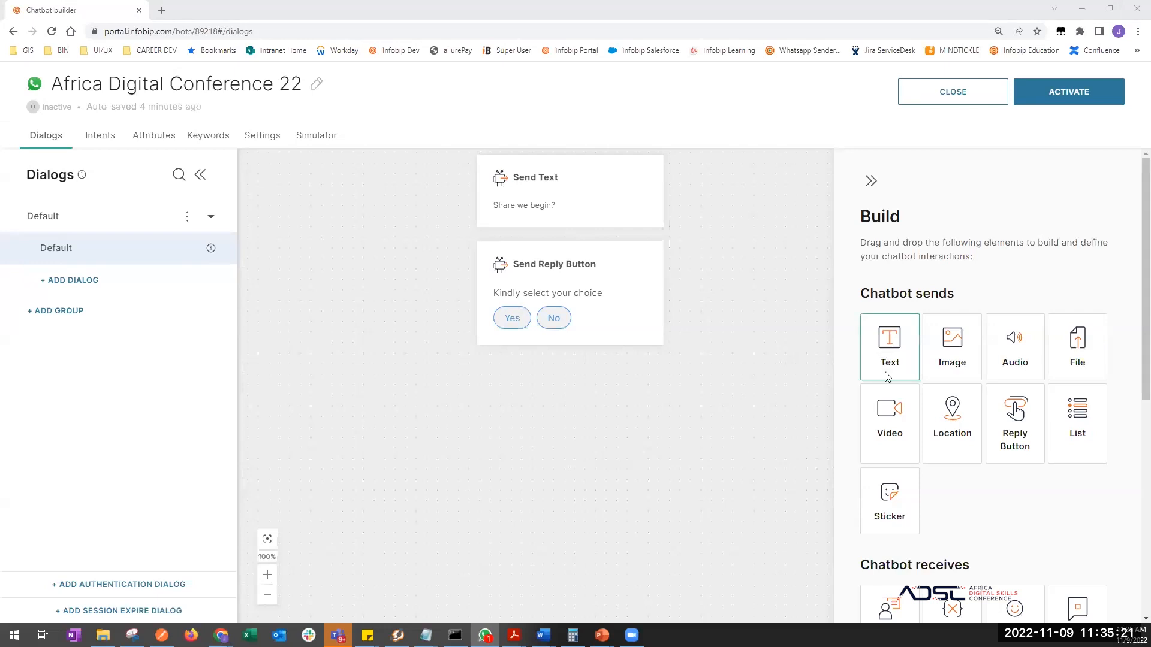
- Replace the reply-button message text with 'Please select one of the following options by pressing on the button.'
click(580, 302)
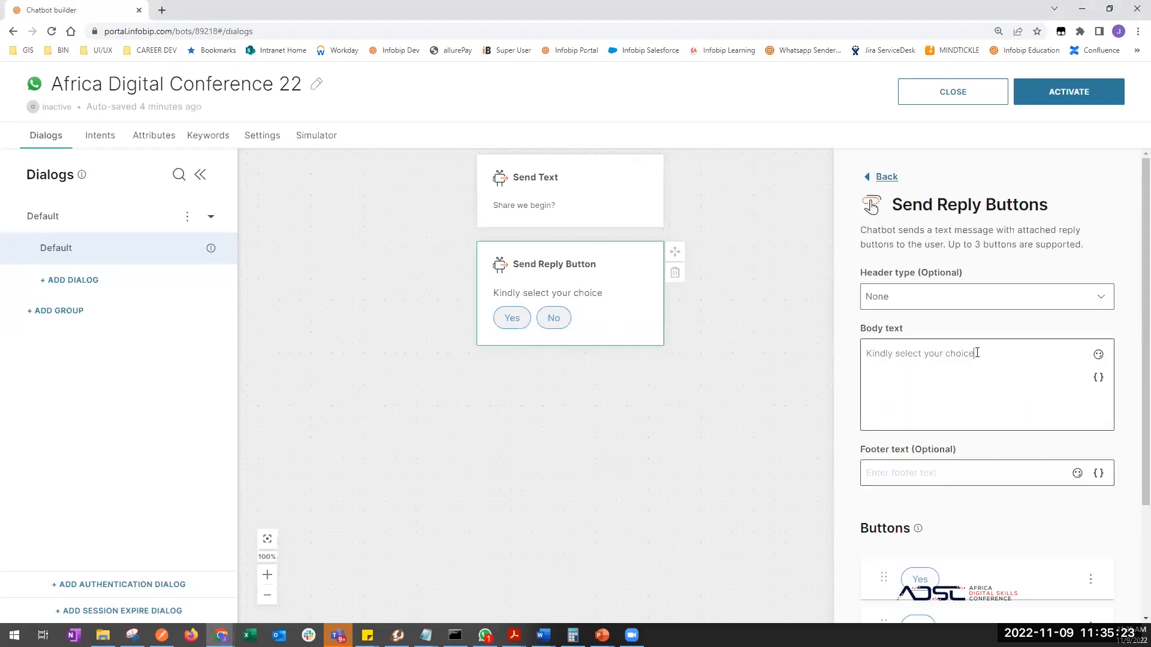
drag(976, 353, 784, 333)
text(Ple)
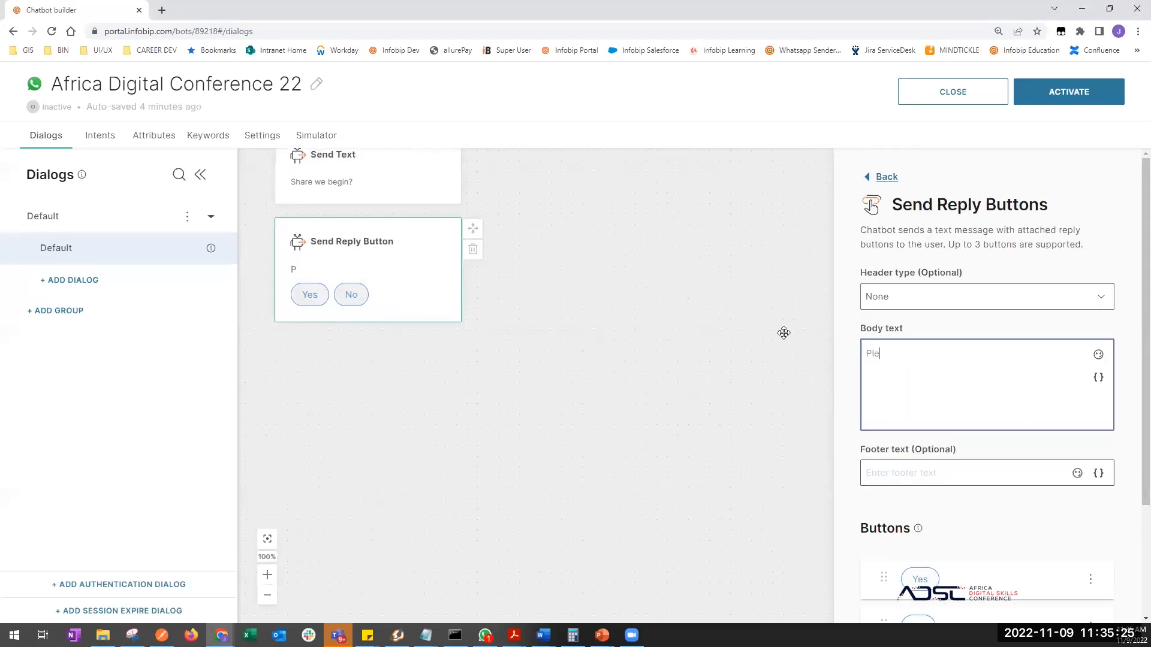
text(ase select one of the following options)
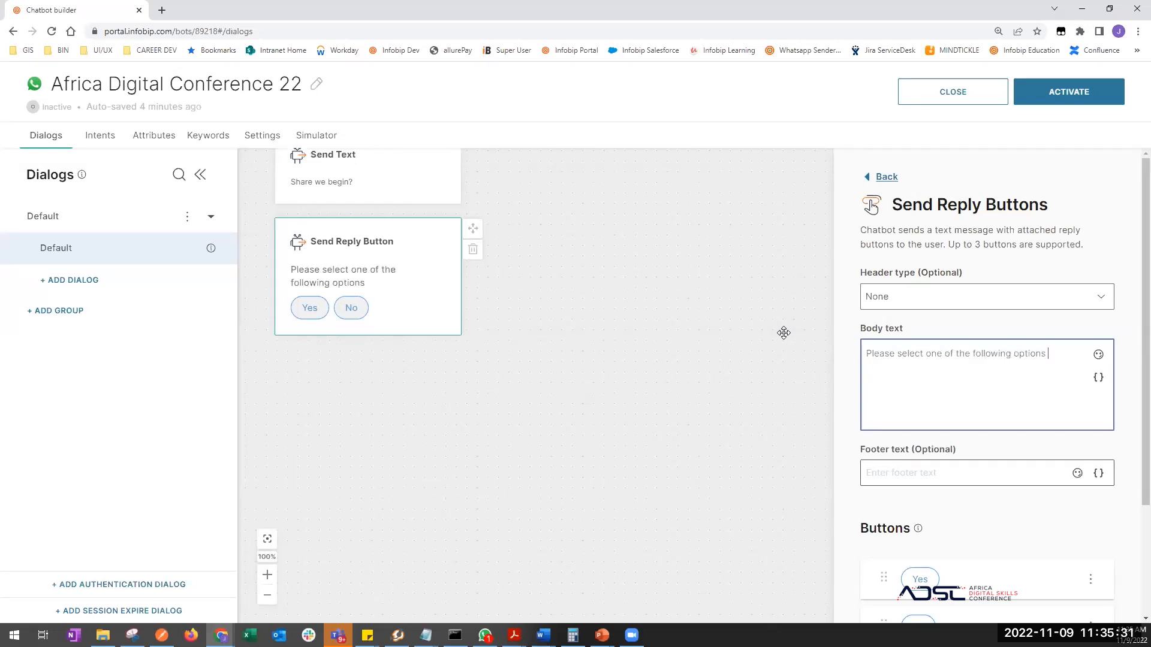
text( by pressing on the button.)
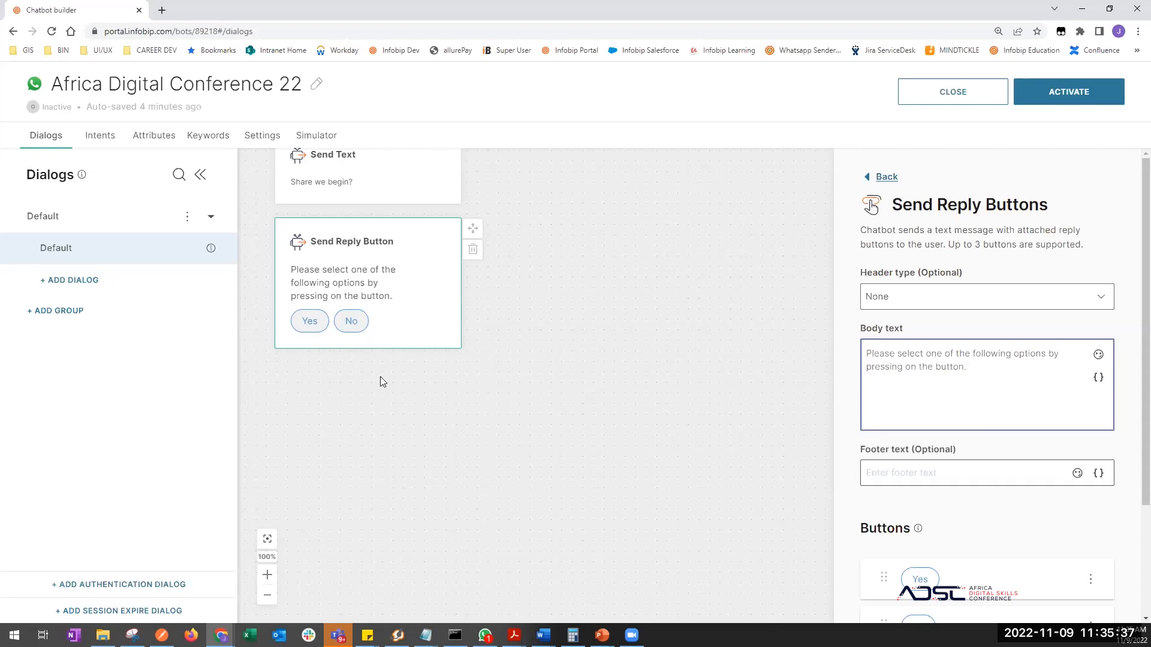
drag(406, 395, 499, 448)
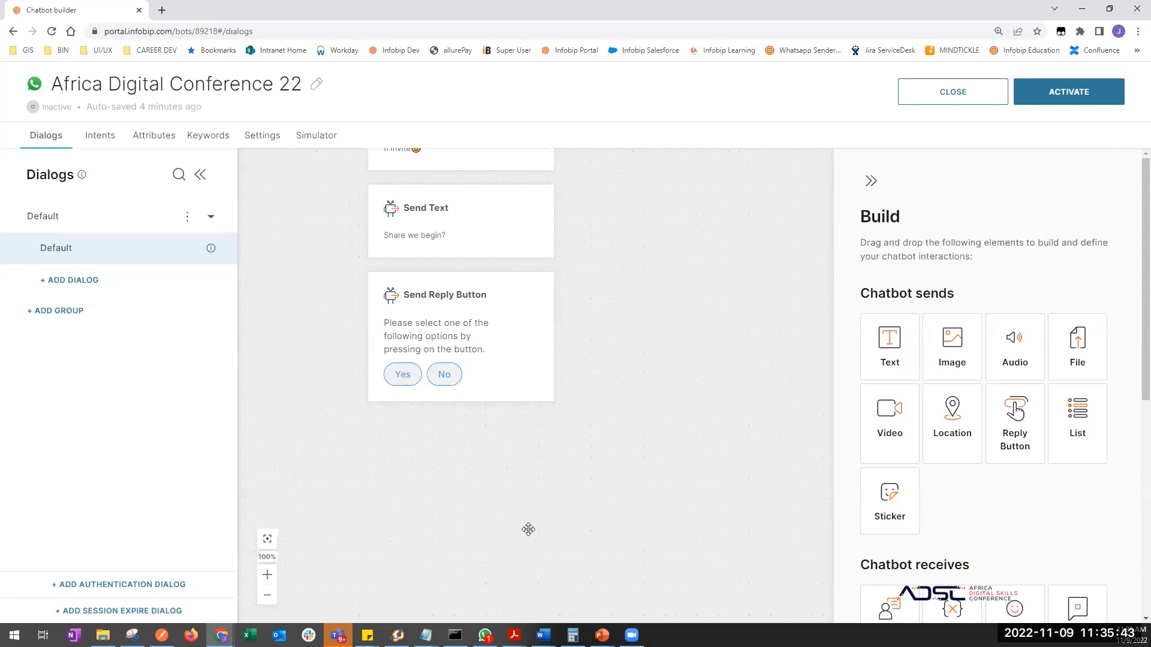
- Create a dialog 'Registration' in the Default group, then return to the Default dialog
drag(538, 490, 555, 477)
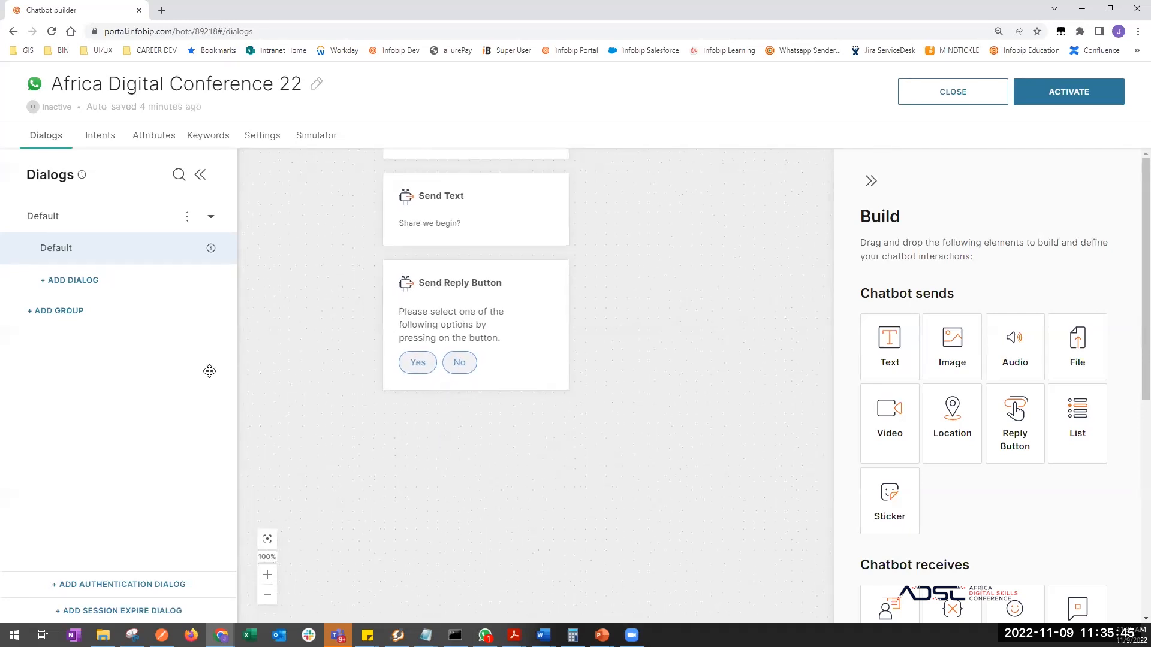
click(79, 282)
click(87, 283)
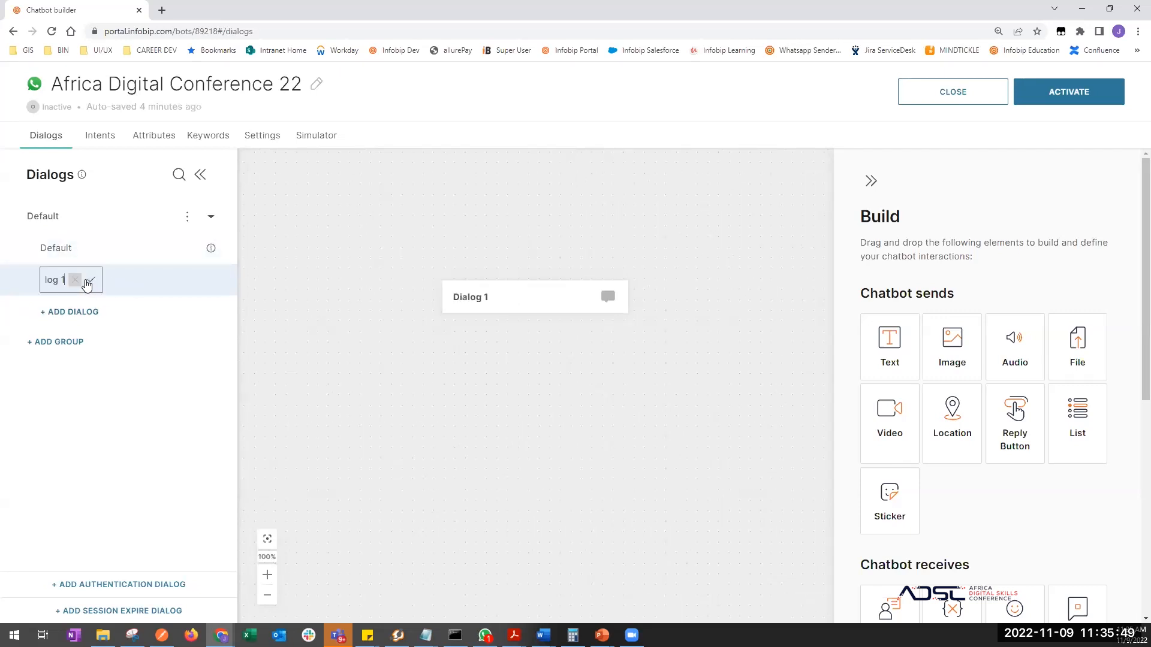
drag(84, 280, 44, 277)
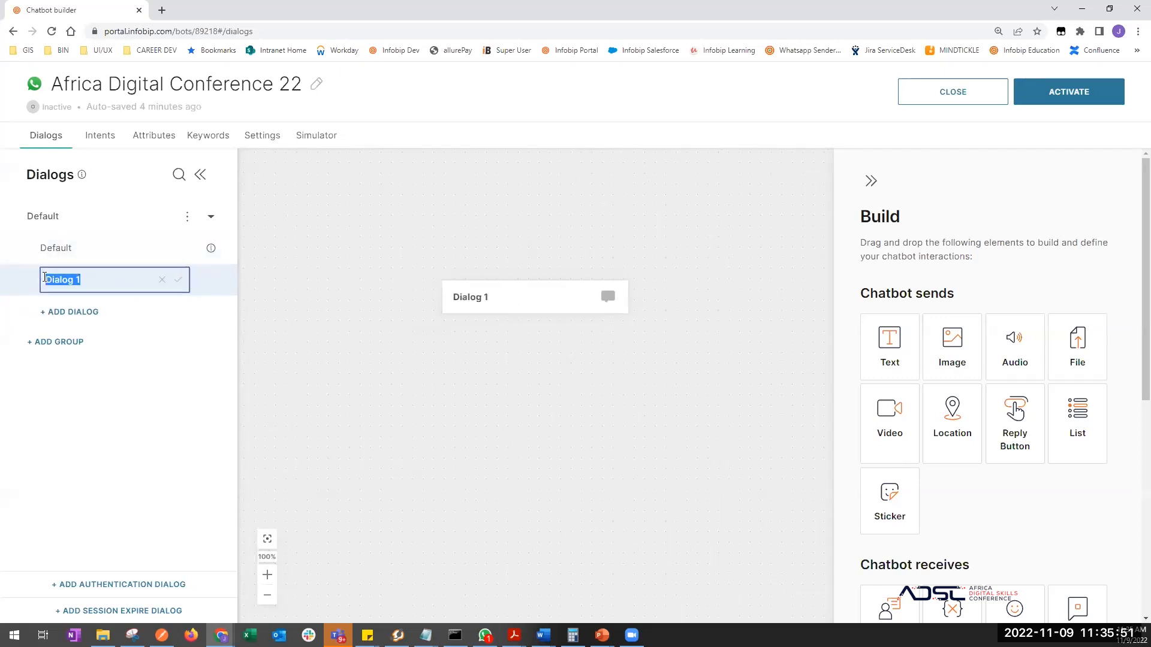
text(Registration)
key(Return)
click(56, 249)
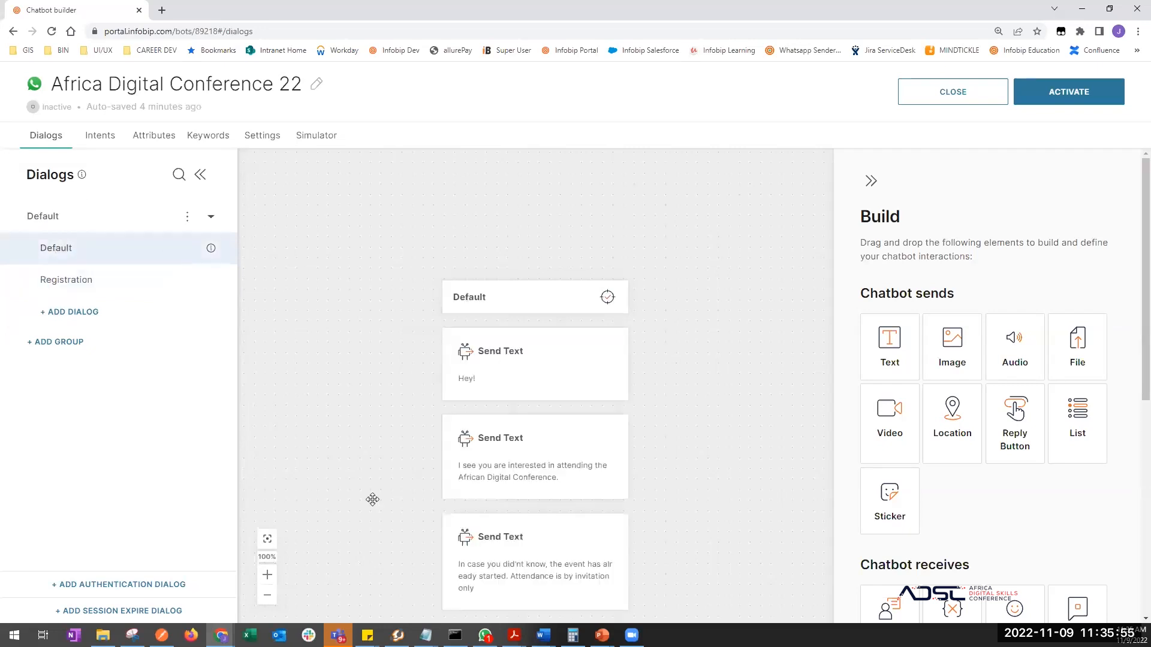
scroll(372, 499, down, 7)
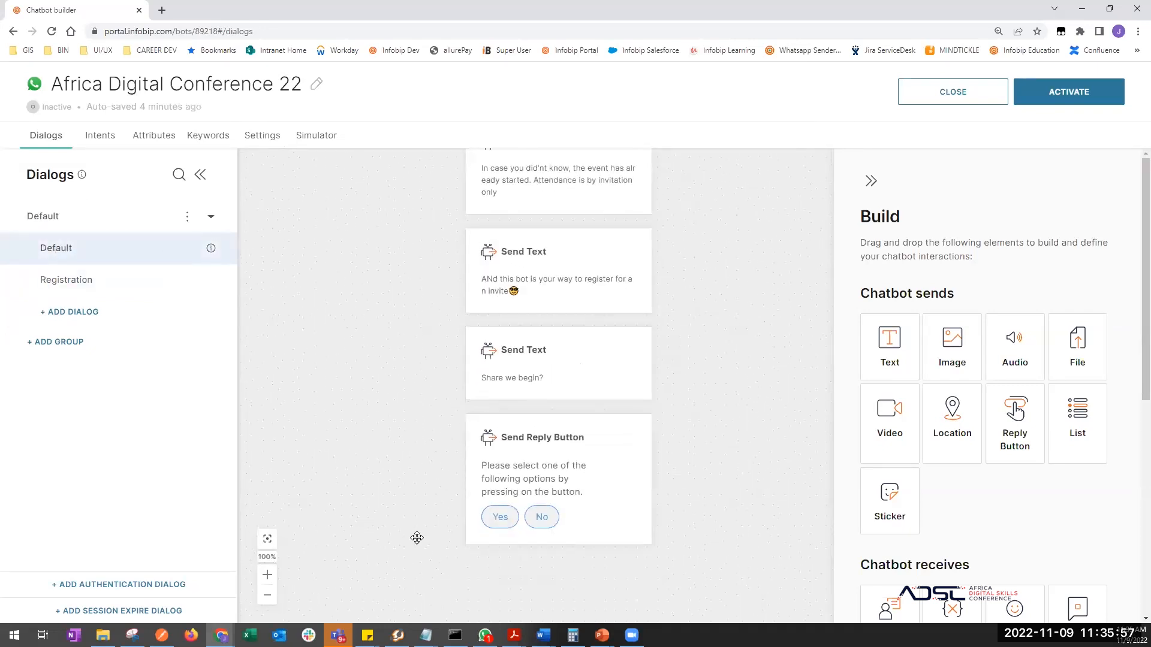
scroll(461, 479, down, 2)
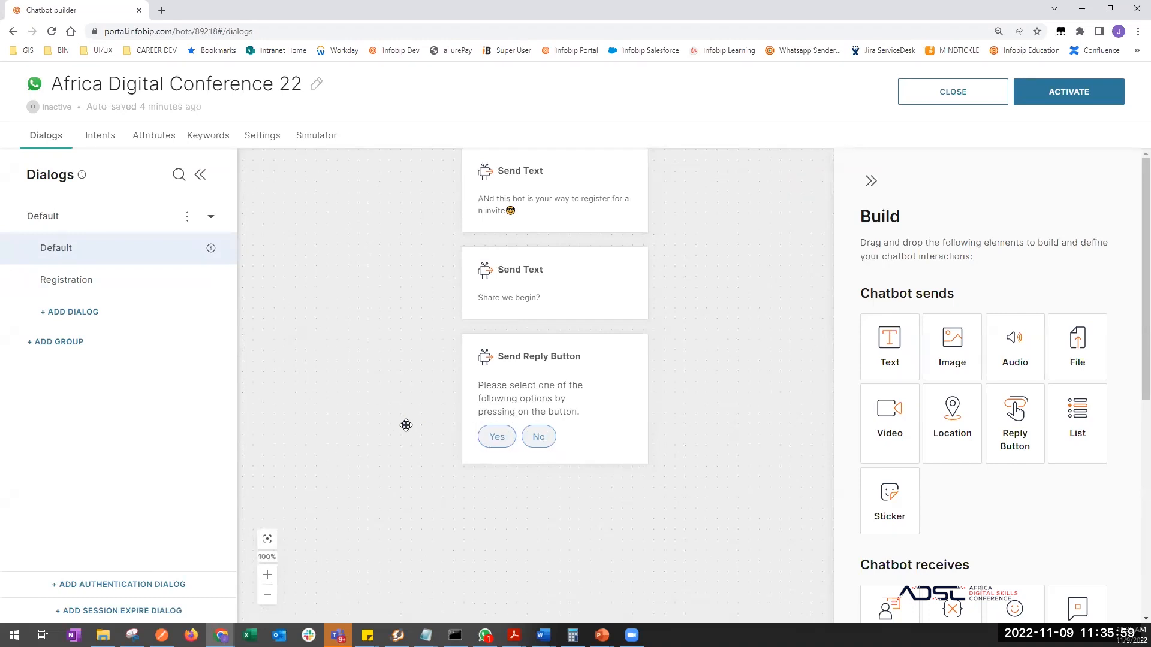
scroll(405, 425, up, 1)
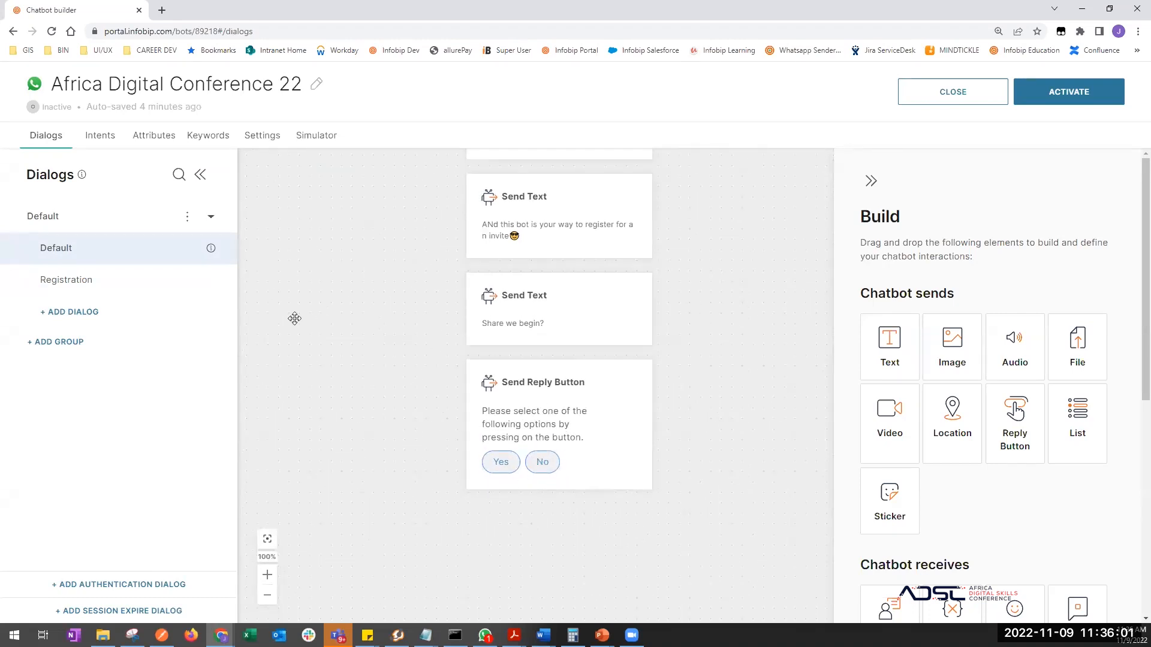
click(79, 288)
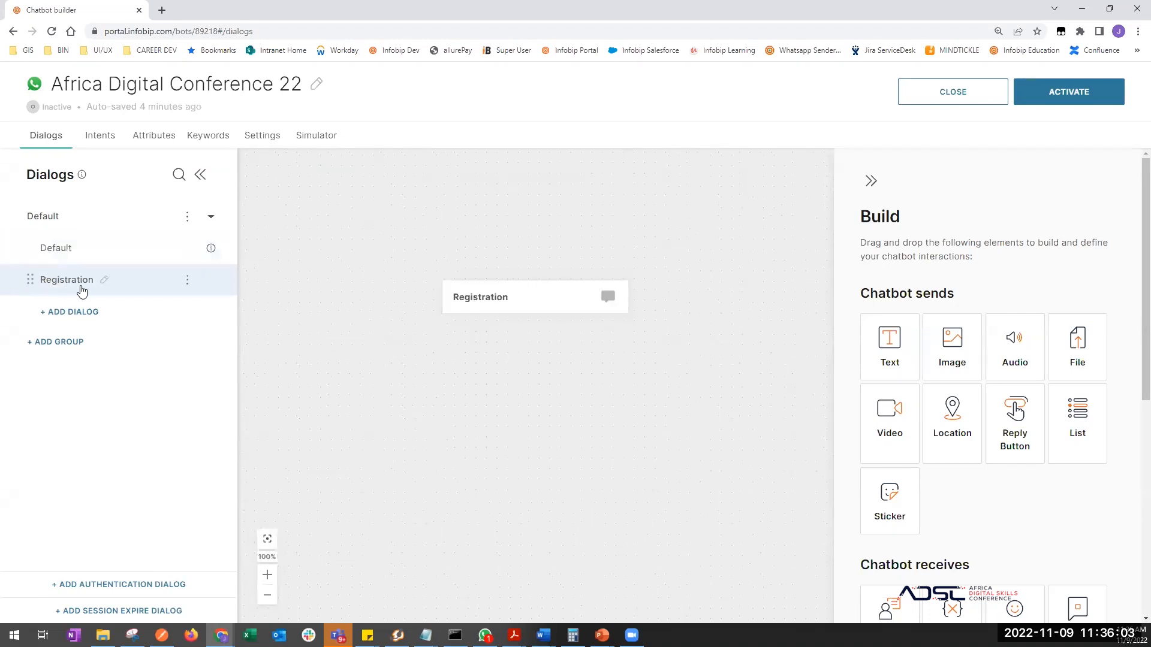
click(60, 248)
scroll(378, 342, down, 6)
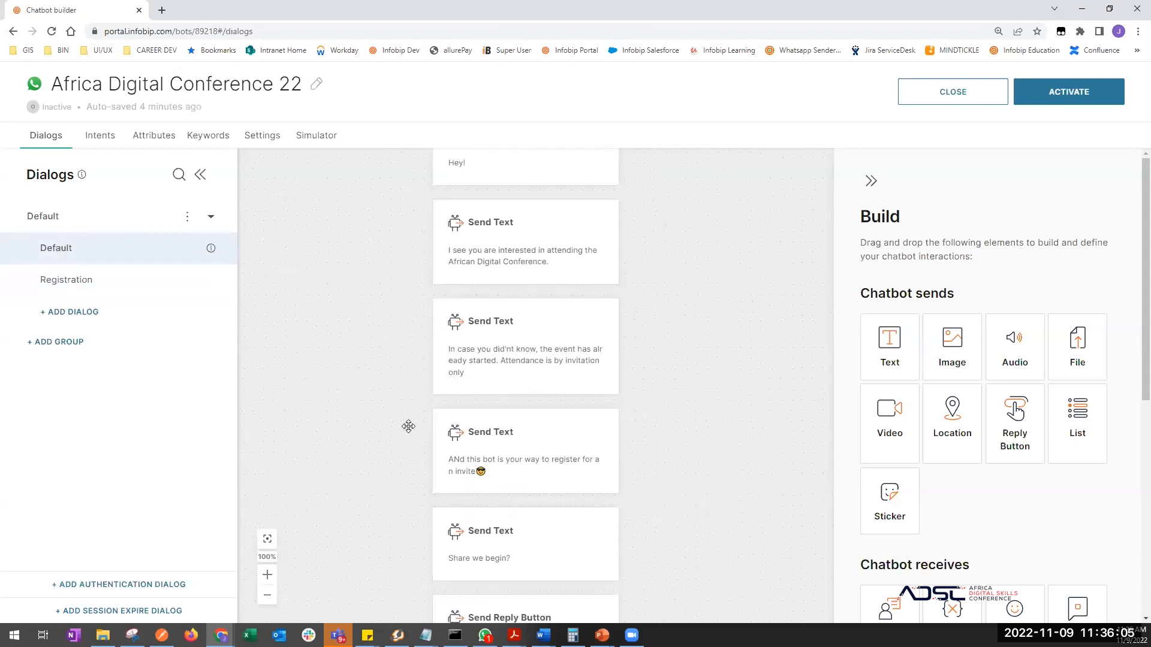
scroll(427, 449, down, 5)
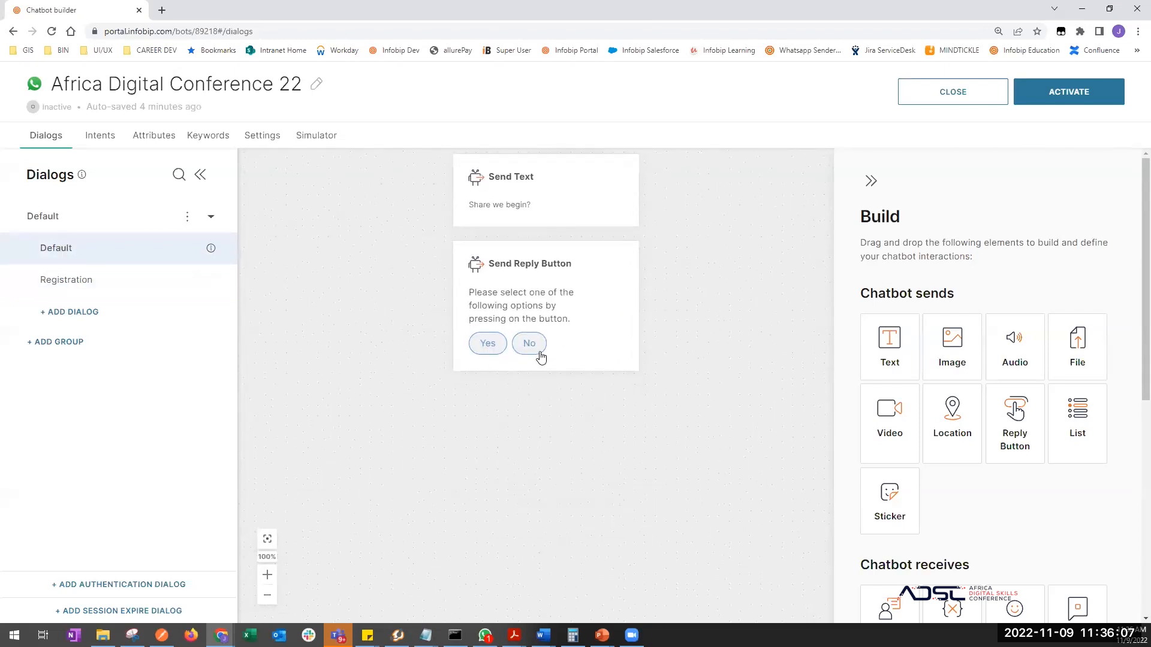
scroll(899, 393, down, 3)
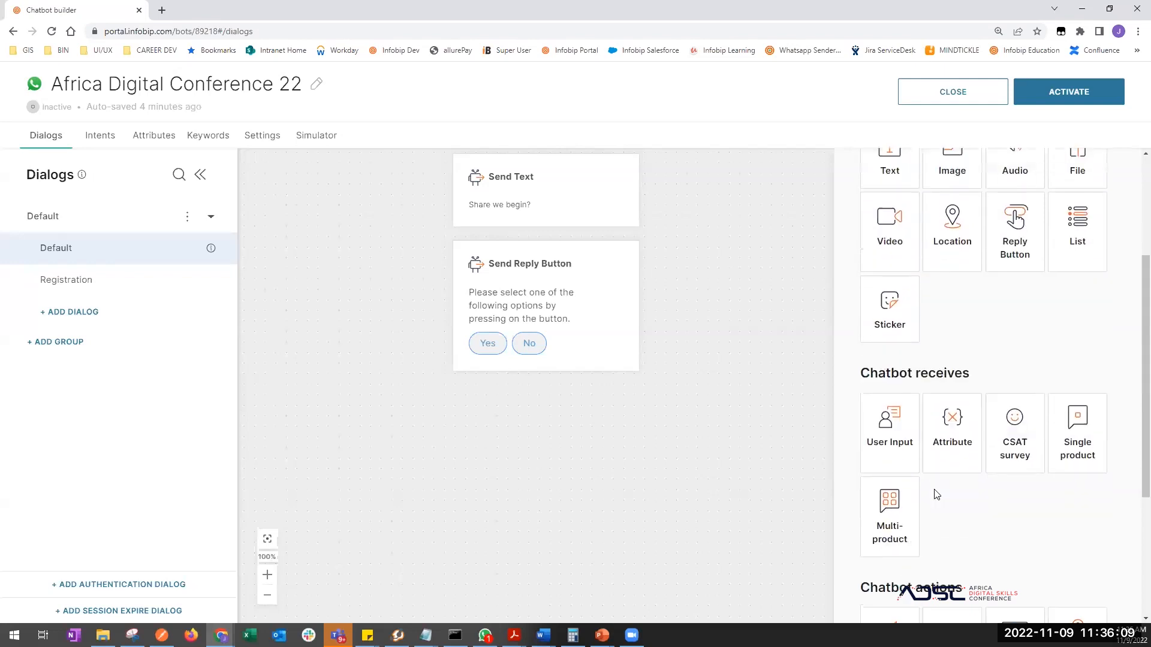
drag(865, 372, 974, 372)
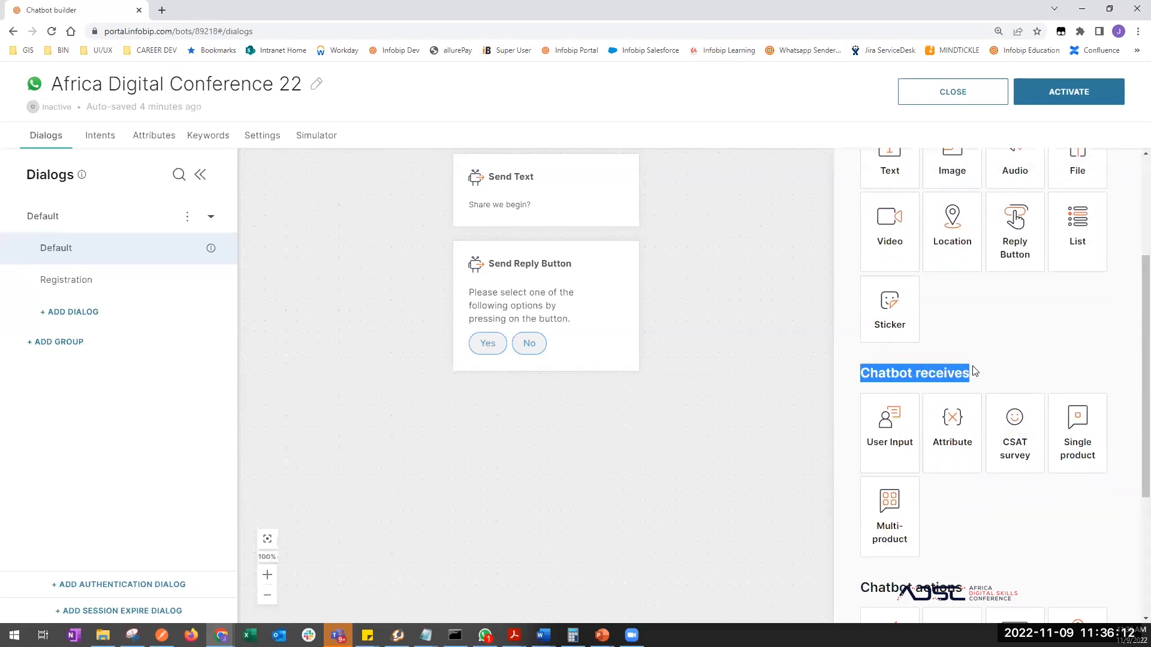
click(580, 324)
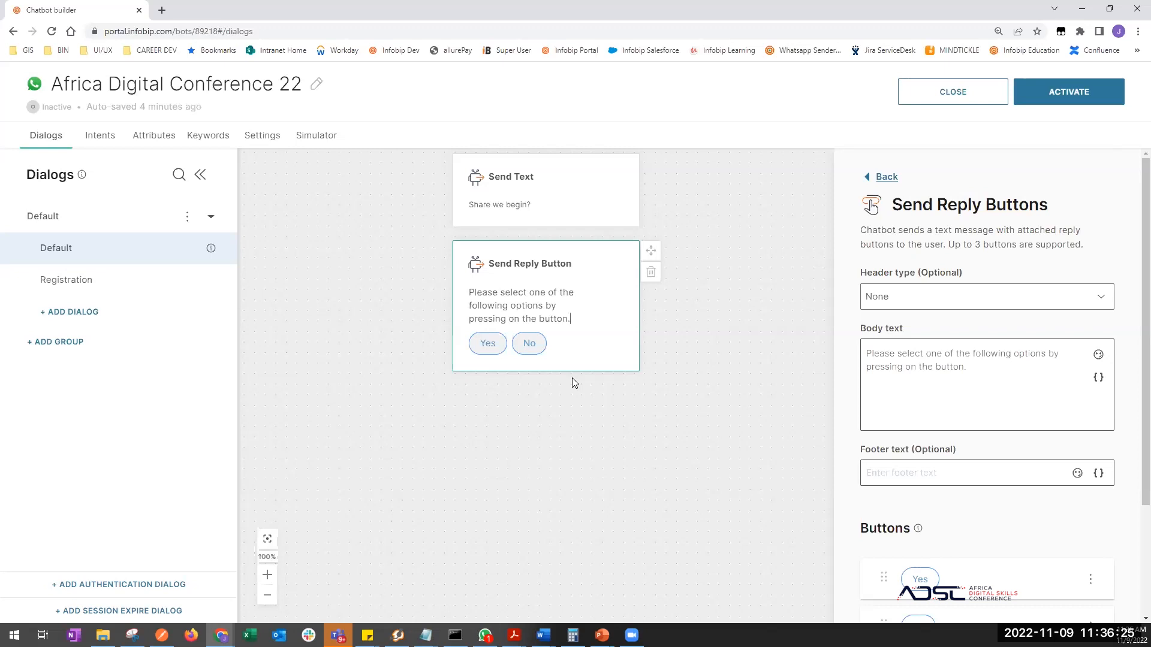
click(590, 440)
scroll(992, 563, down, 2)
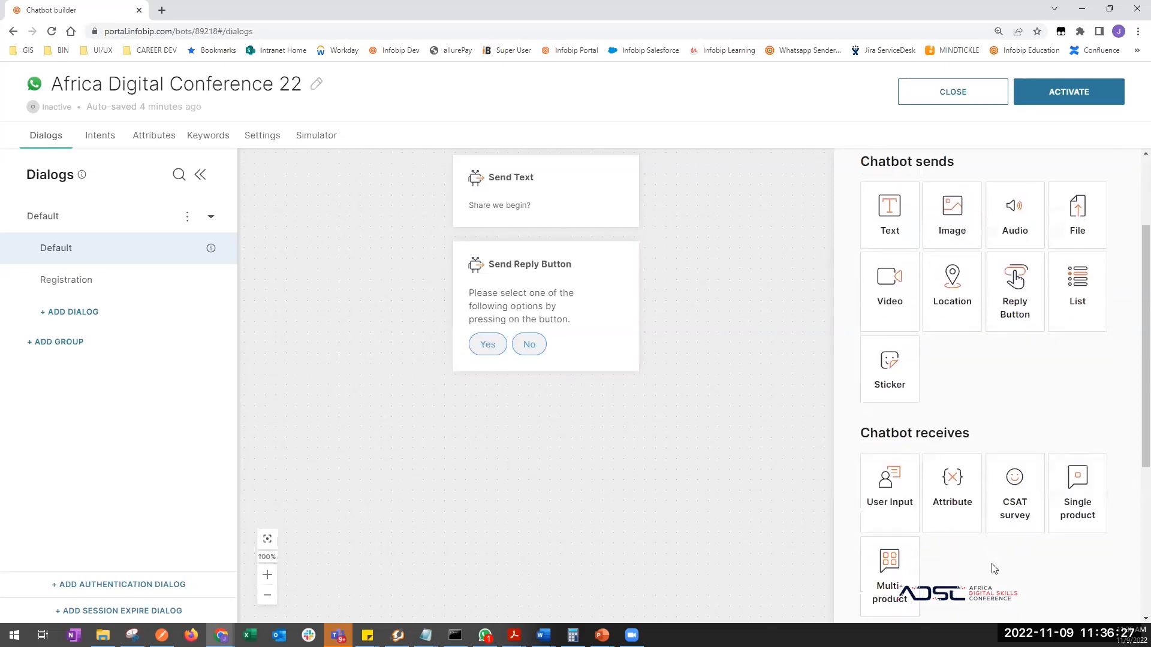
scroll(992, 568, down, 2)
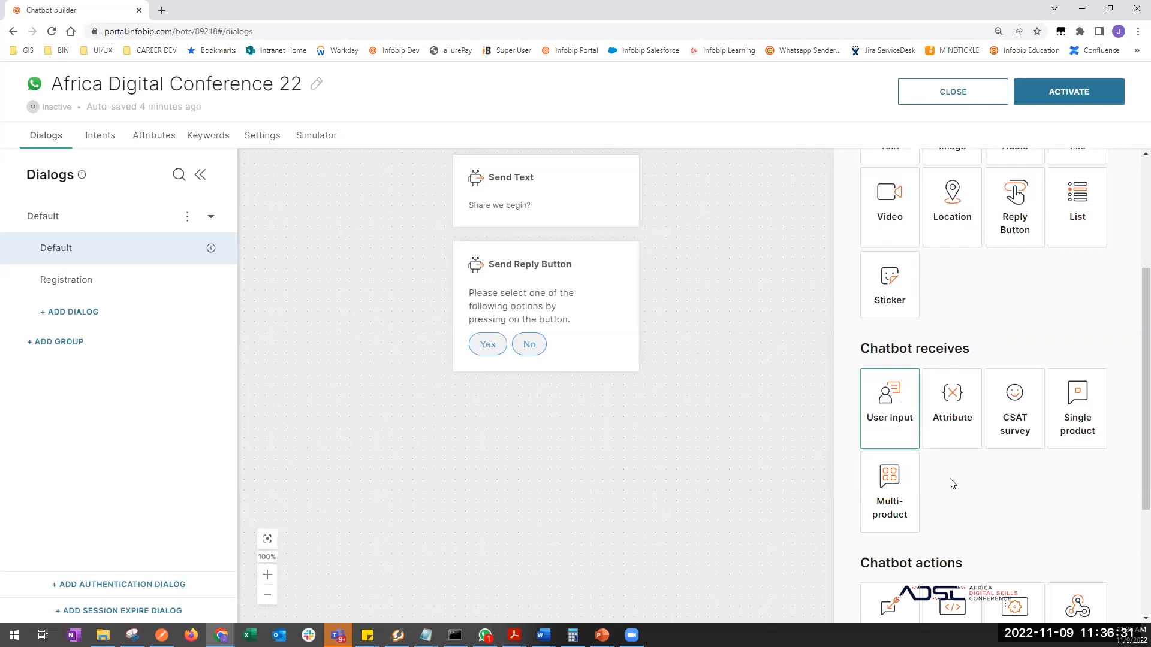
scroll(958, 486, down, 1)
- Add a User Input step after the reply buttons, mapped to a new keyword '1'
drag(903, 384, 543, 376)
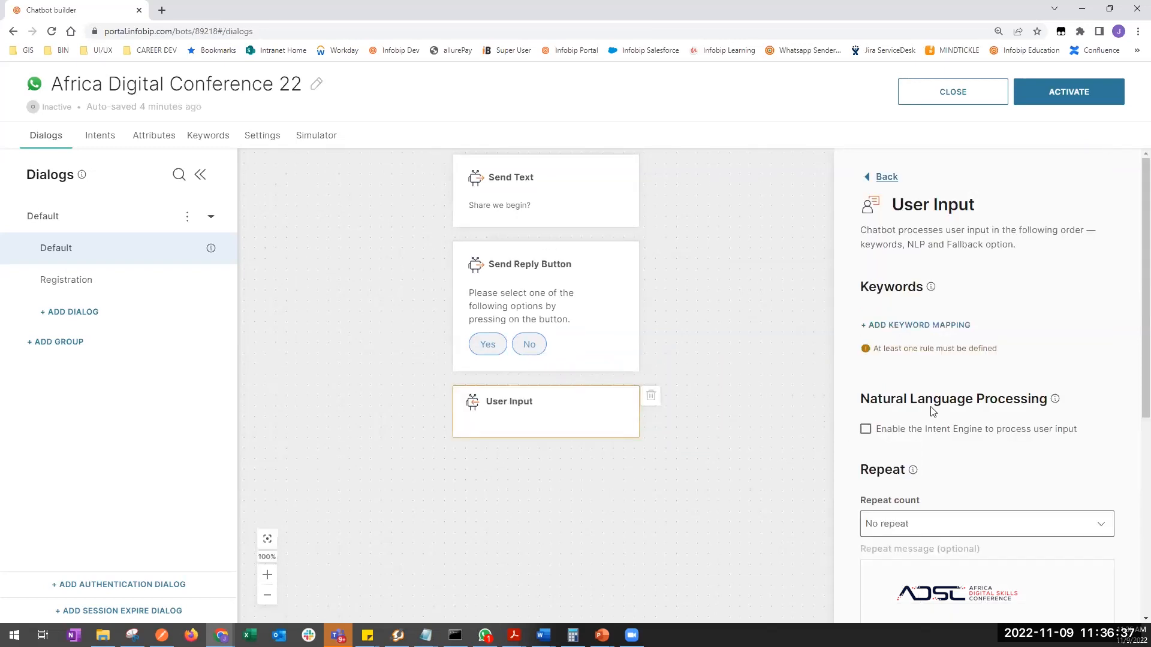
click(926, 329)
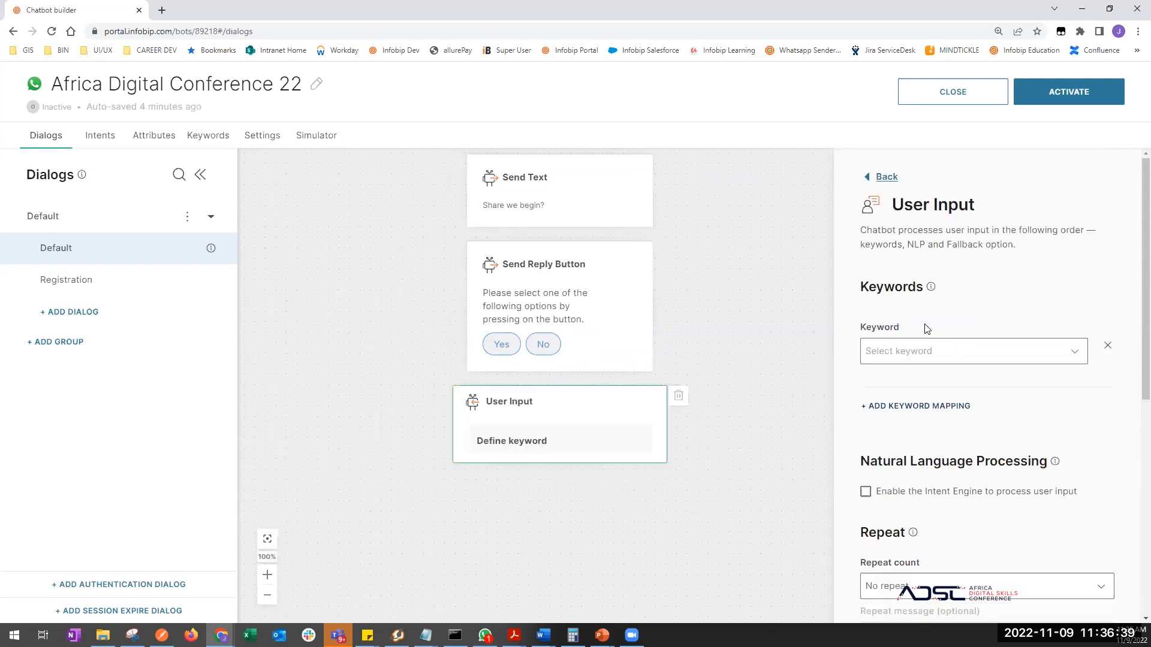
click(885, 351)
text(1)
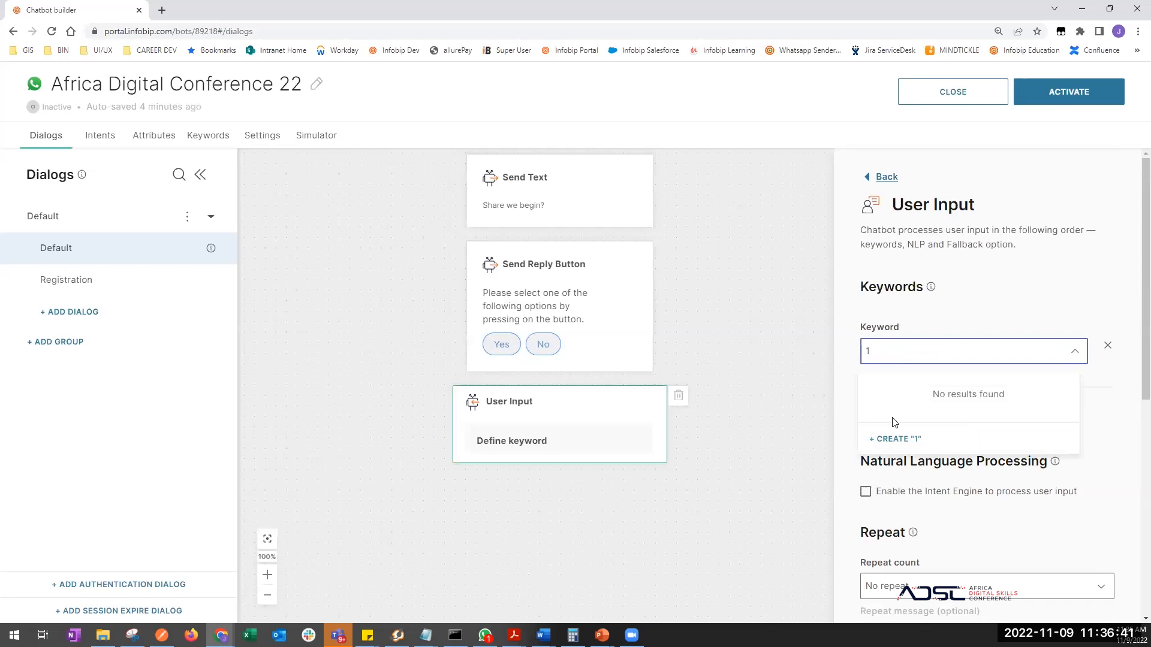
click(894, 439)
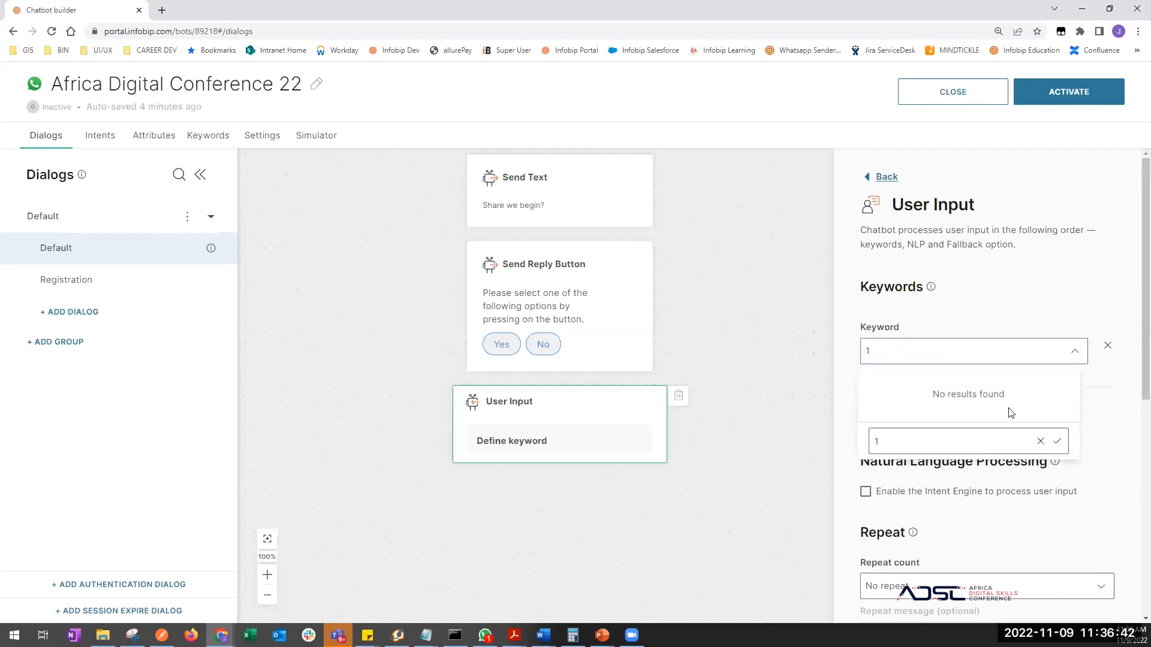
click(1055, 441)
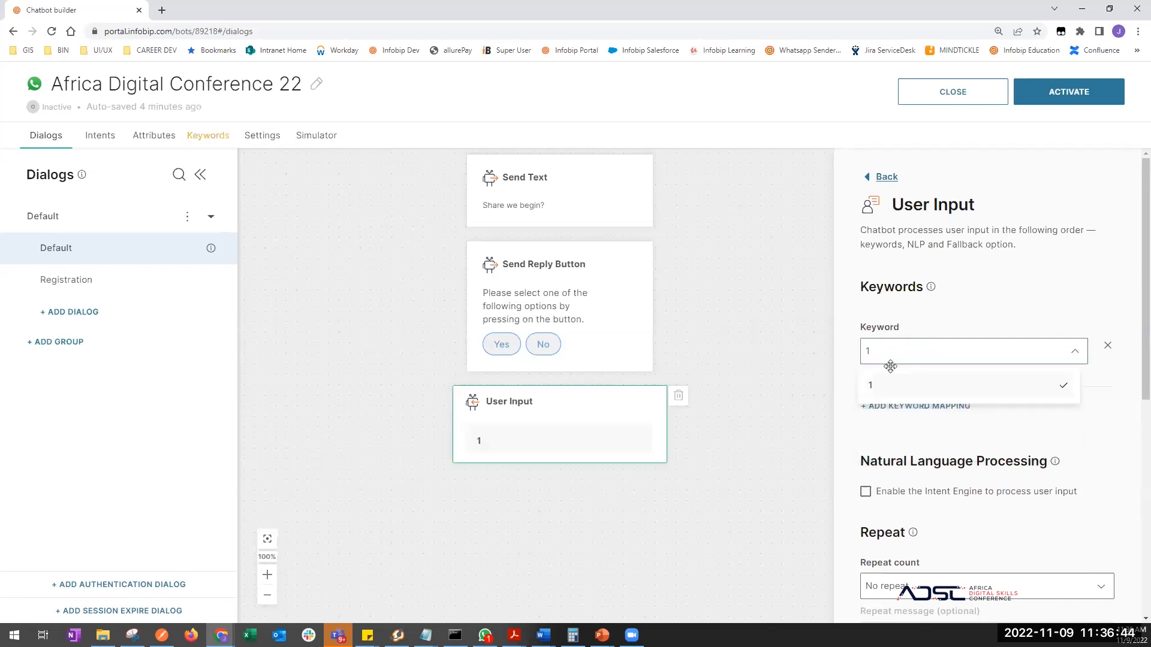
- Check keyword '1' in the Keywords list and return to the dialog flow
click(211, 137)
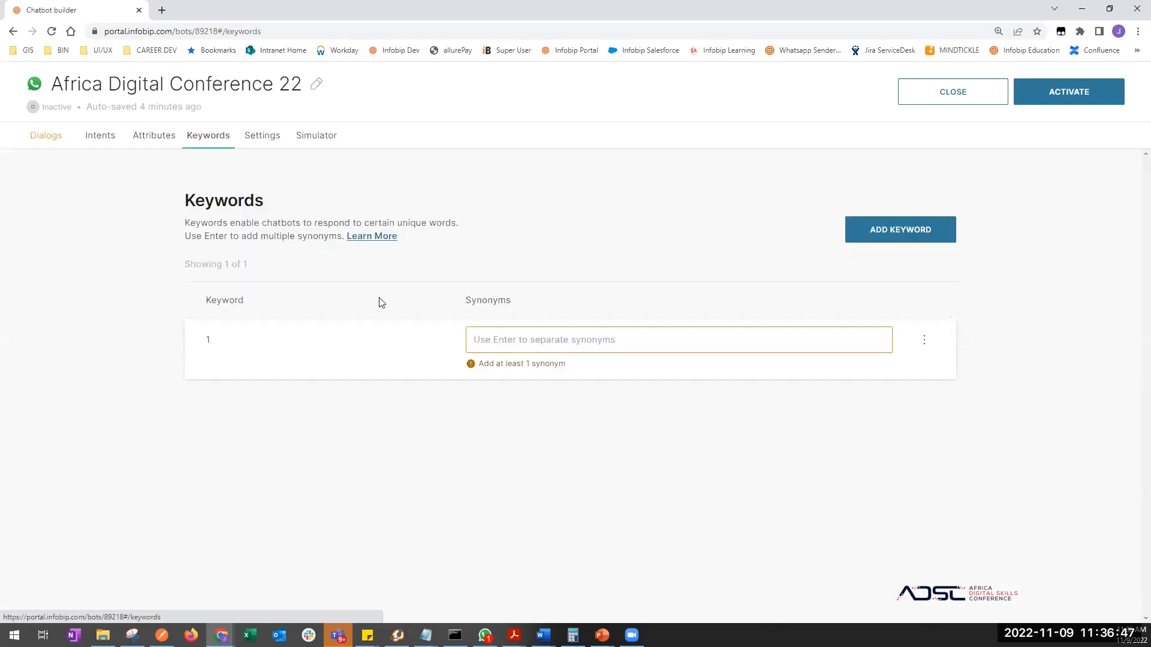
click(46, 135)
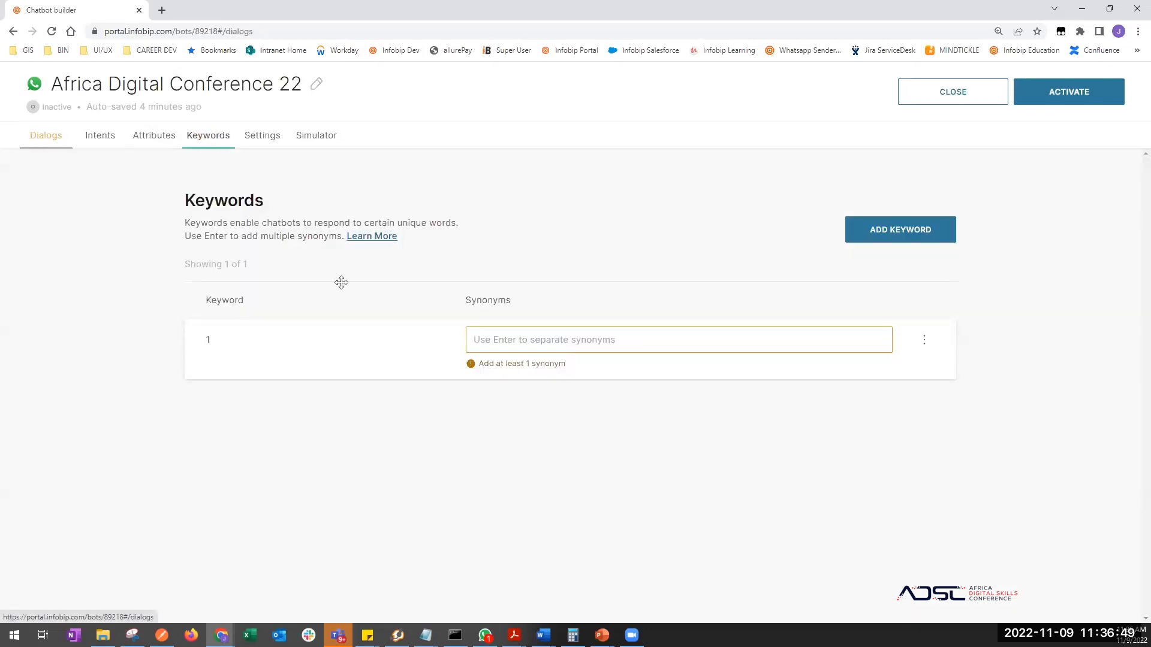
scroll(719, 413, down, 5)
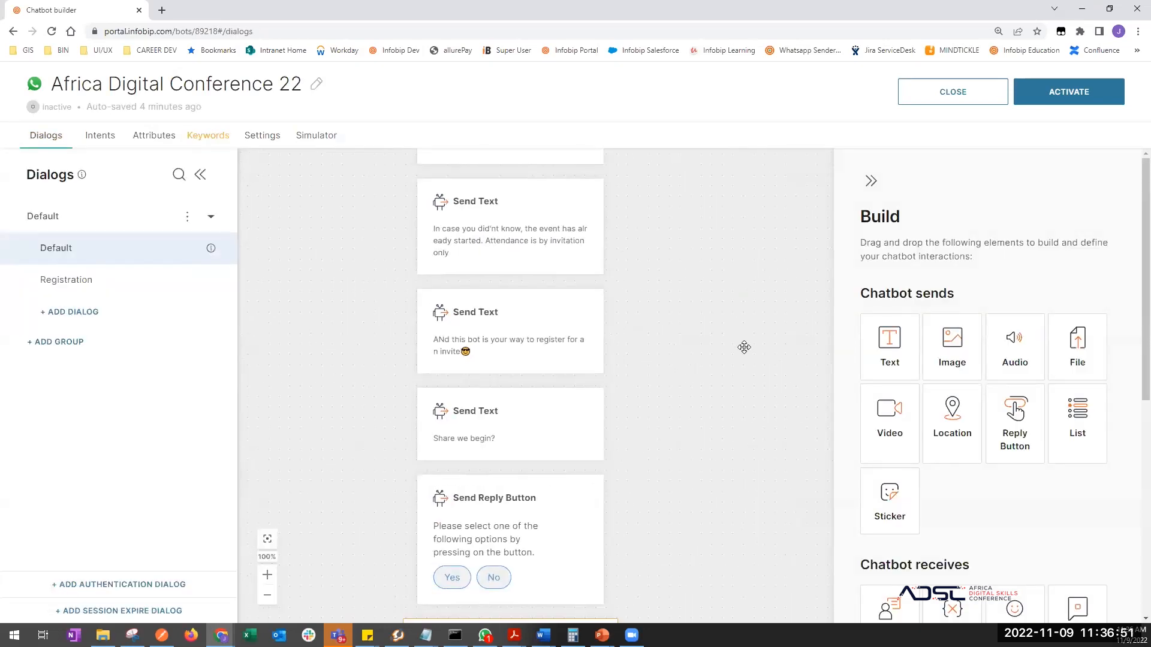
scroll(744, 347, down, 4)
- Add a second keyword mapping to the User Input step using a new keyword '2'
click(591, 423)
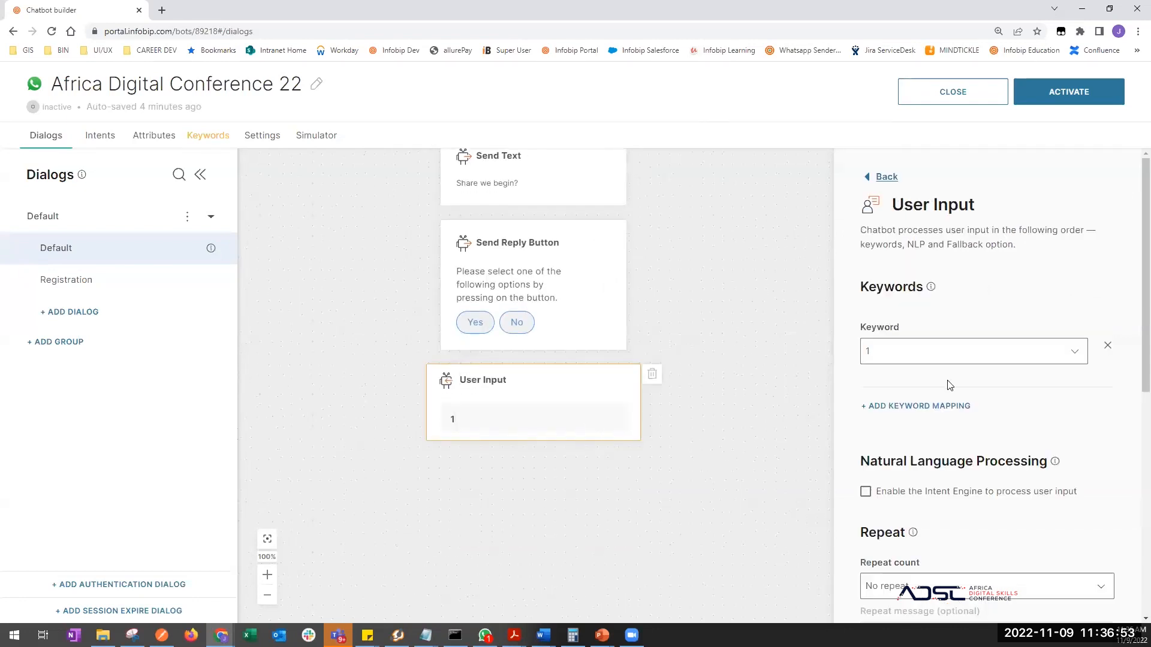
click(924, 405)
click(921, 428)
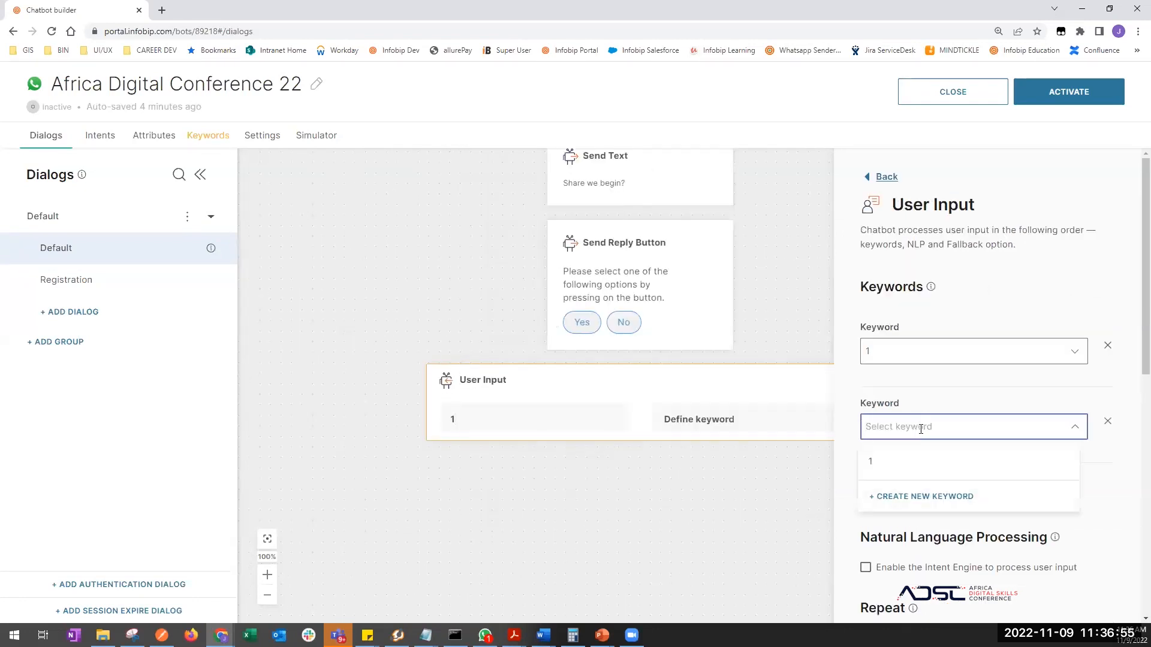
text(2)
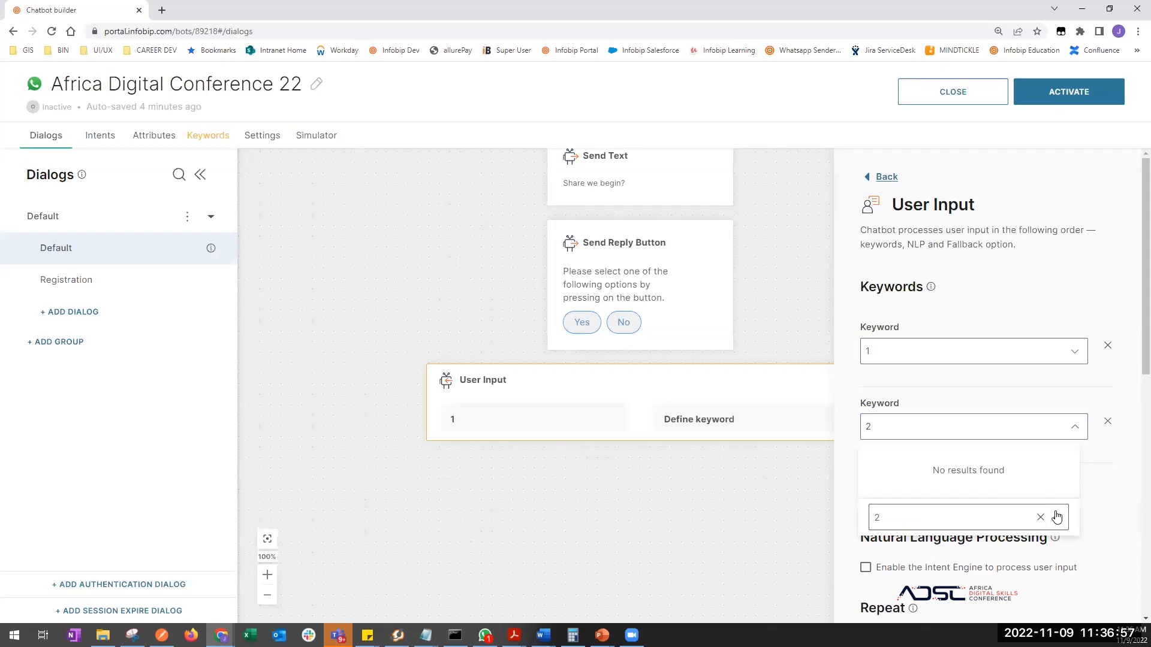
click(1056, 516)
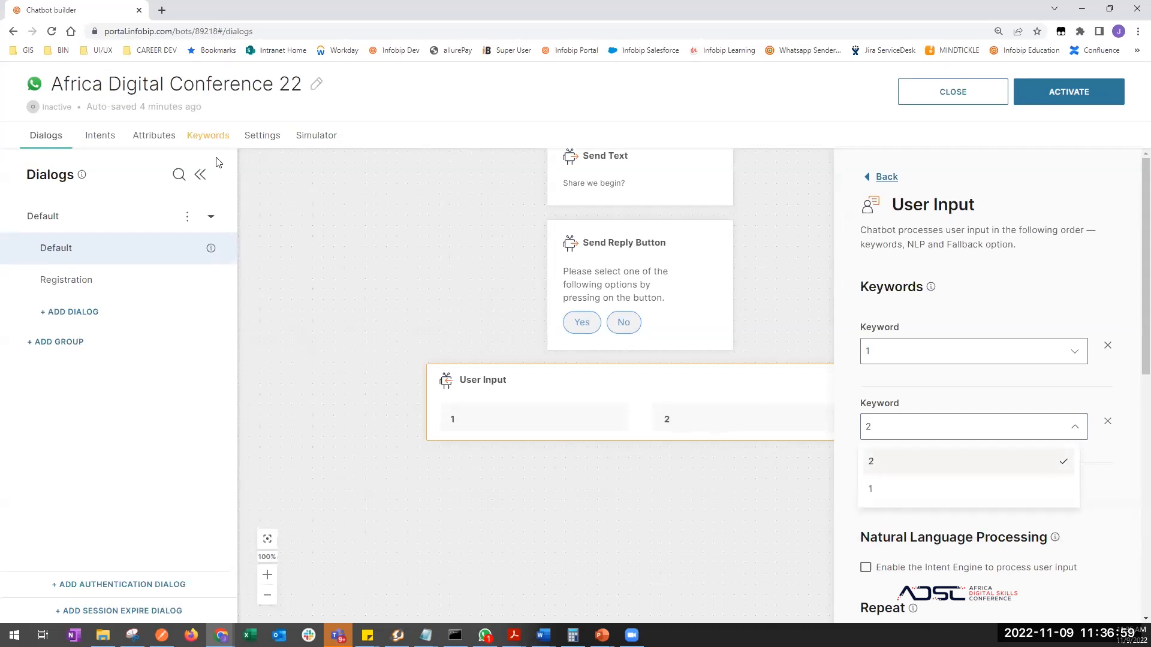
- In the Keywords list, add the synonym 'two' to keyword 2
click(205, 137)
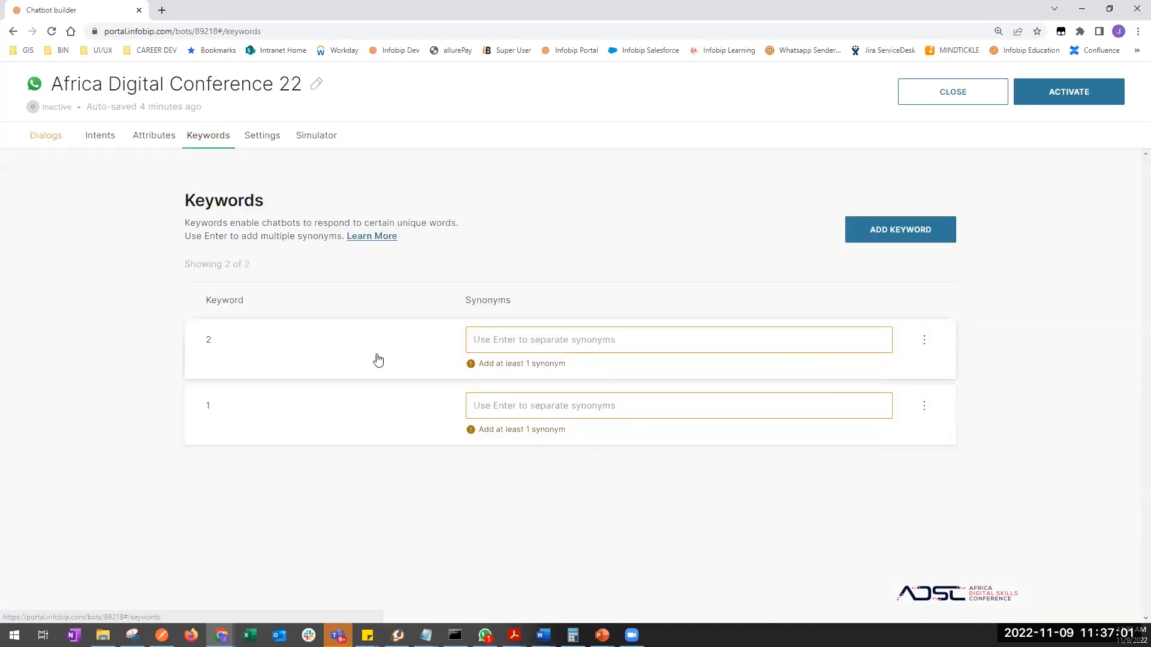
click(487, 339)
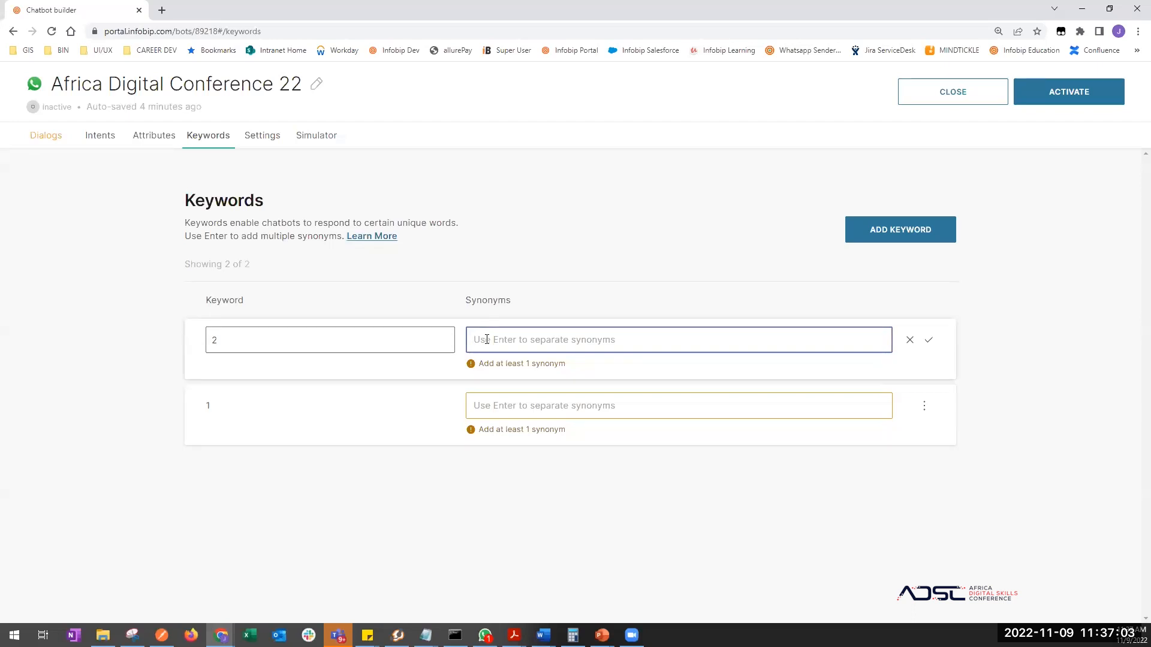
text(two)
key(Return)
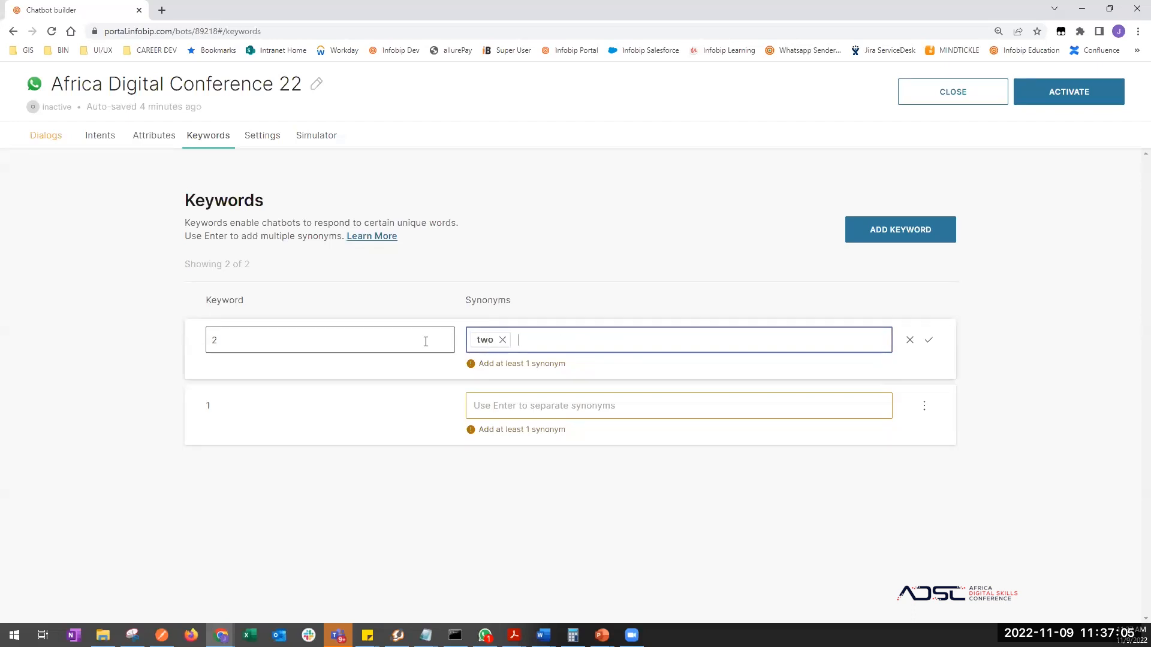
click(327, 340)
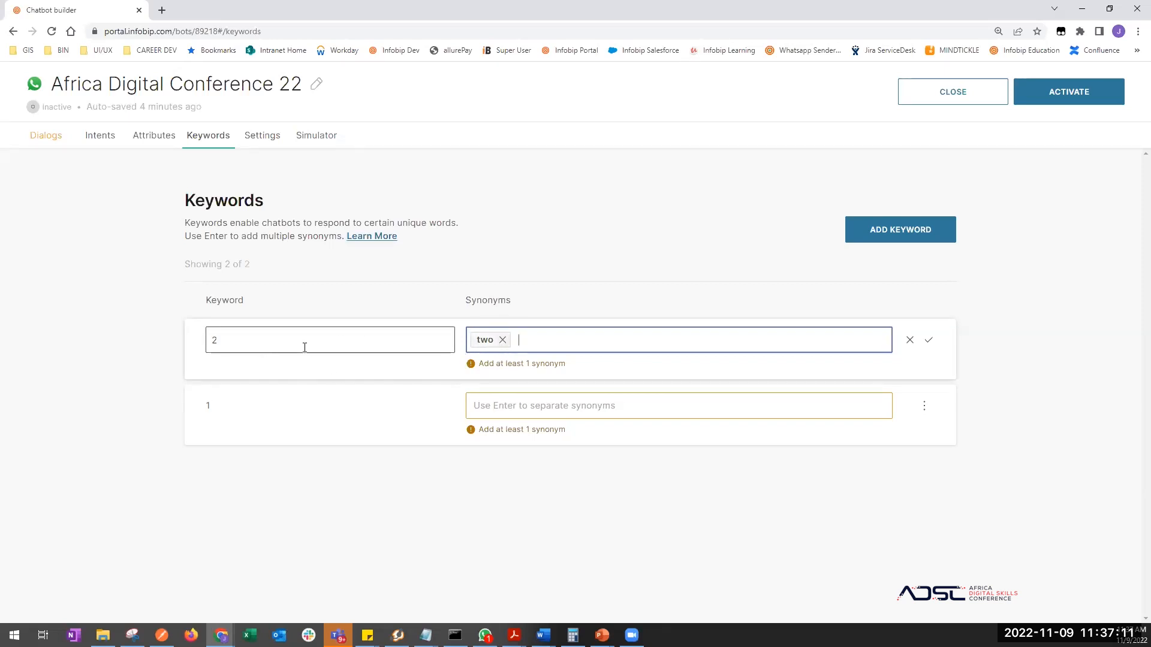
- Add the synonym 'one' to keyword 1, save it, and return to Dialogs
click(500, 404)
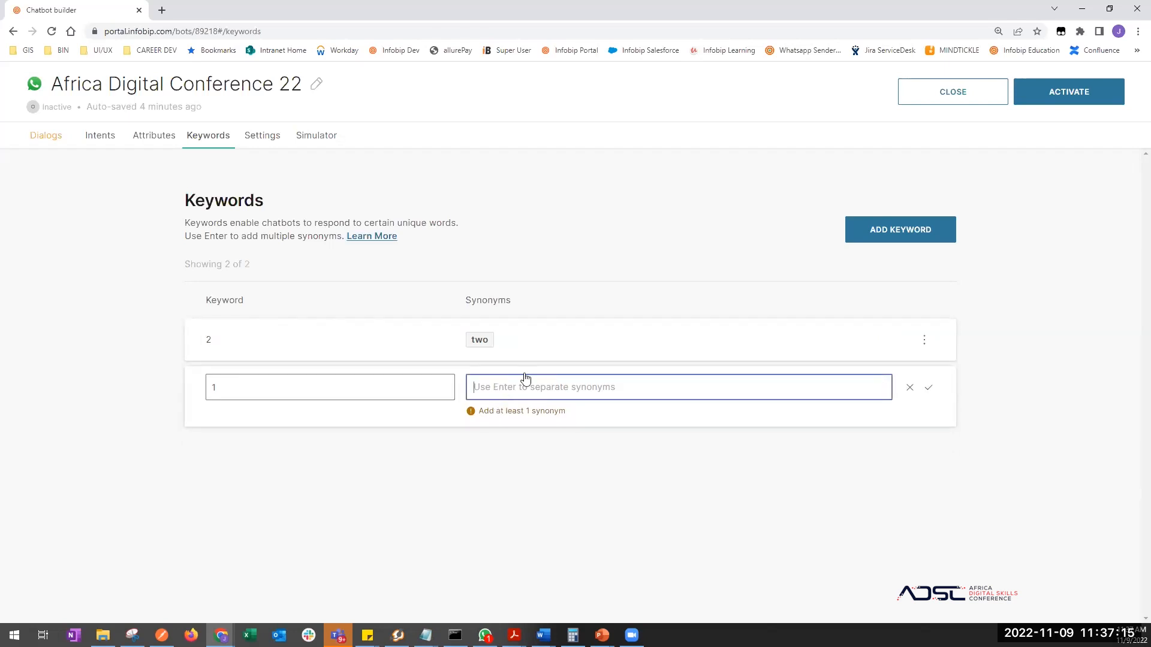
text(one)
key(Return)
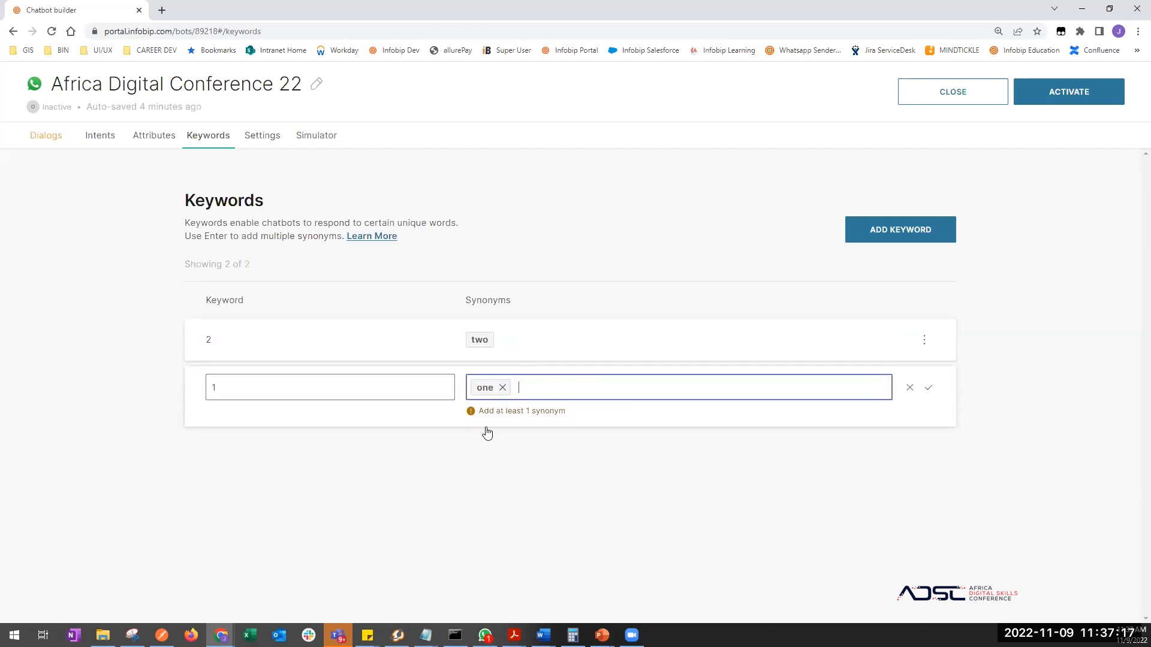
click(477, 486)
click(483, 387)
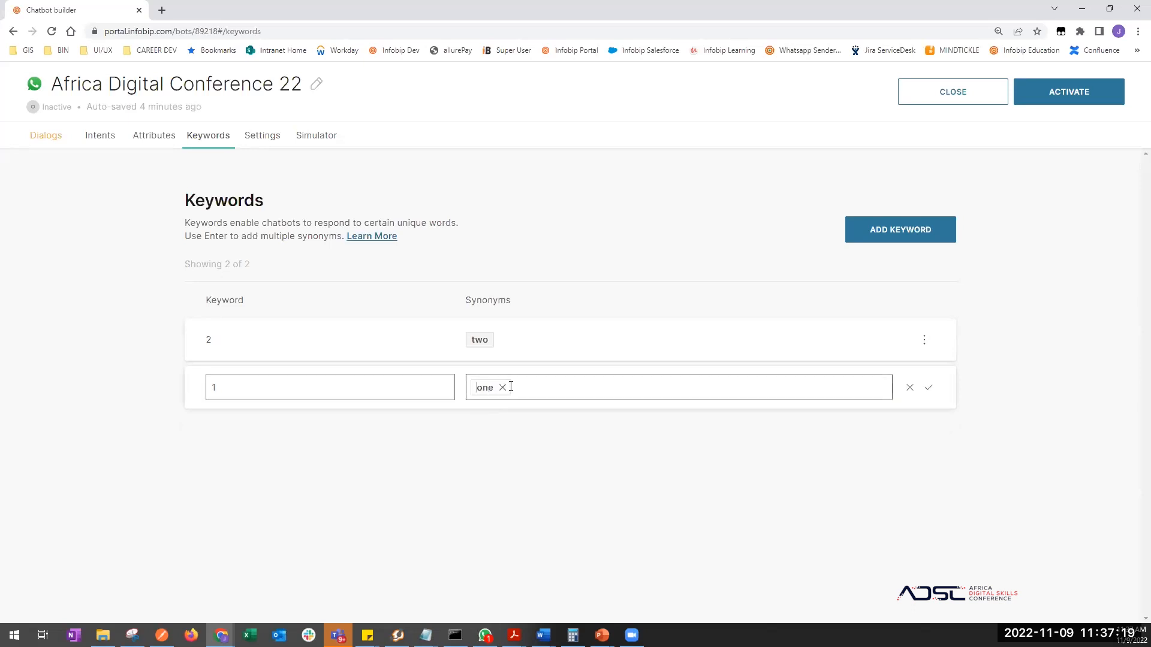
click(583, 393)
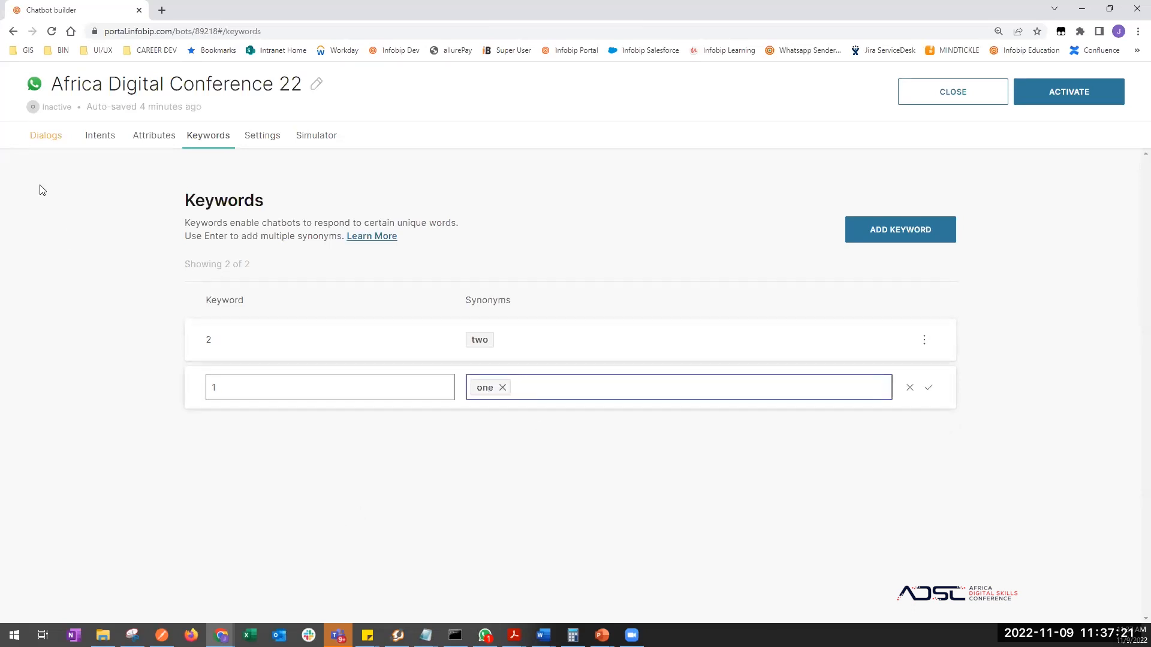
click(48, 134)
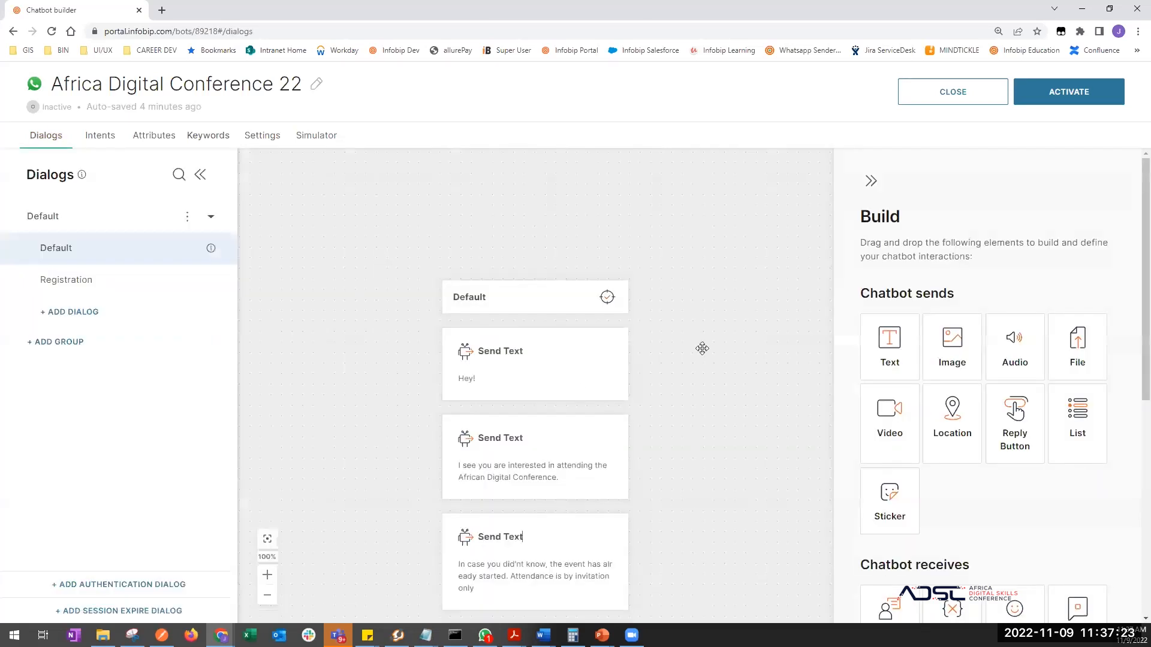
- Review the User Input step's keyword mappings 1 and 2, then show the Chatbot actions elements
scroll(702, 349, down, 8)
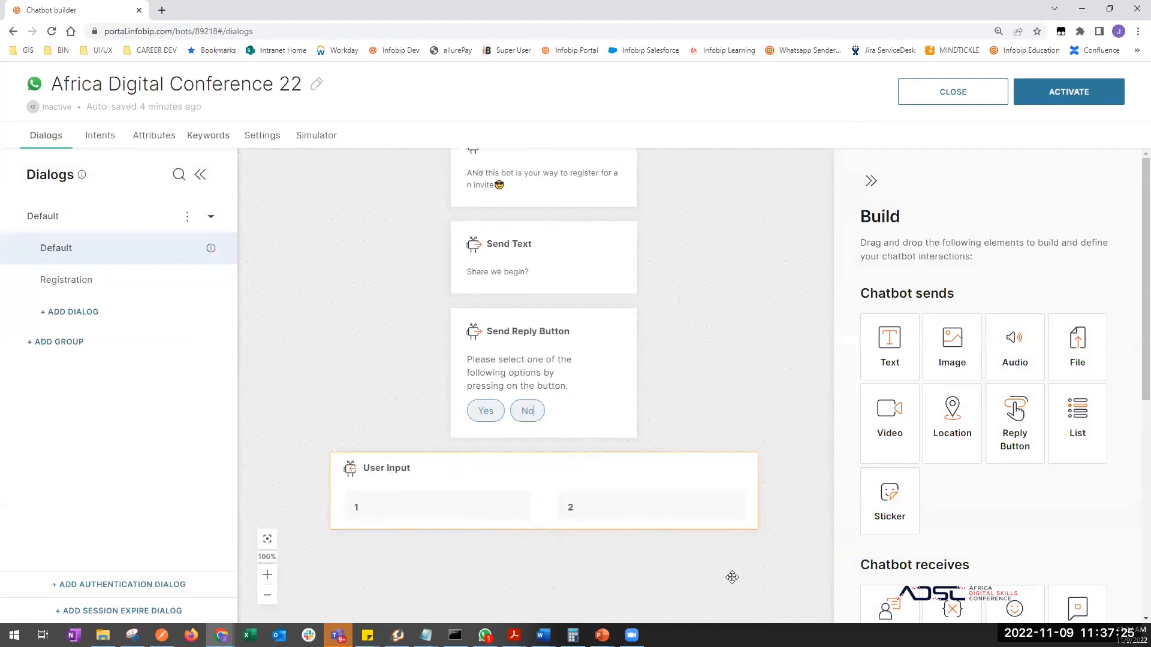
drag(733, 577, 745, 473)
click(701, 375)
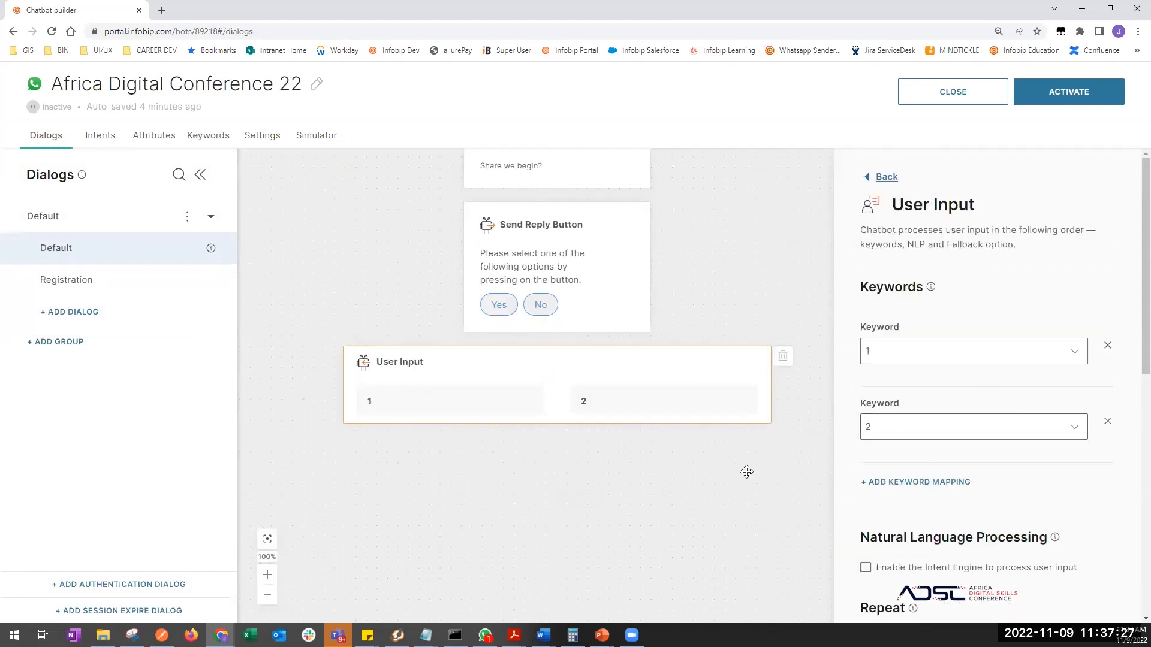
click(725, 513)
scroll(935, 545, down, 5)
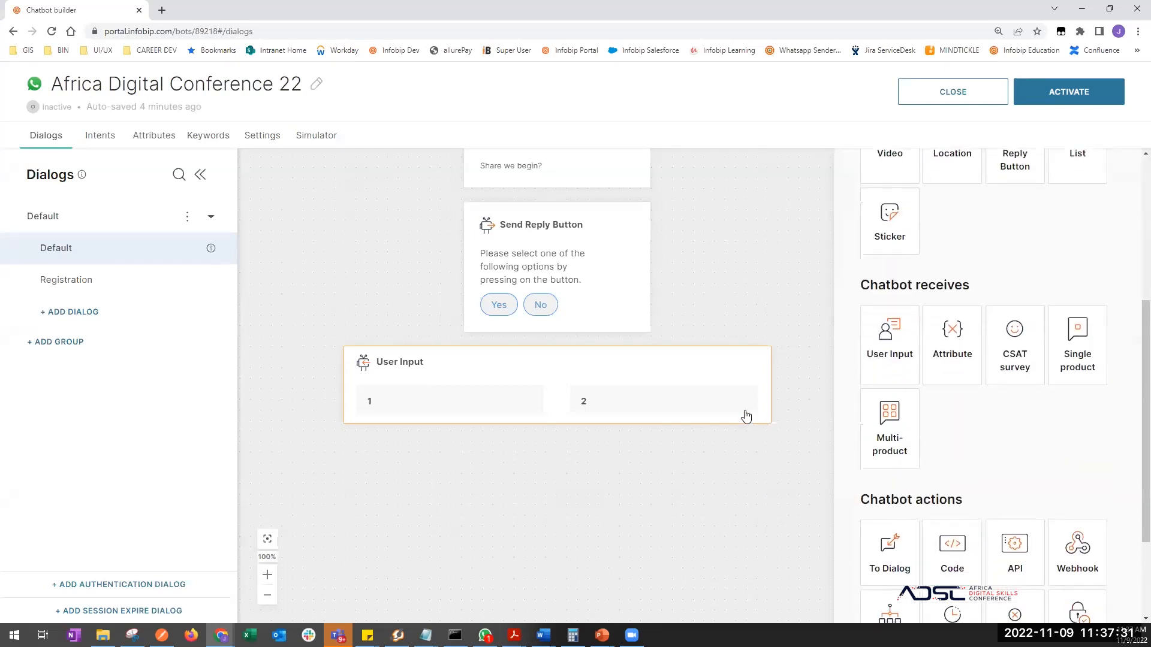
- Place a Go To Dialog step under the User Input step
scroll(908, 497, down, 1)
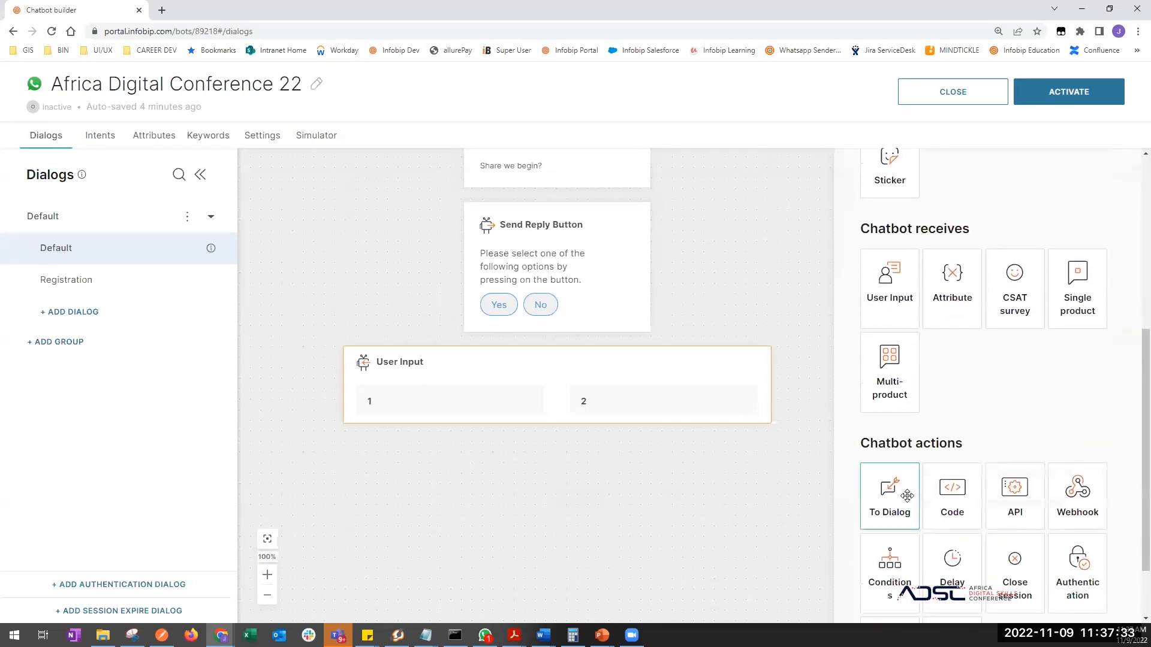
drag(889, 502, 458, 436)
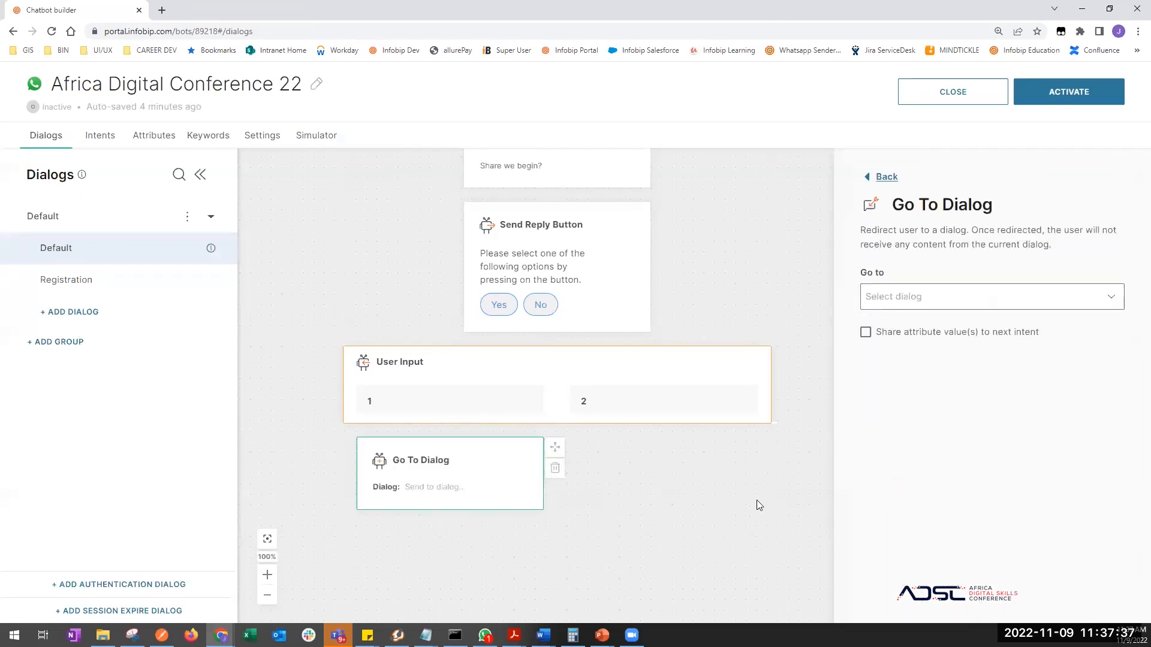
click(627, 530)
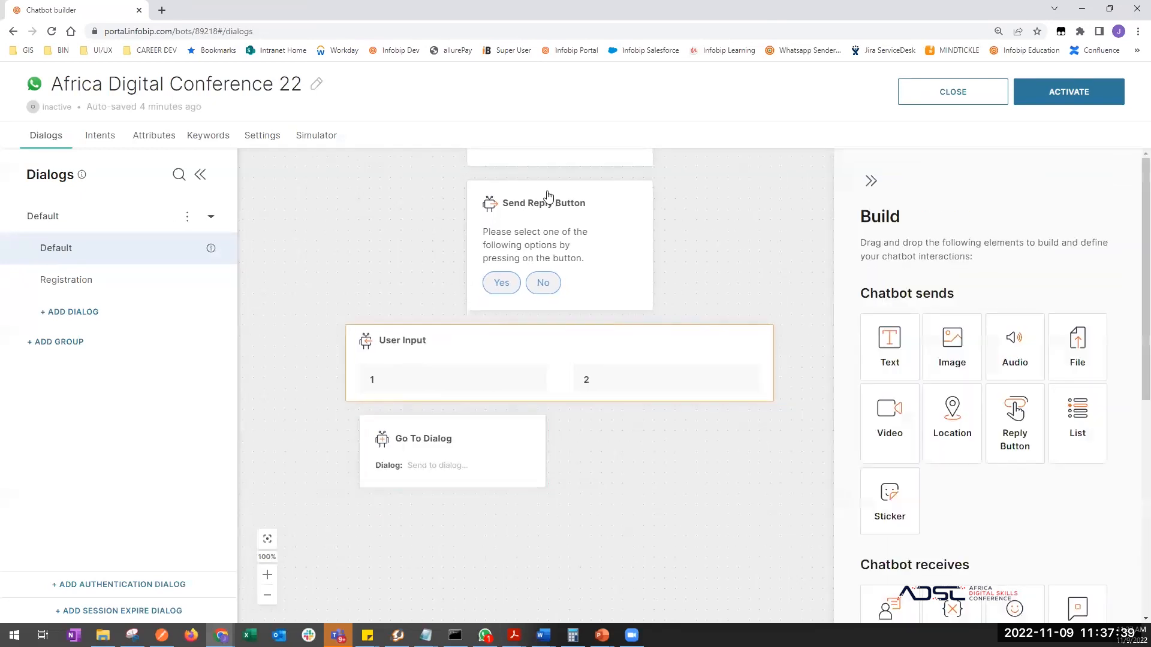
- Verify that the Yes reply button's postback value is 1
click(500, 287)
scroll(944, 453, down, 2)
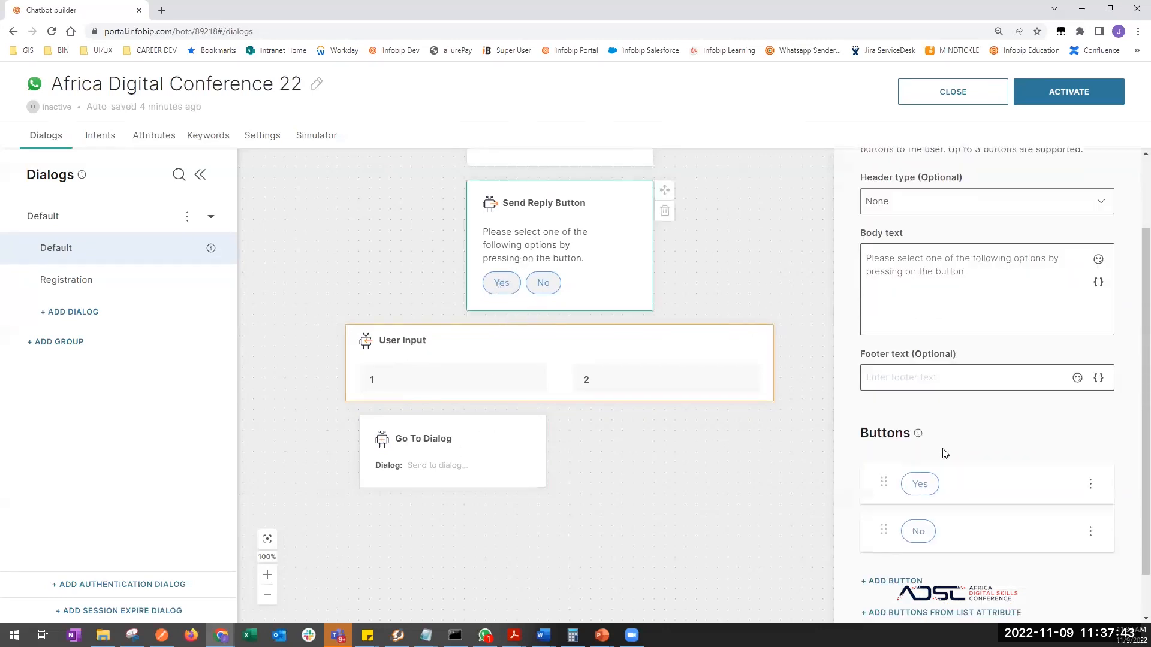
scroll(971, 403, down, 1)
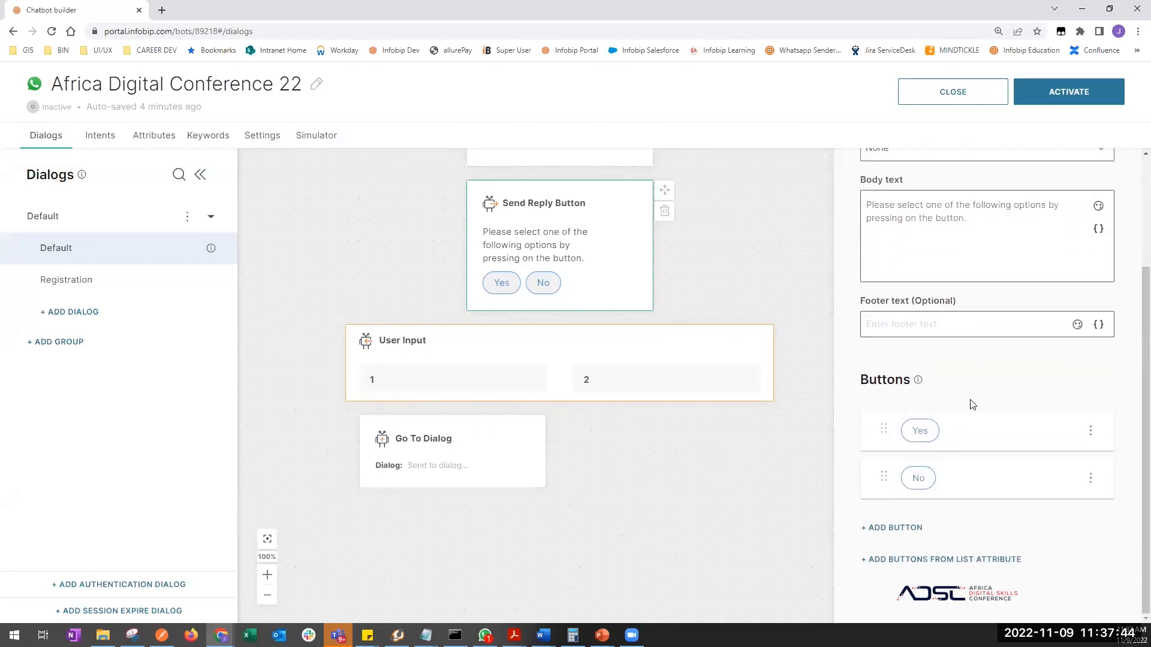
click(923, 437)
click(436, 372)
drag(436, 372, 414, 373)
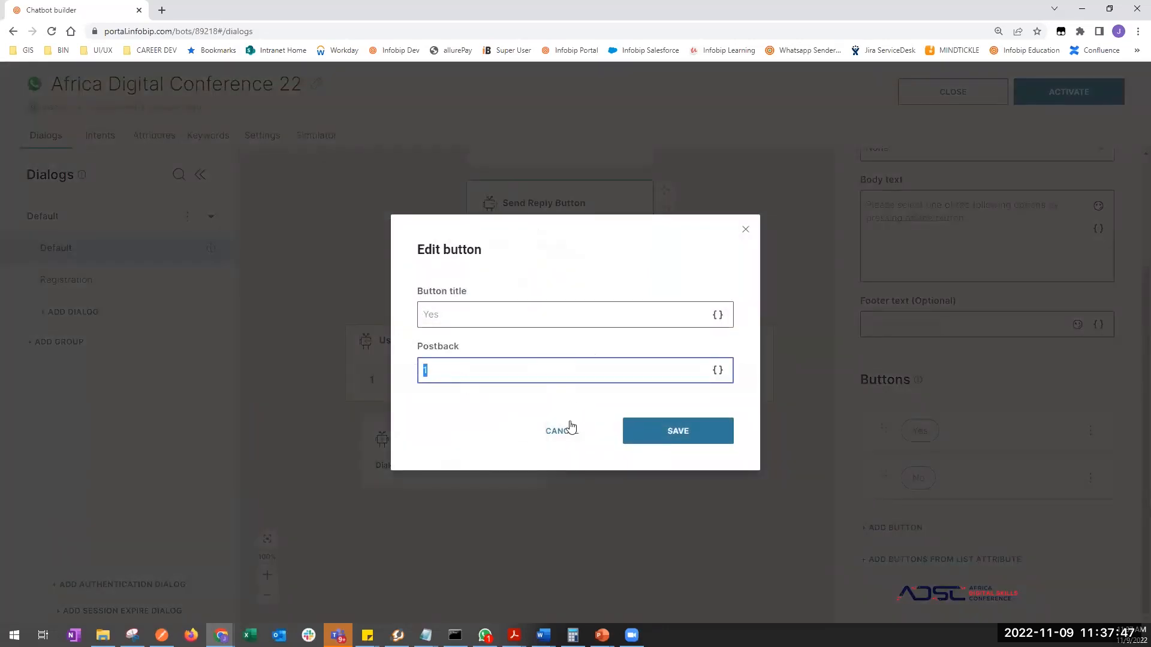
click(598, 426)
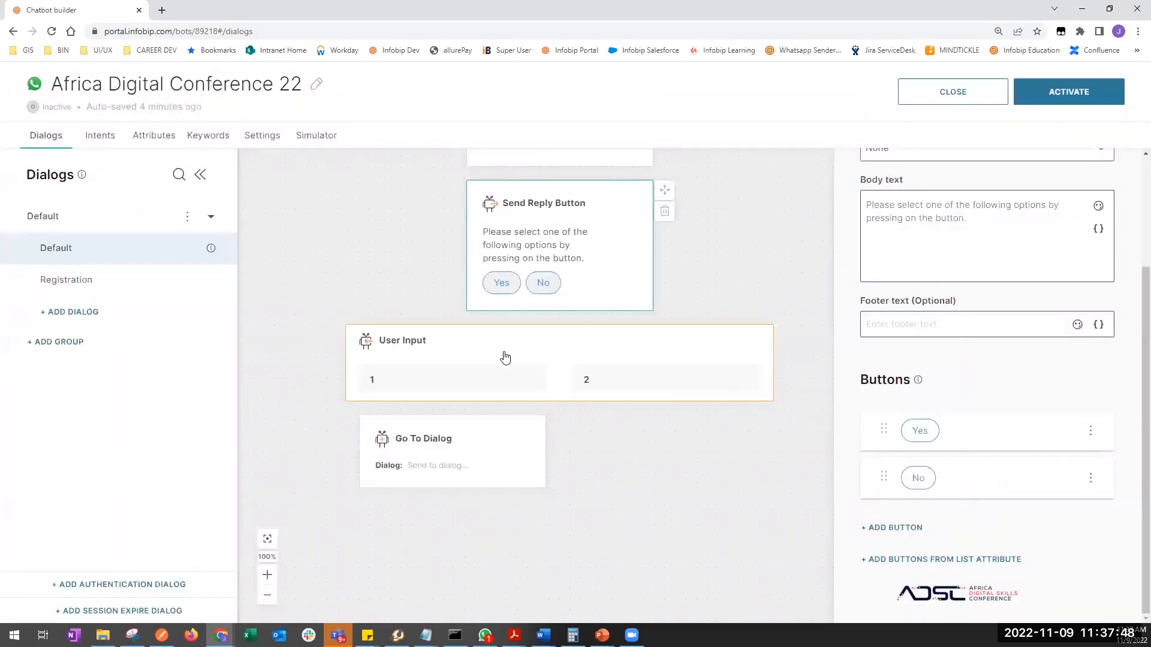
- Make the Go To Dialog step redirect to Registration, then open the Registration dialog
click(424, 449)
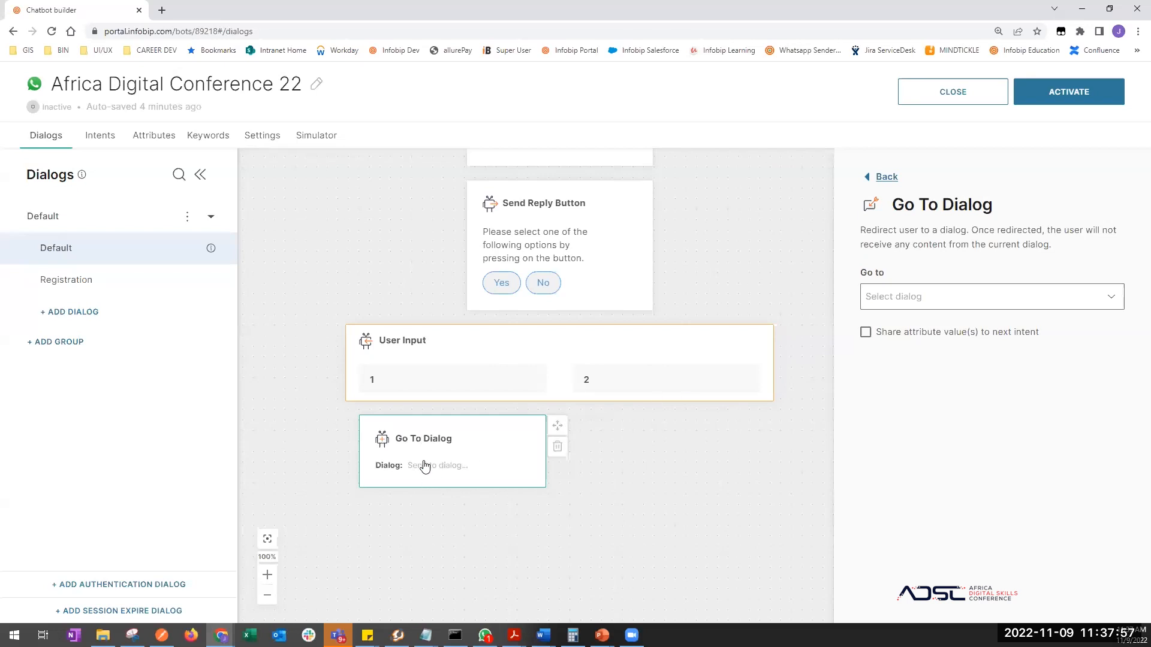
click(976, 299)
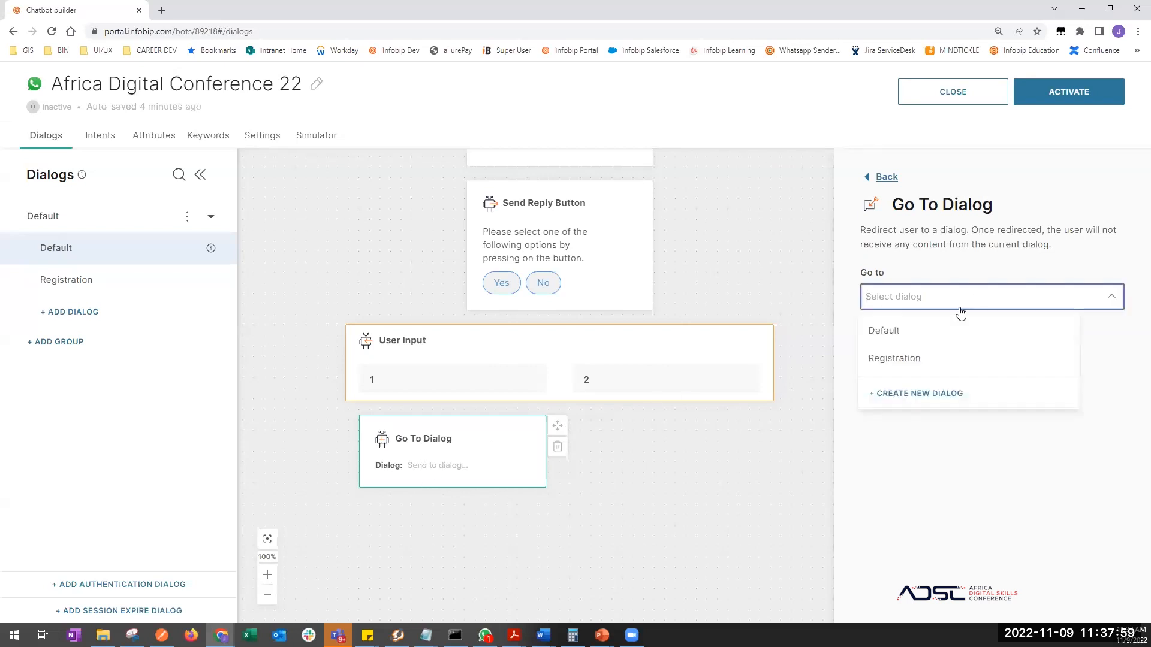
click(903, 359)
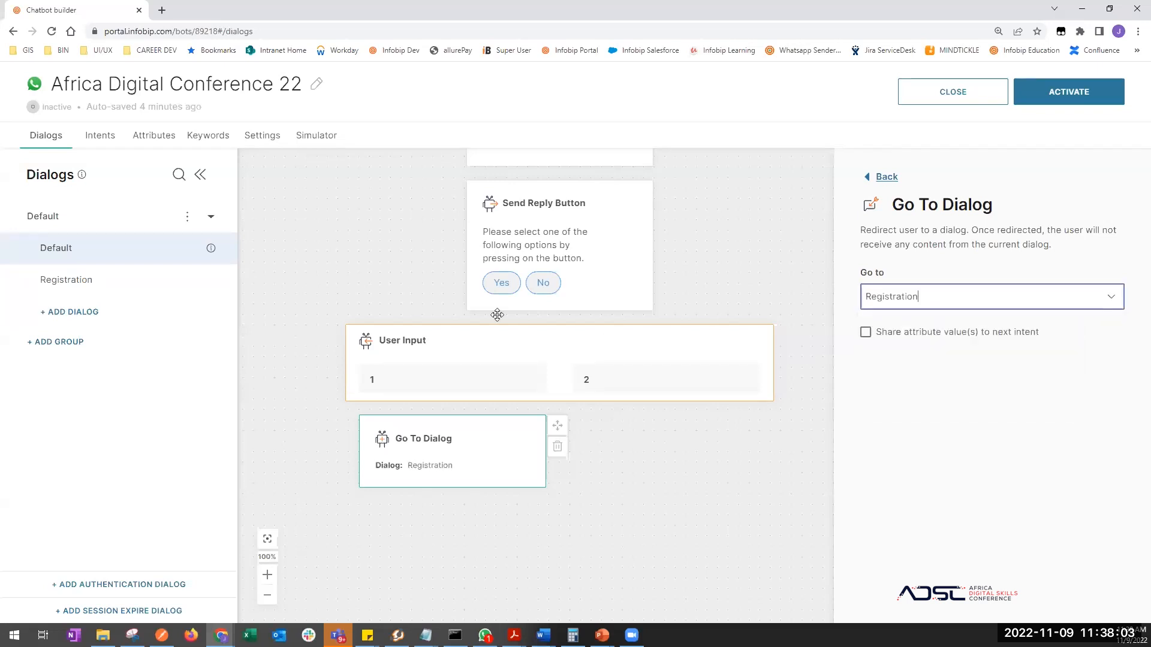
click(49, 283)
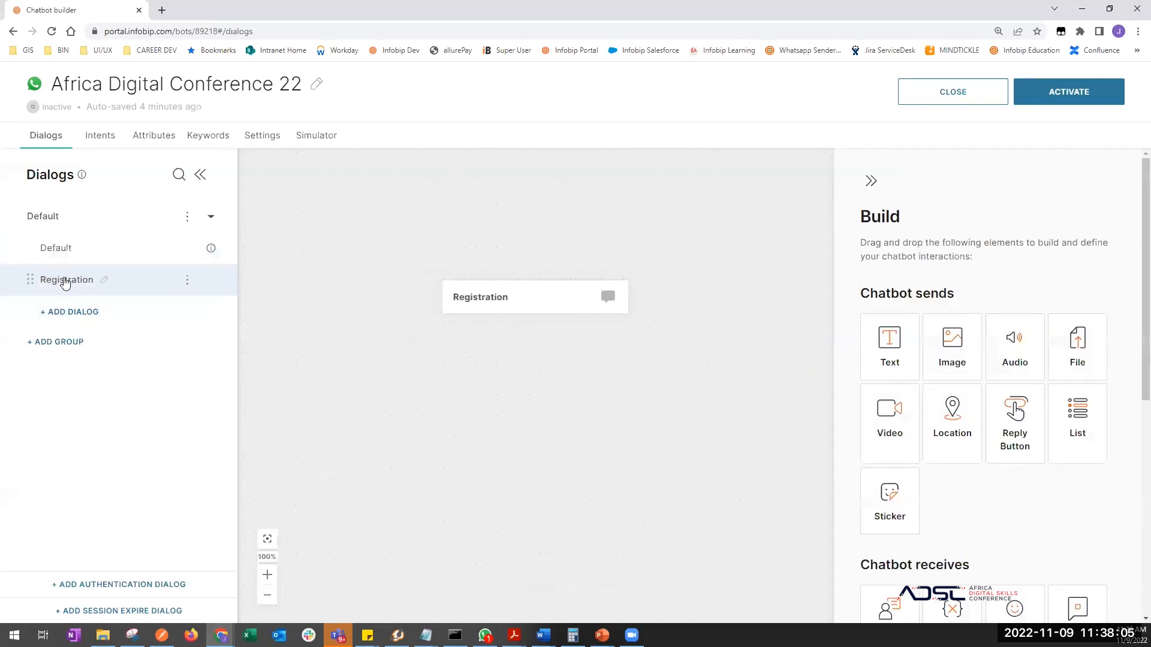
- Add a Send Text step to Registration reading 'Lets get the important stuff out of the way first'
click(51, 250)
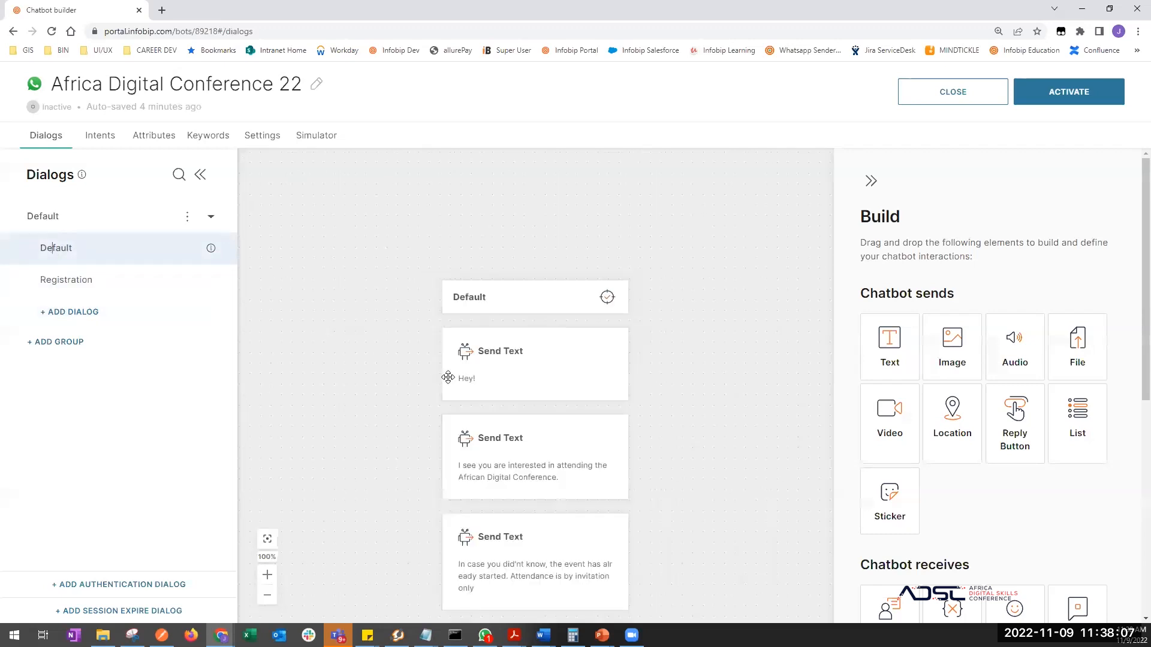
scroll(421, 481, down, 7)
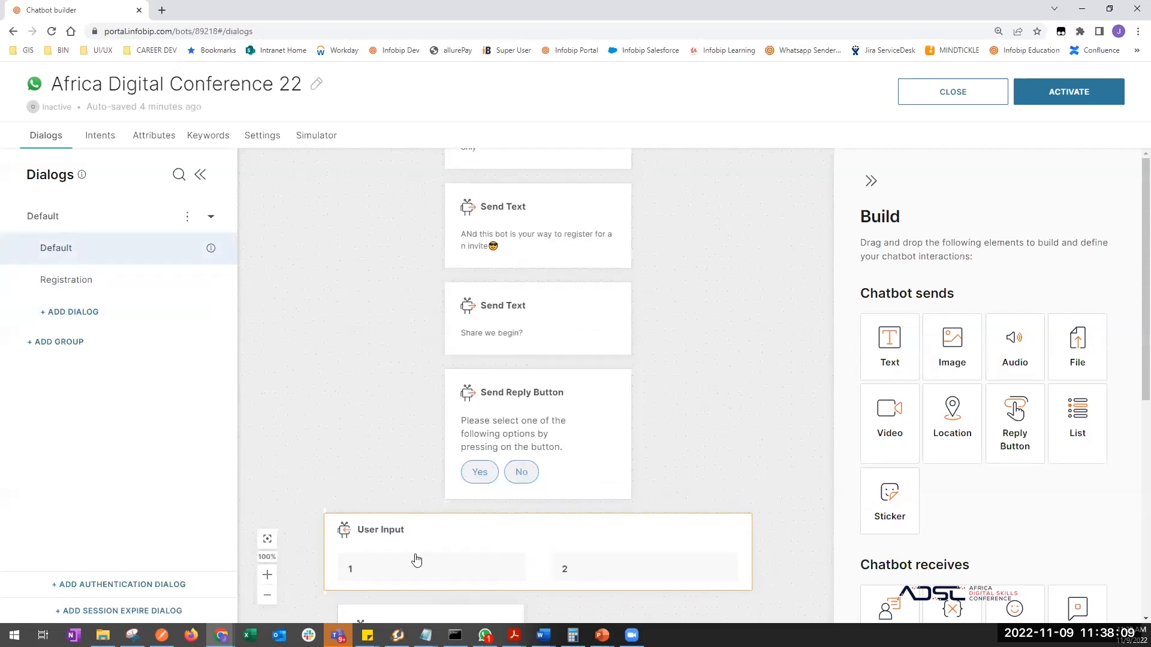
scroll(336, 373, down, 3)
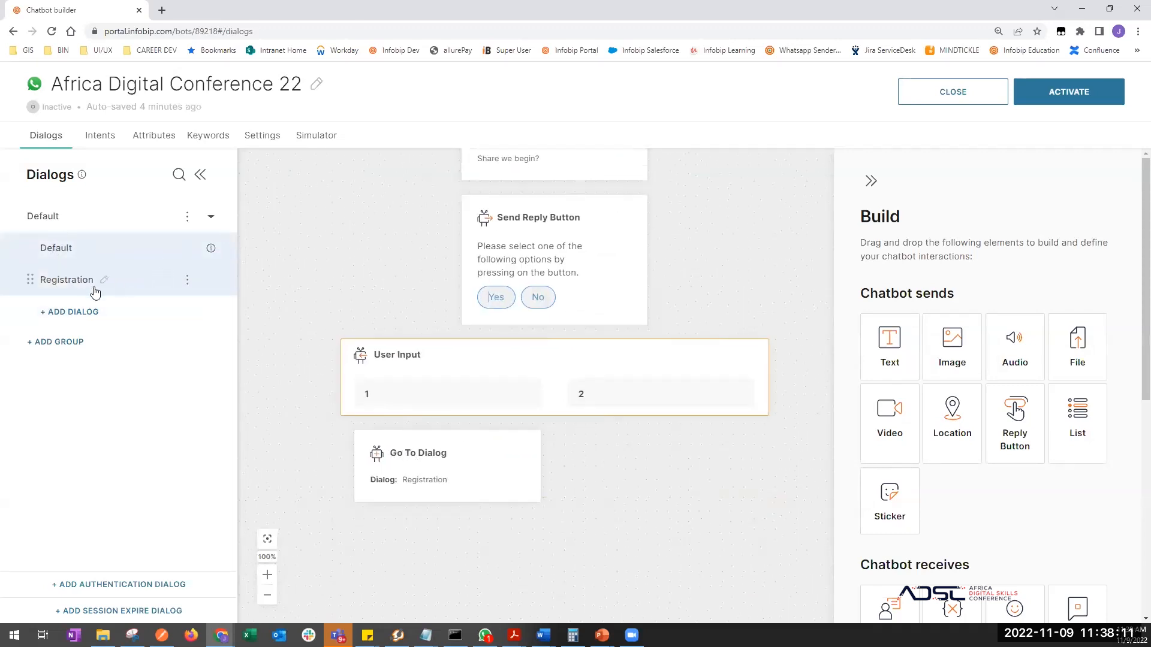
click(57, 284)
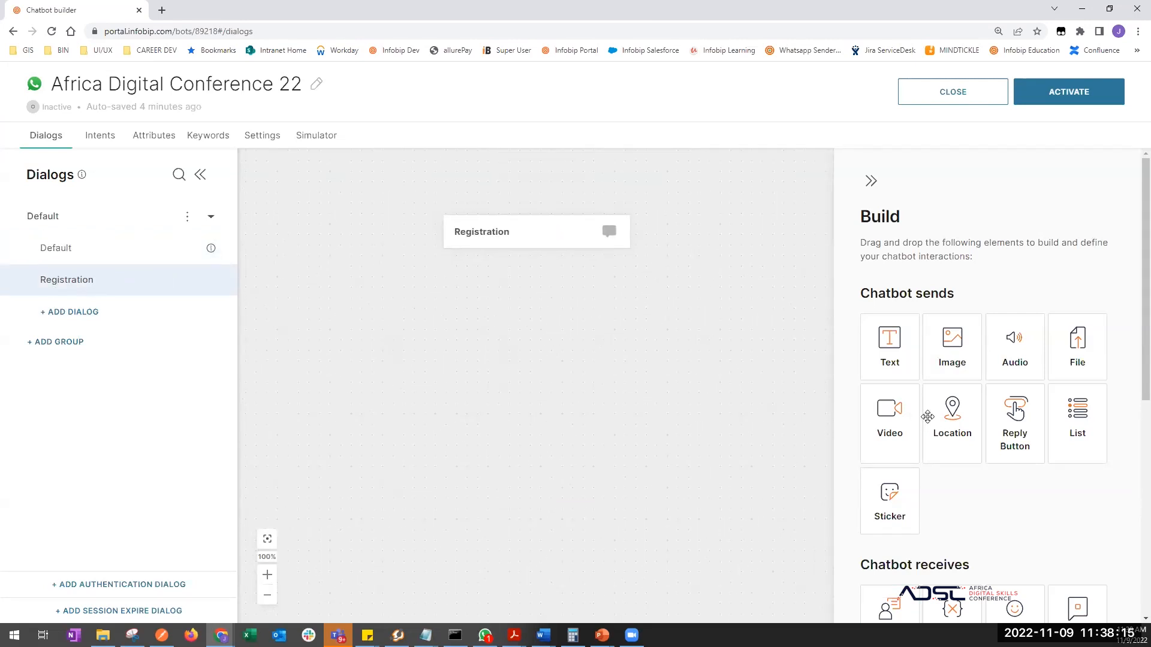
scroll(987, 517, down, 1)
scroll(987, 517, down, 1)
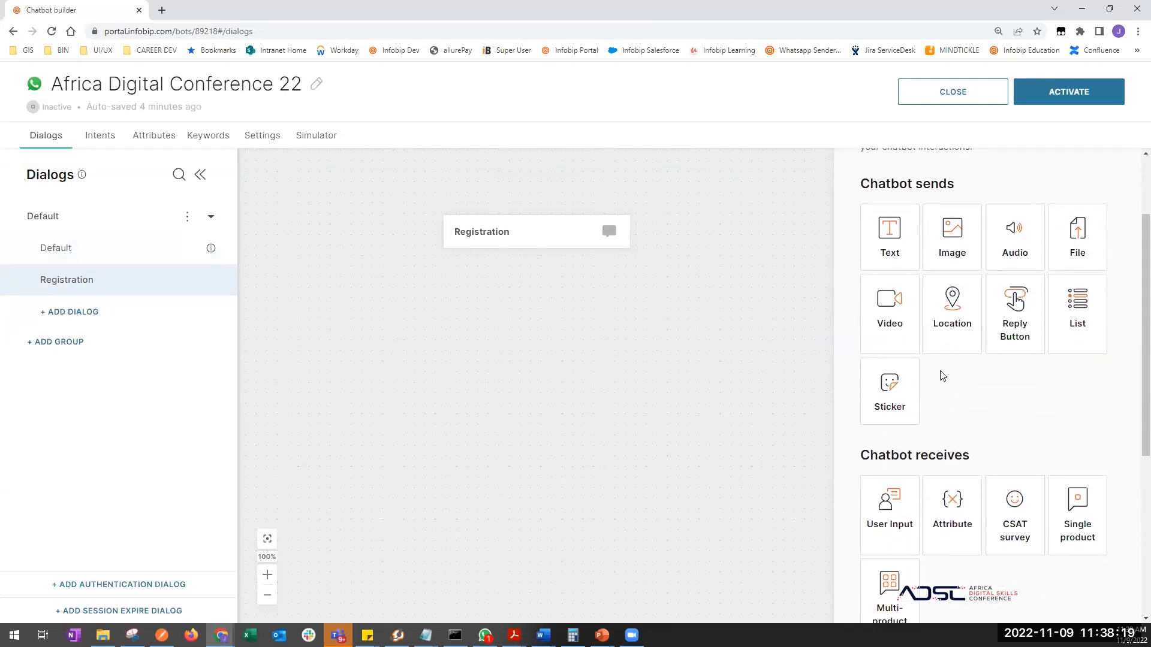
drag(891, 244, 552, 384)
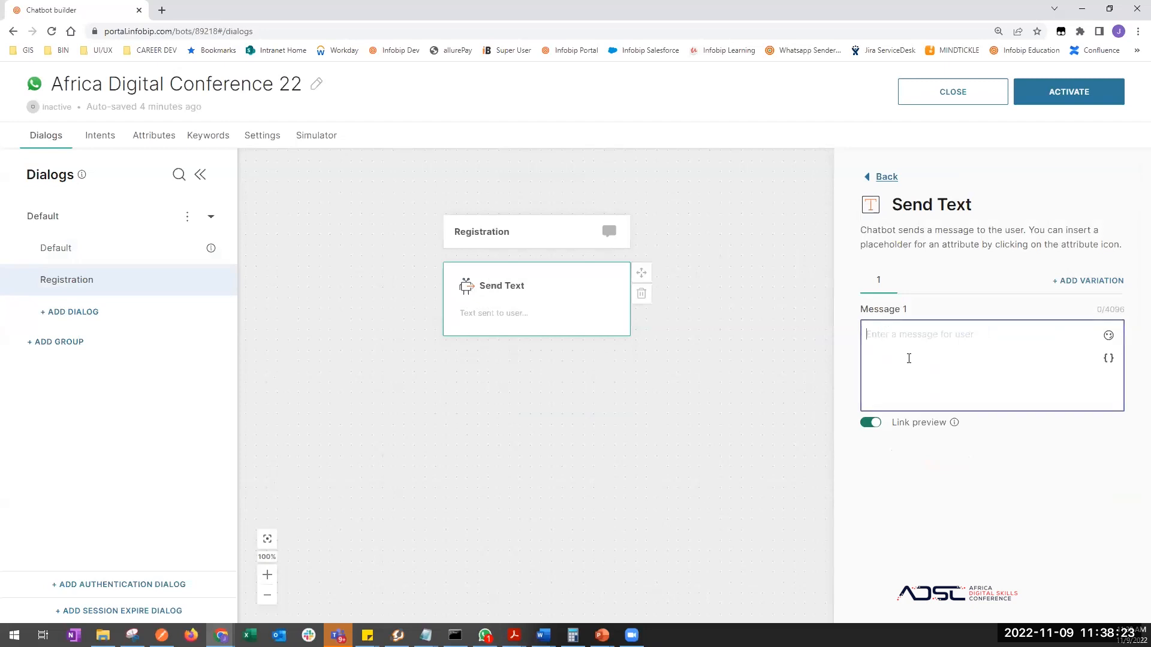
text(Lets get the important stuff out of t)
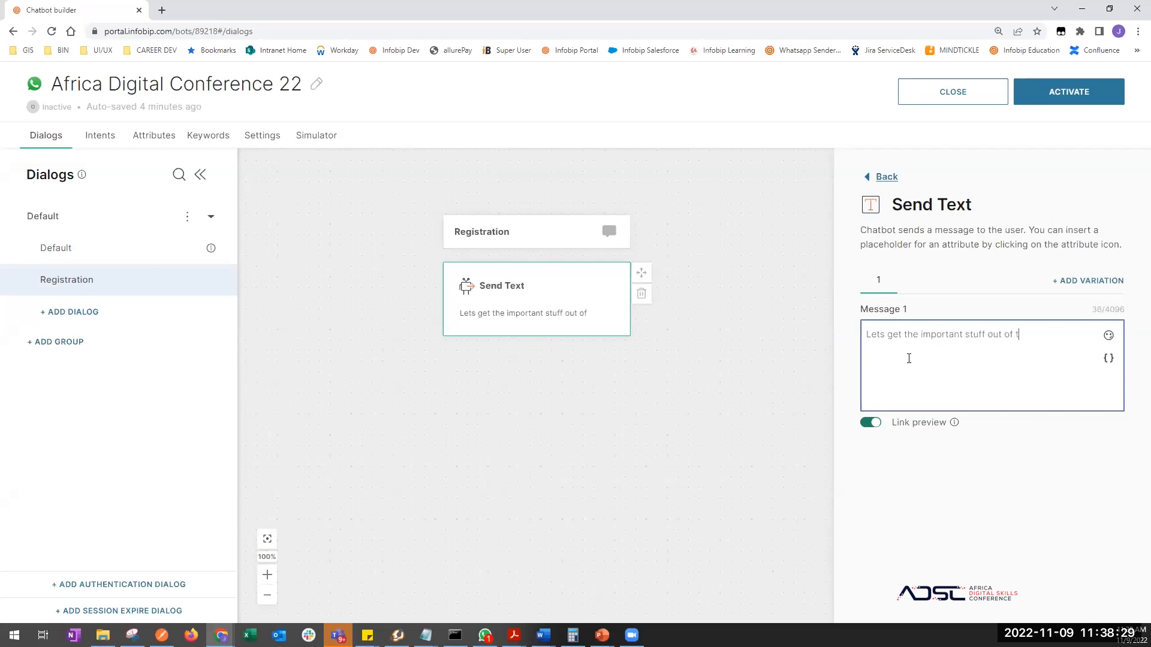
text(he way first)
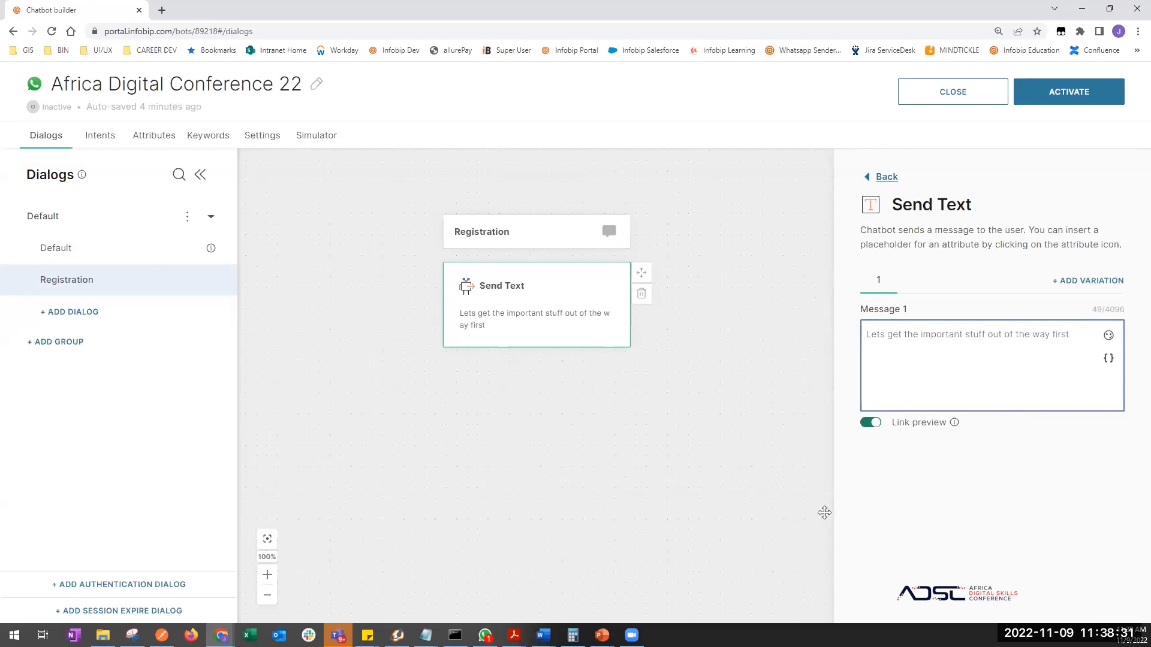
click(660, 439)
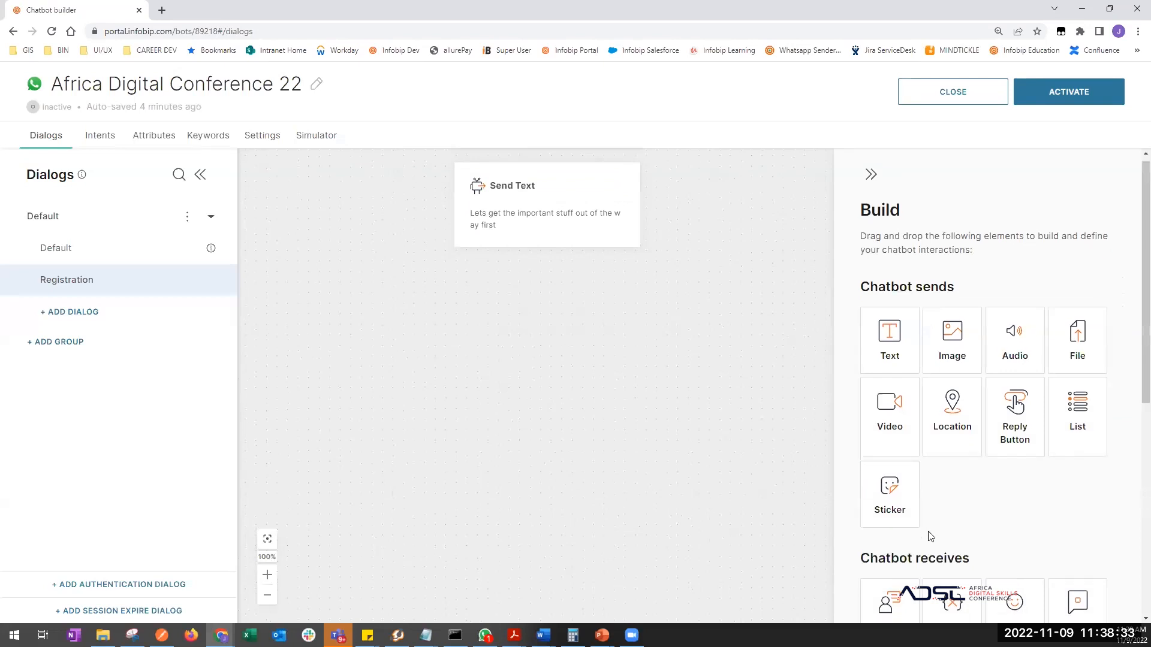
scroll(929, 536, down, 3)
- Add an Attribute step under the Send Text step asking 'What is your full name?'
drag(958, 422, 539, 228)
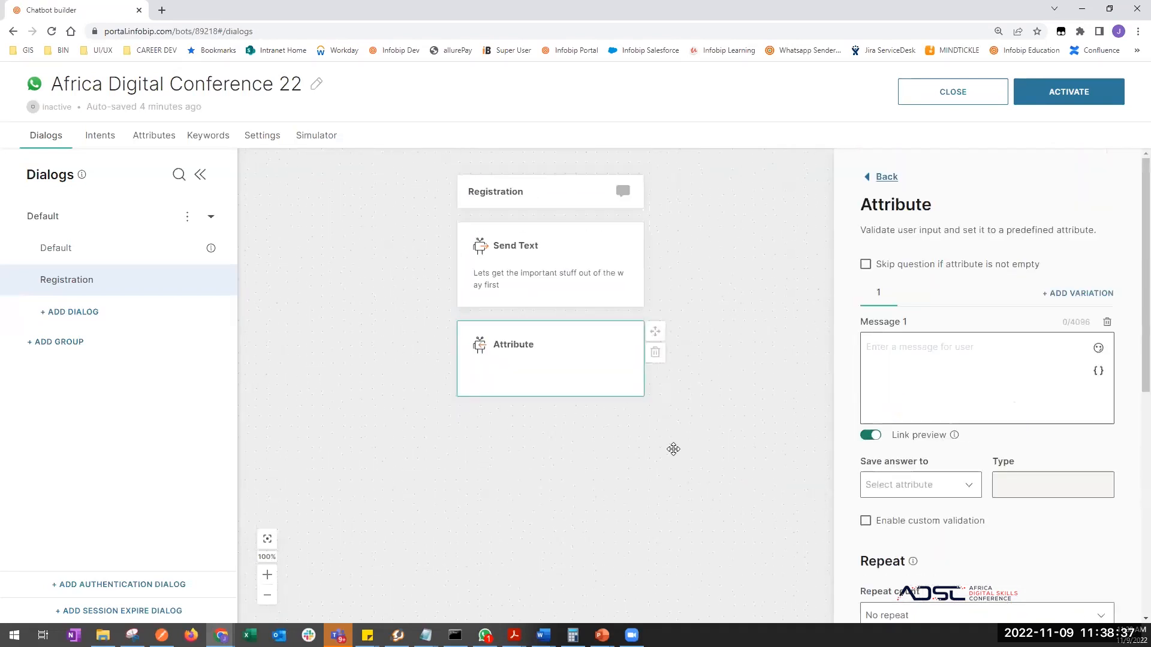
click(576, 411)
click(573, 379)
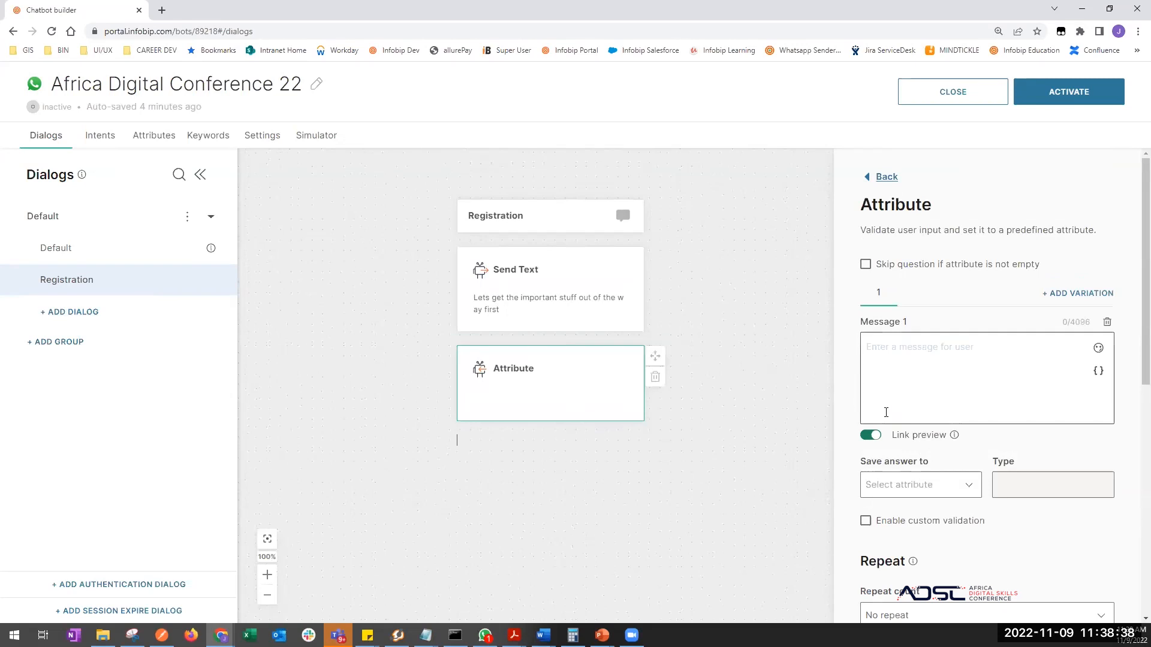
click(911, 388)
text(W)
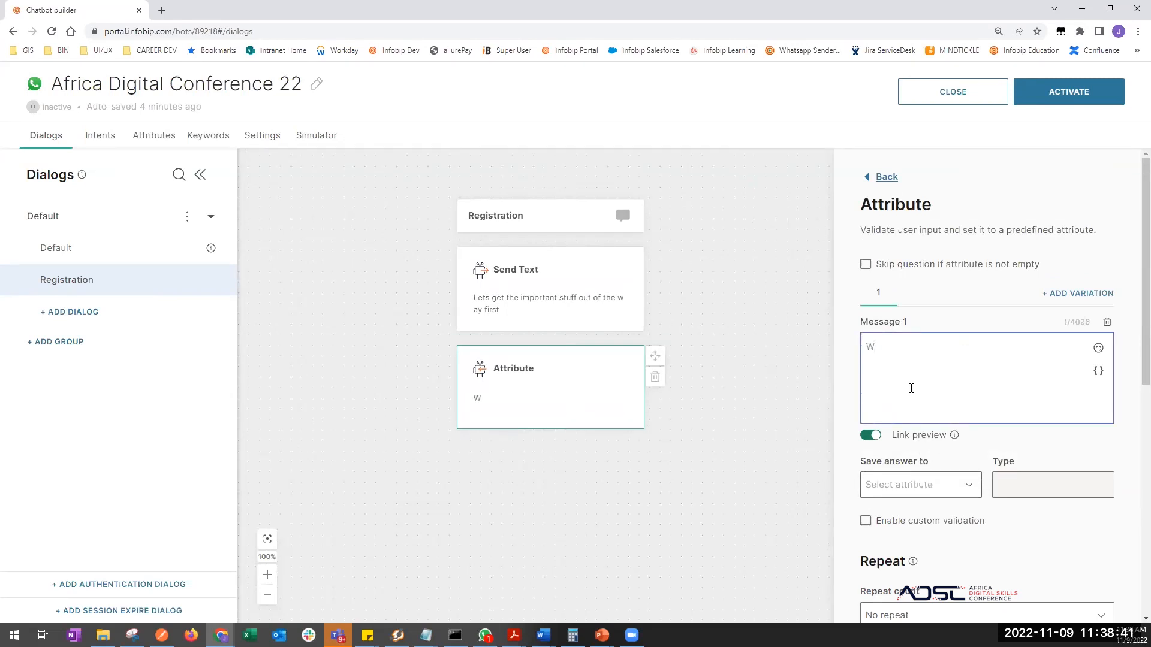
text(hat is your full name?)
scroll(971, 467, down, 2)
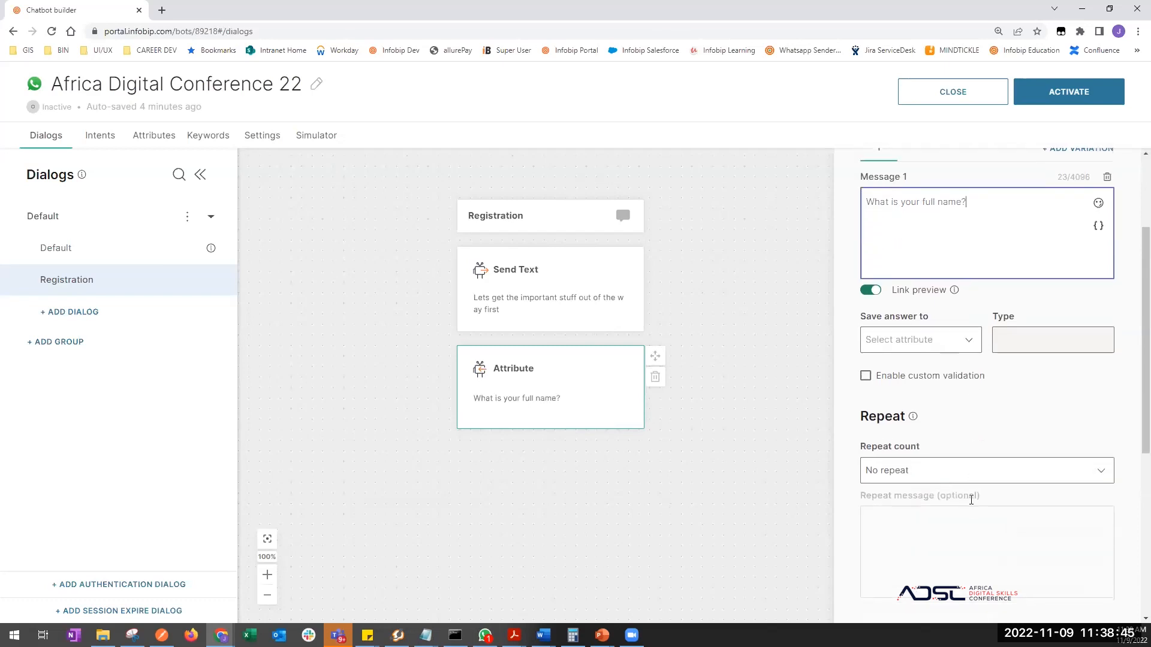
- Save the answer to a newly created 'full_name' attribute
click(967, 347)
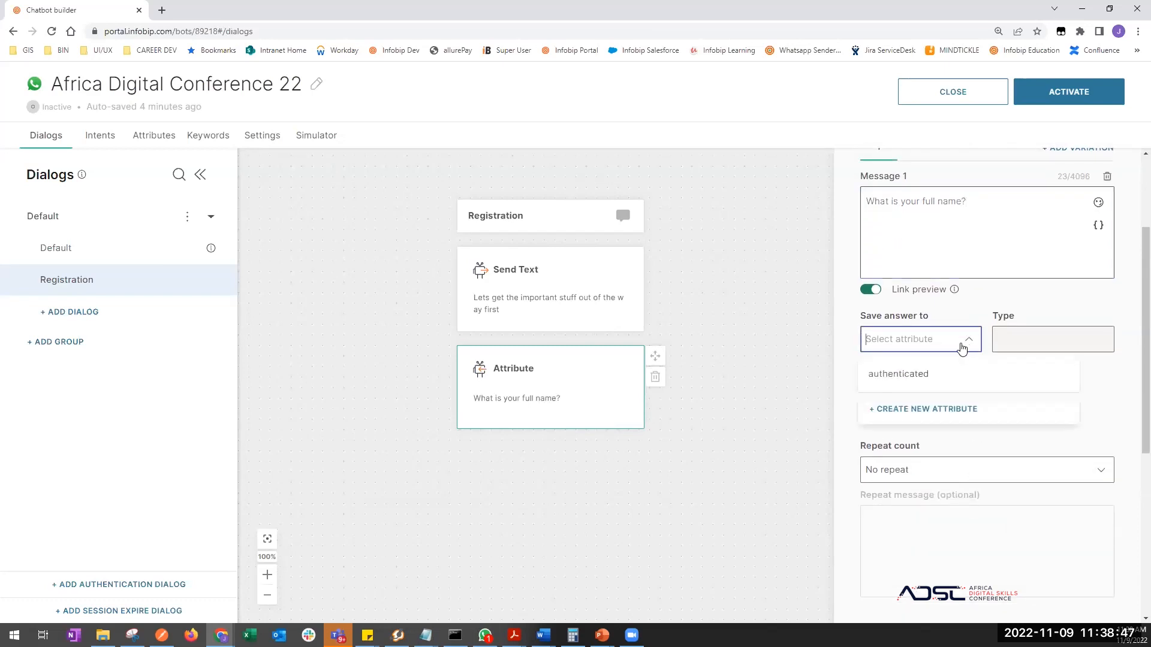
click(922, 409)
click(914, 410)
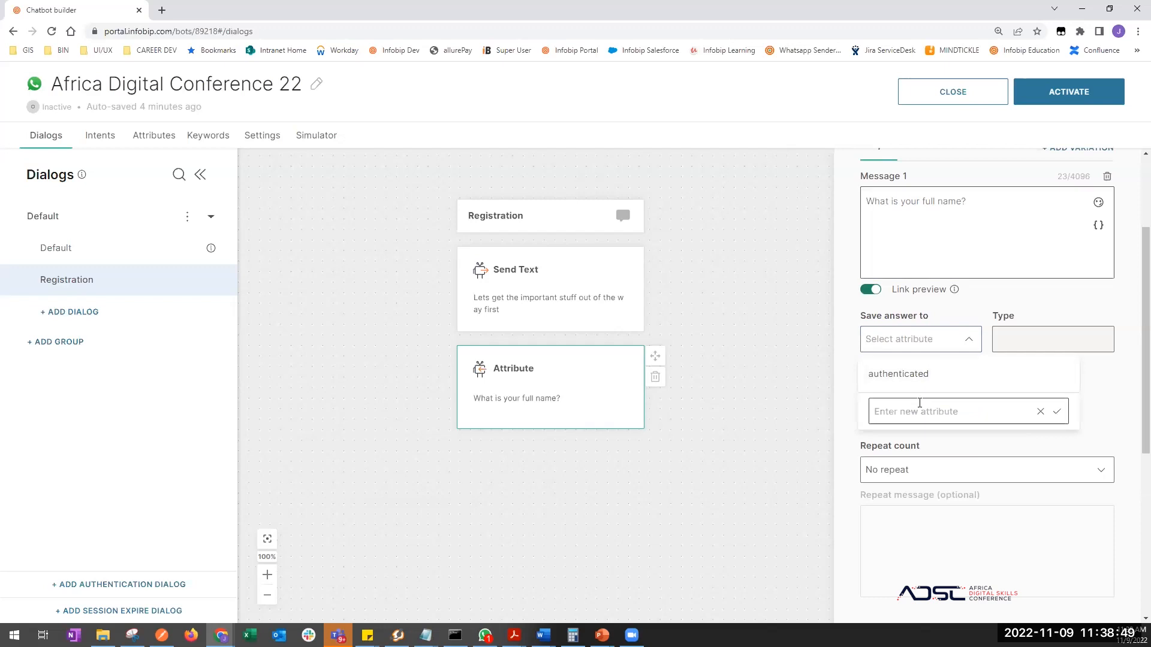
text(full_name)
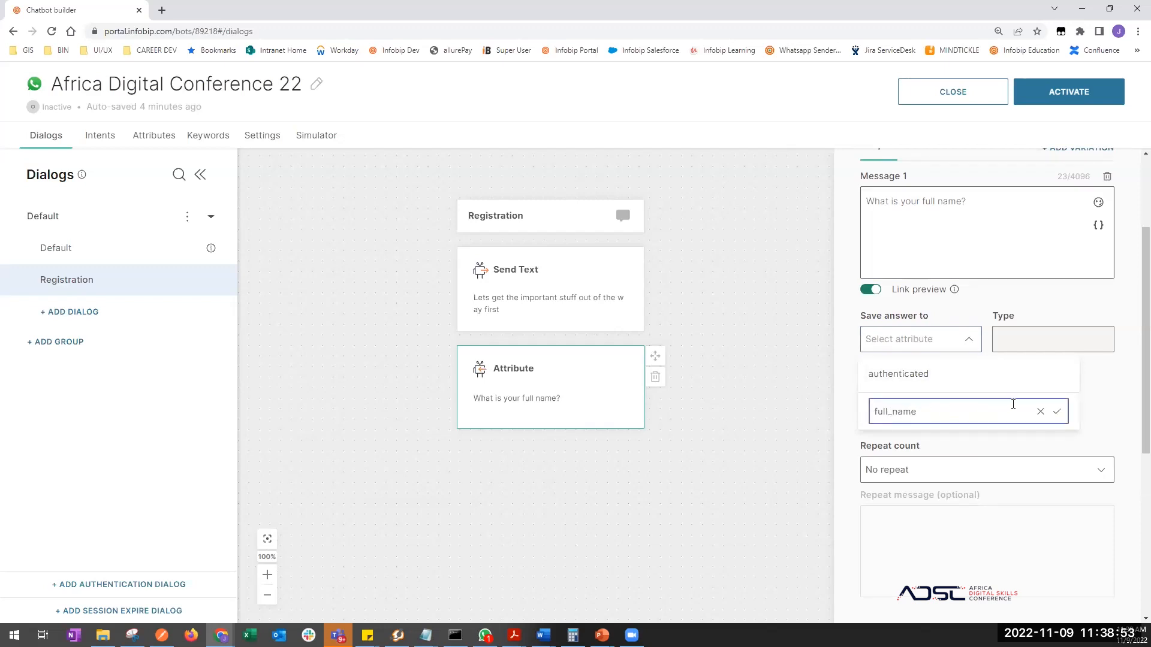
click(1056, 411)
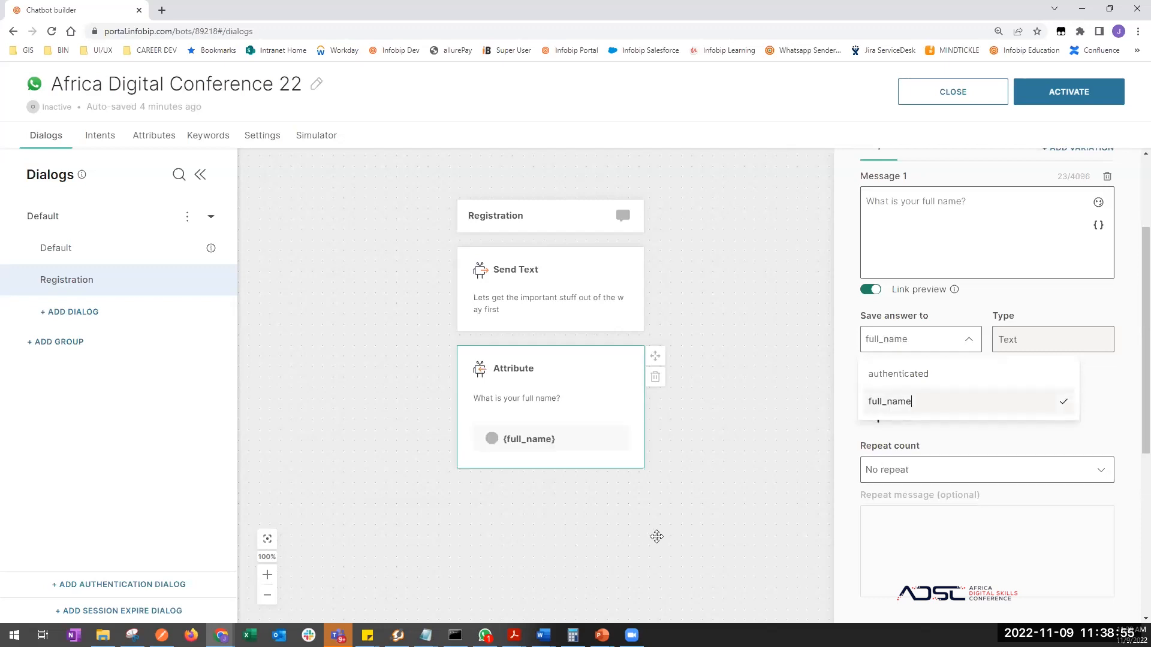
drag(634, 525, 613, 479)
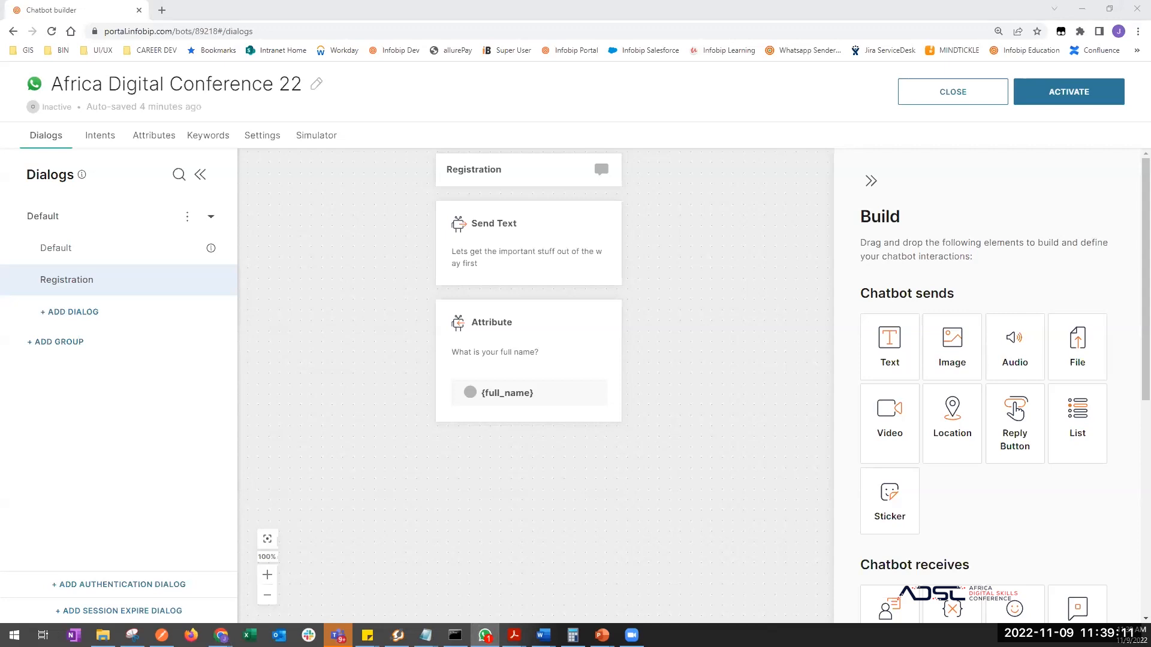
- Add another Attribute step below asking 'And your mobile Number?'
click(739, 450)
scroll(941, 529, down, 1)
scroll(942, 529, down, 3)
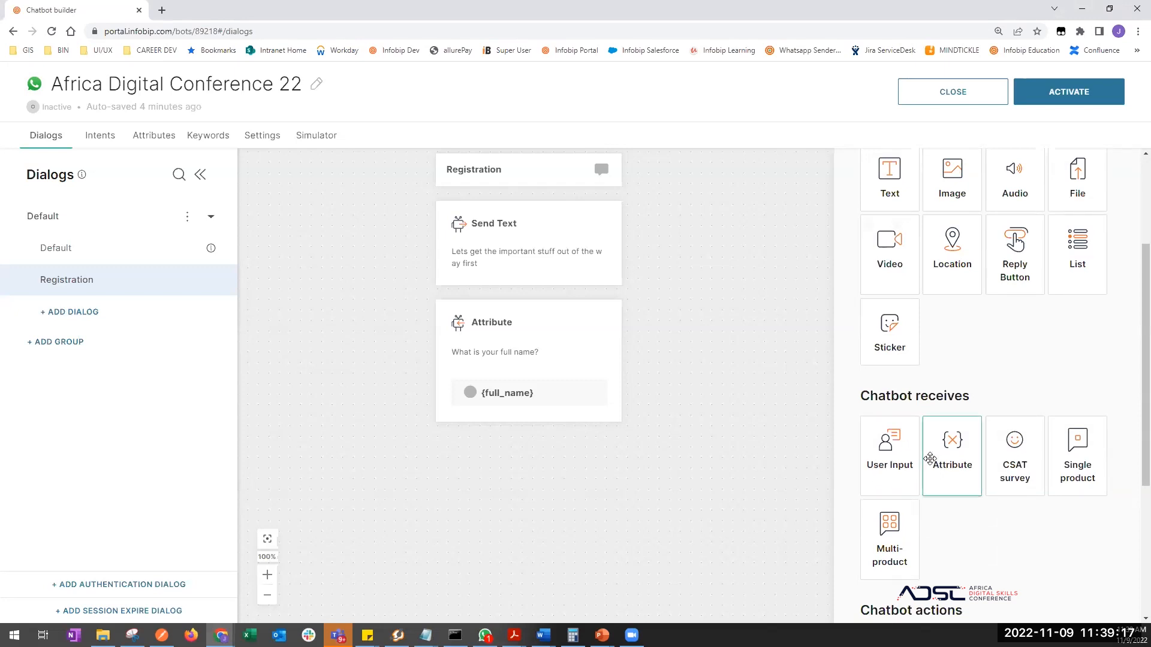
drag(947, 435, 743, 594)
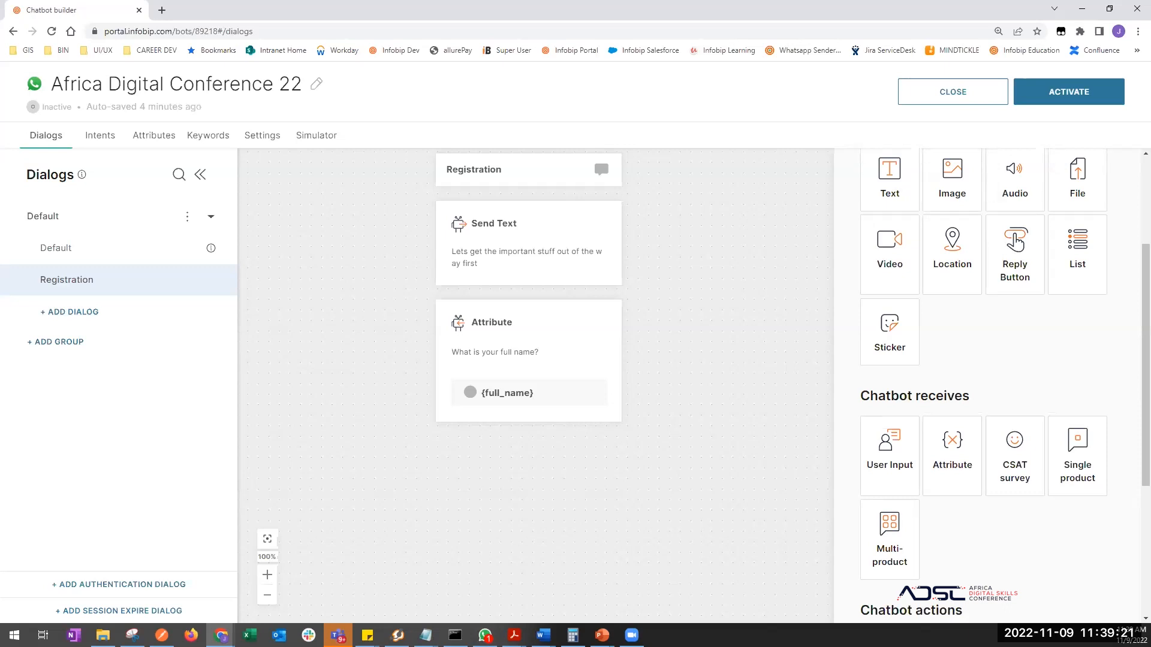
key(alt+Tab)
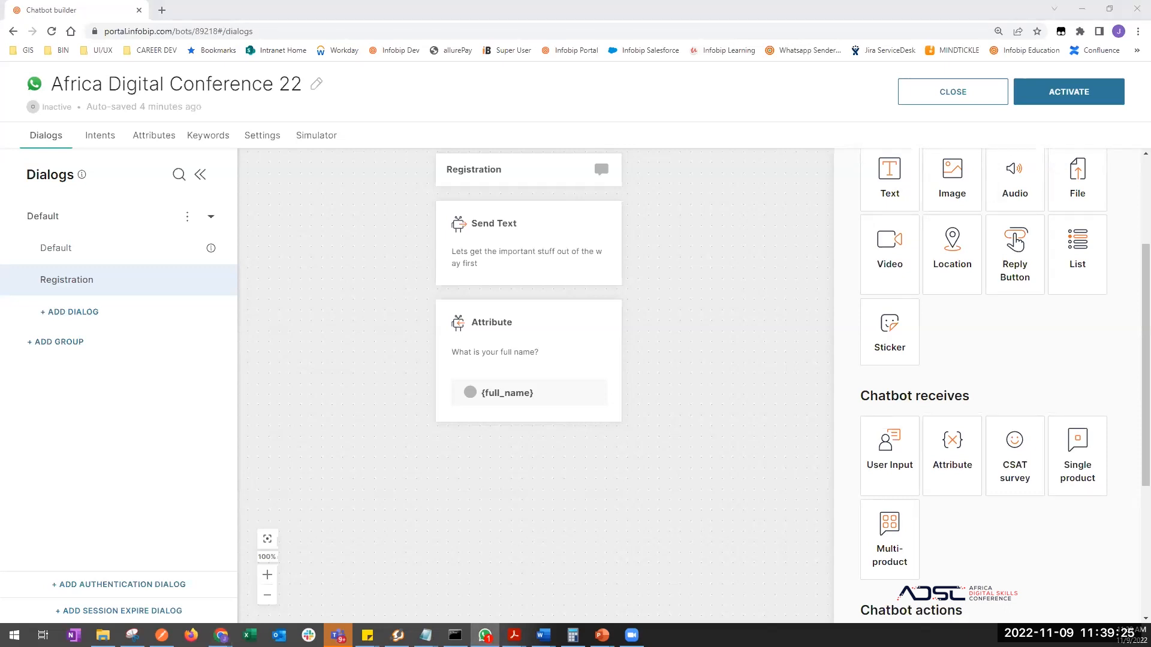
drag(953, 447, 511, 383)
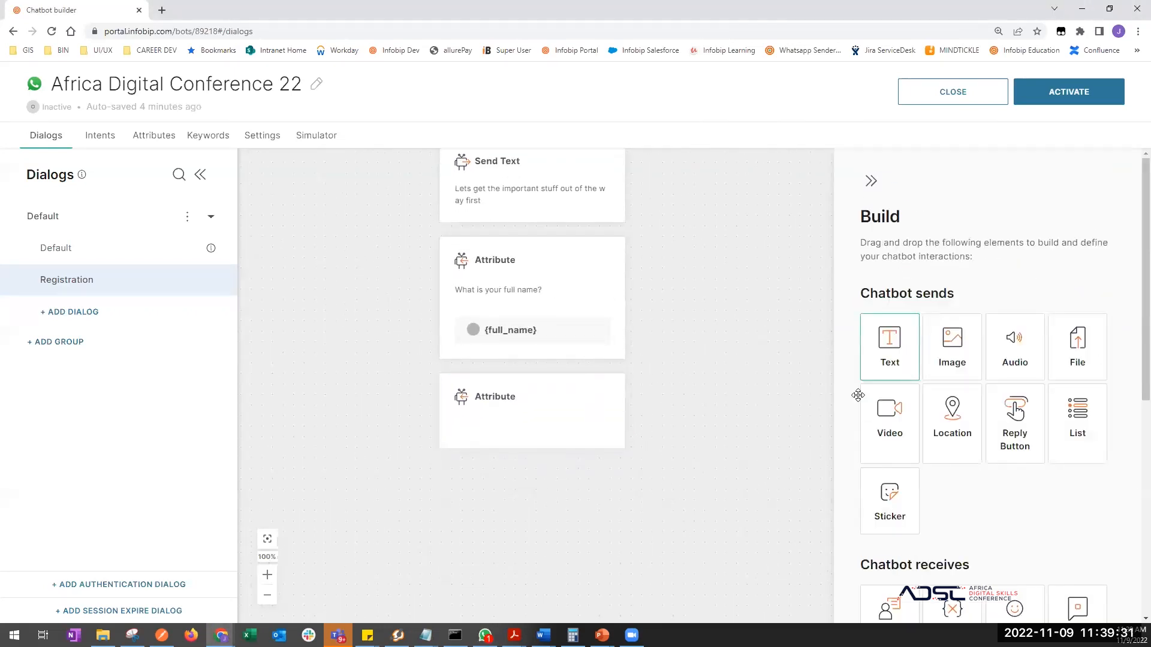
click(547, 432)
click(954, 383)
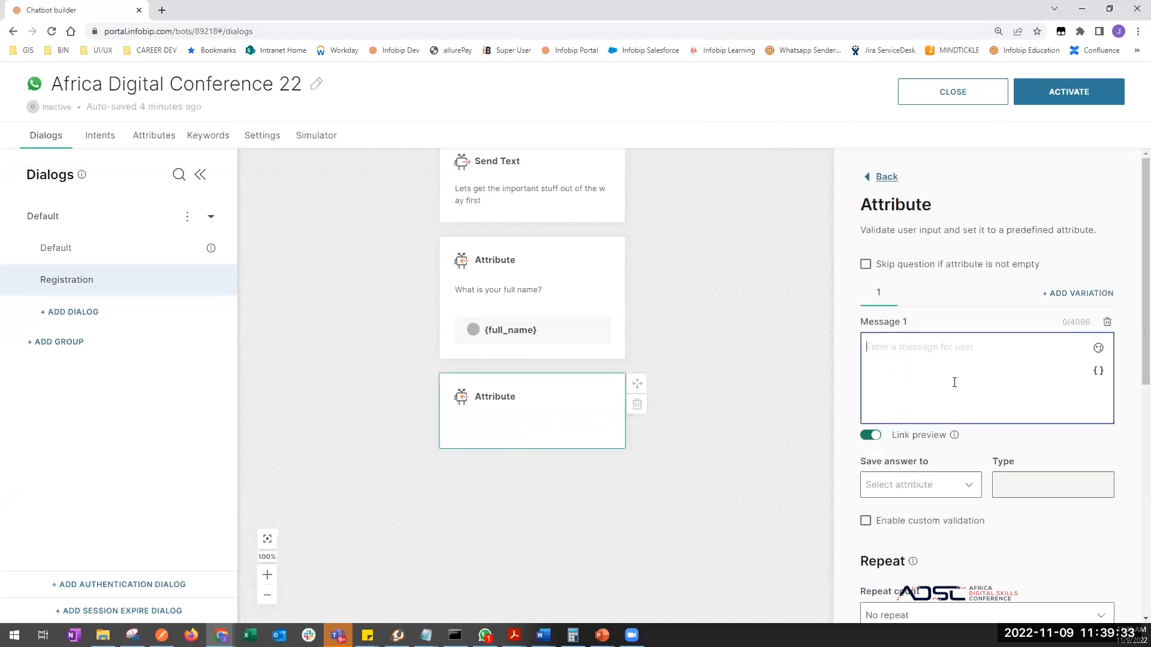
text(And your )
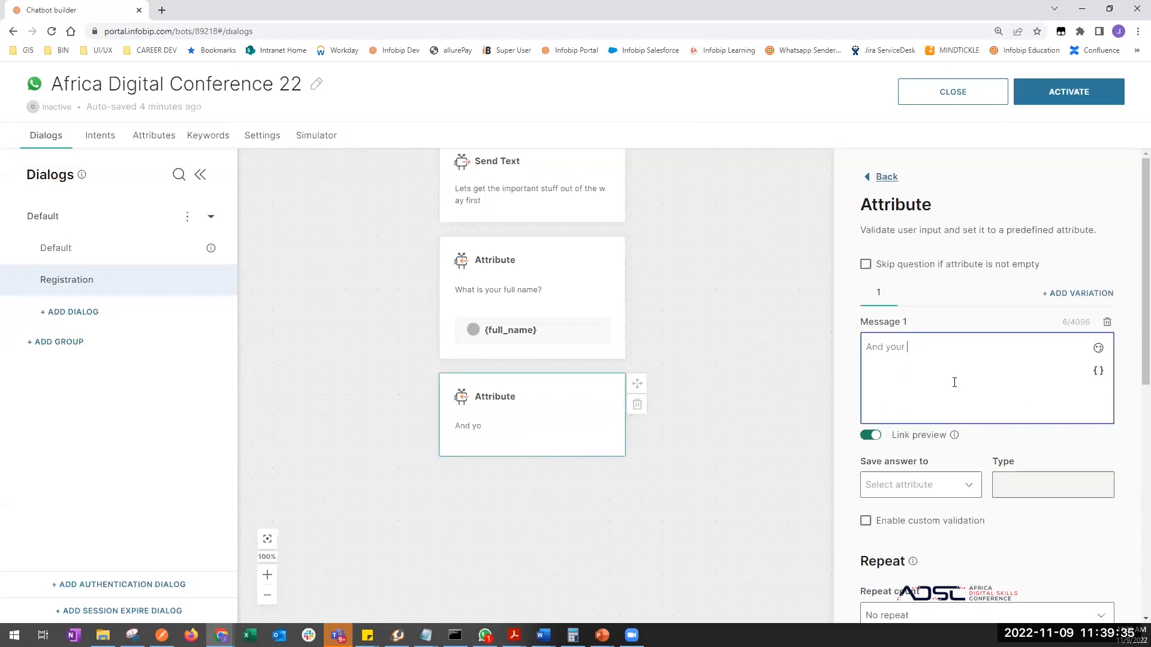
text(mobile Number?)
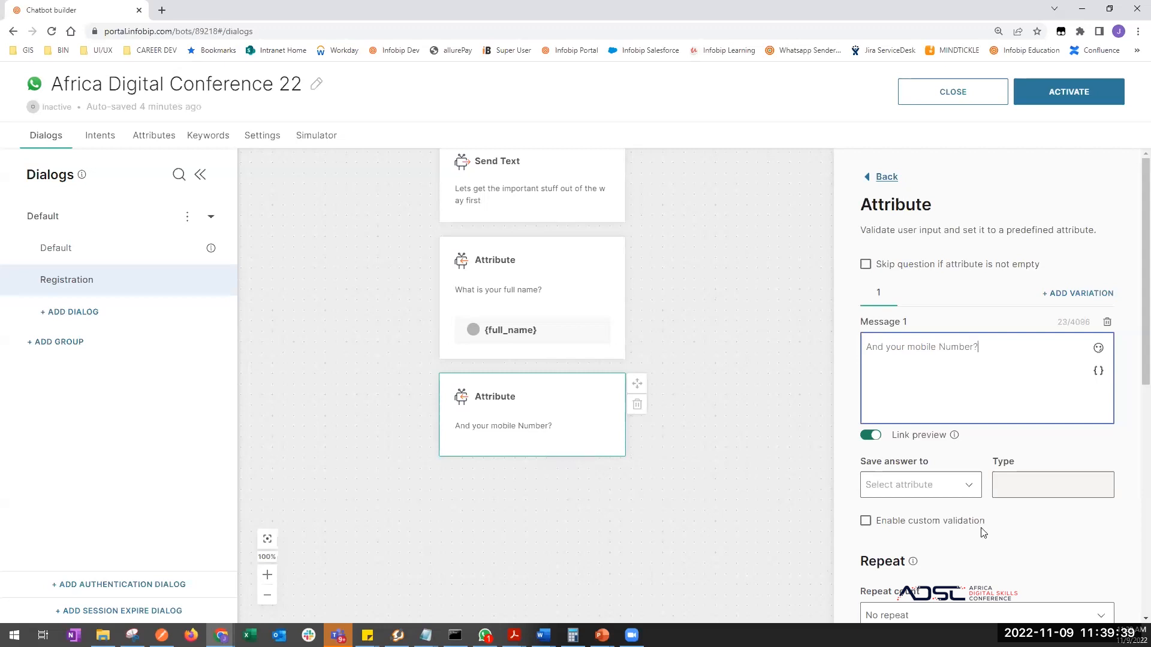
- Save the reply to a newly created 'mobile_number' attribute
scroll(935, 522, down, 3)
click(964, 300)
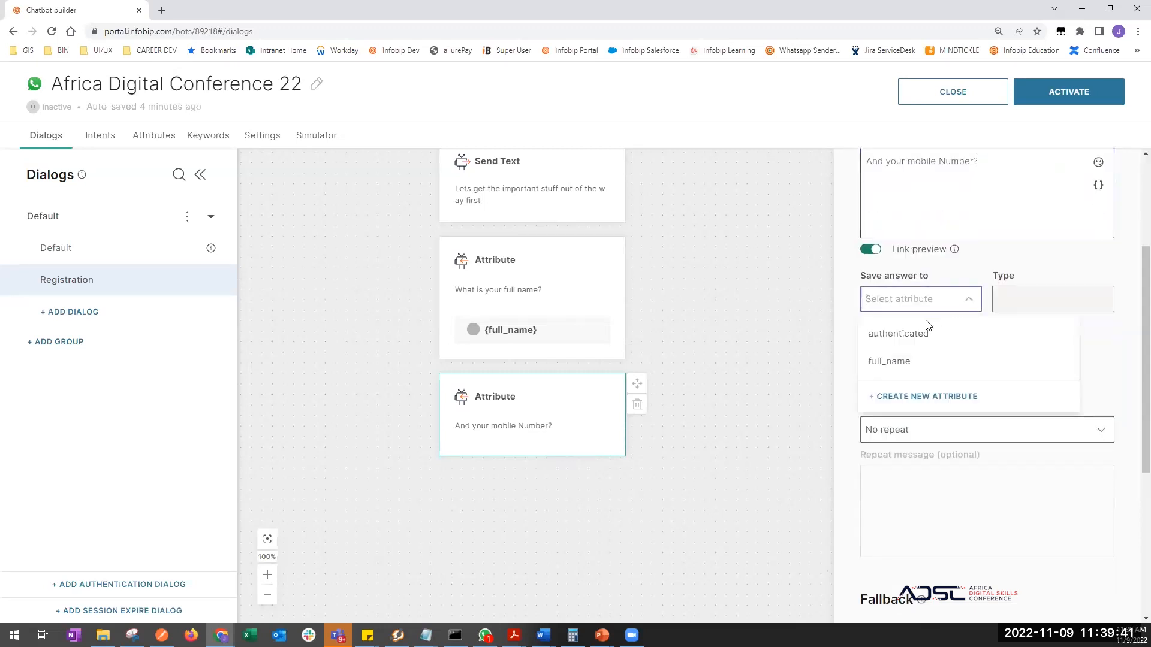
click(914, 397)
click(912, 399)
text(mobile_number)
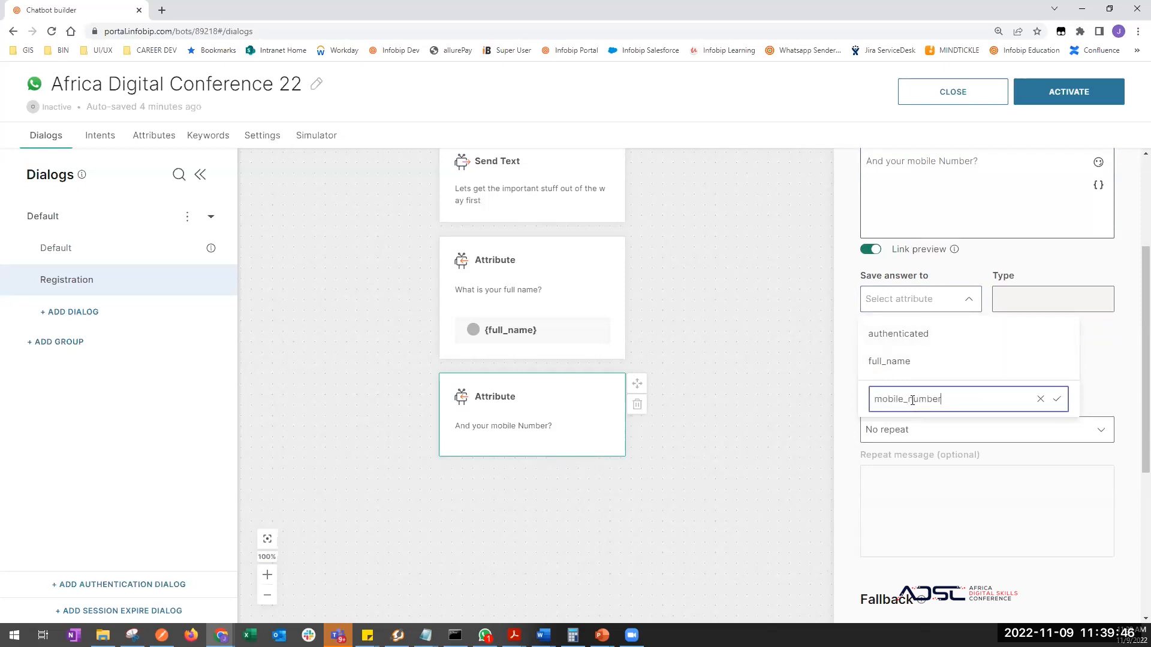
click(1057, 399)
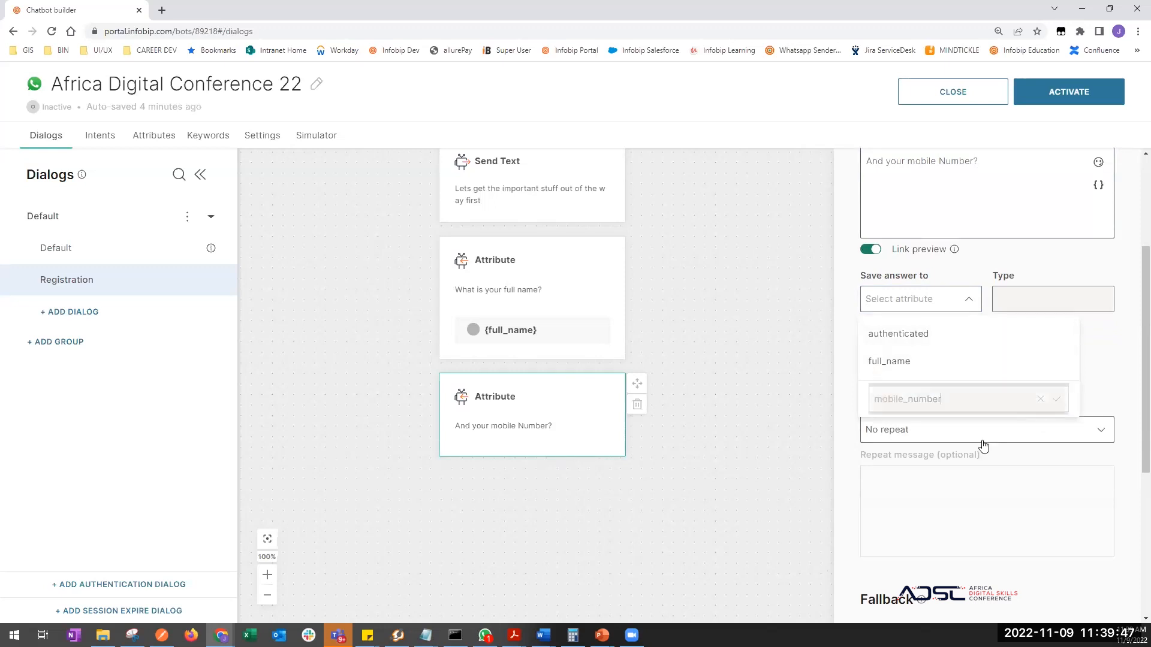
click(620, 547)
scroll(611, 504, down, 2)
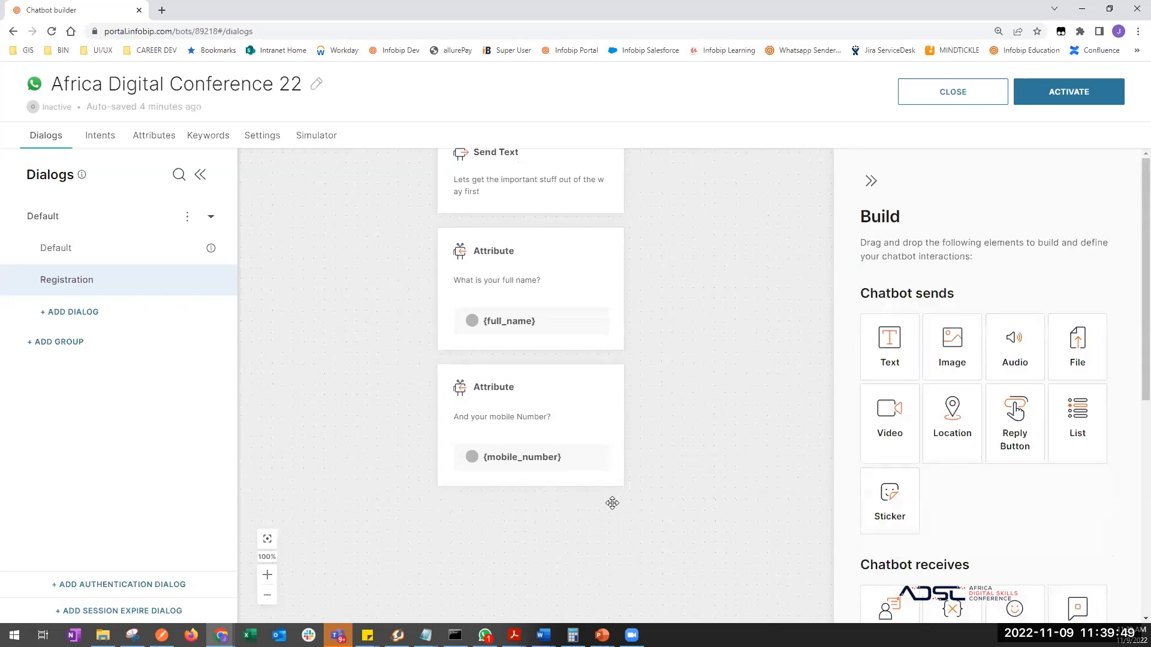
- Delete the extra Attribute block that was added below the mobile number question
click(485, 636)
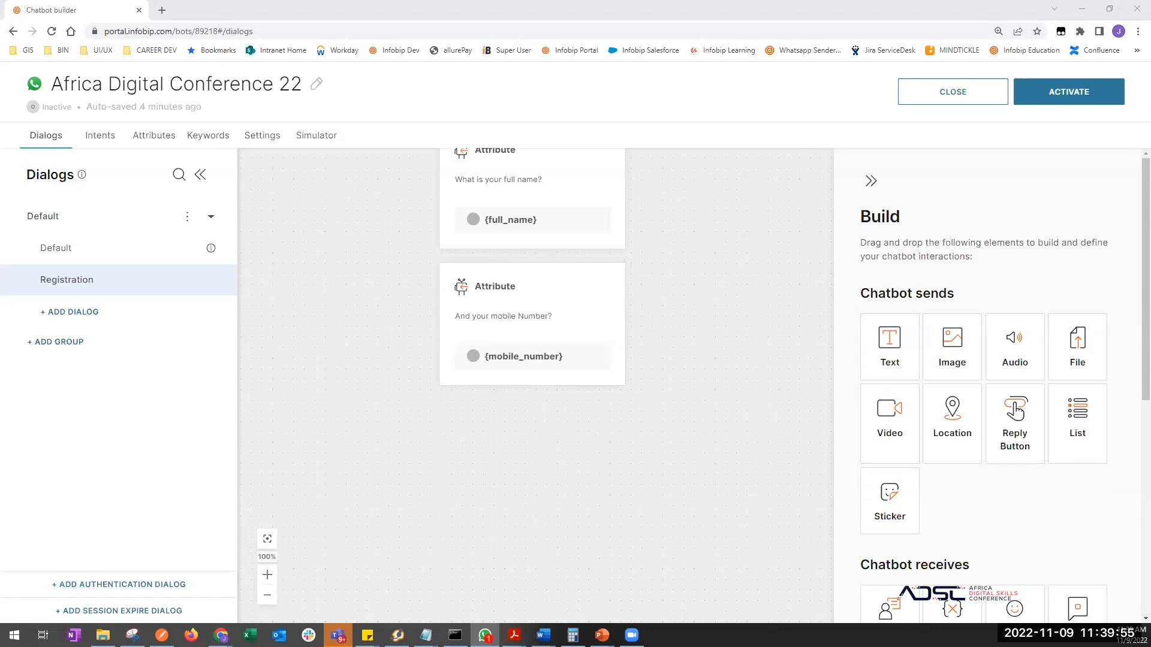
scroll(956, 384, down, 4)
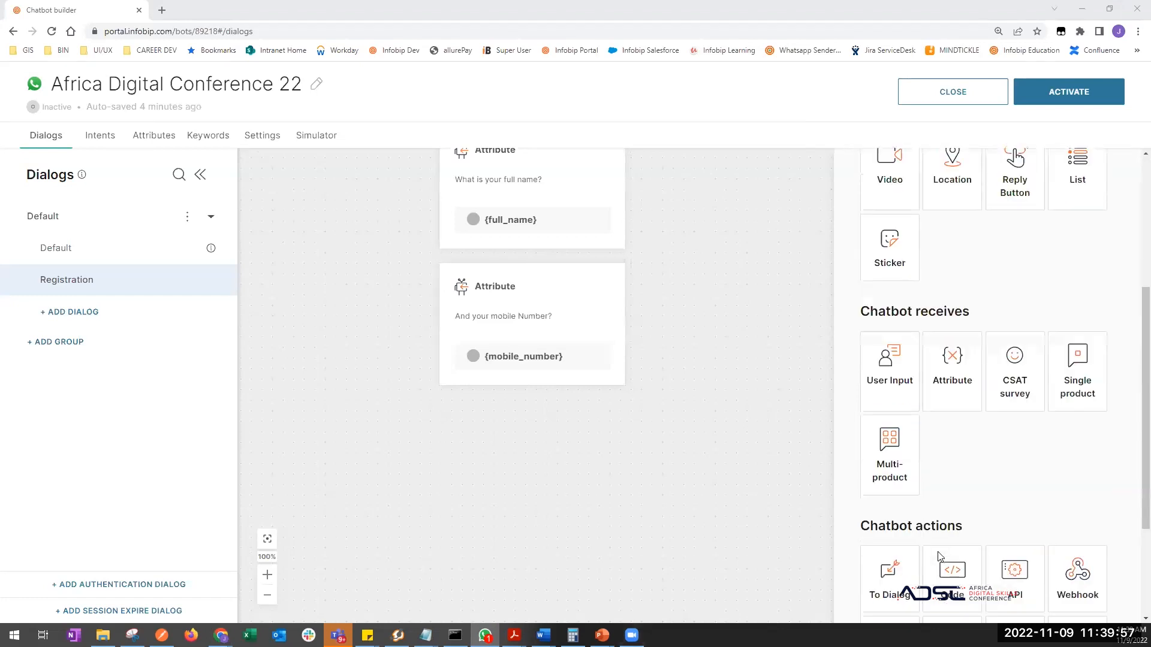
drag(959, 361, 552, 534)
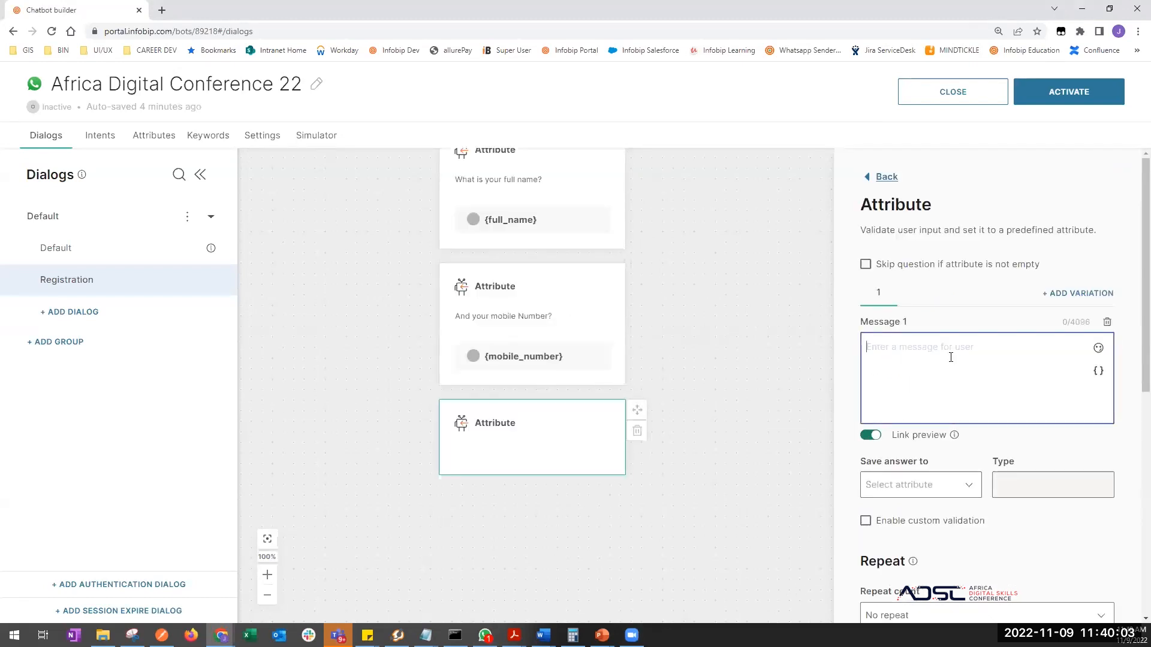
click(640, 432)
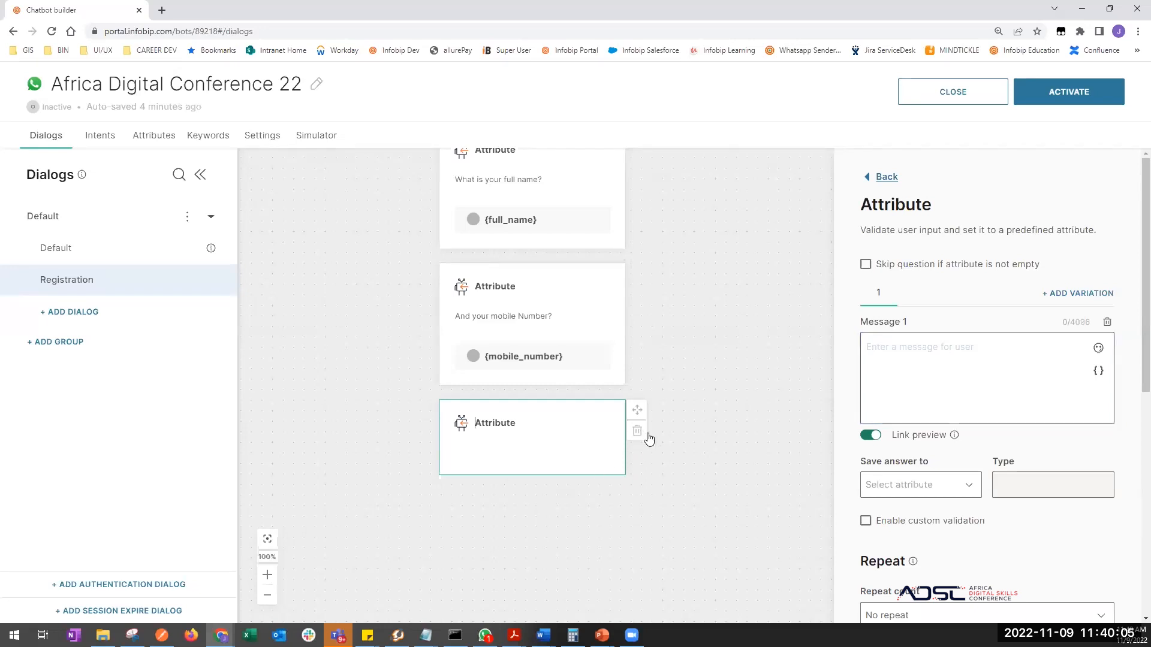
click(647, 435)
click(761, 545)
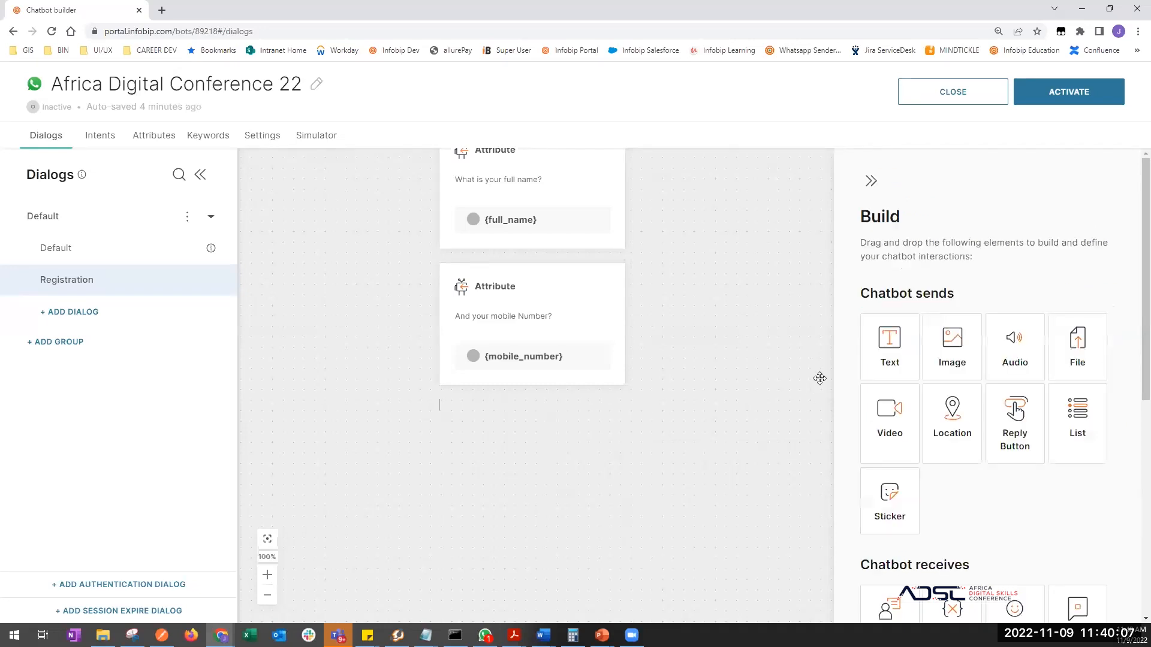
- Add a text message reading 'Moving on 😉' below the mobile number question
drag(900, 343, 517, 478)
click(902, 358)
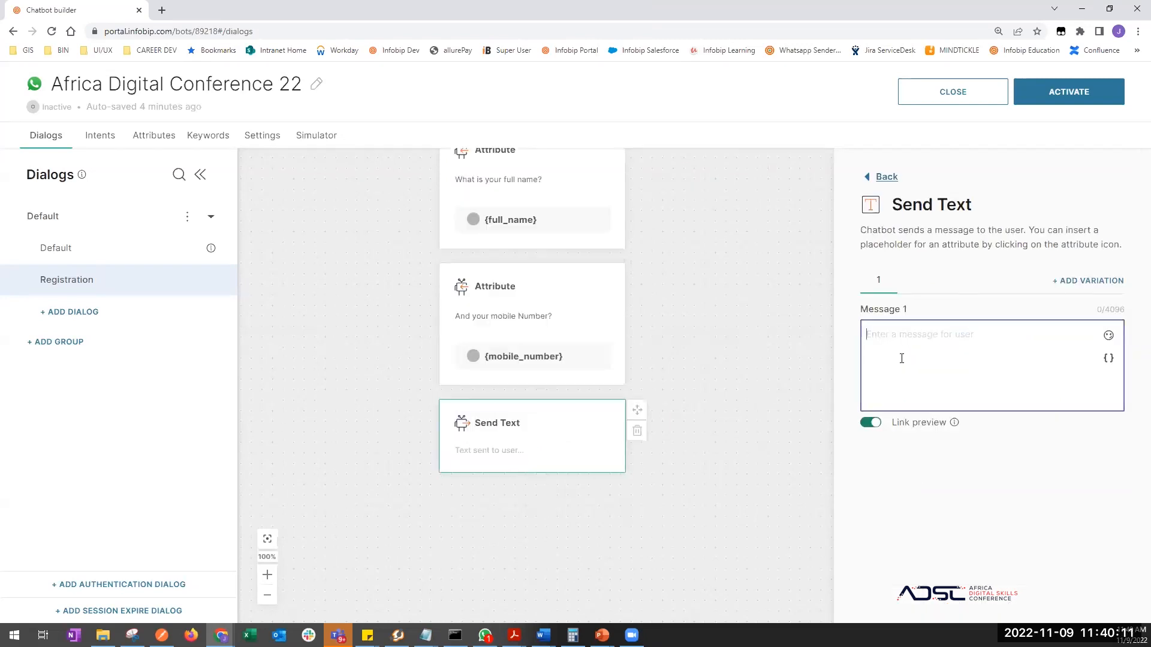
text(Movine)
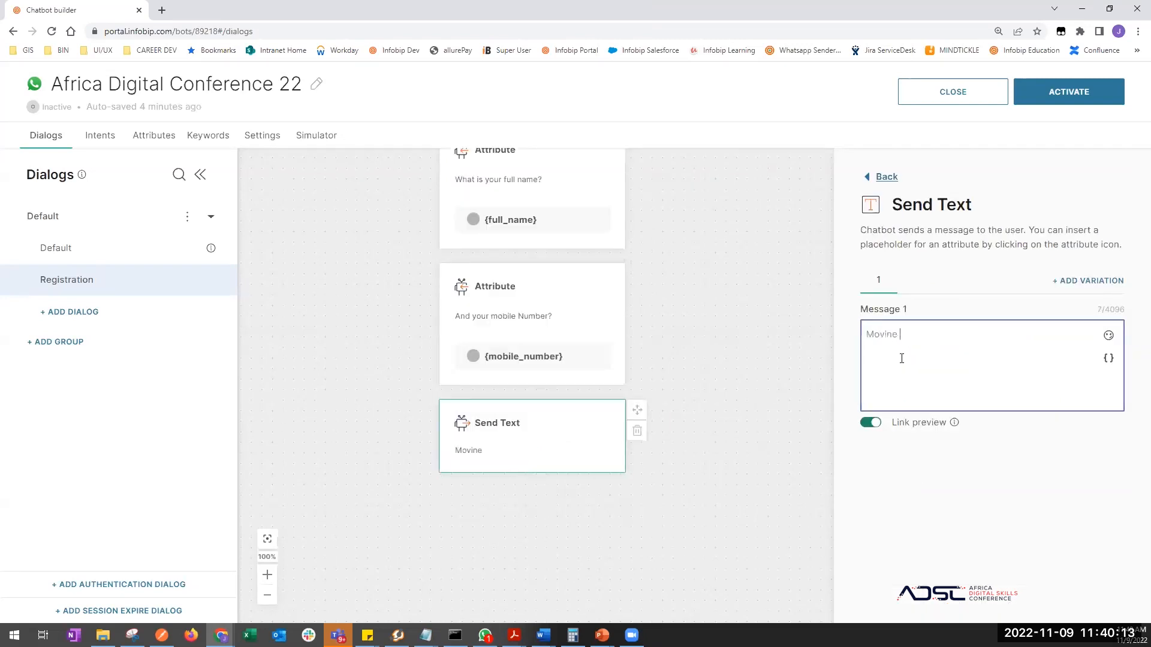
key(BackSpace)
key(BackSpace)
click(1108, 335)
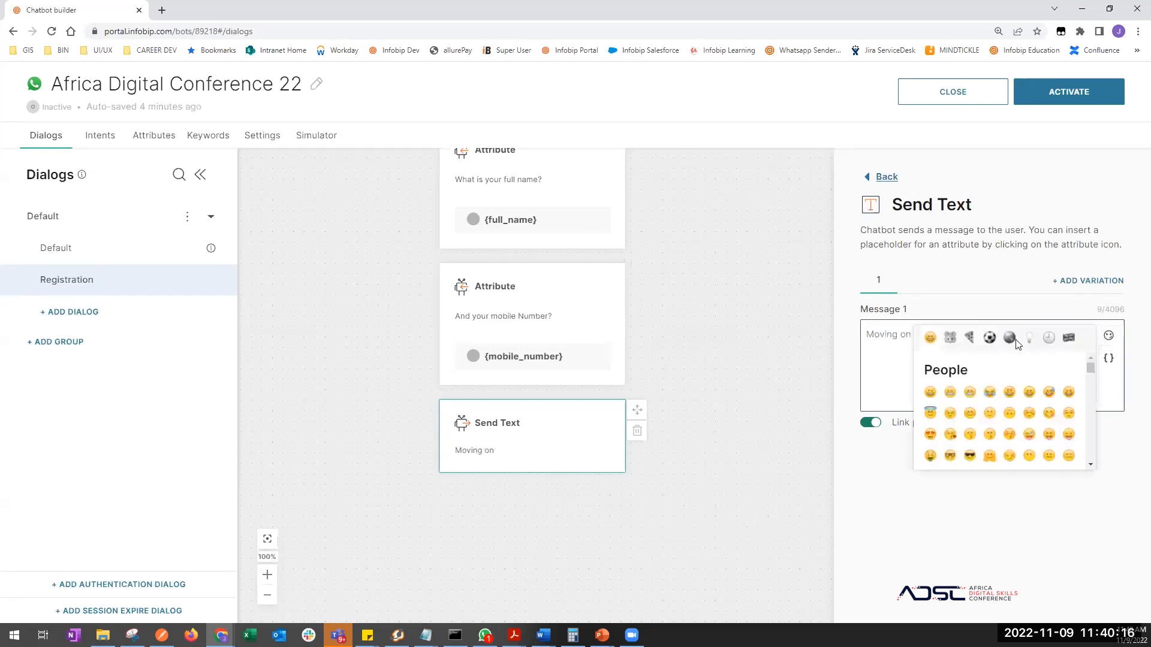
click(949, 415)
- Add an Attribute step asking 'What is your email address? This is only for the registration'
drag(601, 509, 598, 411)
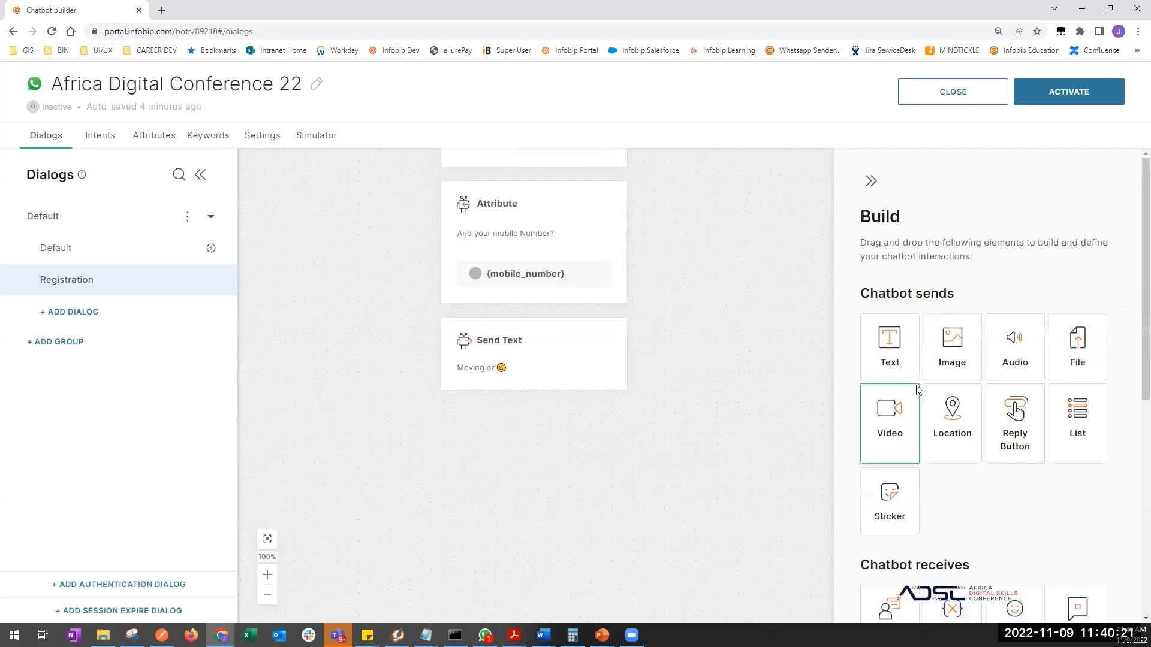
scroll(944, 523, down, 3)
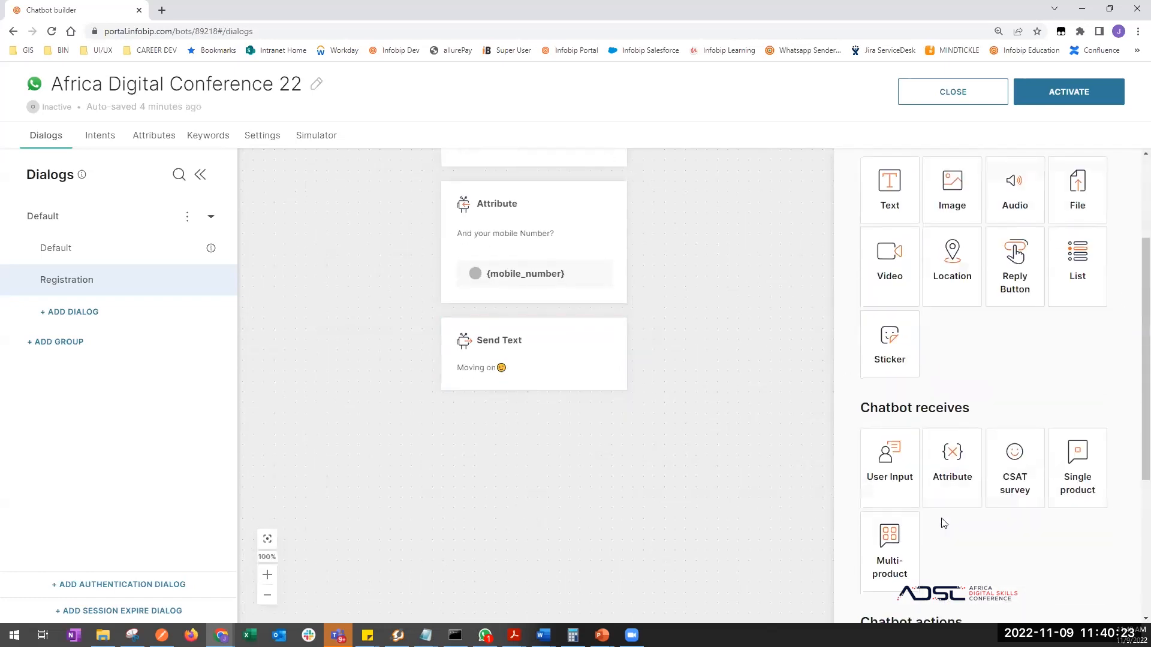
drag(951, 484, 537, 408)
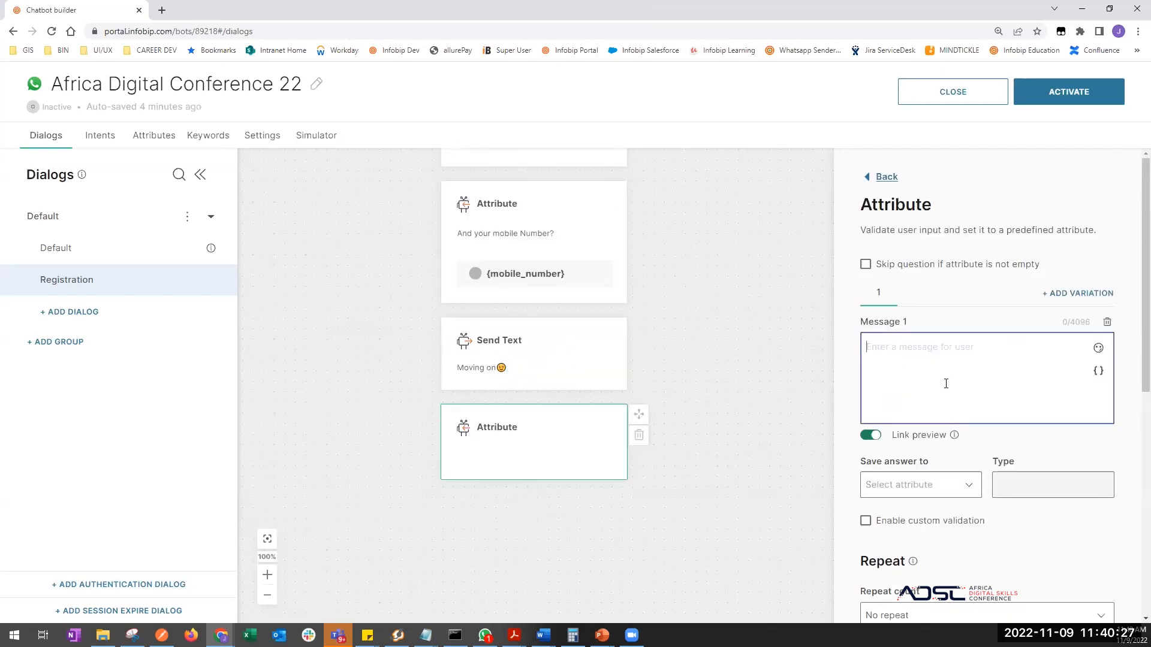
text(What is your email a)
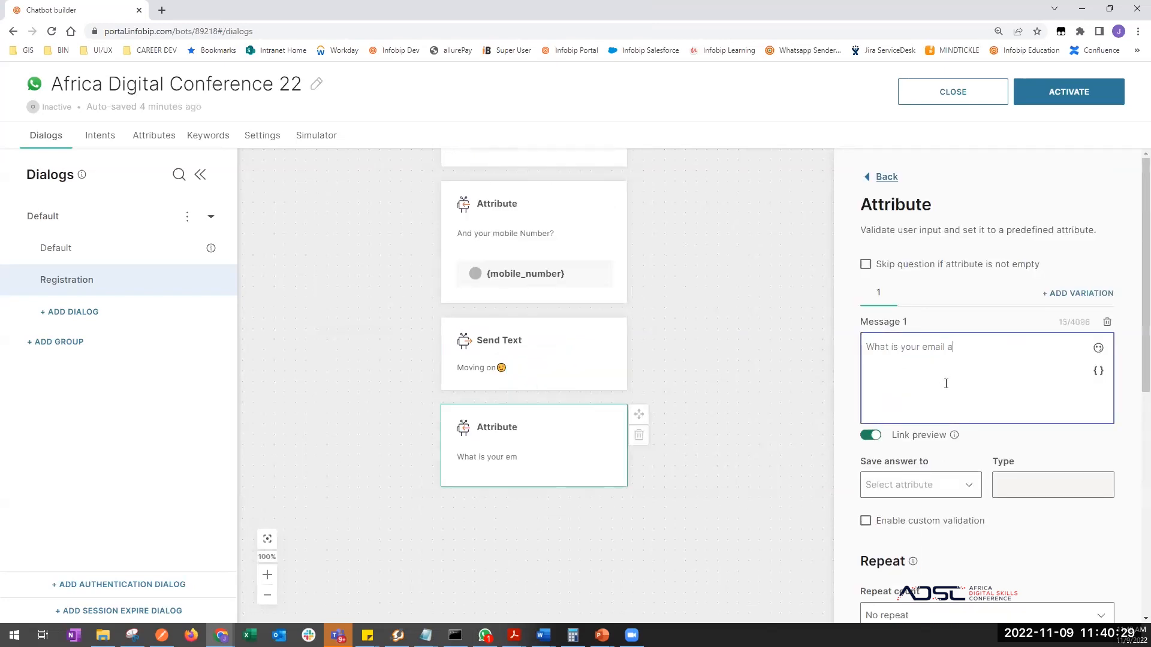
text(ddress? This is only)
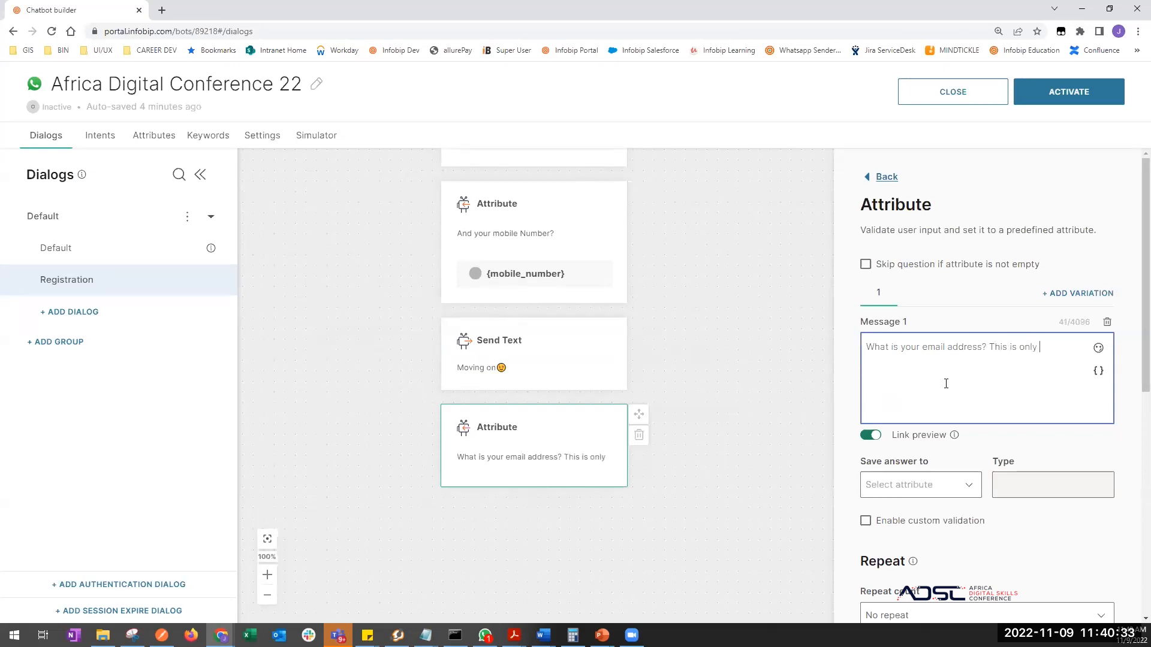
text( for the reg)
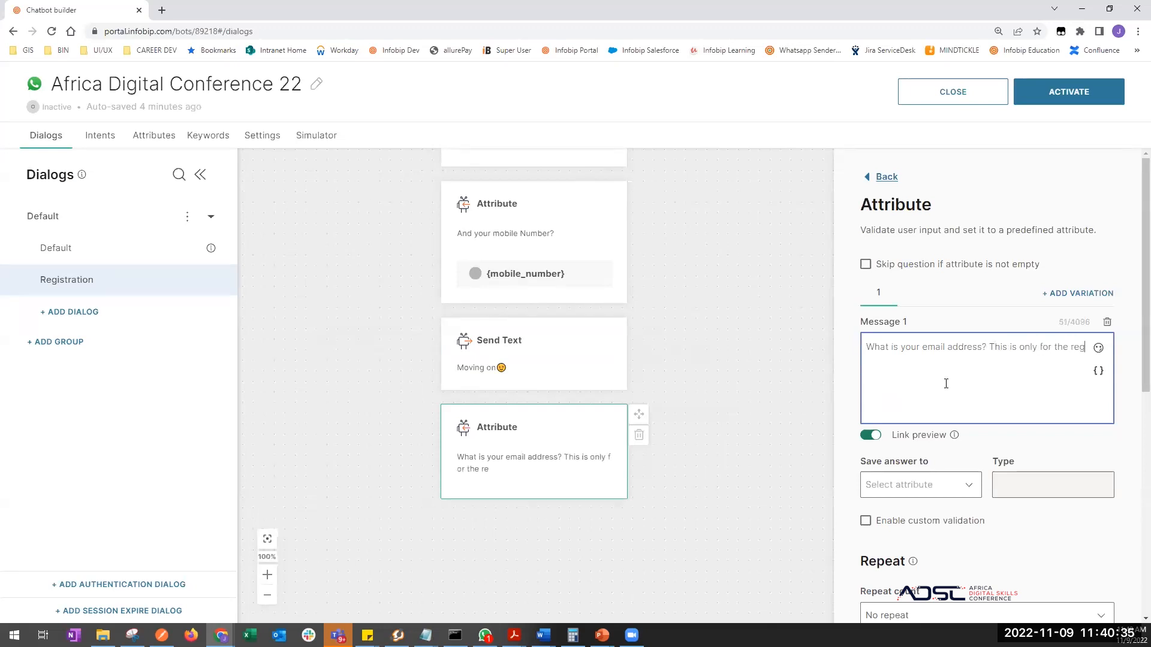
text(istration.)
- Save the email answer to a newly created email_ID attribute
click(910, 496)
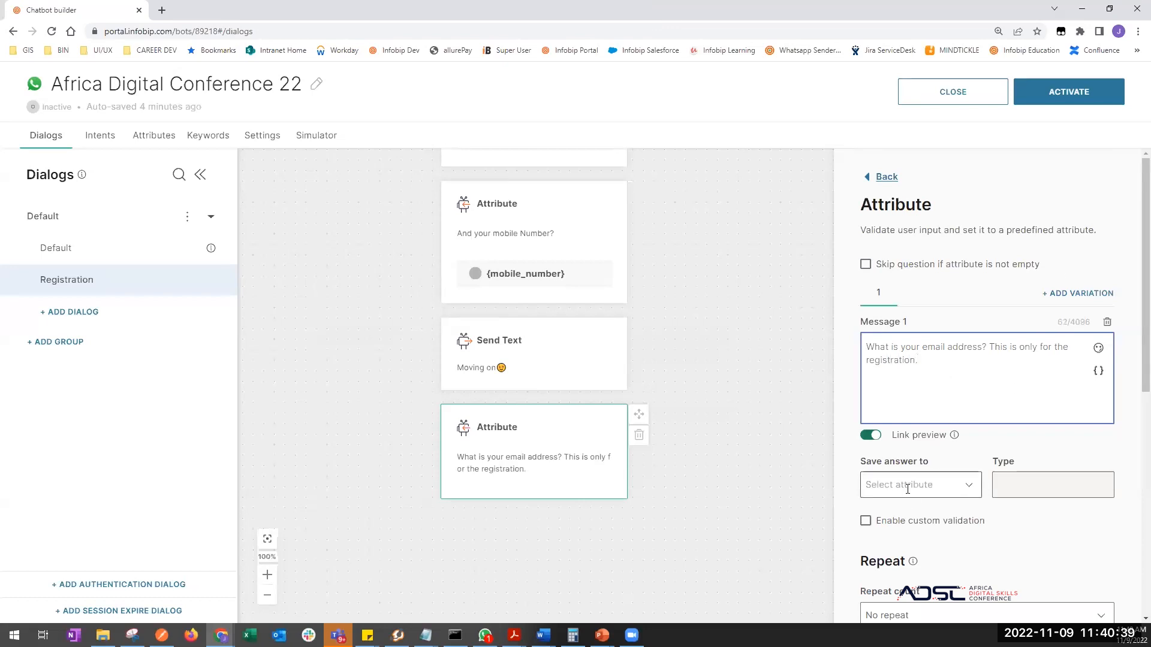
click(913, 455)
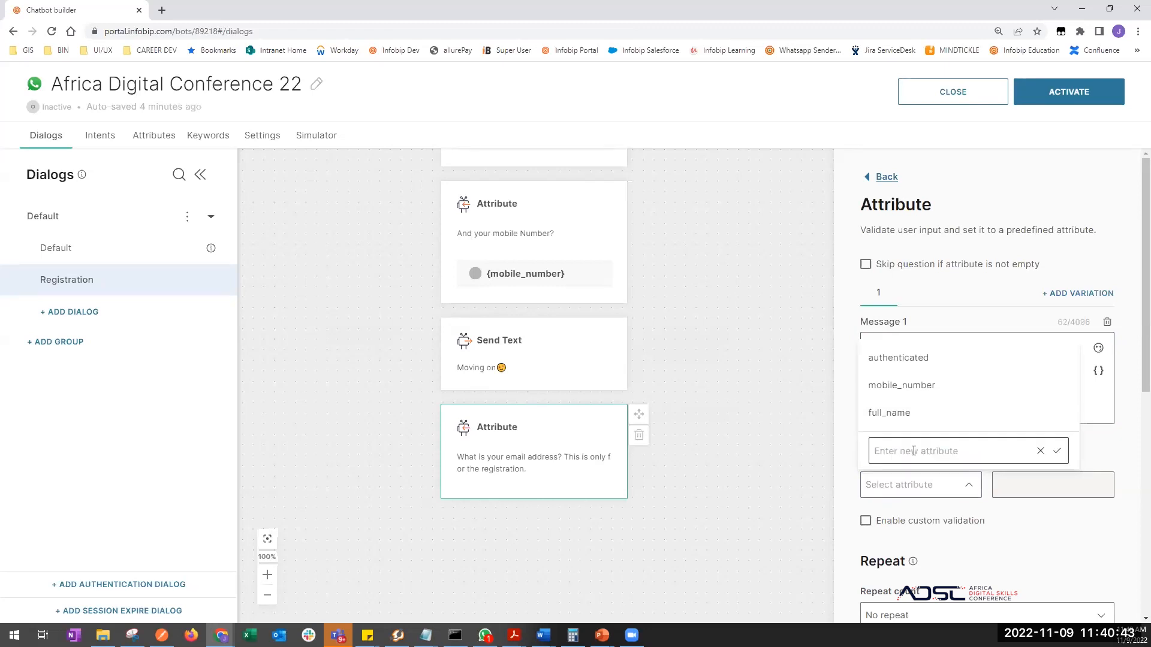
click(913, 451)
text(email_ID)
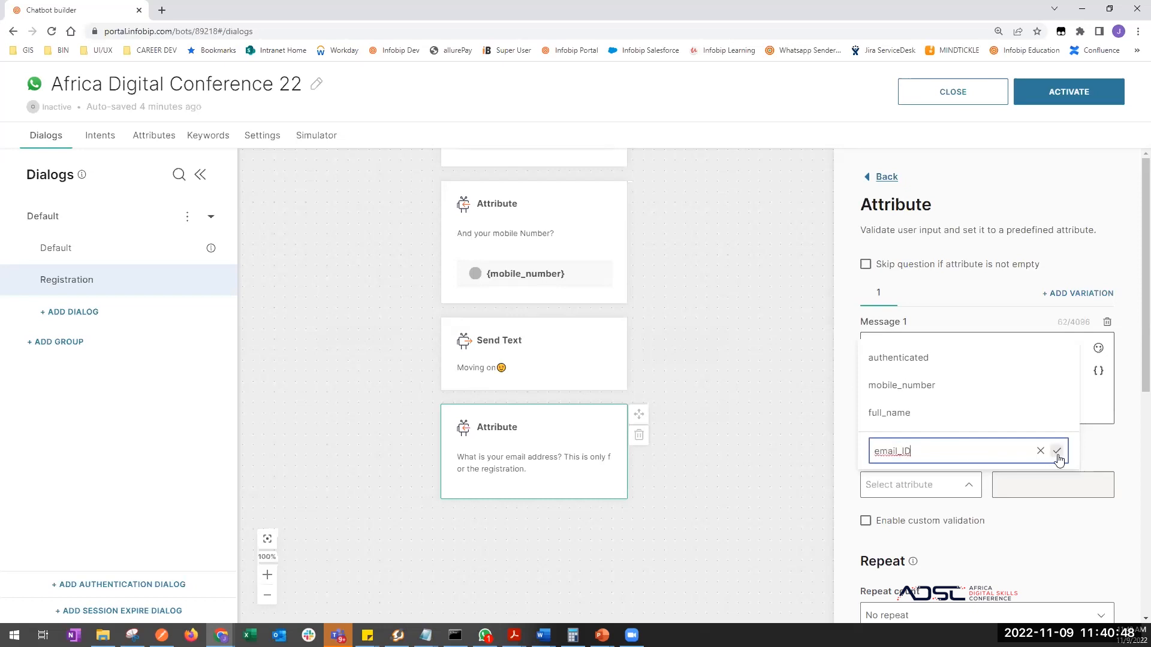
click(1056, 450)
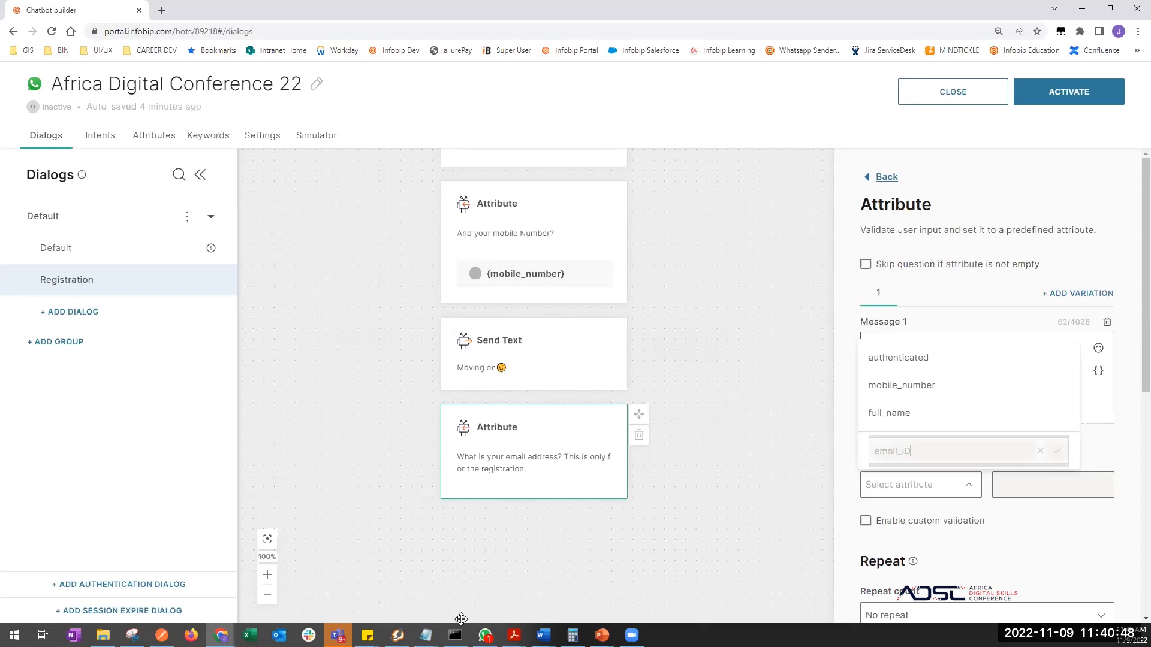
click(516, 555)
click(498, 527)
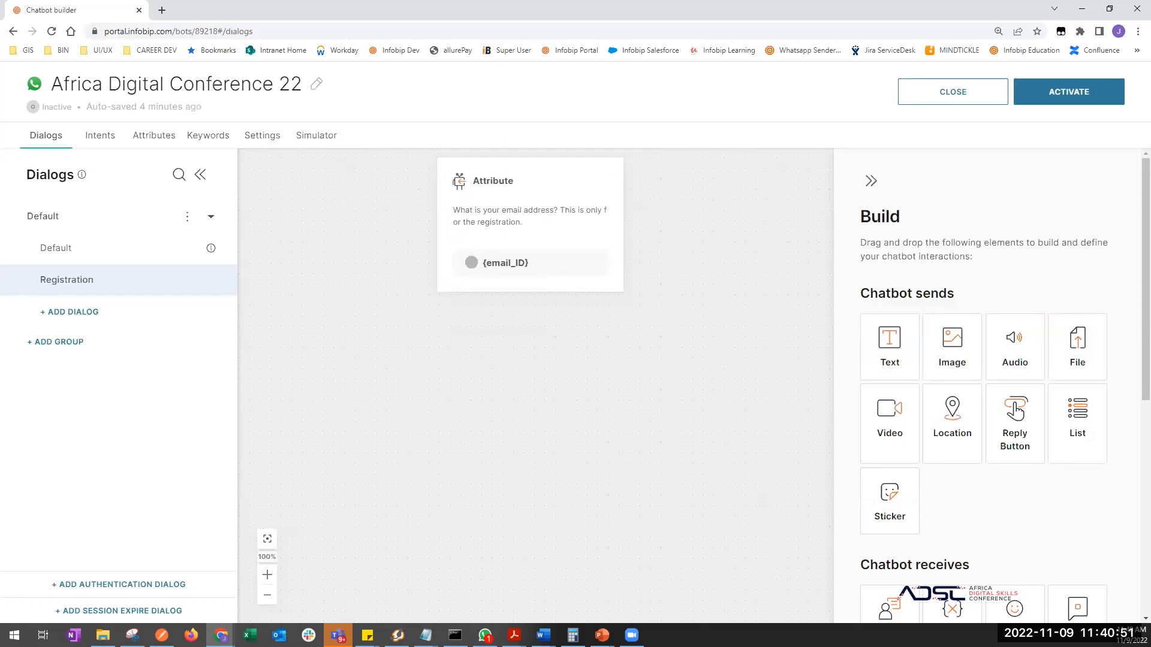
key(alt+Tab)
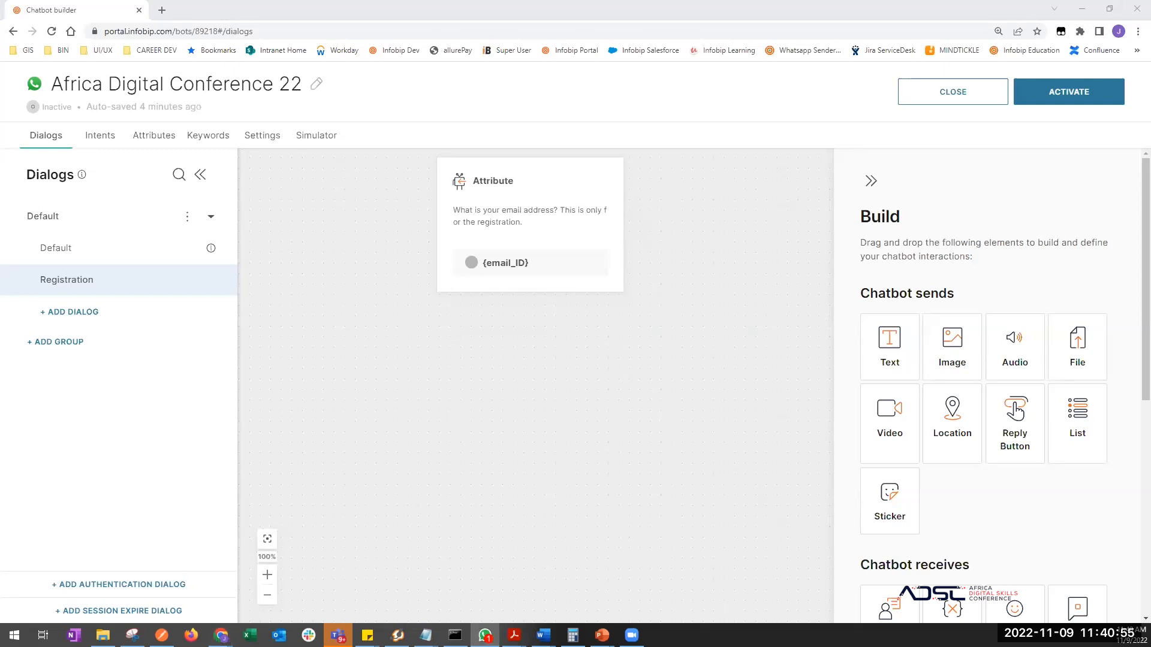
- Add a text message below the email question asking for the user's address
scroll(944, 549, down, 3)
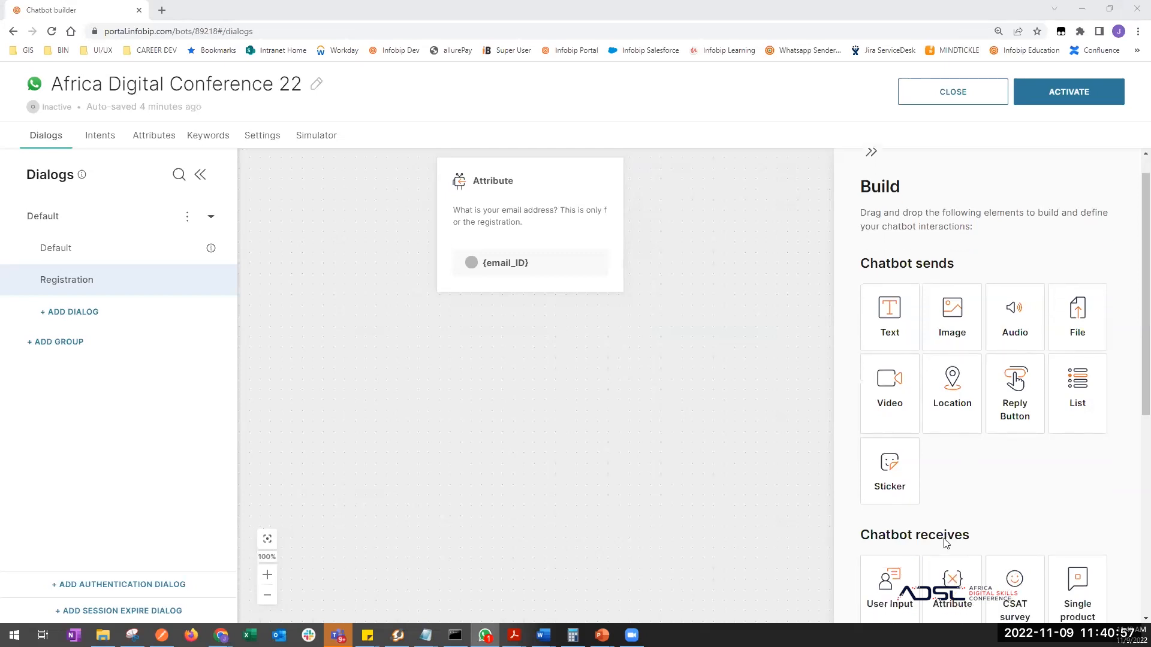
drag(892, 239, 564, 243)
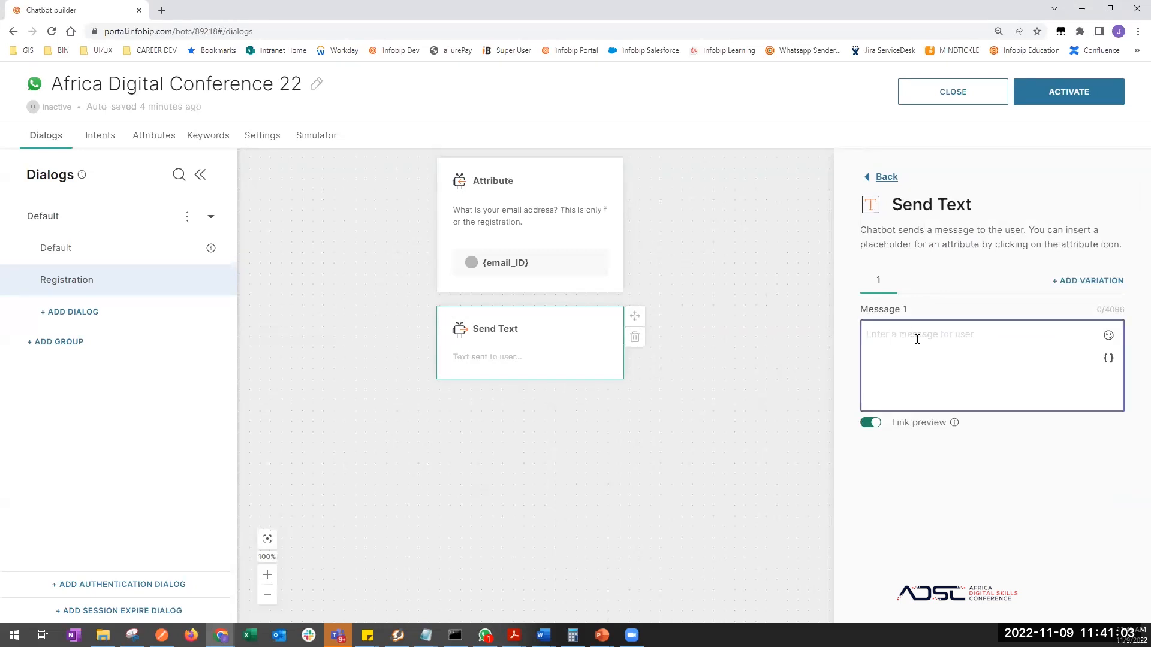
text(Could we get yoru address?)
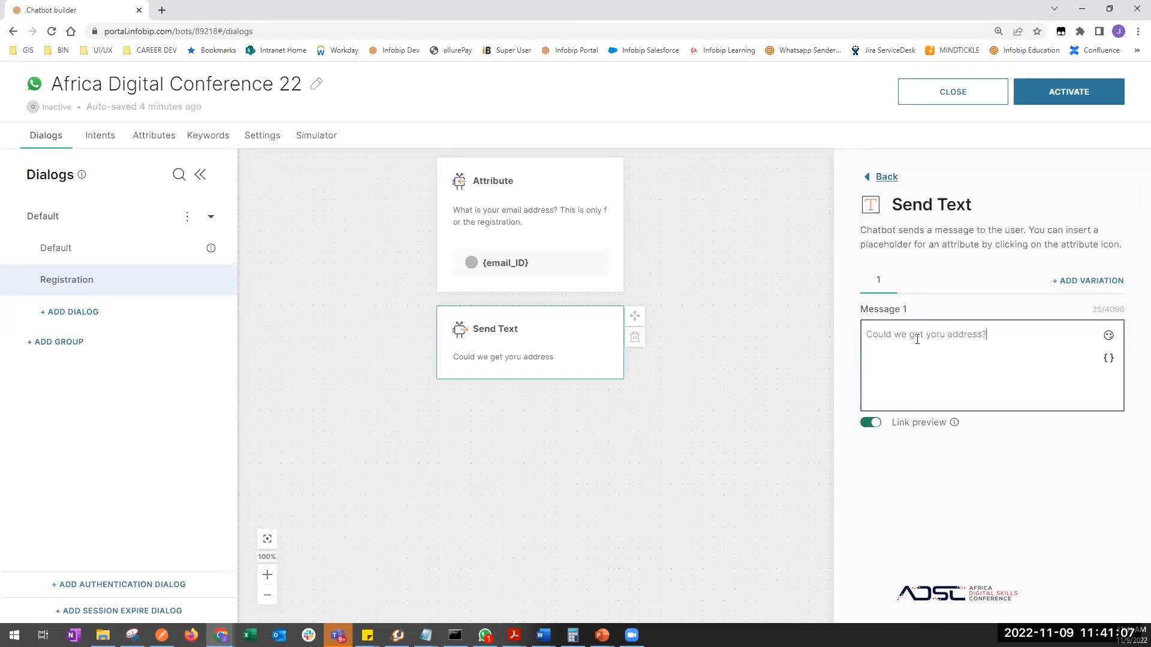
click(533, 597)
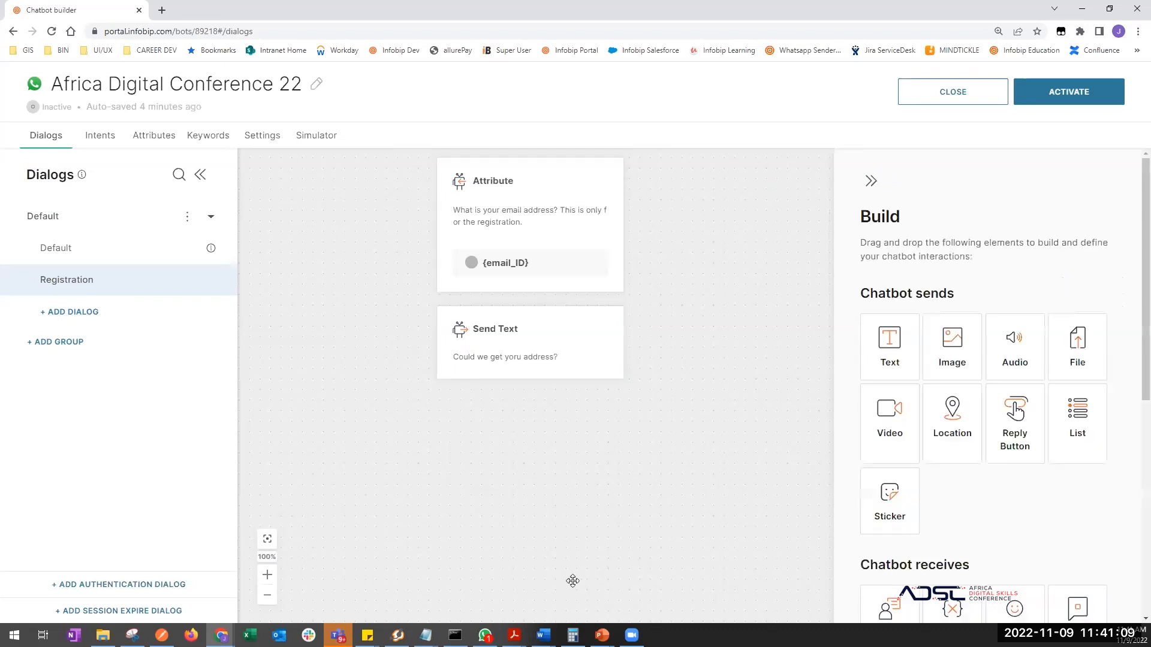
- Add an Attribute step asking for at least the user's city if they won't share their address
scroll(921, 396, down, 4)
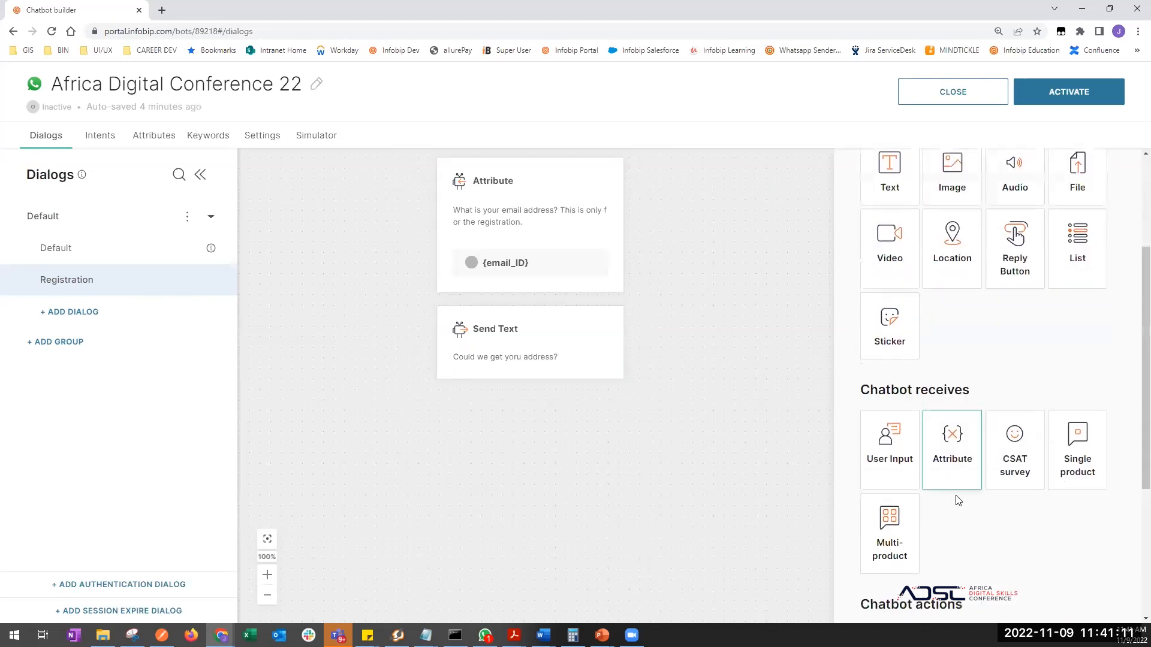
drag(955, 392, 509, 395)
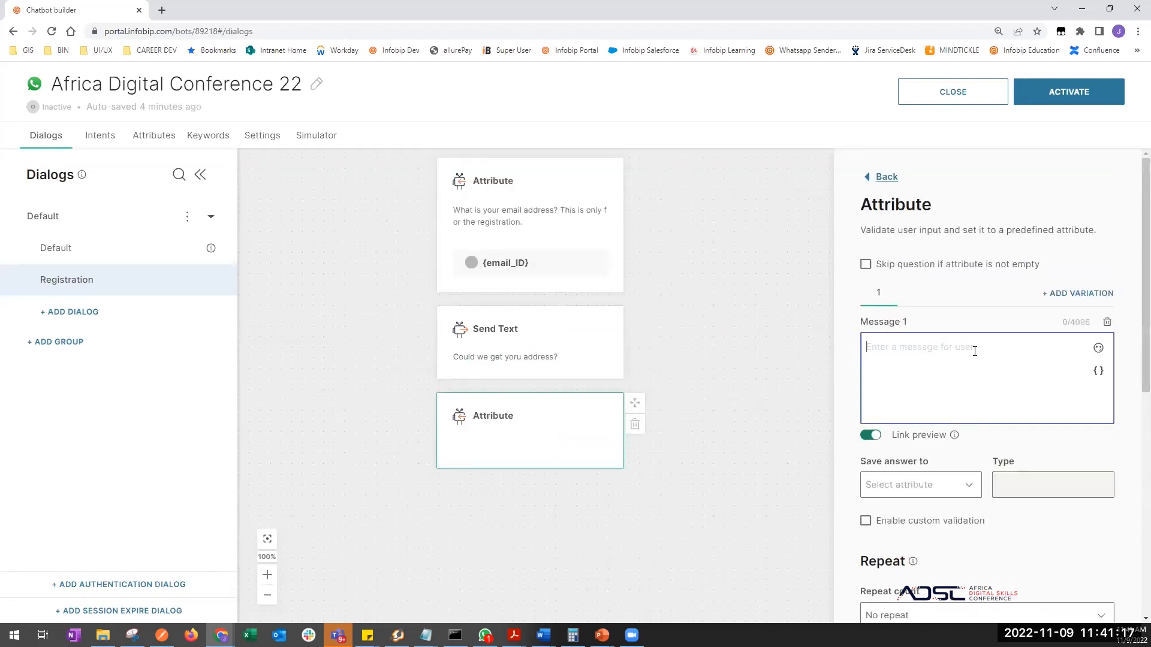
text(We )
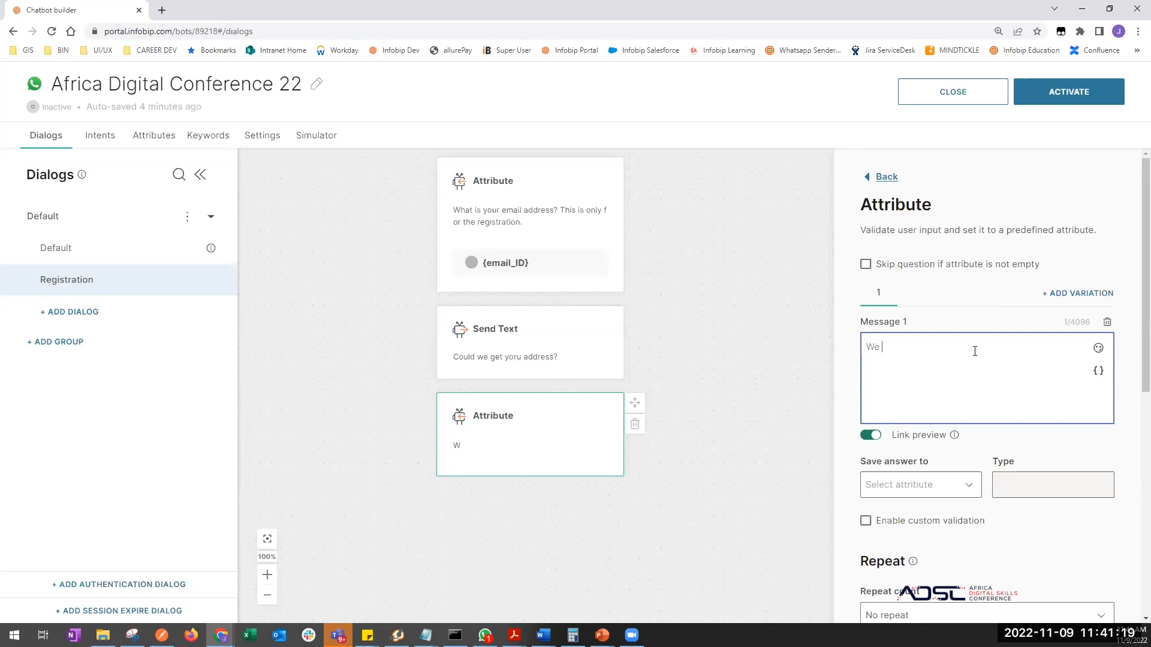
text(need your city at leas)
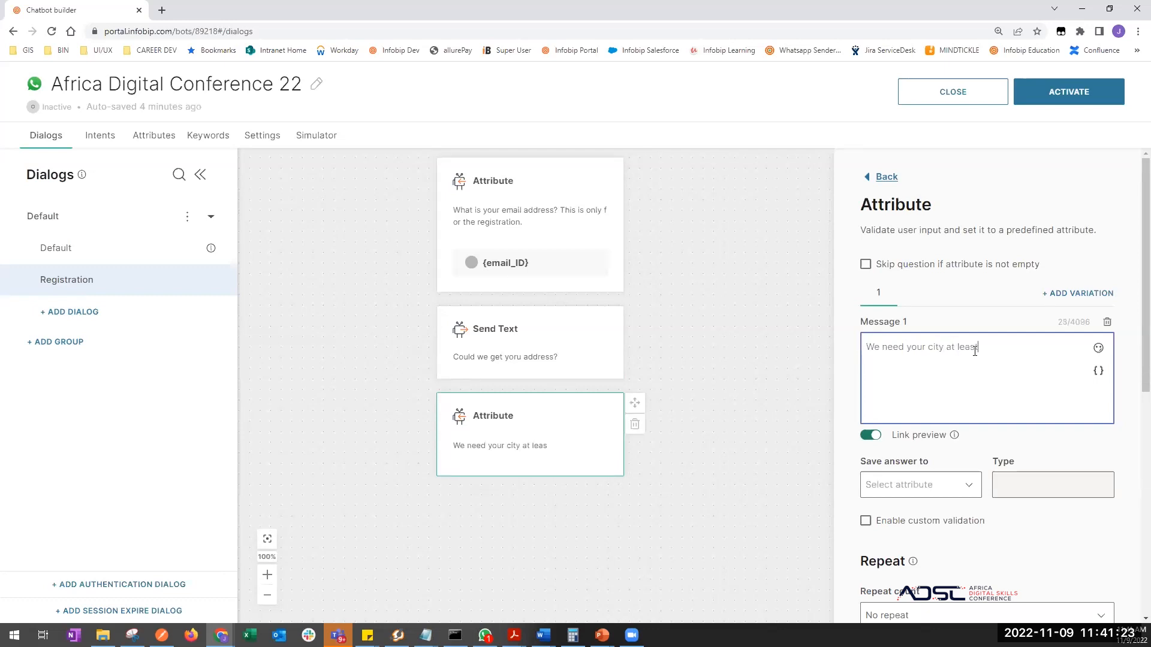
text(t...so if you do not want to shar)
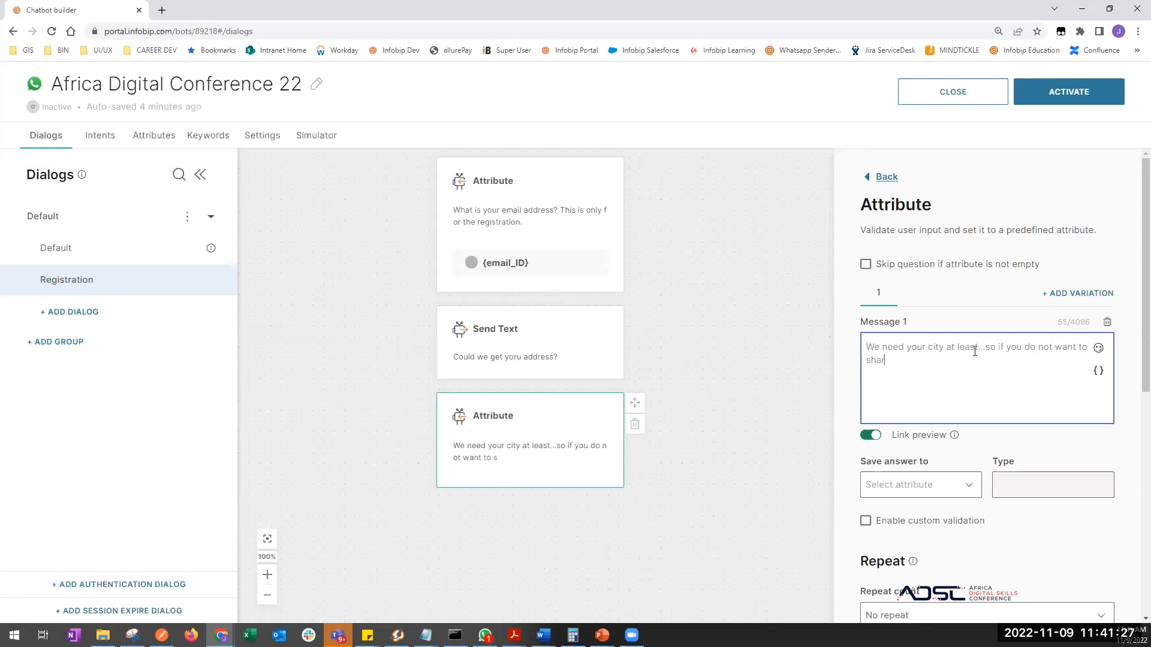
text(e the rest of your addre)
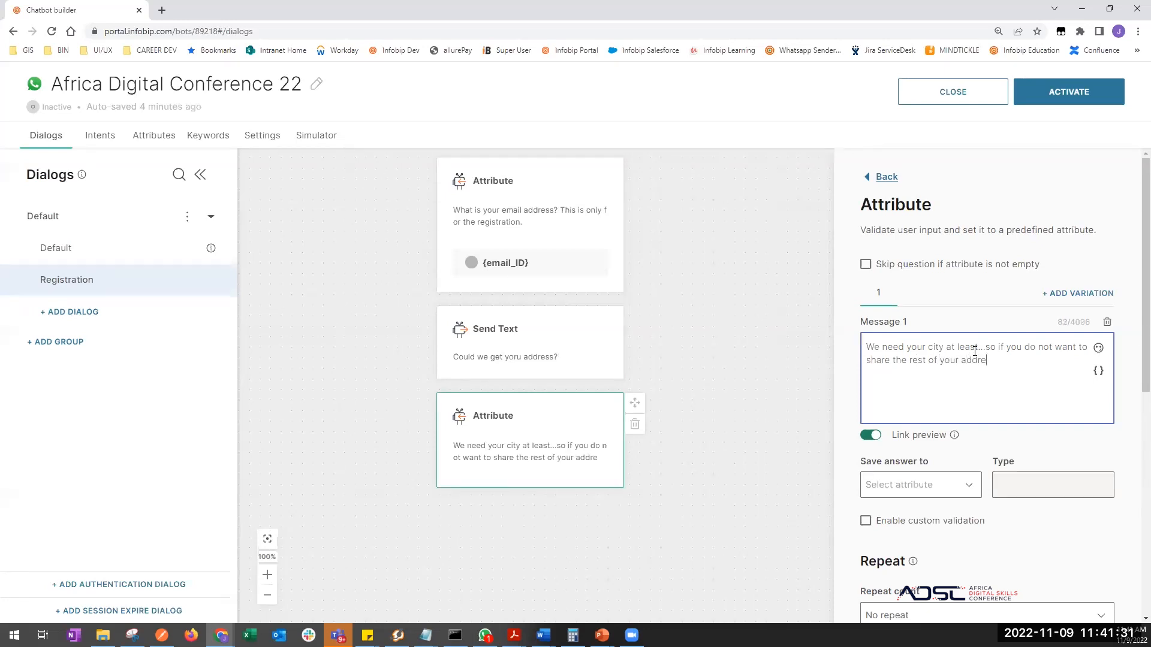
text(ss just share your city?)
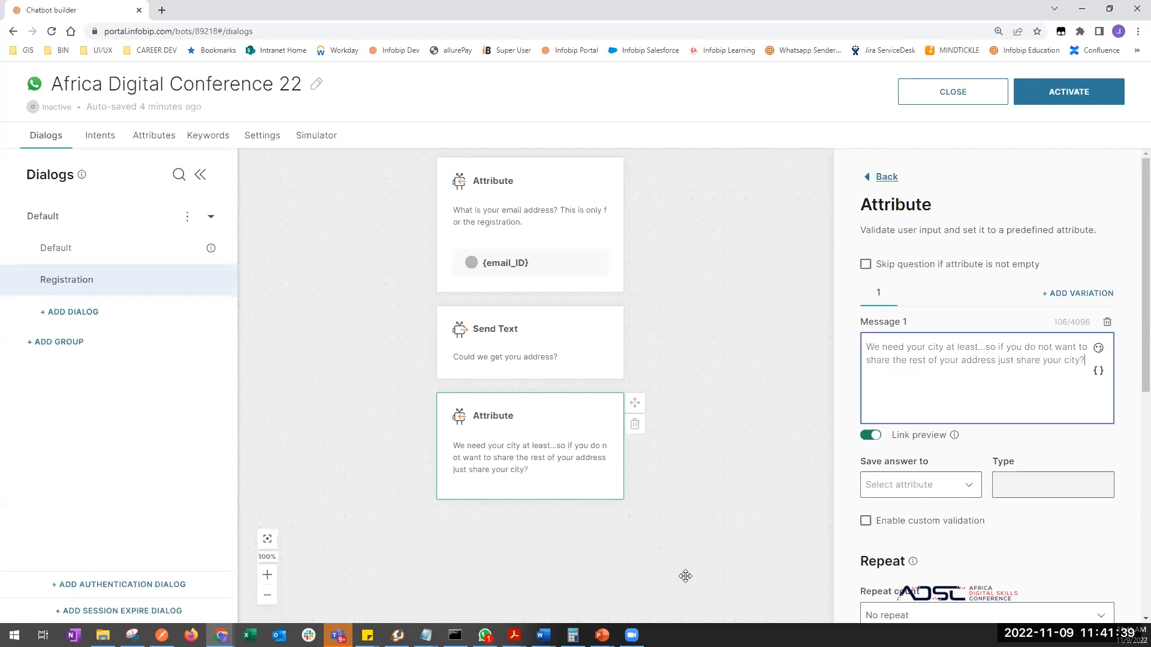
drag(685, 576, 683, 483)
- Save the city answer to a newly created City attribute
click(606, 398)
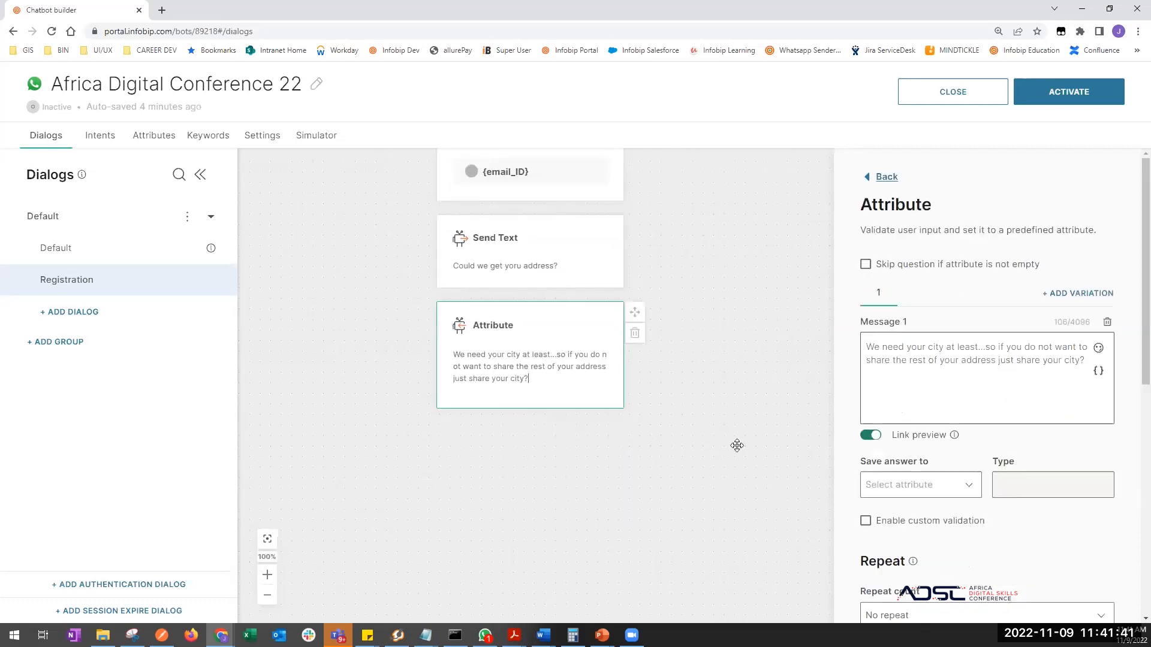
click(915, 484)
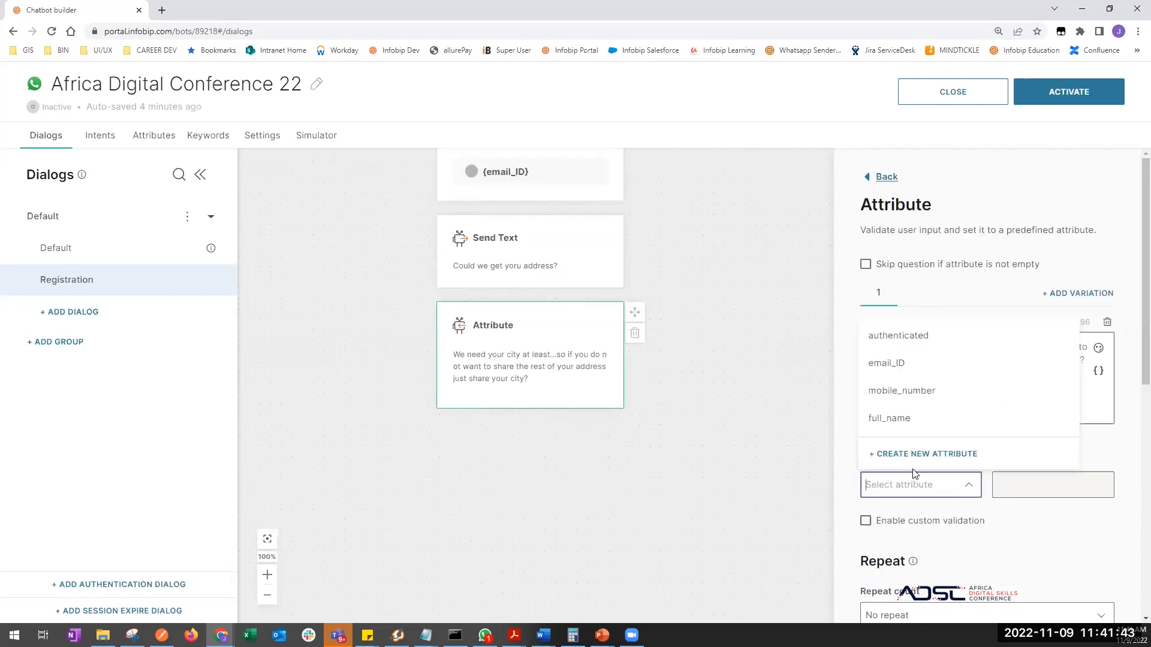
click(917, 453)
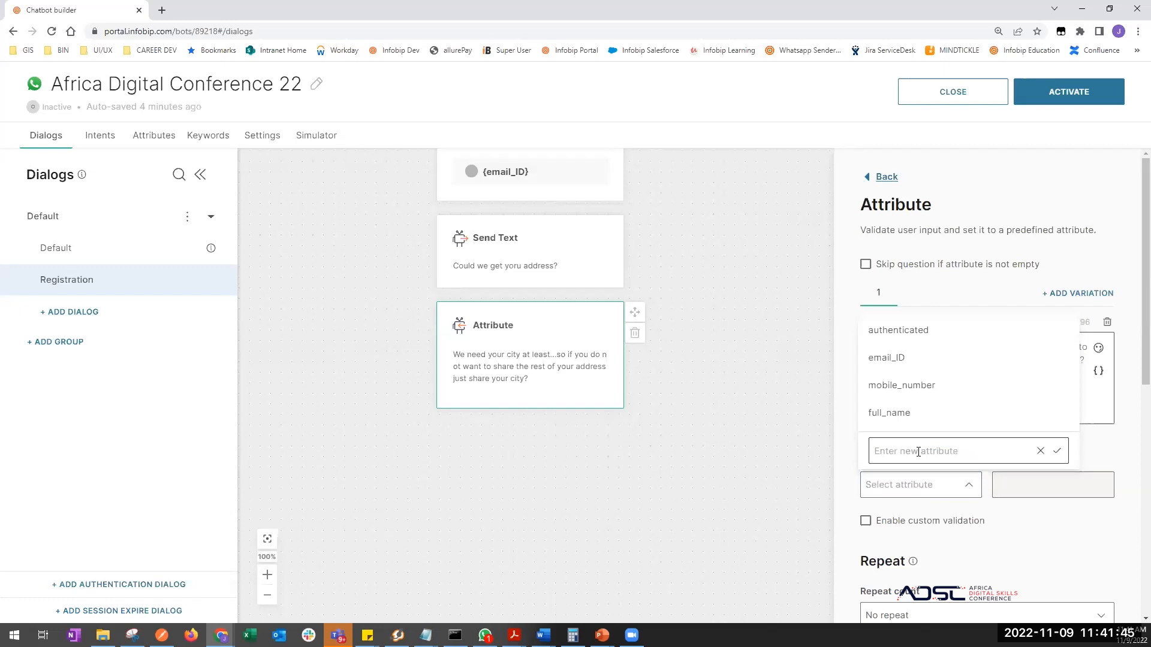
click(918, 451)
text(City)
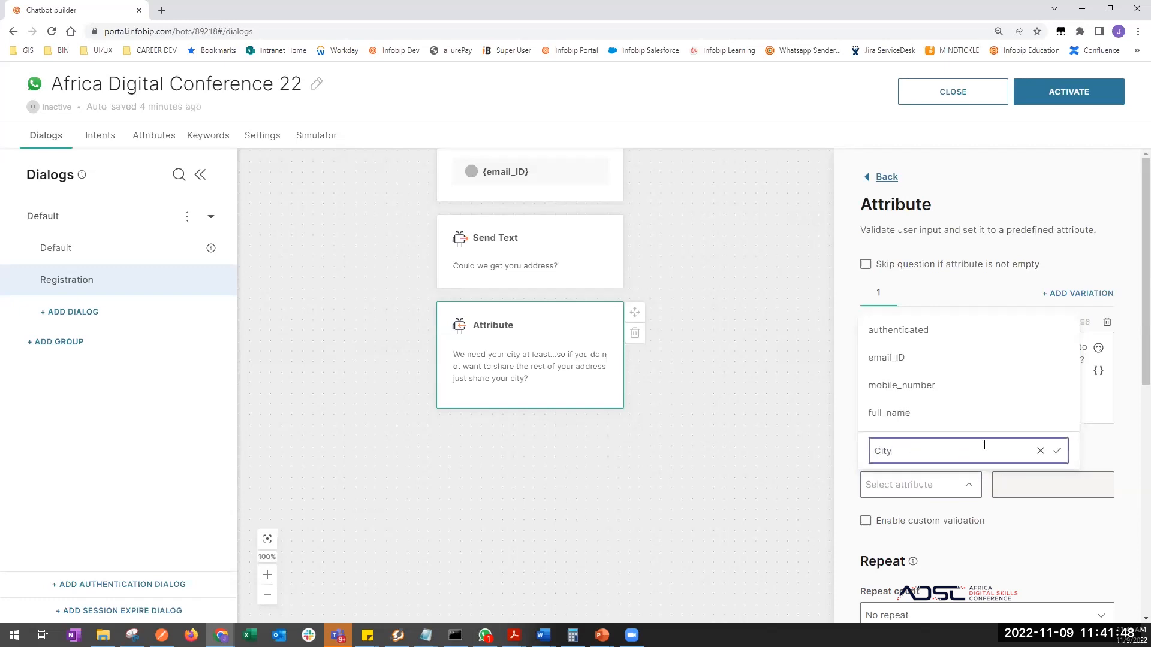
click(1057, 451)
click(603, 590)
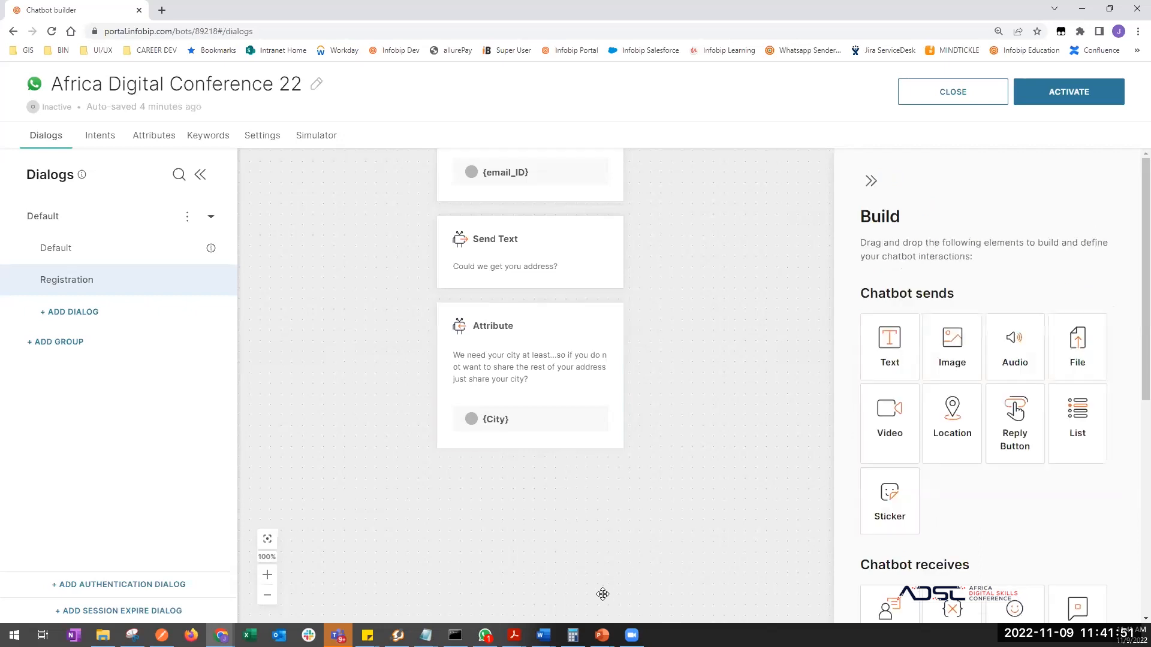
drag(602, 593, 611, 524)
key(alt+Tab)
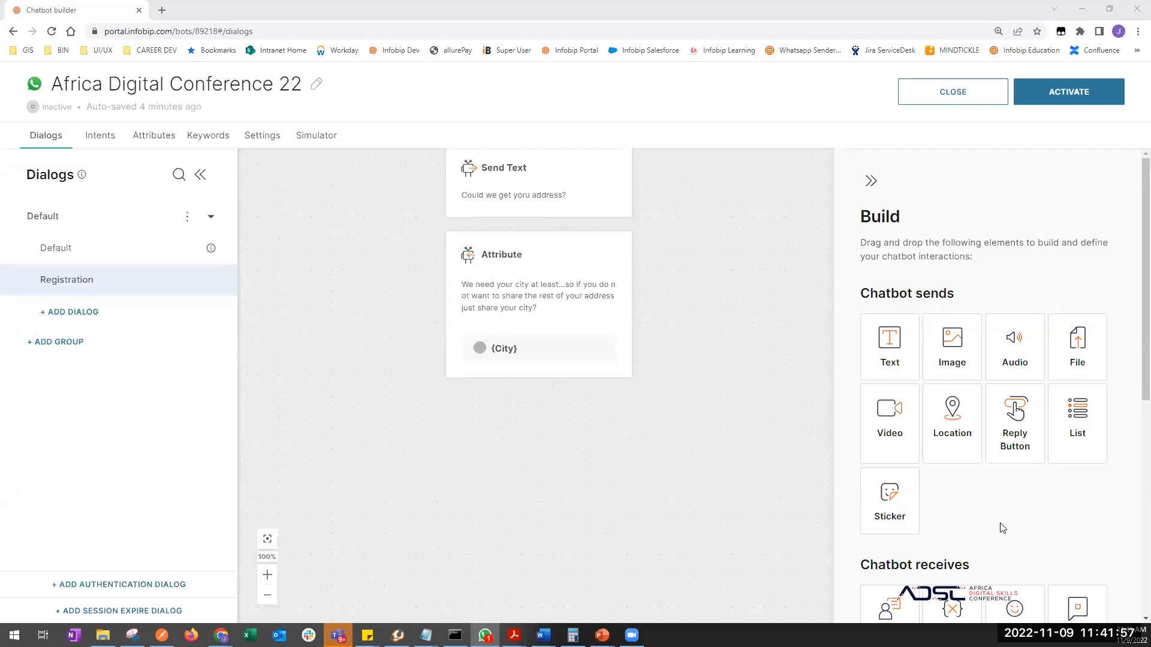
- Add a 'Cool😎' text message below the city question
scroll(1002, 528, down, 3)
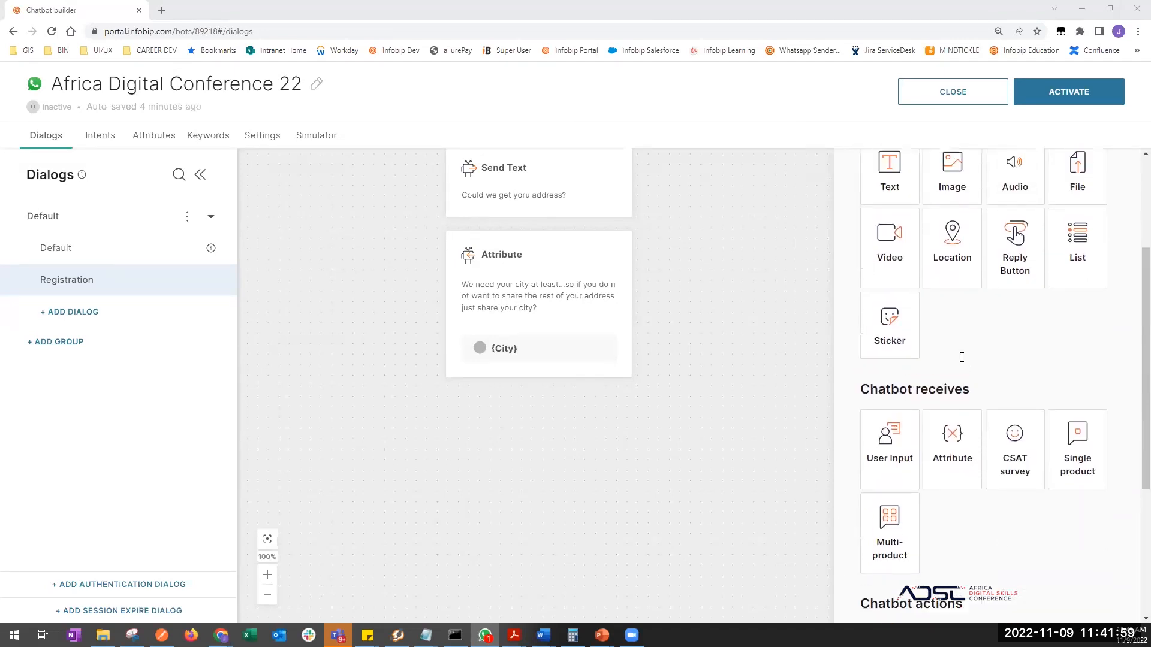
scroll(961, 358, up, 2)
drag(889, 298, 525, 337)
drag(521, 312, 522, 312)
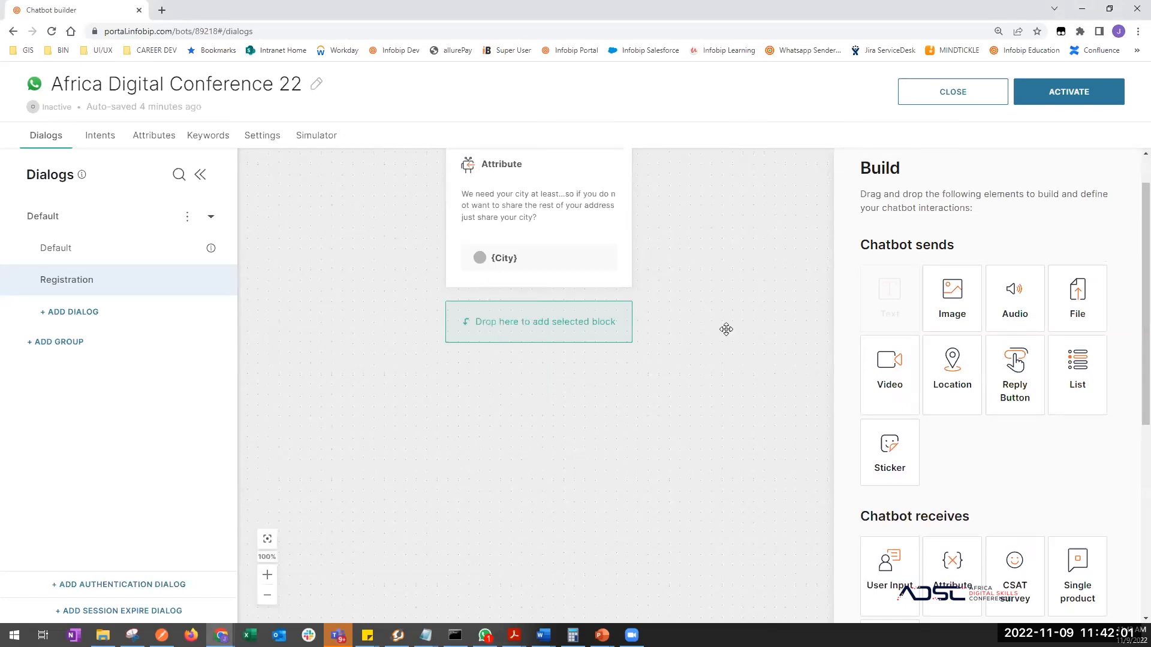
click(913, 334)
text(Cool)
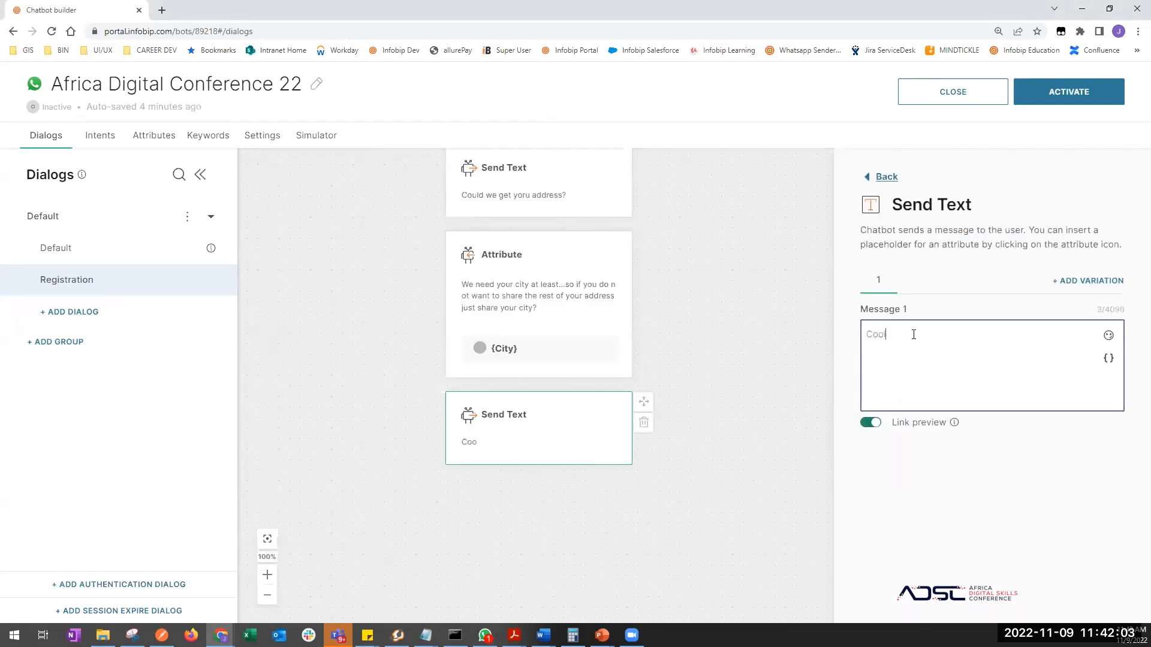
click(1108, 335)
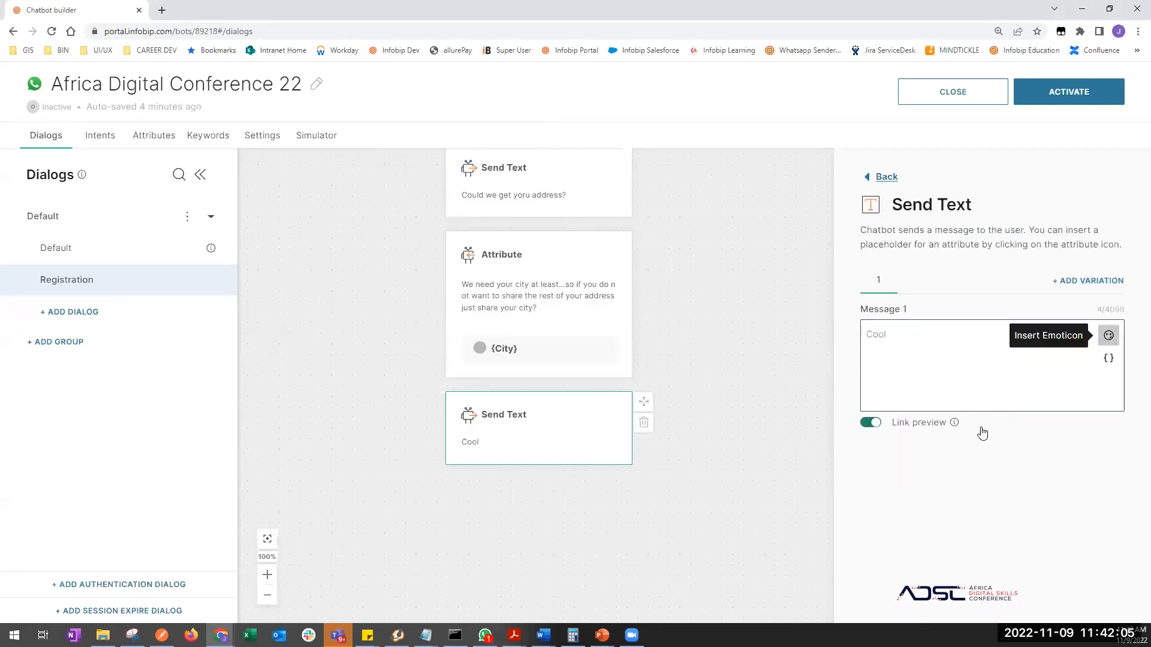
click(969, 456)
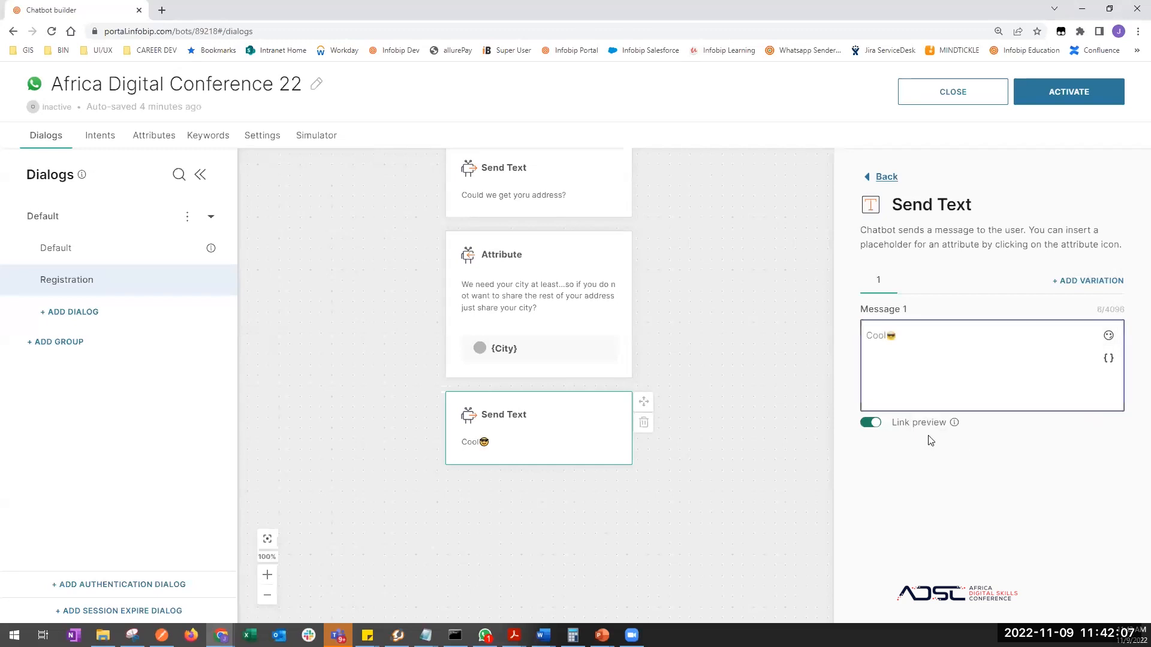
click(660, 506)
- Add an Attribute step asking 'So, why do you want to attend?'
scroll(944, 488, down, 3)
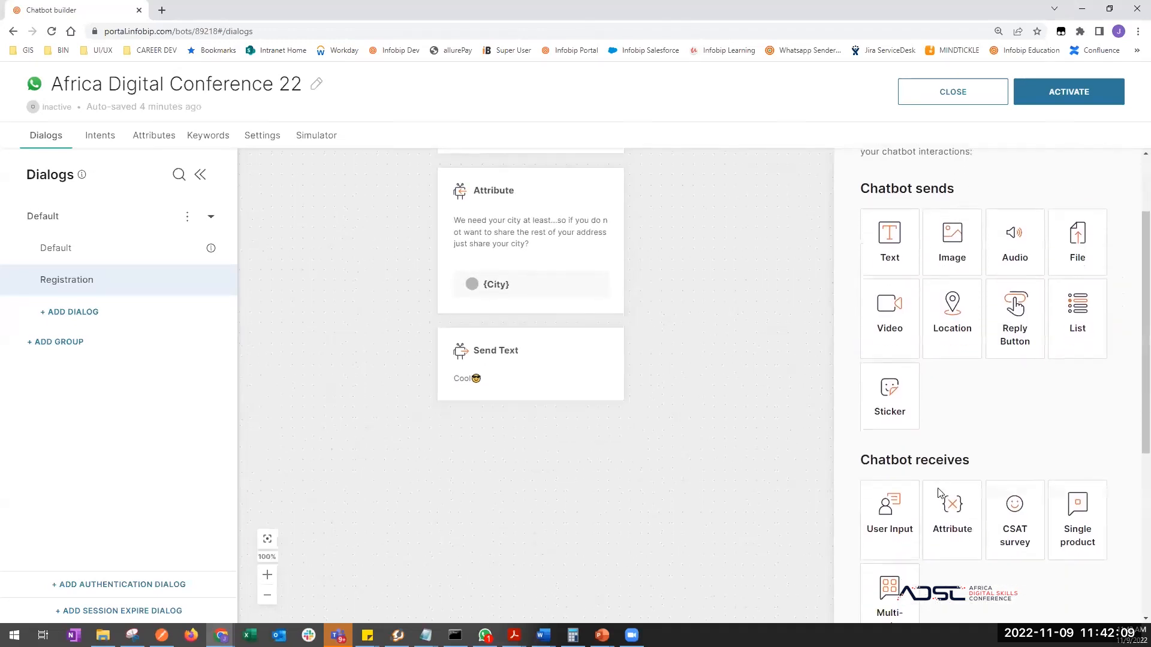
drag(957, 477, 524, 415)
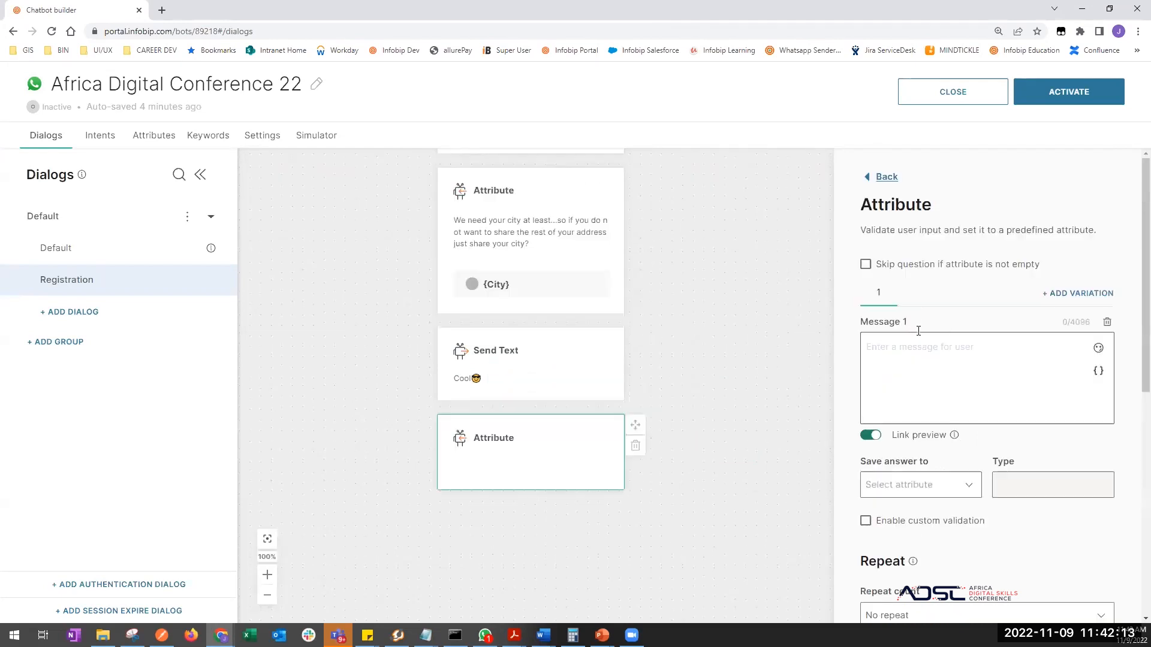
click(935, 382)
text(So)
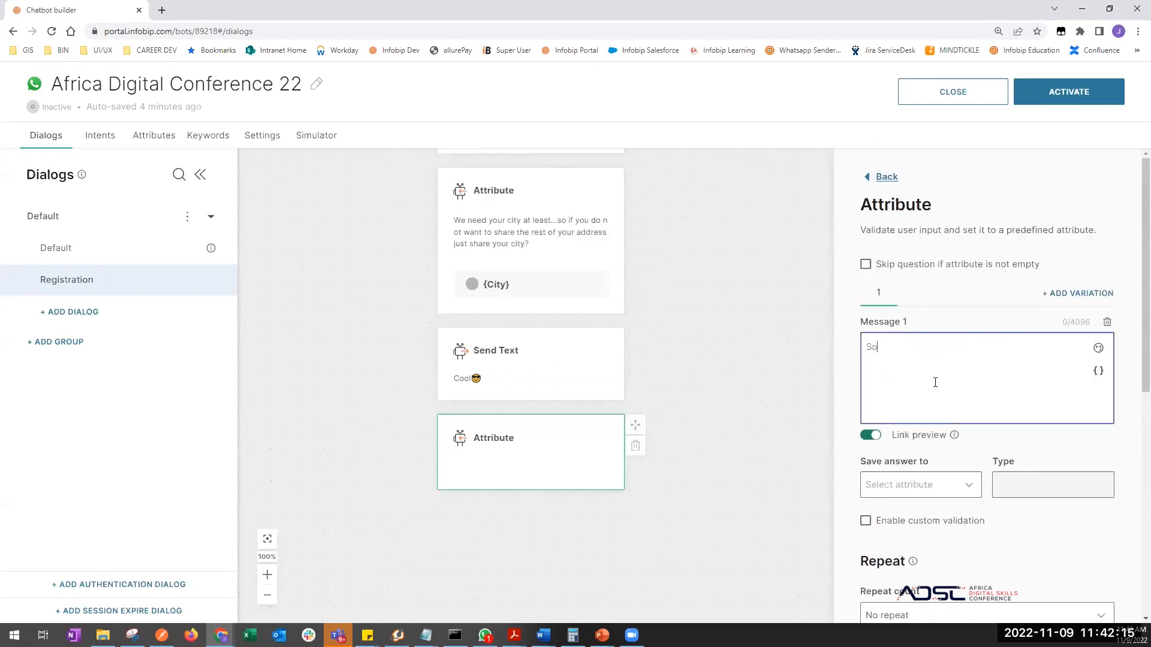
text(, why do yo)
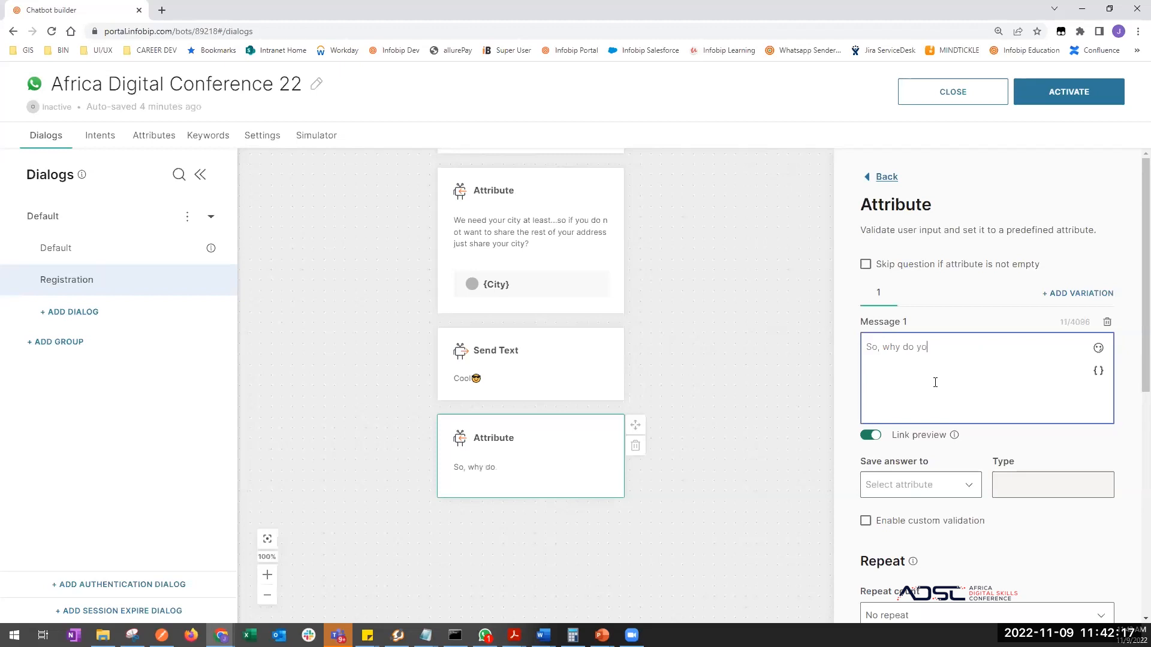
text(u want to attend?)
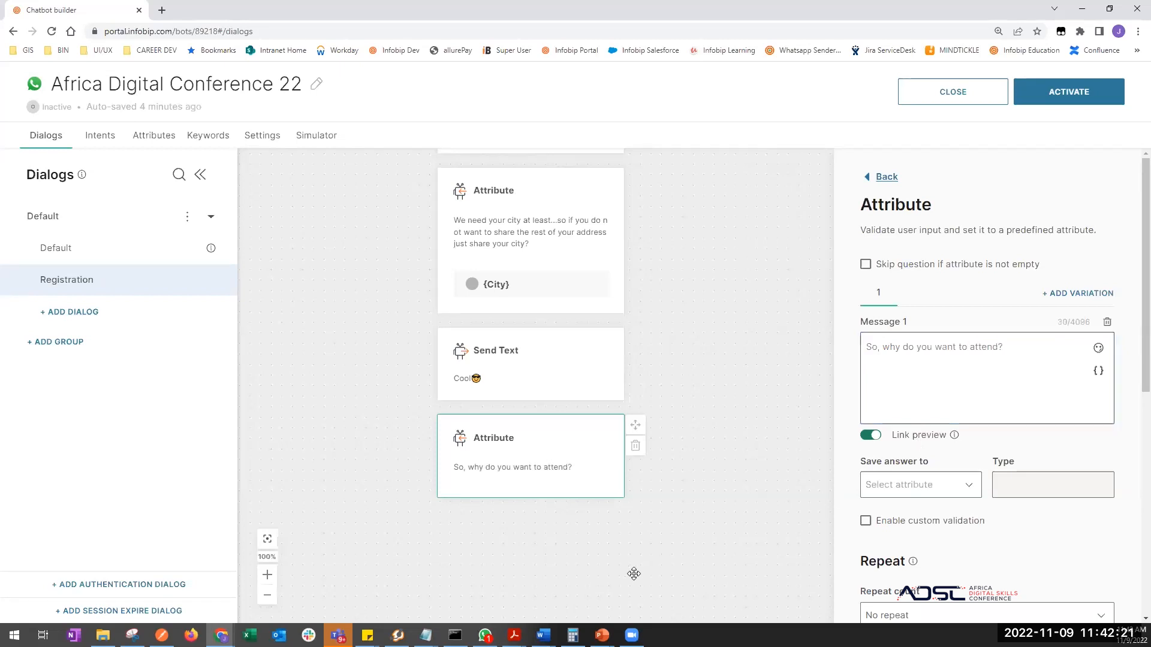
drag(634, 573, 660, 454)
scroll(938, 523, down, 3)
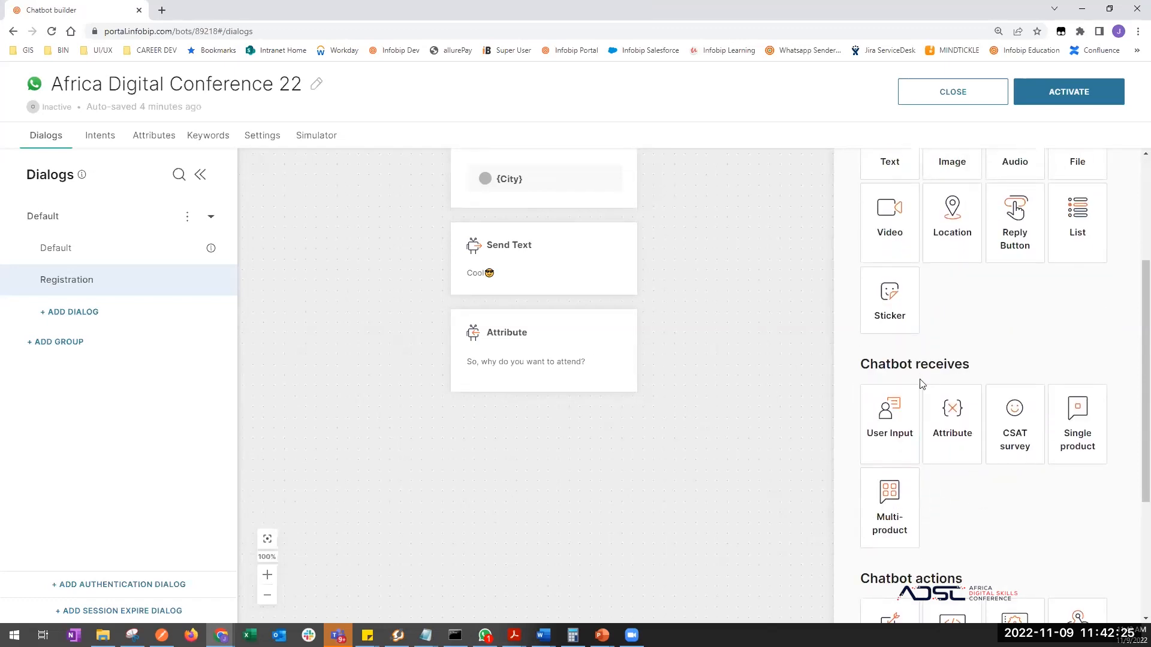
- Save the attendance reason to a new reason4Attendance attribute
click(621, 357)
click(918, 481)
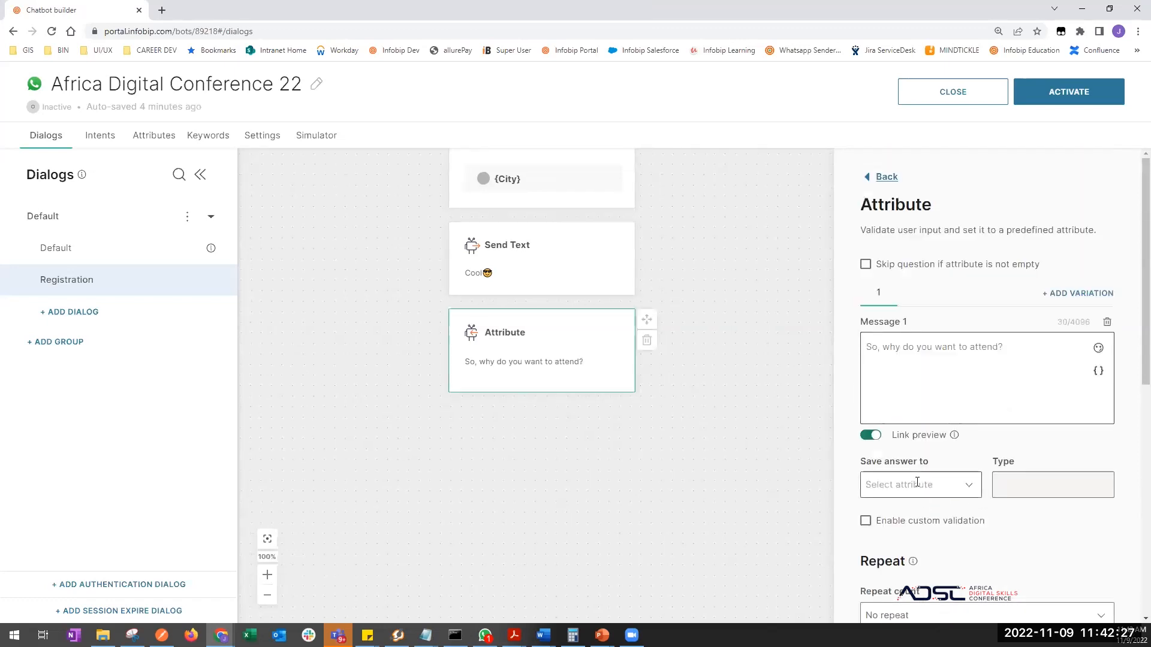
click(930, 454)
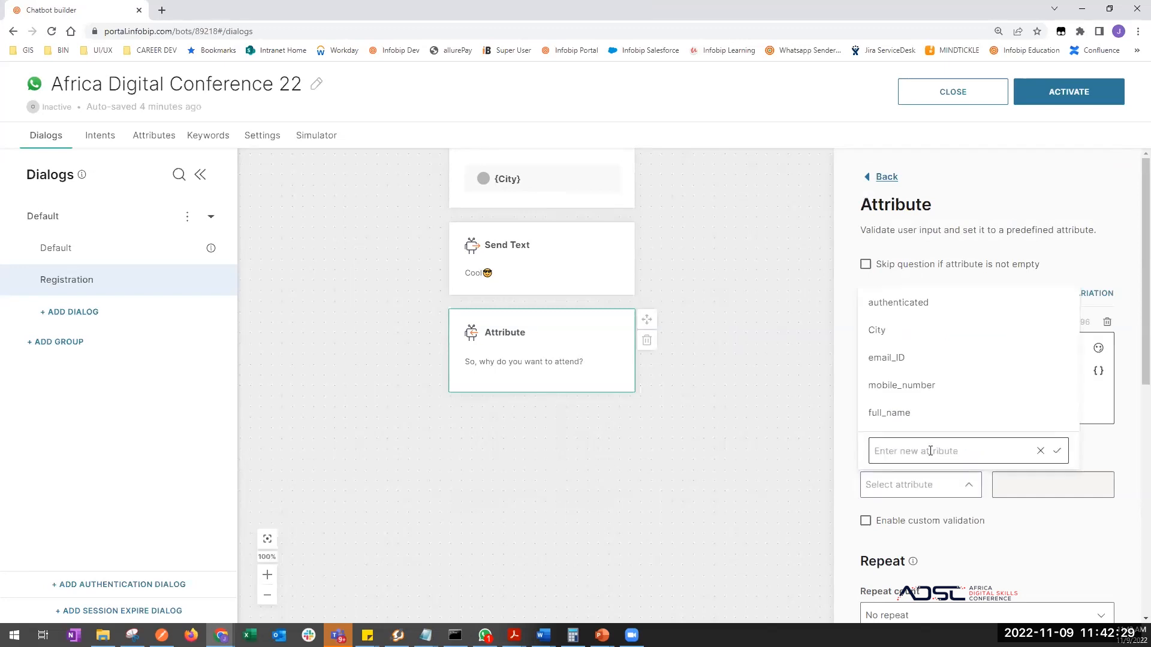
click(930, 450)
text(reason)
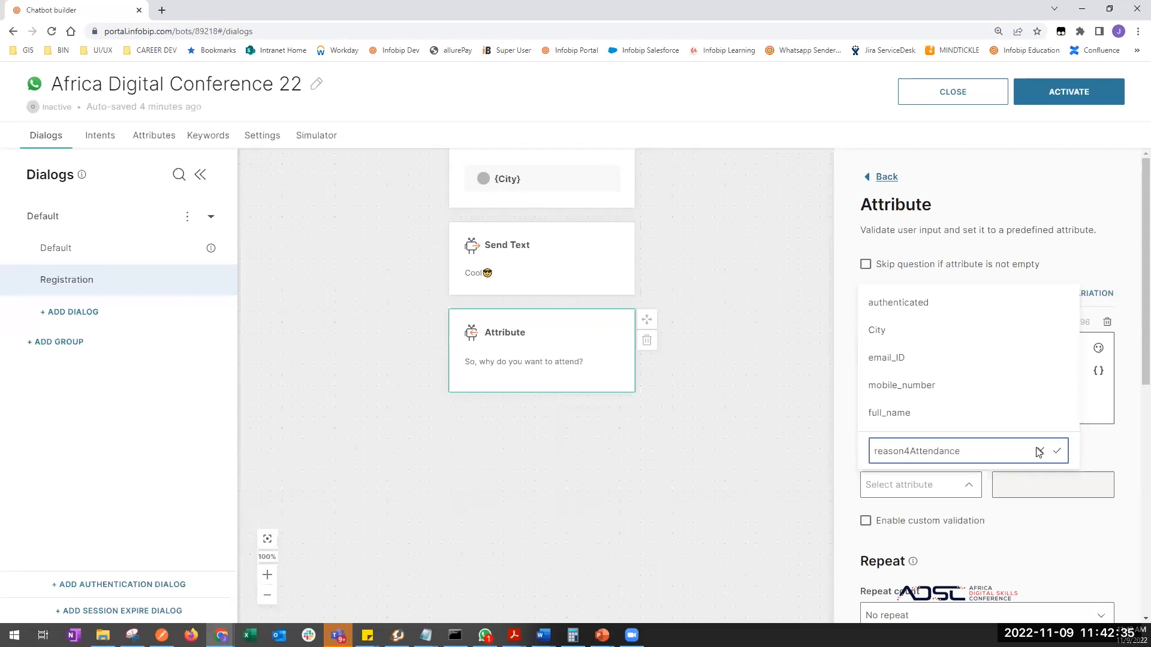
text(4Attendance)
click(1057, 451)
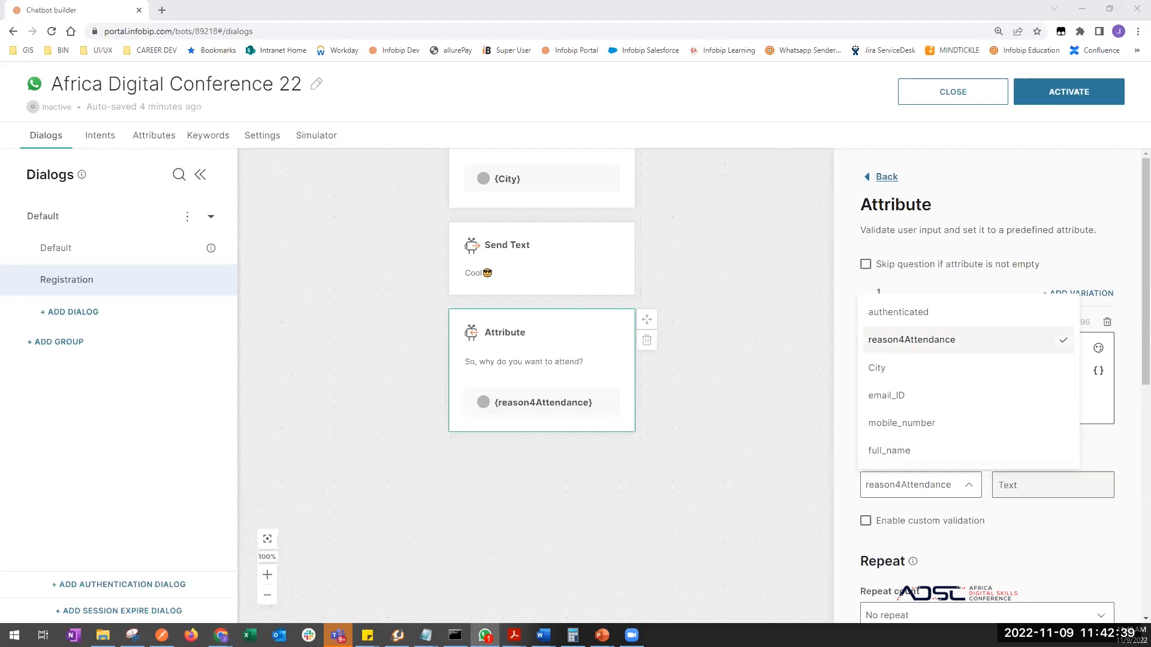
- Place a new text message block below the reason4Attendance step
drag(622, 535, 622, 488)
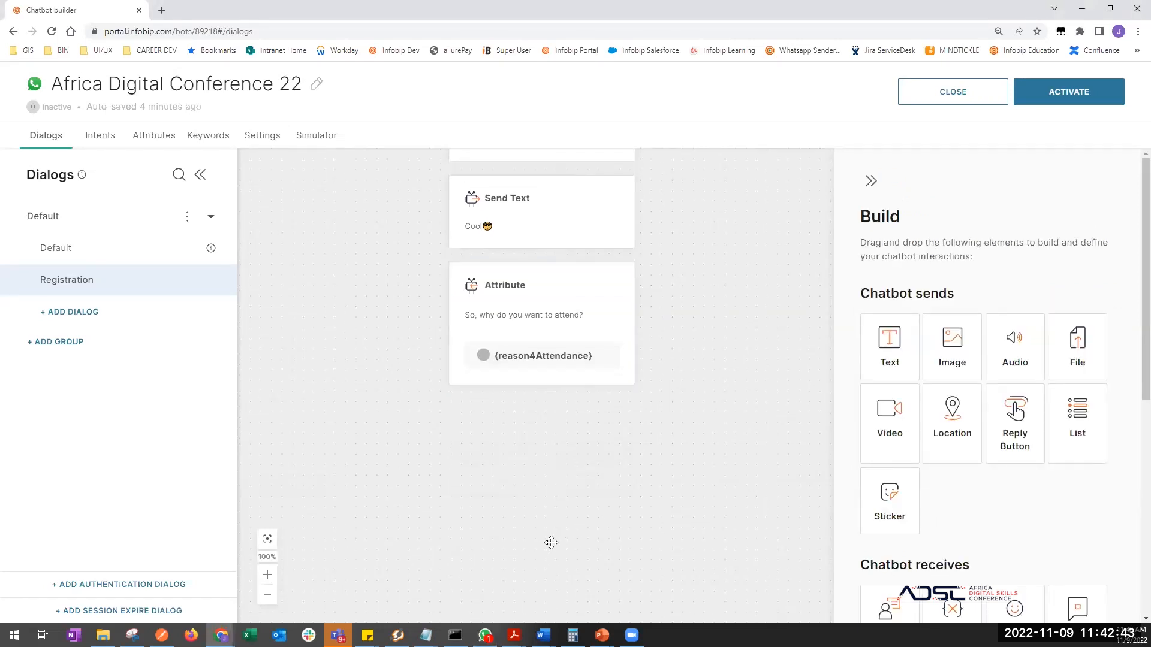
drag(577, 522, 615, 489)
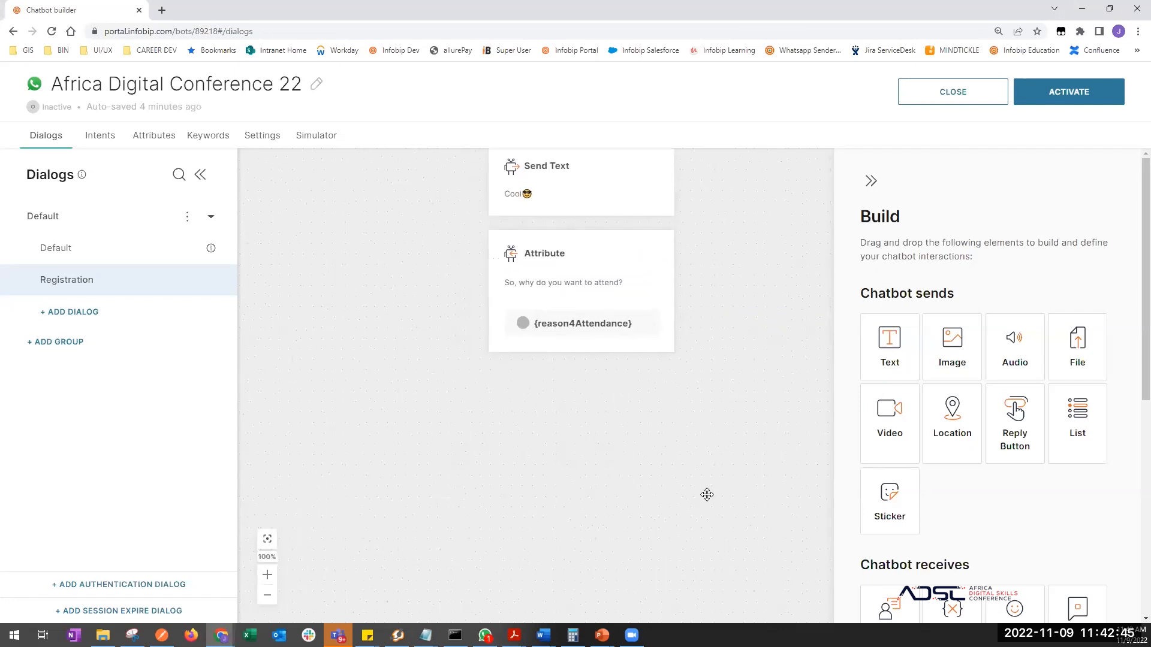
drag(631, 541, 650, 496)
drag(888, 338, 566, 280)
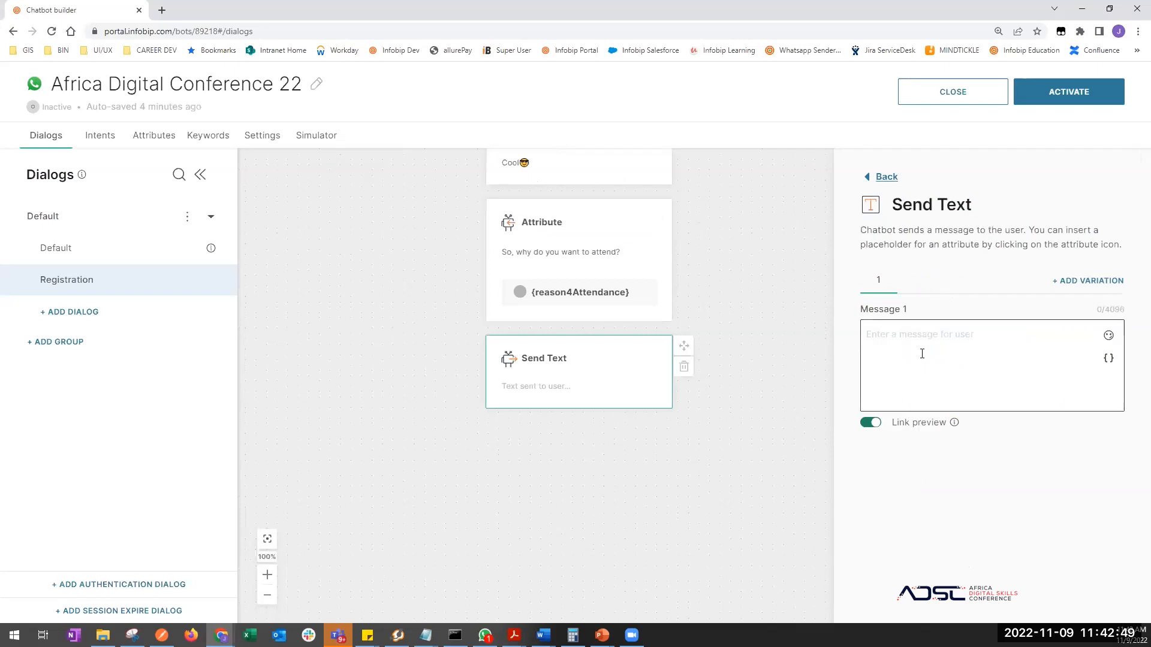
- Make the new text message read 'and finally!!!'
click(921, 354)
text(and finally!!!)
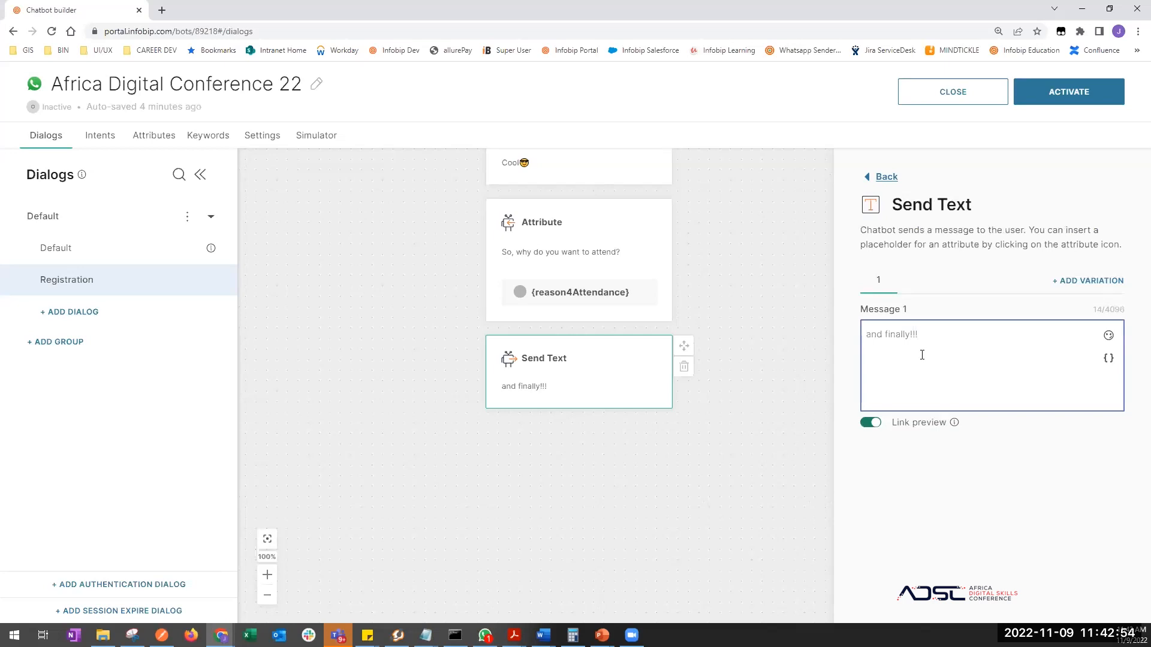
click(712, 530)
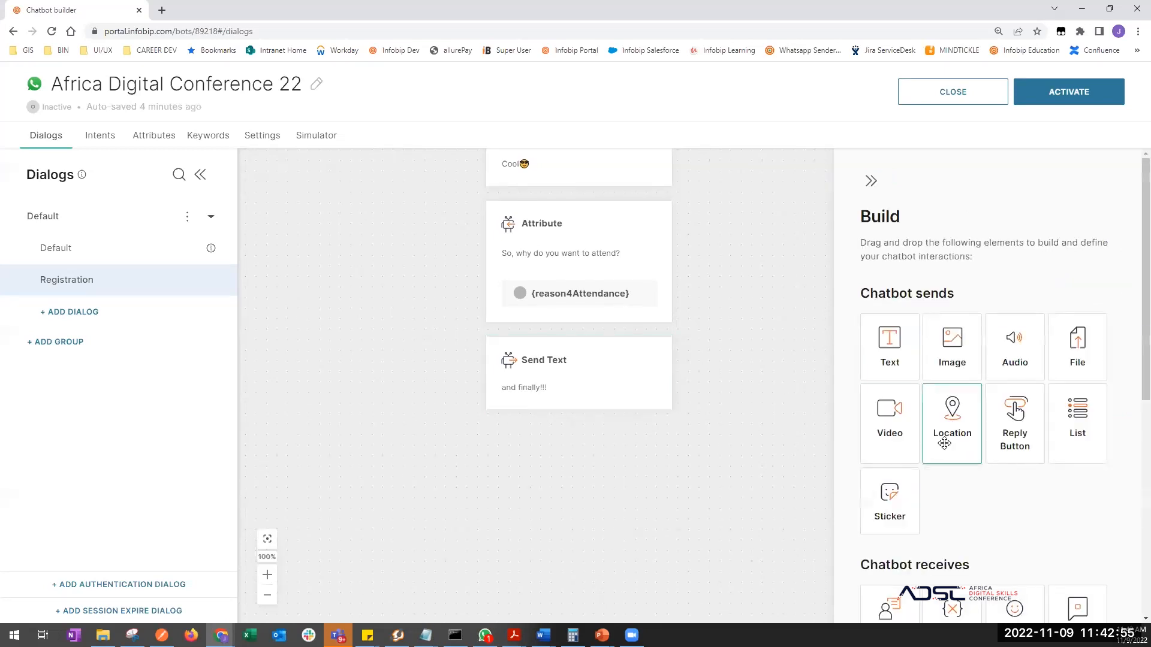
- Add an Attribute step asking 'Where did you hear about the conference?', correcting 'show'
scroll(926, 562, down, 2)
drag(952, 515, 605, 425)
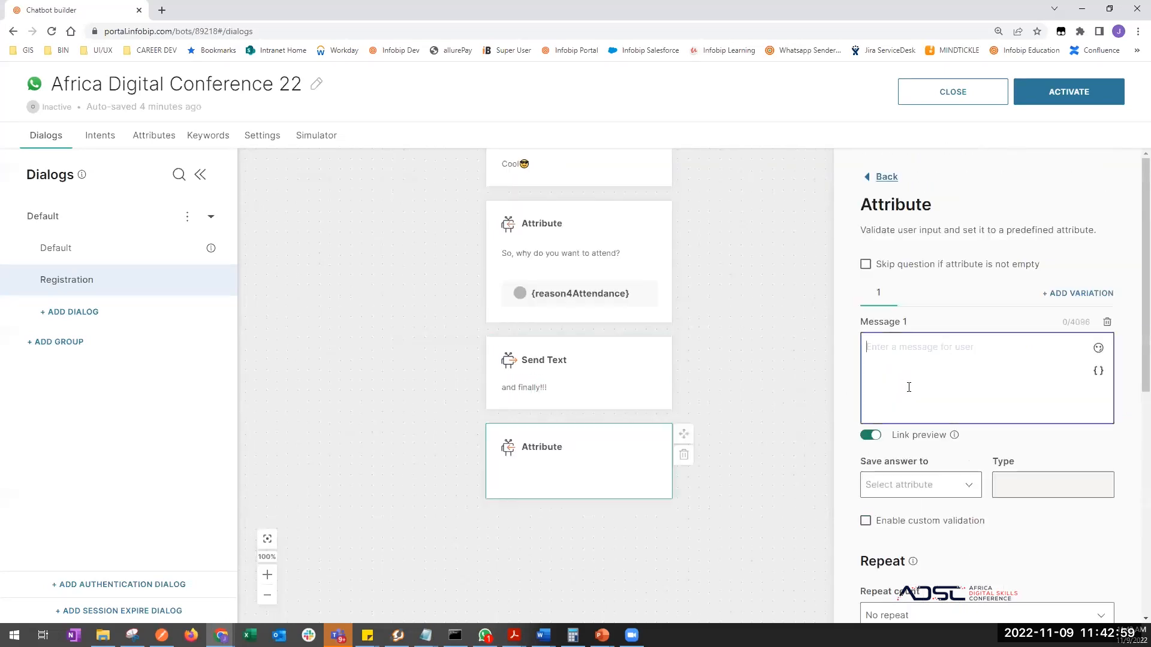
text(Where did)
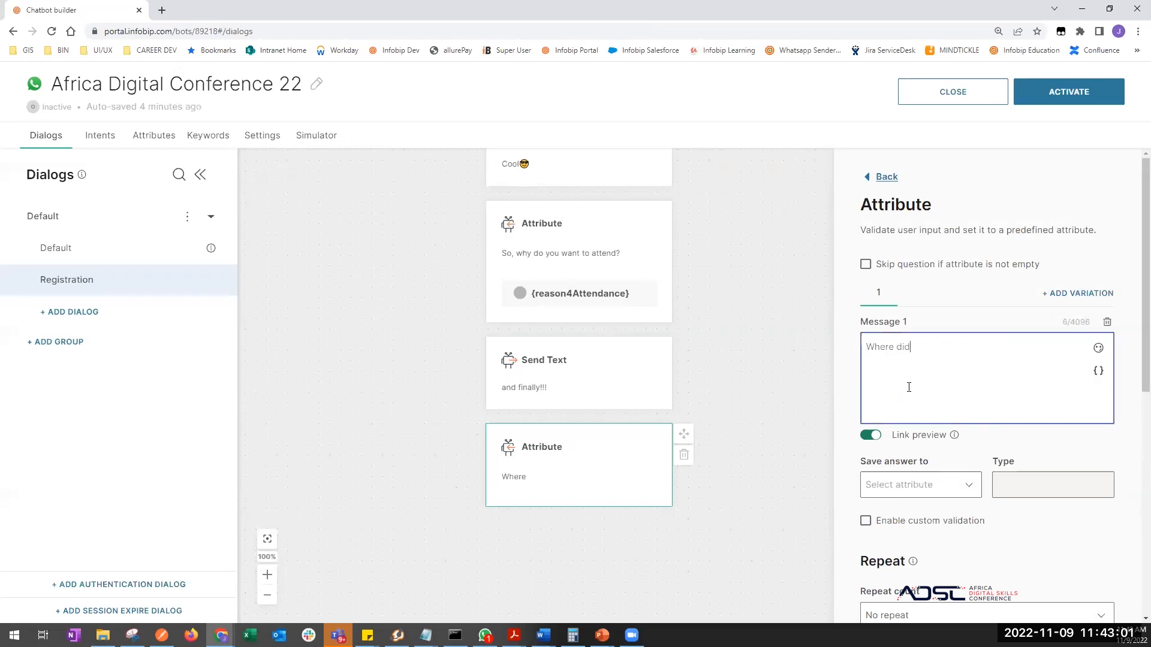
text( you hear about the show?)
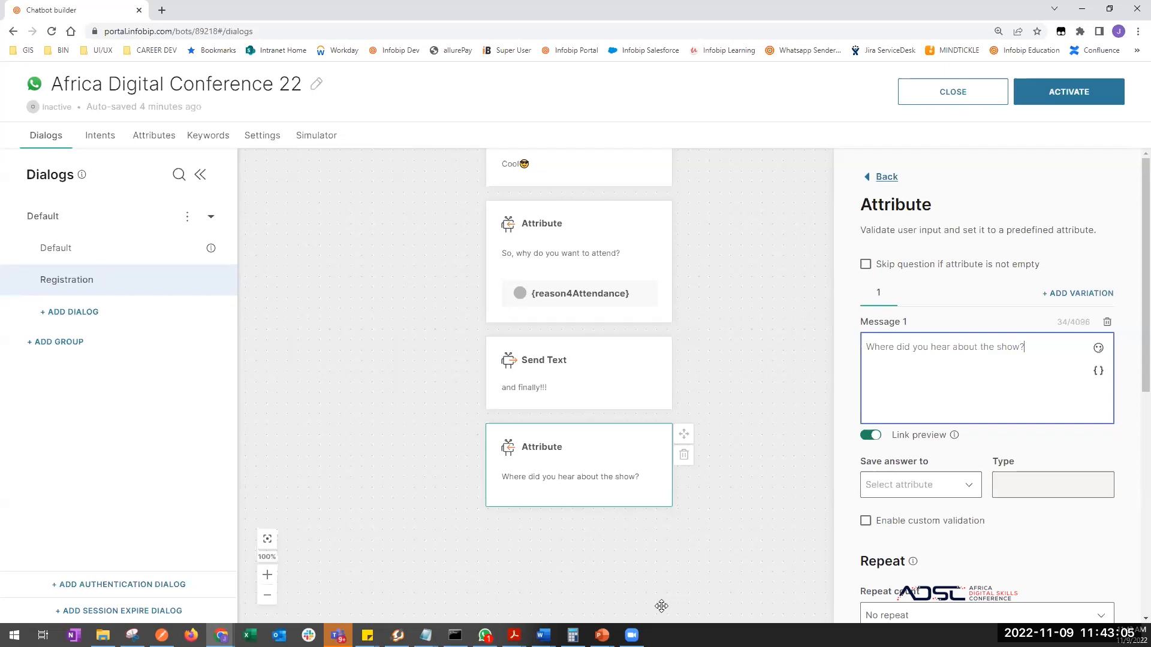
drag(663, 585, 699, 503)
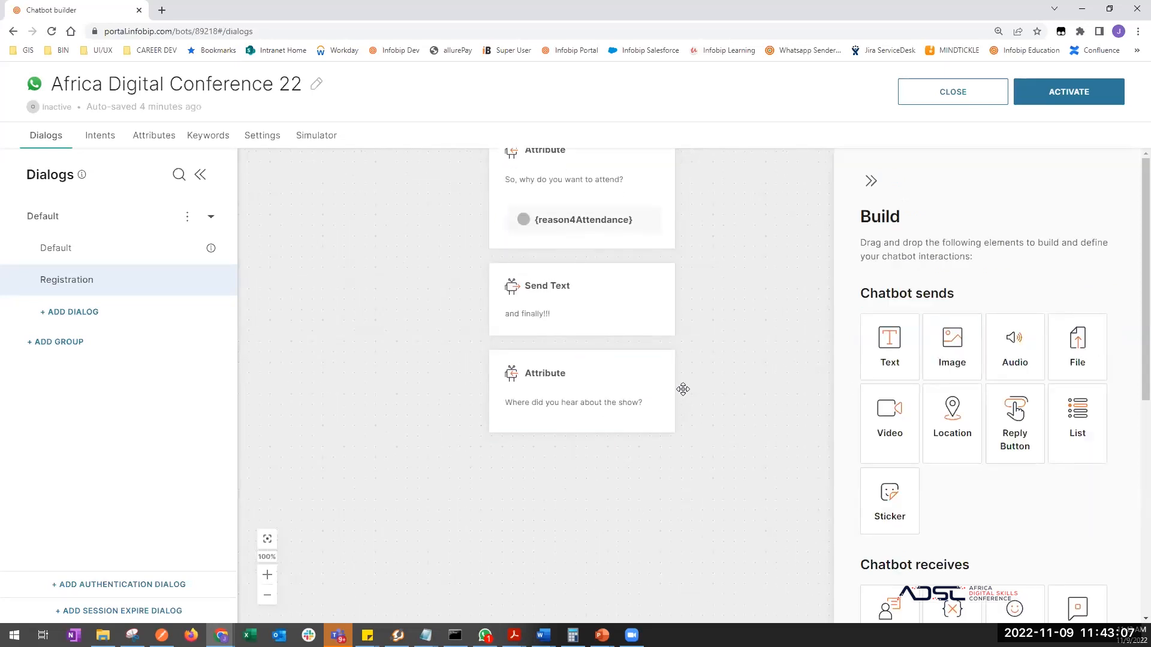
click(629, 408)
double_click(1006, 346)
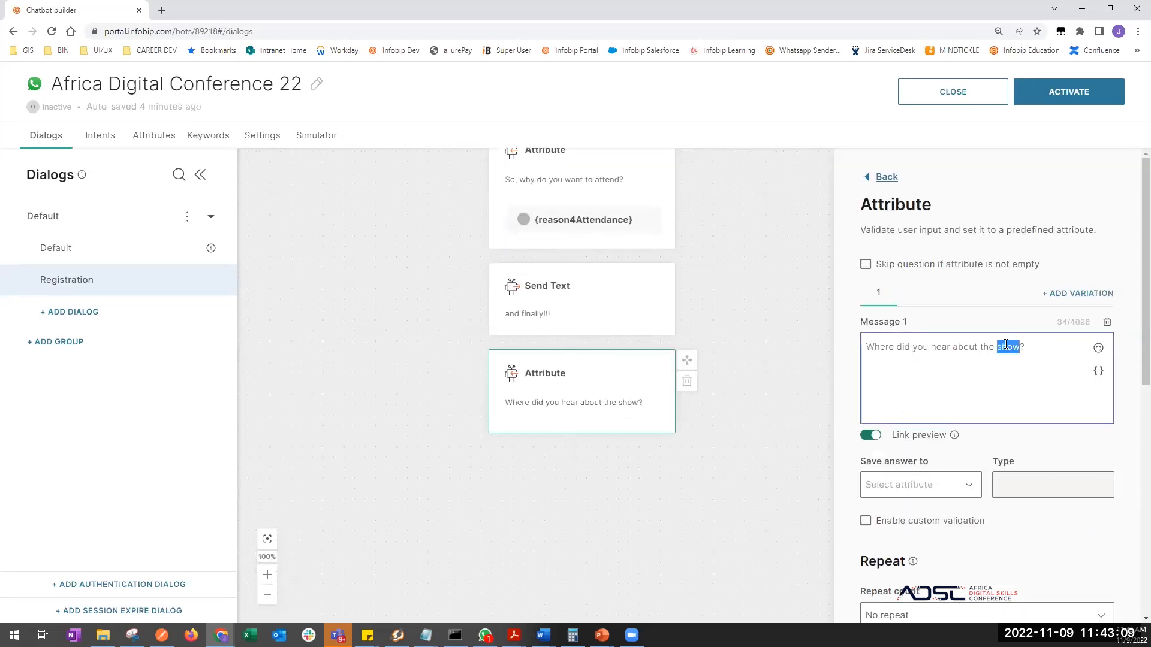
text(confrence)
click(676, 509)
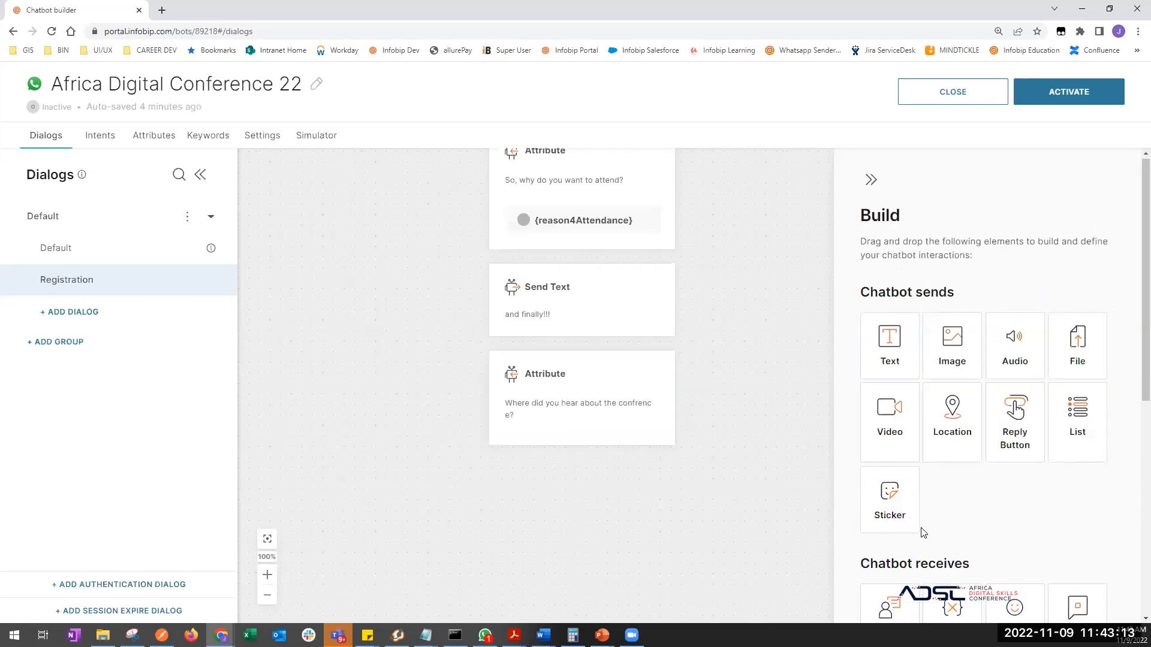
- Save the answer to a newly created whereDidUhearAboutUS attribute
scroll(922, 532, down, 3)
drag(673, 508, 679, 456)
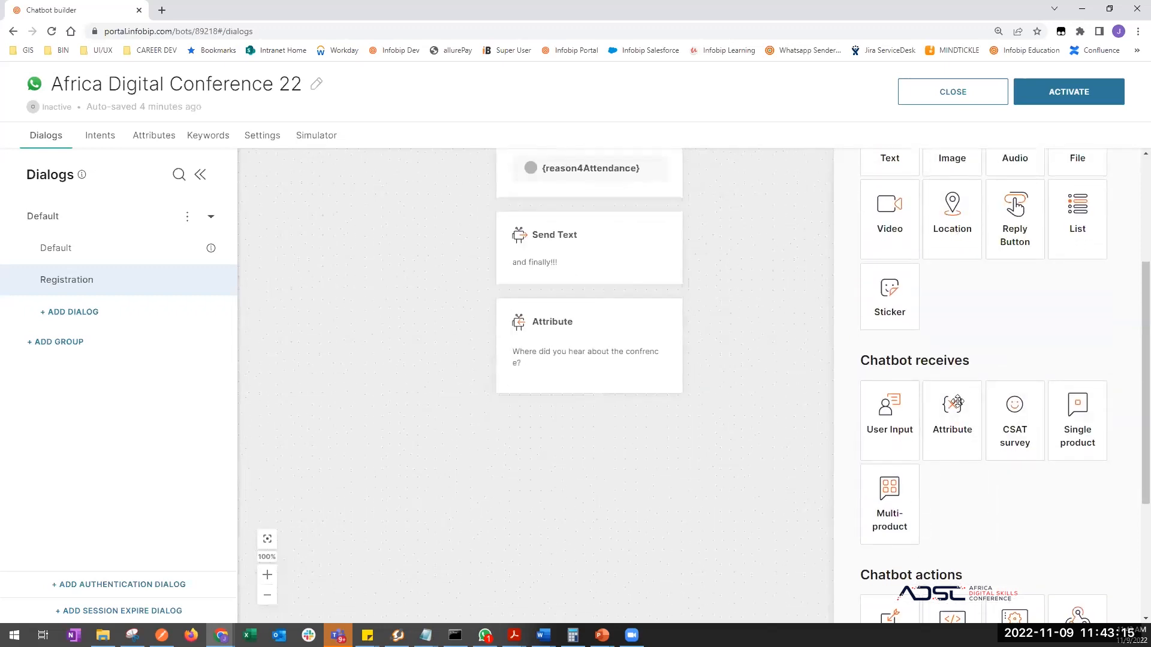
click(612, 348)
click(924, 485)
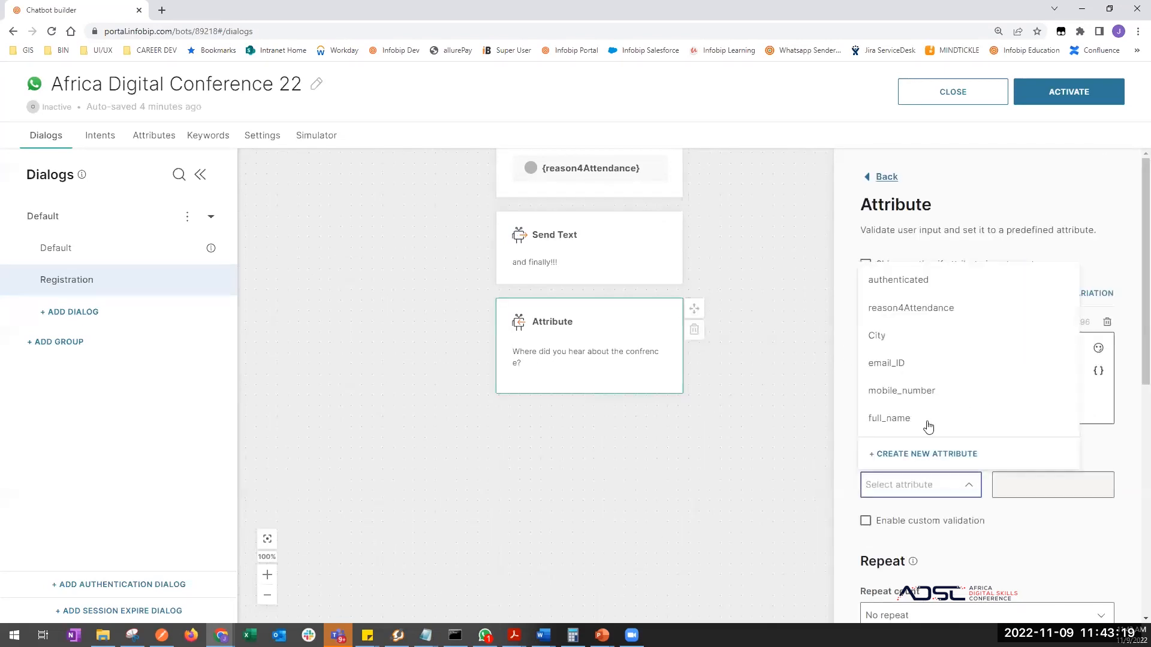
click(935, 451)
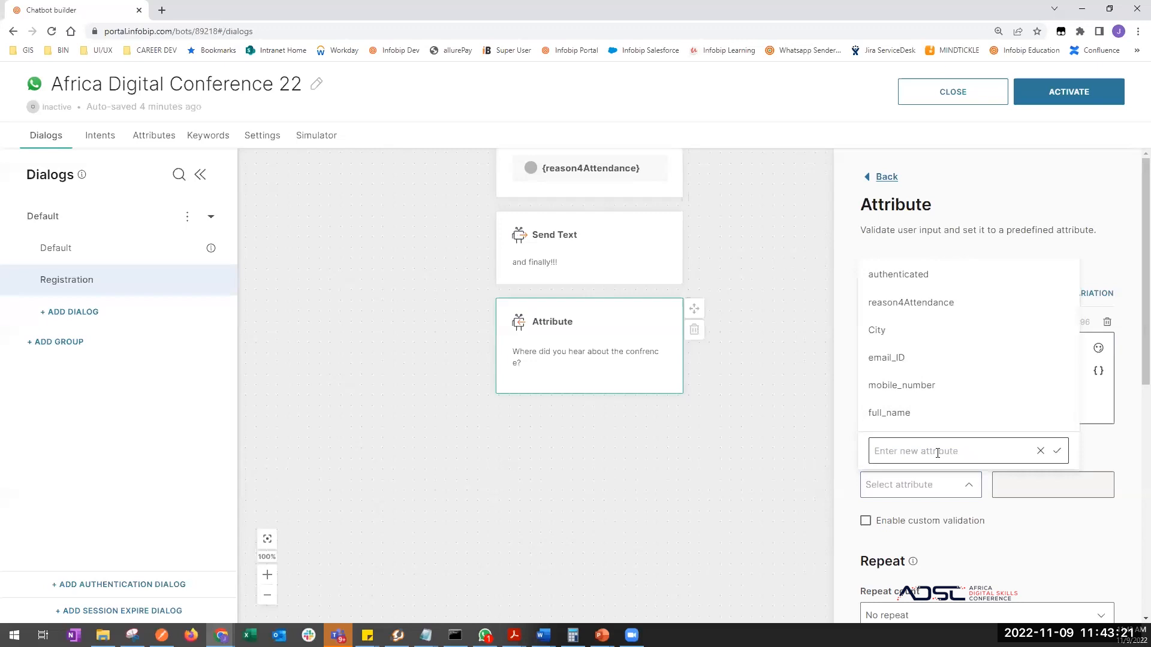
click(938, 452)
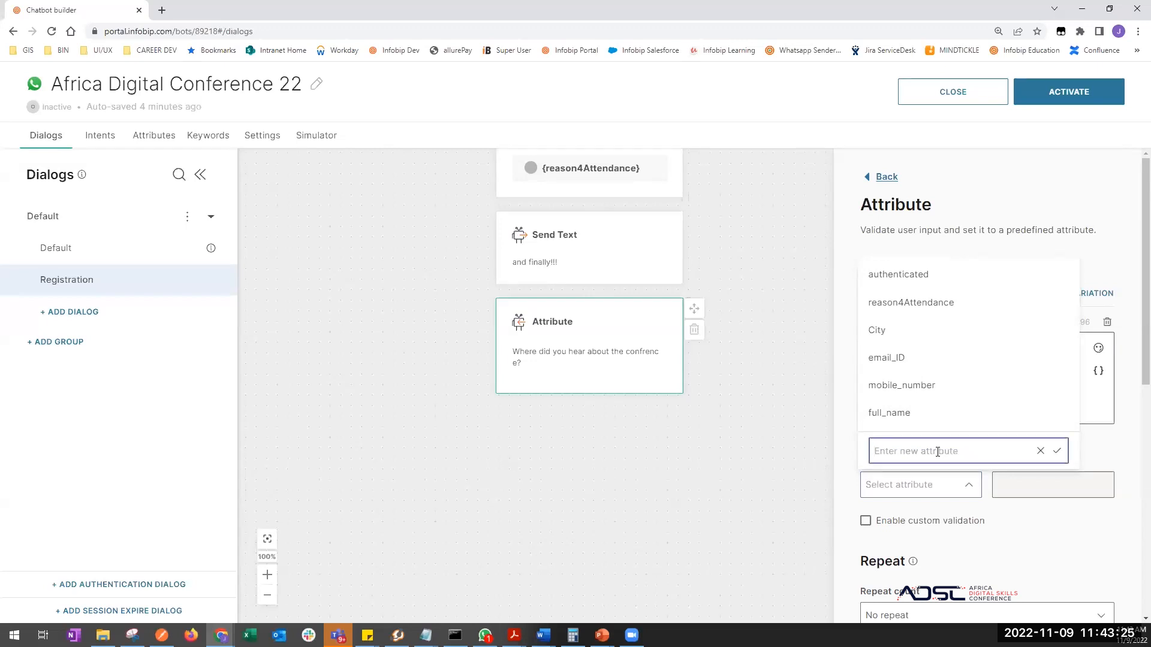
text(whereDidUhearAboutUS)
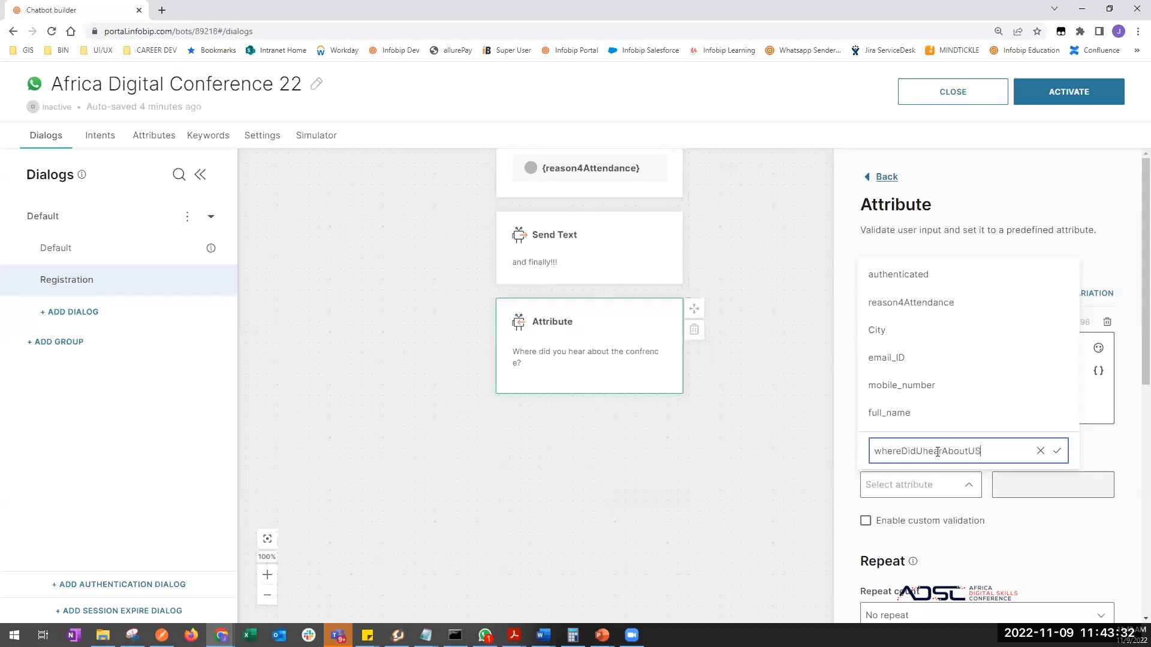
click(1057, 451)
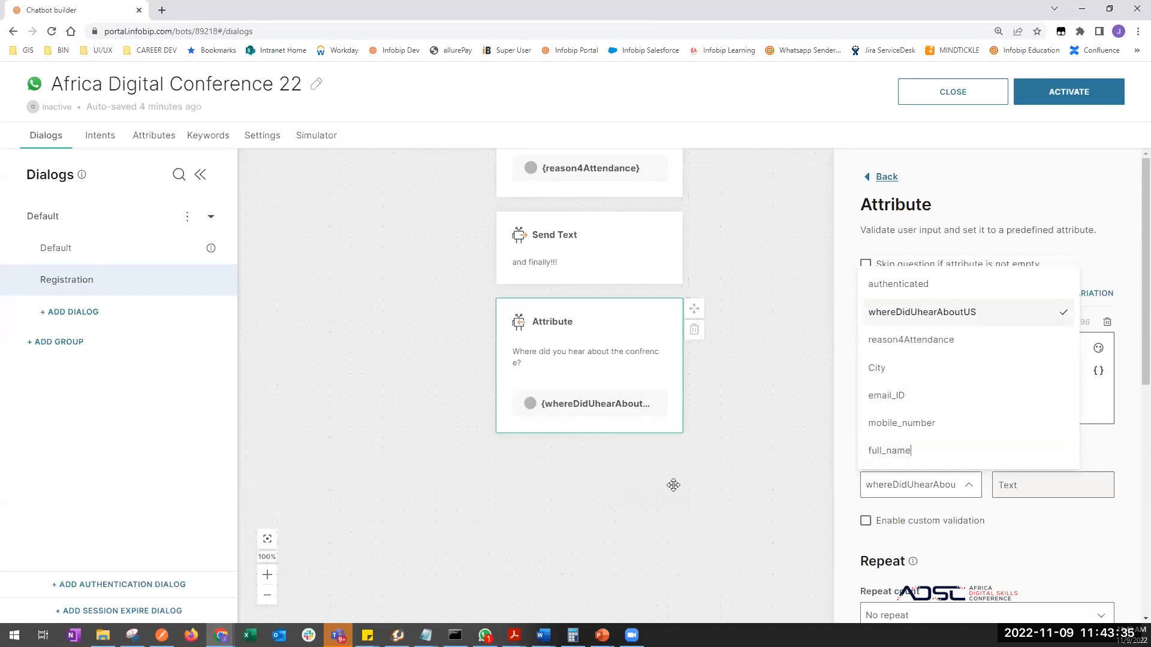
click(623, 553)
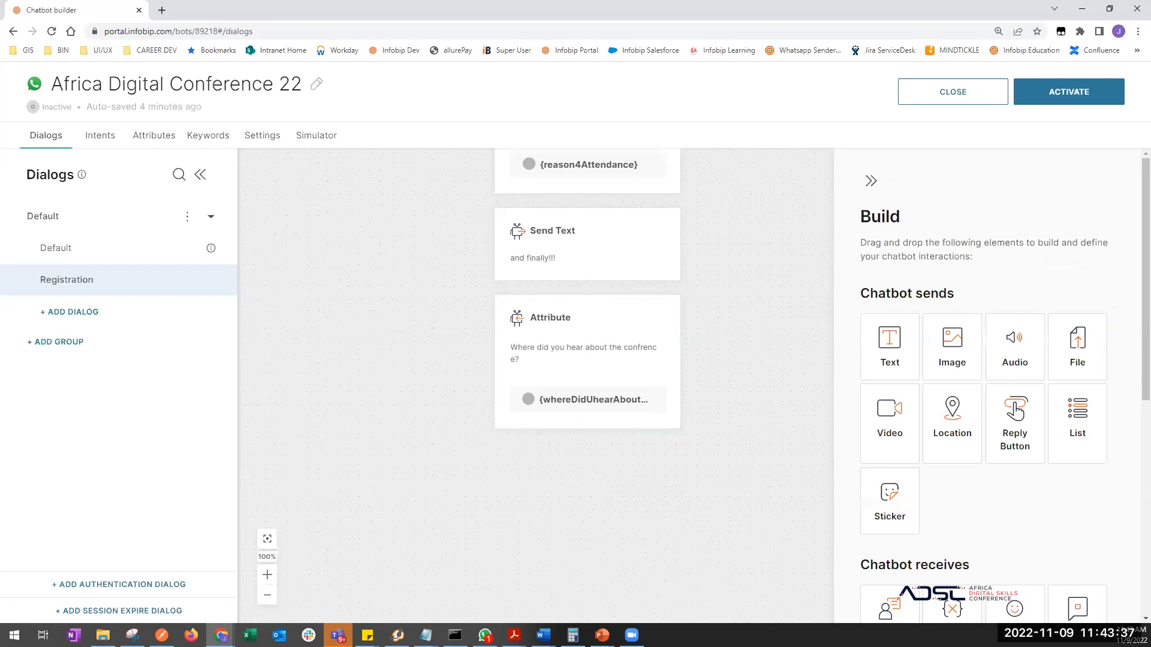
- Add a new text message step after the where-did-you-hear question
key(alt+Tab)
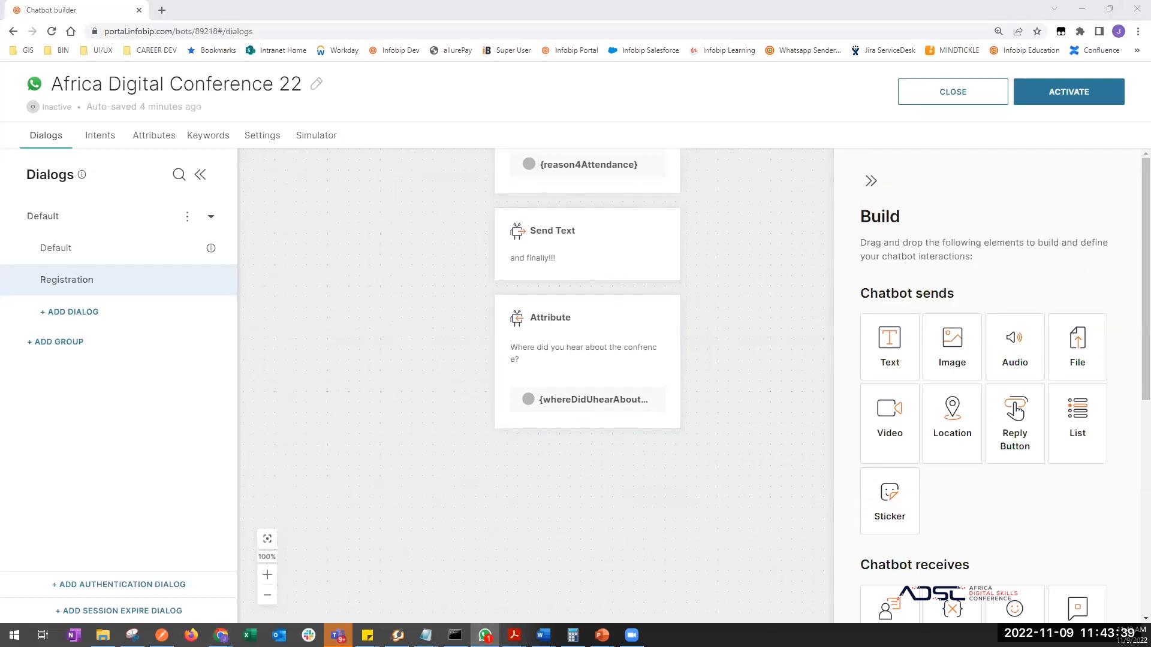
click(414, 363)
scroll(419, 264, up, 3)
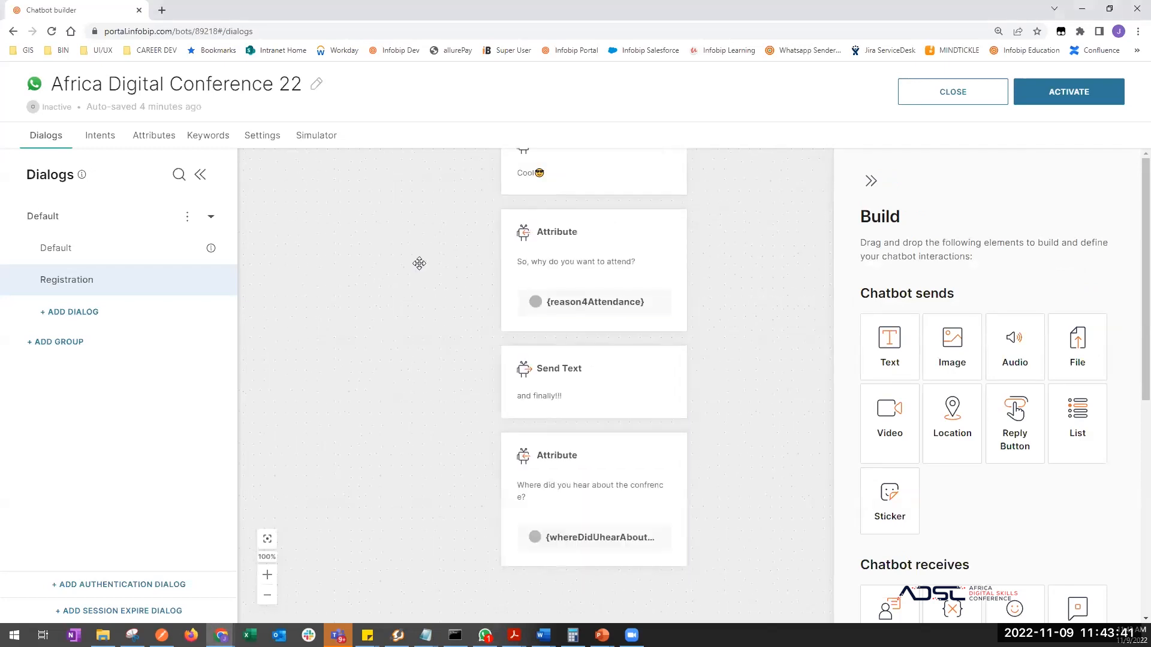
scroll(470, 312, up, 3)
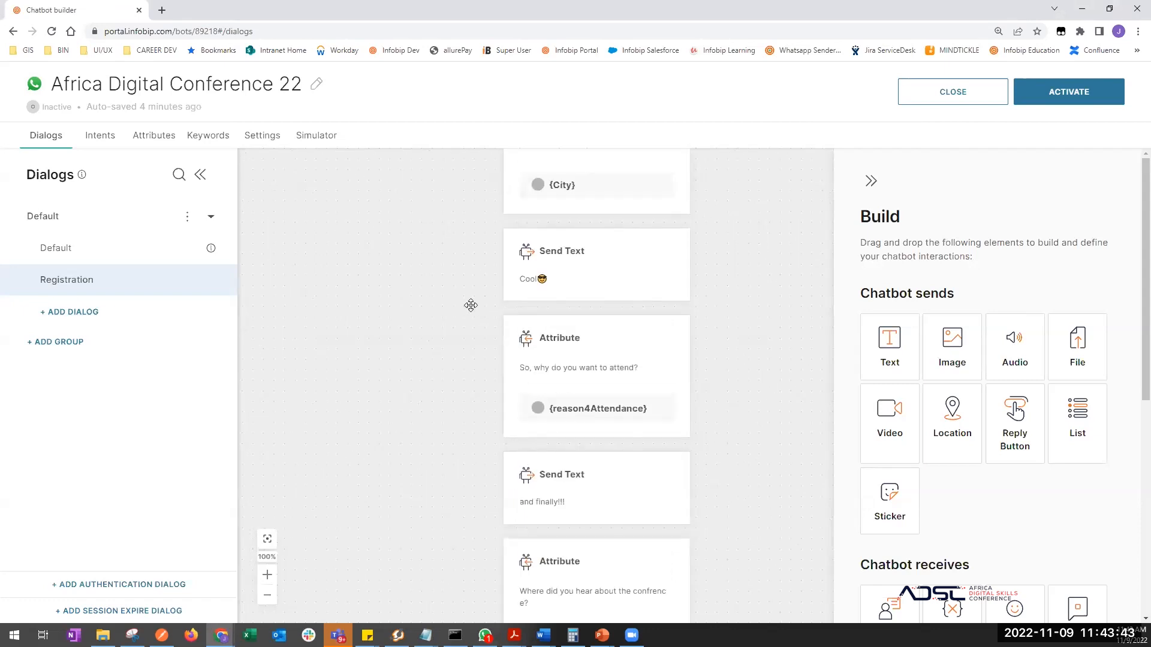
scroll(469, 398, down, 6)
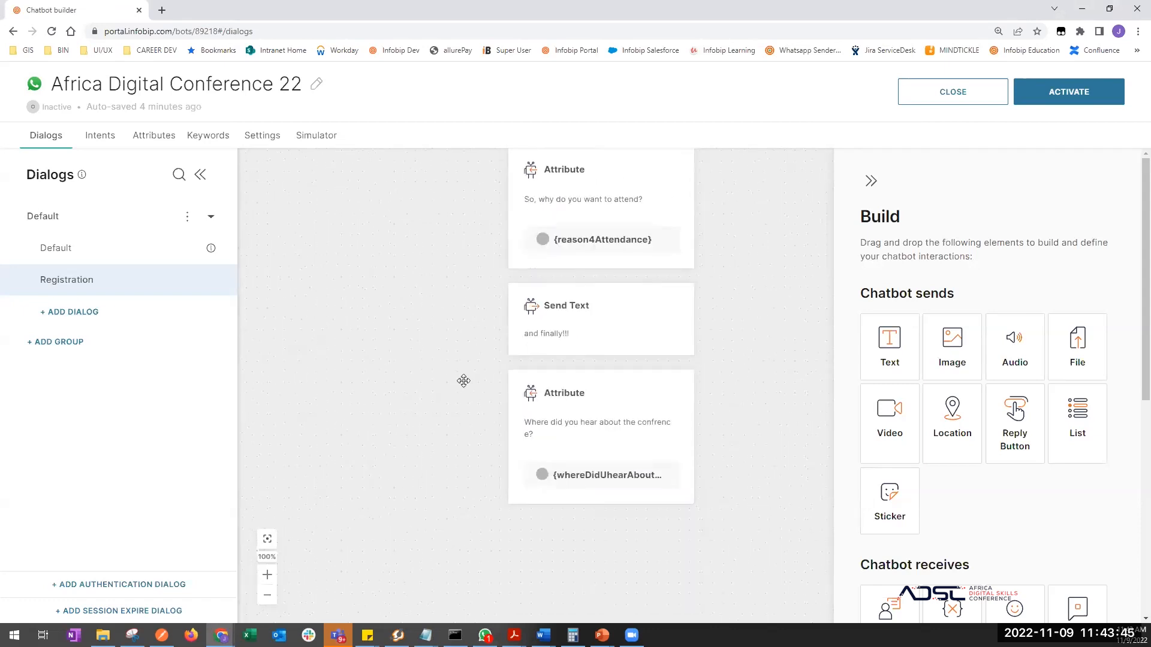
scroll(465, 421, down, 2)
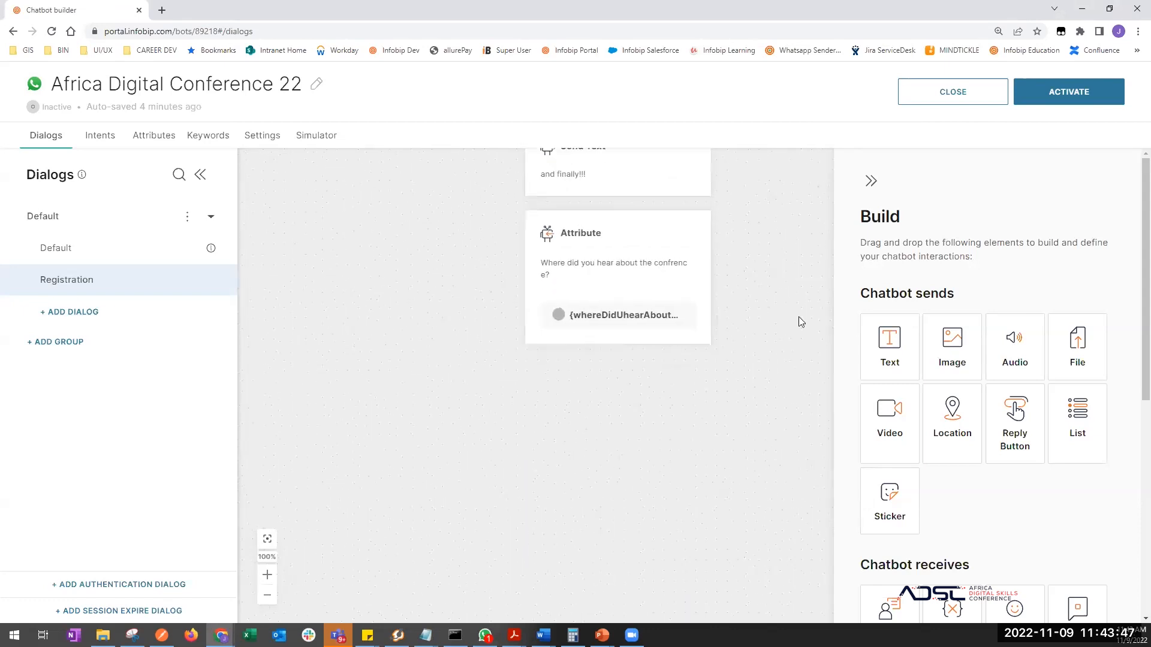
drag(893, 341, 625, 295)
click(944, 361)
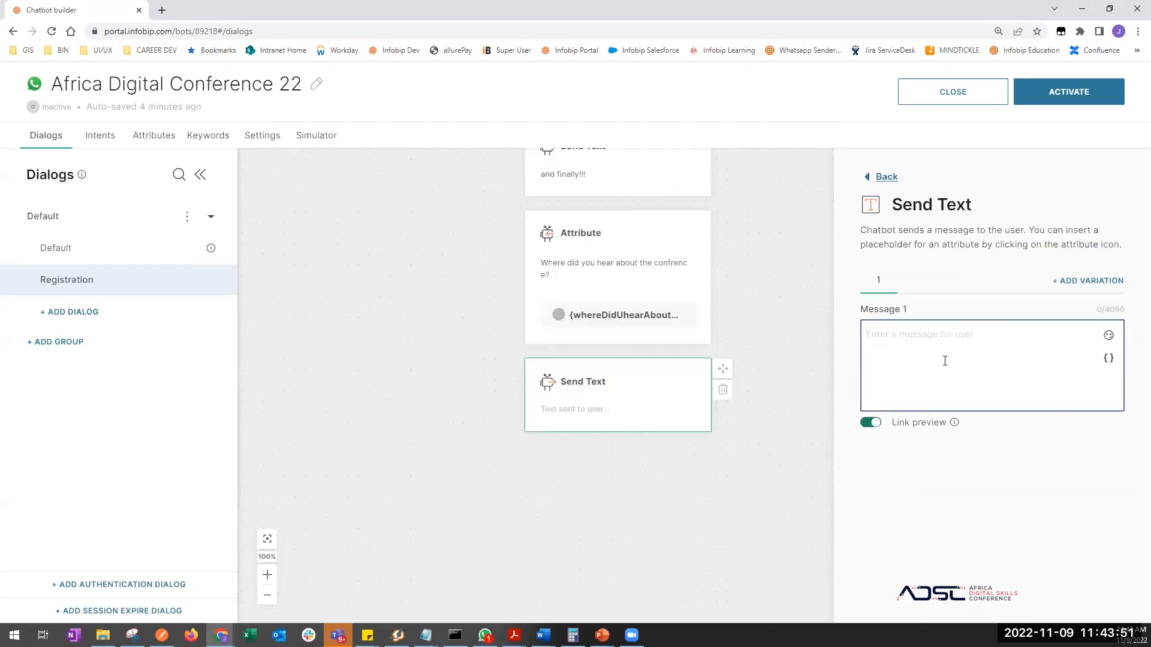
- Replace the draft text with 'Click on the button below to confirm your registration'
text(Alright,)
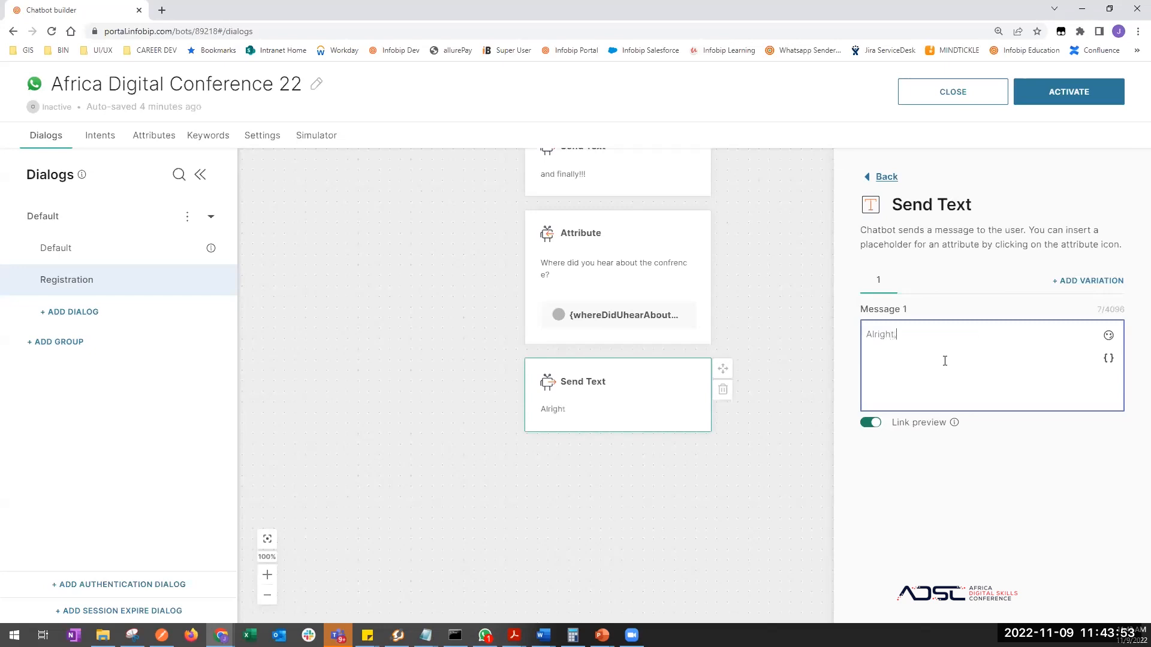
text( now before we confirm your)
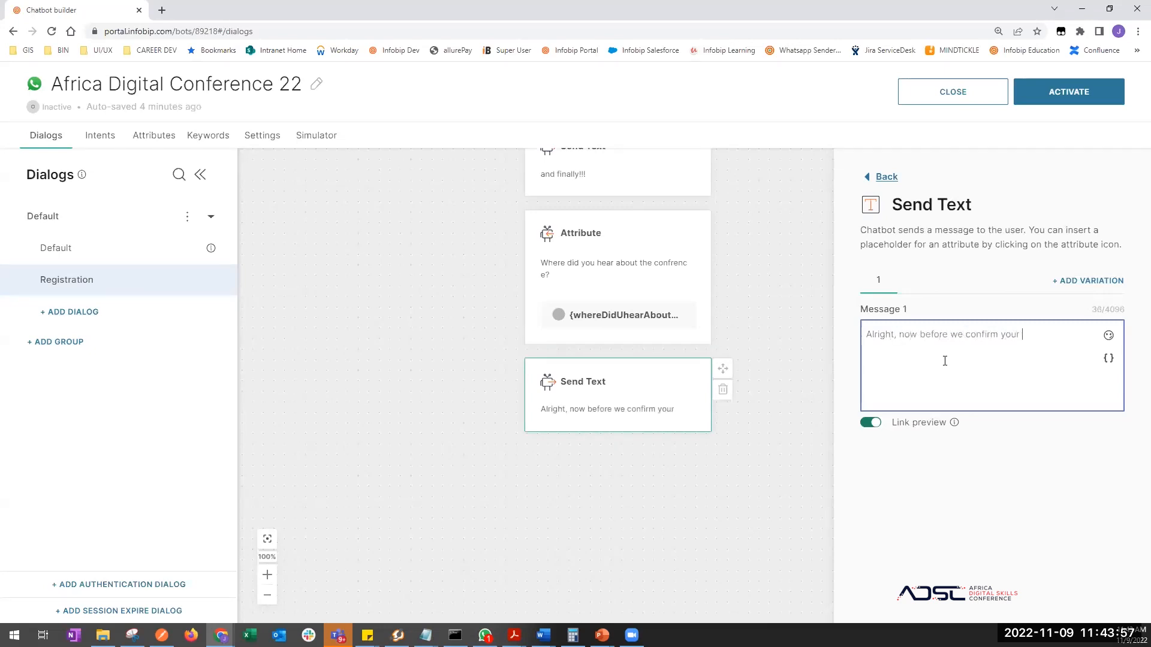
text( registration yo)
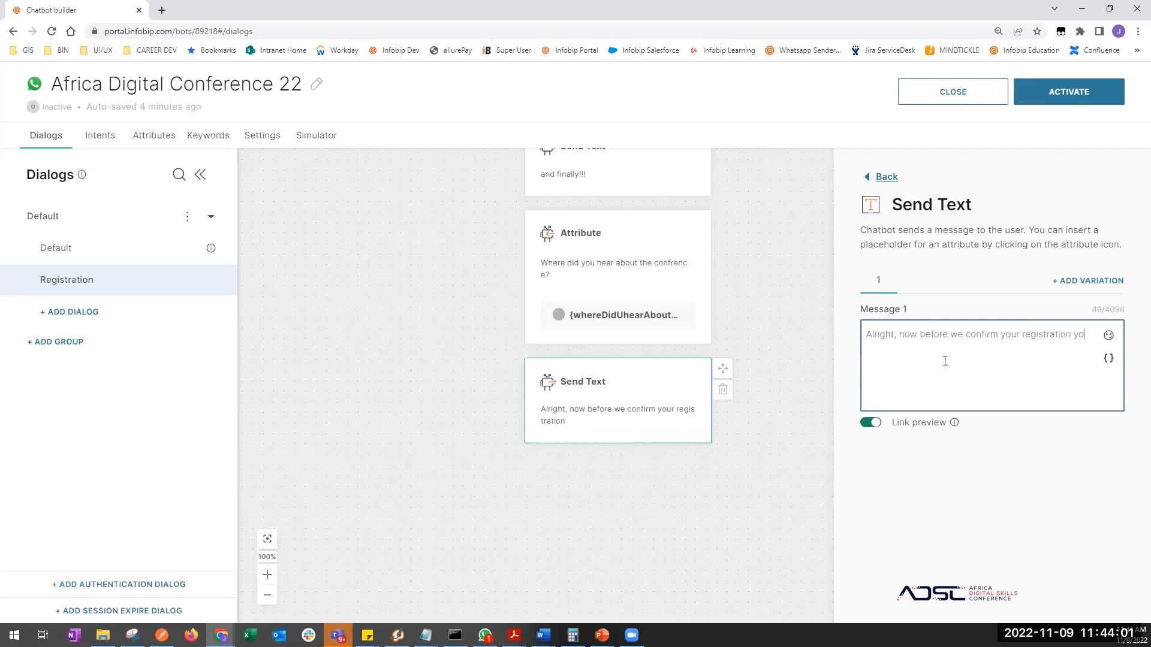
text(u should)
key(BackSpace)
key(BackSpace)
key(BackSpace)
key(BackSpace)
key(BackSpace)
key(BackSpace)
key(BackSpace)
key(BackSpace)
key(BackSpace)
key(BackSpace)
key(BackSpace)
key(BackSpace)
key(BackSpace)
key(BackSpace)
key(BackSpace)
key(BackSpace)
key(BackSpace)
key(BackSpace)
key(BackSpace)
key(BackSpace)
key(BackSpace)
key(BackSpace)
key(BackSpace)
key(BackSpace)
key(BackSpace)
key(BackSpace)
key(BackSpace)
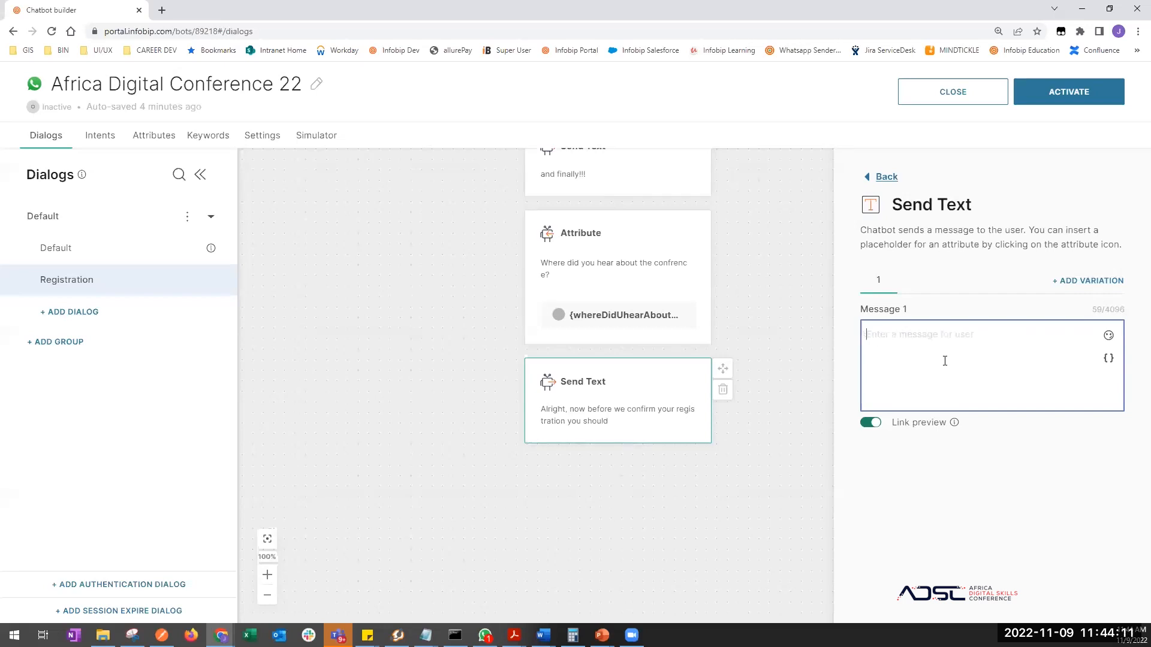
text(Click on the b)
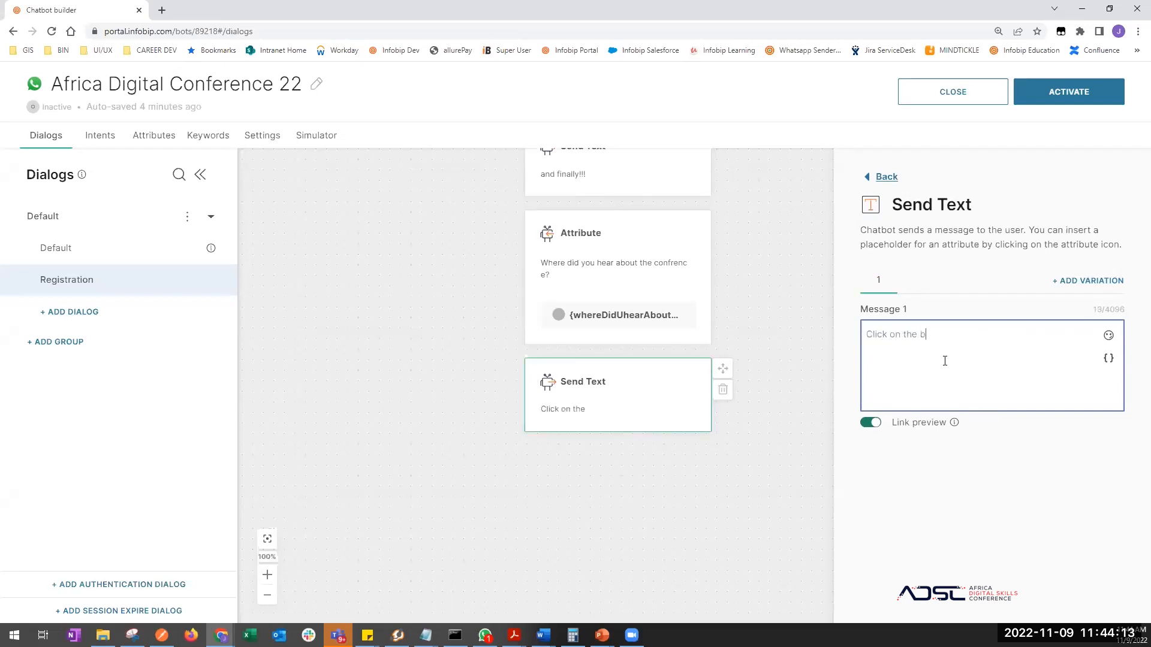
text(utton below to confirm)
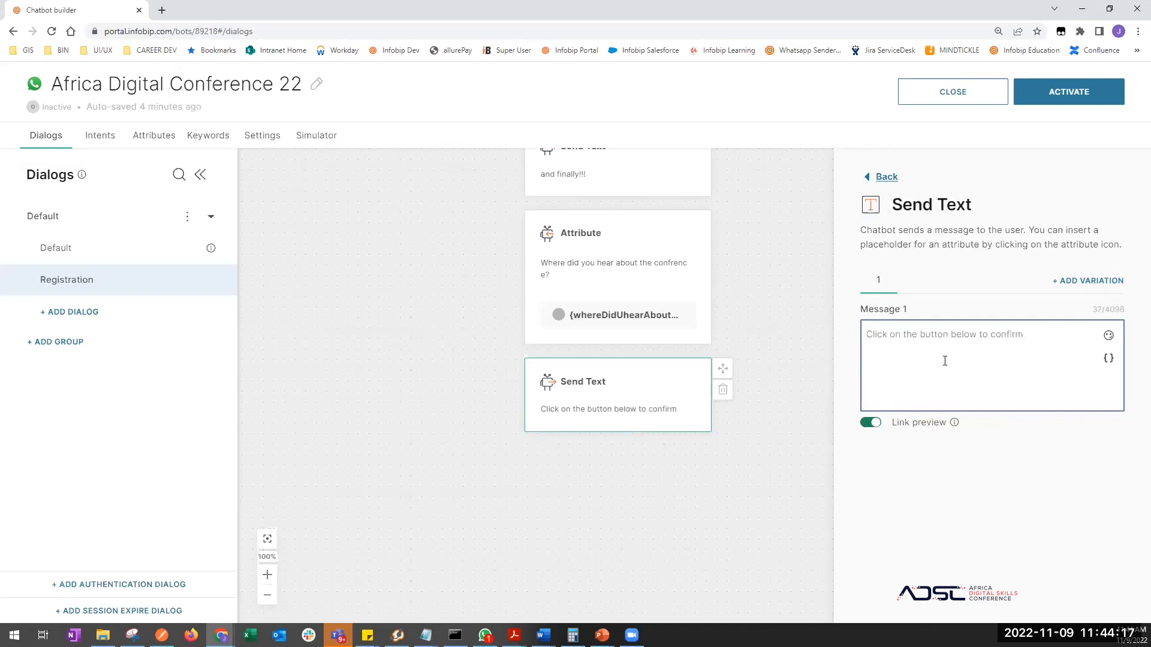
text( your regi)
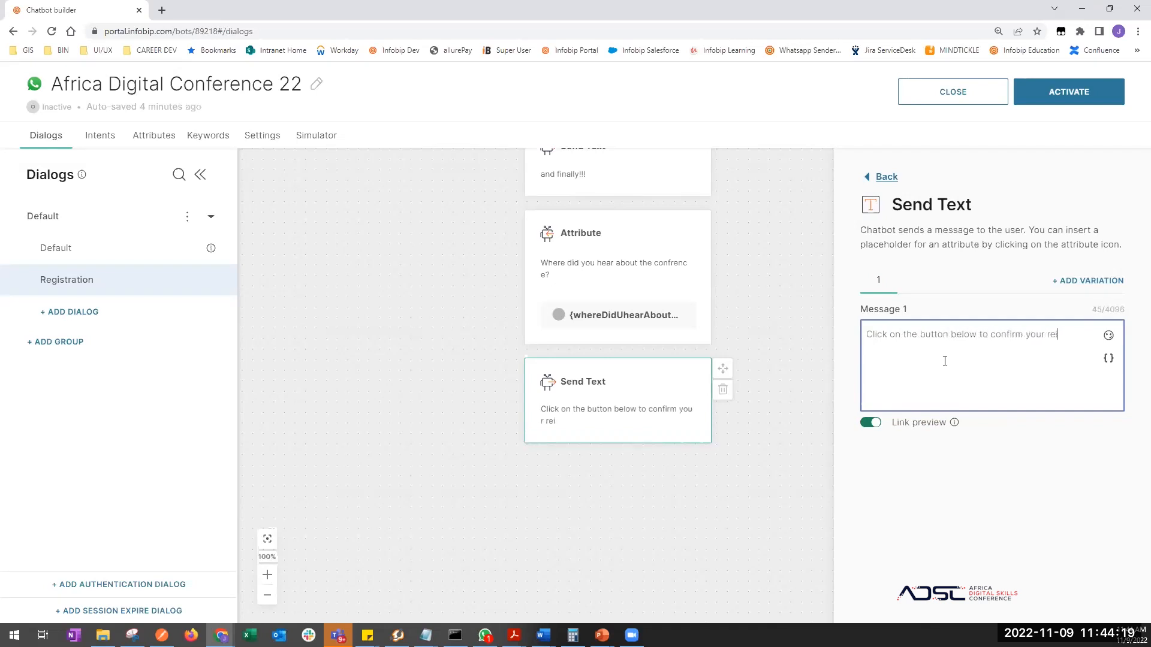
key(BackSpace)
text(gistration)
- Add a reply-button message step below the confirmation text step
drag(653, 527, 636, 427)
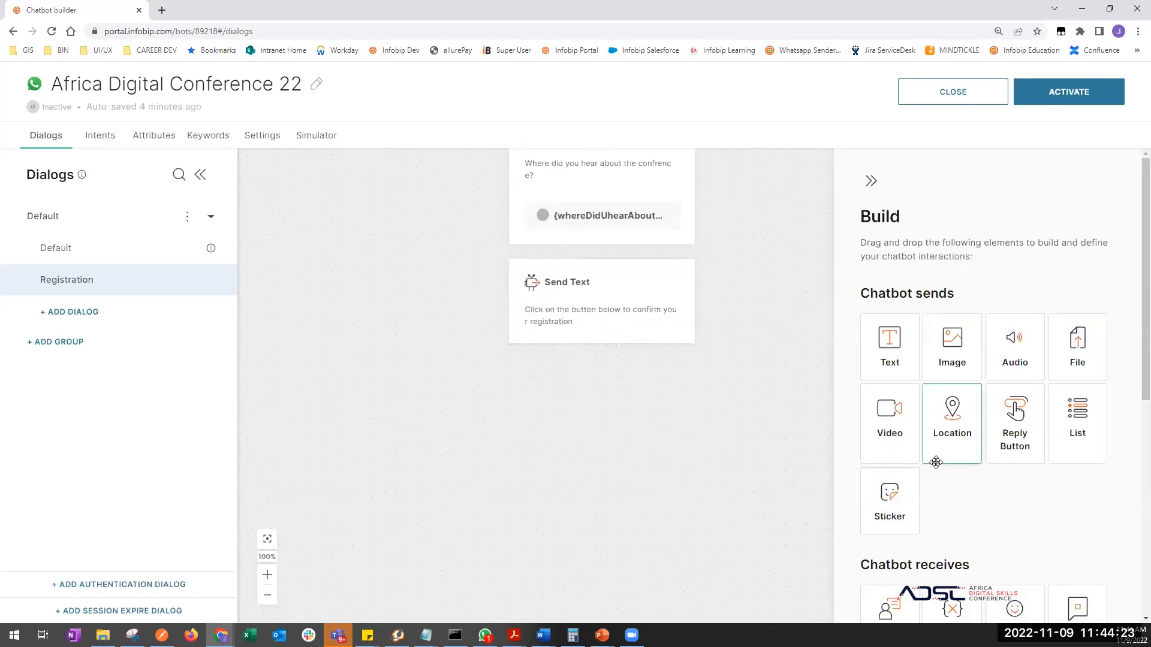
scroll(936, 462, down, 4)
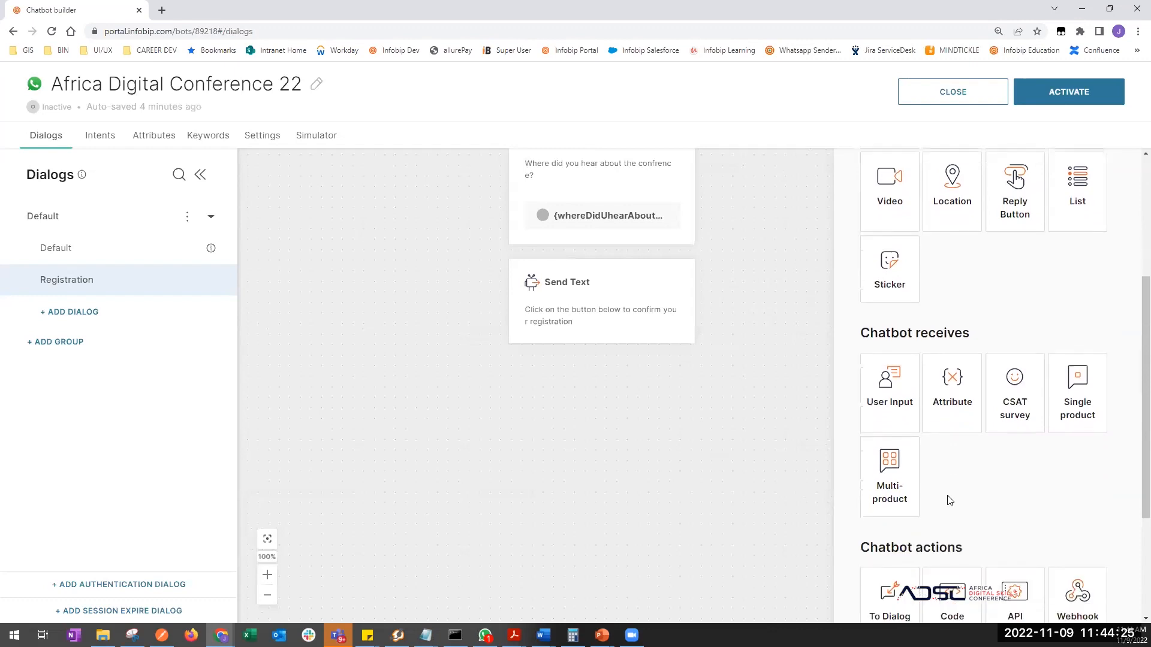
scroll(950, 498, up, 3)
scroll(949, 477, down, 1)
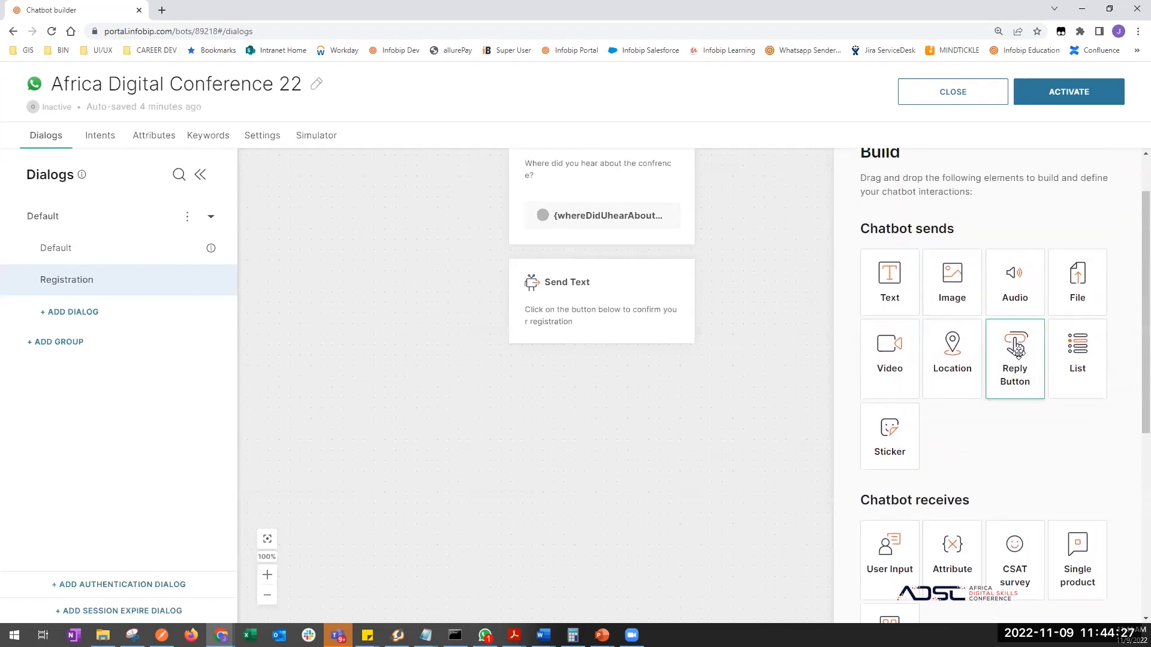
drag(1010, 391, 598, 331)
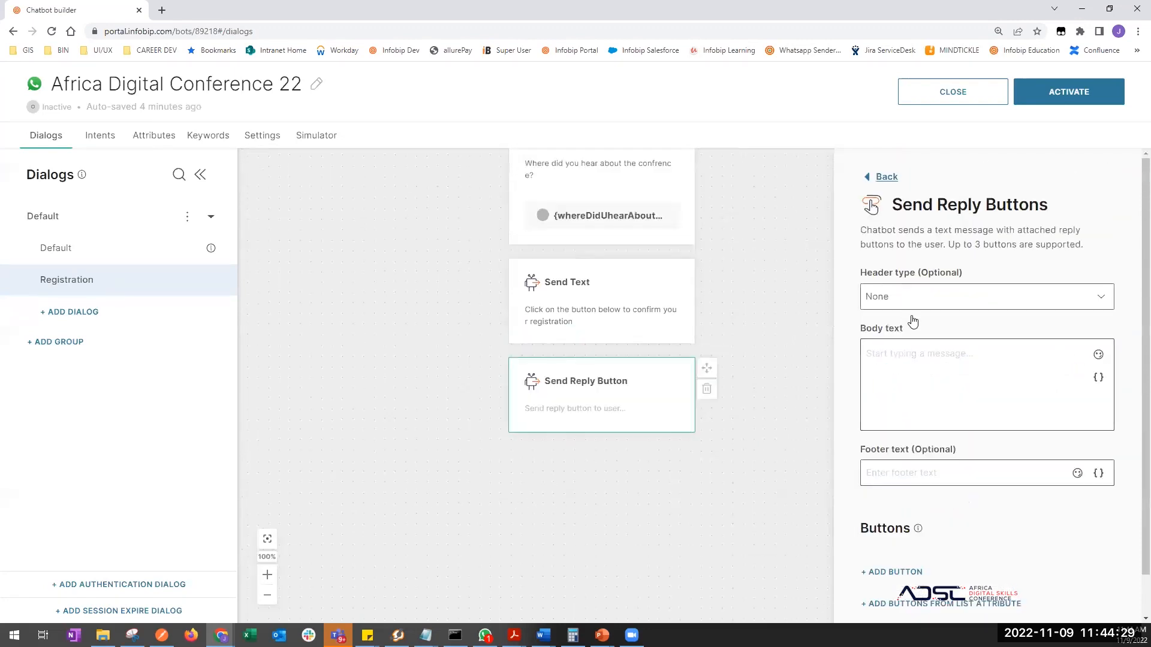
click(915, 366)
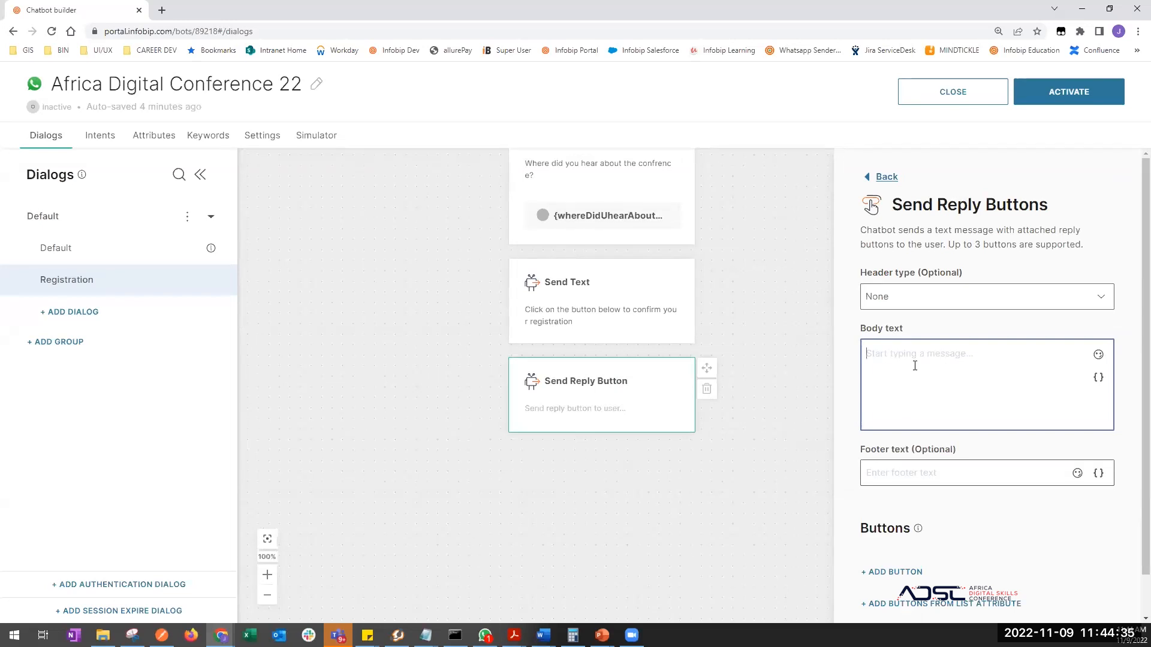
- Move the confirmation sentence into the reply-button body and delete the empty text step
click(593, 298)
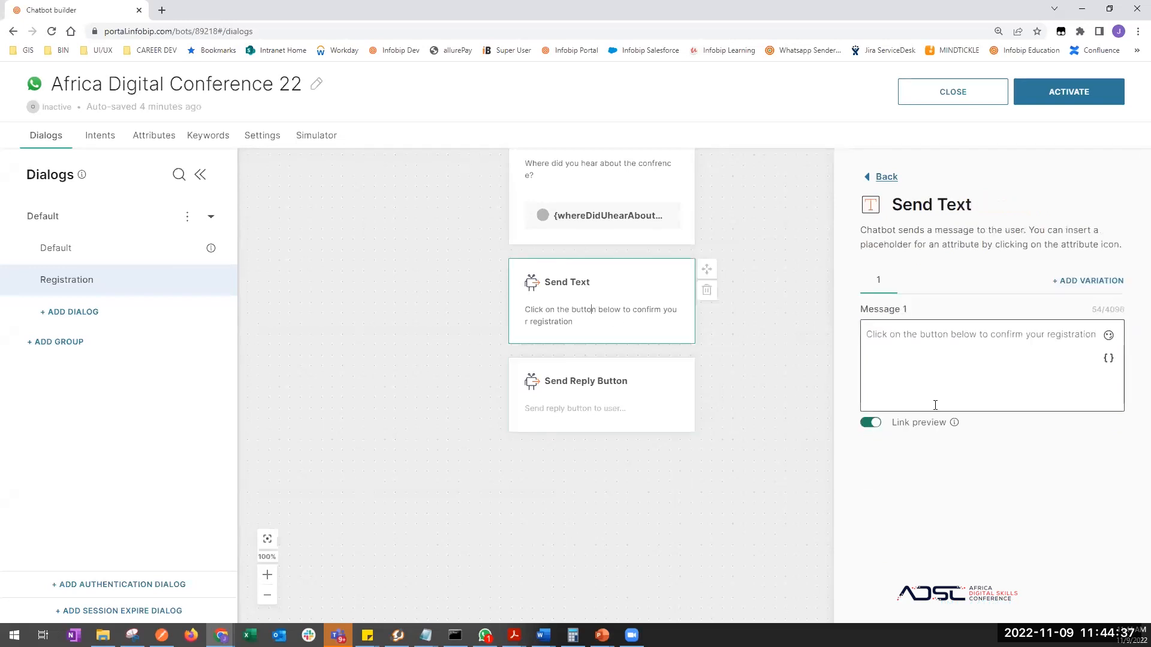
key(ctrl+a)
key(ctrl+c)
key(BackSpace)
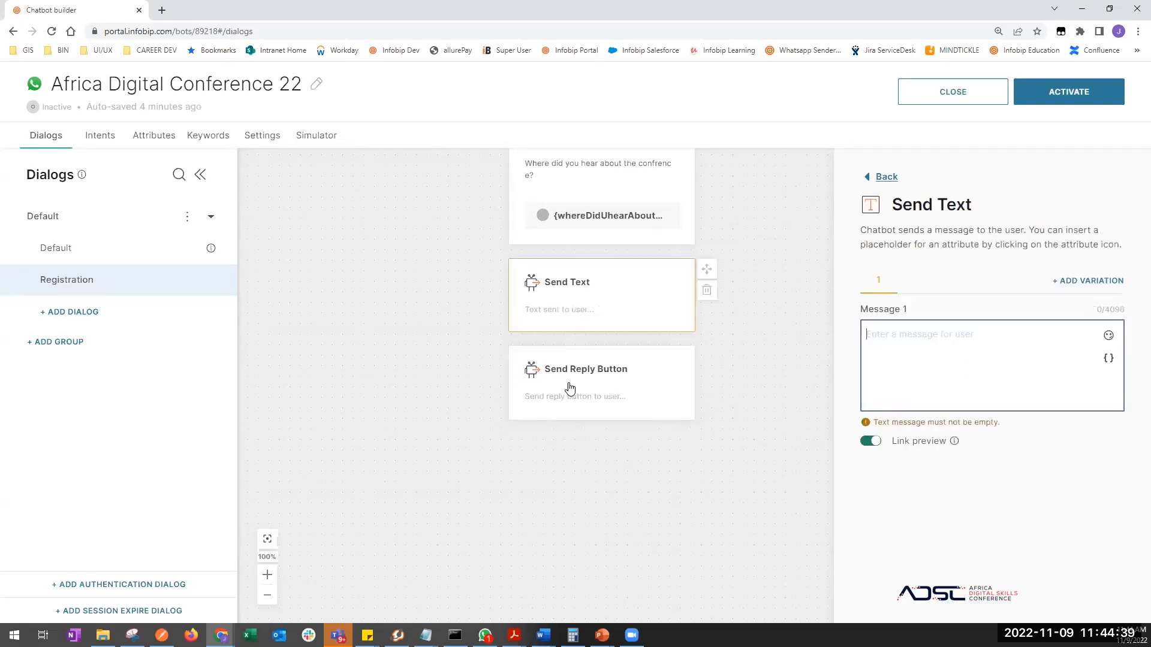
double_click(580, 397)
click(891, 387)
key(ctrl+v)
click(630, 318)
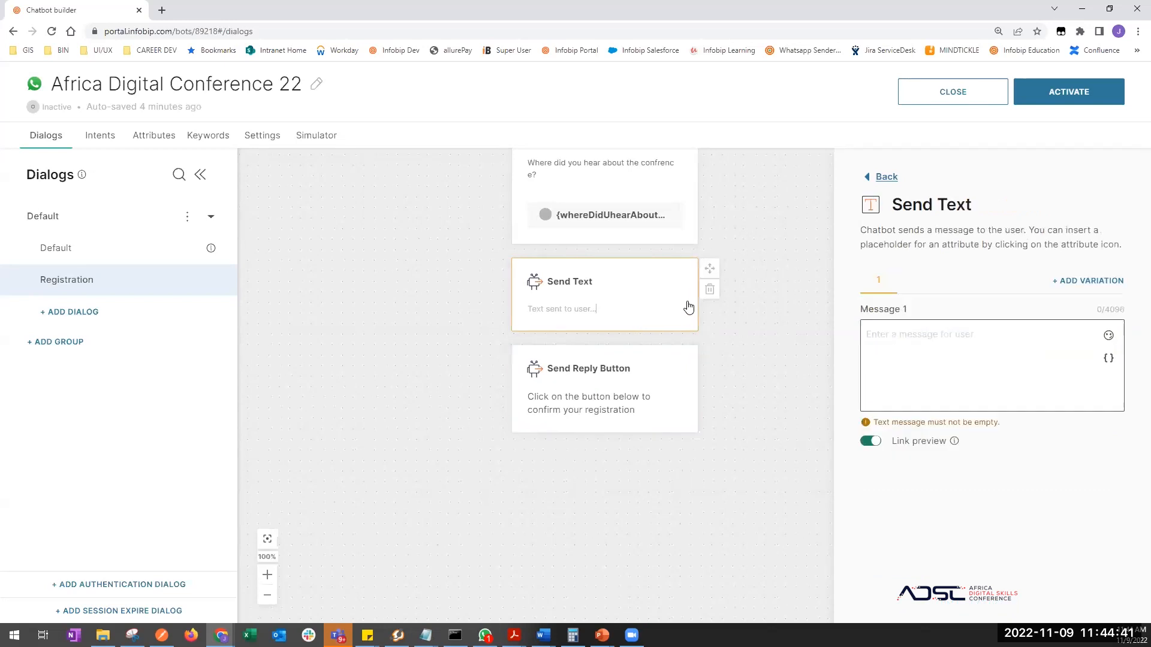
click(709, 289)
click(818, 404)
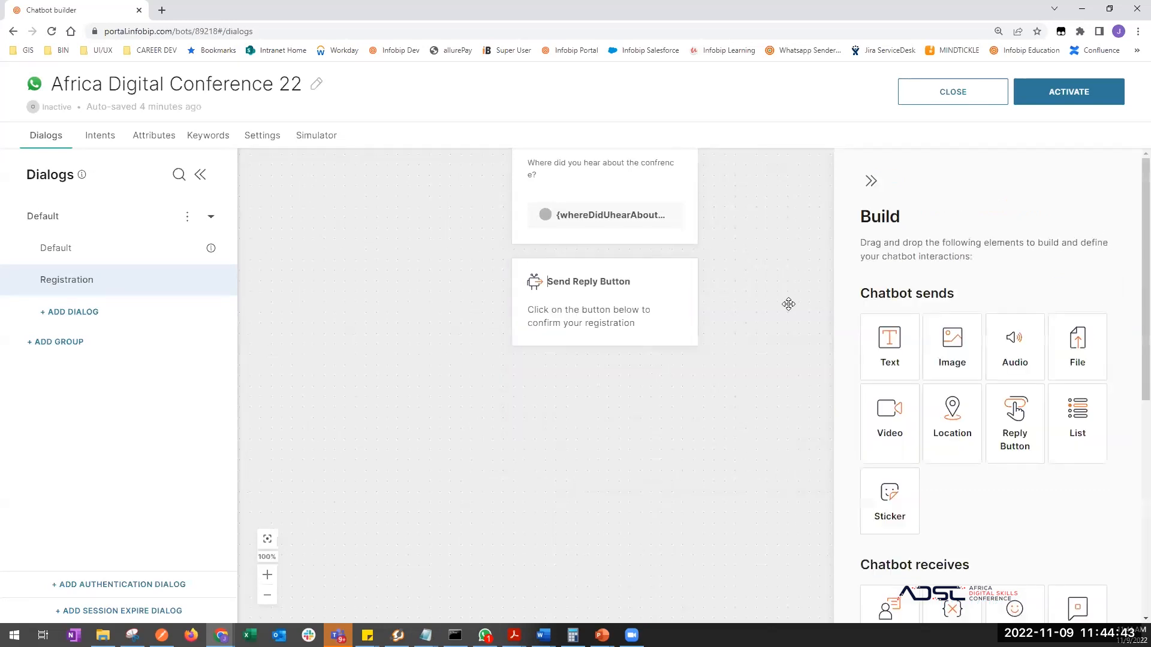
scroll(907, 480, down, 1)
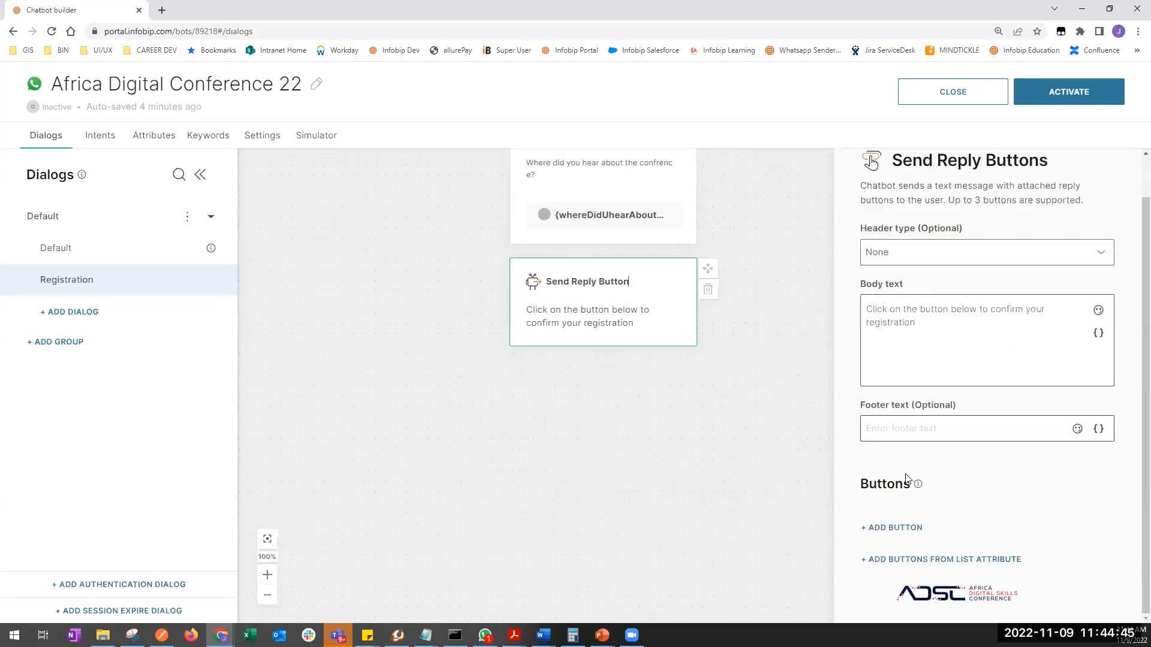
- Add a reply button titled Confirm with postback 1
click(903, 523)
click(527, 313)
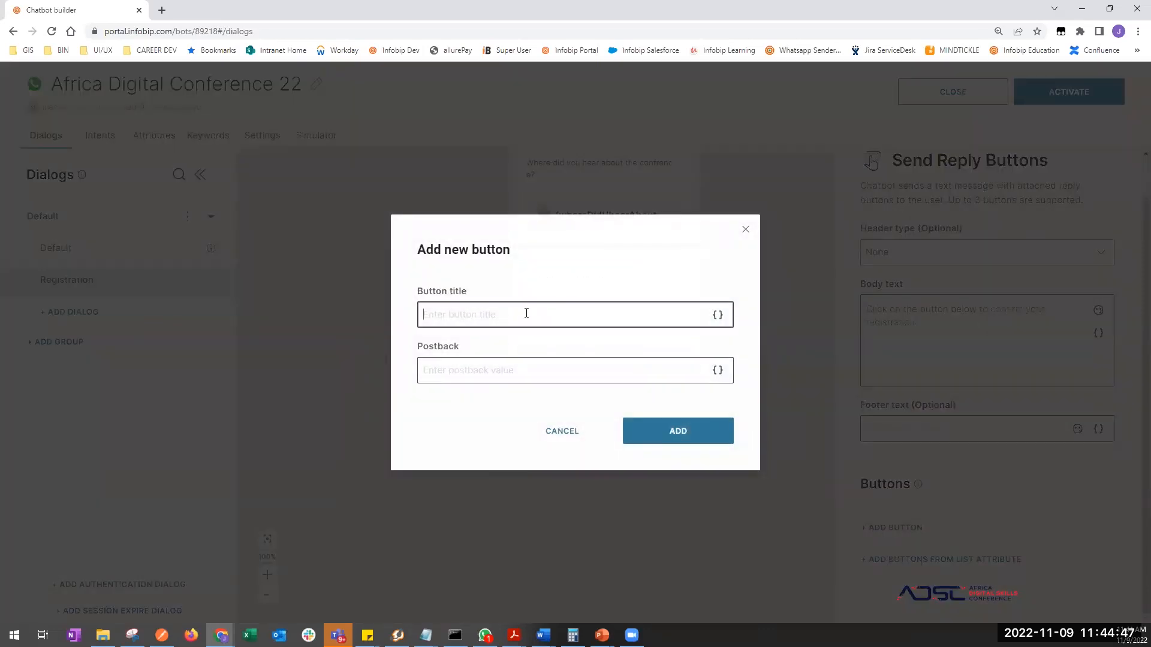
text(Confirm)
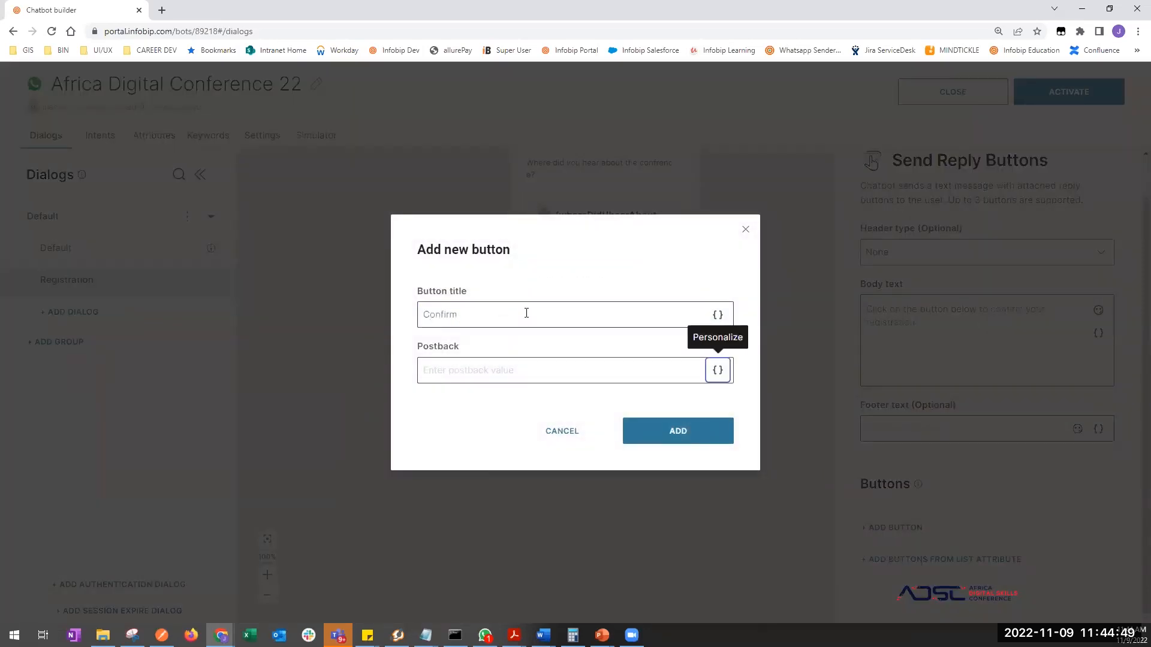
click(492, 368)
text(1)
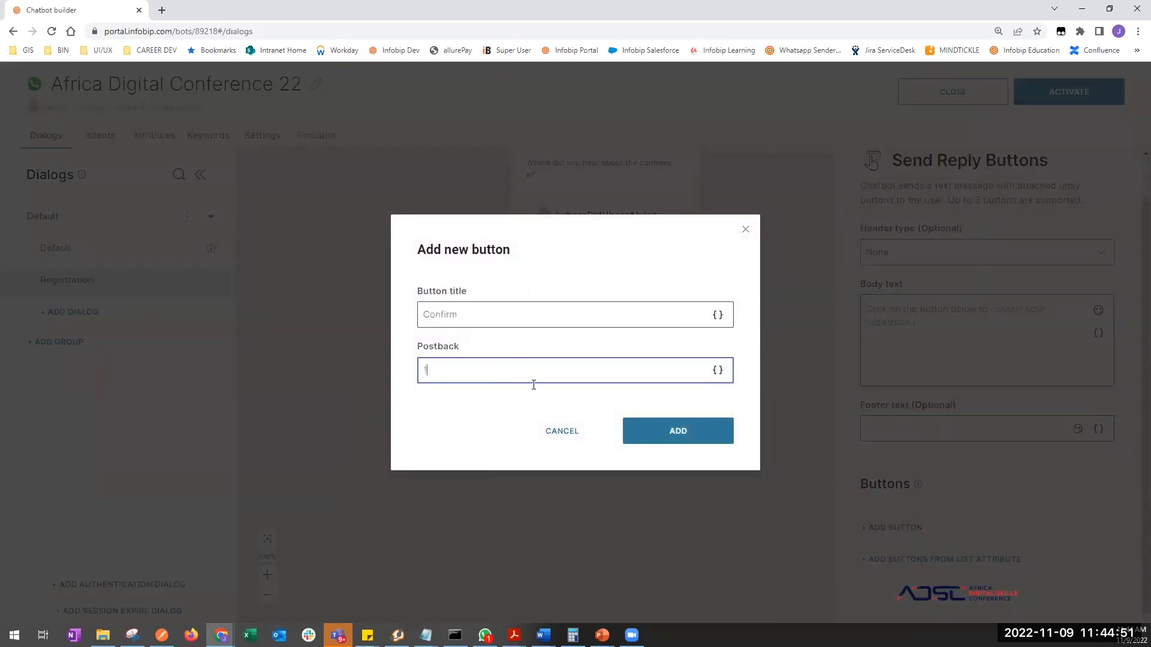
click(684, 435)
scroll(890, 473, down, 1)
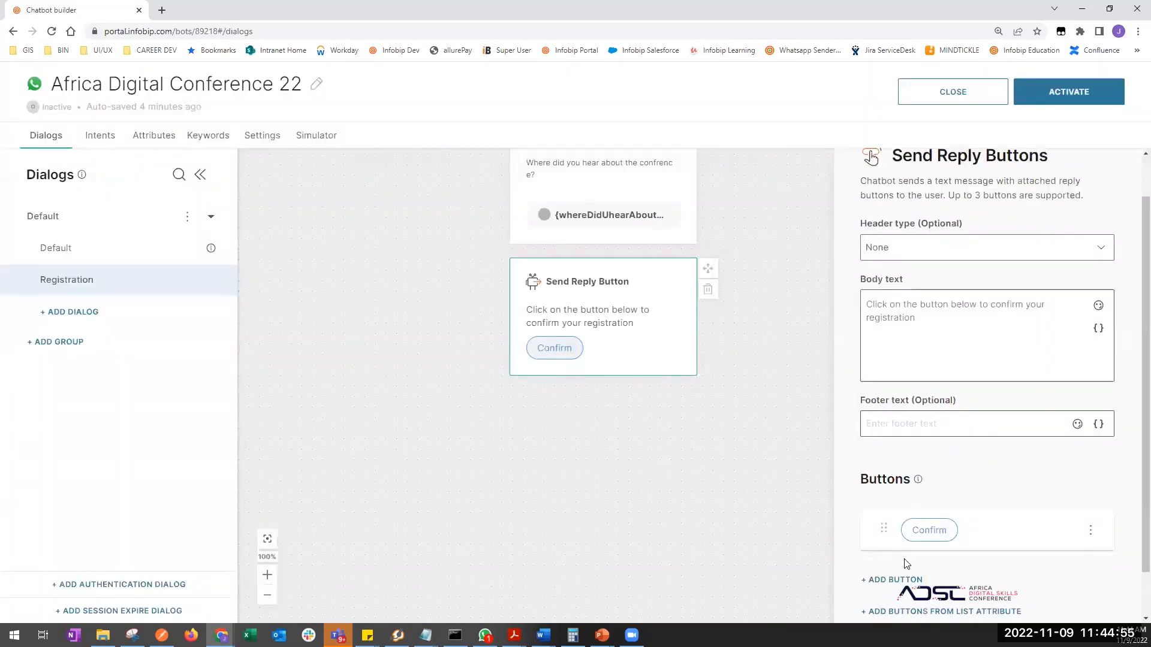
- Add a second reply button titled Cancle with postback 2
click(869, 528)
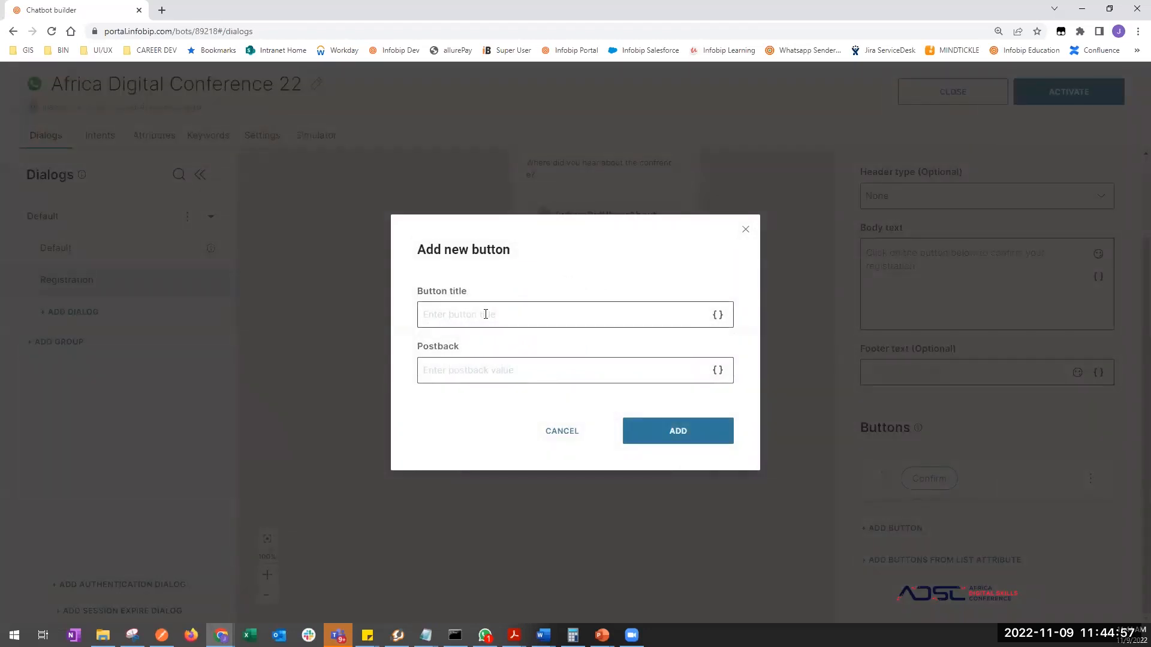
click(485, 313)
text(C)
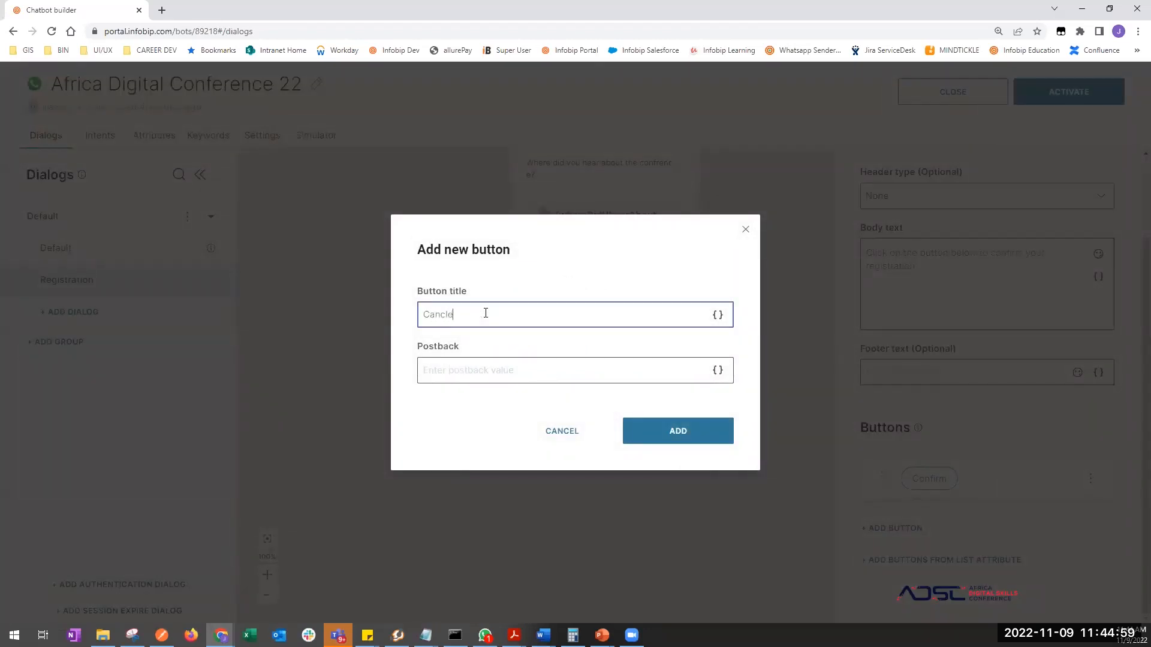
text(ancle)
click(487, 371)
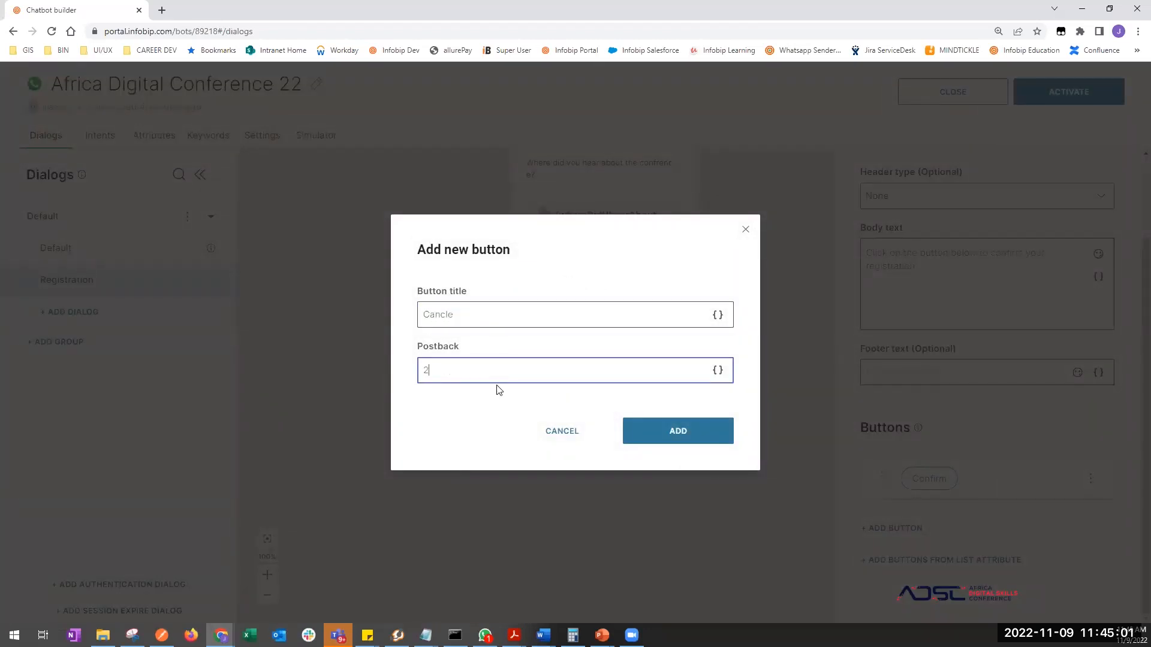
click(673, 429)
click(748, 512)
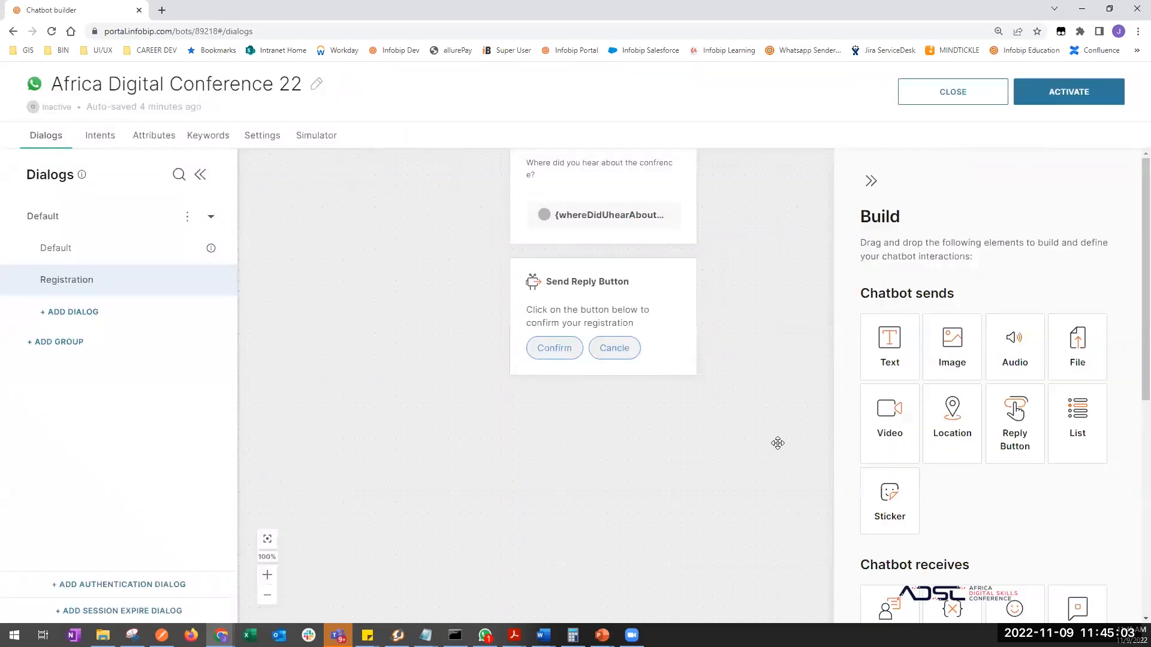
- Add a User Input step below the Confirm/Cancle buttons, mapped to keywords 1 and 2
scroll(725, 411, up, 3)
scroll(743, 414, up, 2)
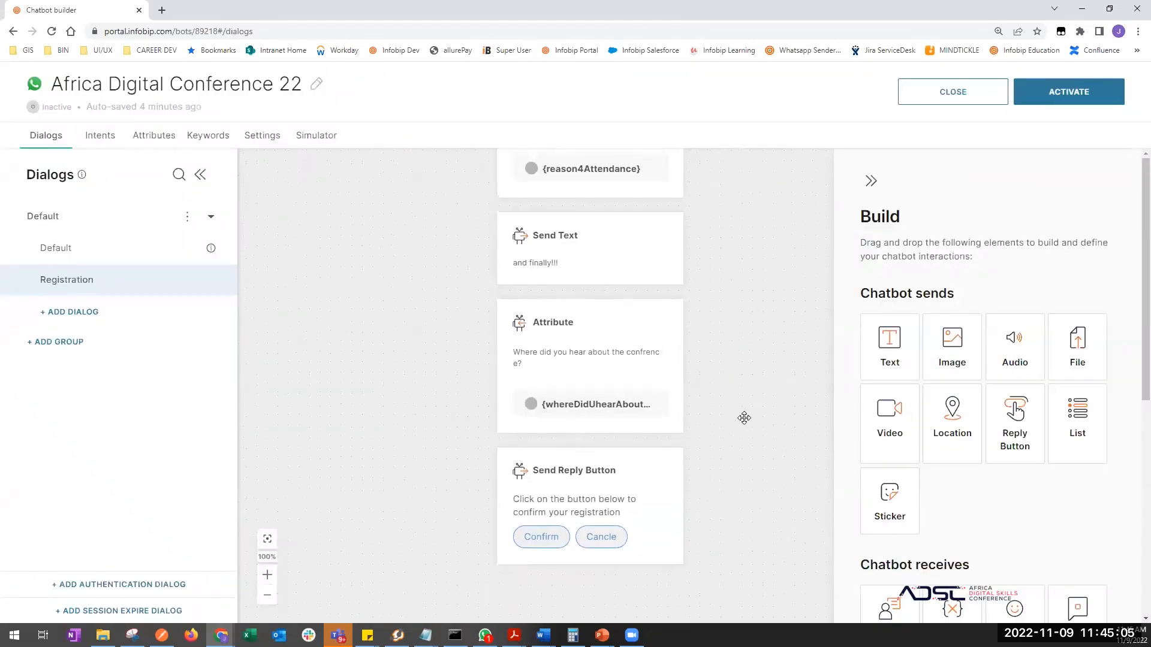
scroll(738, 359, down, 5)
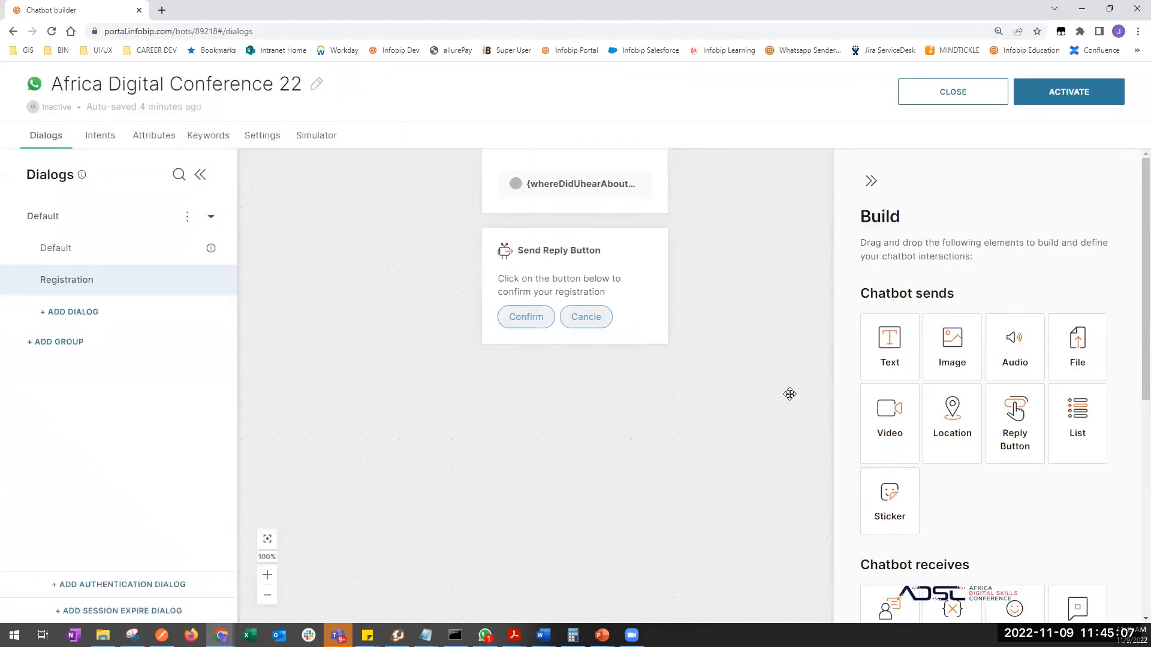
scroll(963, 423, down, 5)
drag(889, 338, 563, 418)
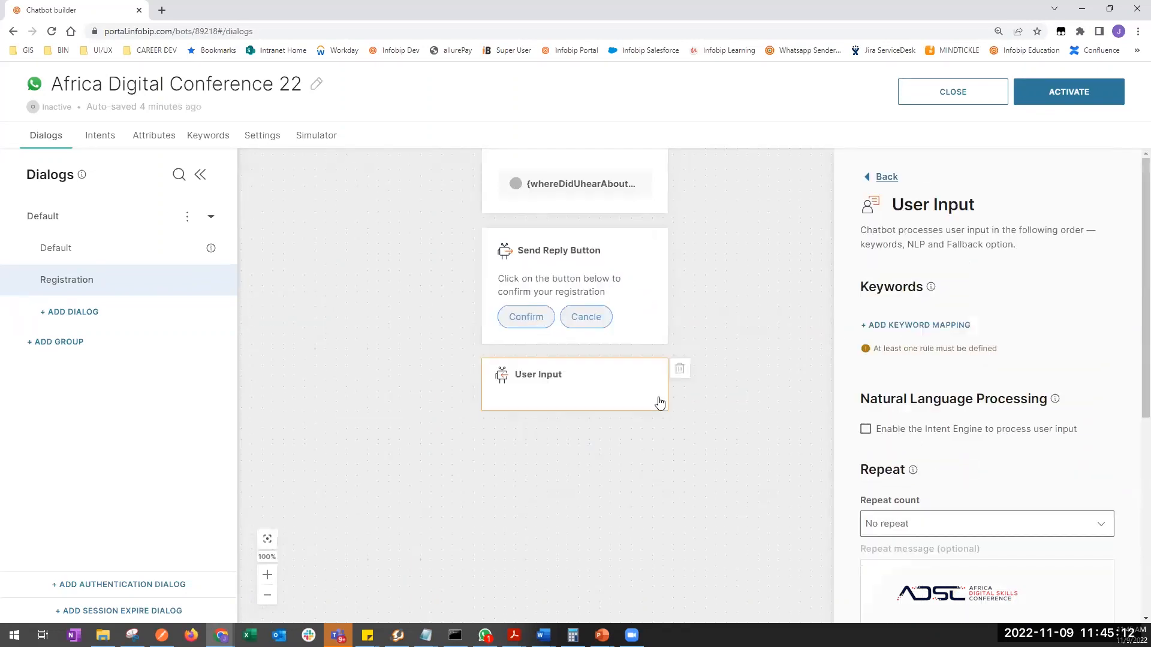
click(902, 326)
click(901, 351)
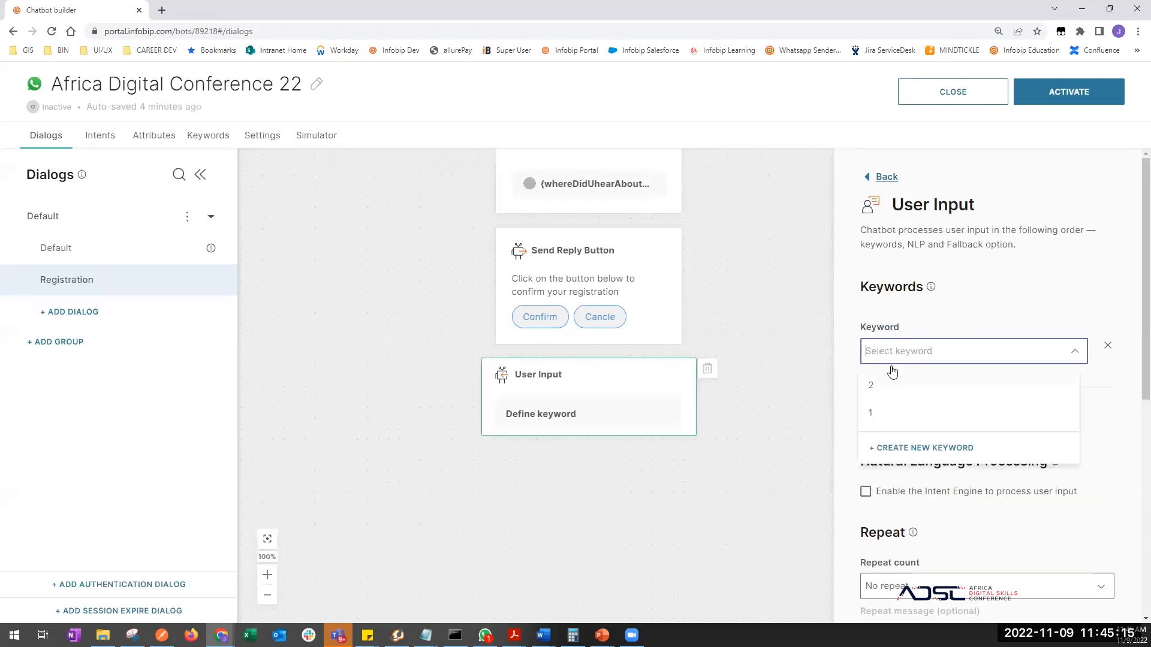
click(874, 417)
click(916, 405)
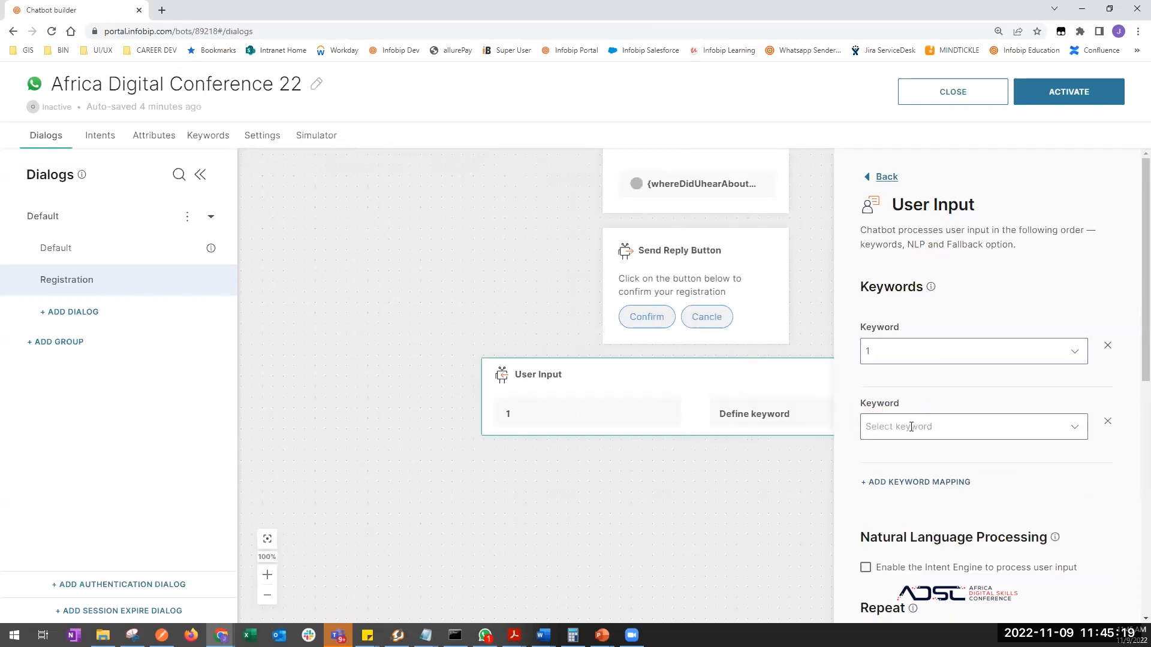
click(902, 427)
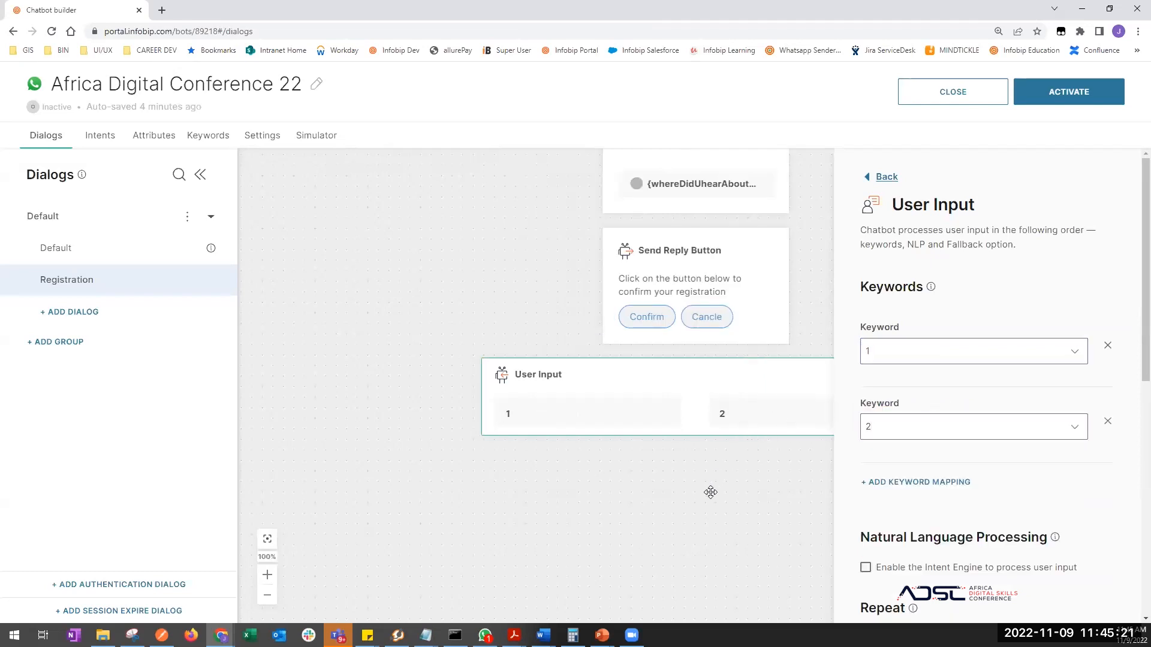
drag(596, 460, 451, 415)
- Under reply option 1, add a Text message: 'Thank you for your confirmation, your registration has been recieved and an email will be sent to you soon.'
scroll(915, 534, down, 3)
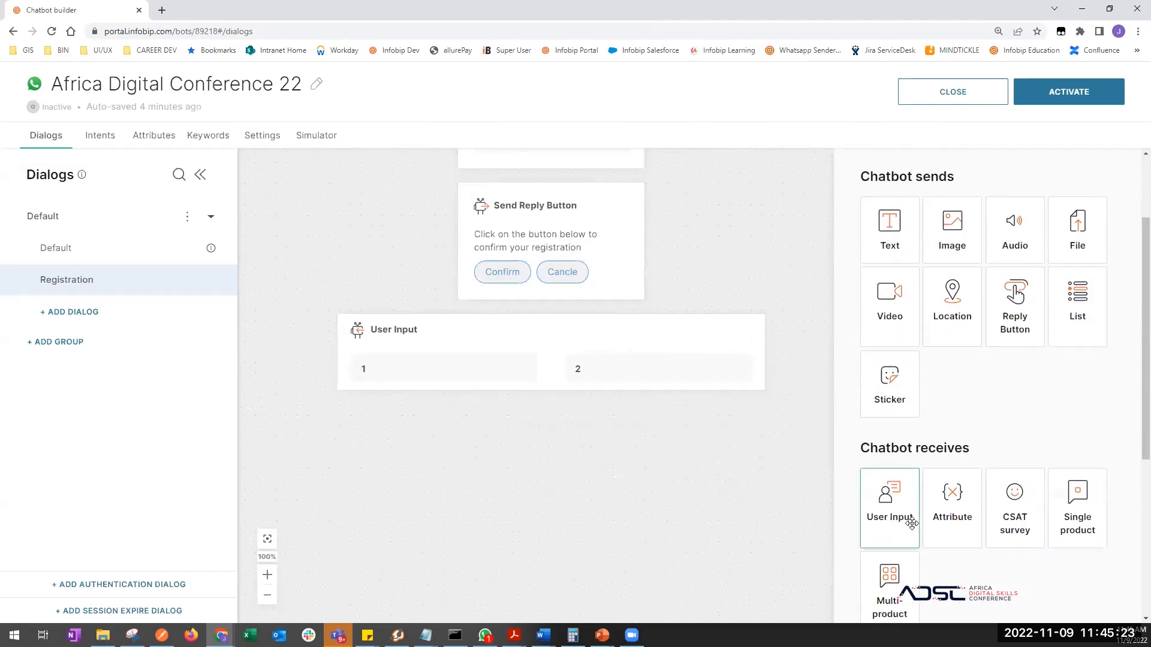
drag(444, 309, 479, 355)
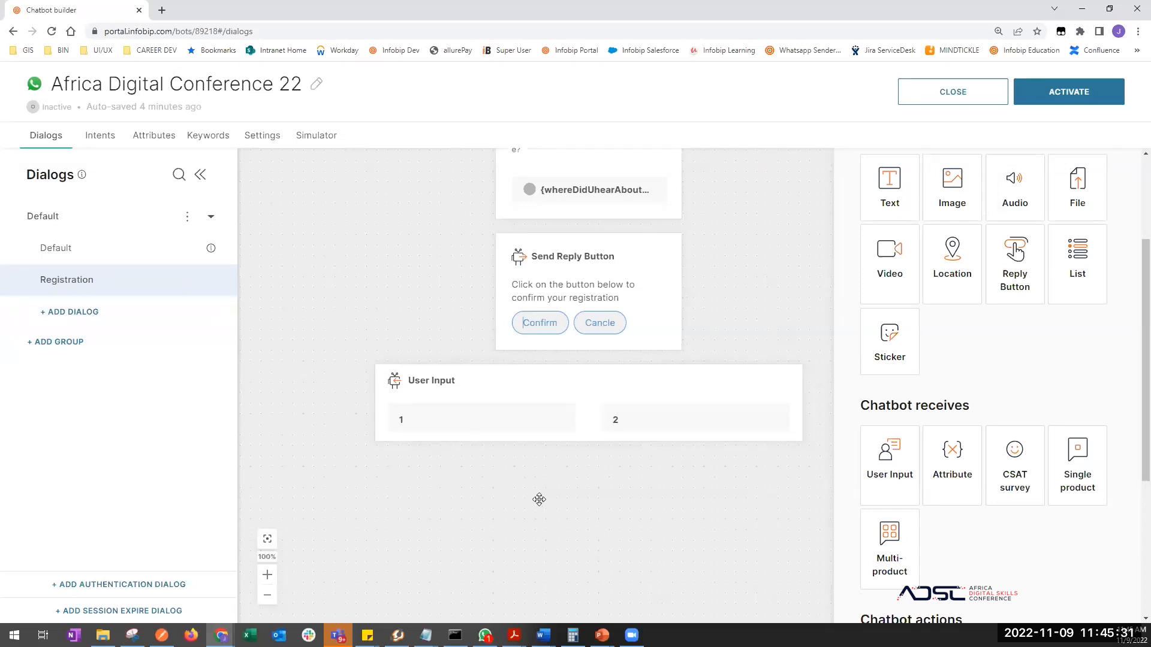
drag(893, 179, 455, 402)
click(926, 352)
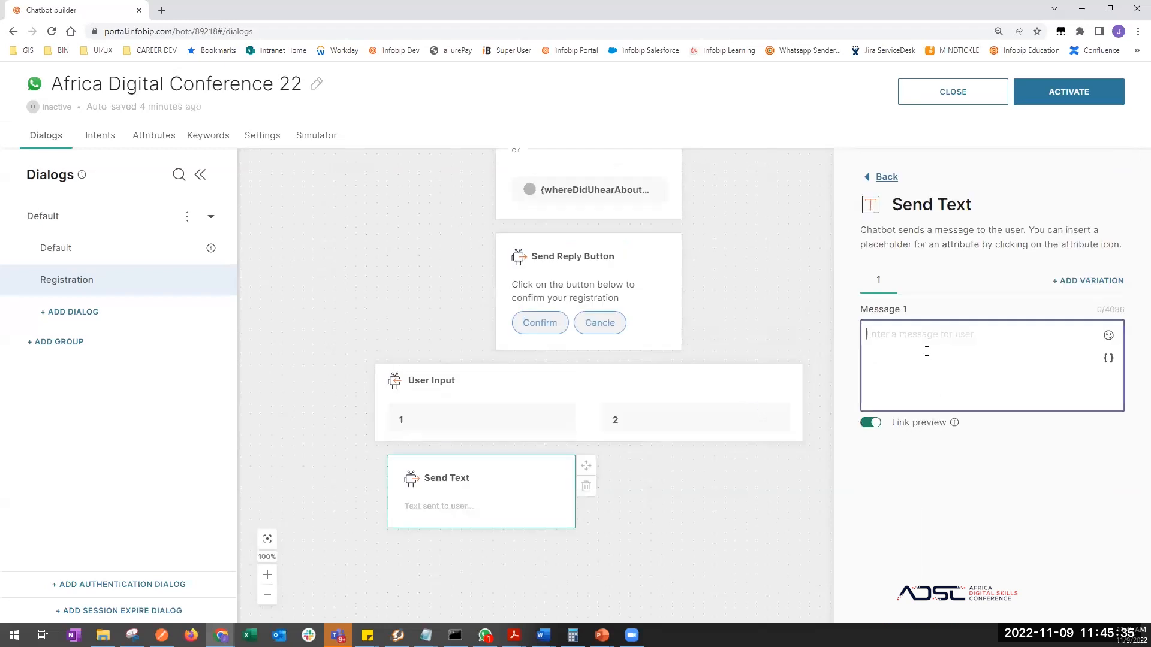
text(Thank you for your confirmation)
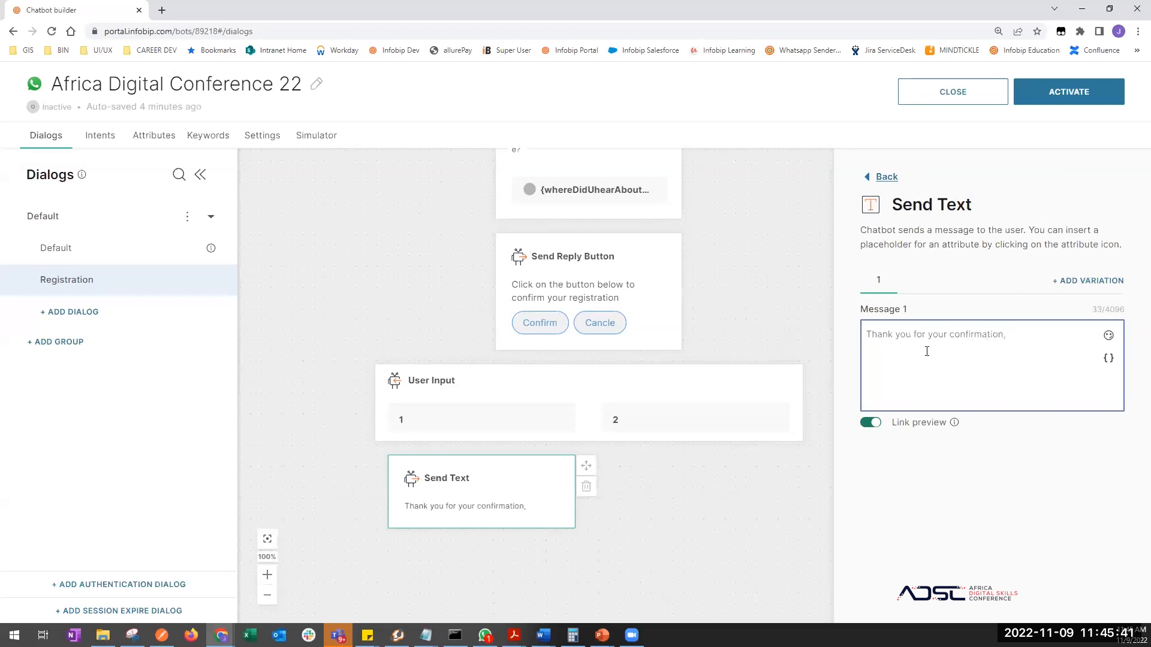
text(, your registration has b)
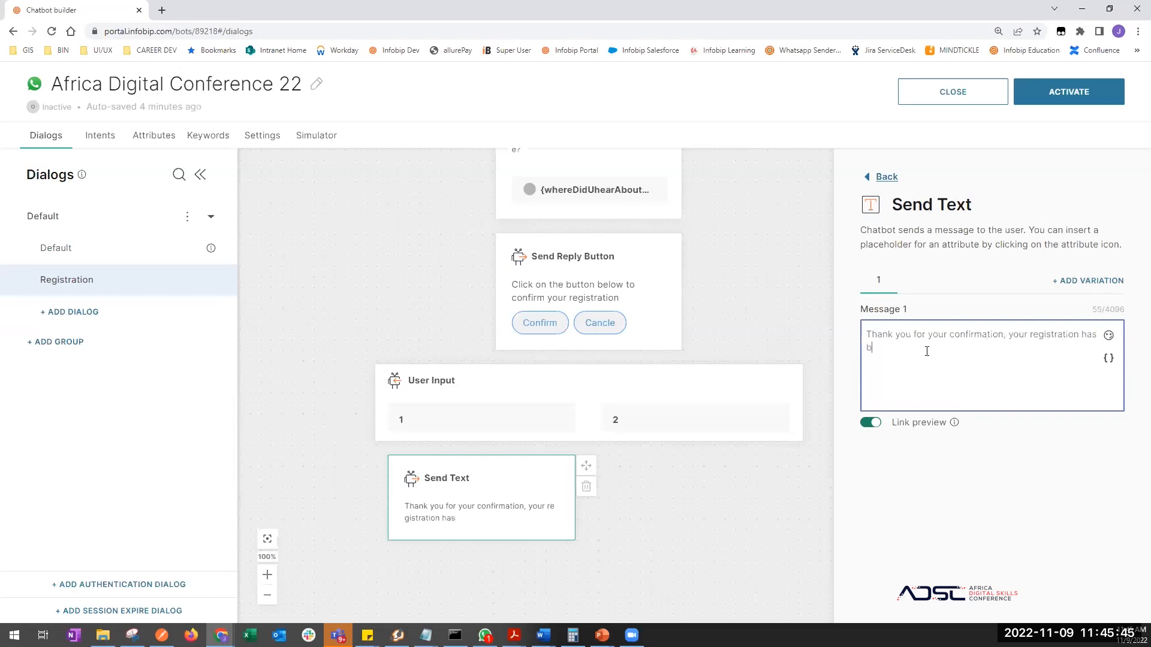
text(een recieve)
key(BackSpace)
text(and an em)
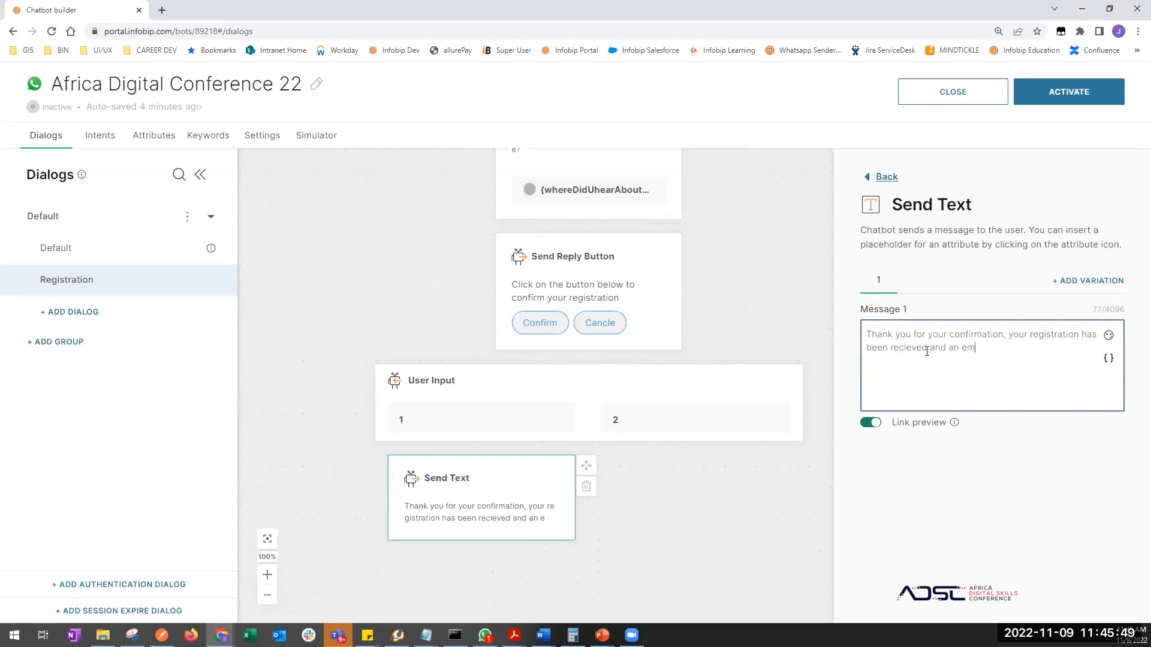
text(ail will be sent to you soon.)
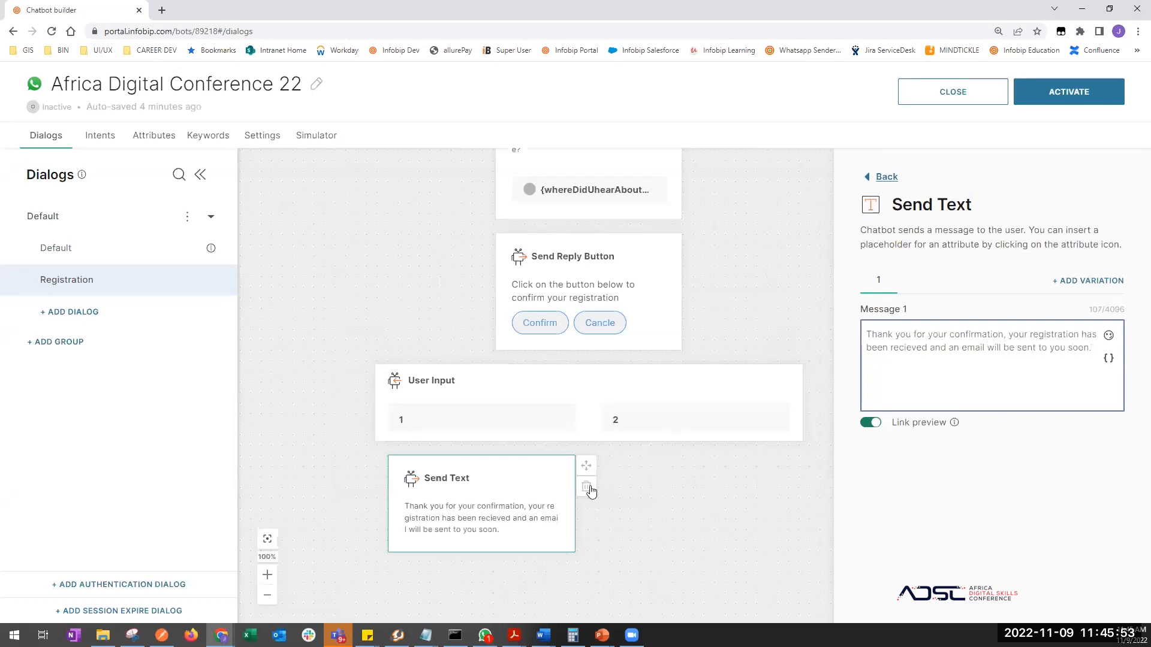
click(647, 539)
scroll(539, 471, down, 1)
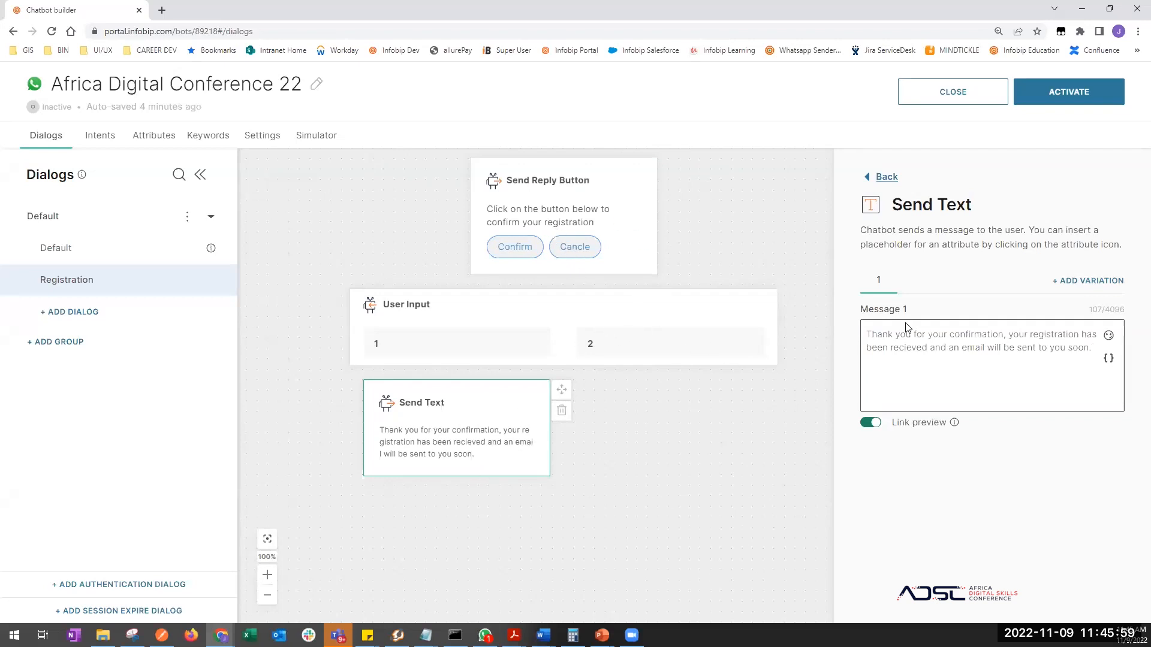
- Under reply option 2, add a Text message: 'YOur application has been cancelled. Send hi to start again.'
click(880, 177)
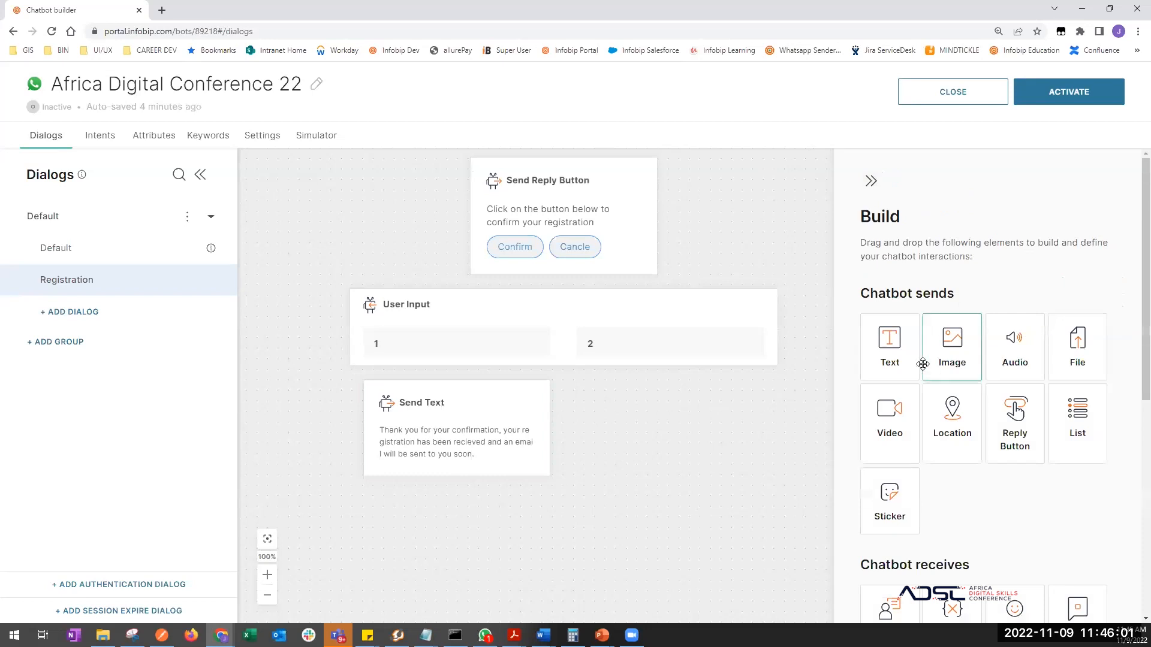
drag(889, 351, 636, 366)
click(901, 333)
text(Sor)
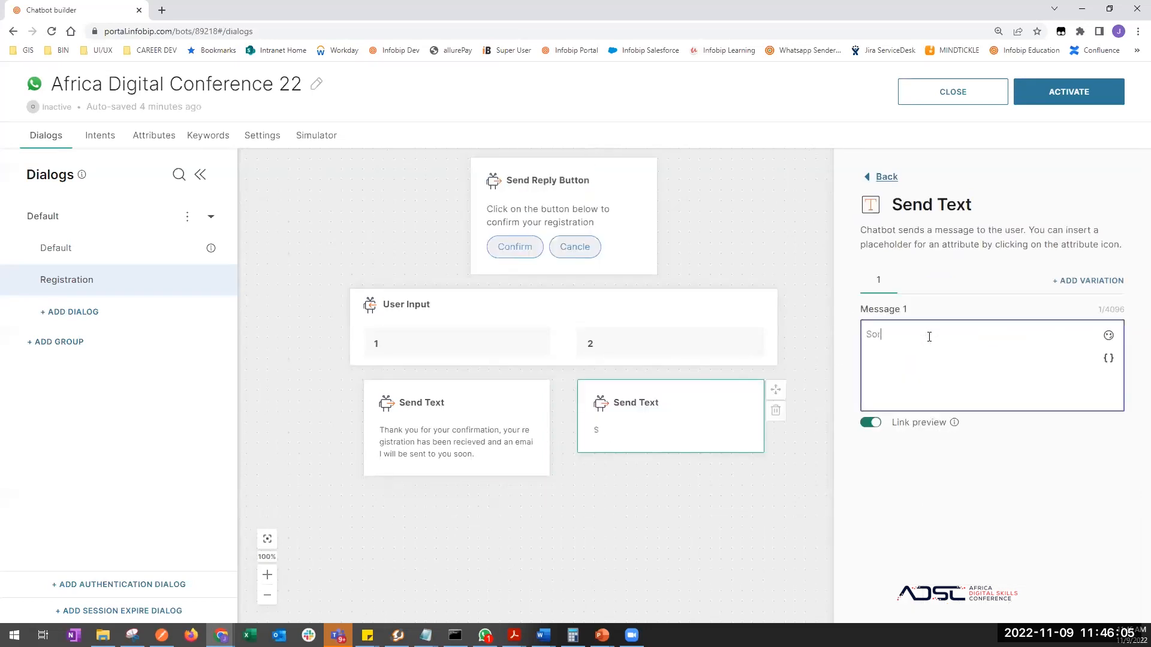
text(ry@@)
key(BackSpace)
key(BackSpace)
key(BackSpace)
key(BackSpace)
key(BackSpace)
text(Y)
key(BackSpace)
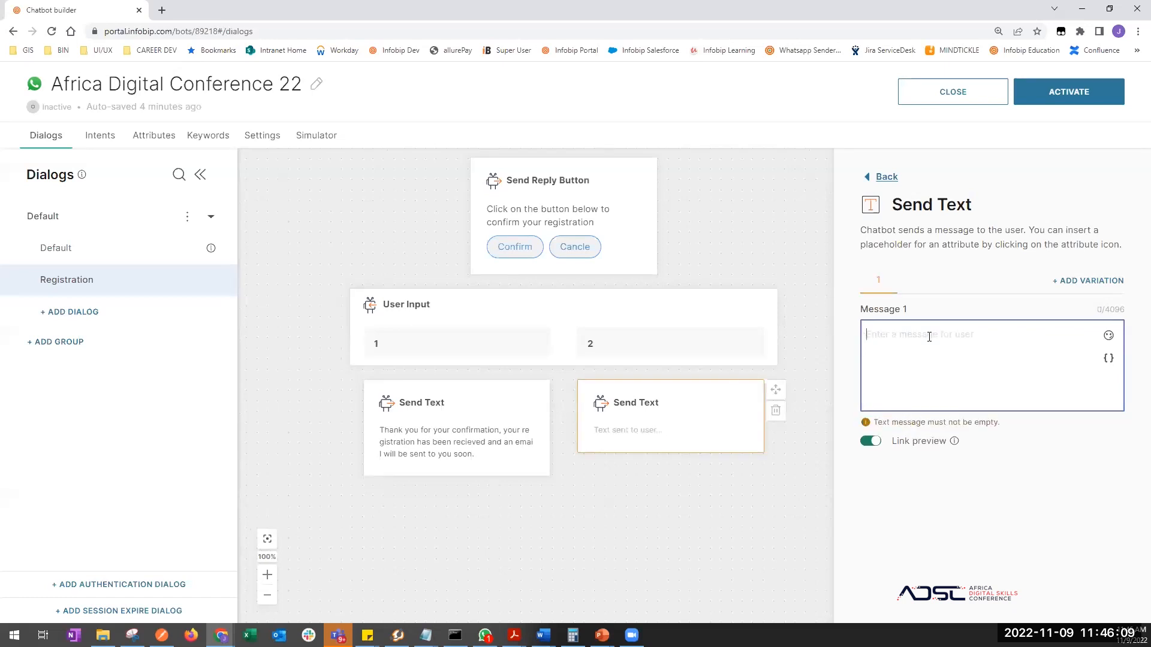
text(YOur applica)
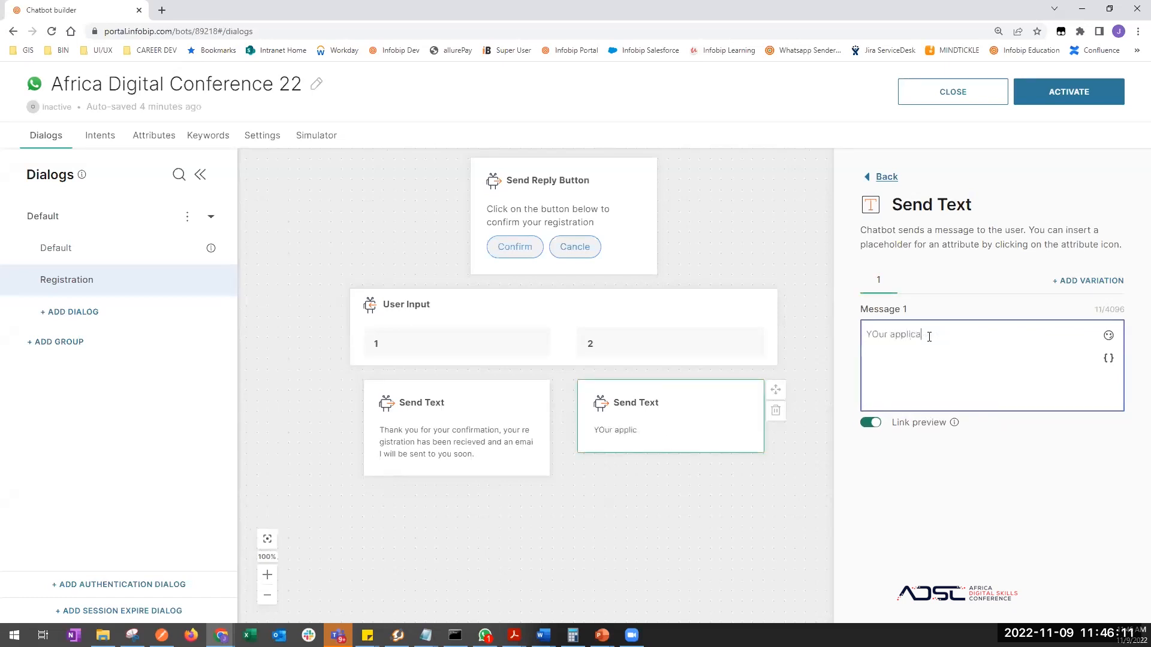
text(tion has been cancelled.)
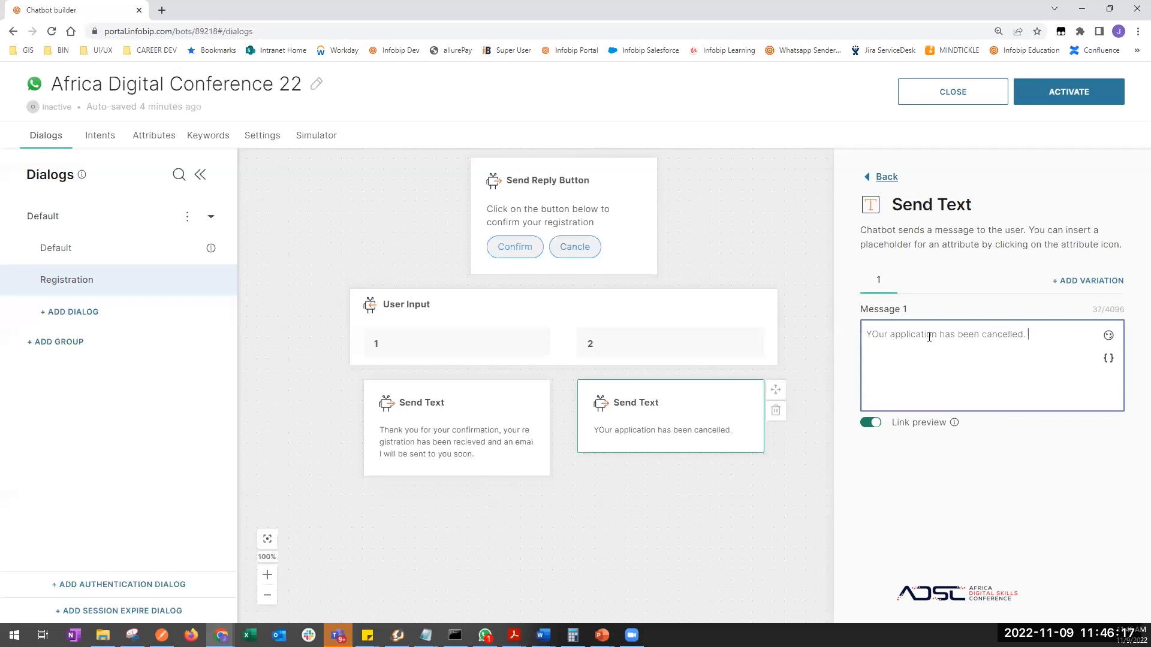
text(Send hi )
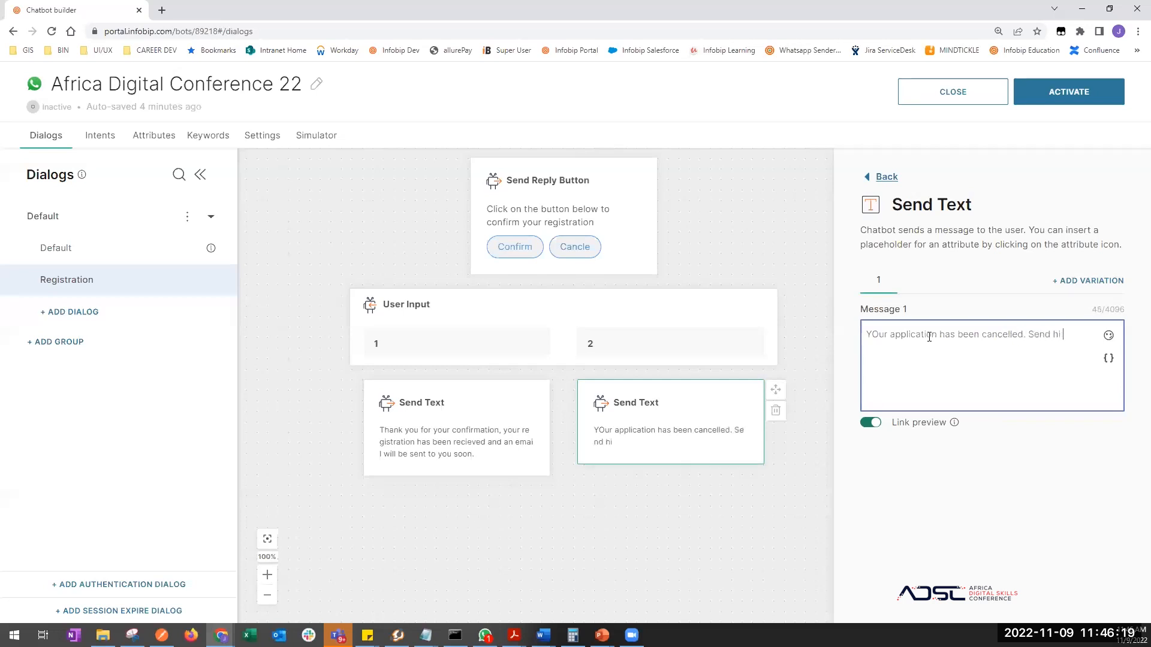
text(to start again.)
click(315, 327)
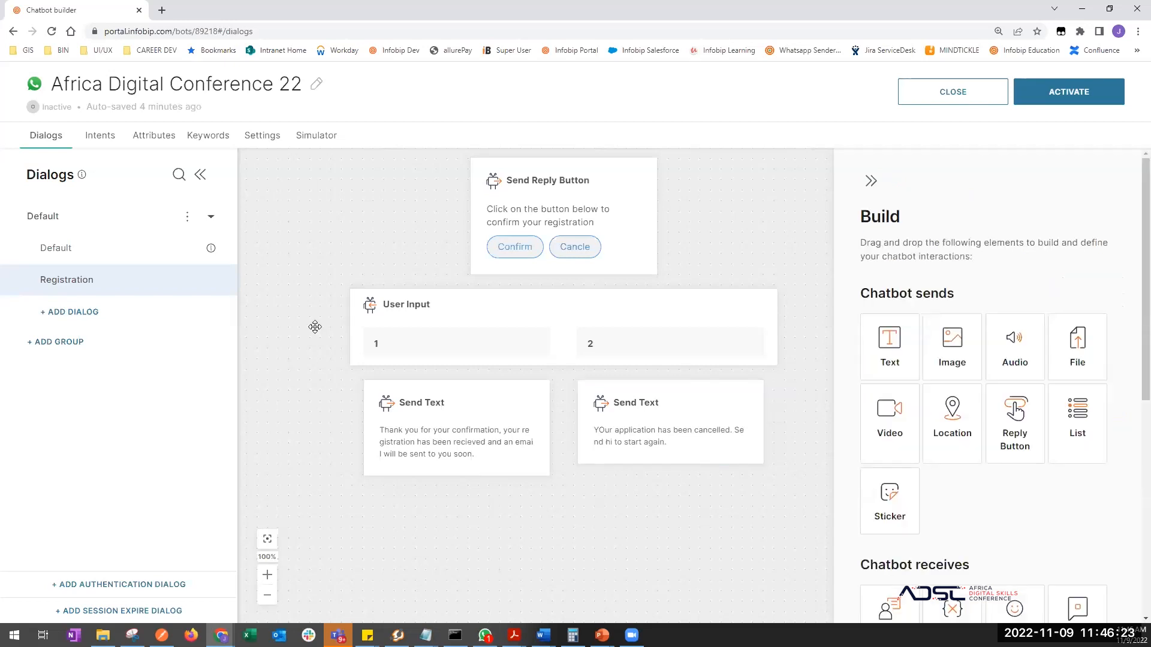
- Scroll back up through the finished Registration dialog nodes, then go to the Simulator
scroll(366, 333, up, 3)
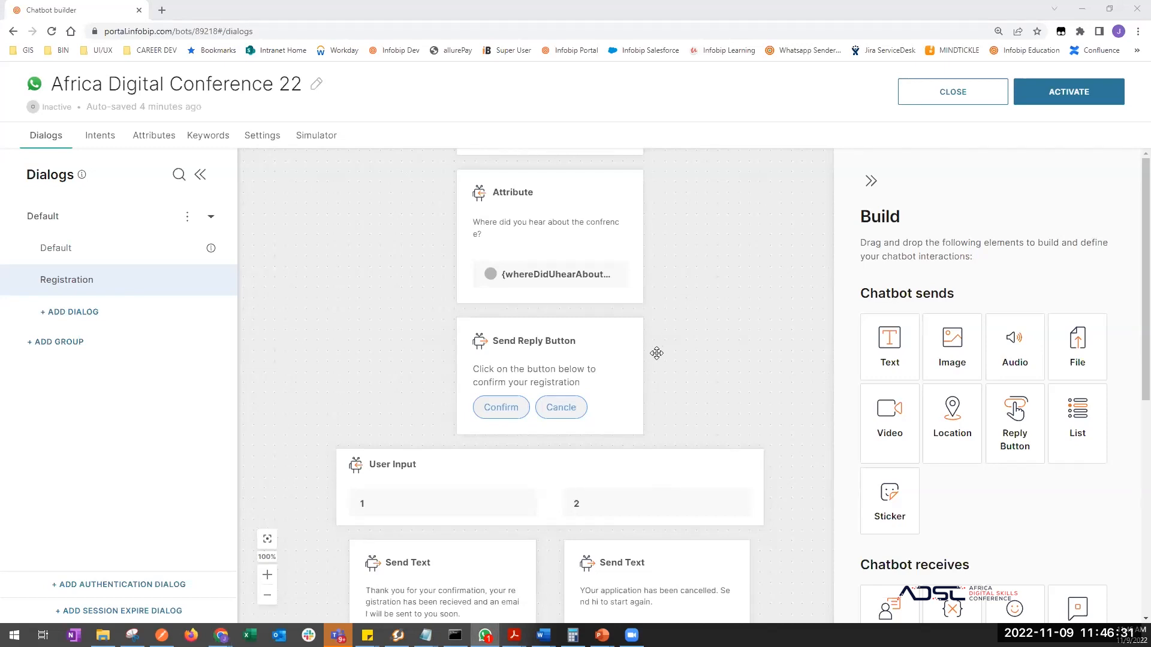
drag(688, 408, 707, 246)
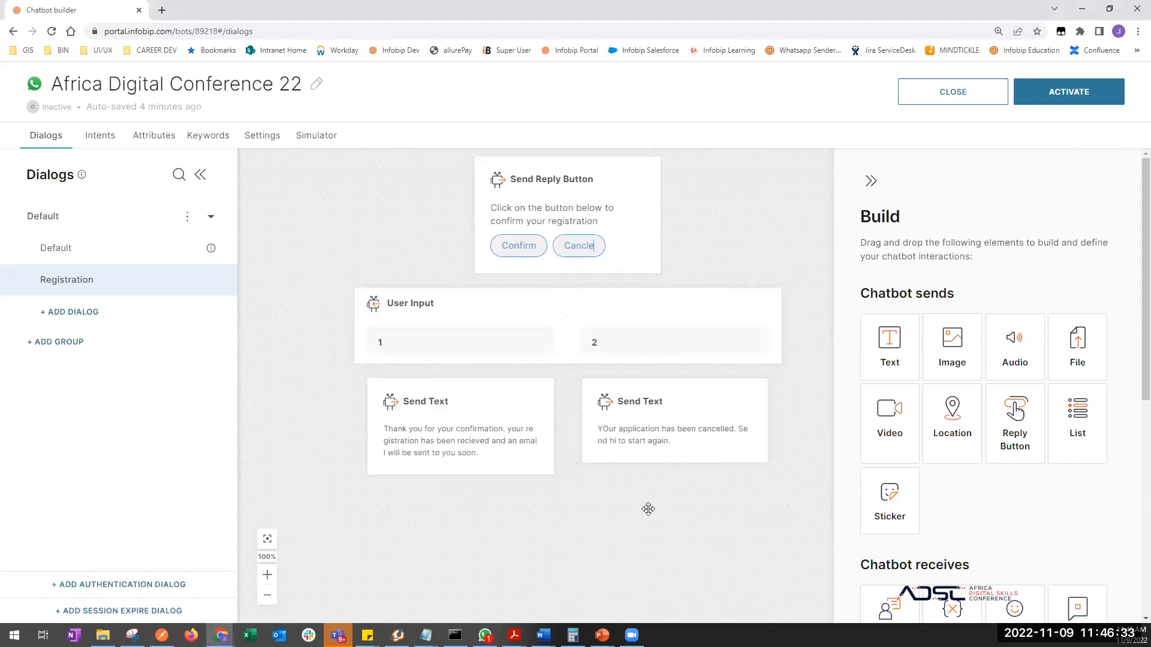
drag(648, 509, 656, 471)
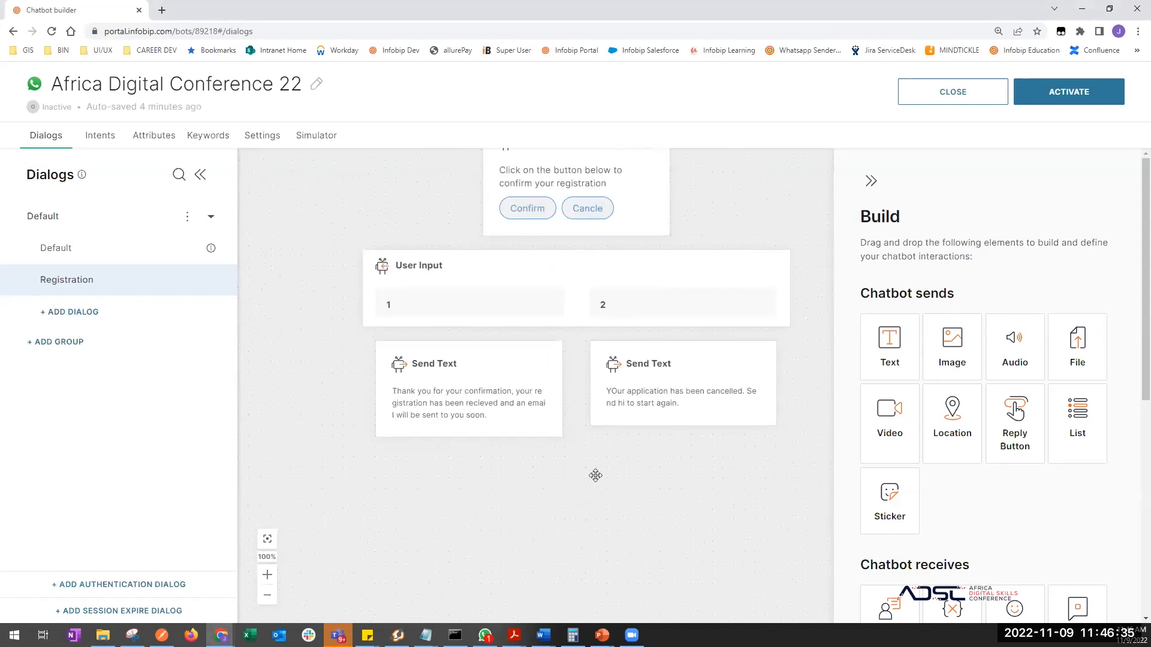
scroll(596, 475, down, 2)
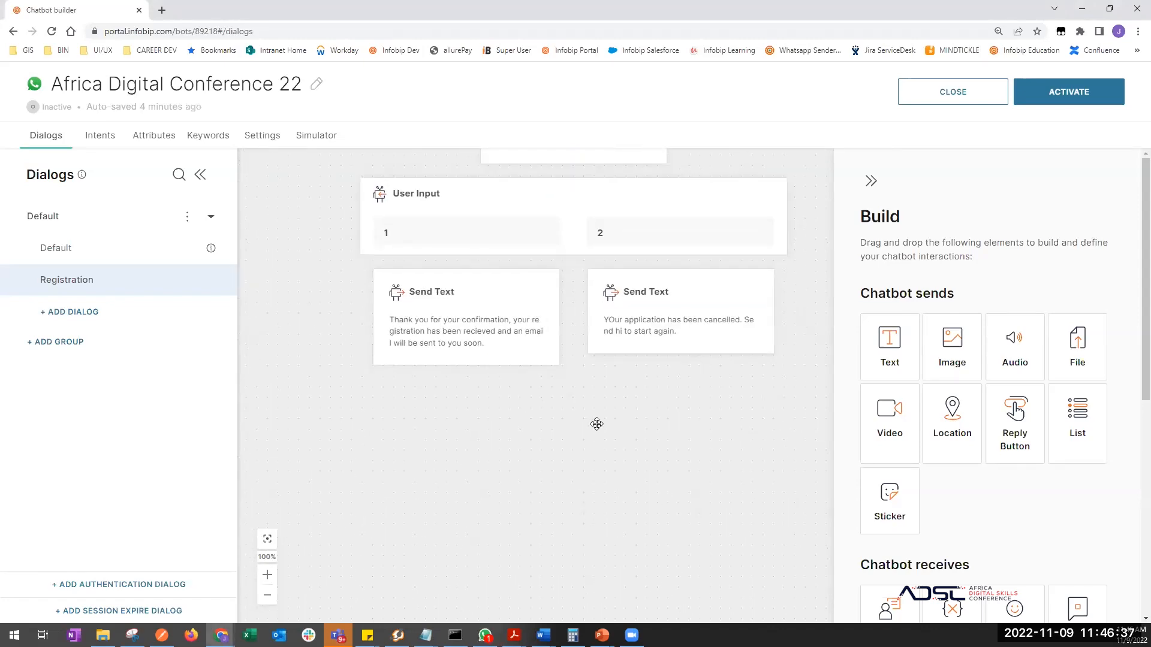
scroll(709, 298, up, 4)
scroll(737, 234, up, 12)
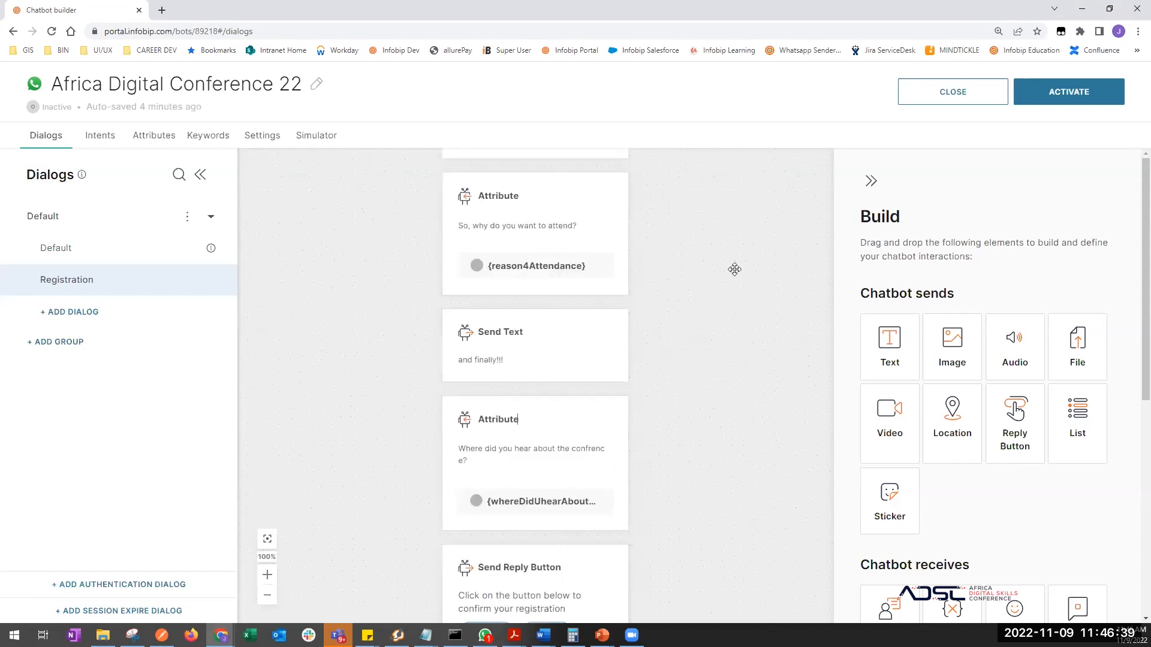
scroll(740, 239, up, 4)
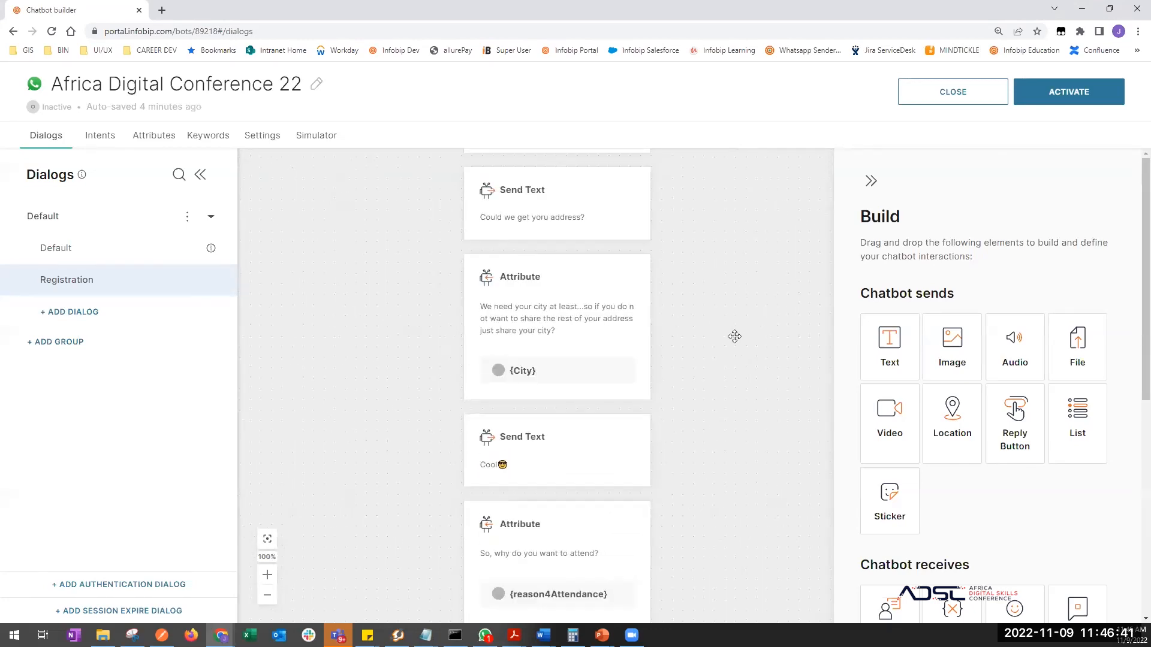
scroll(743, 343, up, 1)
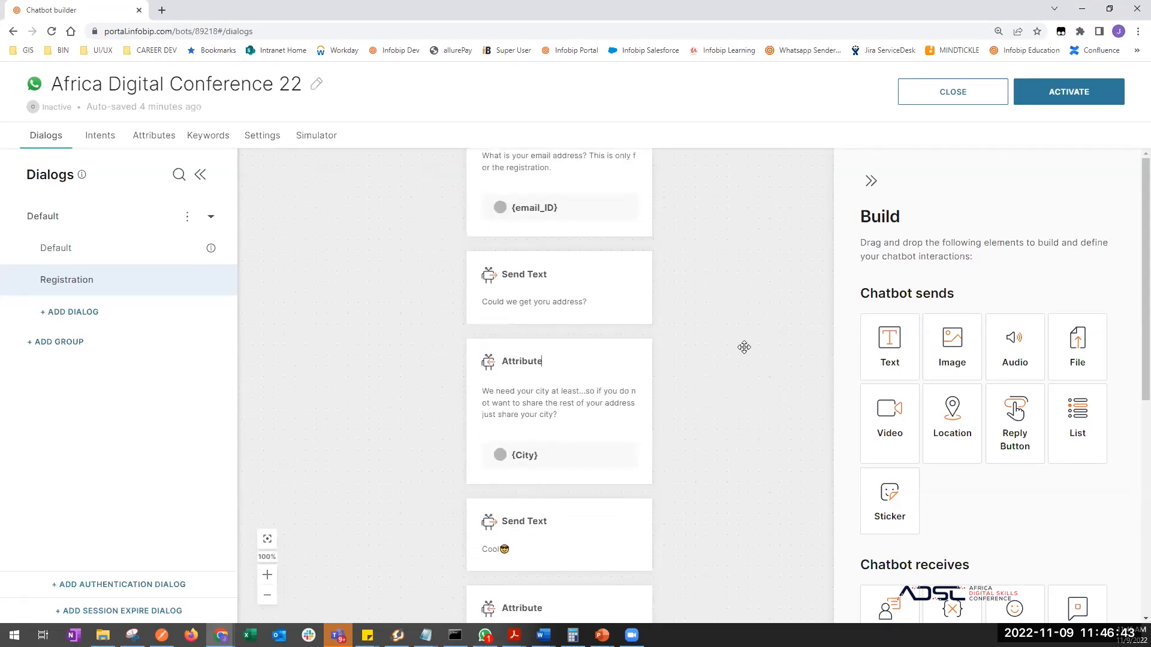
scroll(729, 420, up, 5)
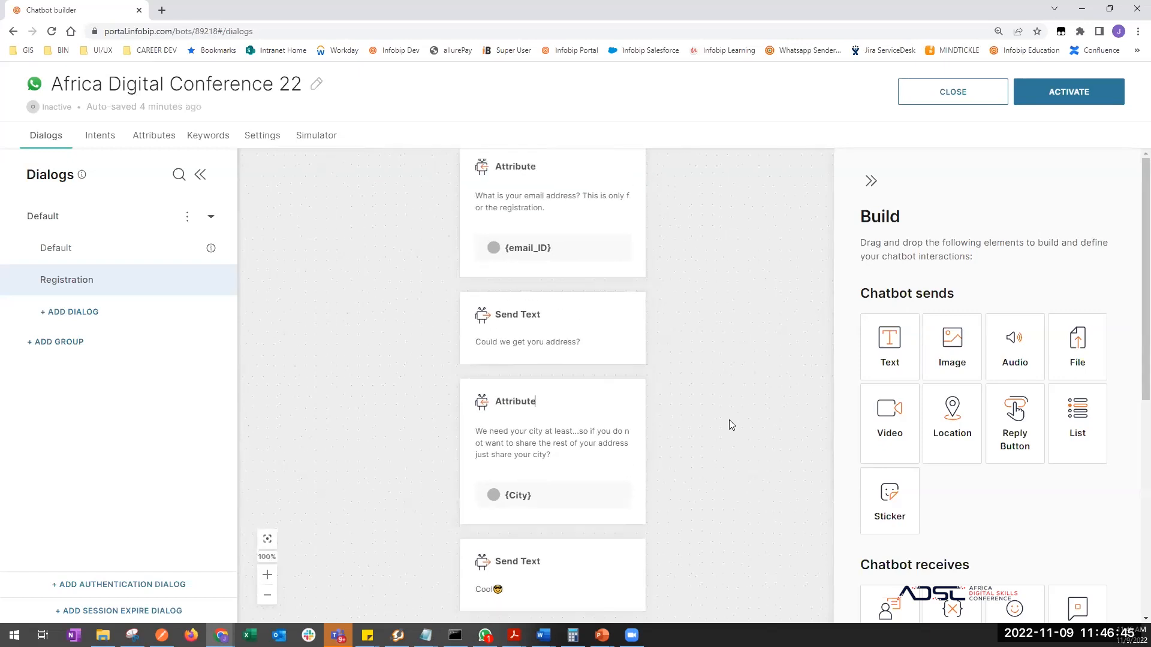
scroll(712, 427, up, 8)
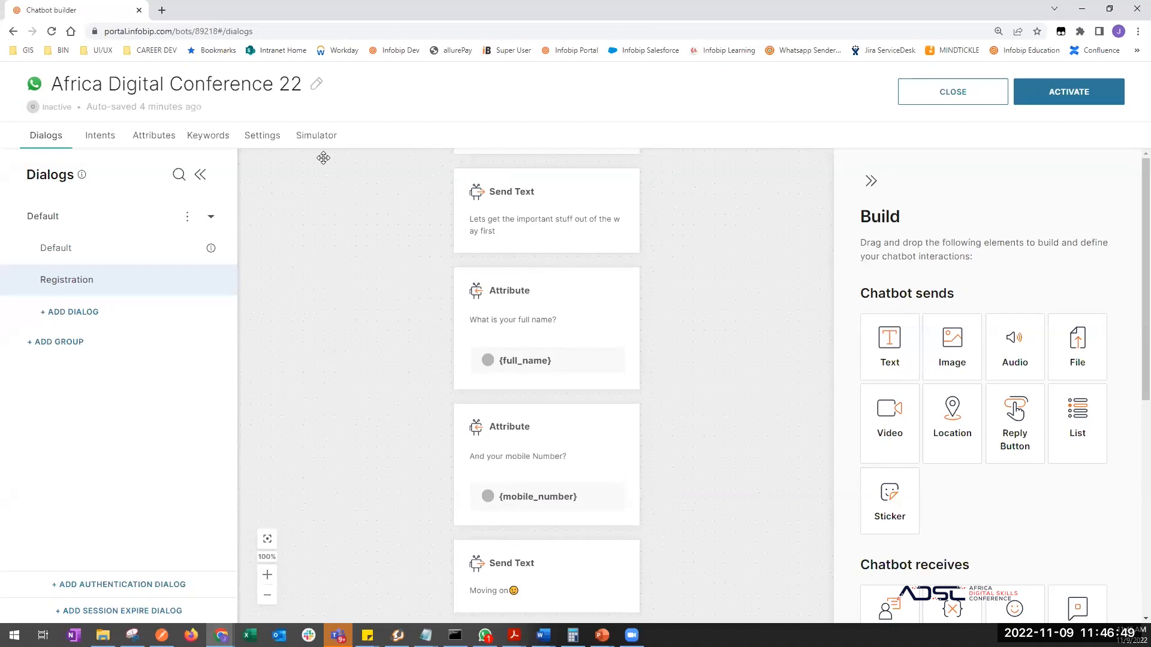
click(318, 136)
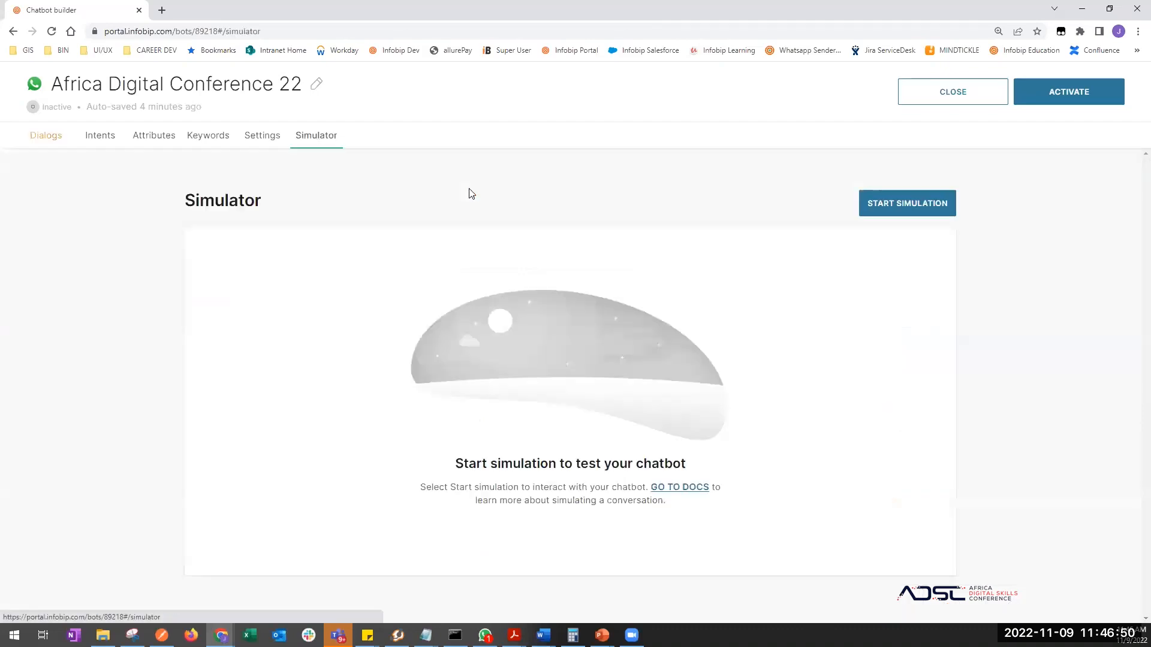
- Attempt a simulation, dismiss the activation error, and open the Default dialog's User Input step
click(899, 204)
click(566, 443)
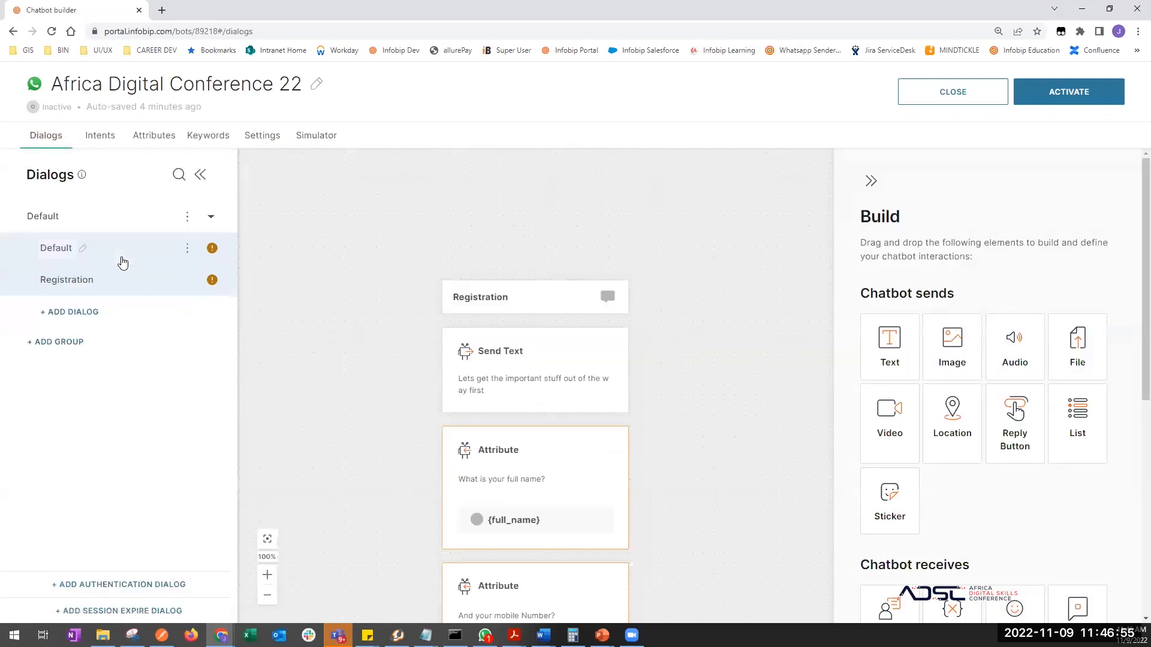
click(146, 255)
scroll(403, 476, down, 6)
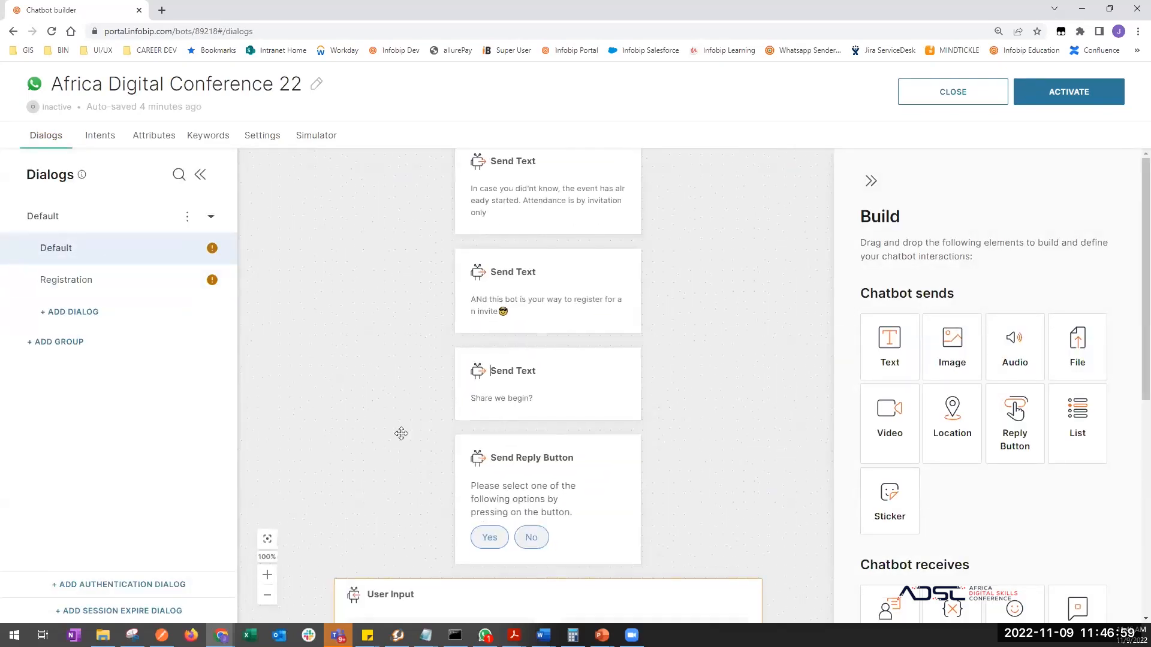
scroll(403, 431, down, 3)
drag(379, 394, 389, 283)
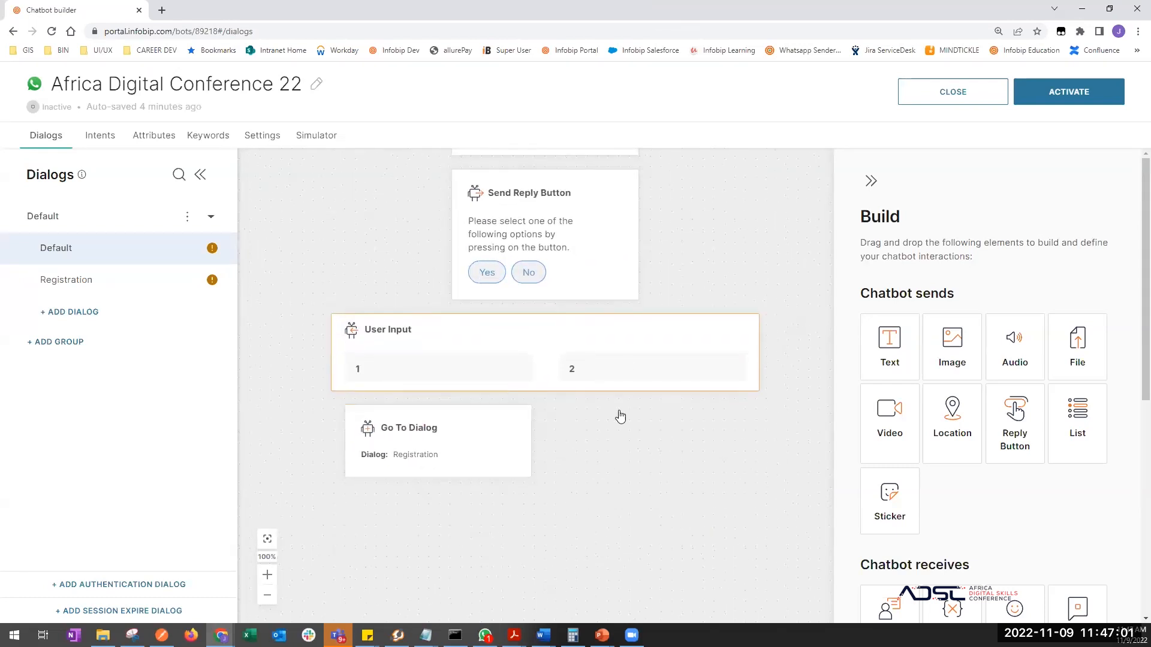
click(624, 365)
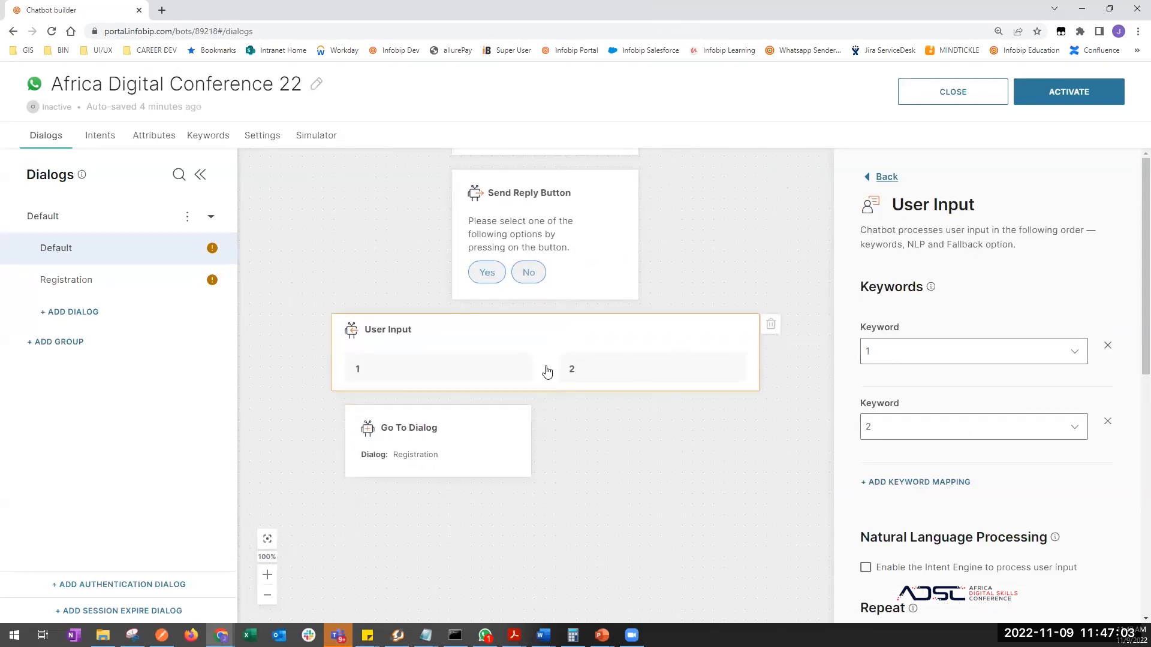
- In the Default User Input step's Fallback section, open the Dialog dropdown to pick a target dialog
scroll(1042, 502, down, 8)
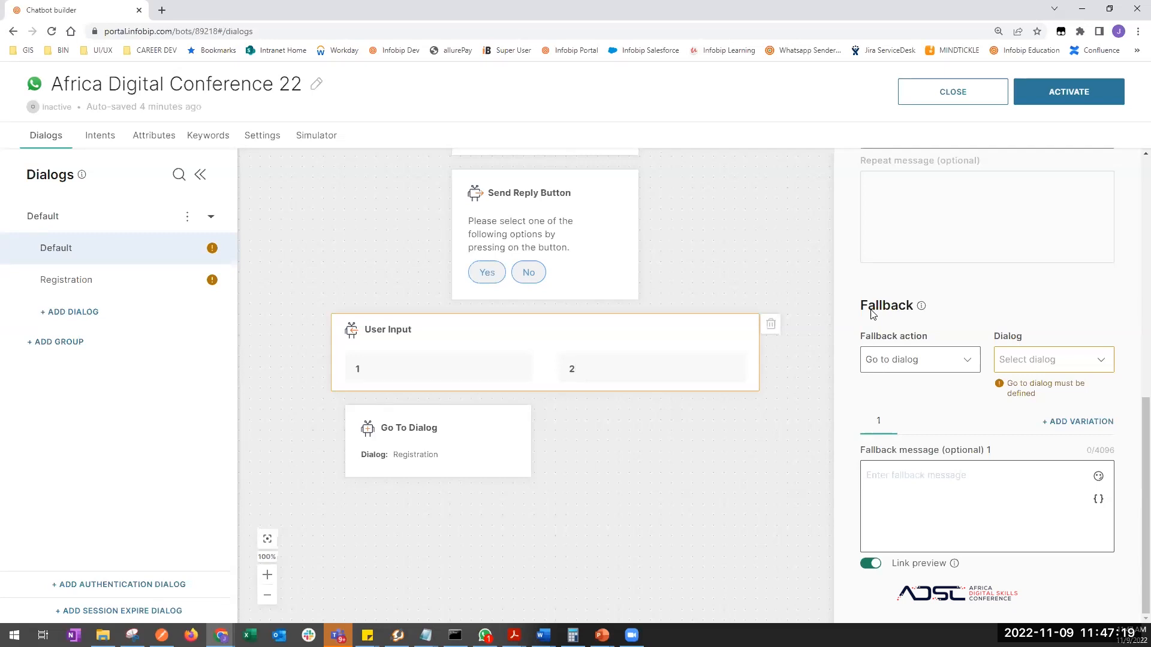
click(1035, 360)
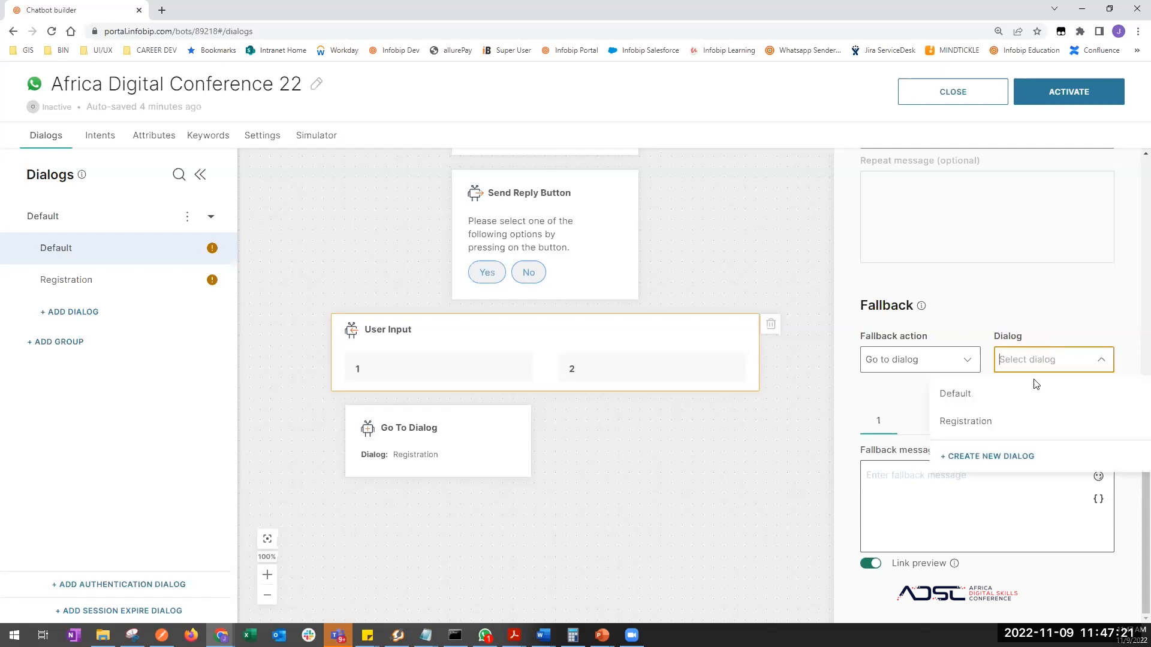
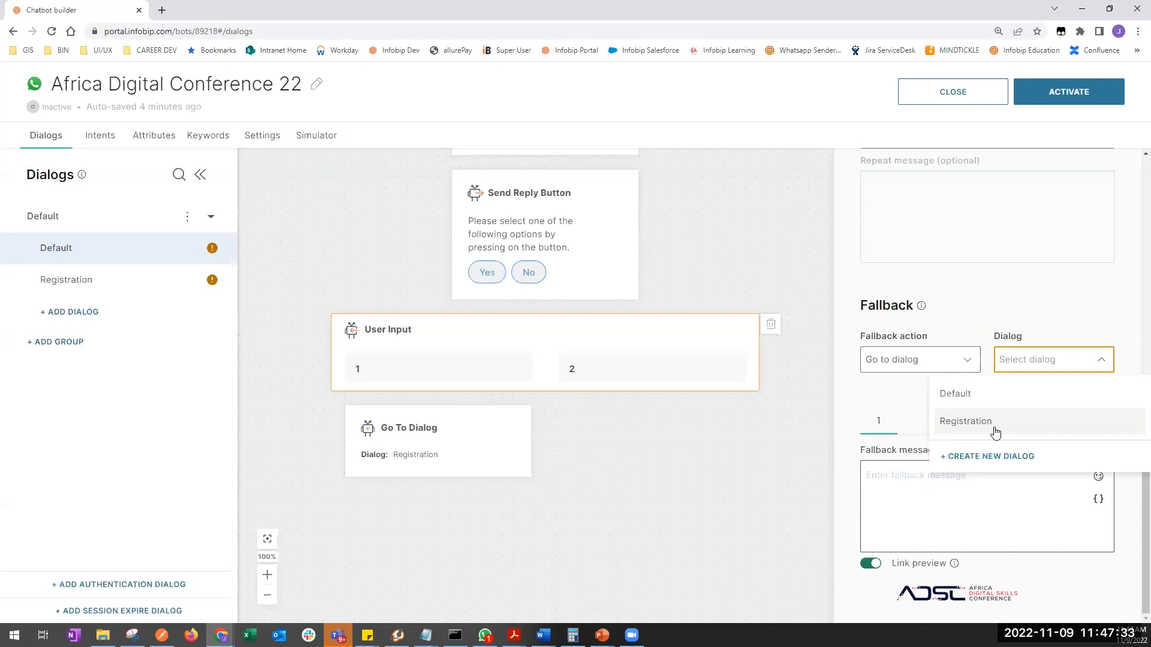
- Set the Default User Input's fallback dialog to Default and close its settings
click(957, 394)
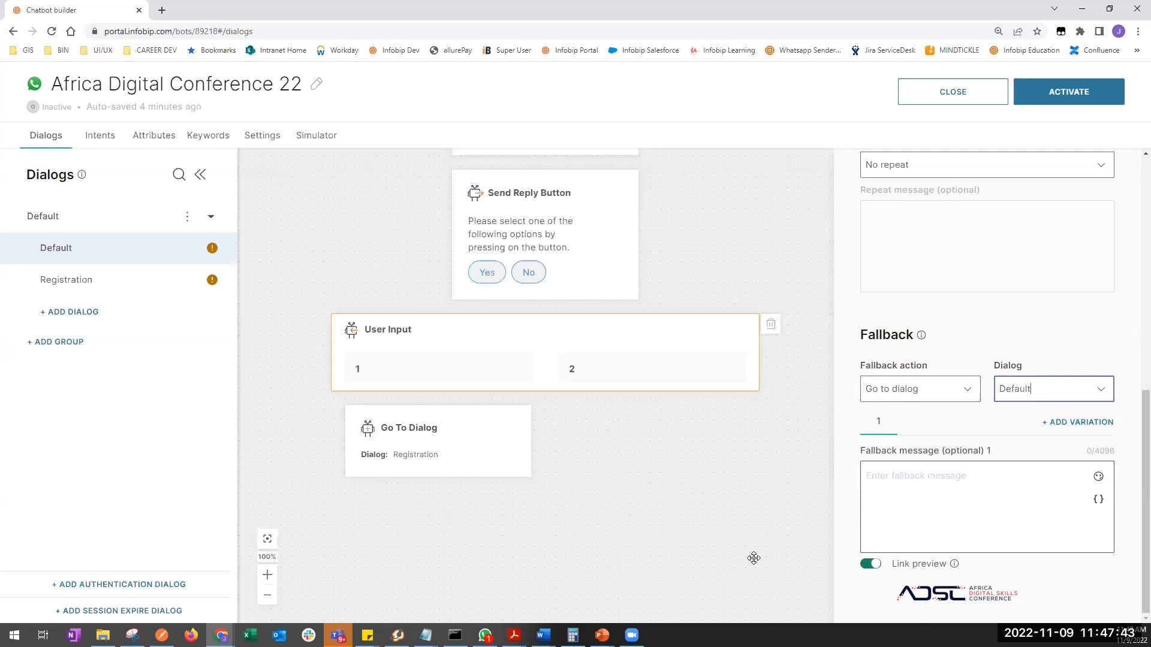
click(687, 492)
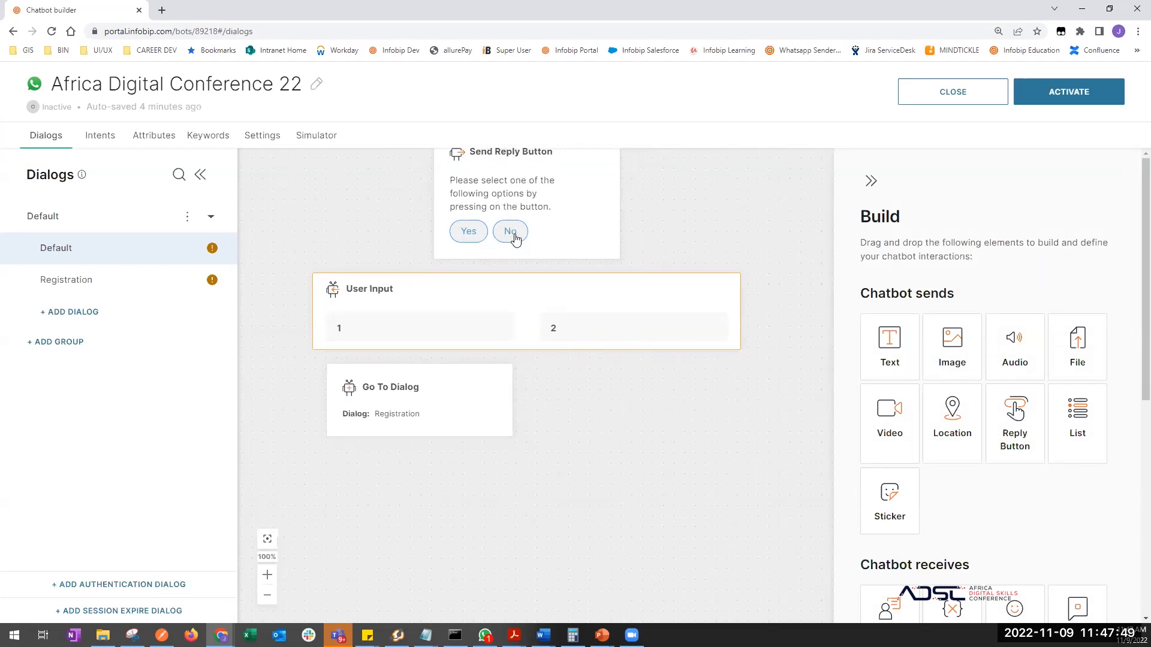
- Add a Text message under option 2 reading 'Thanks. Please send hi to continue later.'
drag(887, 356, 630, 348)
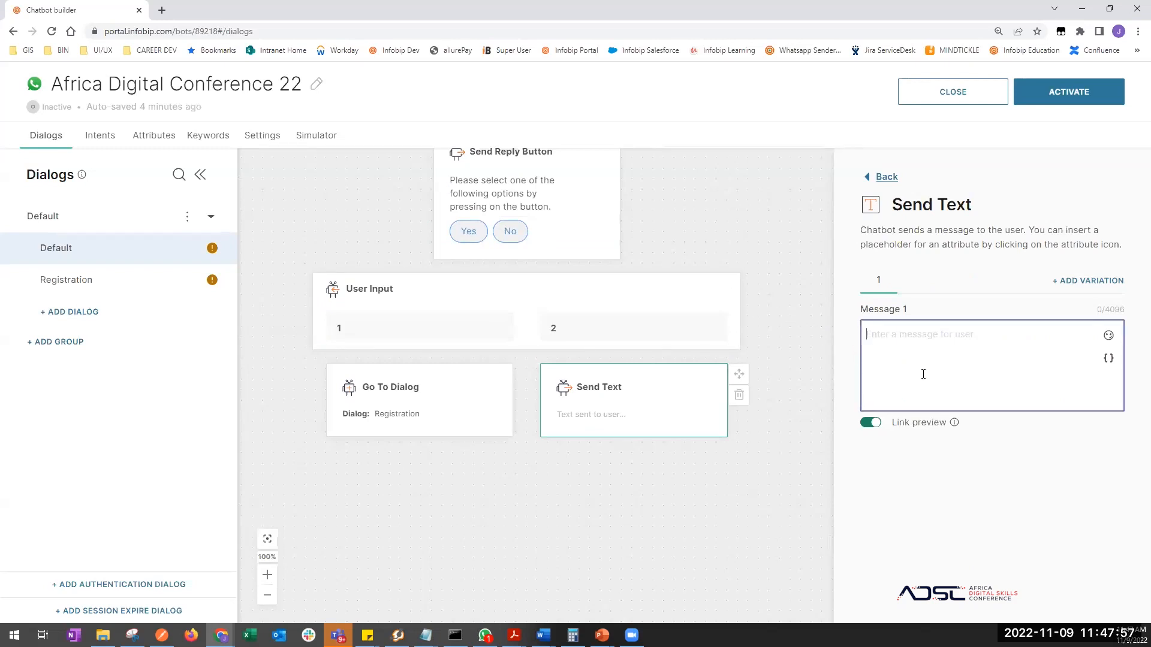
text(Thanks. )
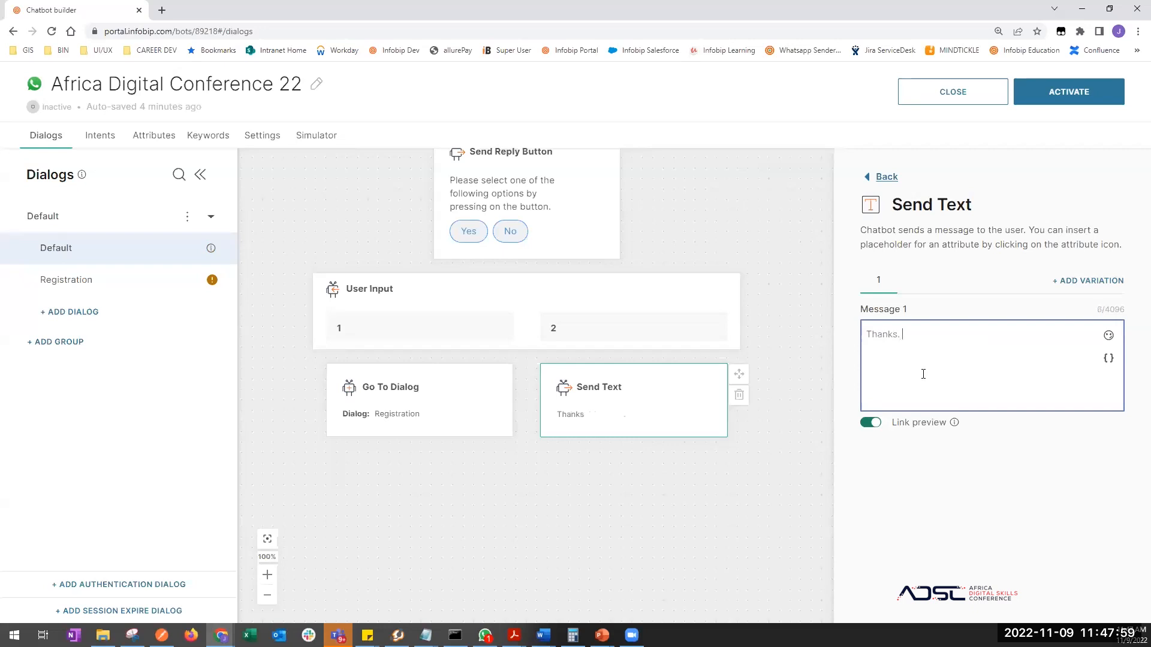
text(Please send hi to)
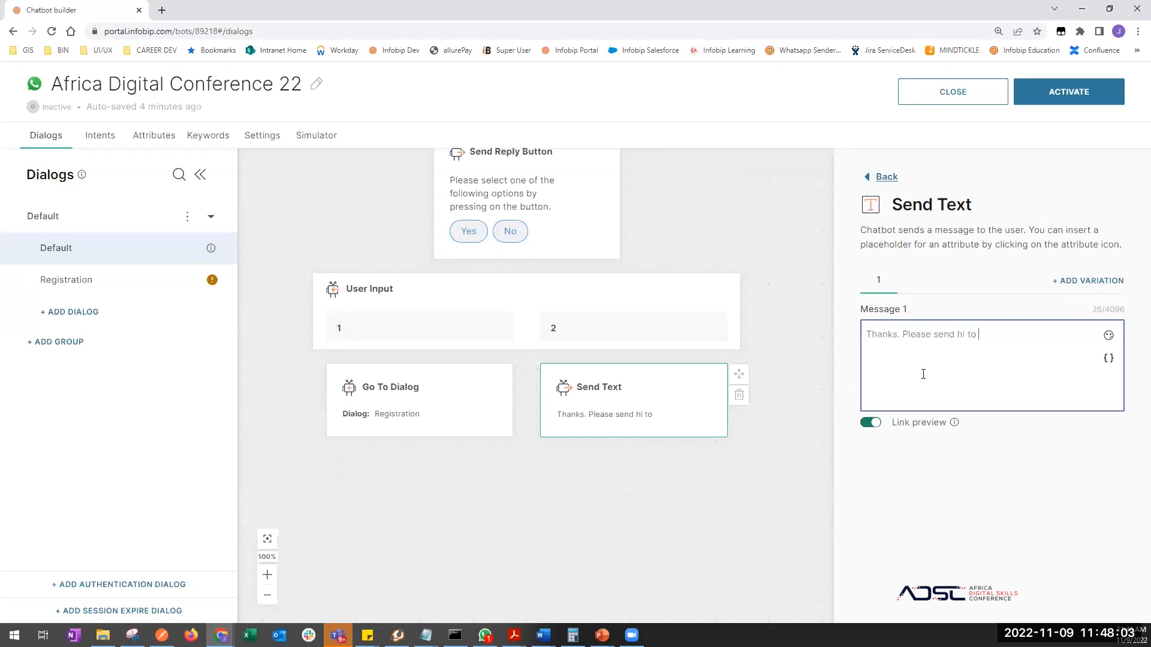
text( cotinue.)
key(BackSpace)
key(BackSpace)
key(BackSpace)
key(BackSpace)
key(BackSpace)
key(BackSpace)
key(BackSpace)
key(BackSpace)
key(BackSpace)
key(BackSpace)
key(BackSpace)
key(BackSpace)
key(BackSpace)
key(BackSpace)
text(hi to ci)
key(BackSpace)
text(ontinu)
click(694, 522)
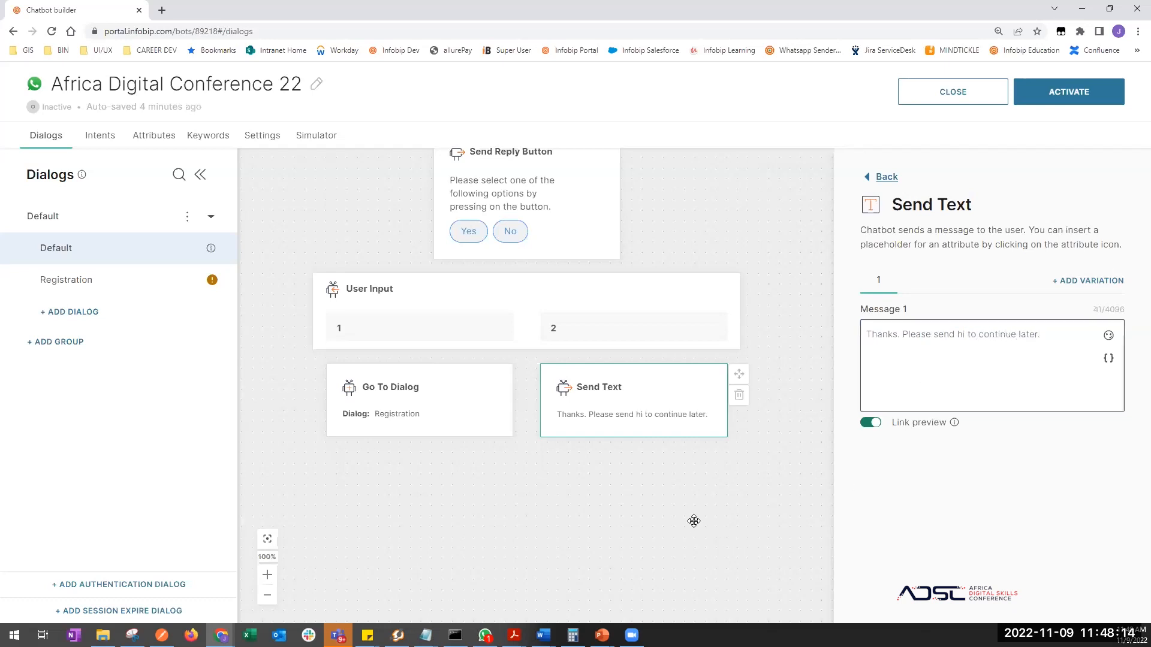
- Open the Registration dialog and set the full-name question's fallback dialog to Default
click(142, 283)
scroll(712, 444, down, 3)
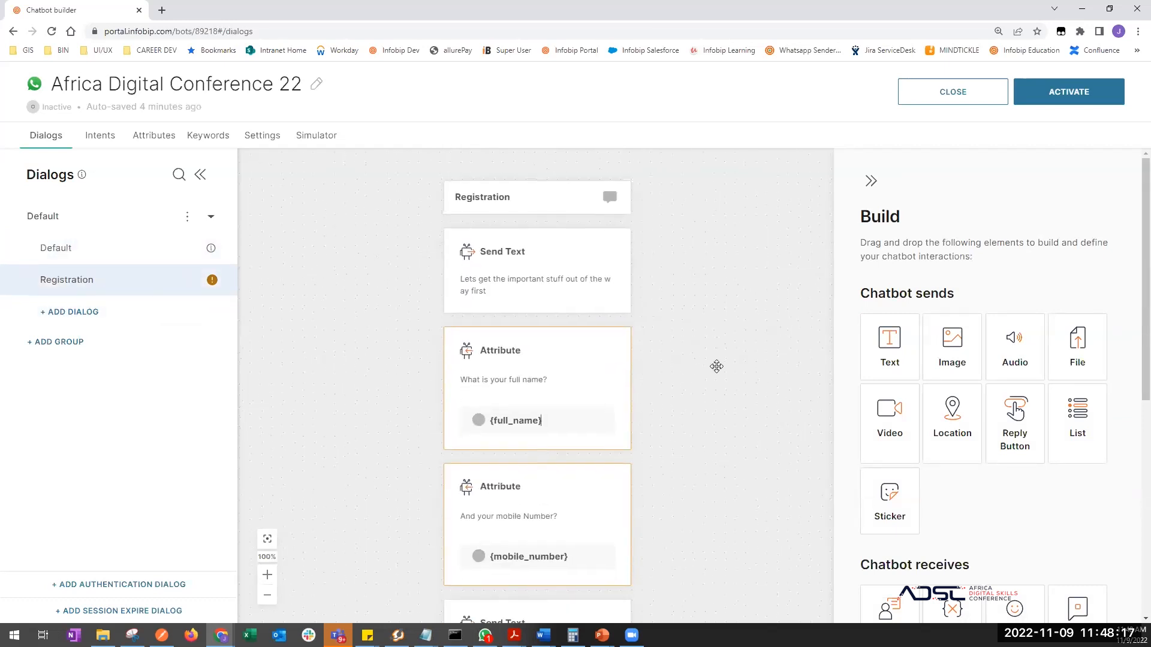
click(579, 337)
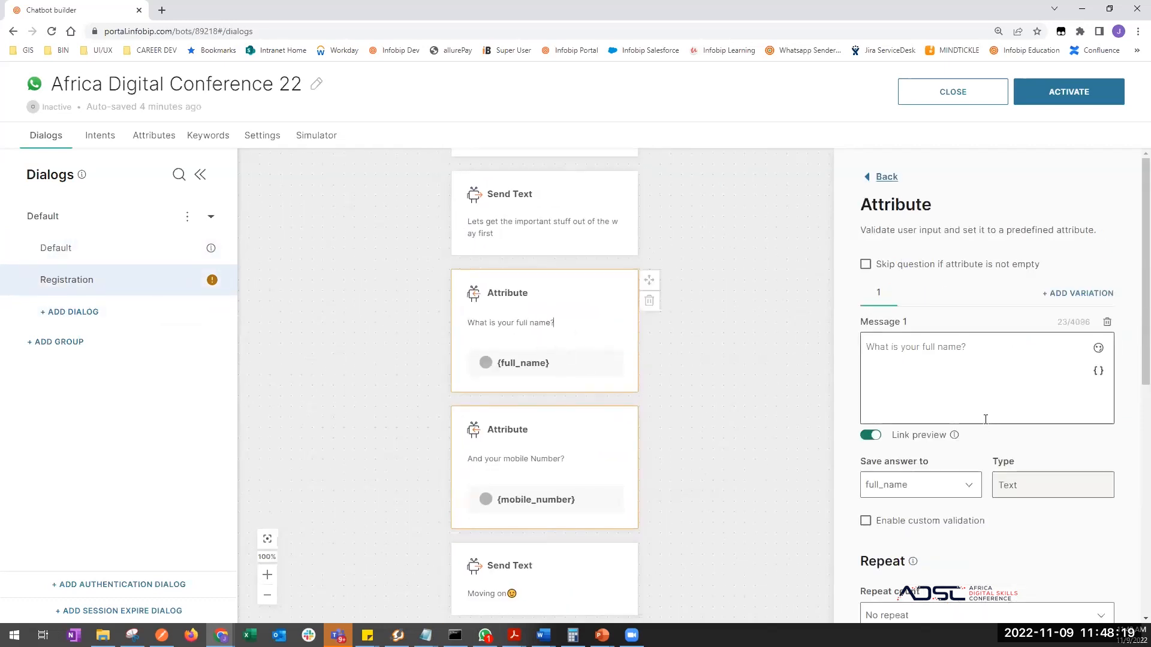
scroll(996, 513, down, 7)
scroll(996, 512, down, 1)
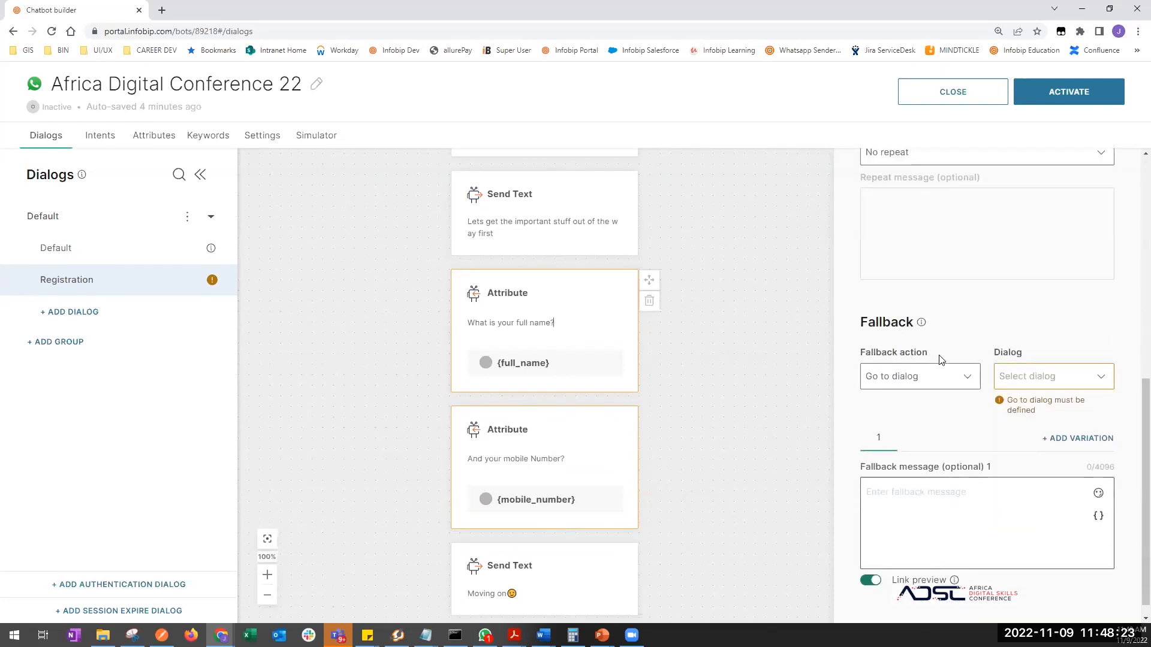
click(1012, 376)
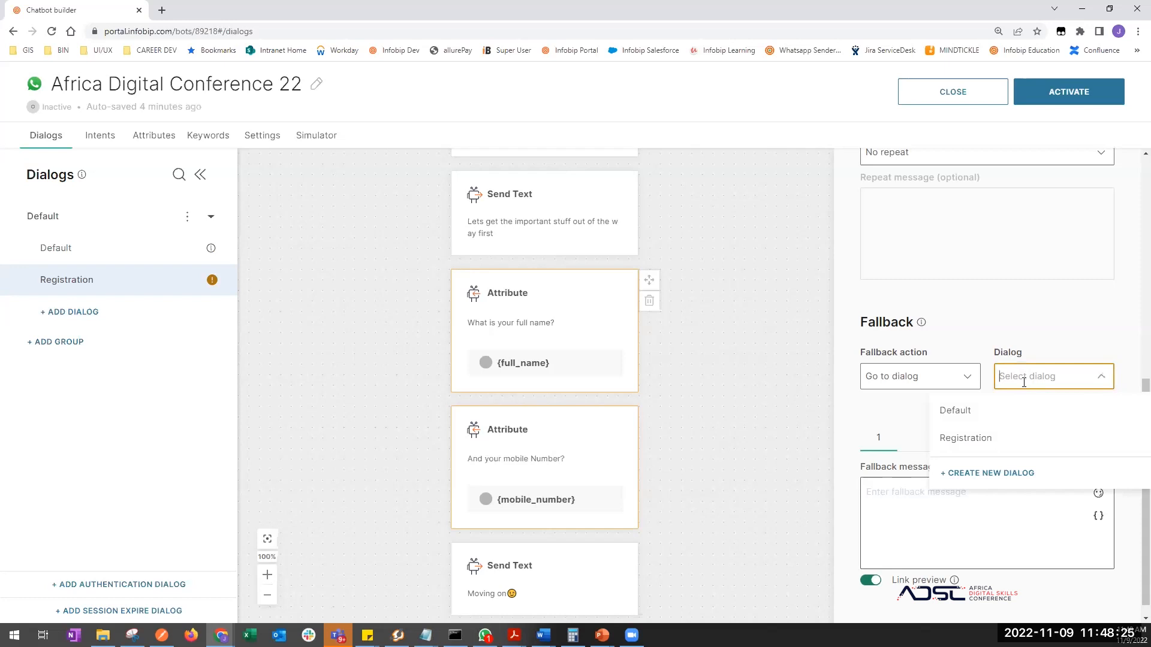
click(975, 411)
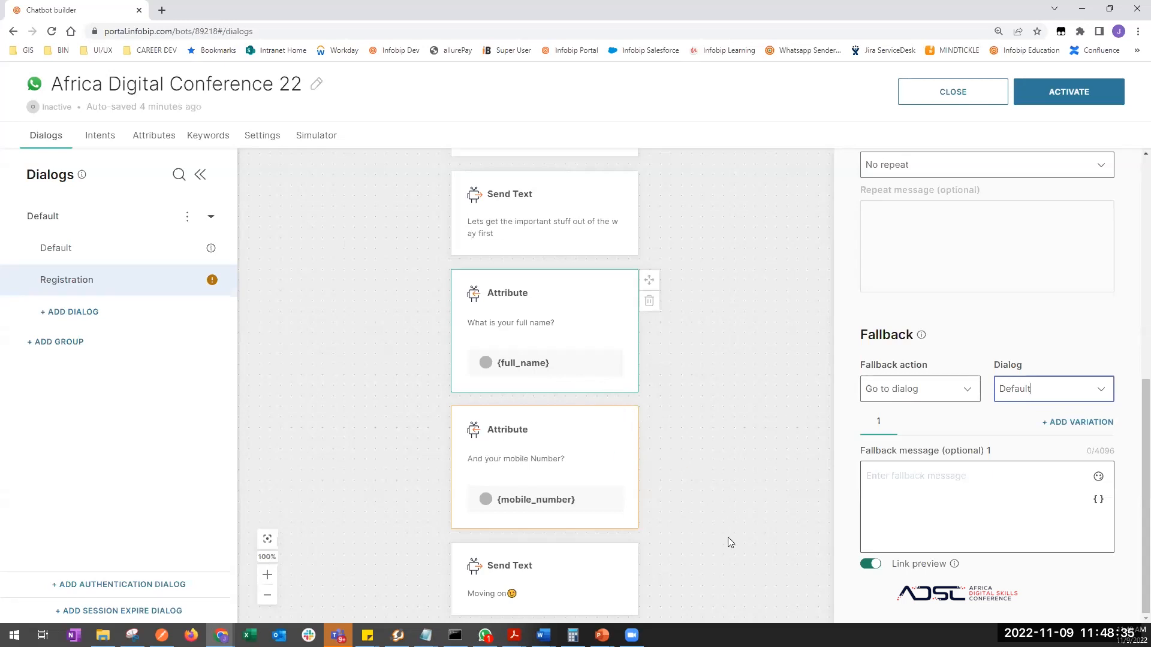
click(1104, 389)
click(977, 343)
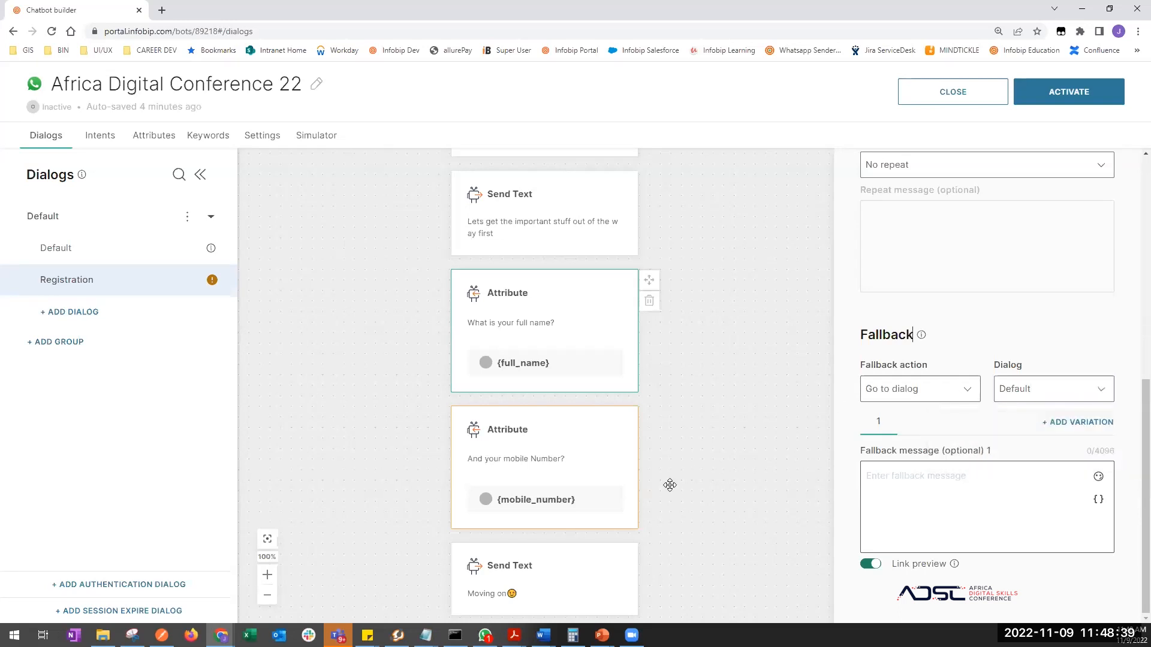
- Set the mobile-number question's fallback dialog to Default
scroll(671, 508, down, 2)
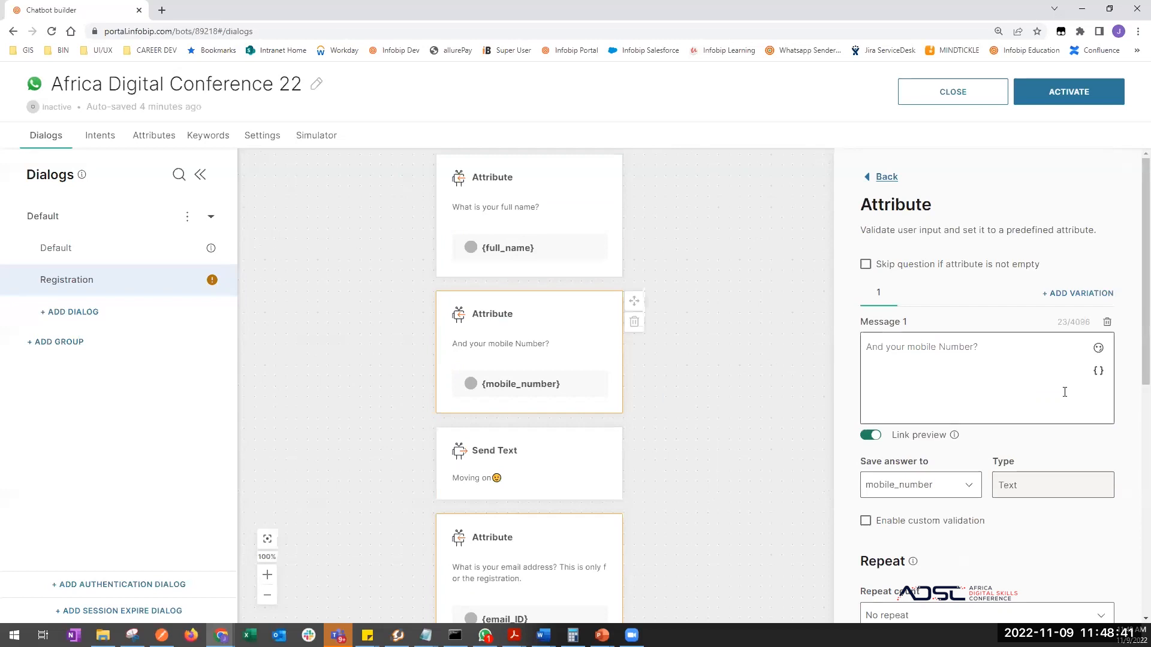
scroll(1028, 533, down, 8)
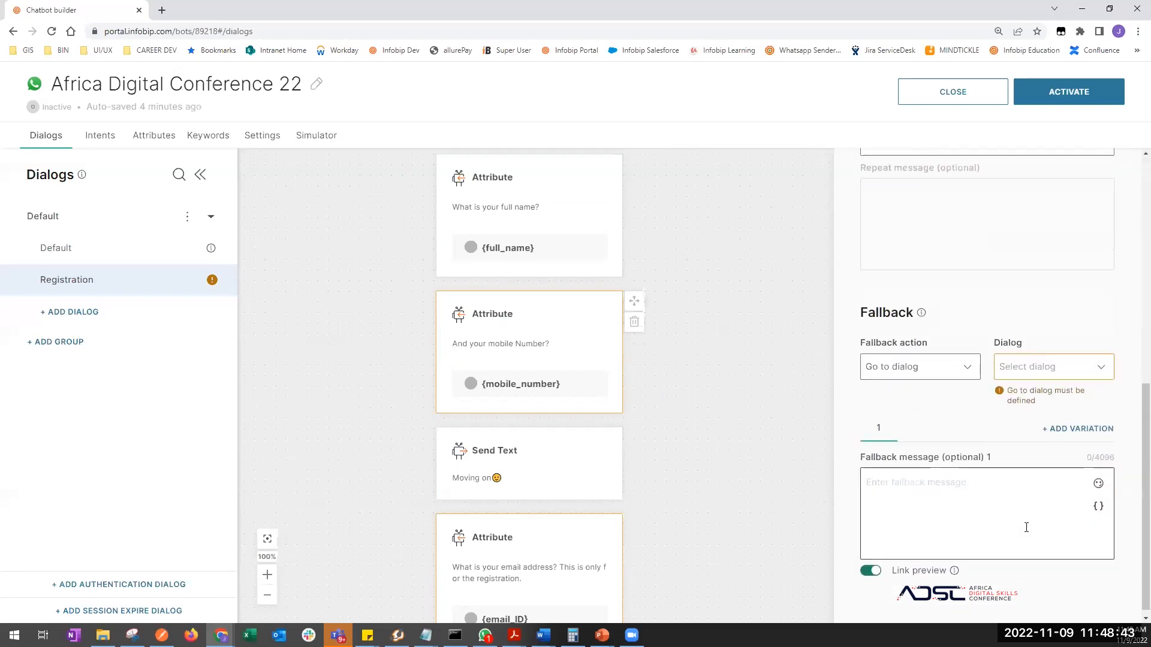
click(1061, 362)
click(957, 400)
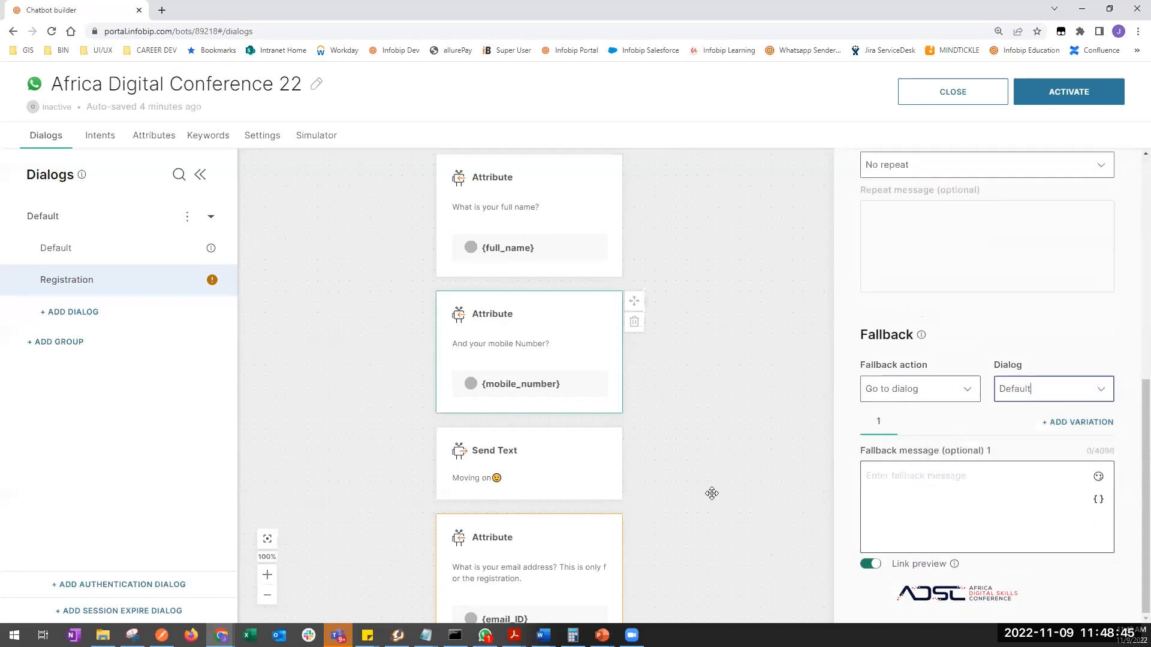
scroll(660, 372, down, 3)
- Set the email and city questions' fallback dialog to Default
click(547, 398)
scroll(1038, 386, down, 10)
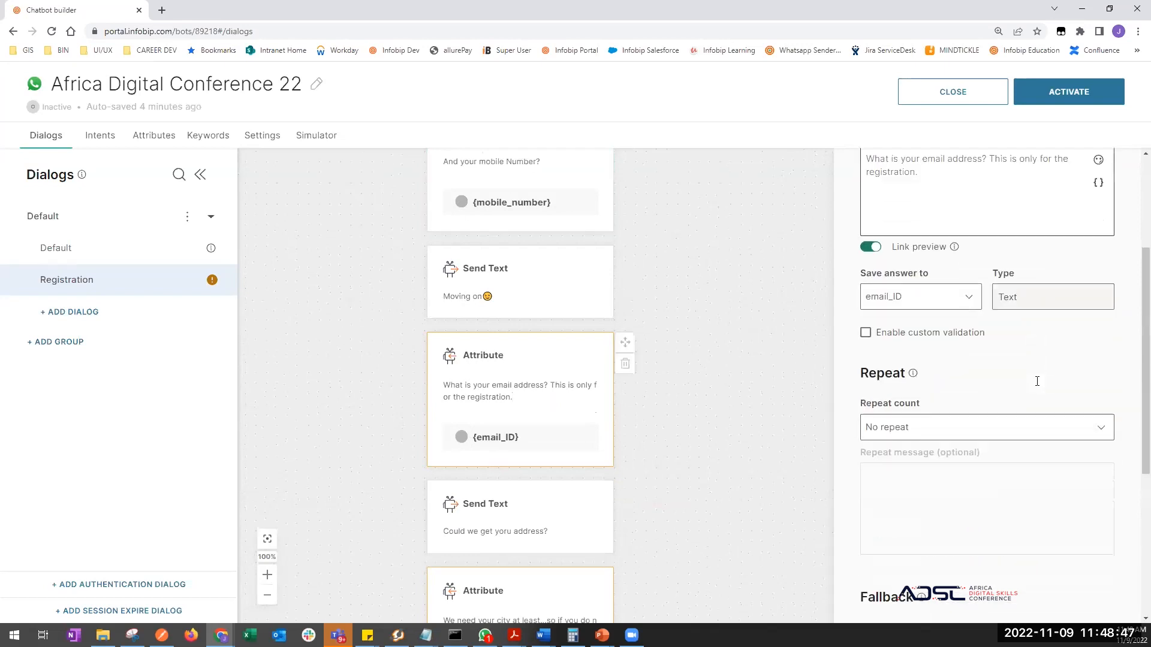
click(1055, 360)
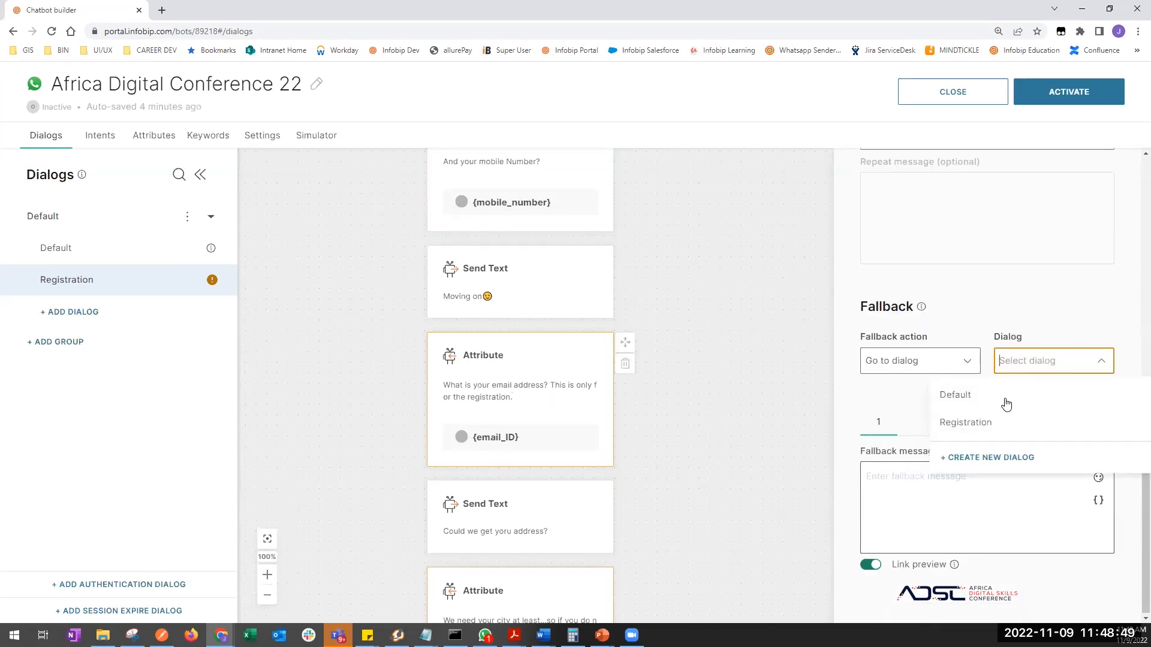
click(957, 398)
scroll(662, 527, down, 5)
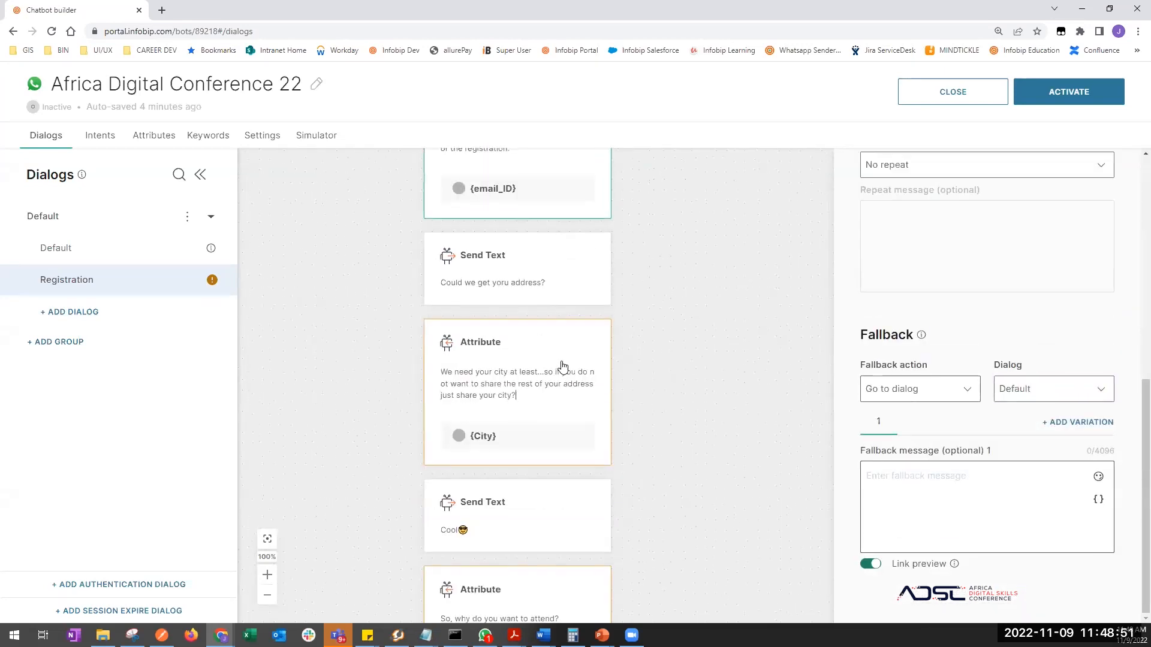
click(563, 367)
scroll(971, 412, down, 7)
click(1018, 402)
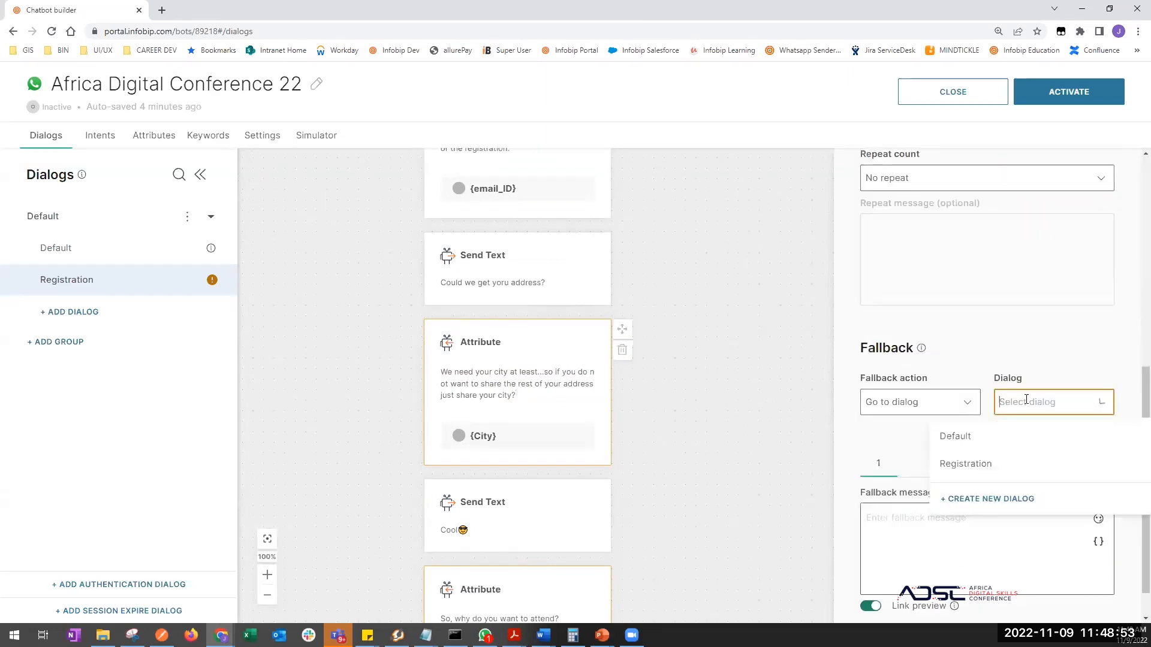
click(964, 449)
scroll(678, 559, down, 4)
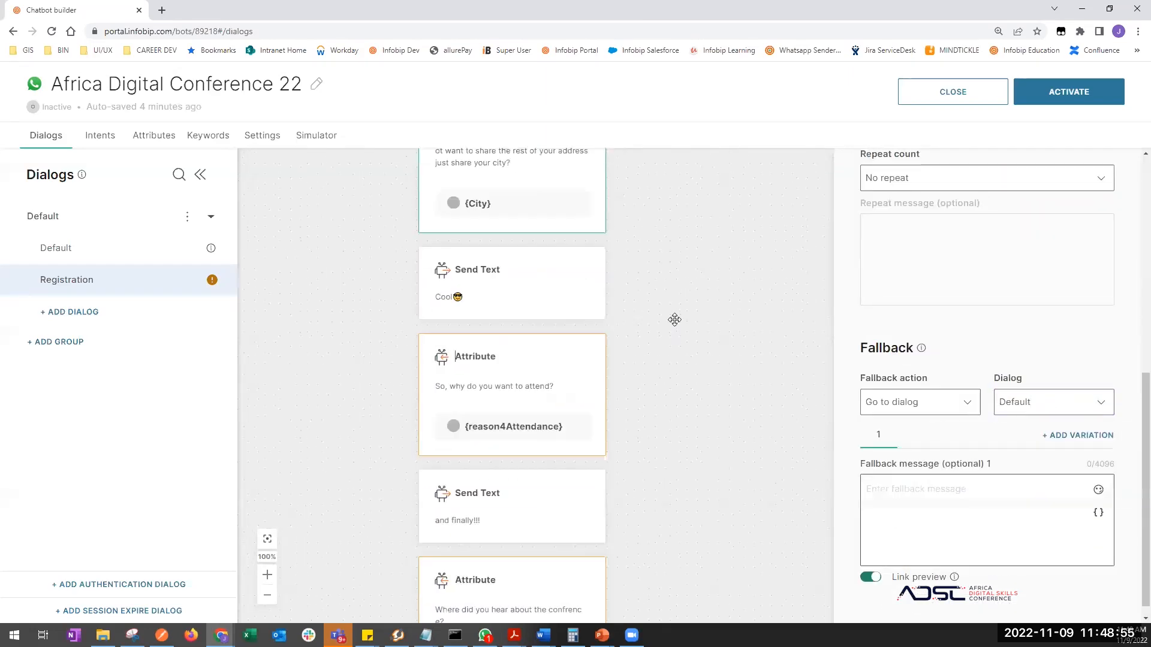
- Make the attendance-reason and where-did-you-hear questions fall back to Default
click(541, 376)
scroll(976, 470, down, 7)
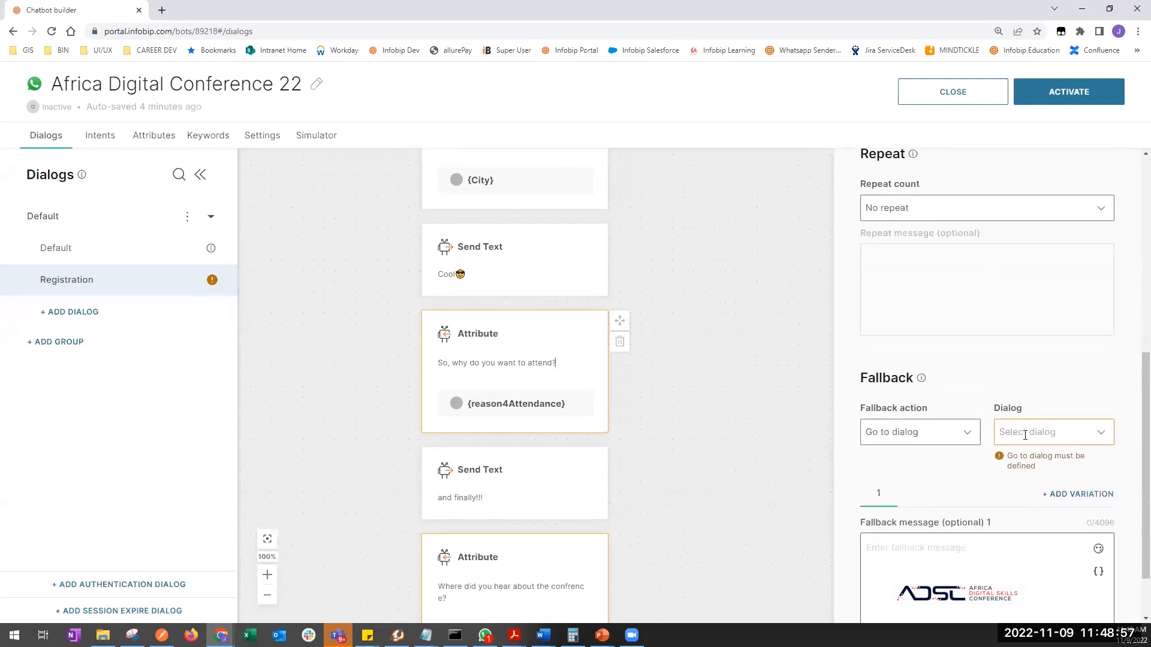
click(970, 467)
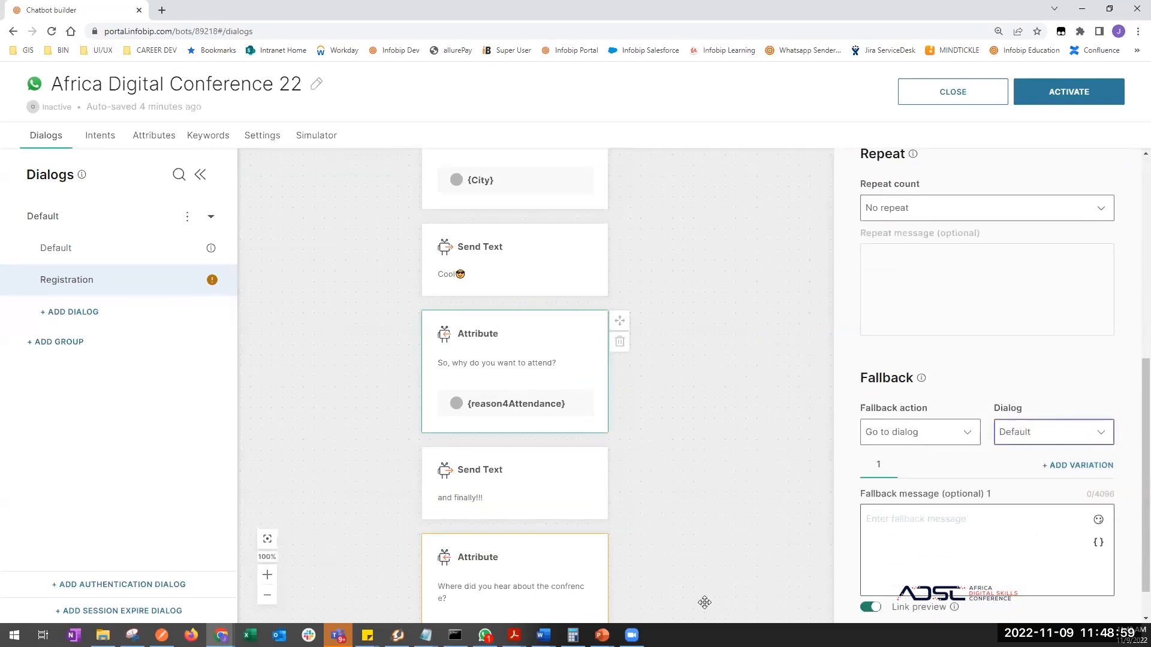
scroll(678, 408, down, 4)
click(537, 393)
scroll(1022, 474, down, 7)
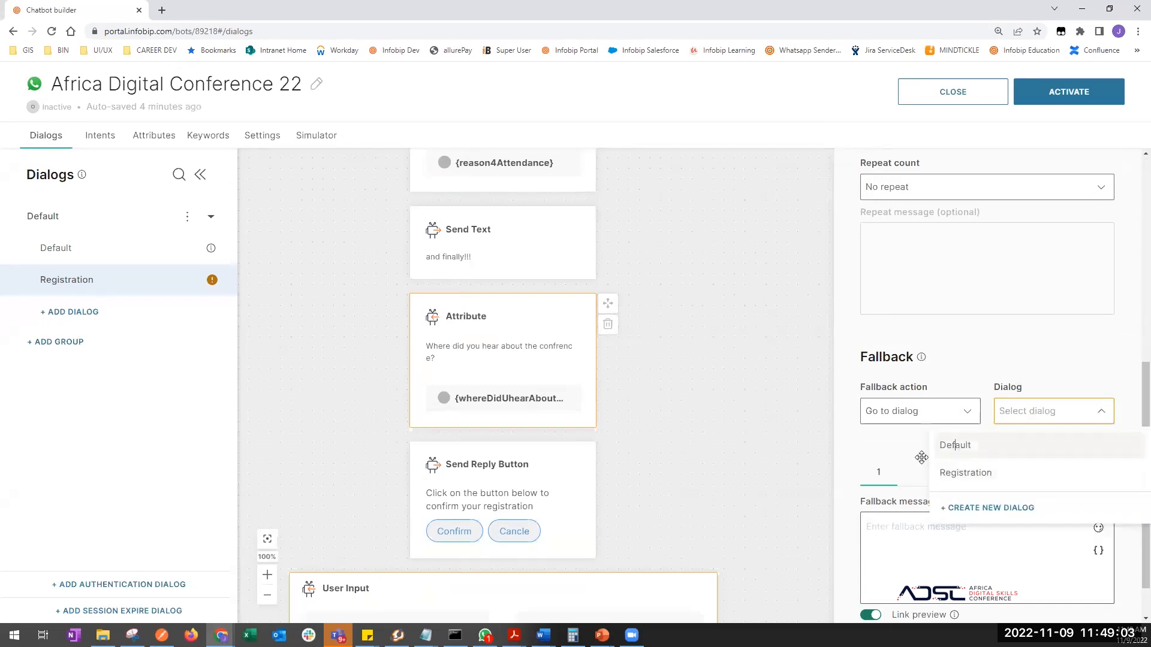
click(947, 444)
scroll(677, 407, down, 3)
- Make the Registration User Input step fall back to Default and close its settings
click(641, 418)
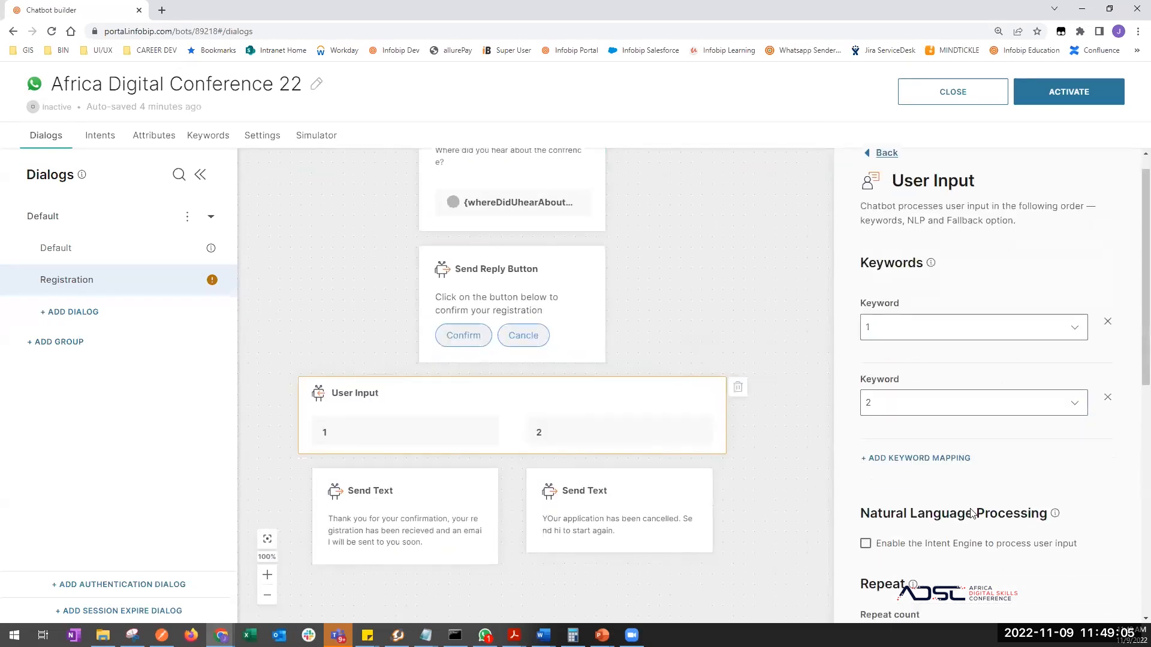
scroll(1019, 419, down, 7)
click(1040, 420)
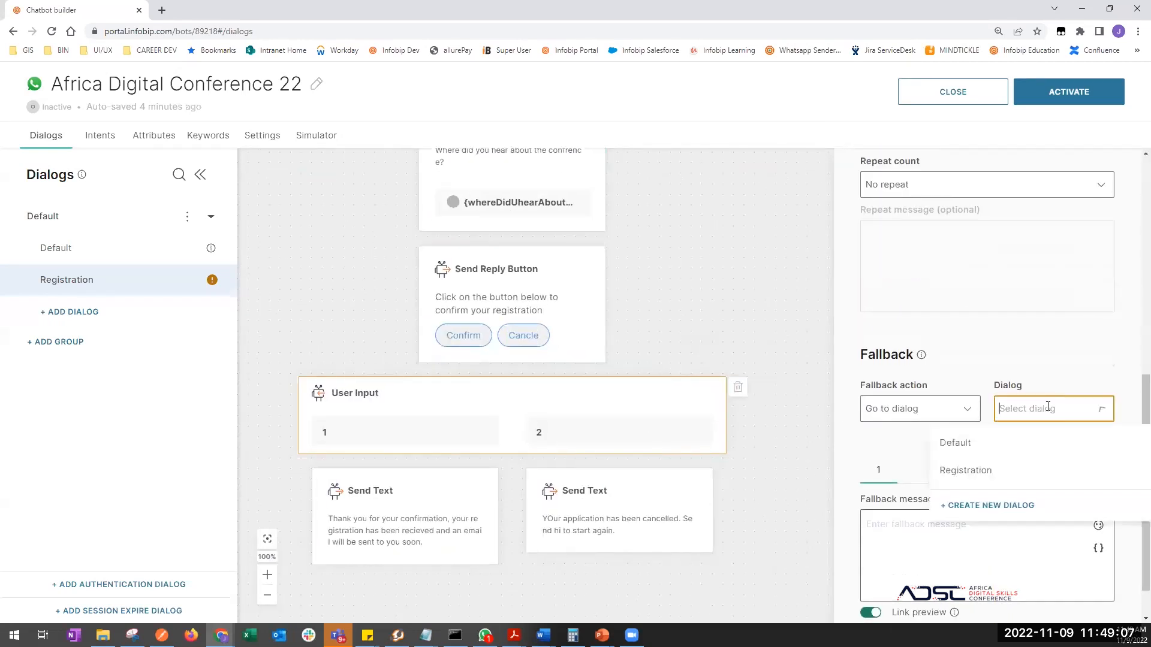
click(977, 445)
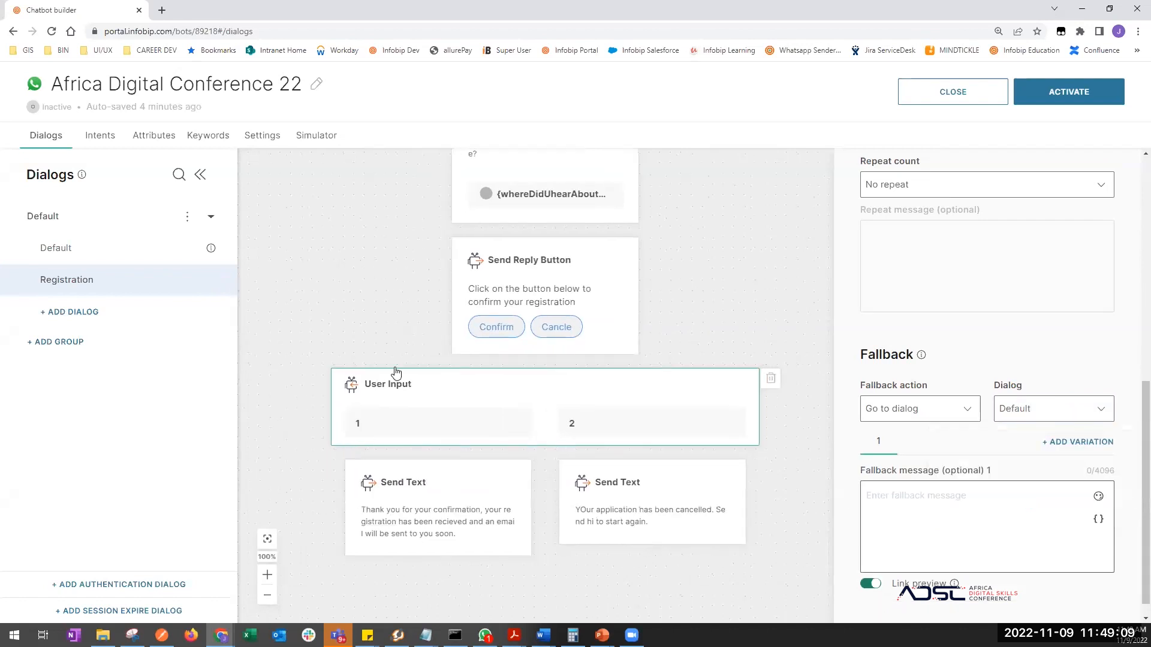
scroll(362, 315, up, 2)
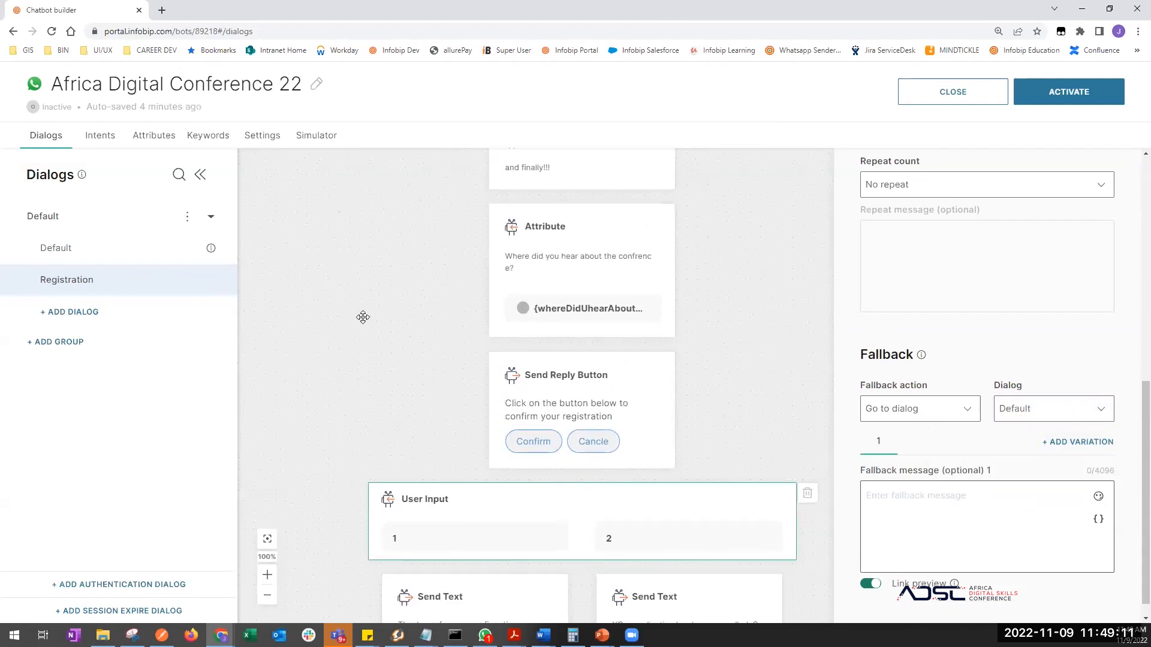
click(388, 346)
scroll(387, 346, up, 1)
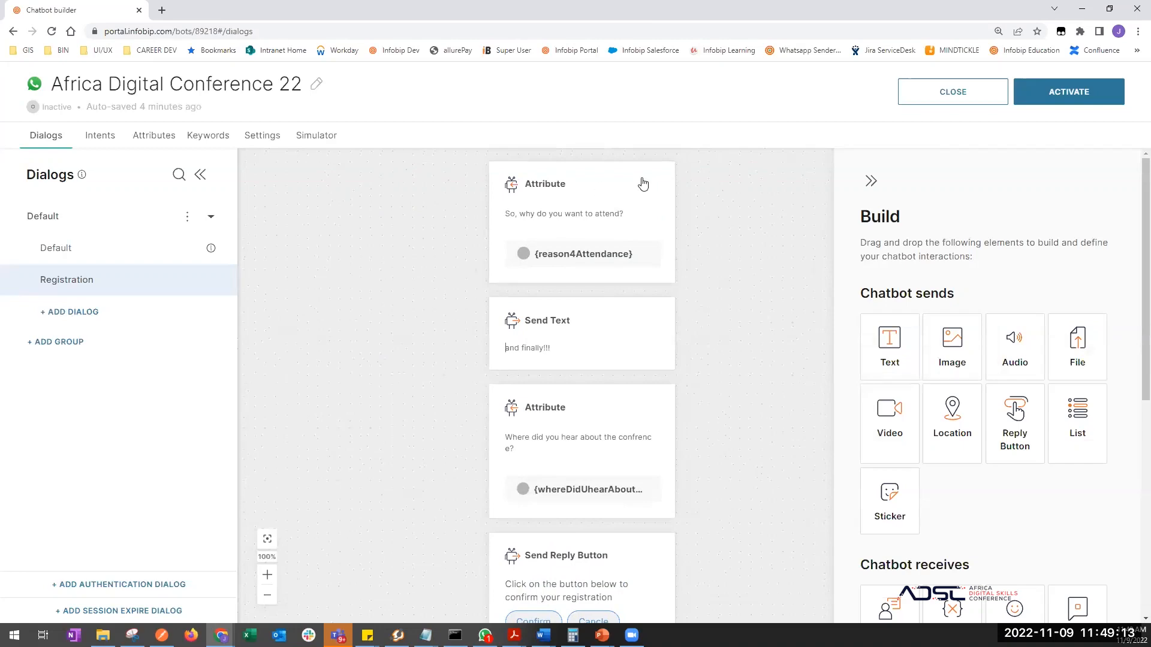
- Activate the Africa Digital Conference 22 chatbot, then switch to WhatsApp Desktop
click(1062, 96)
click(684, 388)
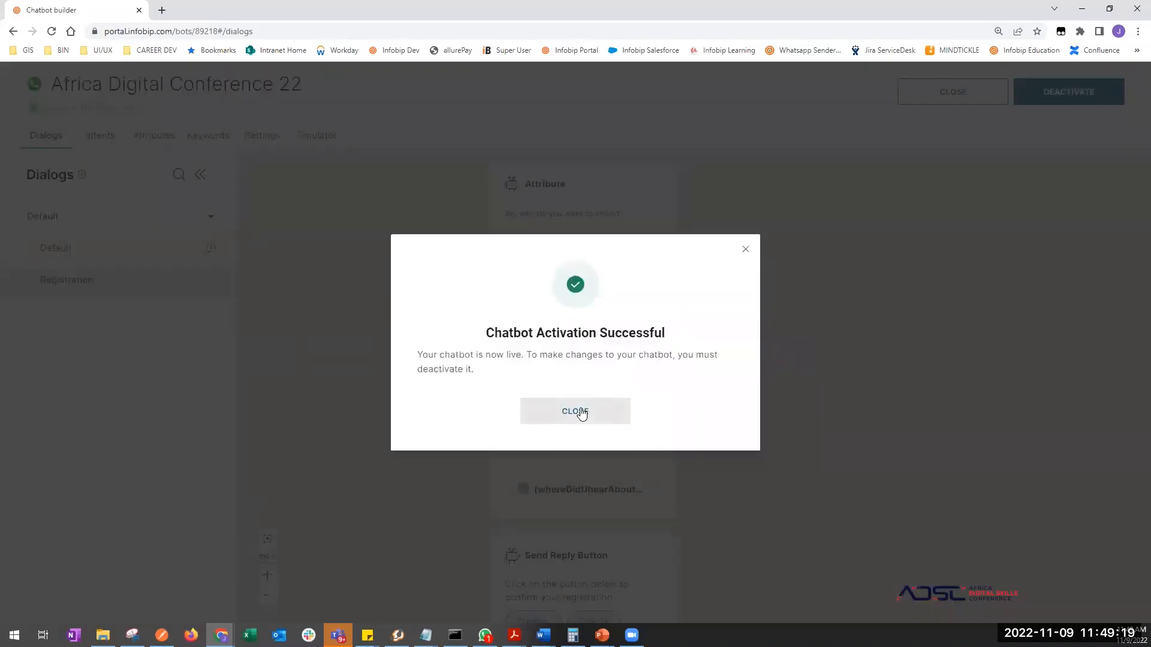
click(580, 413)
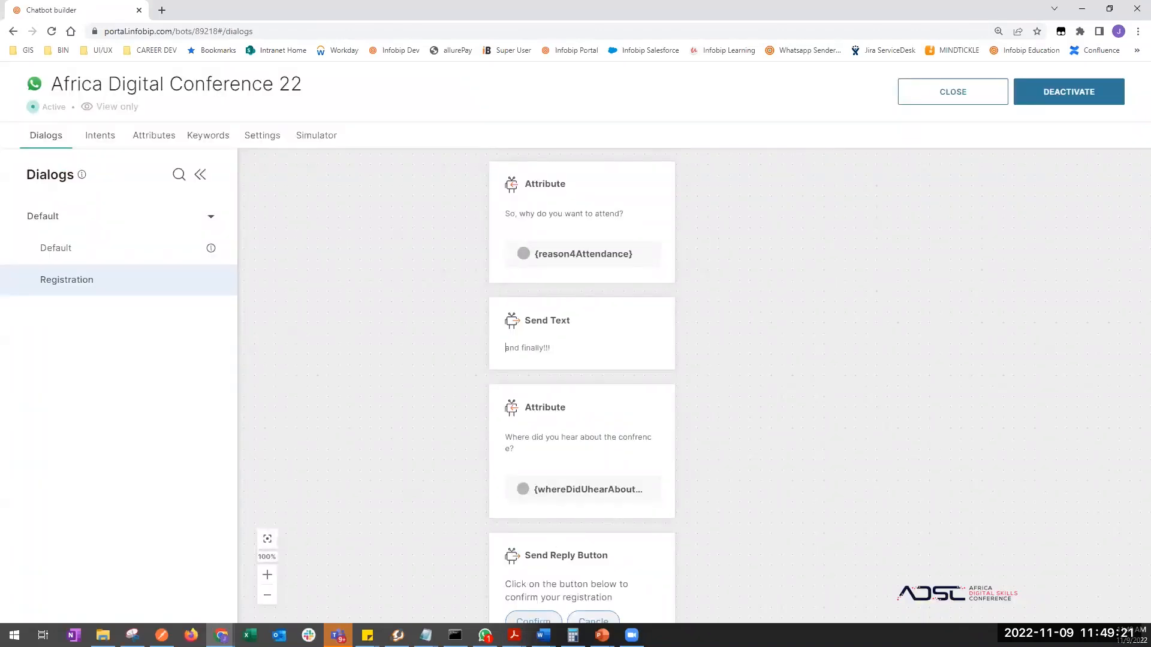
key(alt+Tab)
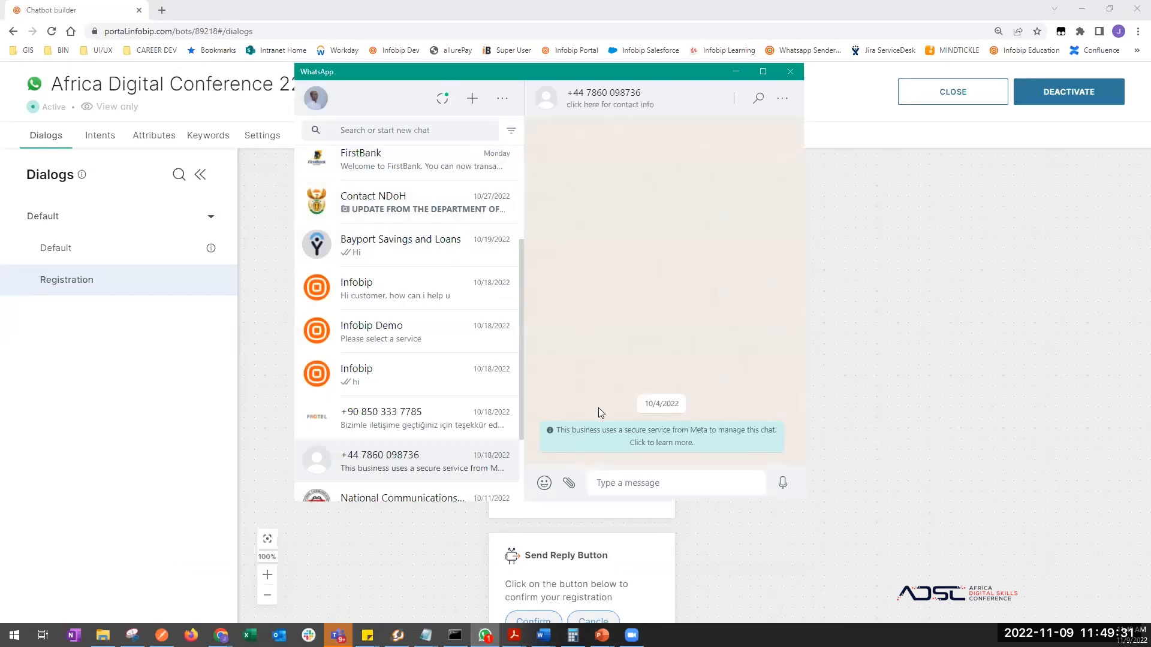
- Send 'hi' to the chatbot in WhatsApp and bring up the Default dialog flow in the builder
drag(614, 76, 691, 103)
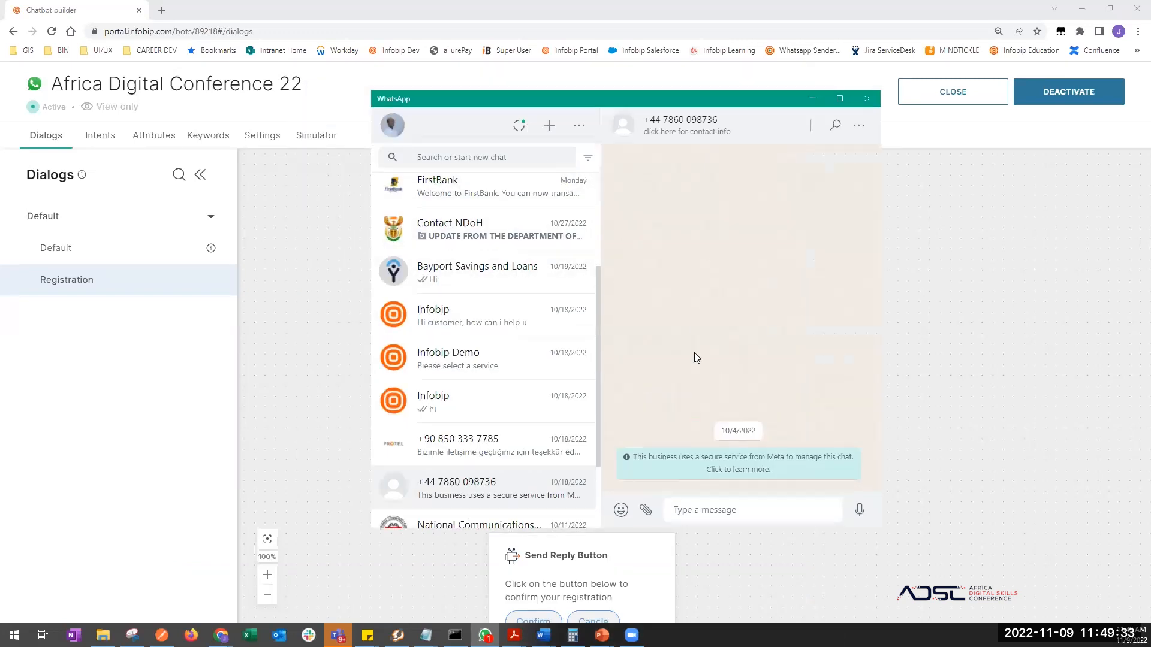
text(hi)
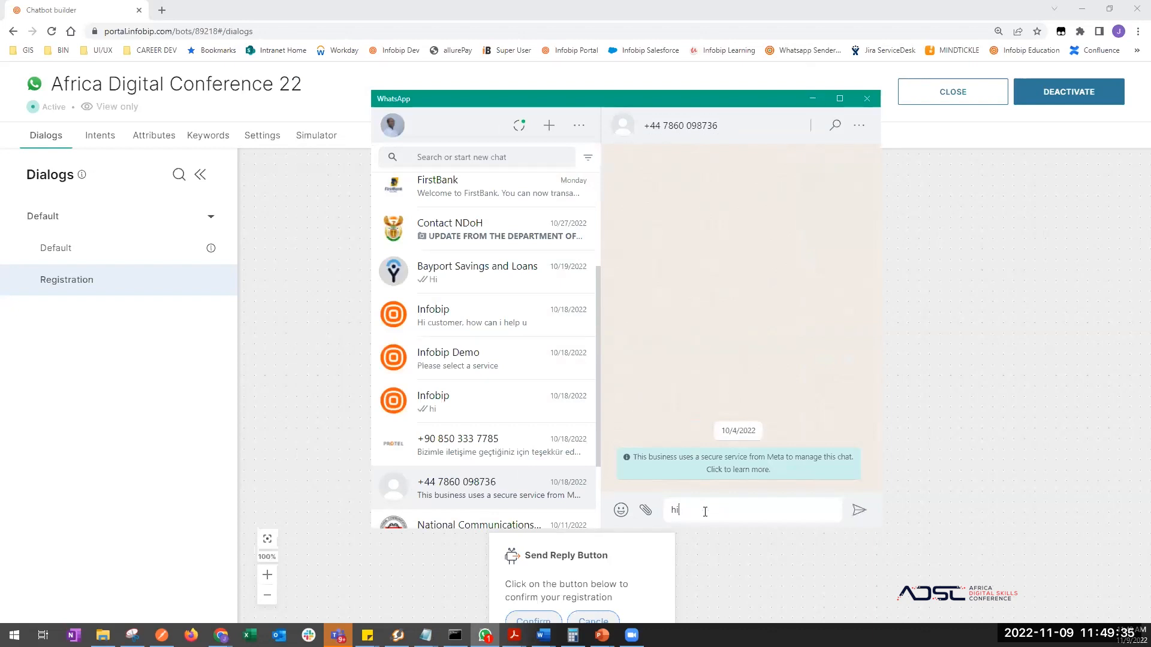
key(Return)
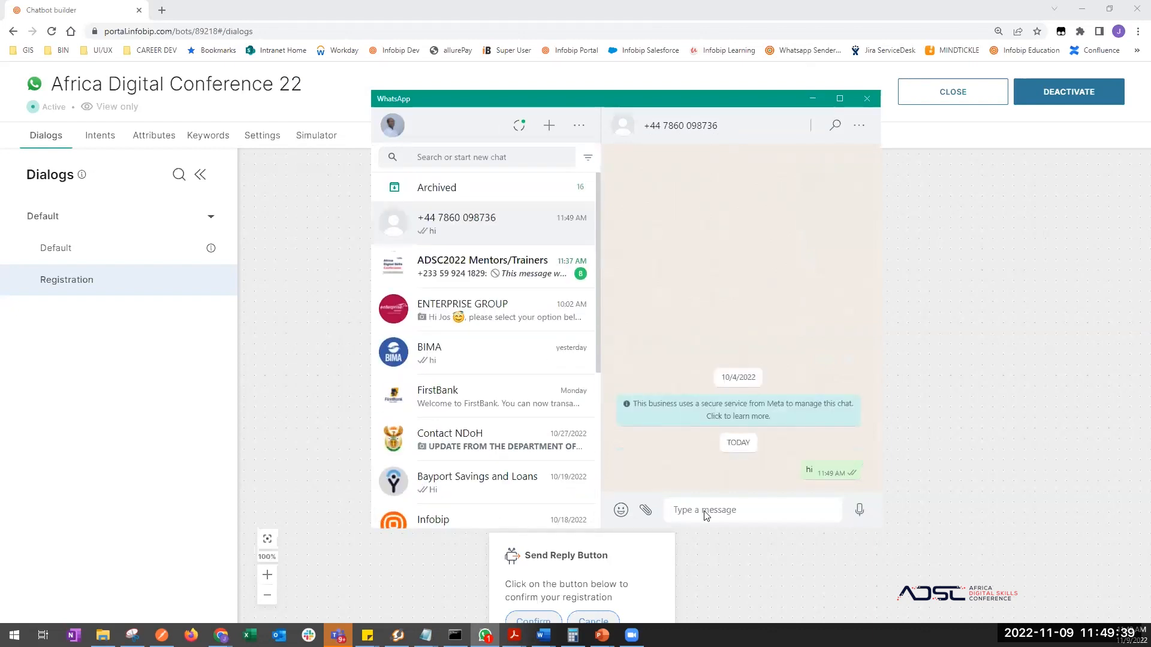
click(67, 253)
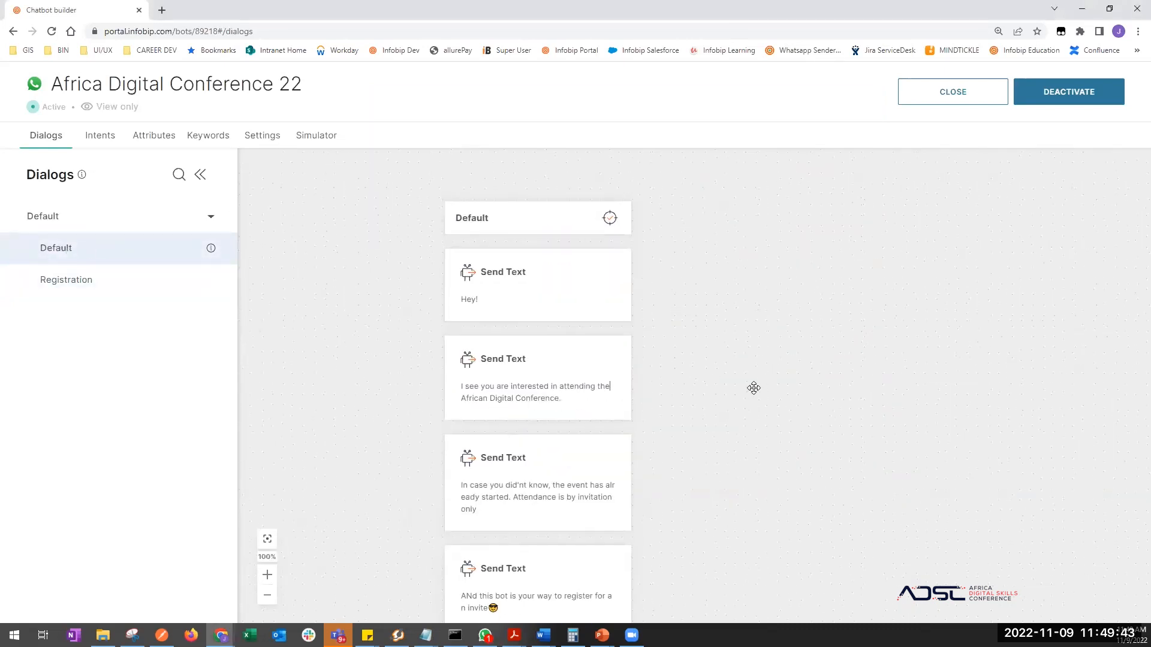
key(alt+Tab)
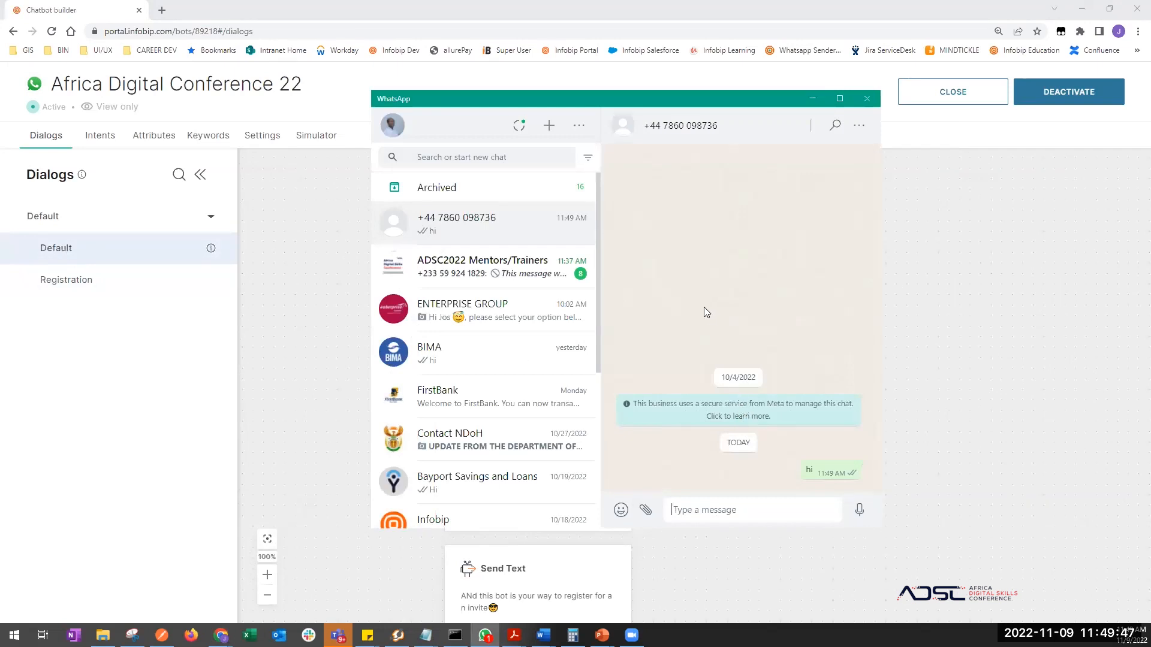
- Deactivate the Africa Digital Conference 22 chatbot and close it to the All Chatbots list
click(286, 282)
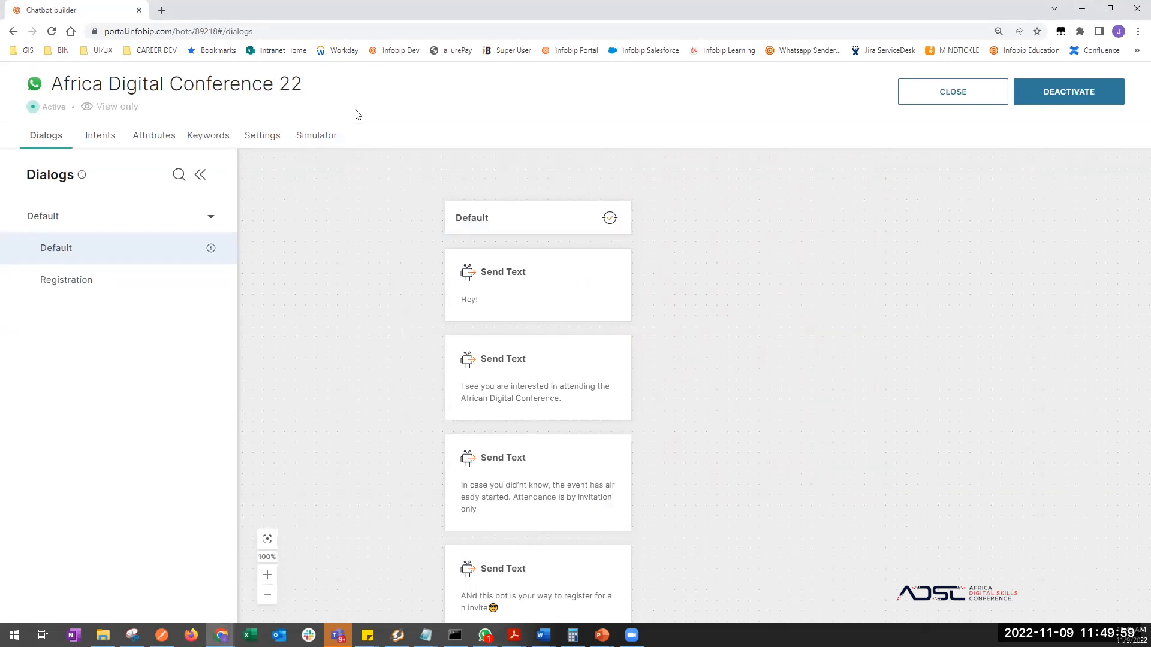
click(1051, 89)
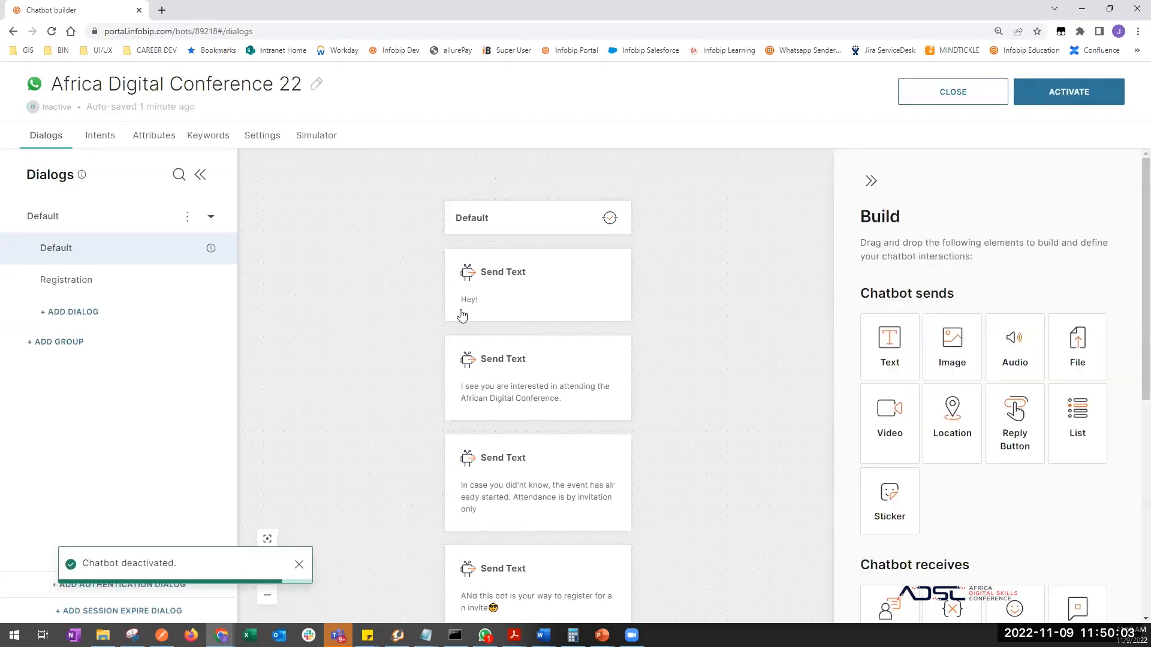
key(alt+Tab)
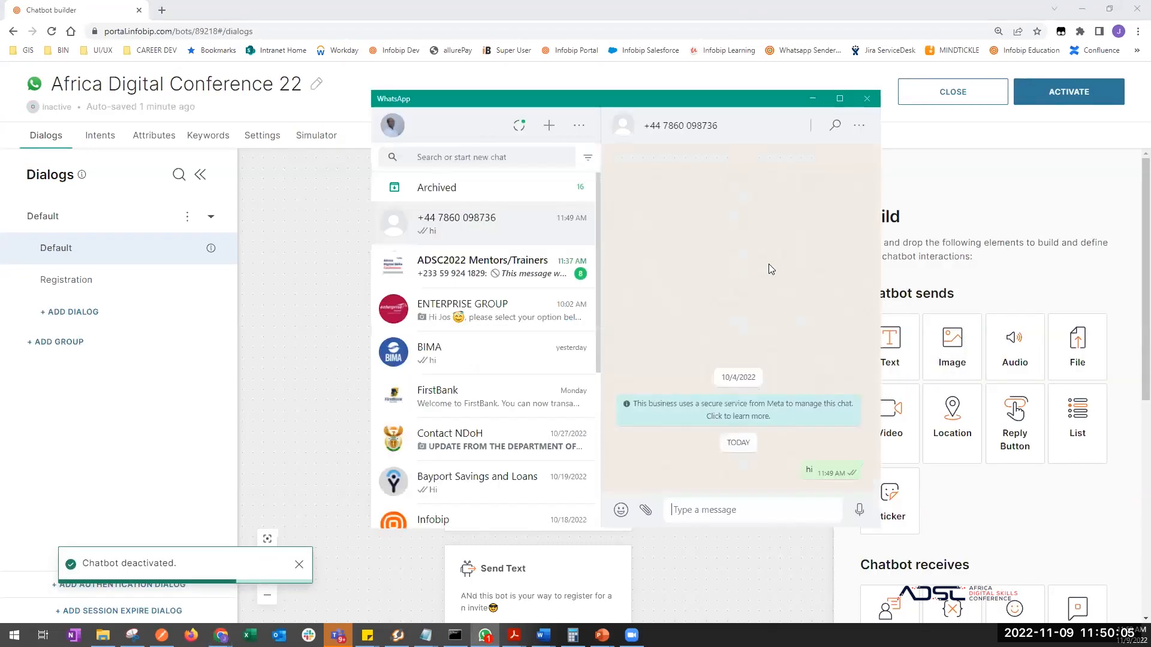
key(alt+Tab)
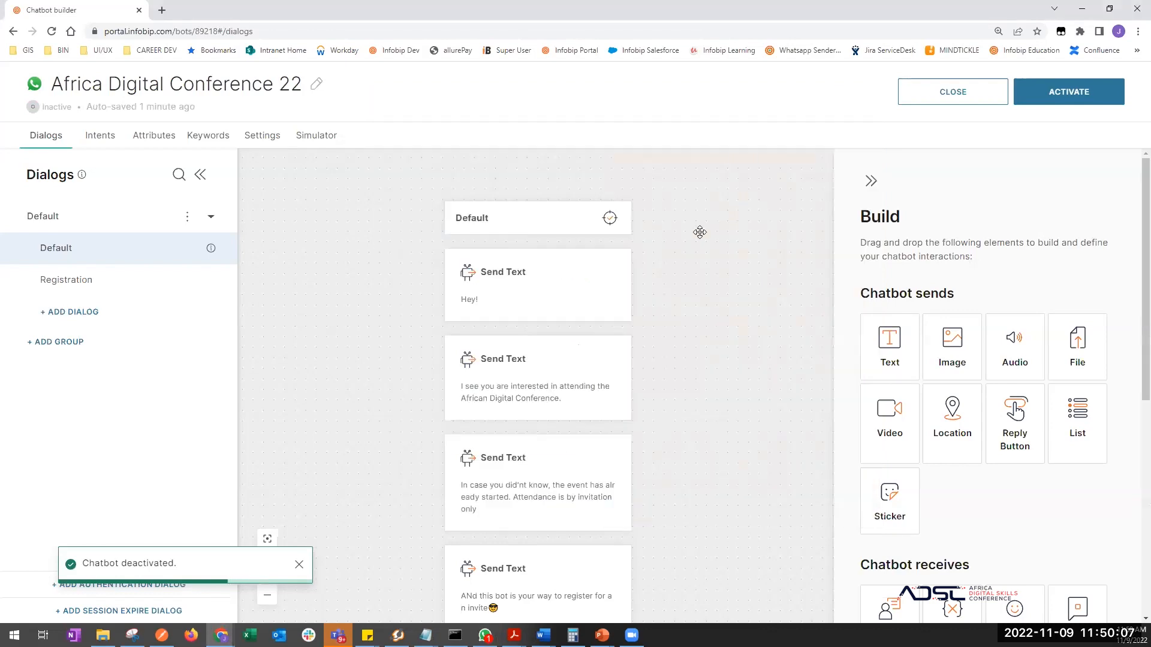
click(306, 152)
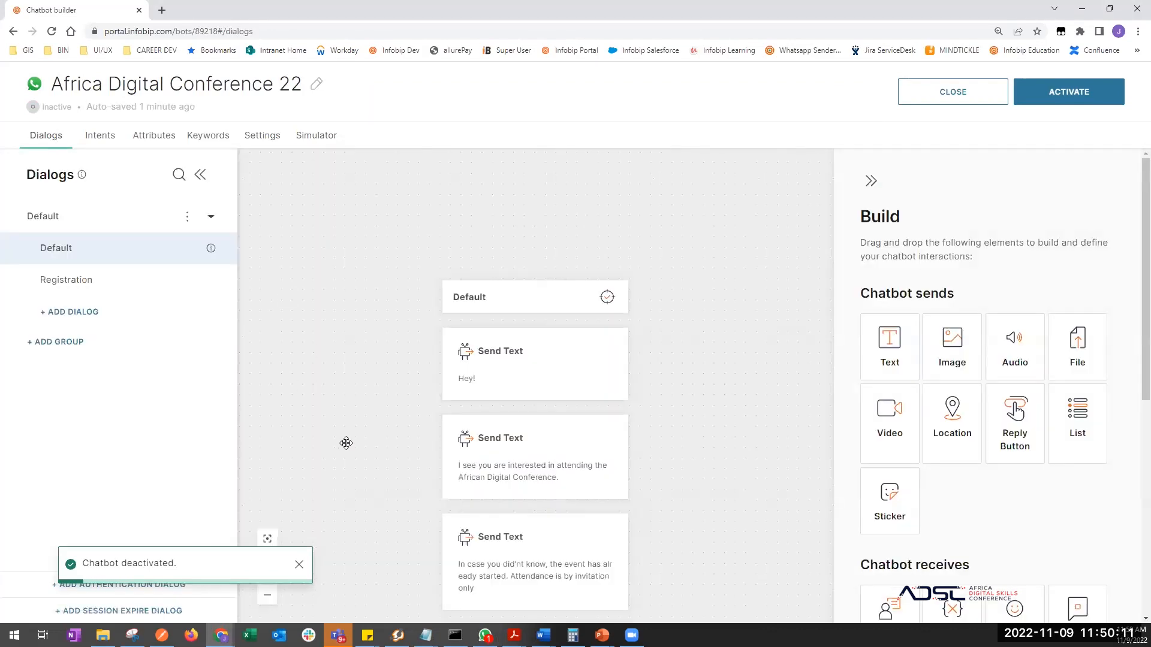
drag(383, 530, 396, 384)
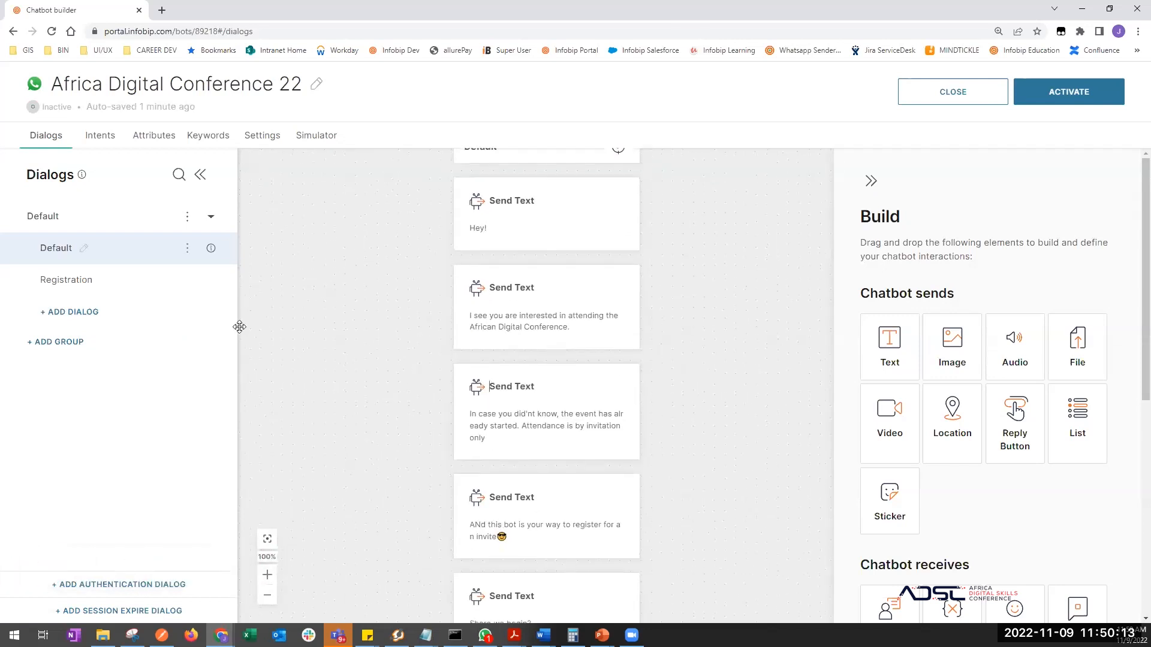
click(931, 101)
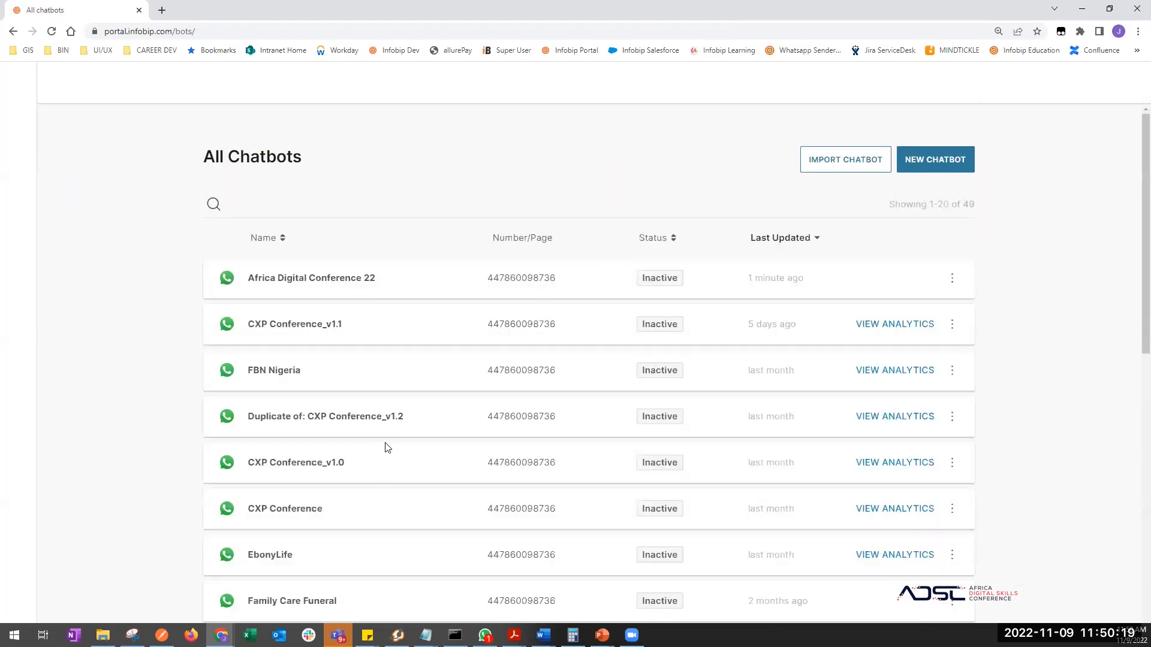
- Reactivate the Africa Digital Conference 22 chatbot and dismiss the success message
scroll(395, 526, down, 10)
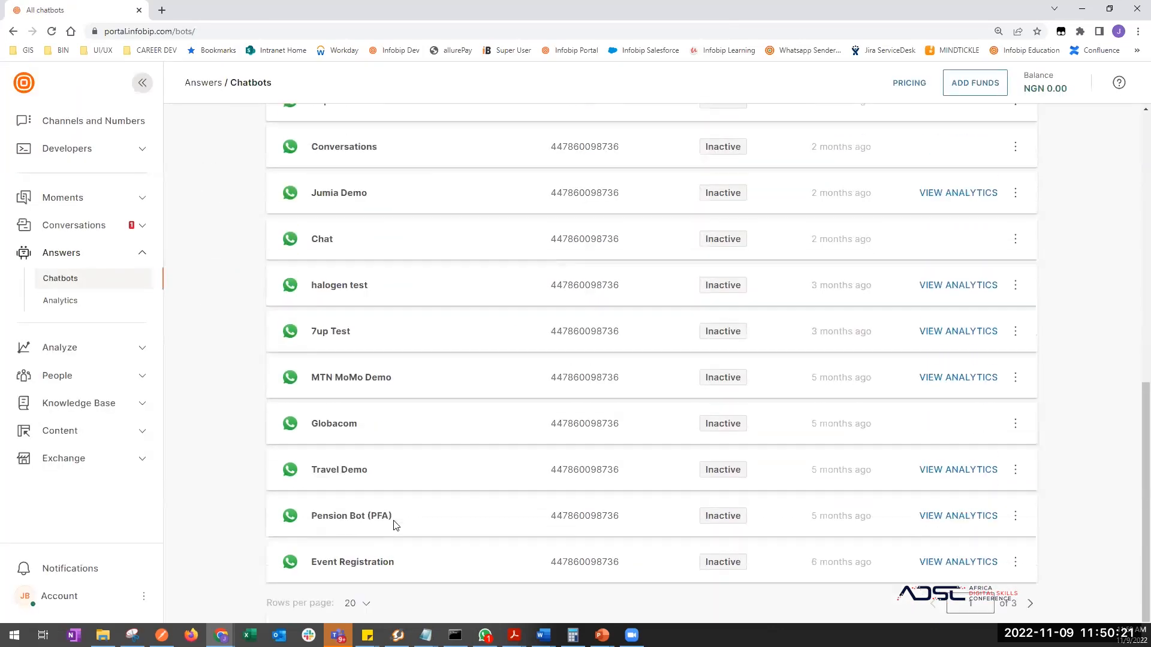
scroll(394, 526, up, 10)
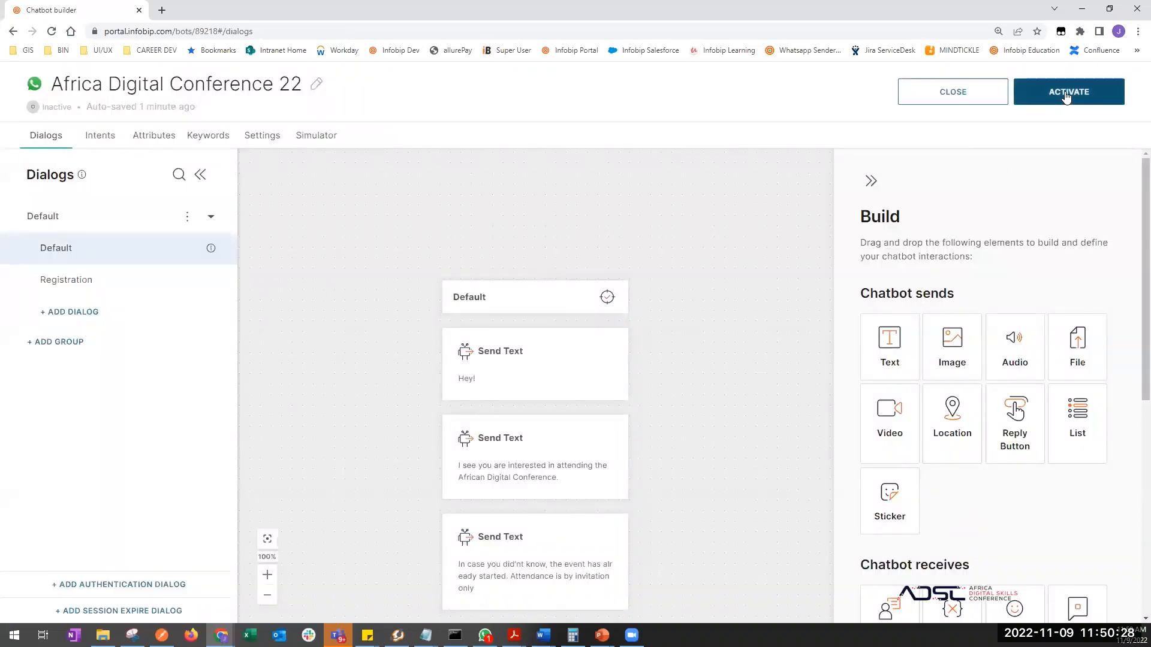
click(1066, 96)
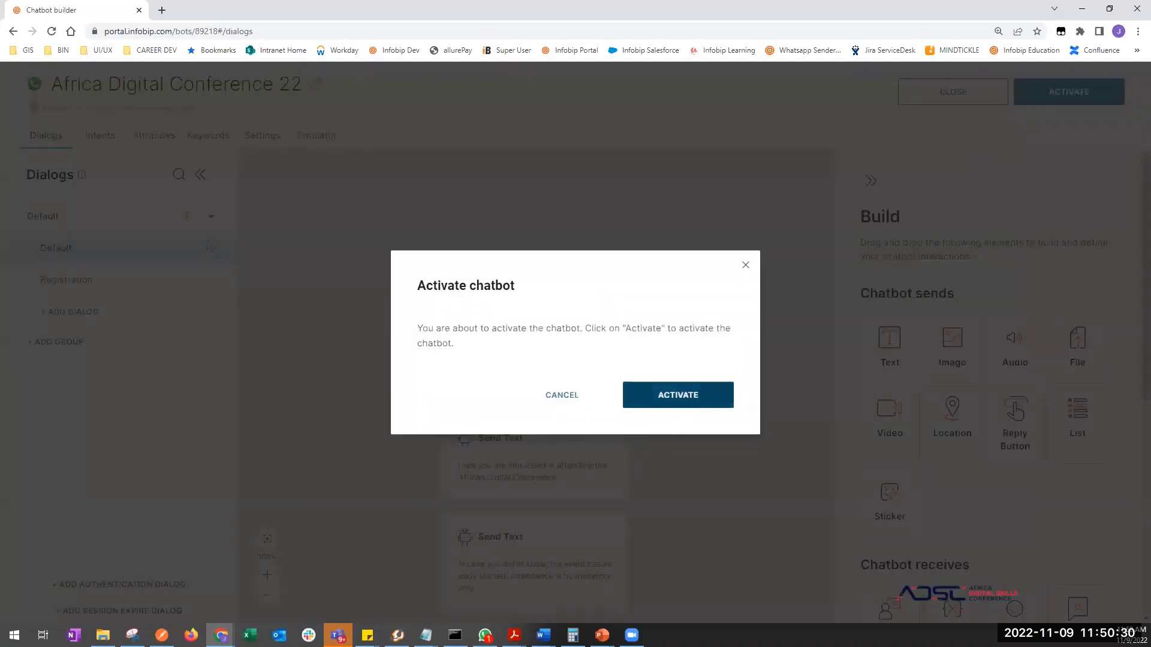
click(677, 395)
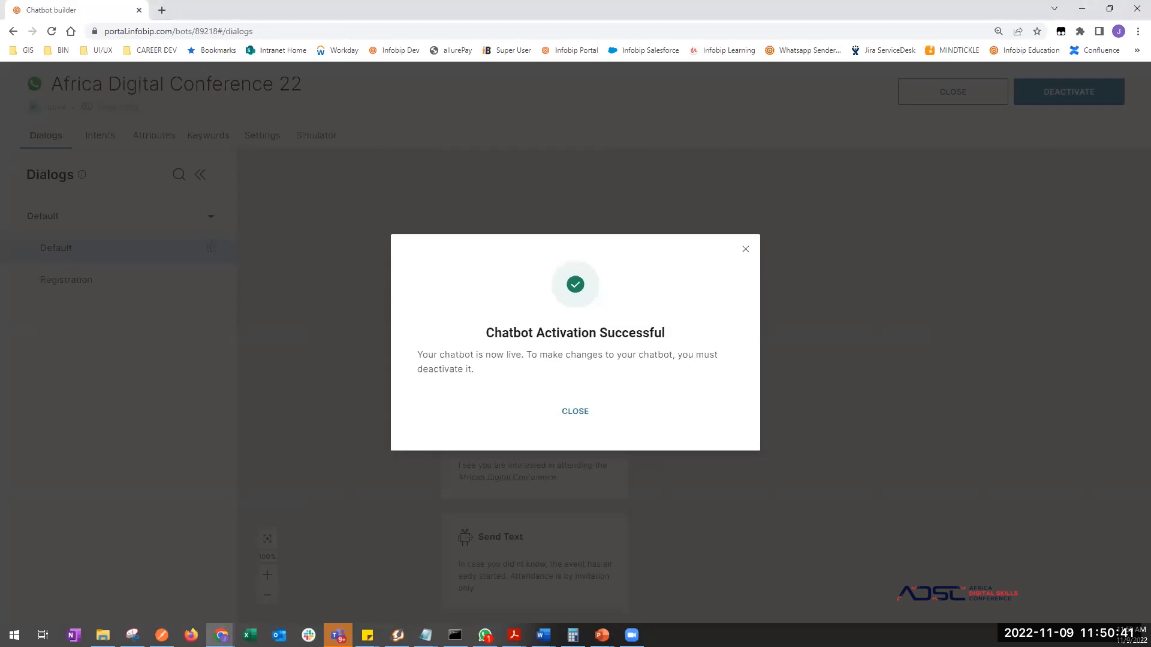
click(572, 412)
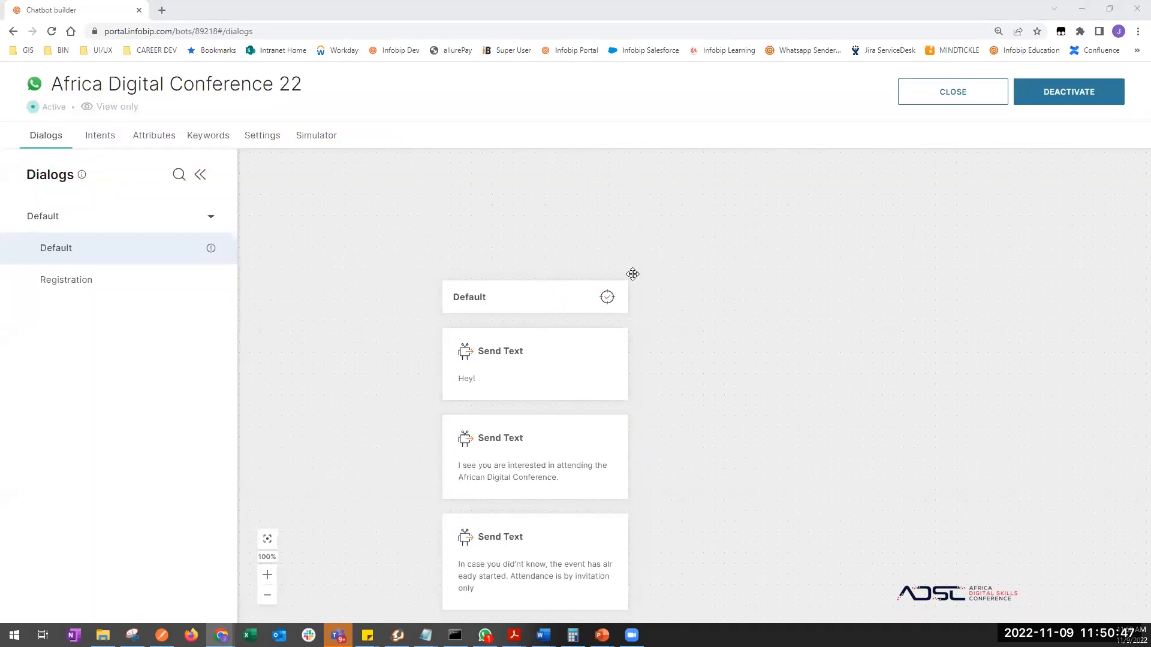
- Send a second 'hi' in WhatsApp, then close the chatbot back to the All Chatbots list
drag(398, 442, 394, 394)
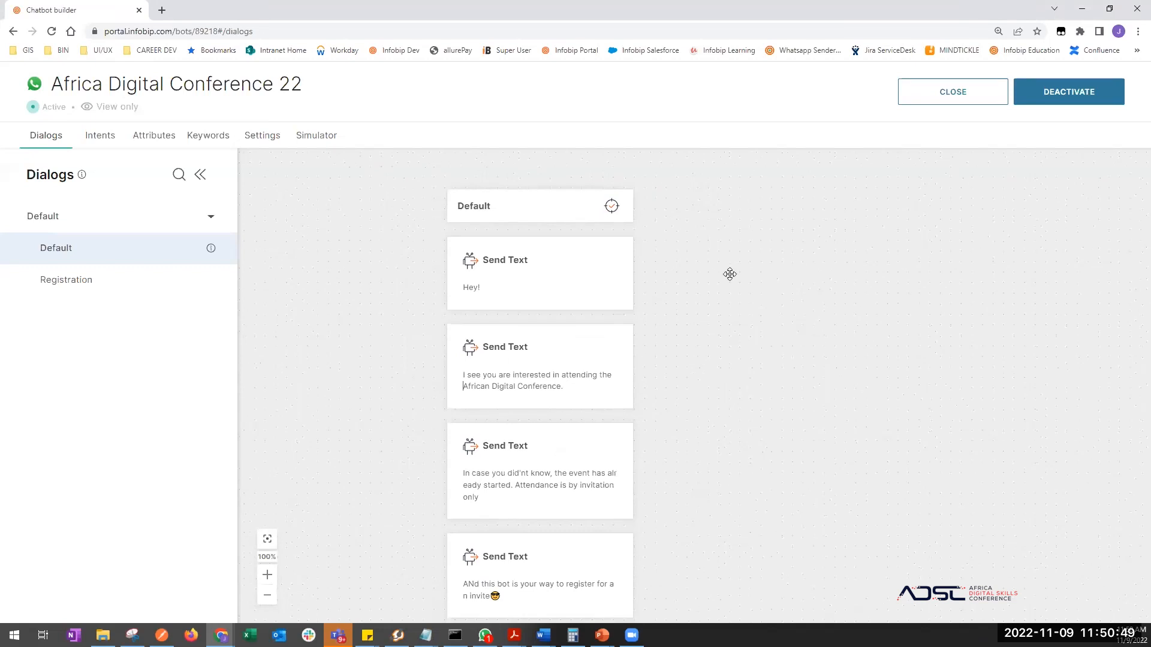
click(484, 635)
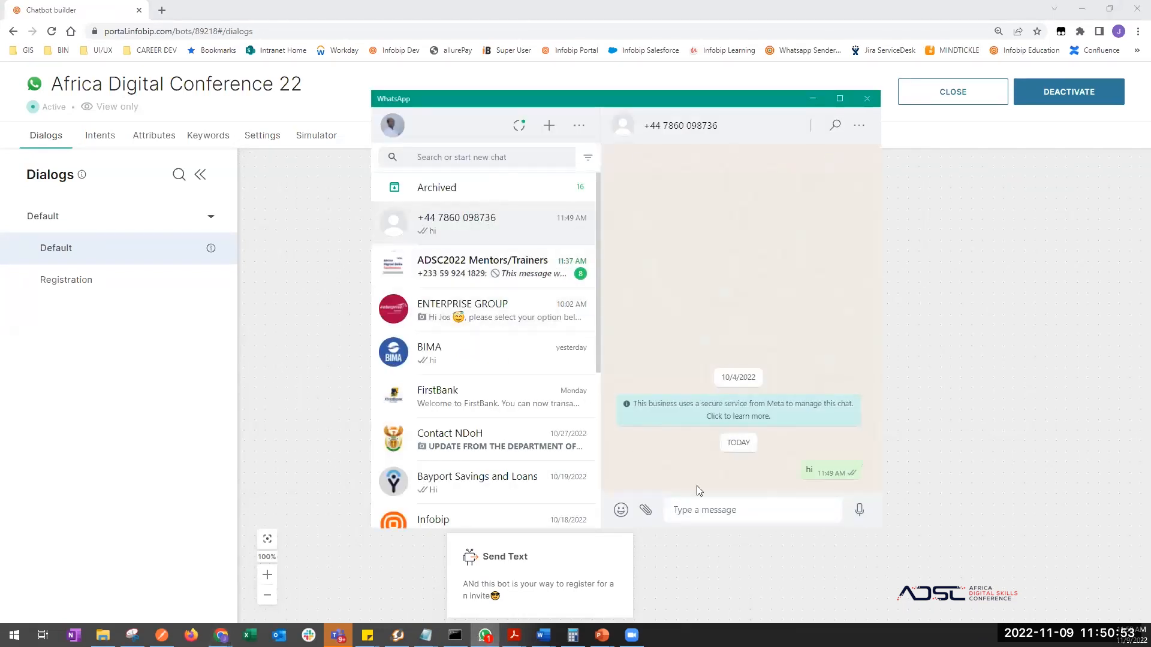
click(695, 510)
text(hi)
key(Return)
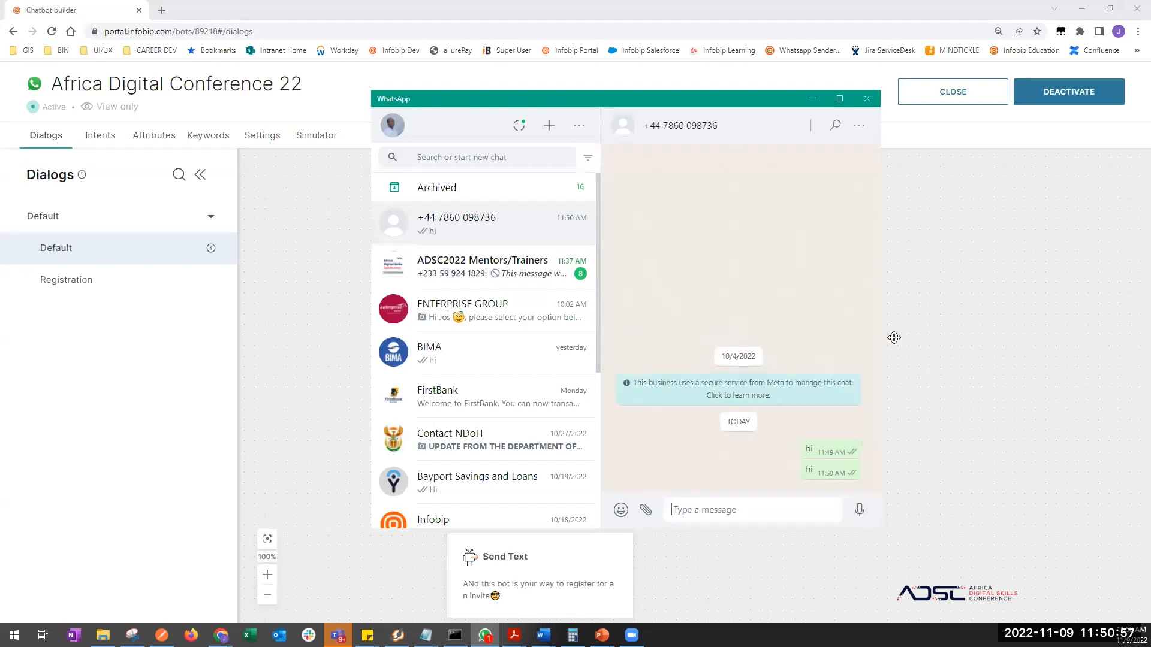
click(948, 357)
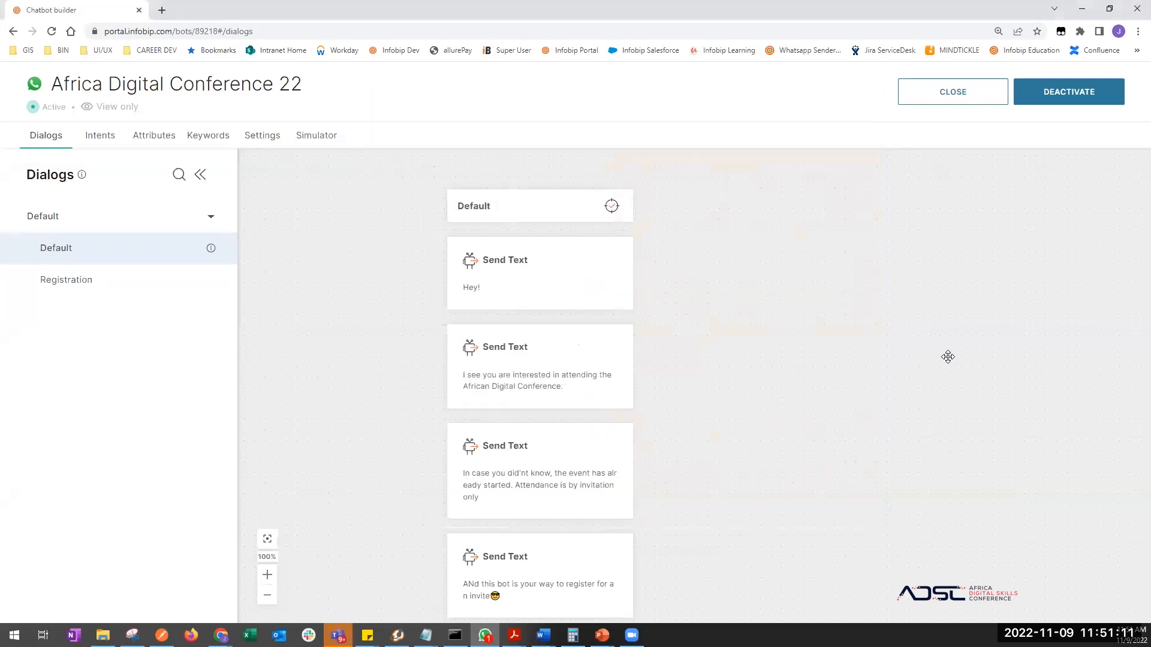
click(970, 94)
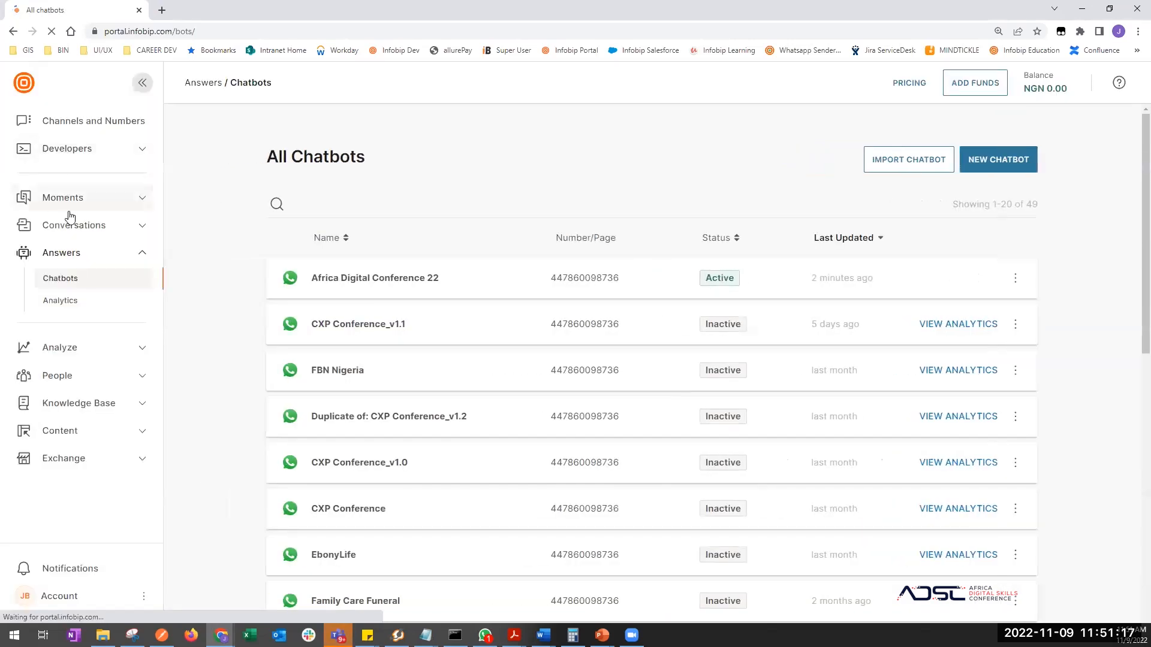
- Open the latest WhatsApp conversation in All Conversations and set its status to Closed
click(71, 225)
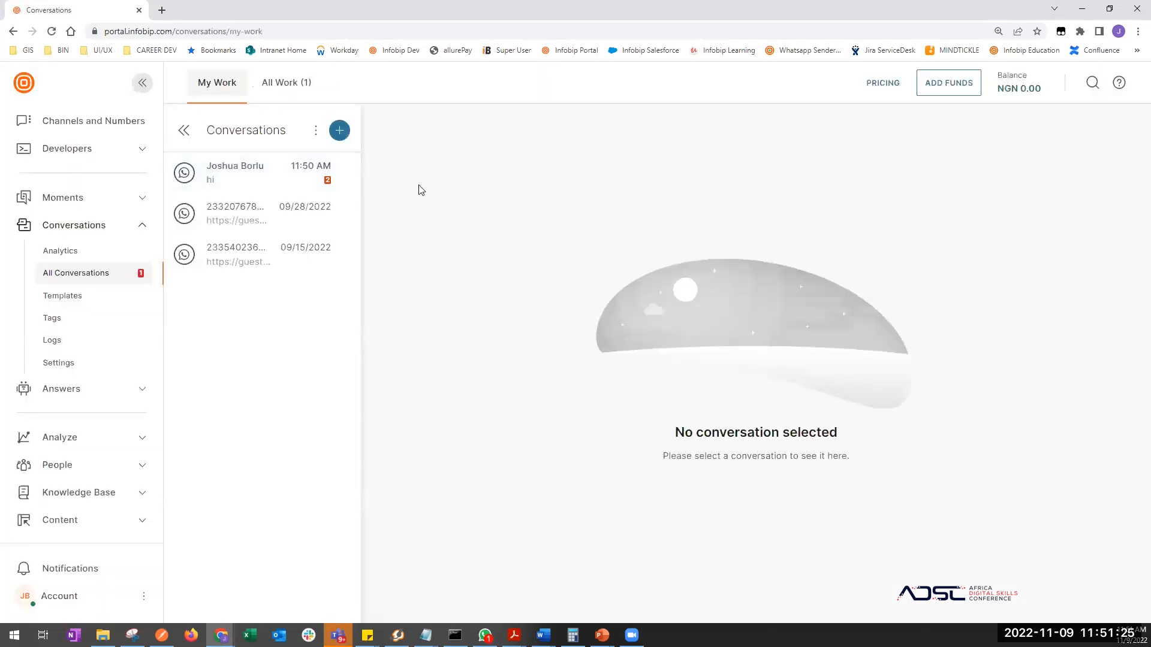
click(326, 169)
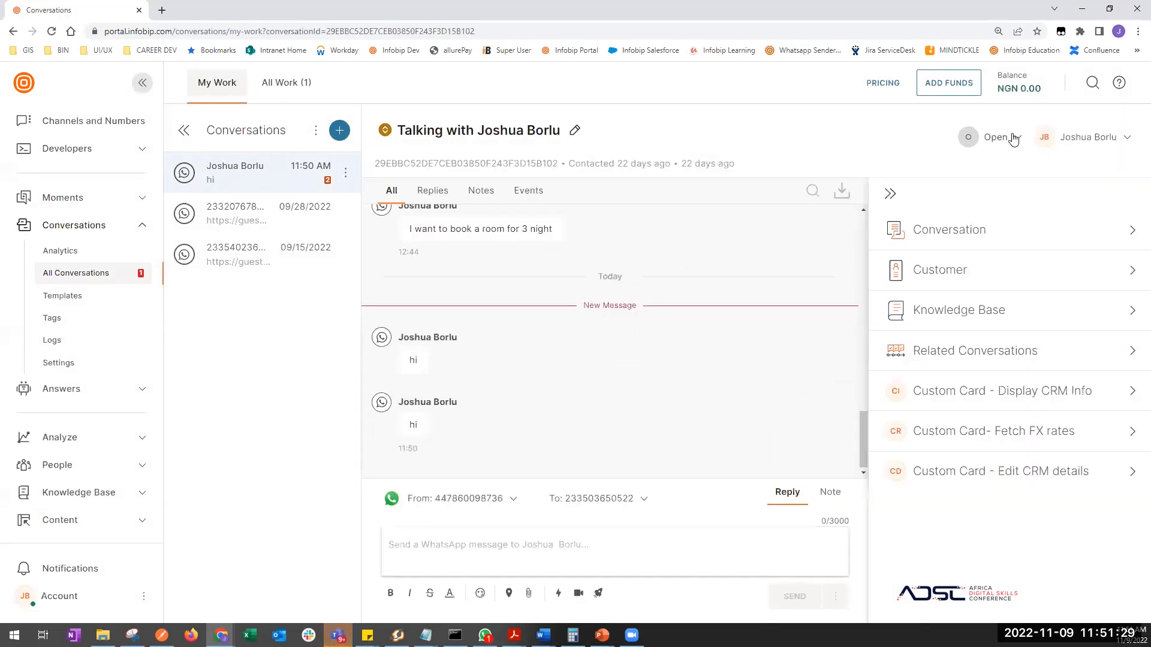
click(1013, 139)
click(1007, 303)
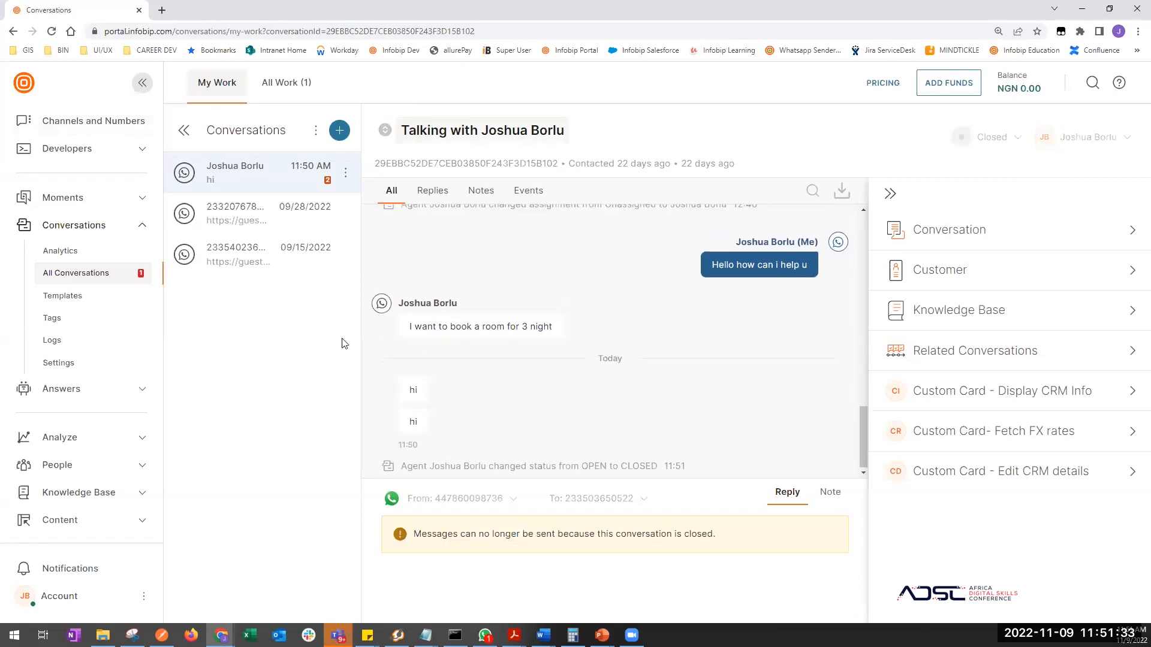
key(alt+Tab)
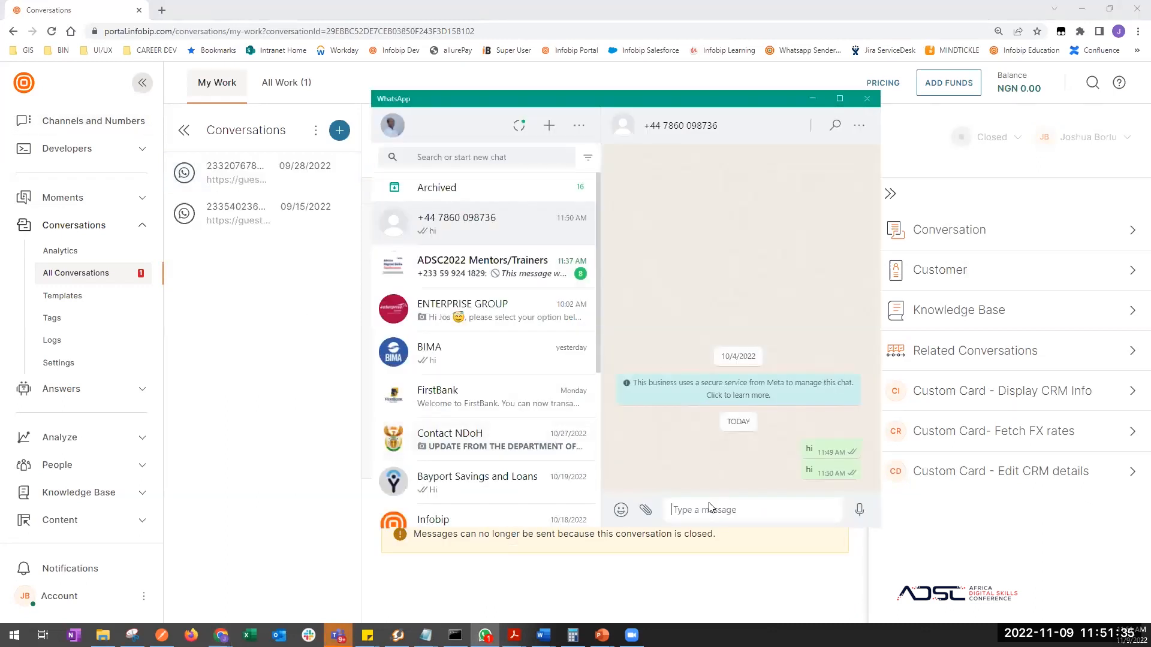
- Send 'hi' to restart the bot's conference greeting, then answer Yes to its options prompt
text(hi)
key(Return)
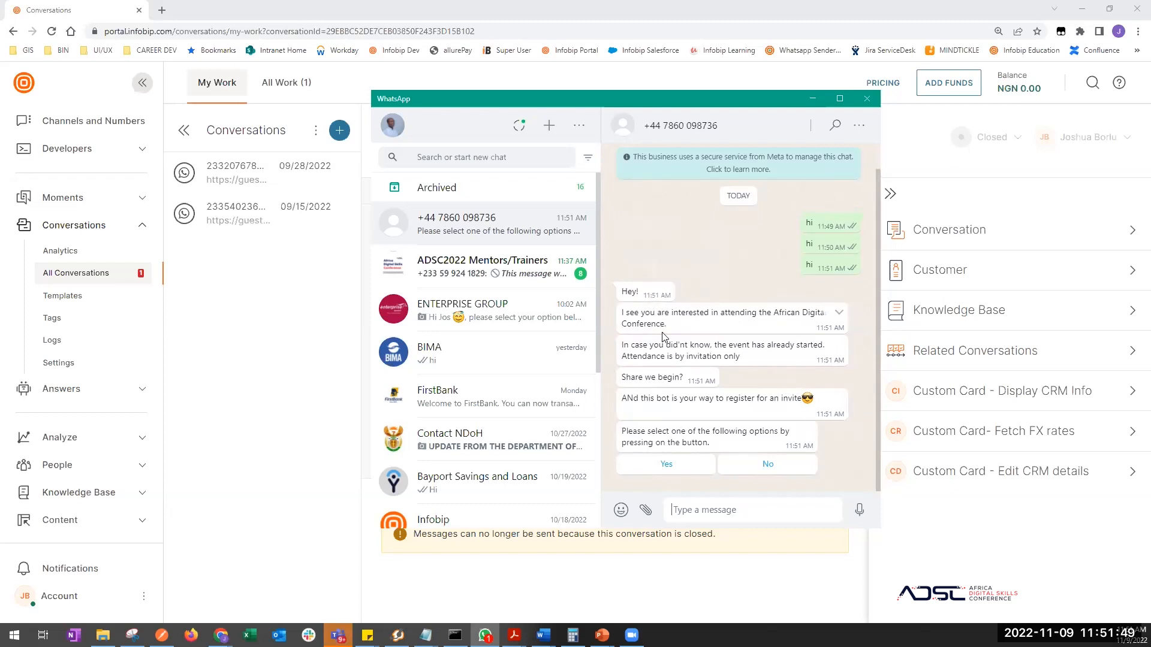
drag(639, 291, 619, 293)
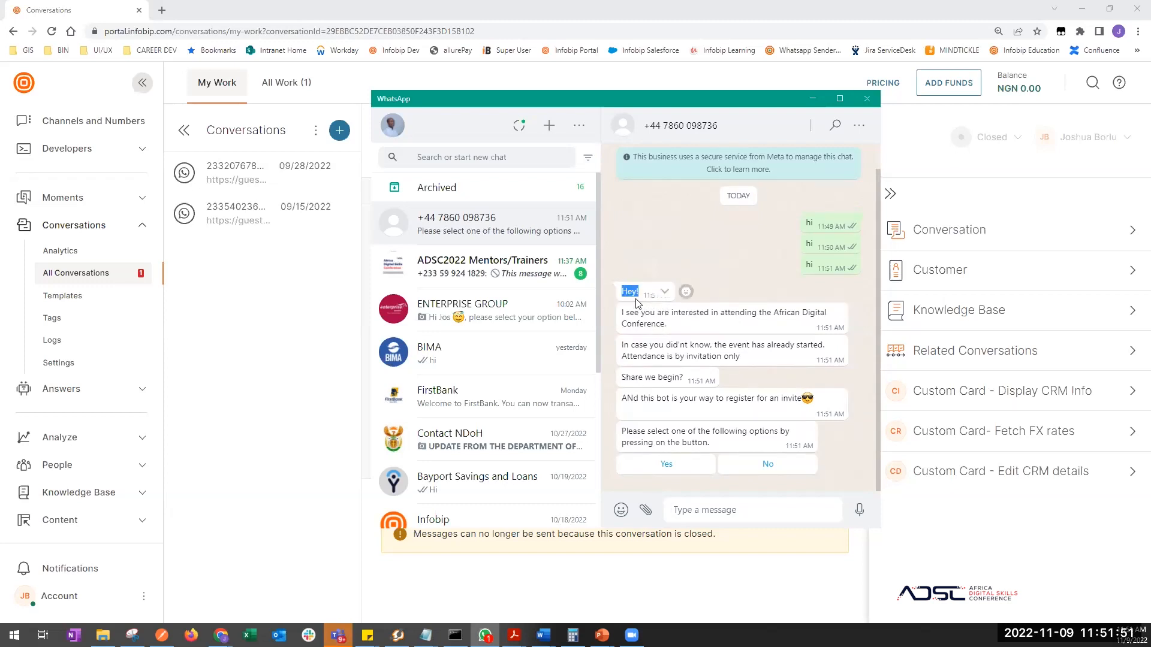
click(829, 267)
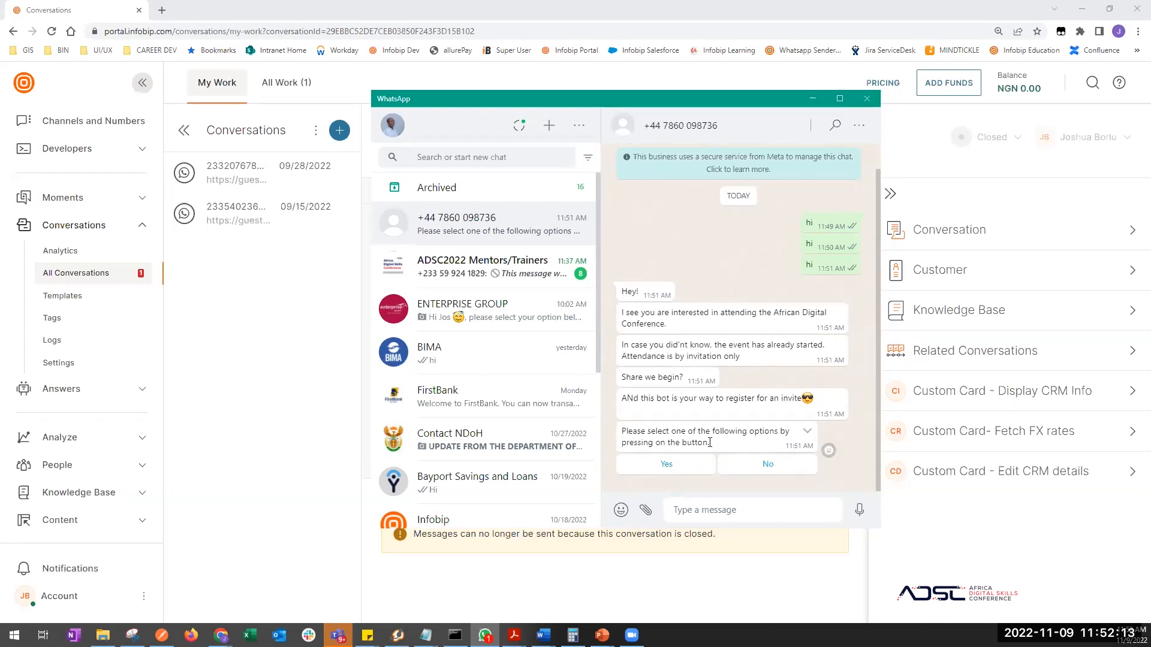
click(666, 471)
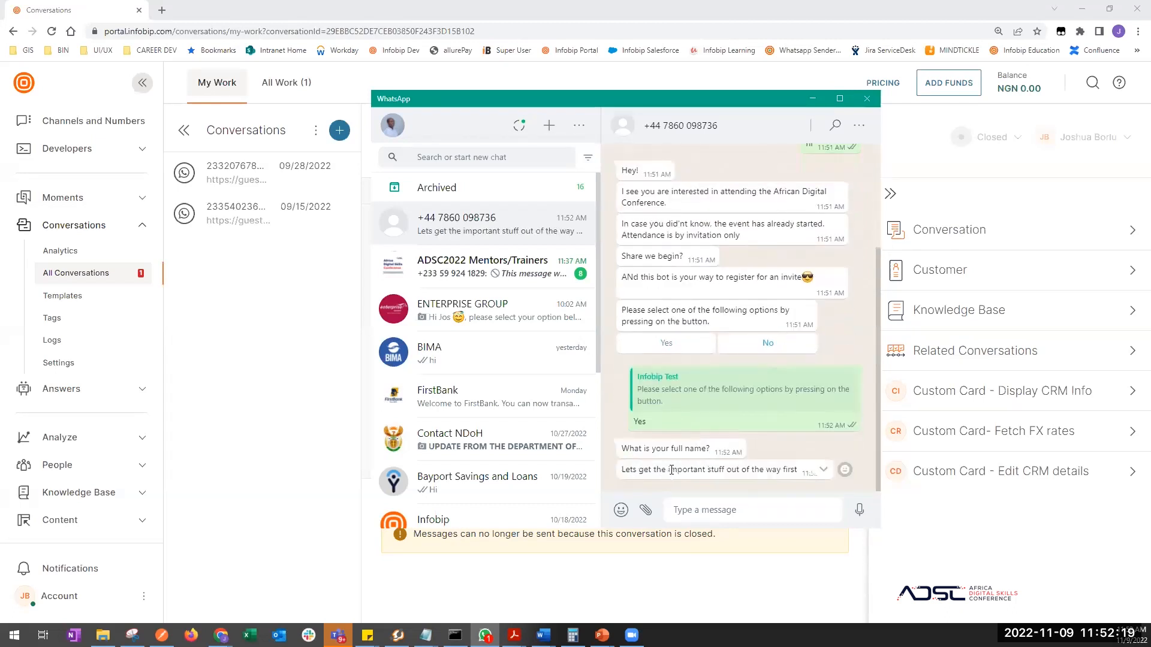
- Reply to the bot with the attendee's full name, mobile number and e-mail address
click(711, 507)
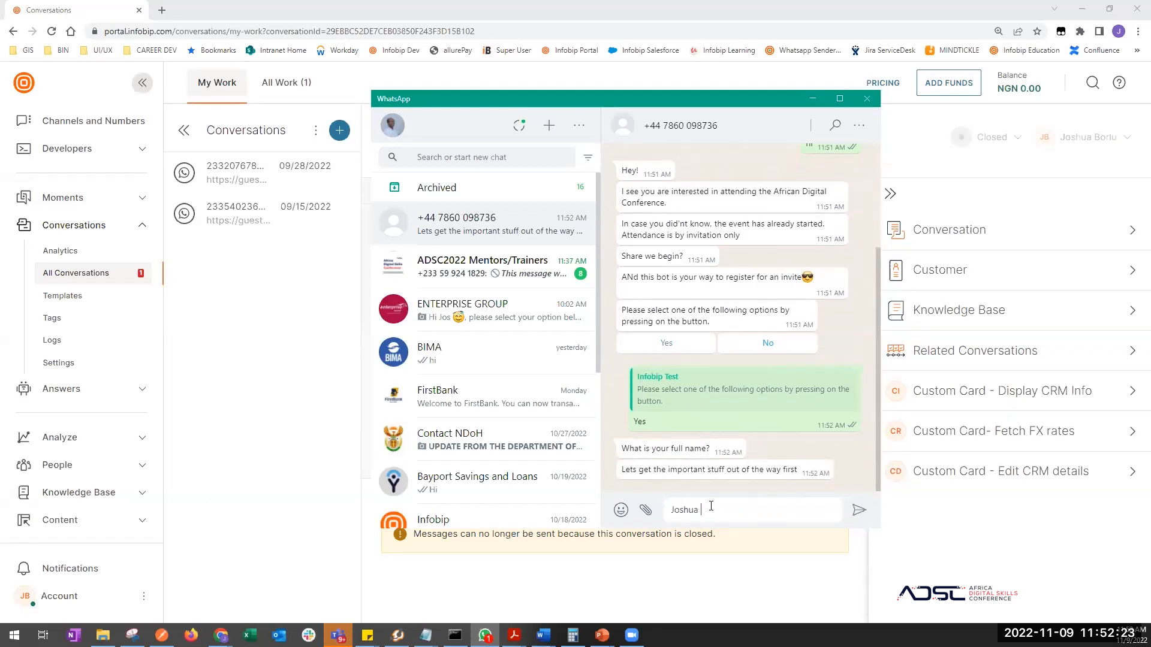
key(Return)
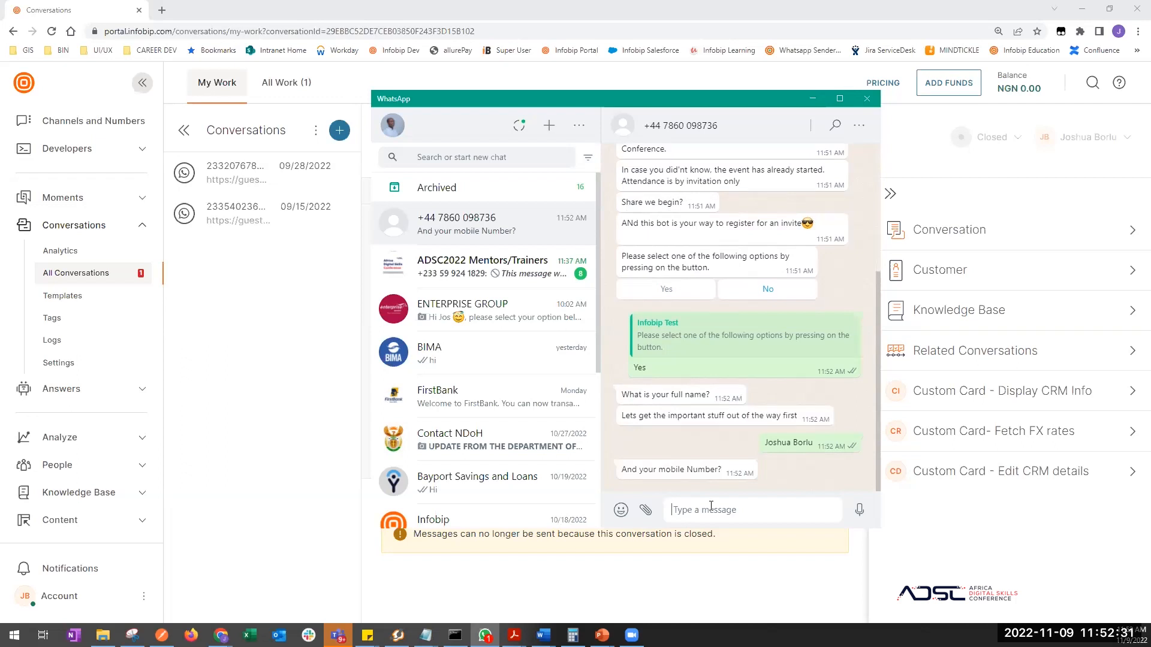
key(Return)
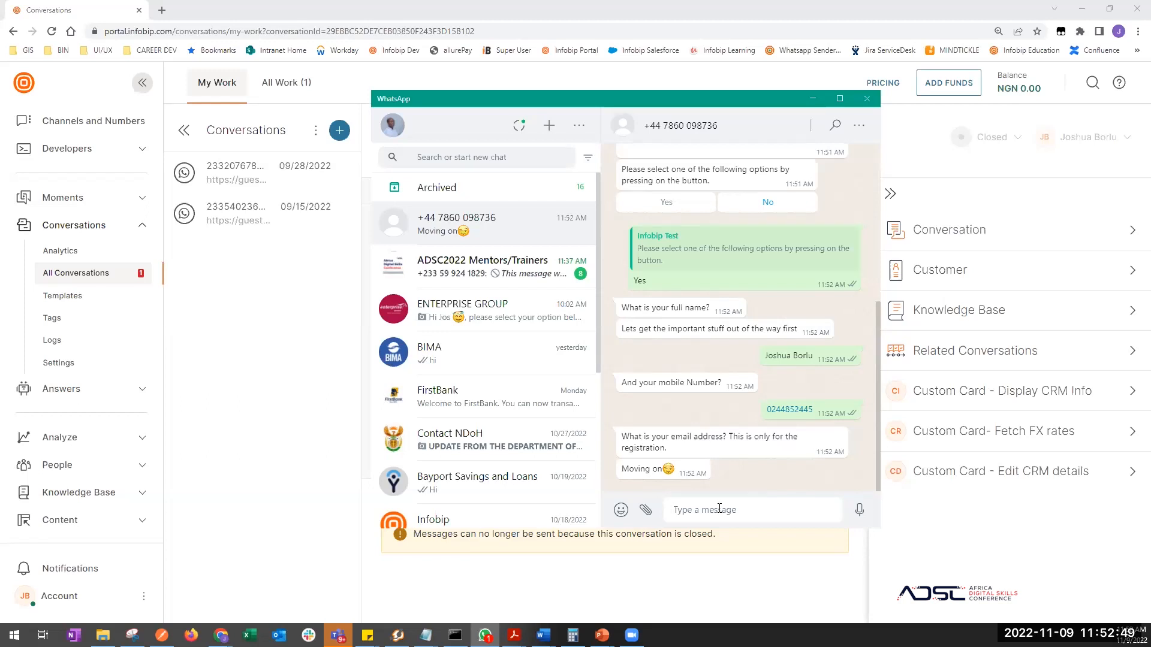
key(Return)
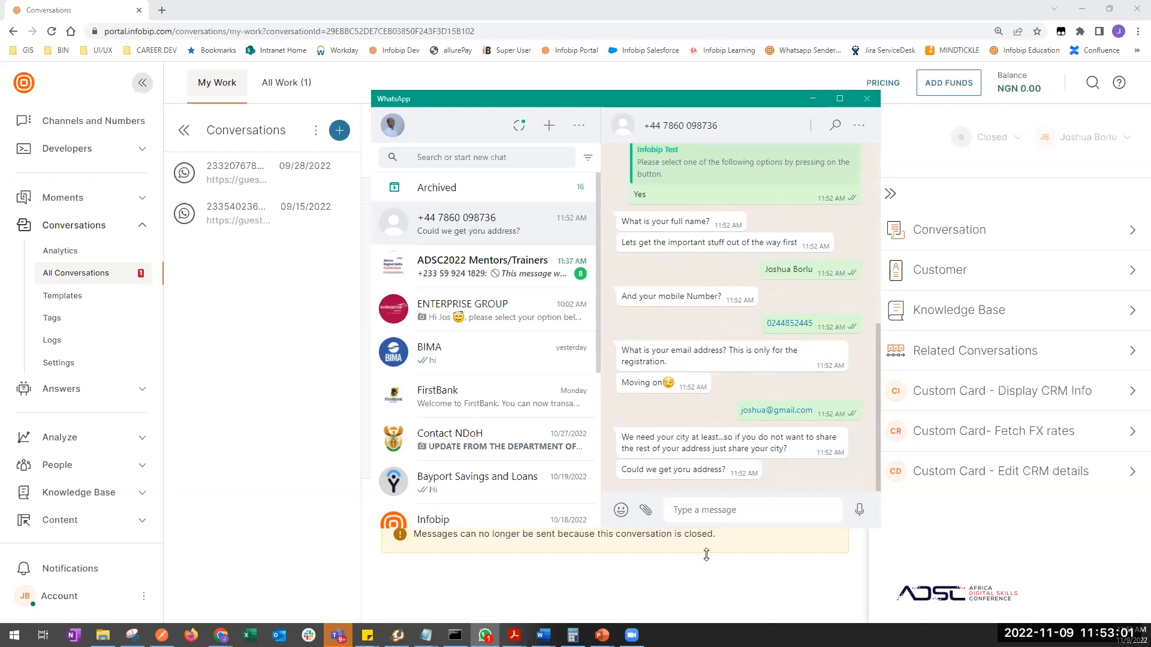
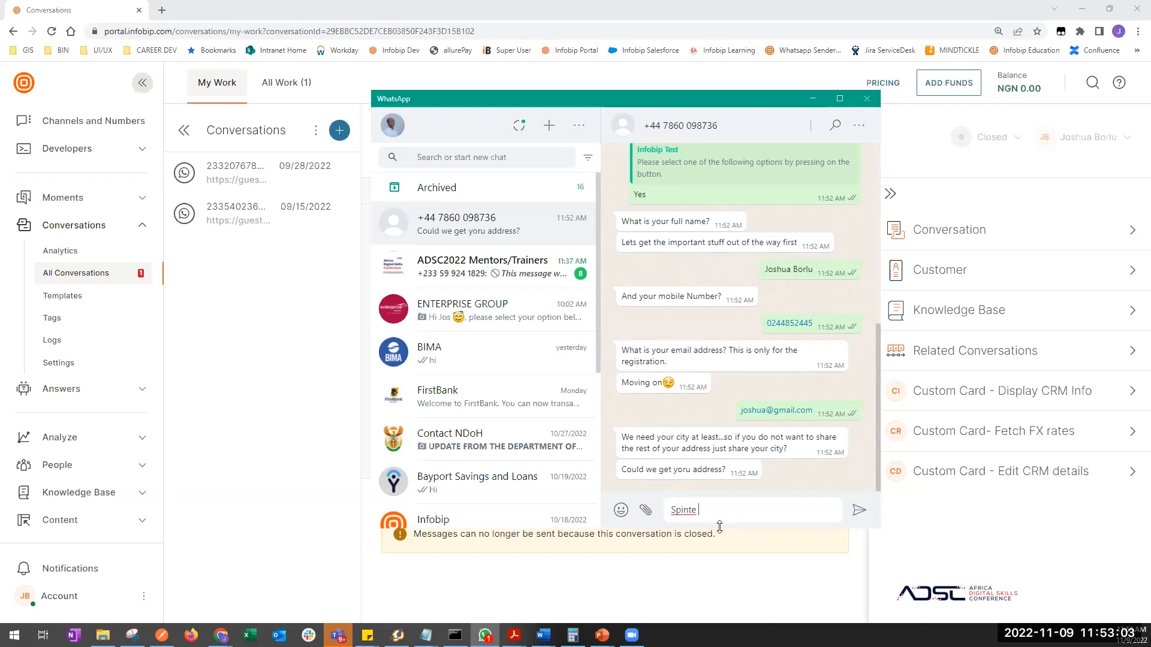
- Give the attendee's address, the reason 'to learn digital skills' and the source 'Through Google ads'
key(Return)
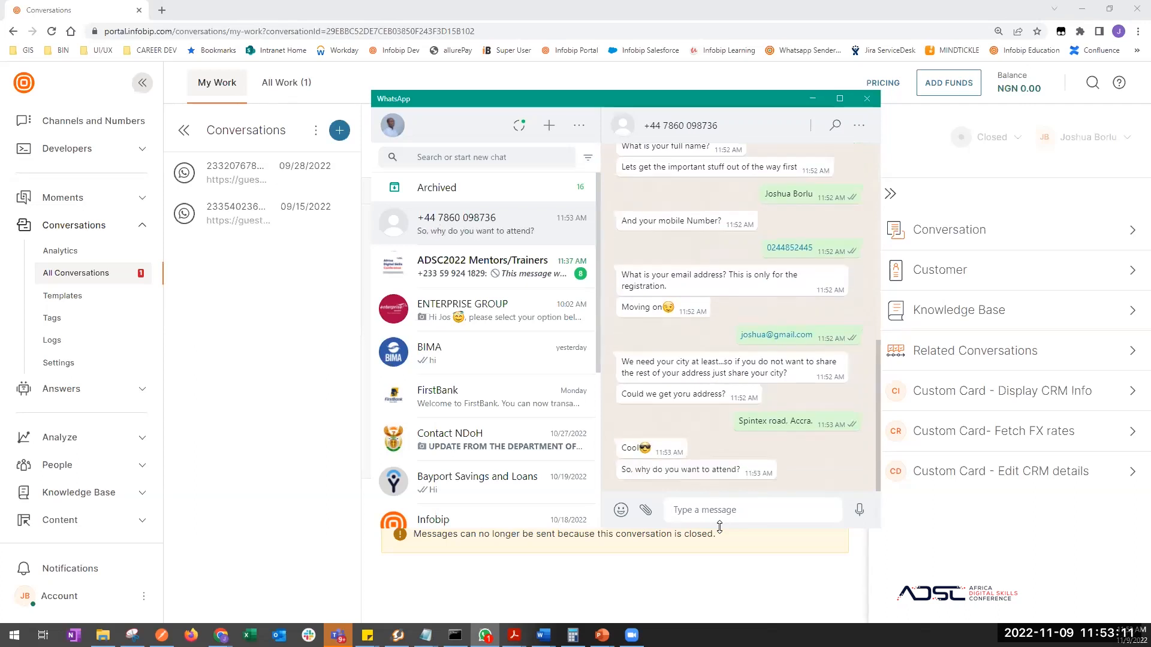
key(Return)
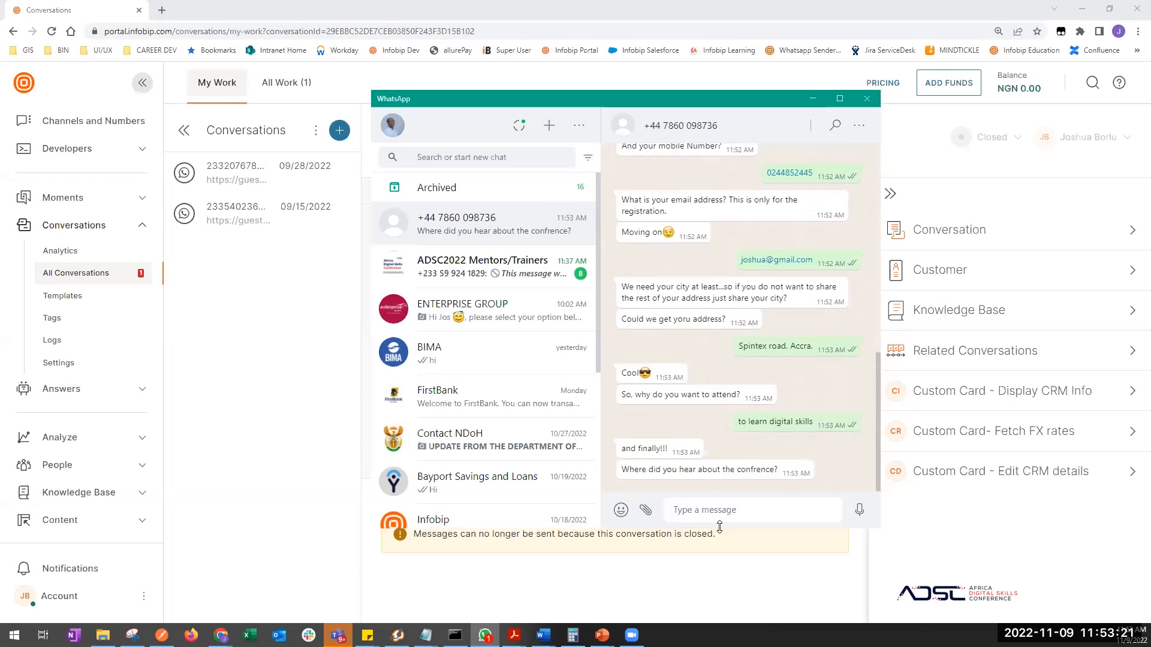
key(Return)
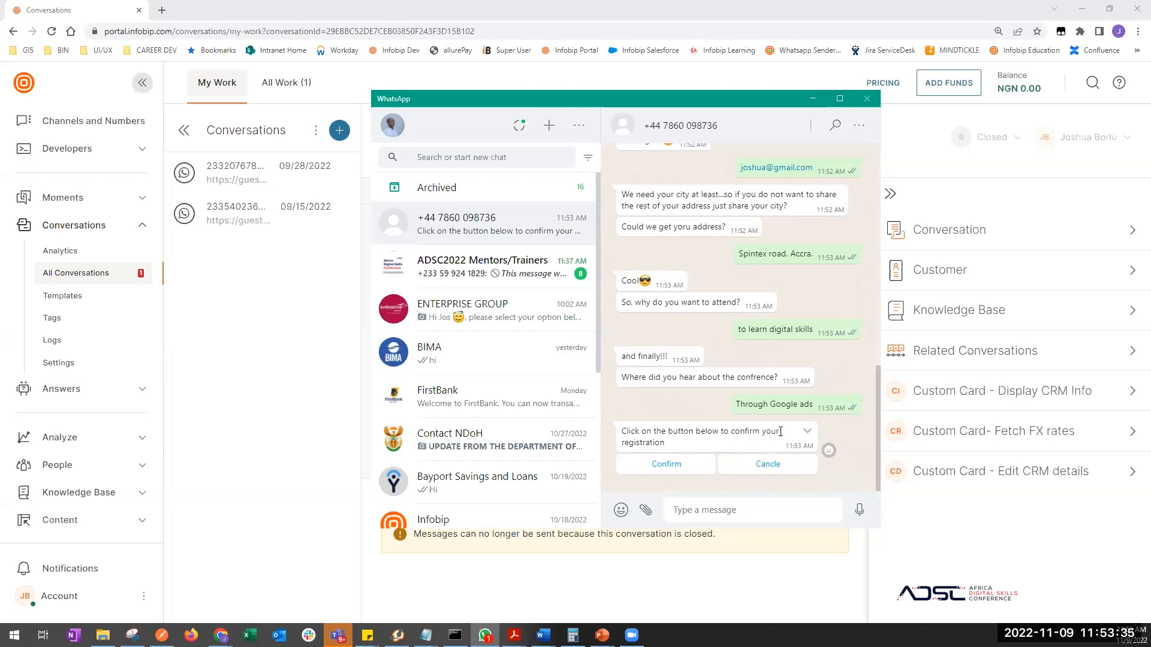
- Confirm the registration in the chat and check the bot's acknowledgement
click(678, 468)
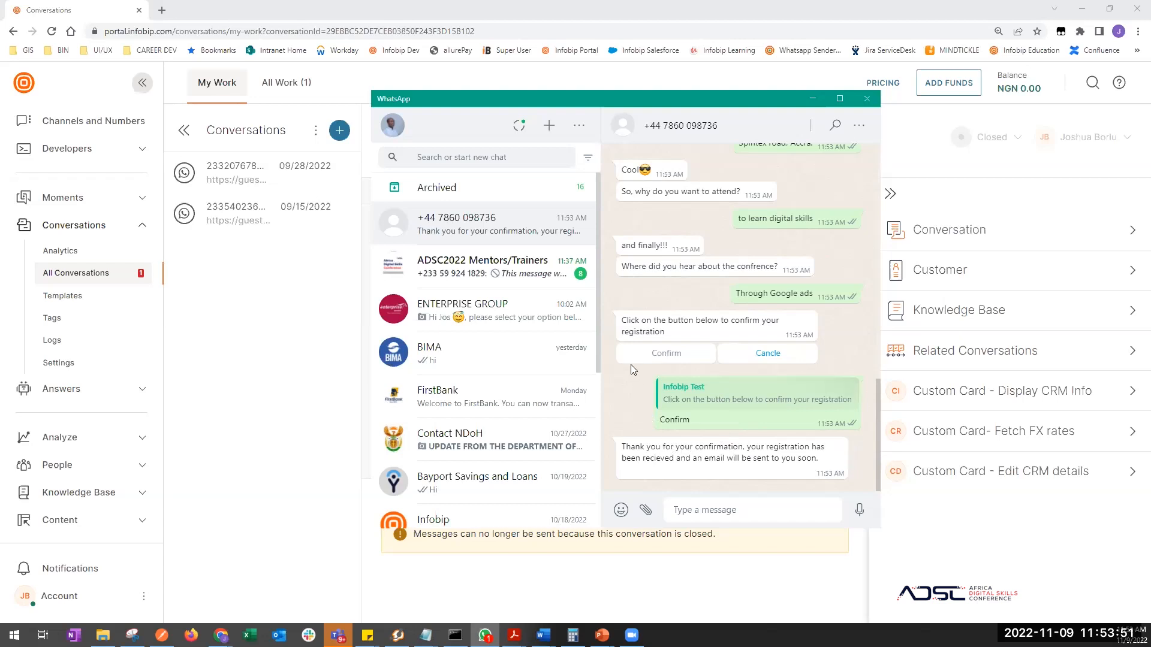
scroll(681, 405, up, 1)
scroll(681, 405, down, 1)
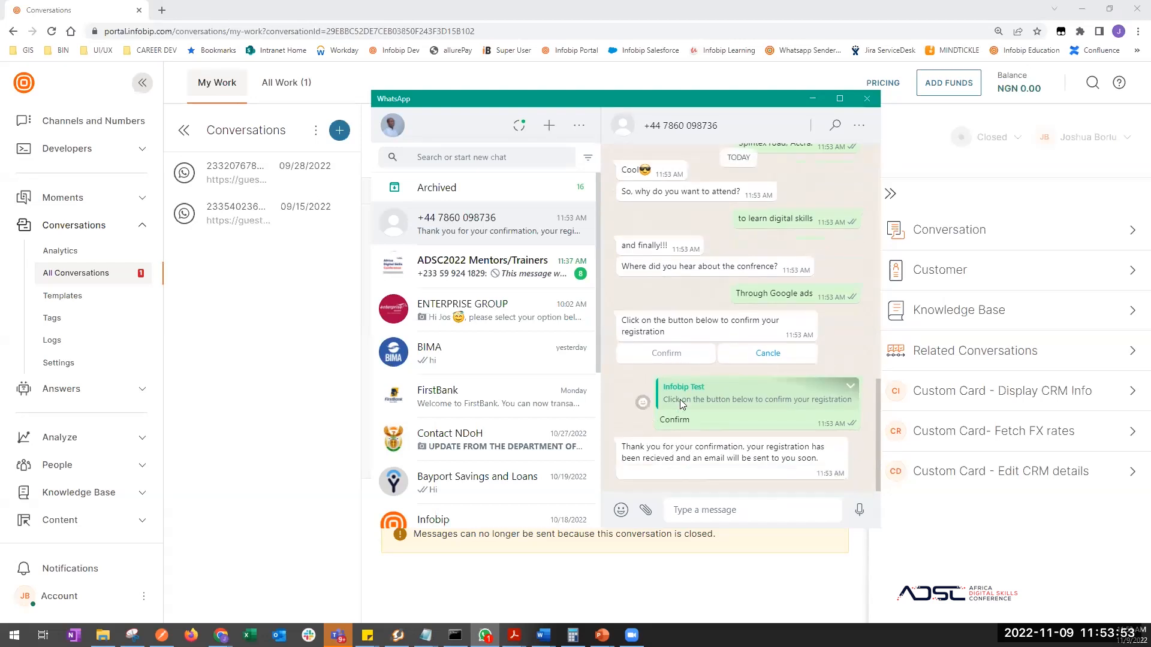
- Return to the Infobip portal's list of all chatbots under Answers
click(277, 391)
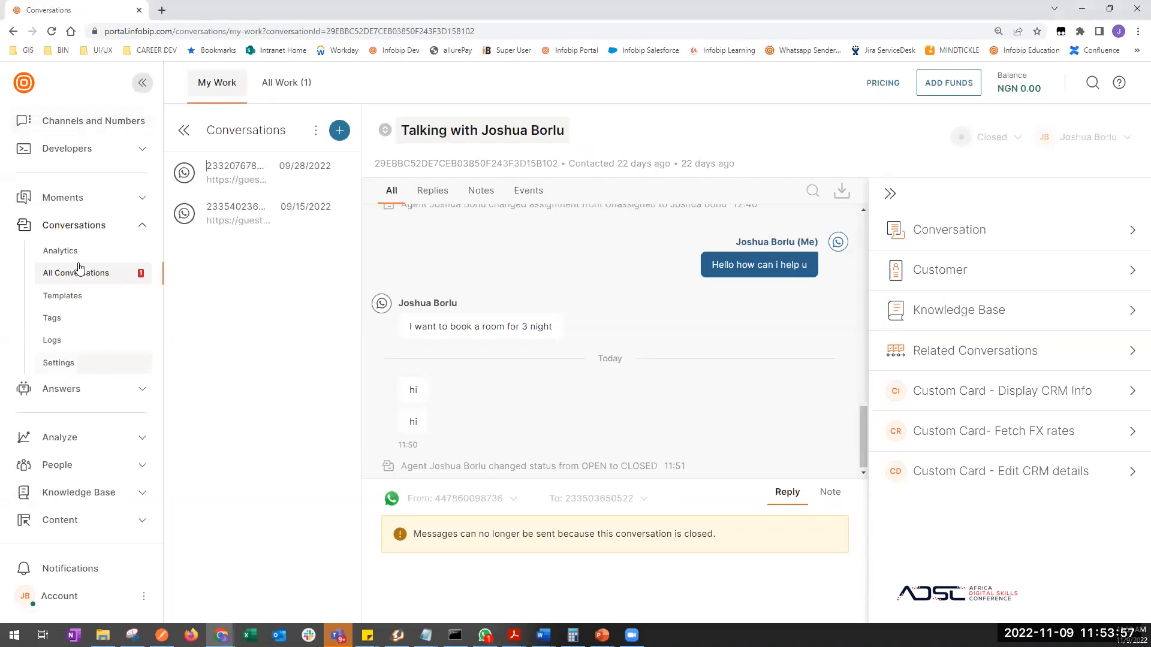
click(71, 390)
click(67, 415)
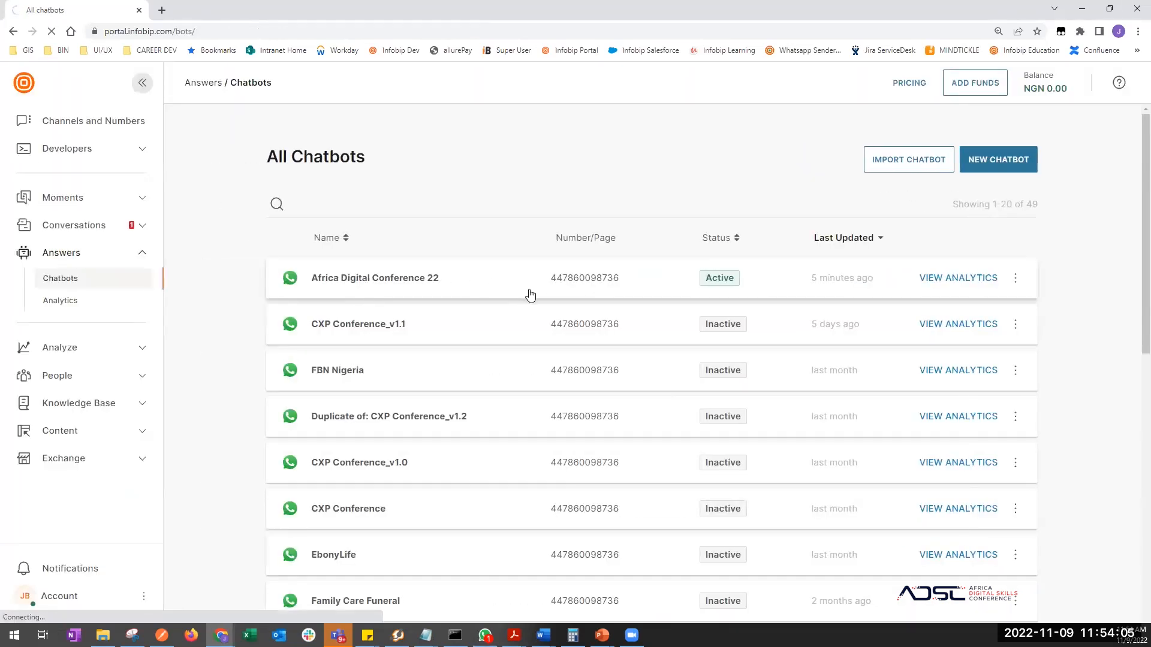
- Reopen the Africa Digital Conference 22 chatbot and review its Registration and Default dialog flows
click(529, 293)
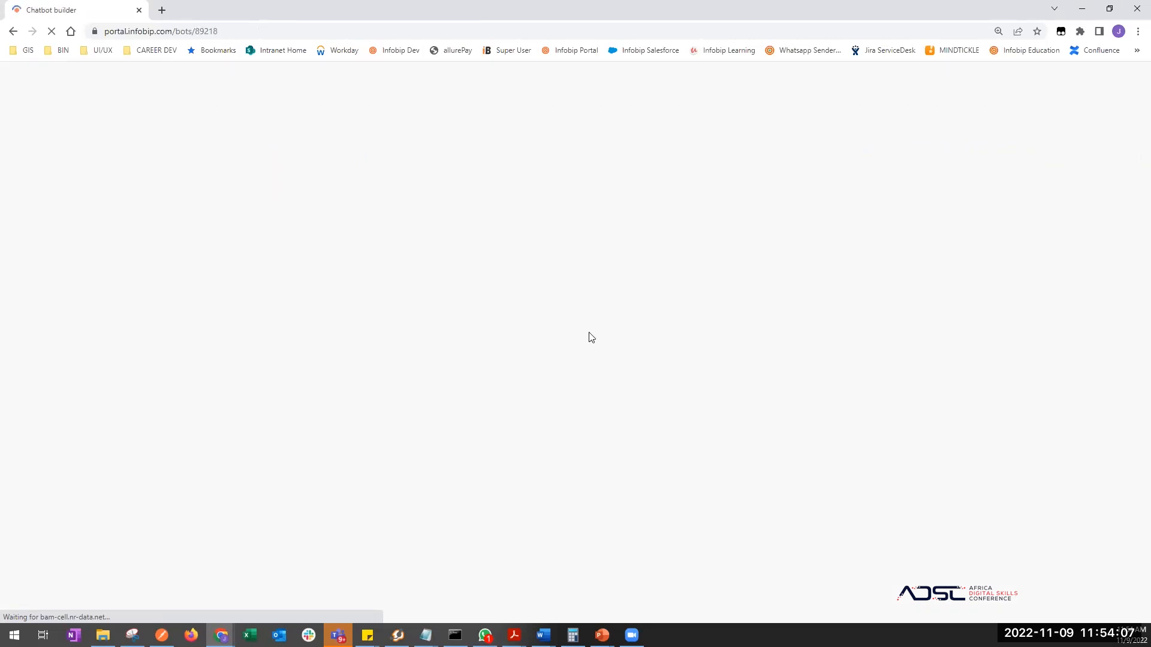
key(alt+Tab)
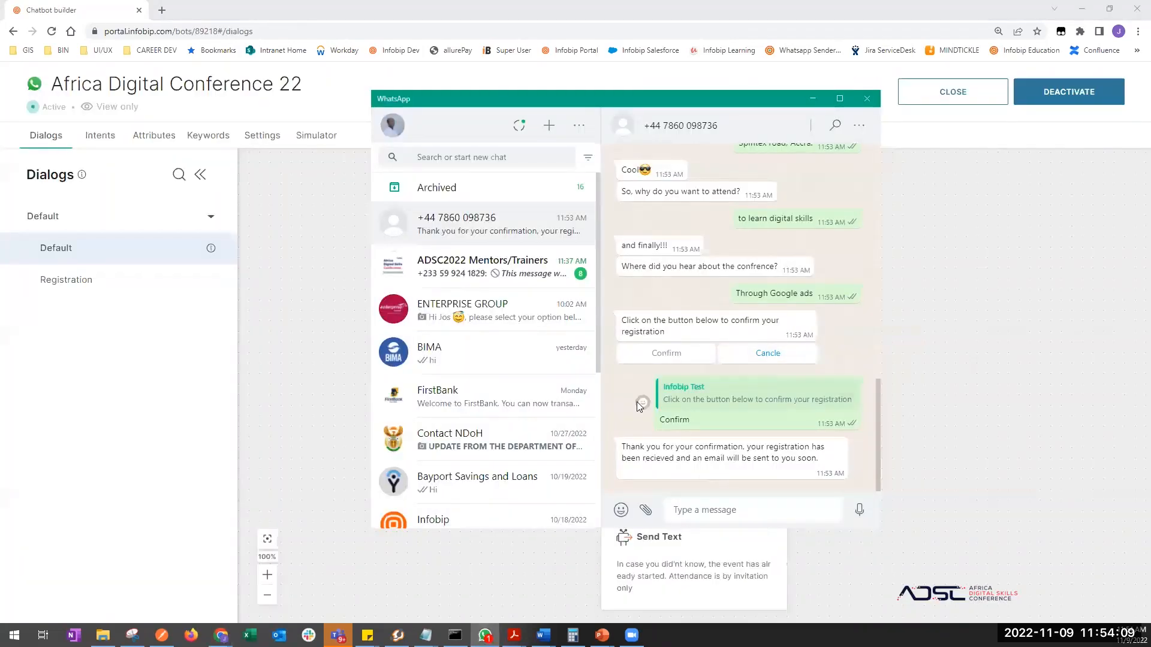
drag(668, 95, 675, 93)
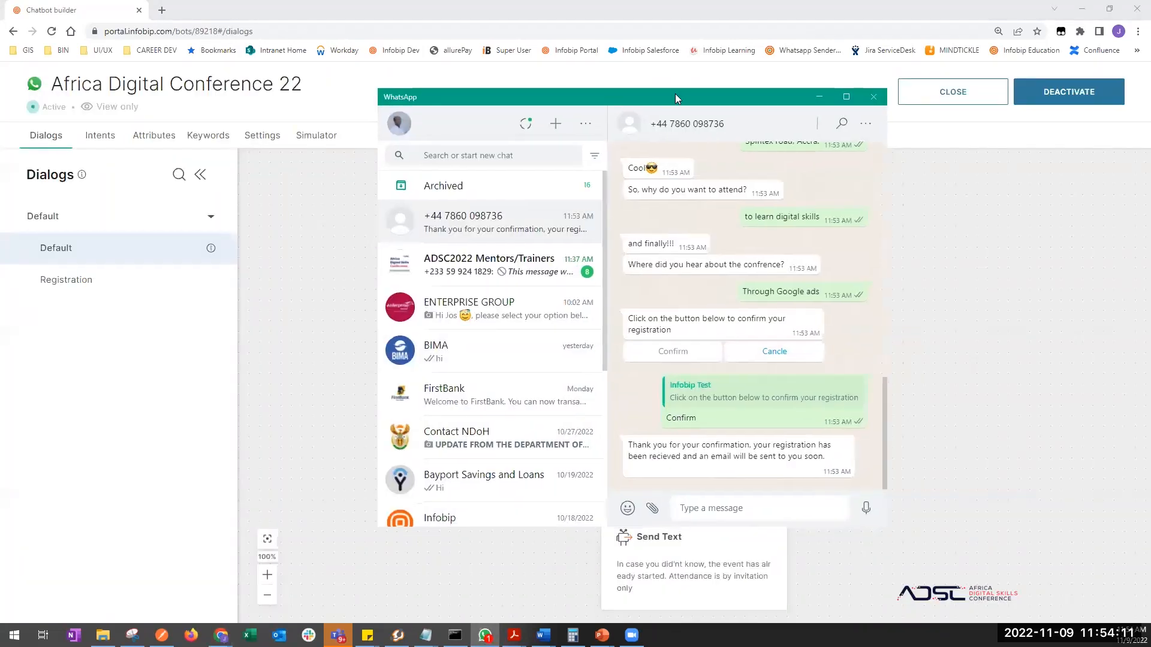
click(91, 270)
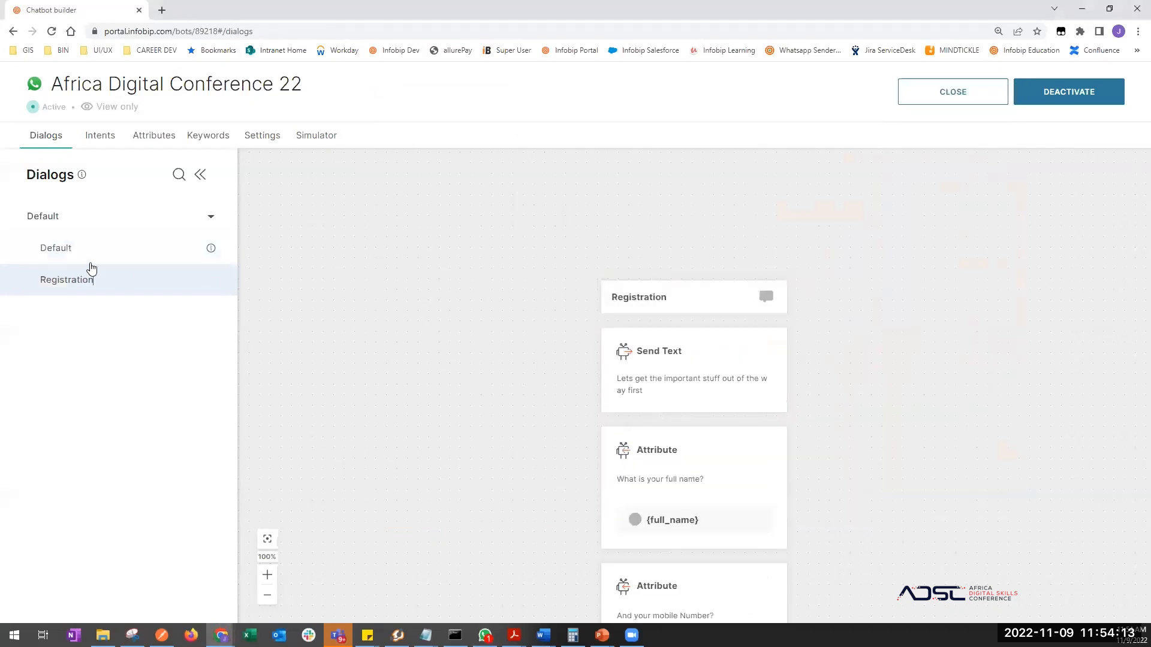
click(69, 255)
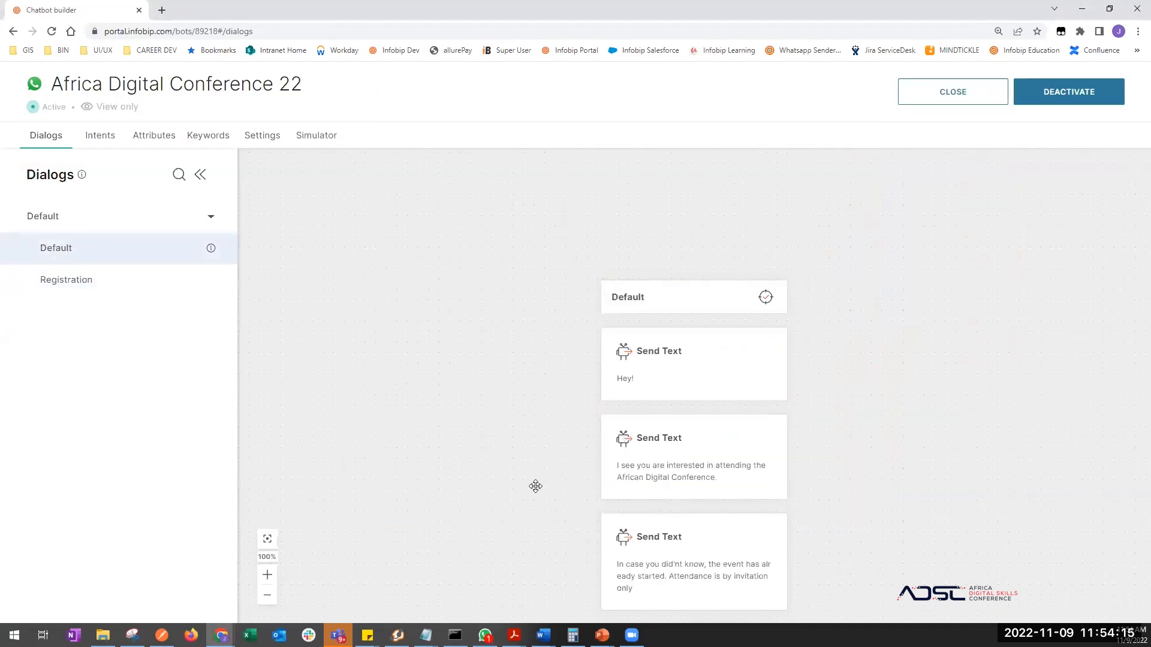
drag(535, 487, 495, 329)
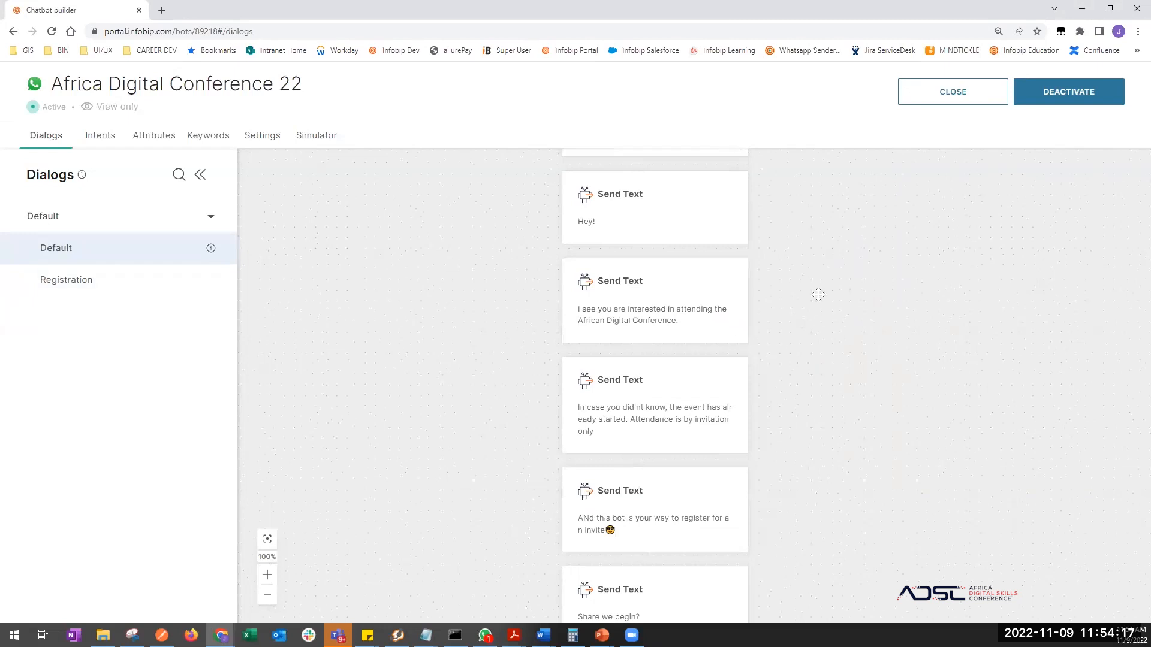
drag(818, 295, 808, 391)
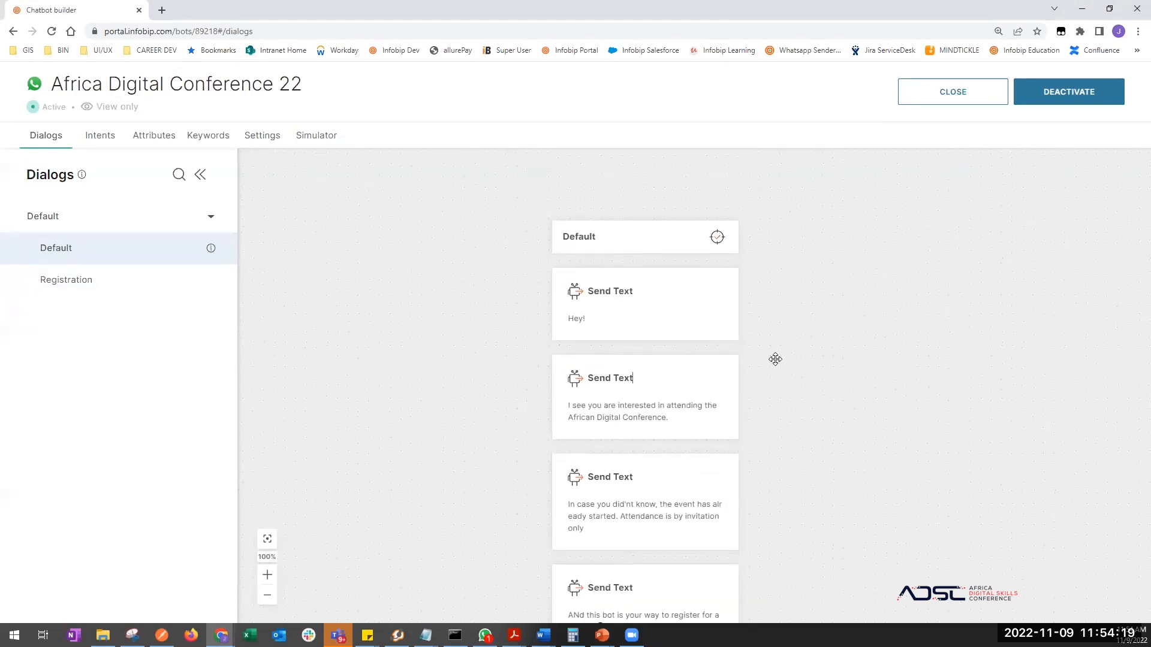
- Send the bot 'hello, how are u. I need location to ur office'
key(alt+Tab)
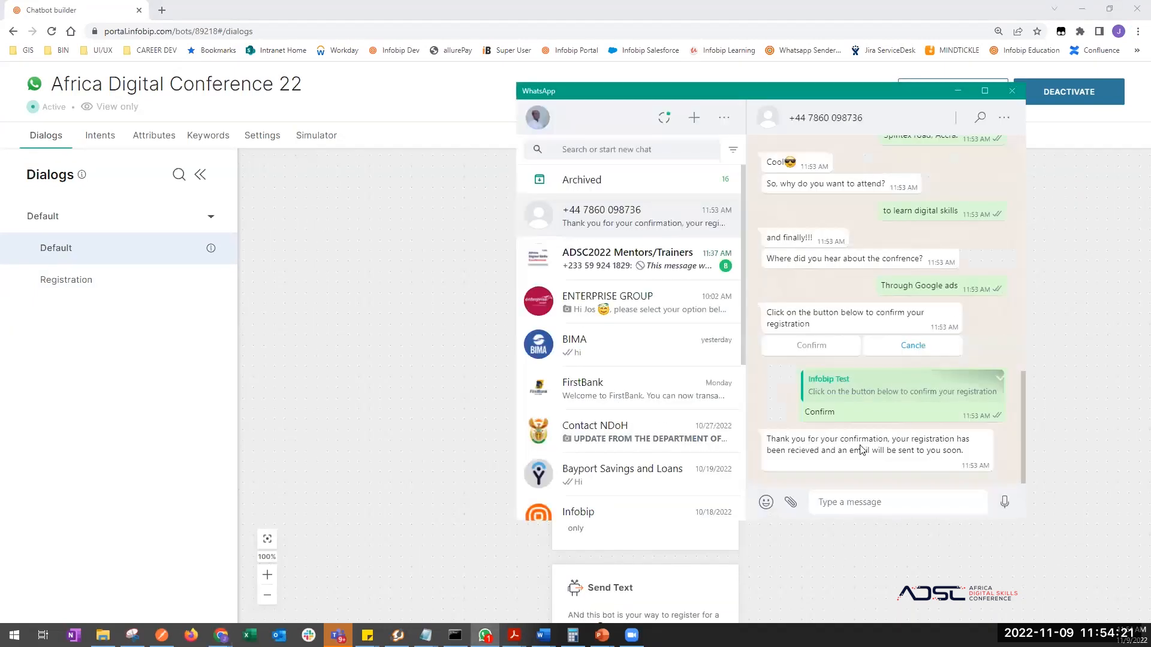
scroll(872, 395, up, 1)
scroll(875, 383, down, 1)
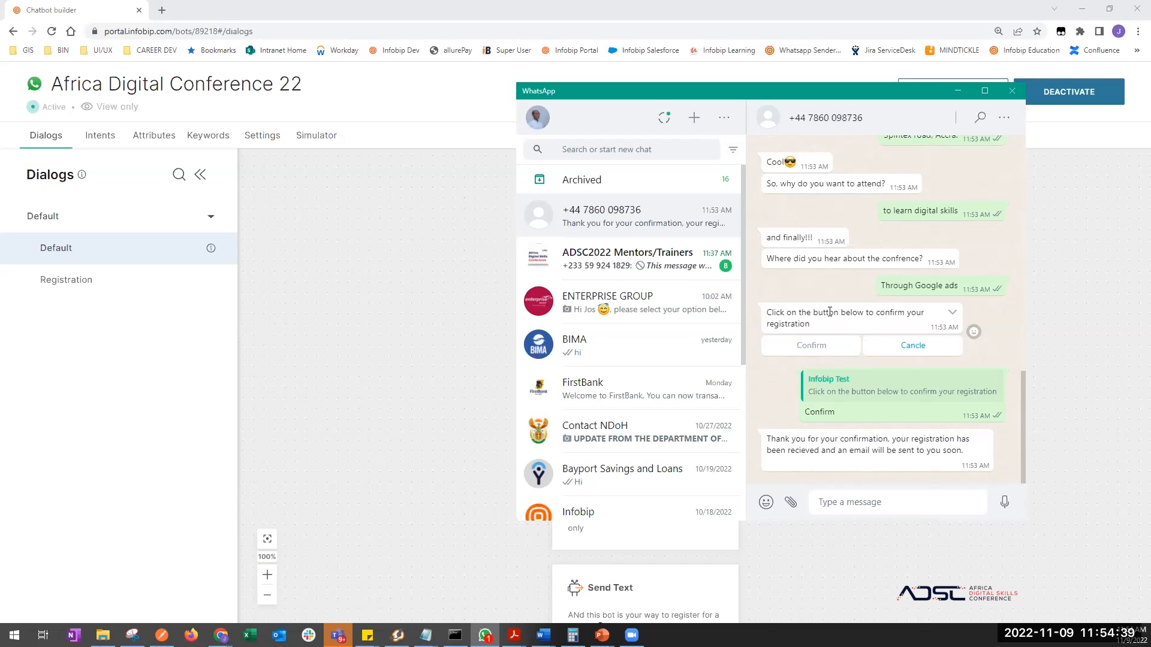
click(924, 503)
text(hello, how are u. I need )
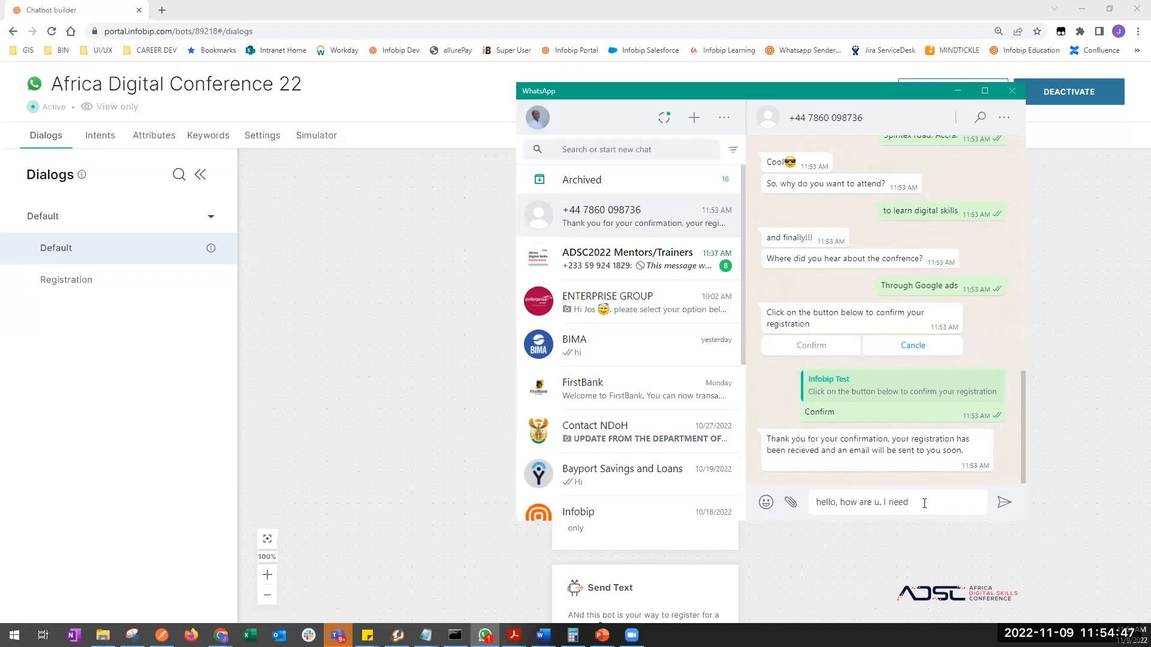
text(location to ur office.)
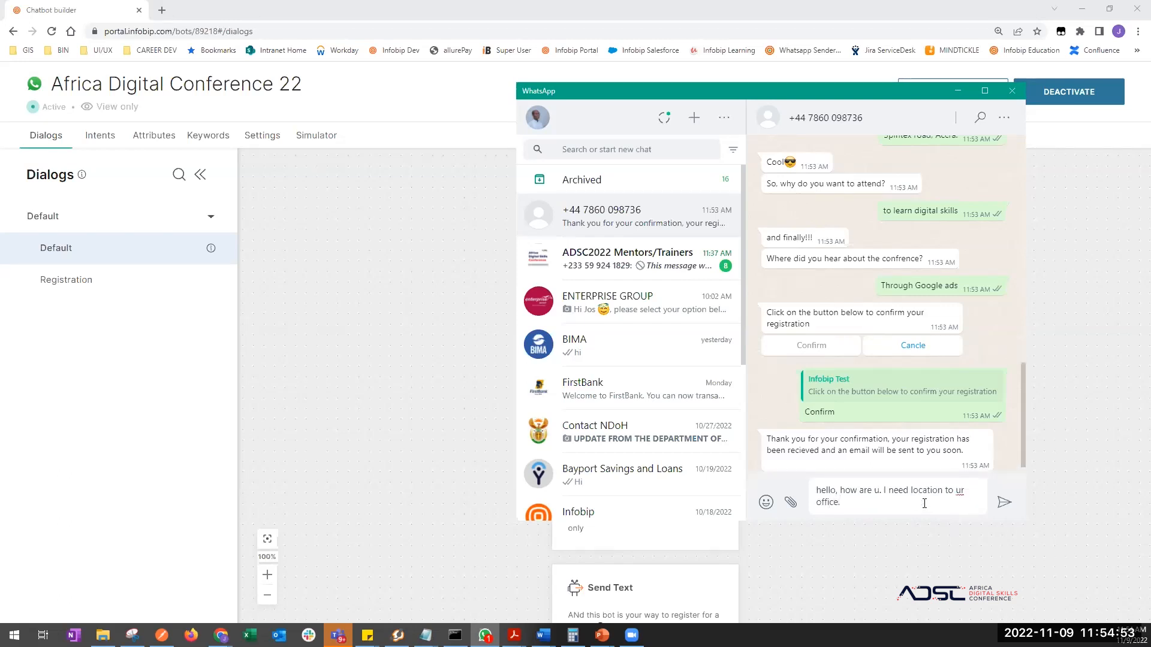
key(Return)
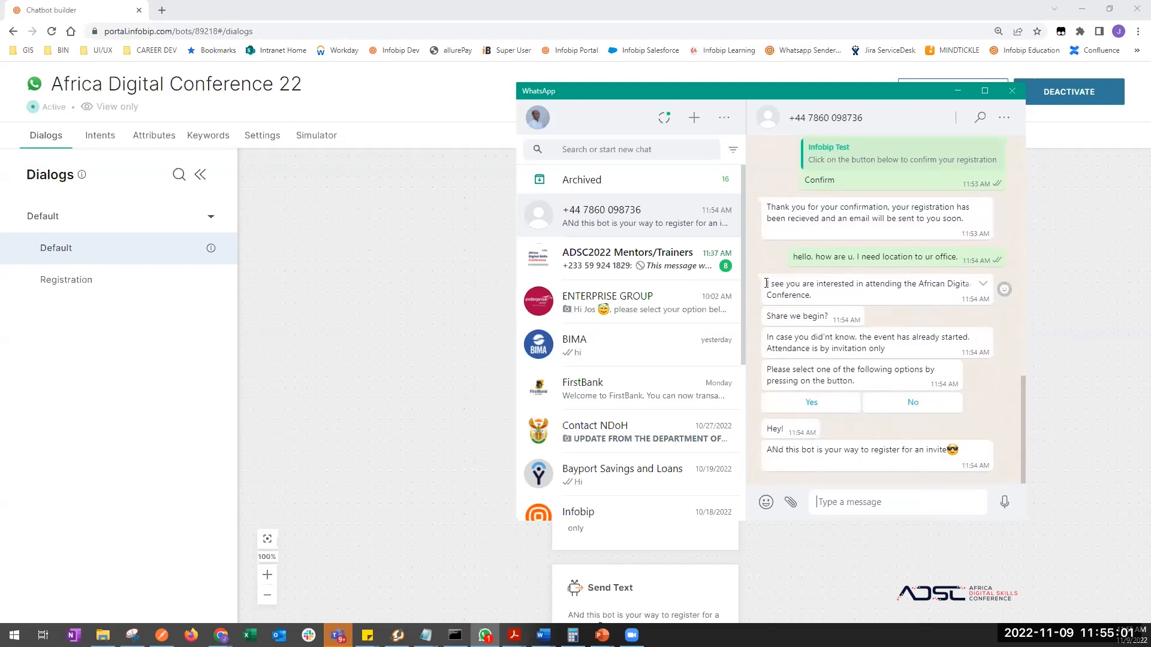
- Review the bot's restarted greeting reply and highlight the office location request
drag(766, 283, 982, 379)
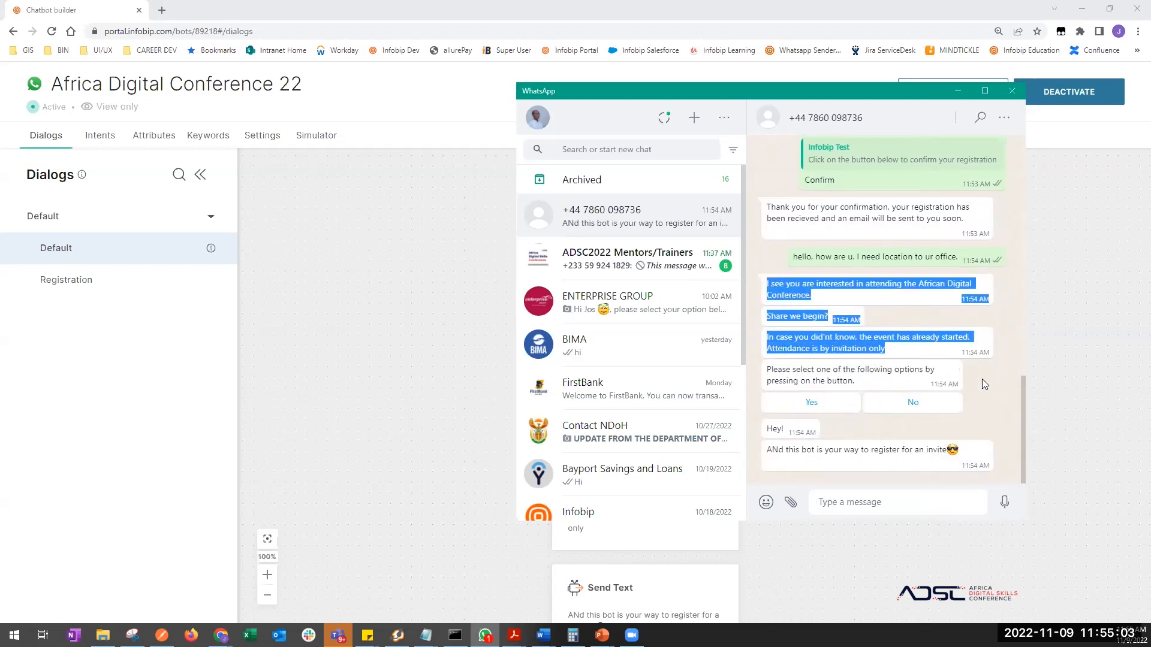
click(982, 380)
scroll(848, 379, up, 3)
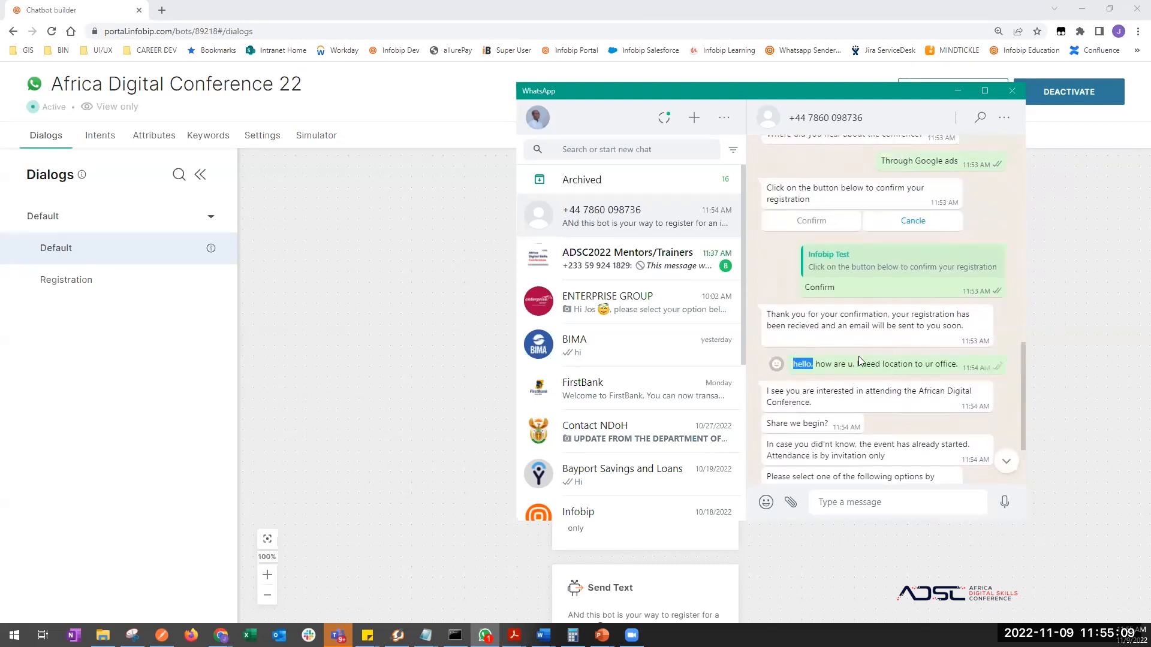
drag(858, 358, 955, 364)
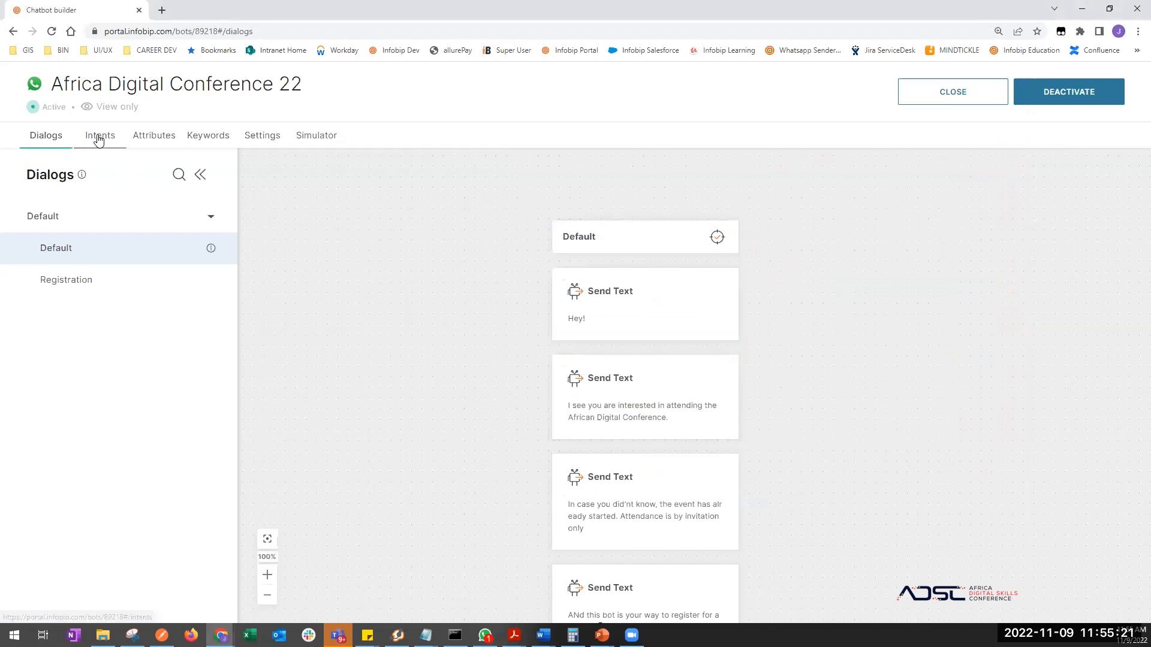
- Open Intents to deactivate the chatbot, then return to its editable Dialogs canvas
click(98, 138)
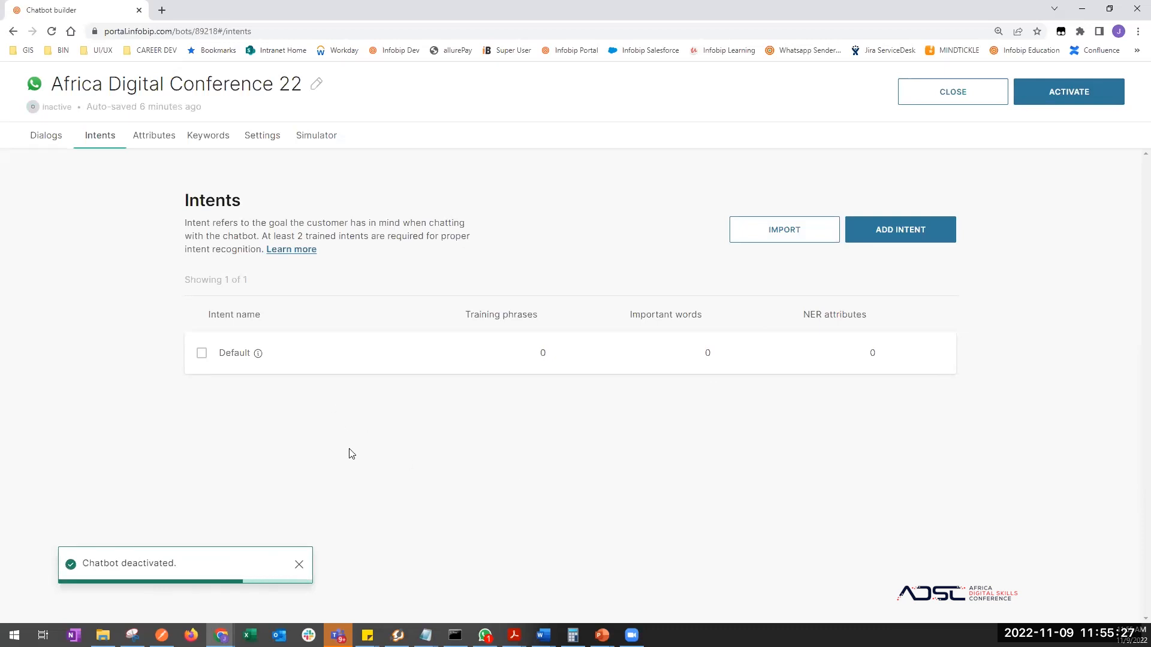
click(51, 141)
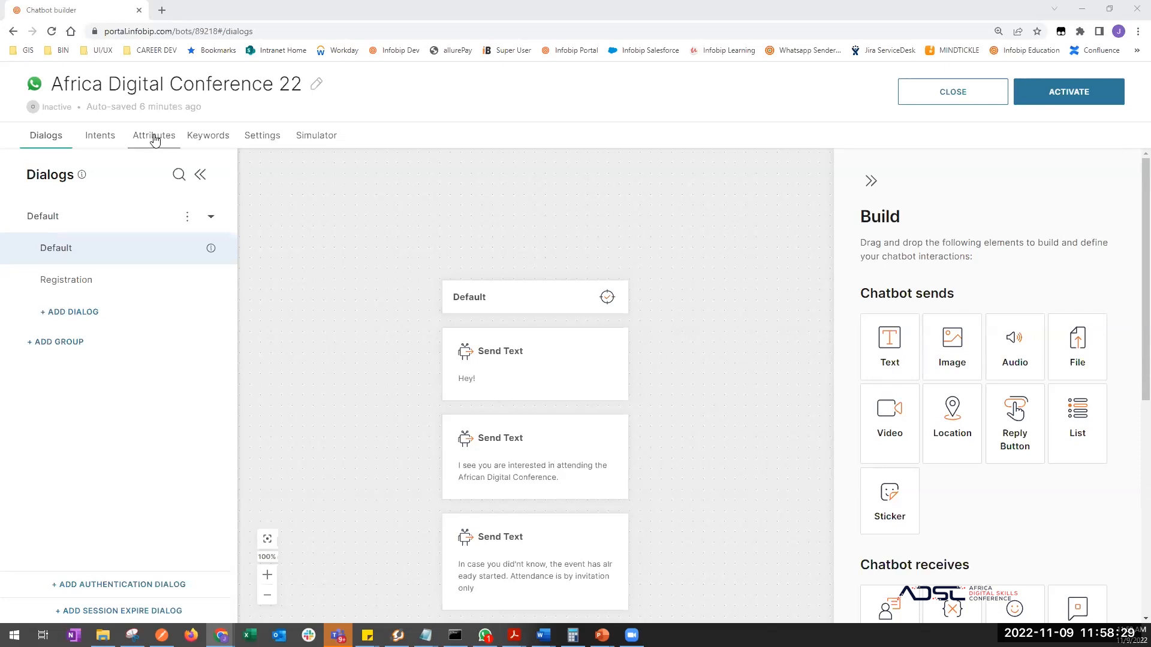
- Add 'too' as a synonym of keyword 2 on the Keywords page
click(209, 136)
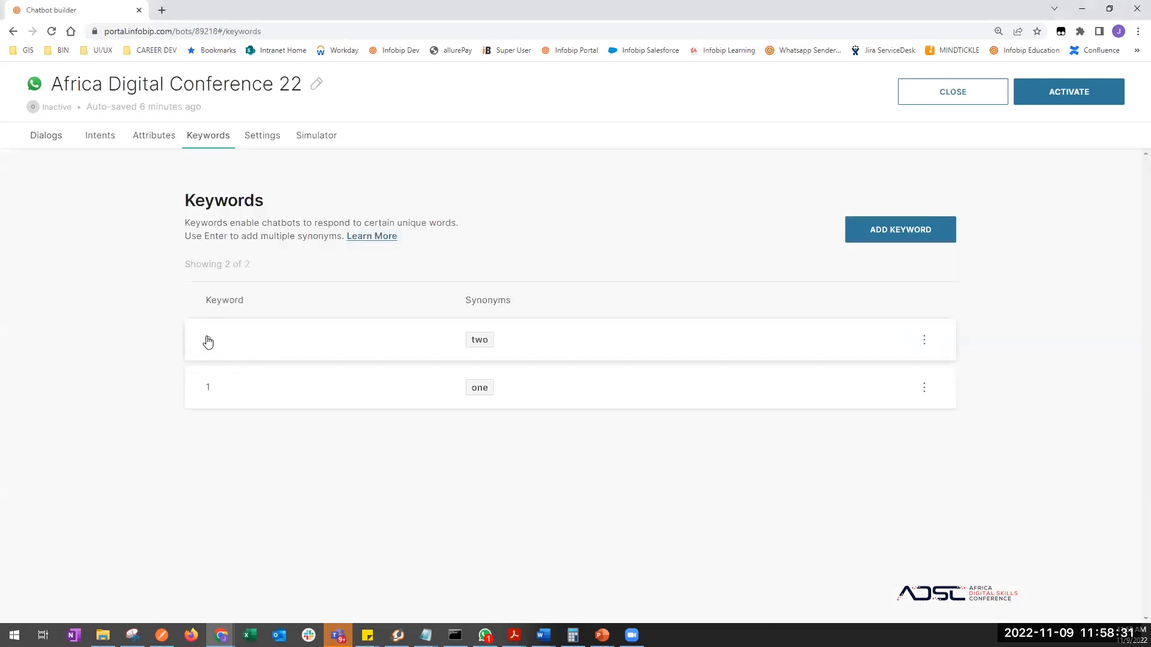
click(485, 343)
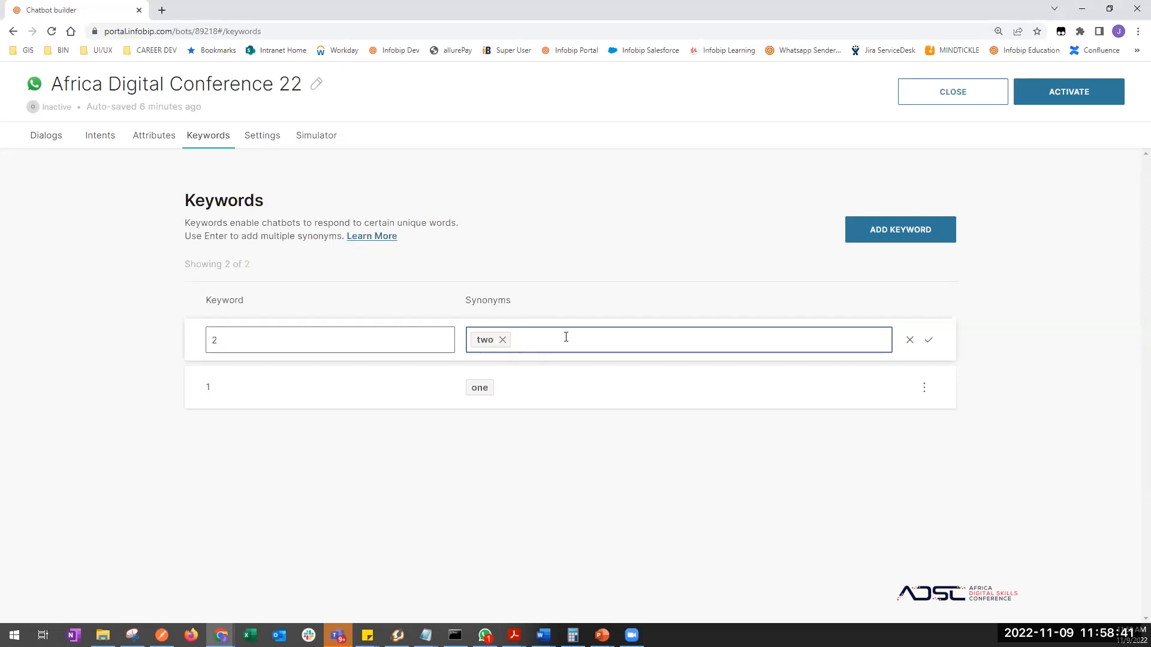
text(too)
click(928, 340)
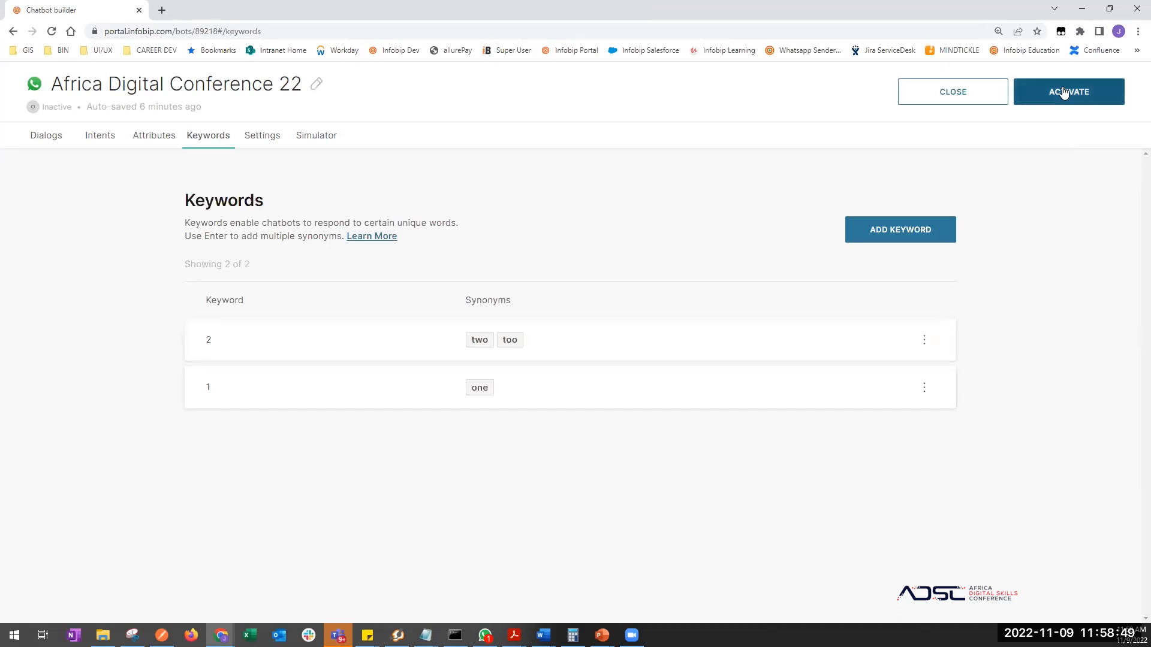
- Activate the chatbot and switch to WhatsApp for testing
click(1064, 93)
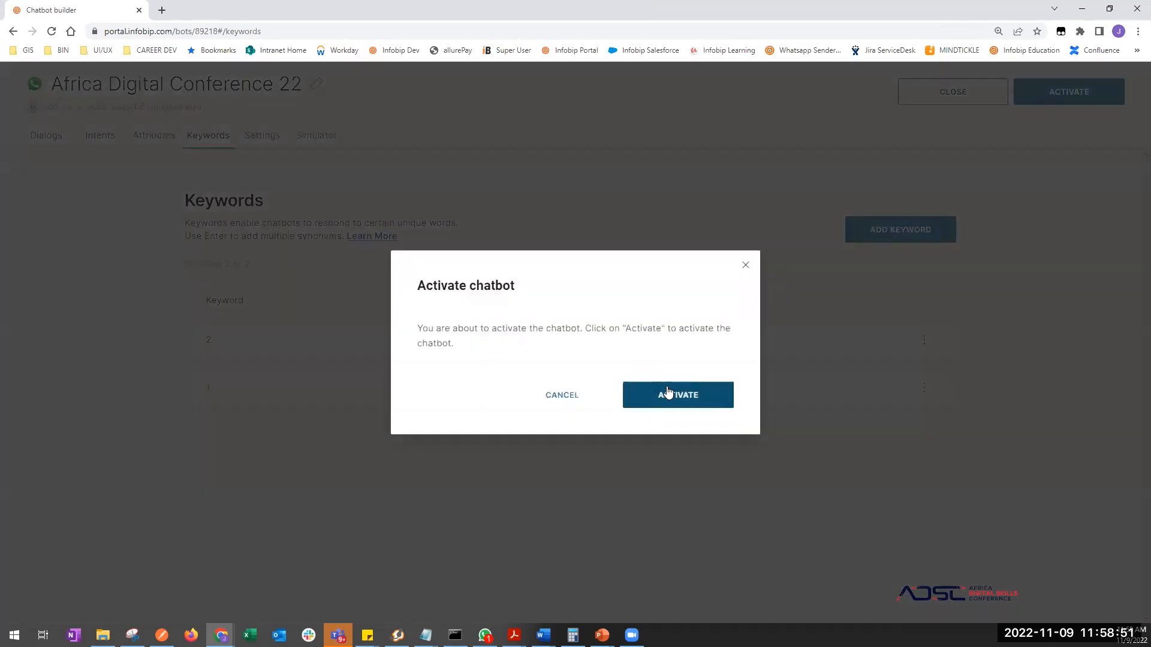
click(670, 394)
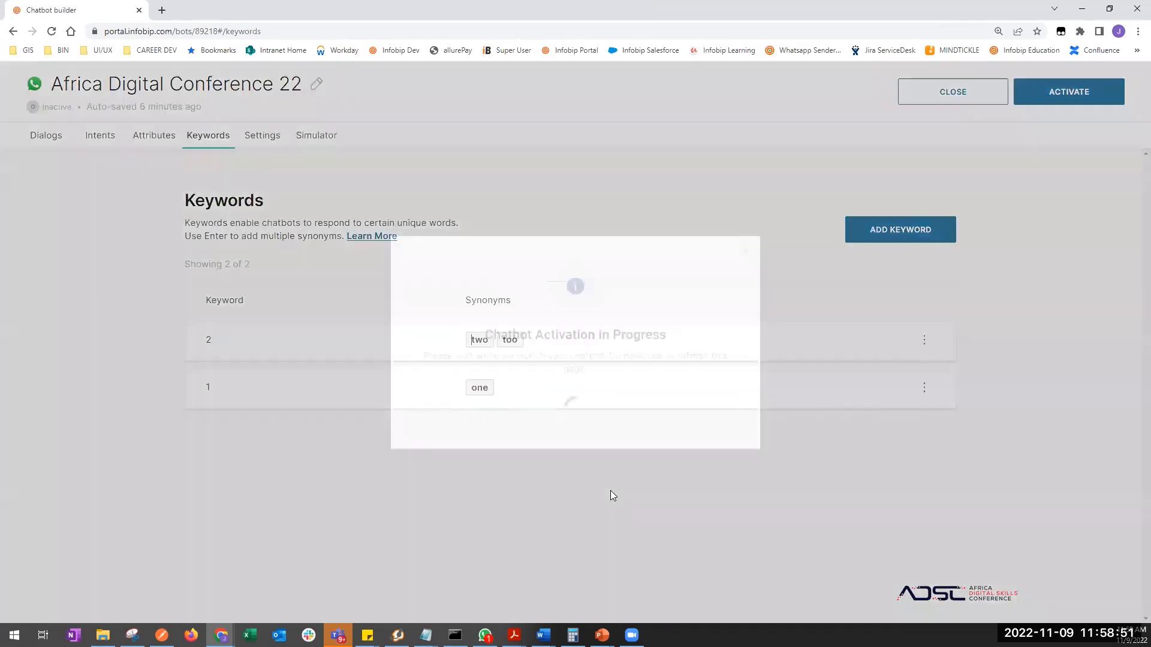
key(alt+Tab)
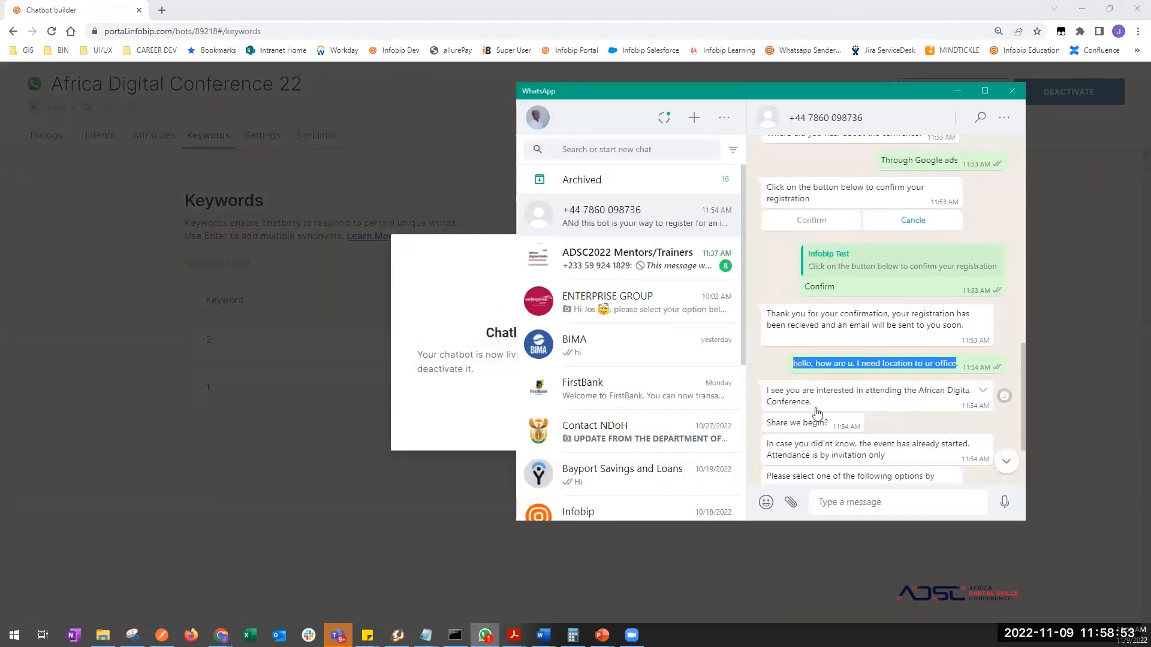
- Send 'hi' to the bot in WhatsApp to start the conversation
scroll(817, 412, down, 2)
click(846, 501)
text(hi)
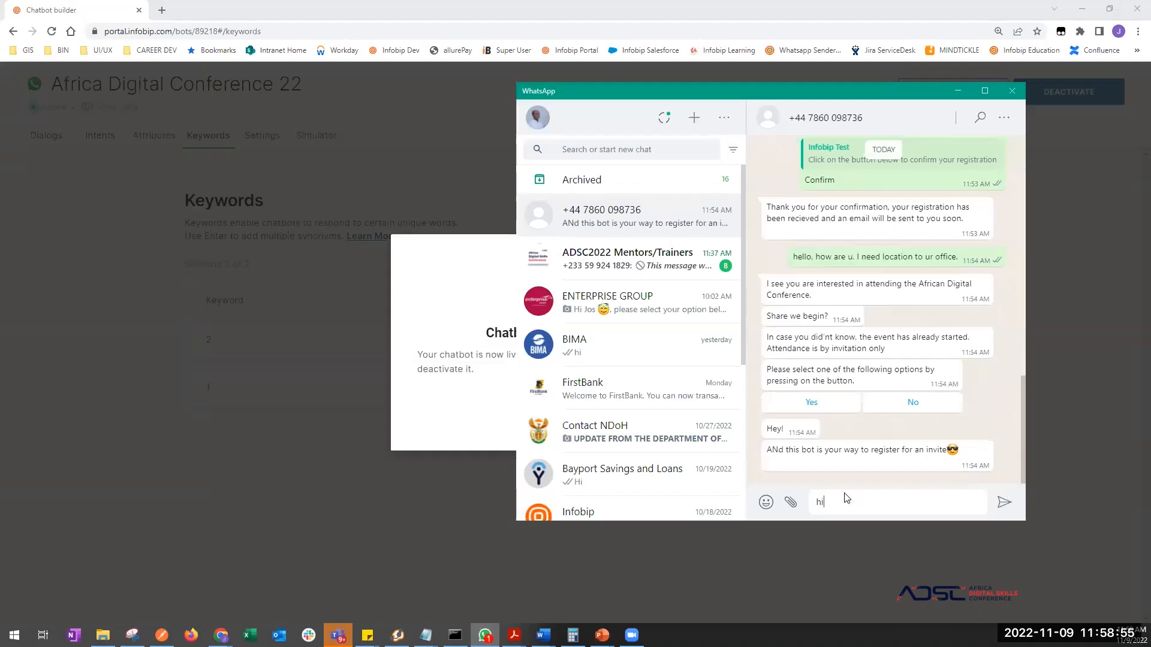
key(Return)
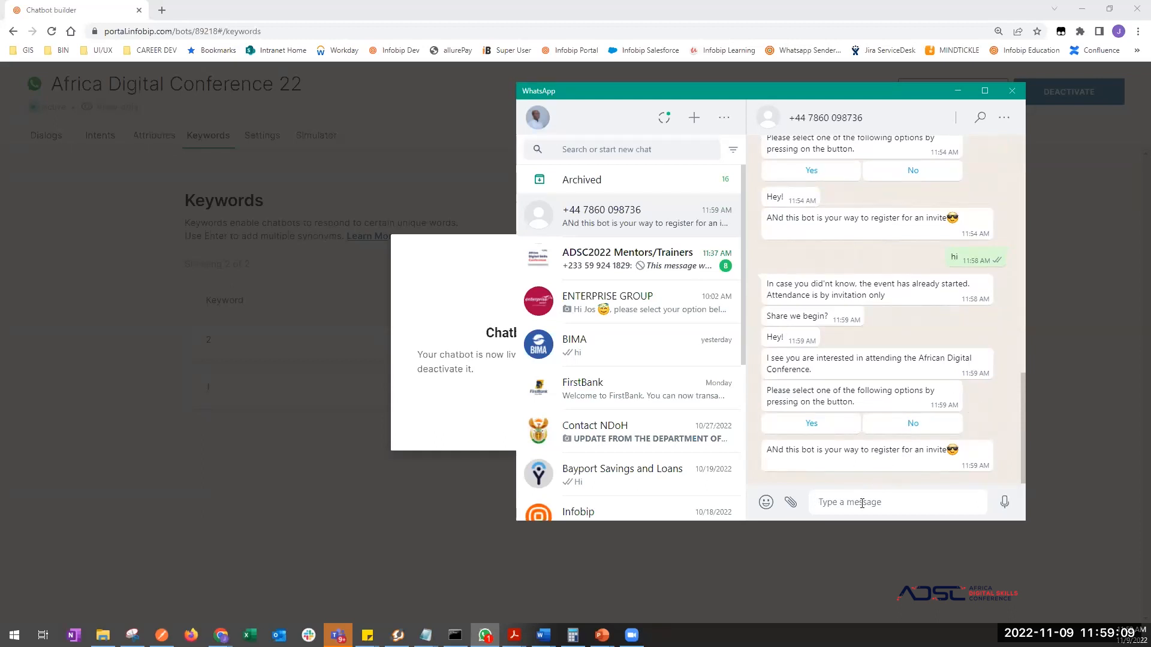
- Answer 'two' to get the Thanks reply, then go back to the chatbot builder
text(two)
key(Return)
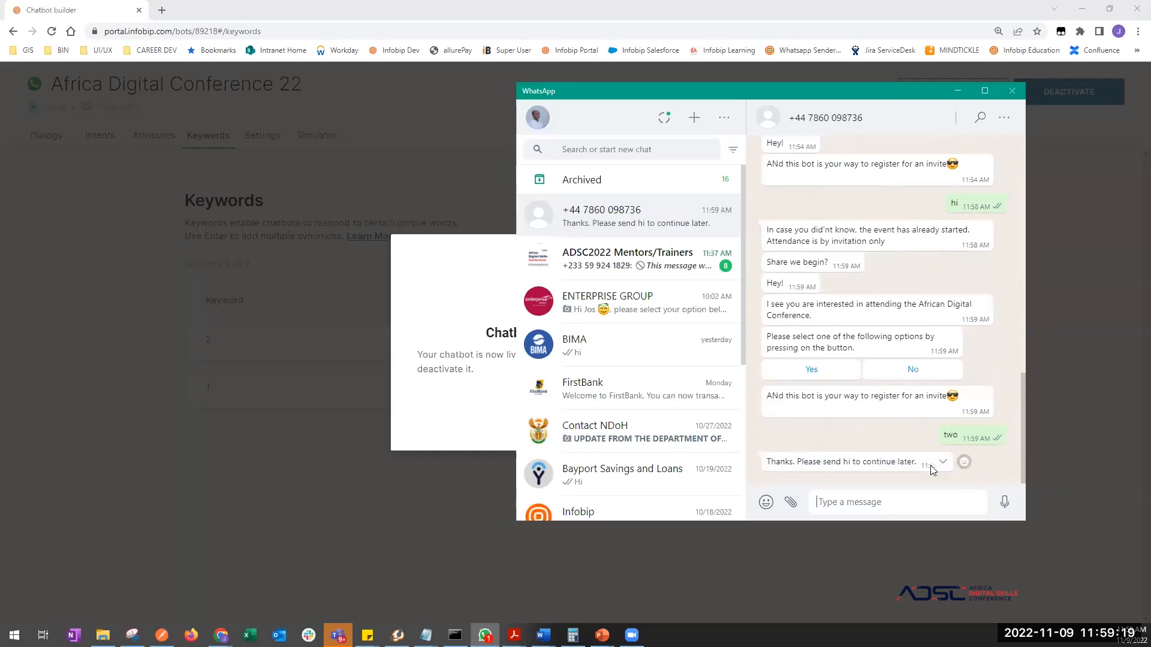
click(326, 417)
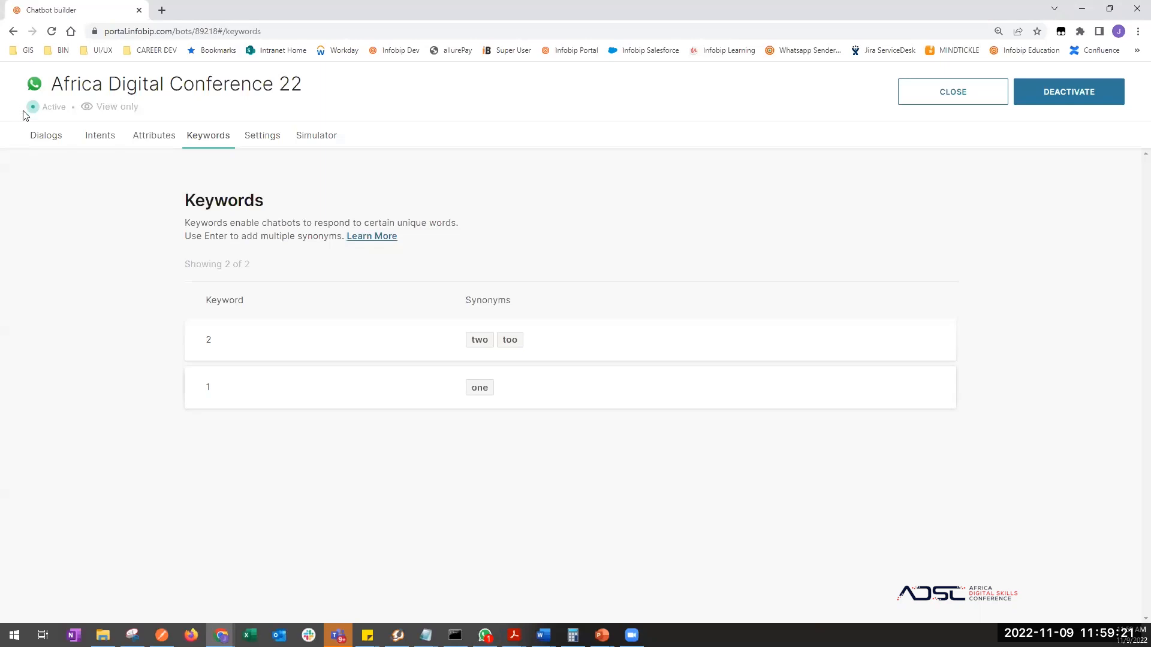
- Inspect the User Input branches and the Thanks reply sent for option 2
click(65, 146)
scroll(529, 511, down, 3)
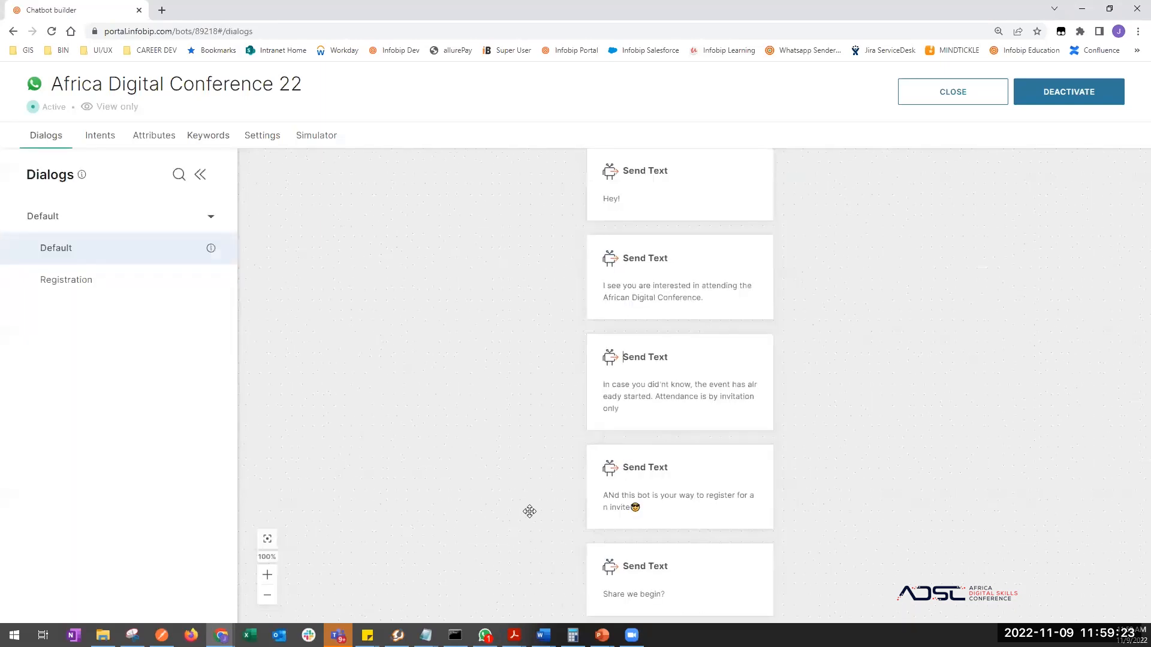
scroll(529, 511, down, 7)
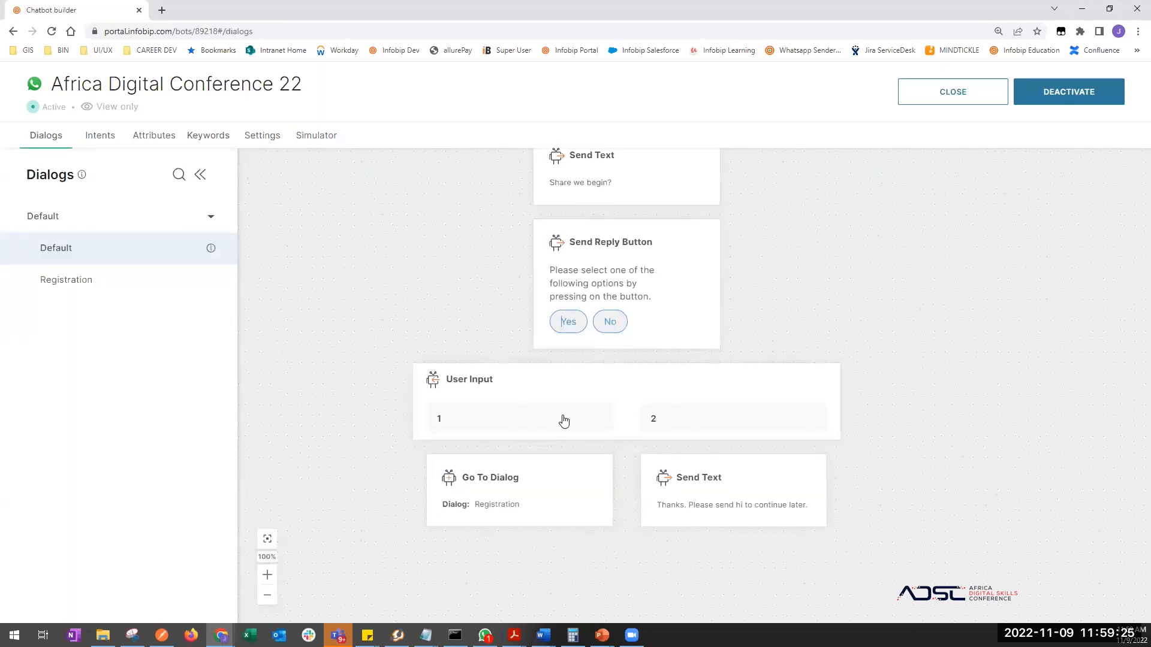
click(683, 419)
click(724, 499)
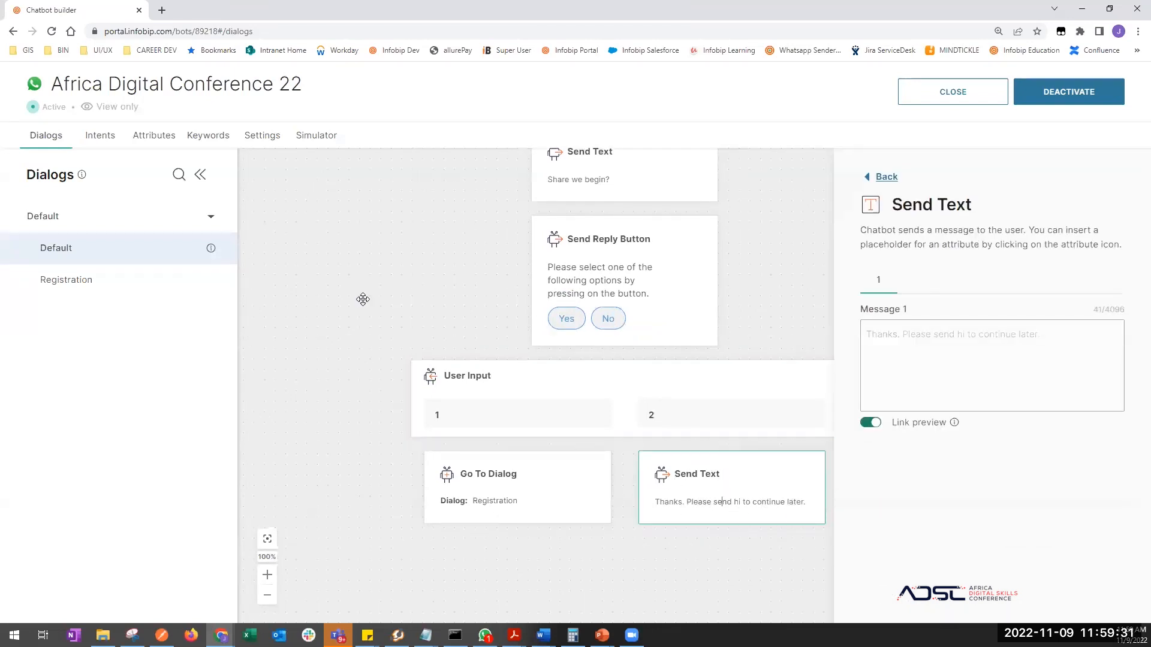
- Check the attributes and the keyword synonym 'two', then deactivate the chatbot
click(154, 137)
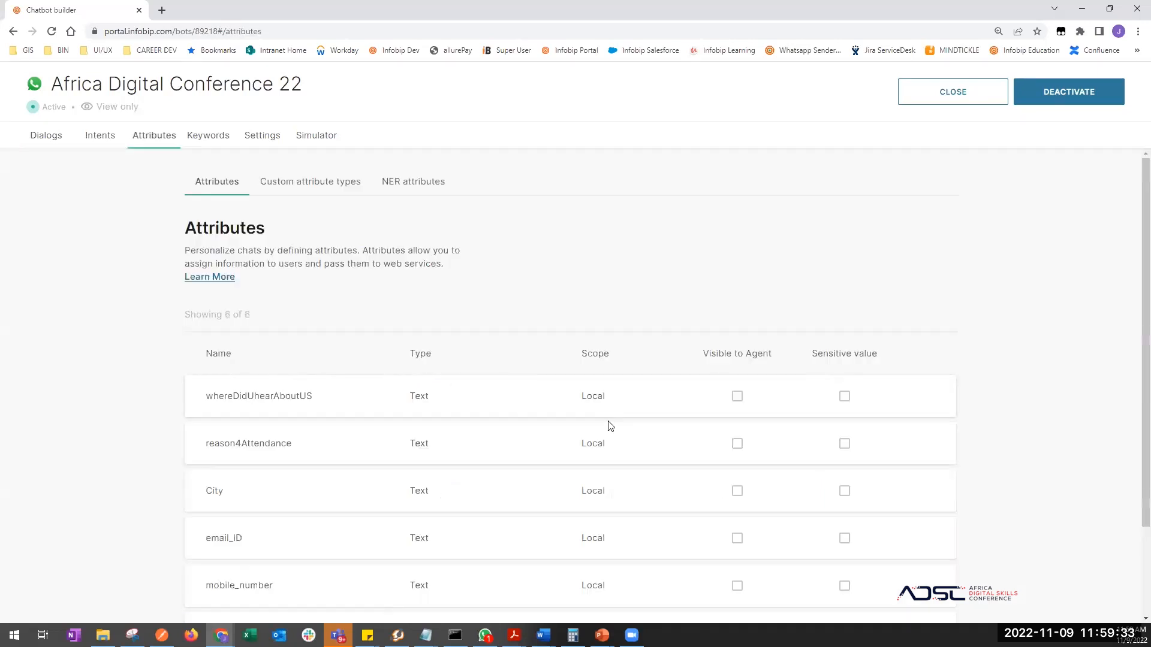
click(201, 139)
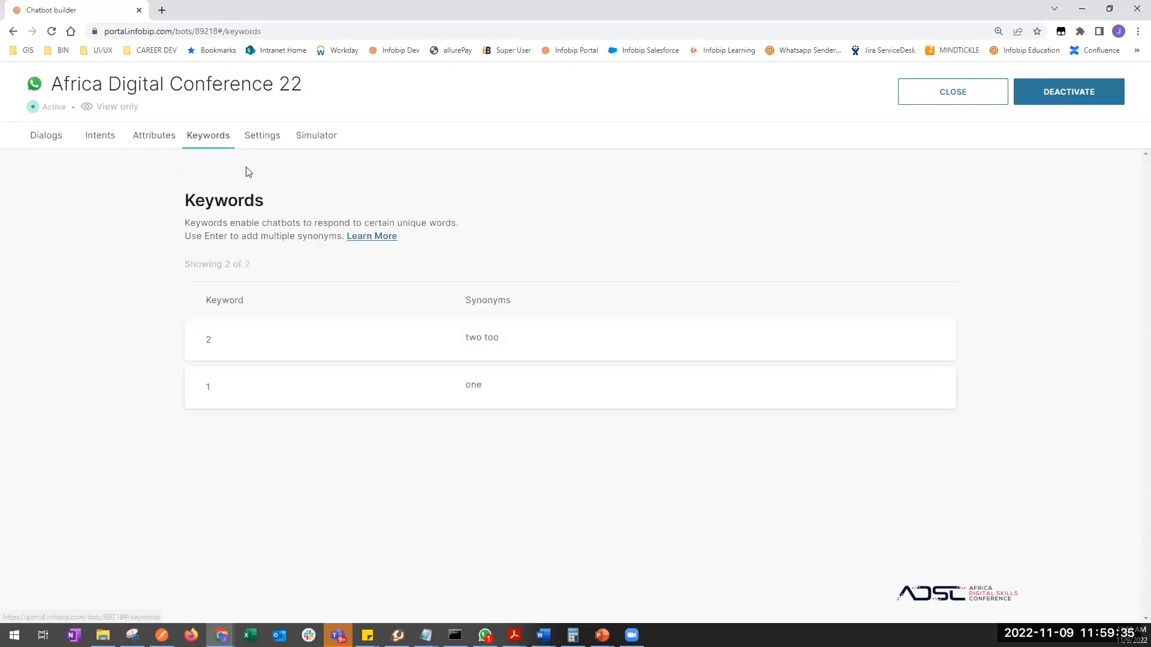
click(482, 344)
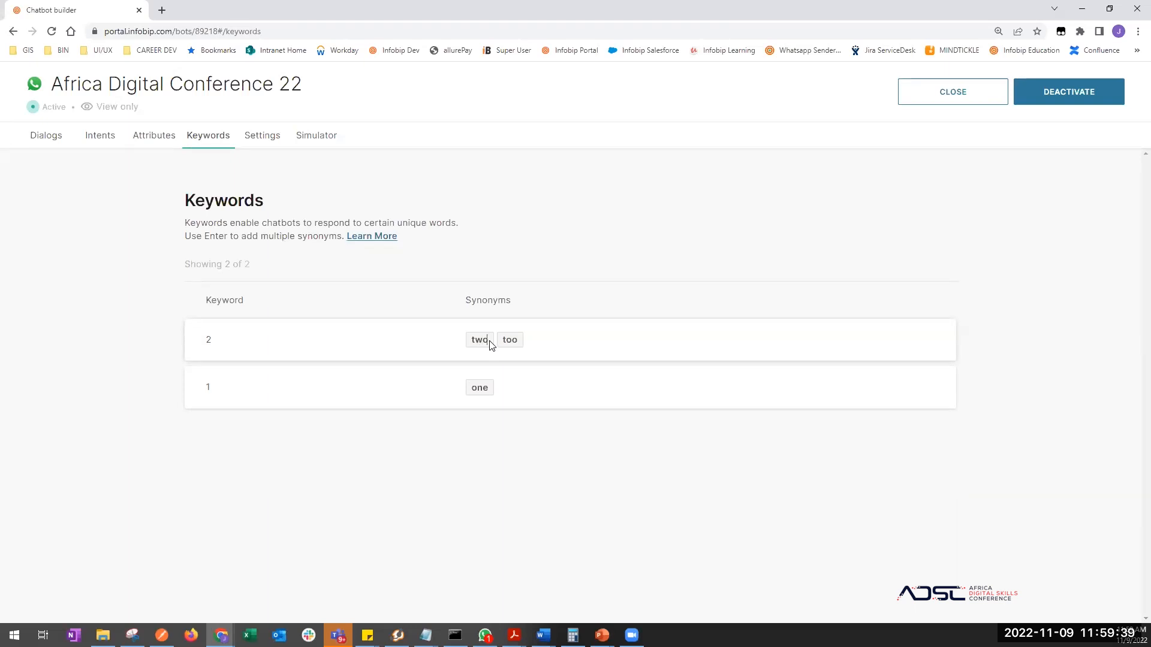
drag(490, 345, 471, 346)
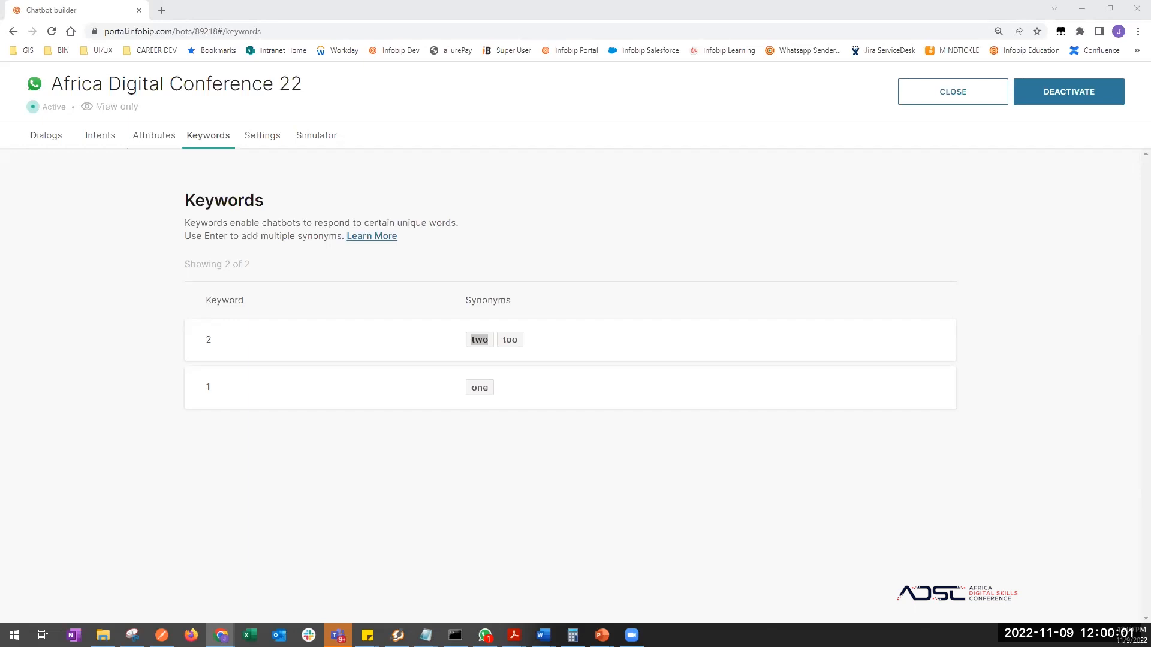
click(554, 344)
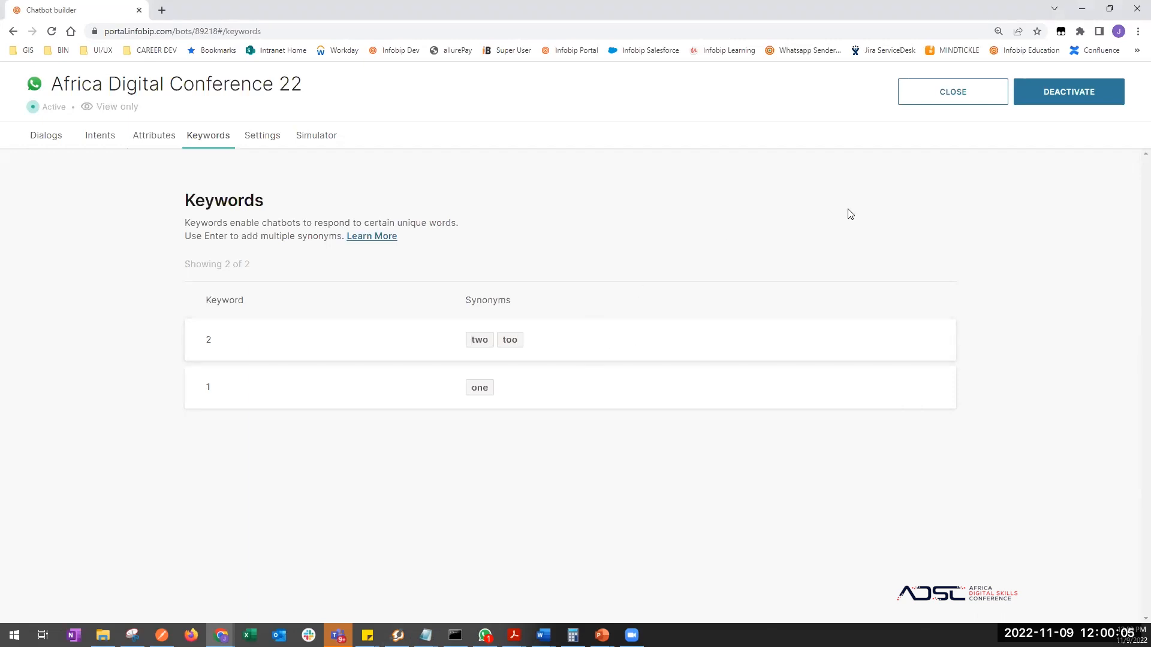
click(1053, 95)
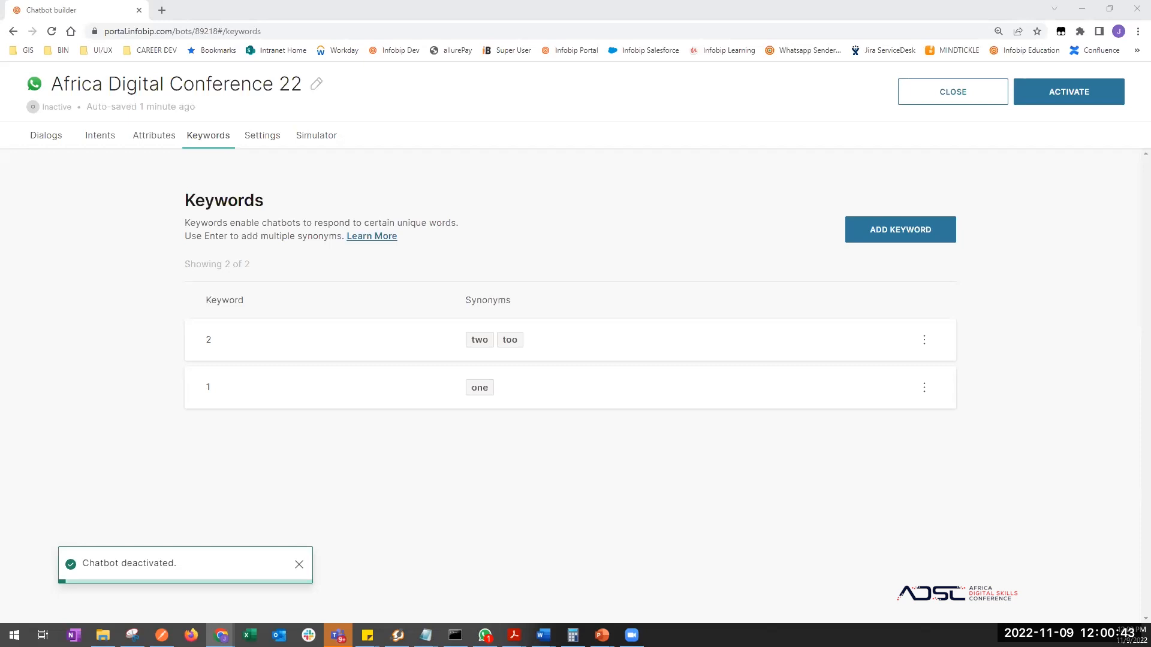
- Open the Intents tab and read about the Default intent with 0 training phrases
click(102, 139)
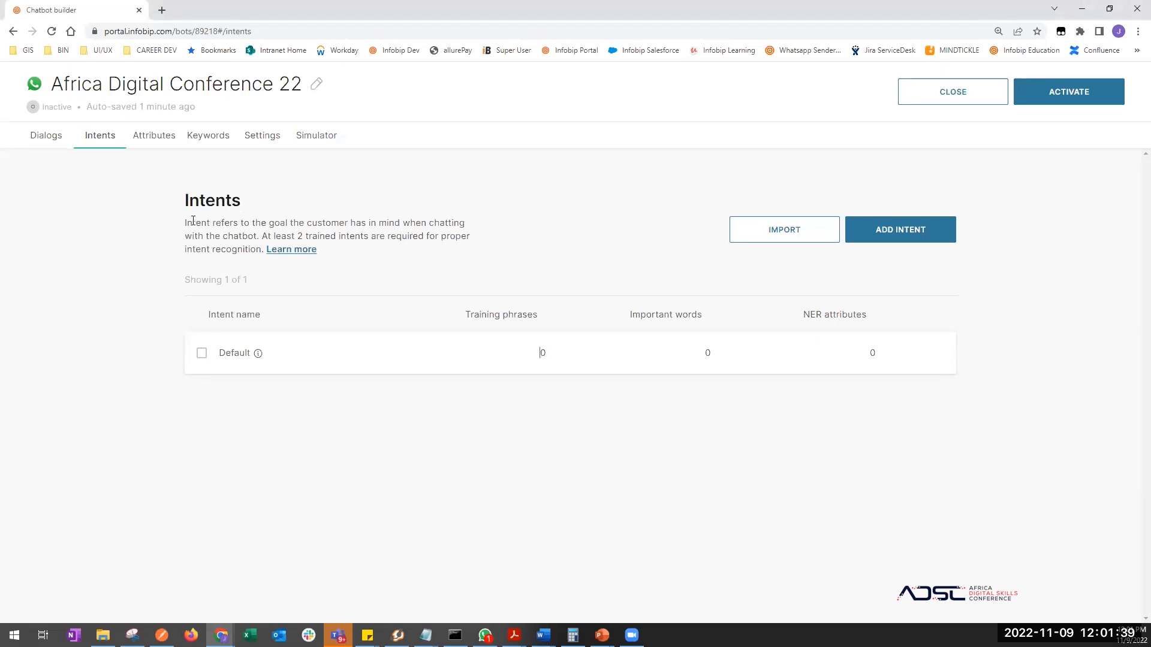
drag(185, 227, 195, 225)
click(209, 223)
drag(239, 236, 436, 236)
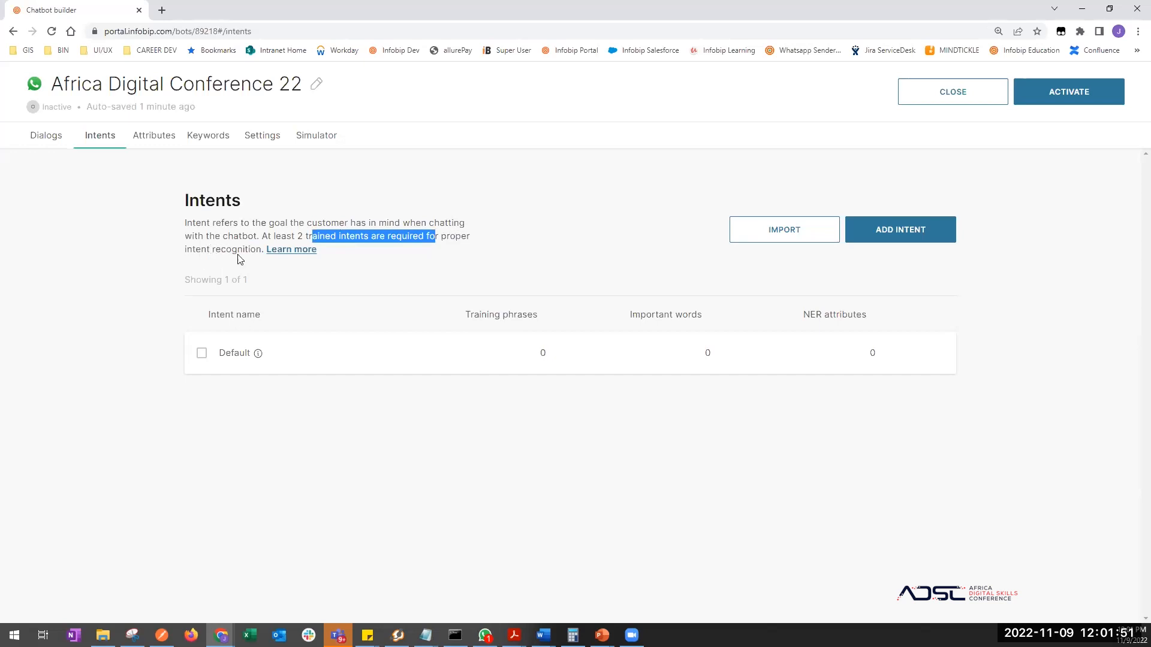
click(353, 450)
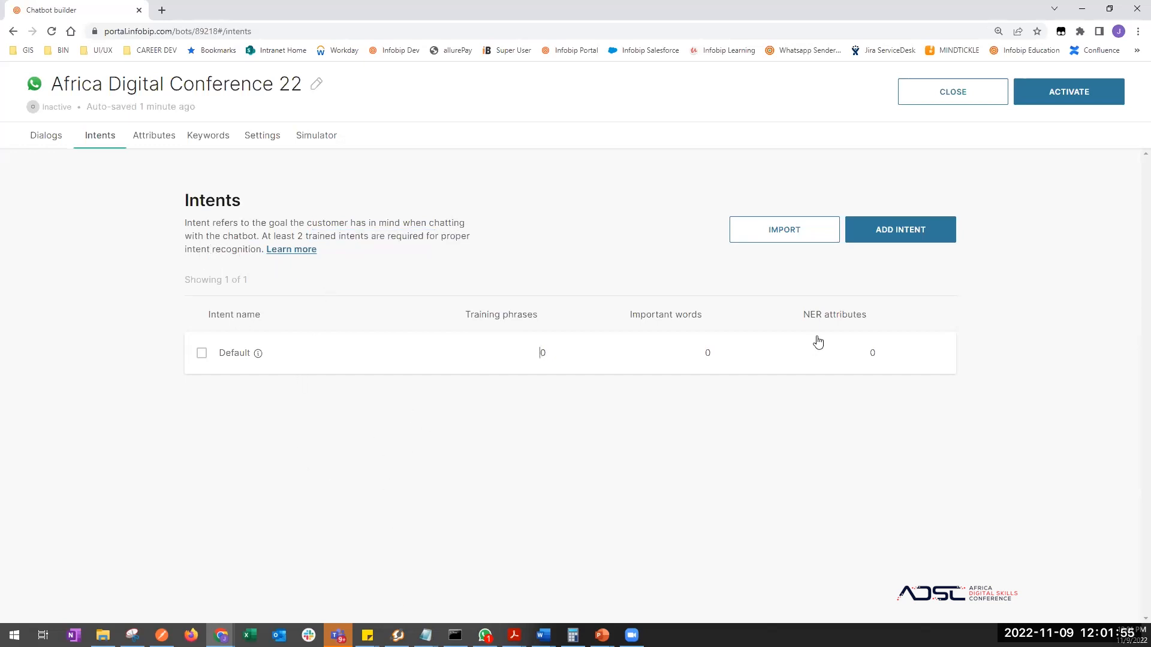
- Create an intent named 'Office Location' and return to the intents list
click(891, 231)
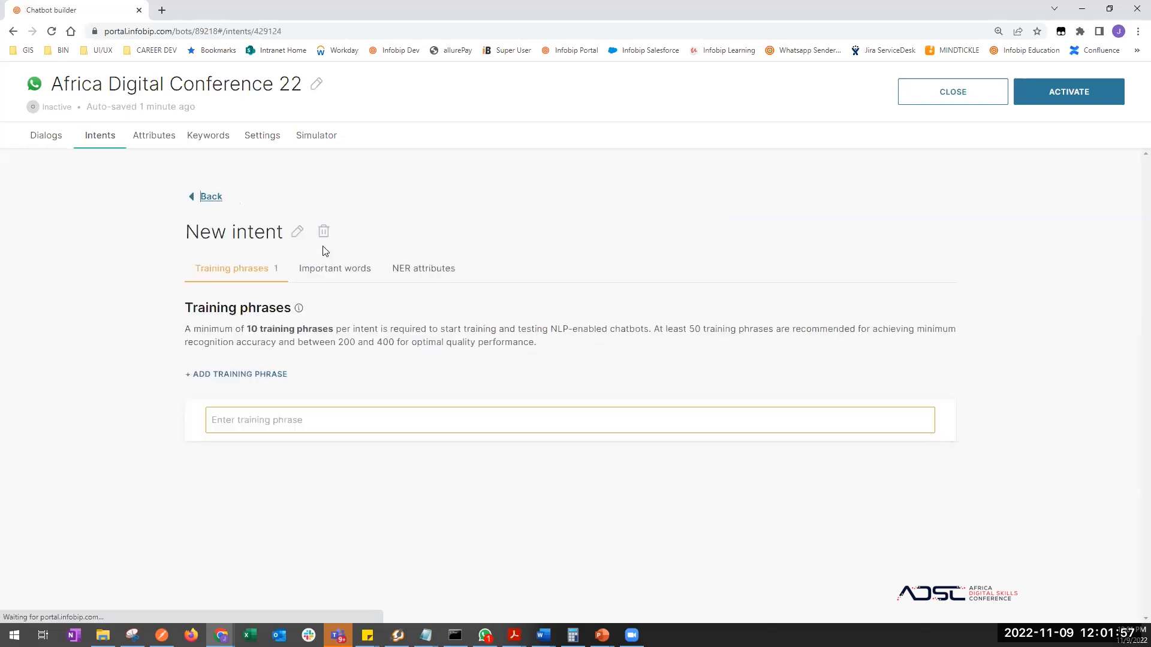
click(296, 232)
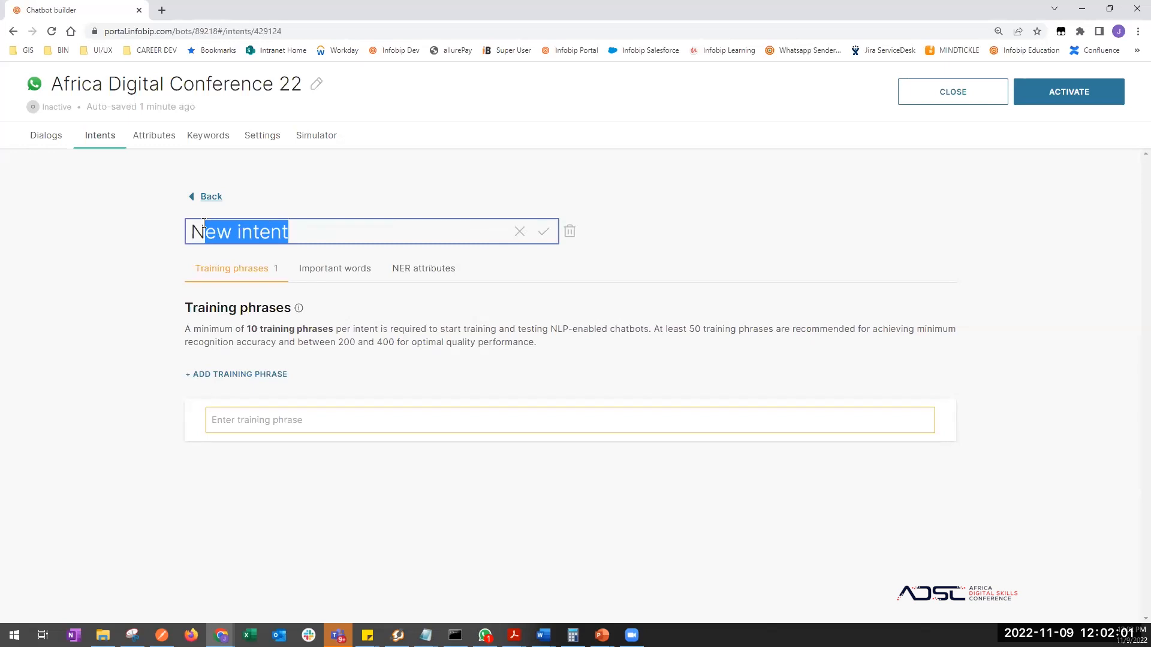
key(BackSpace)
key(BackSpace)
text(Office Location)
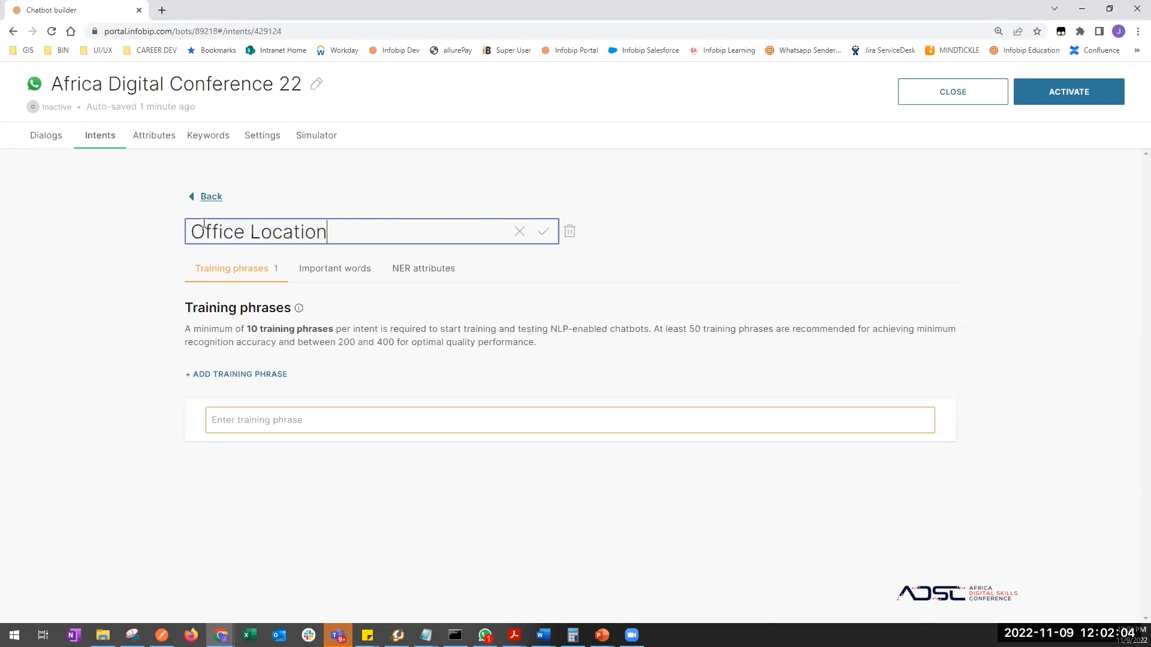
key(Return)
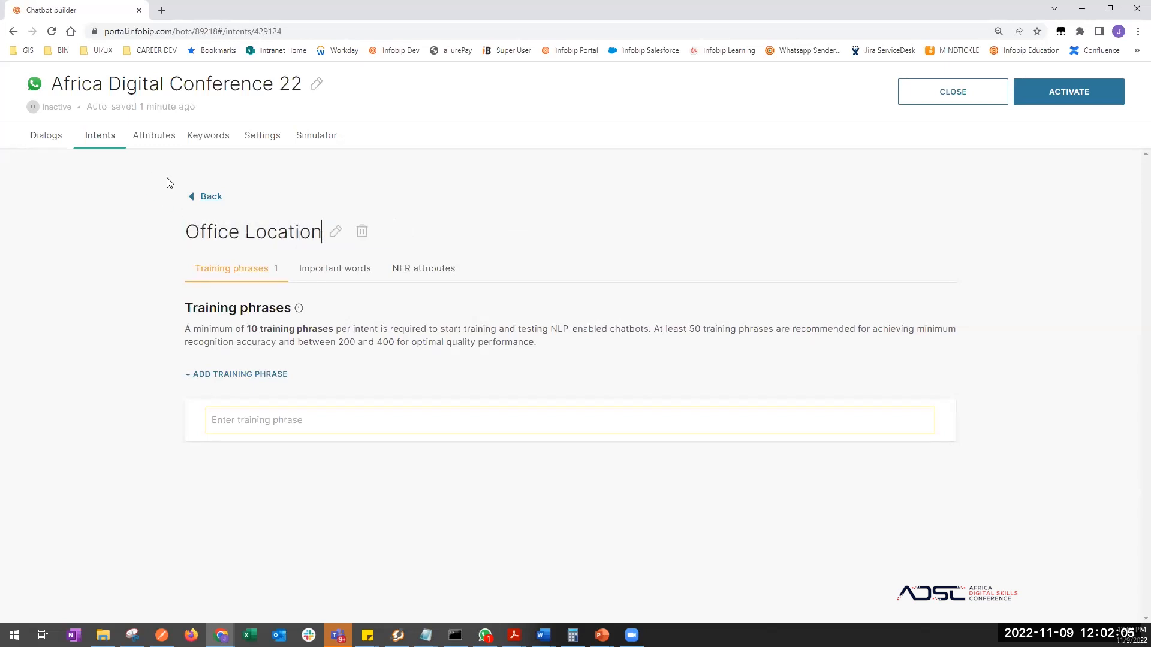
click(203, 197)
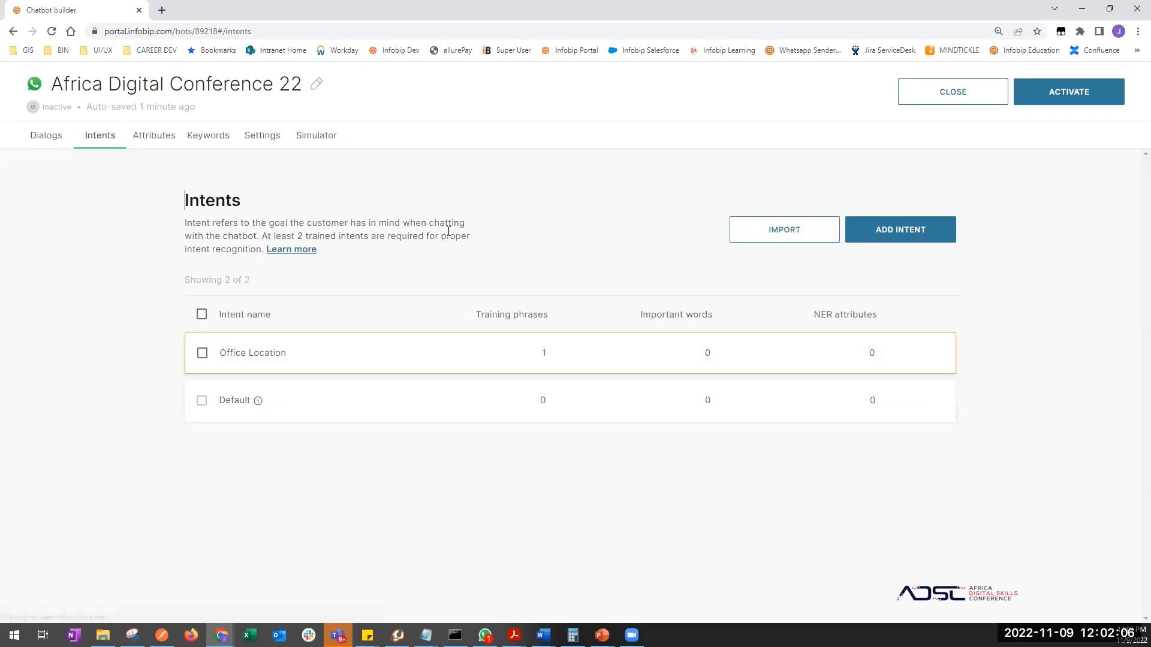
- Create the intent 'About Africa Digital Conference', then open the Office Location intent
click(881, 229)
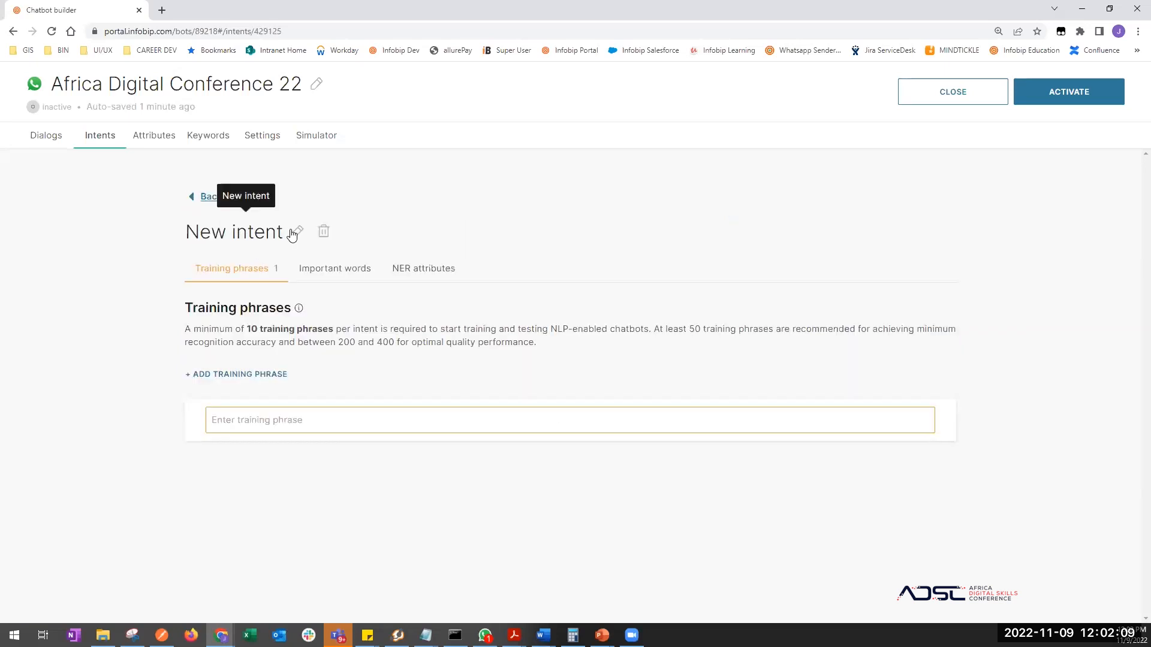
click(296, 230)
drag(297, 232, 180, 229)
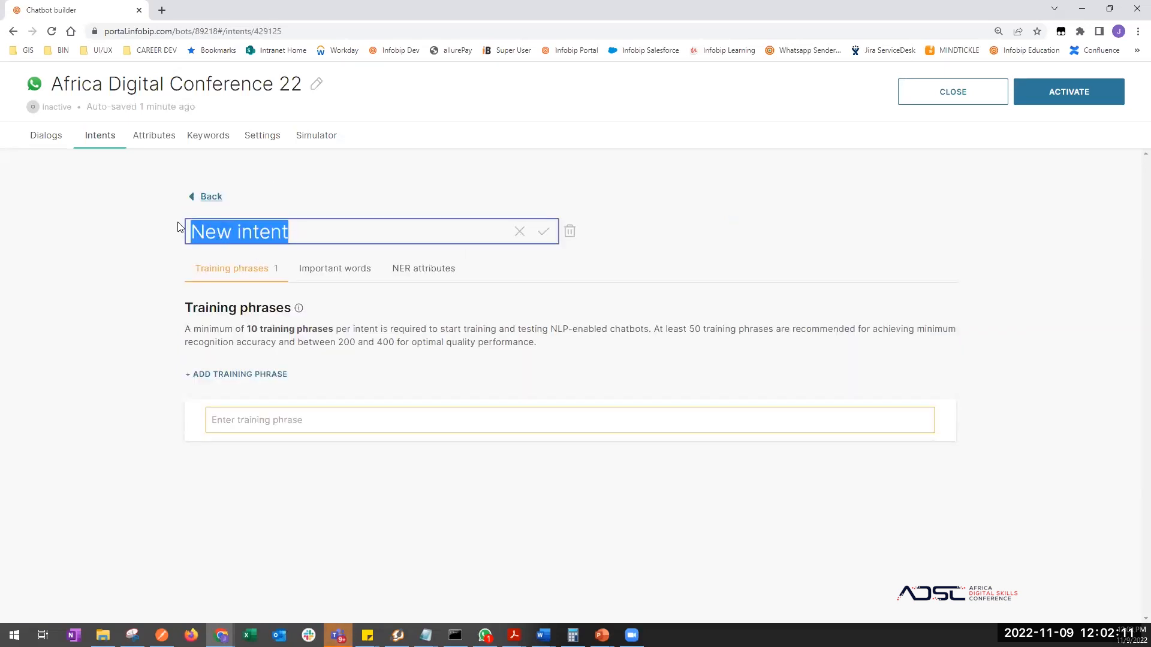
text(About )
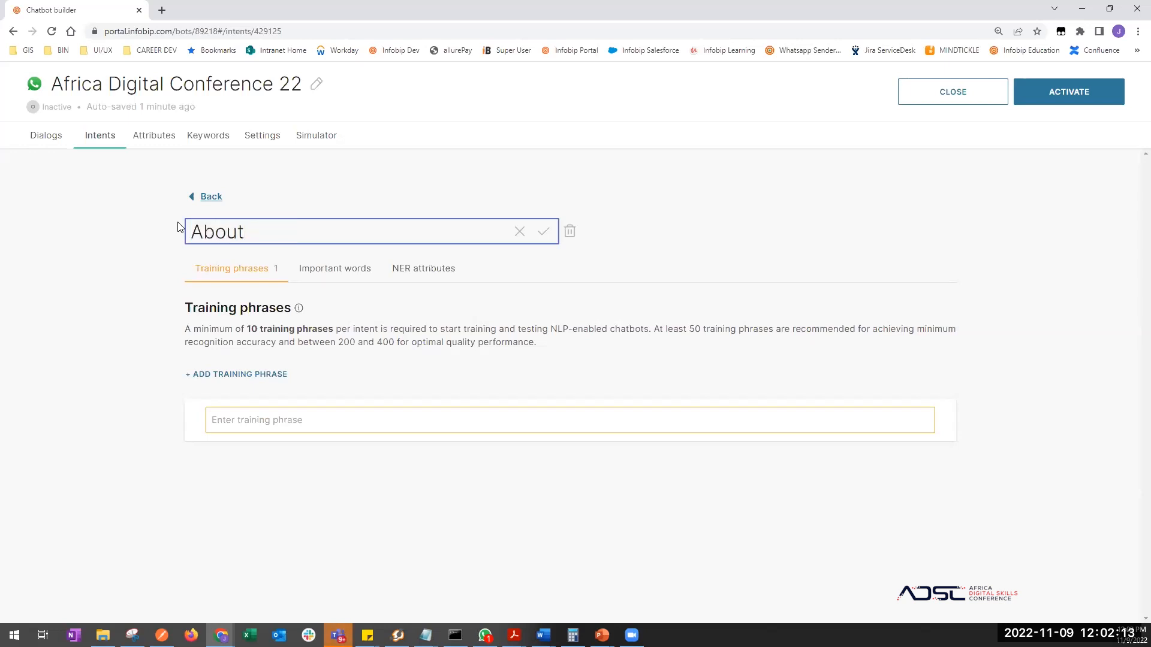
text(Africa Digital Conferen)
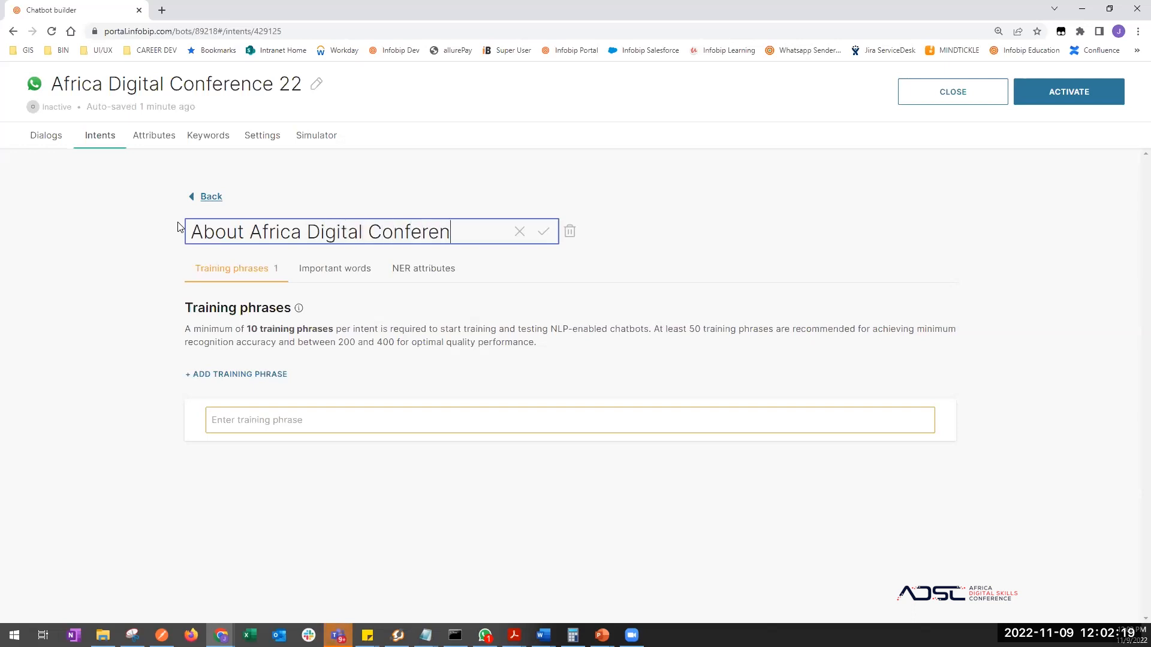
text(ce)
key(Return)
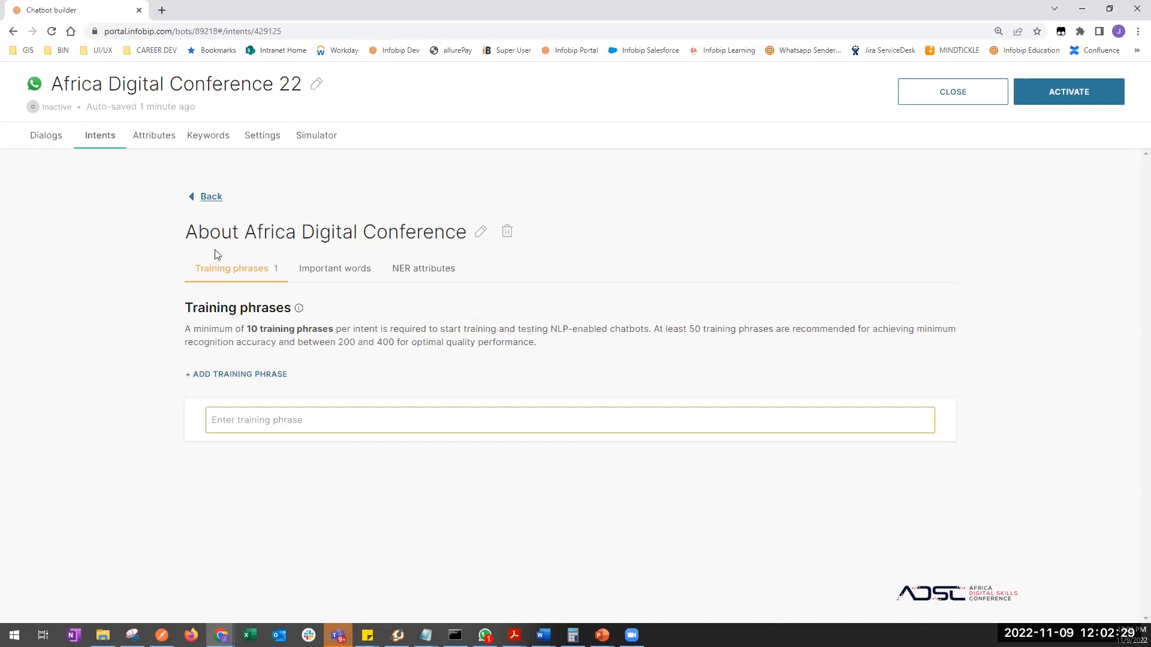
click(210, 197)
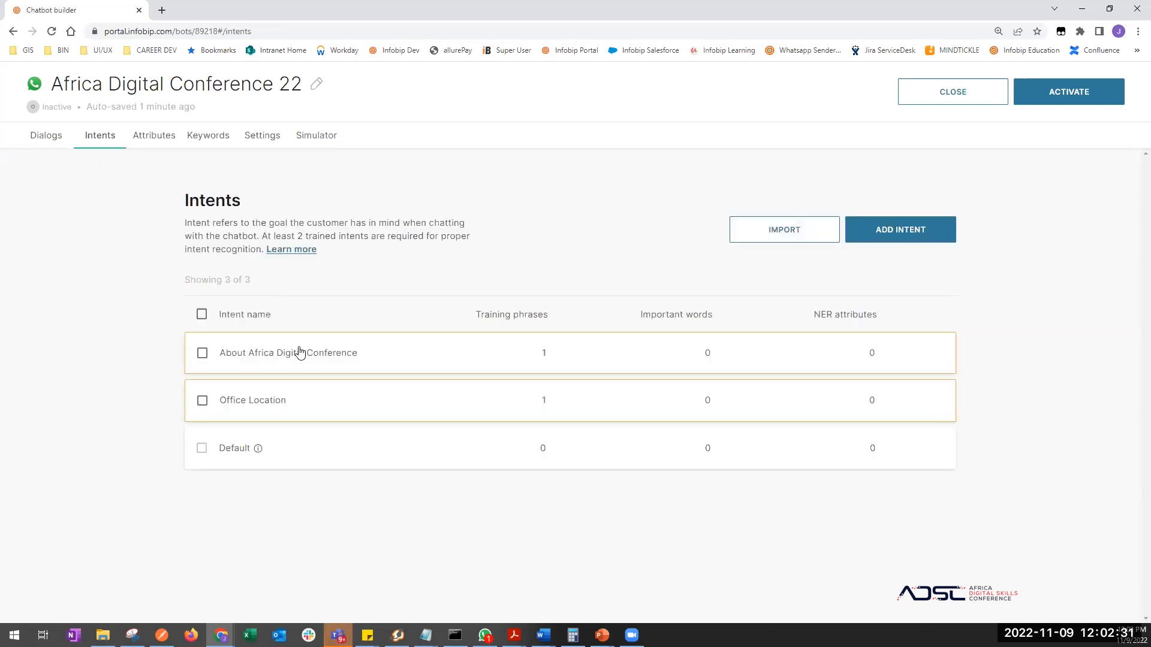
click(243, 401)
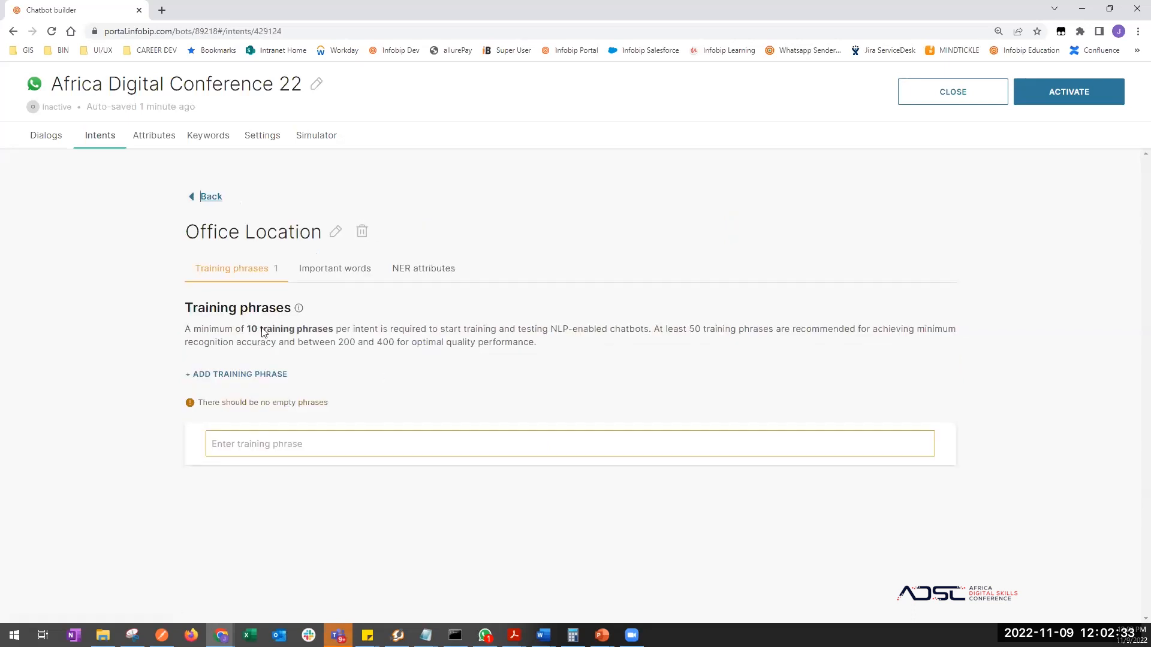
- Add training phrases 'Office location', 'office address', 'office building' and type 'head quarters'
click(278, 443)
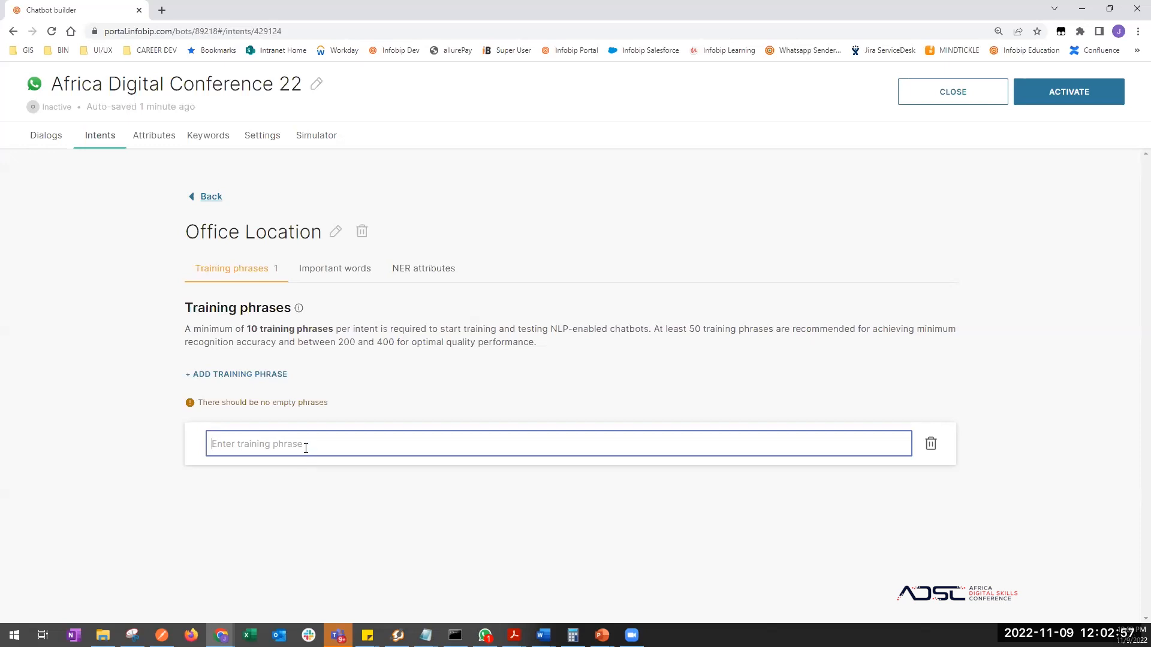
text(Ofice)
key(BackSpace)
key(BackSpace)
key(BackSpace)
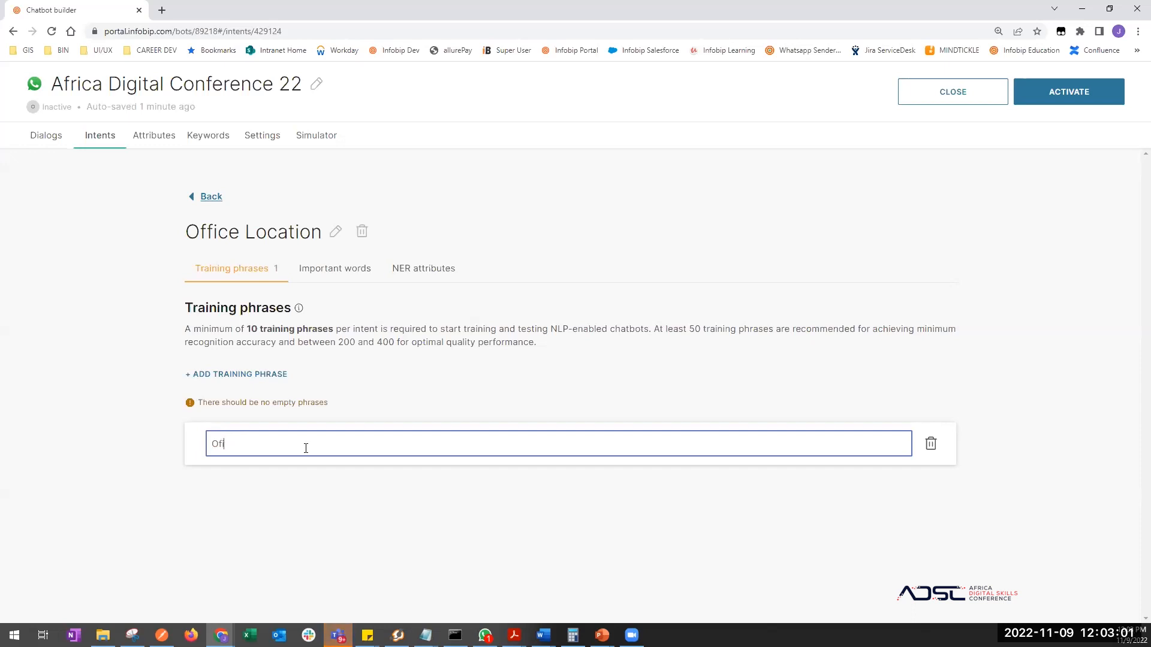
text(fice location)
key(Return)
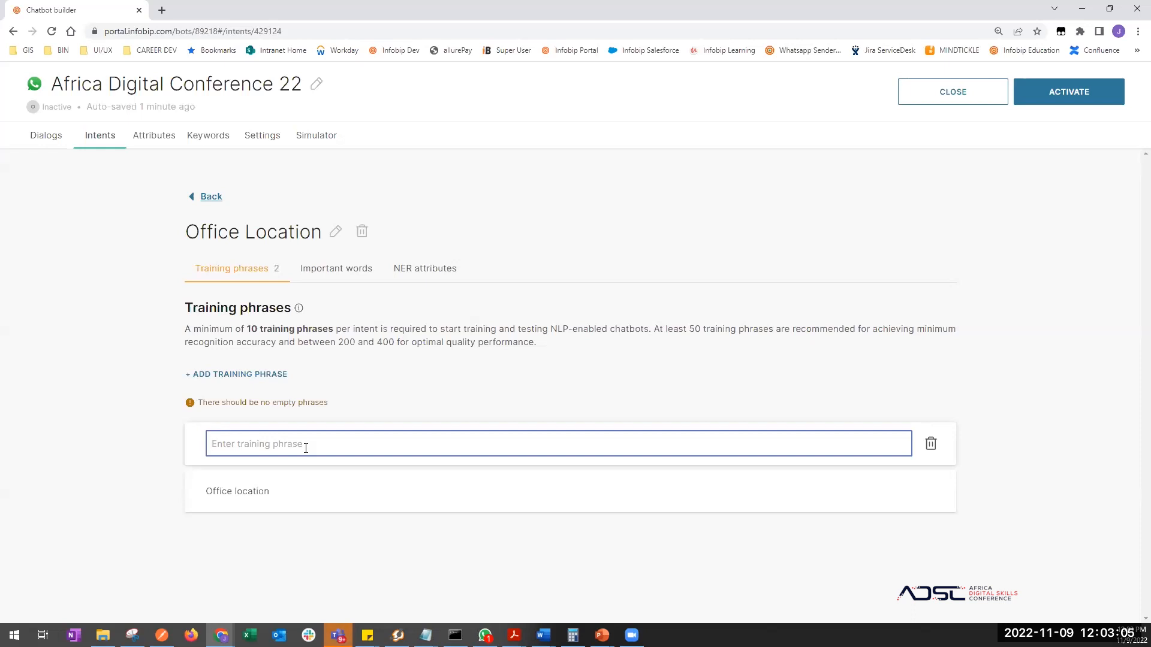
text(office address)
key(Return)
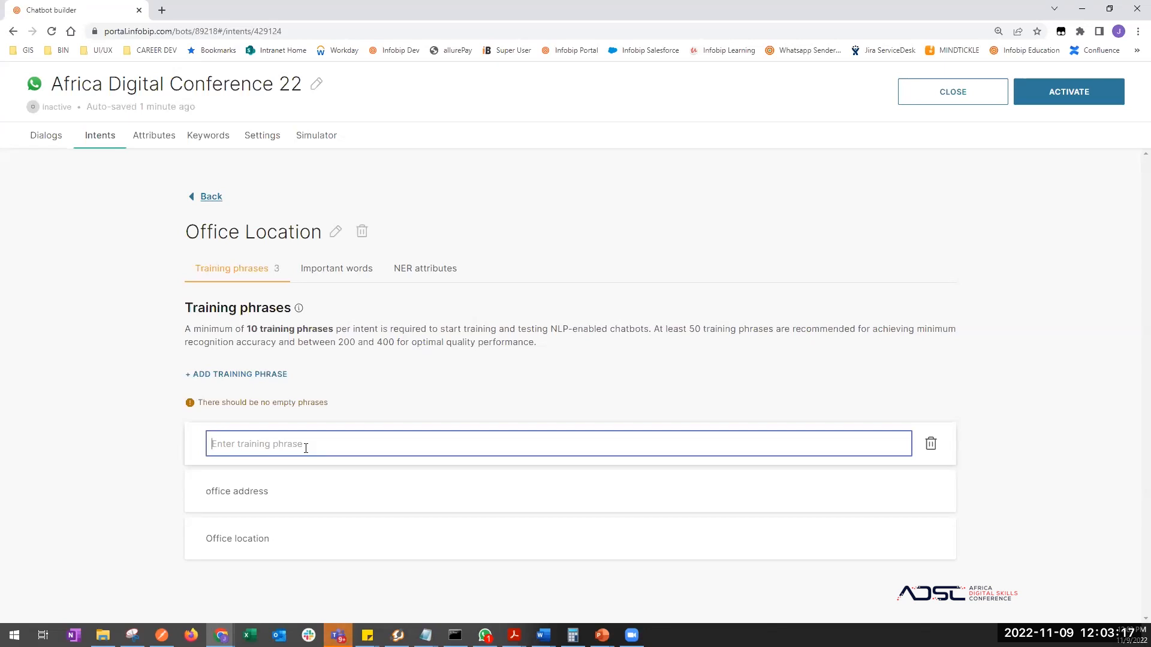
text(office building)
key(Return)
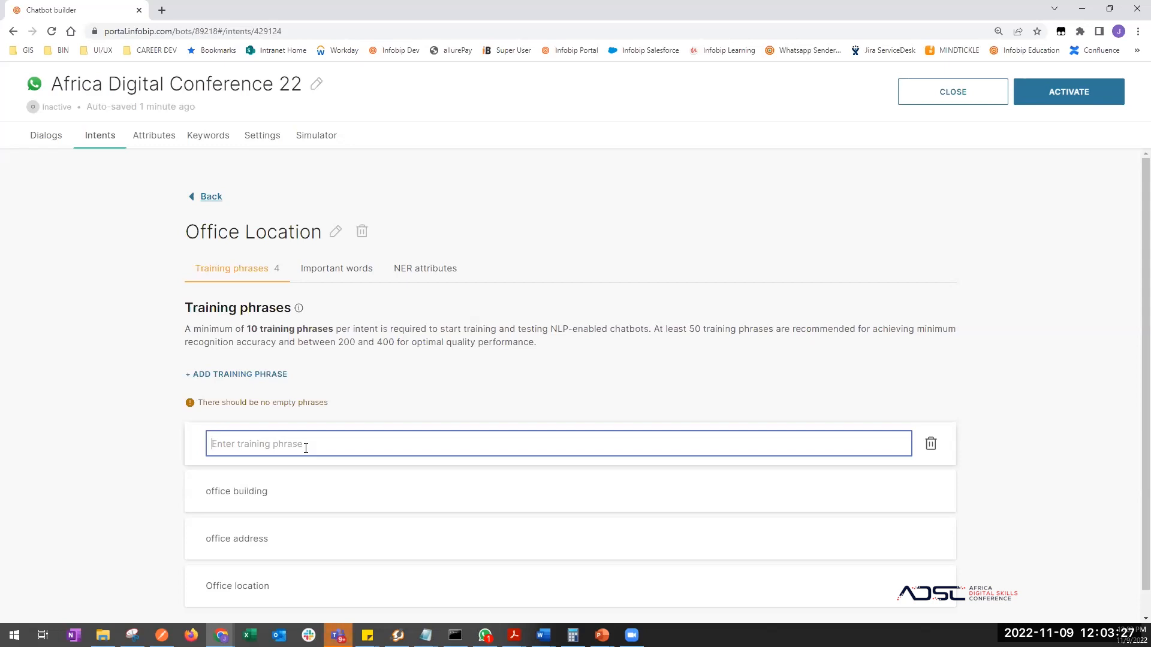
text(head quarters)
- Add phrases 'head quarters', 'GPS location' and 'Address', drop the empty entry, and return to Dialogs
key(Return)
scroll(306, 448, down, 2)
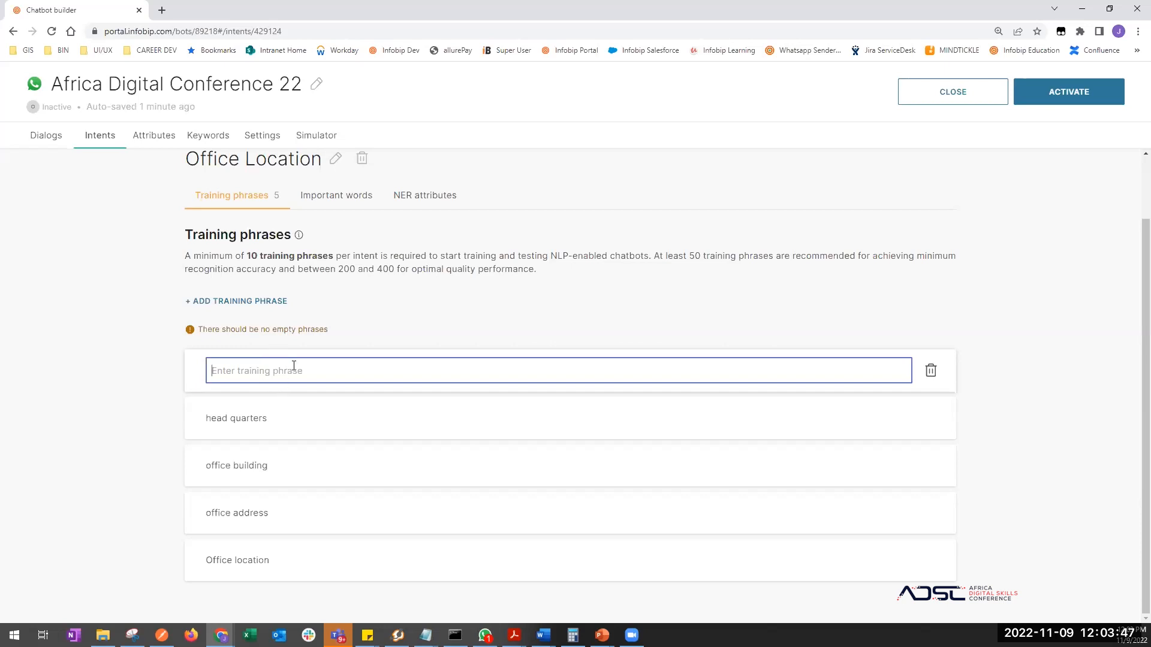
text(GPS location)
key(Return)
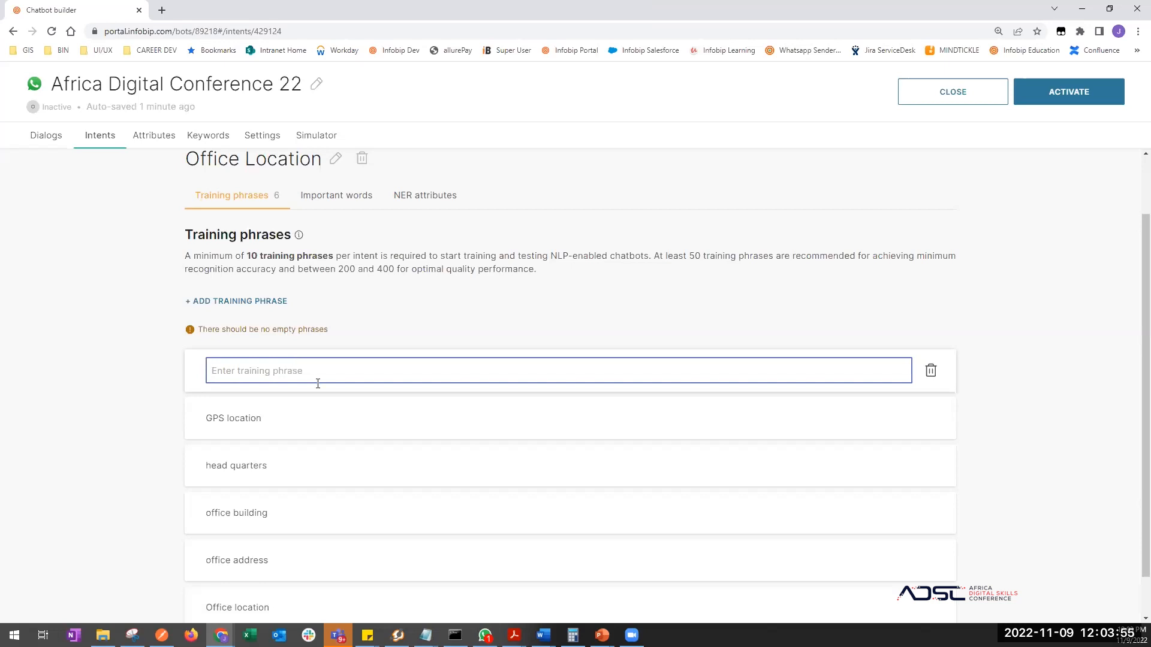
scroll(338, 371, down, 1)
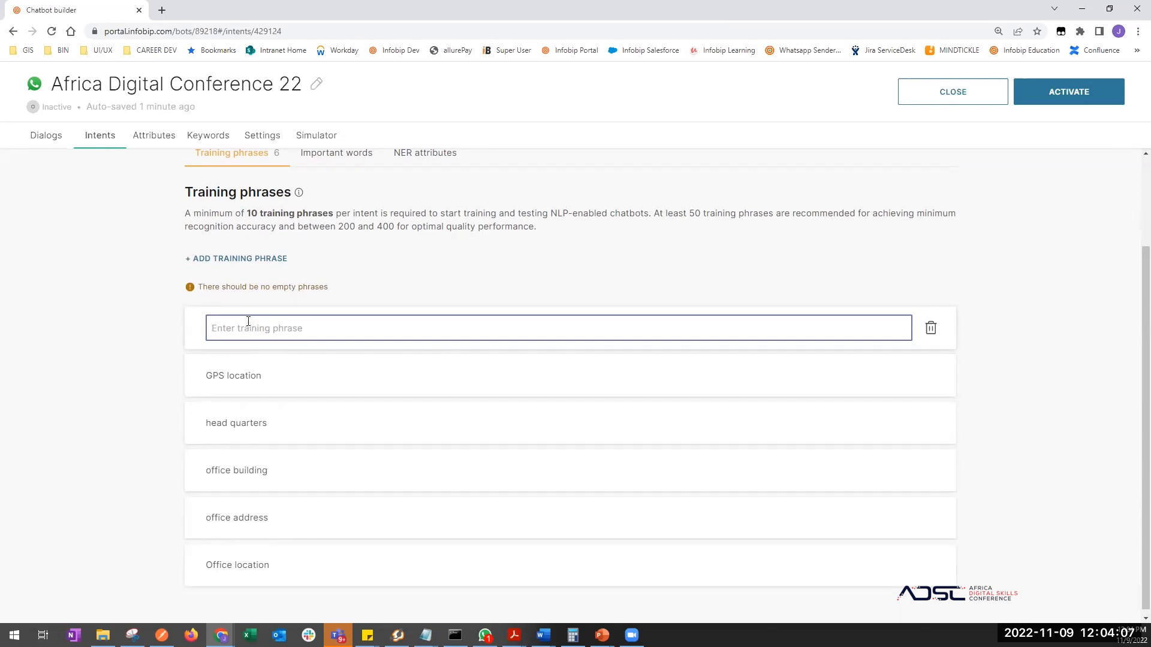
scroll(256, 342, up, 1)
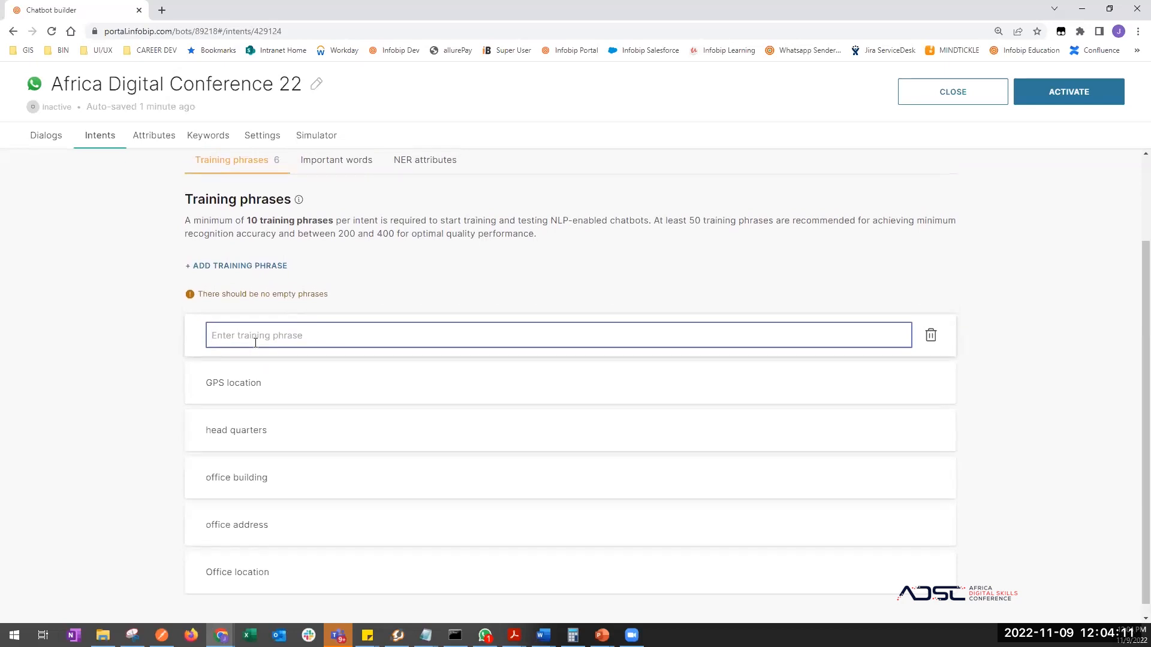
text(Address)
key(Return)
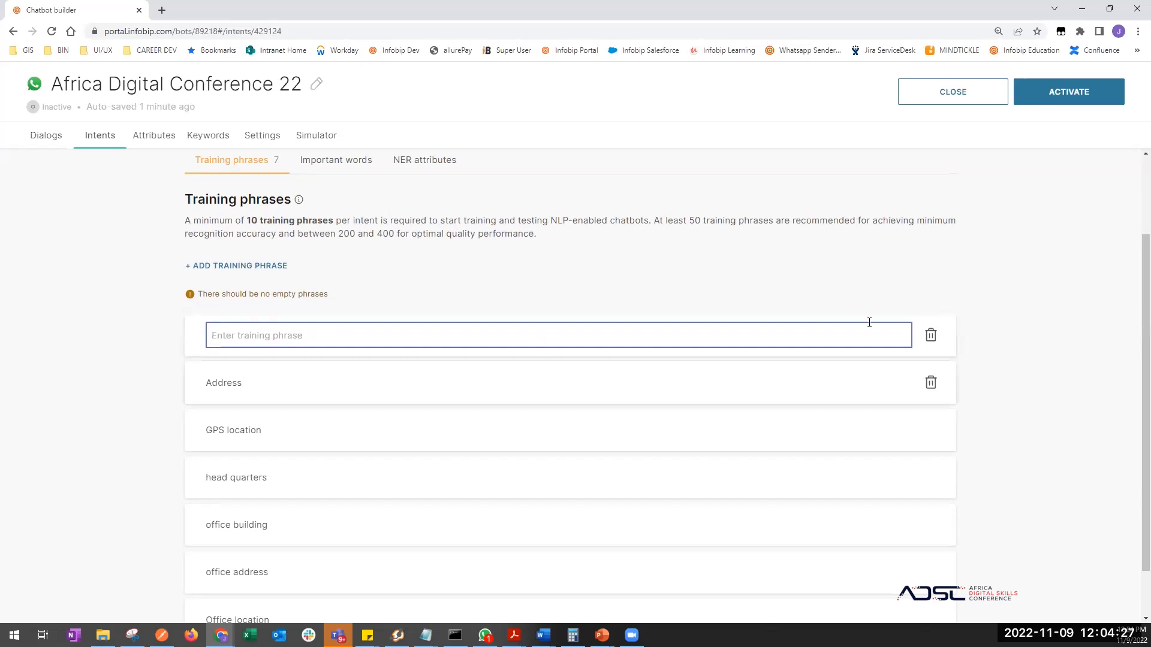
click(653, 355)
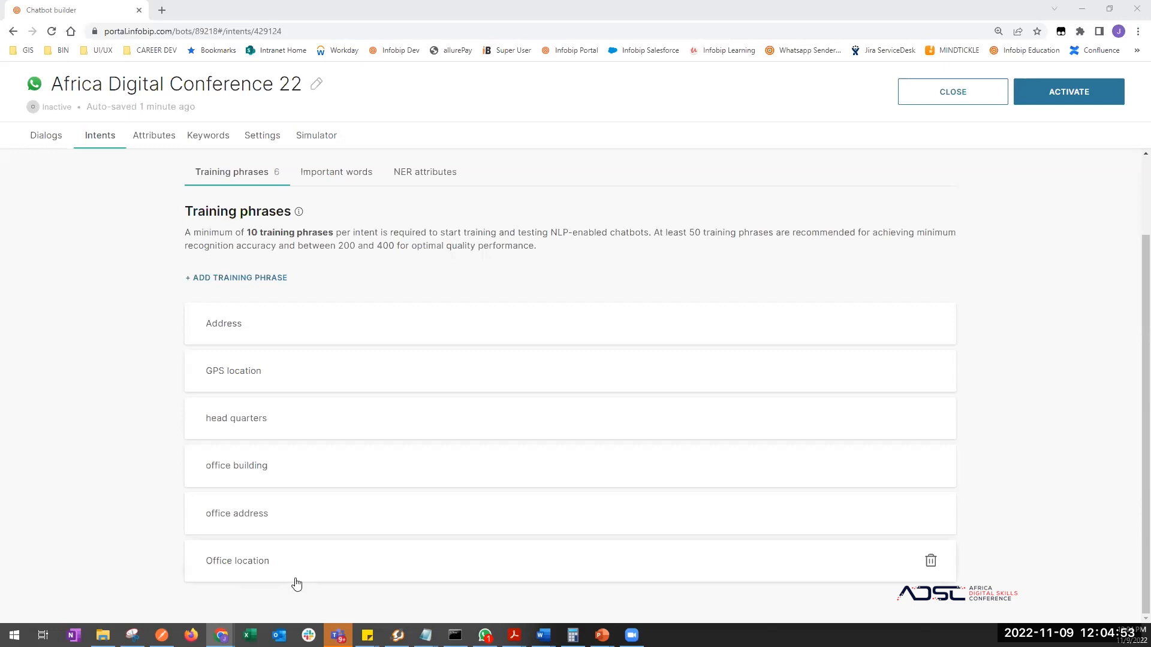
click(46, 135)
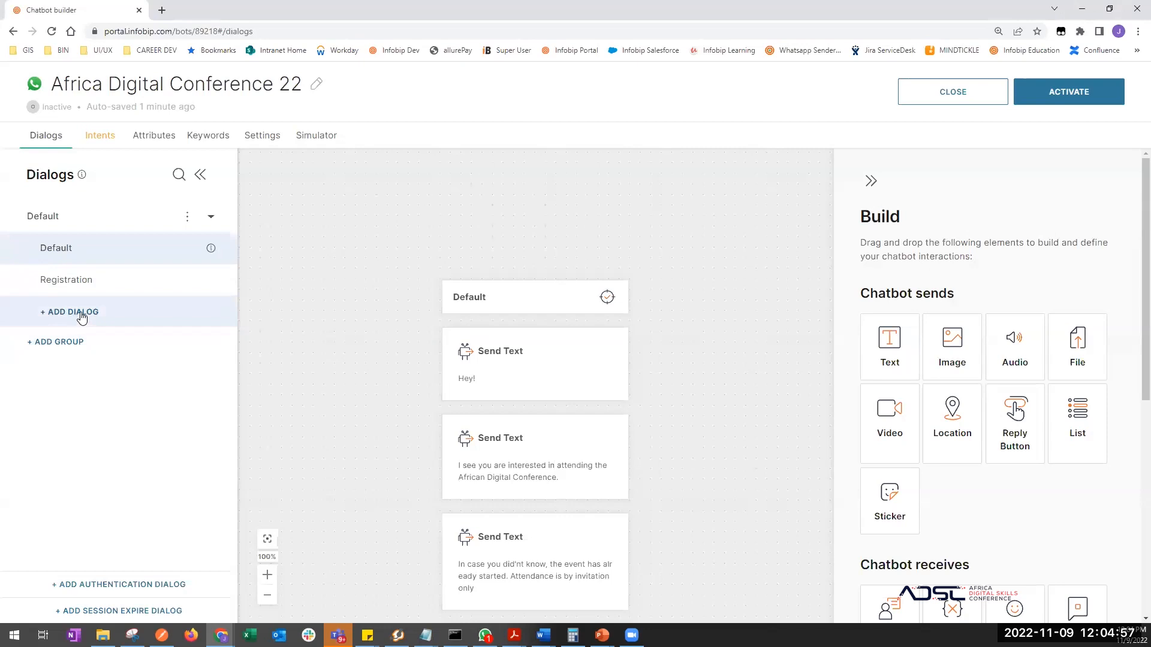
- Create the 'Office Location' dialog in the Default group and add a Send Text step
click(79, 313)
click(85, 309)
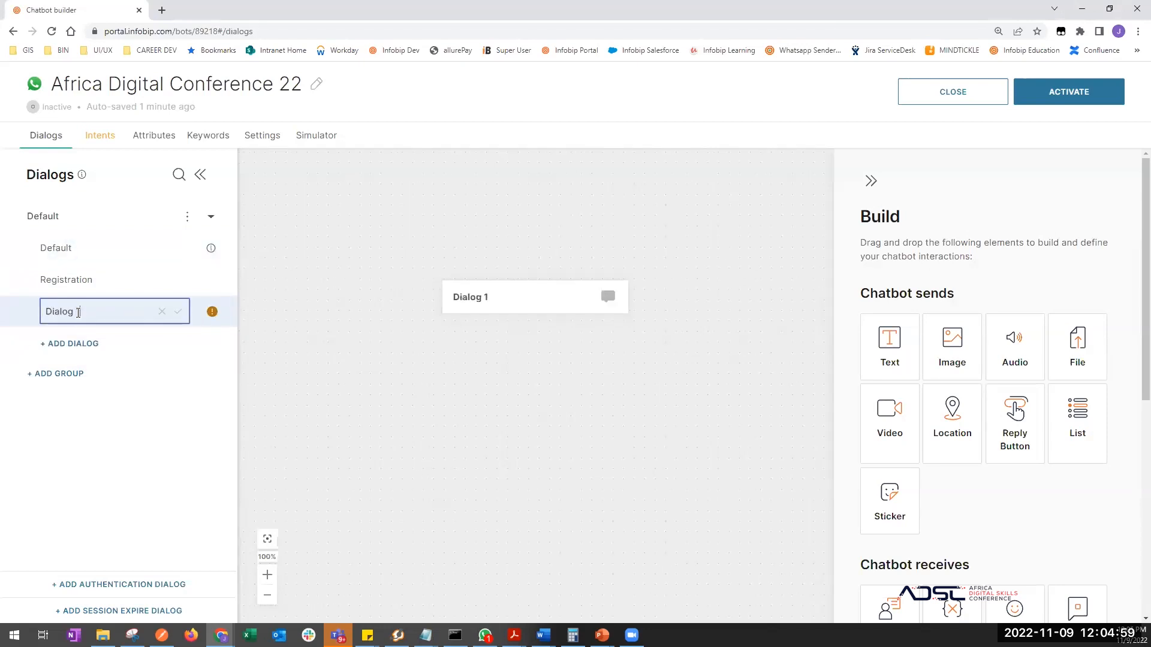
drag(84, 310, 9, 307)
text(Office Ad)
key(BackSpace)
text(ocation)
key(Return)
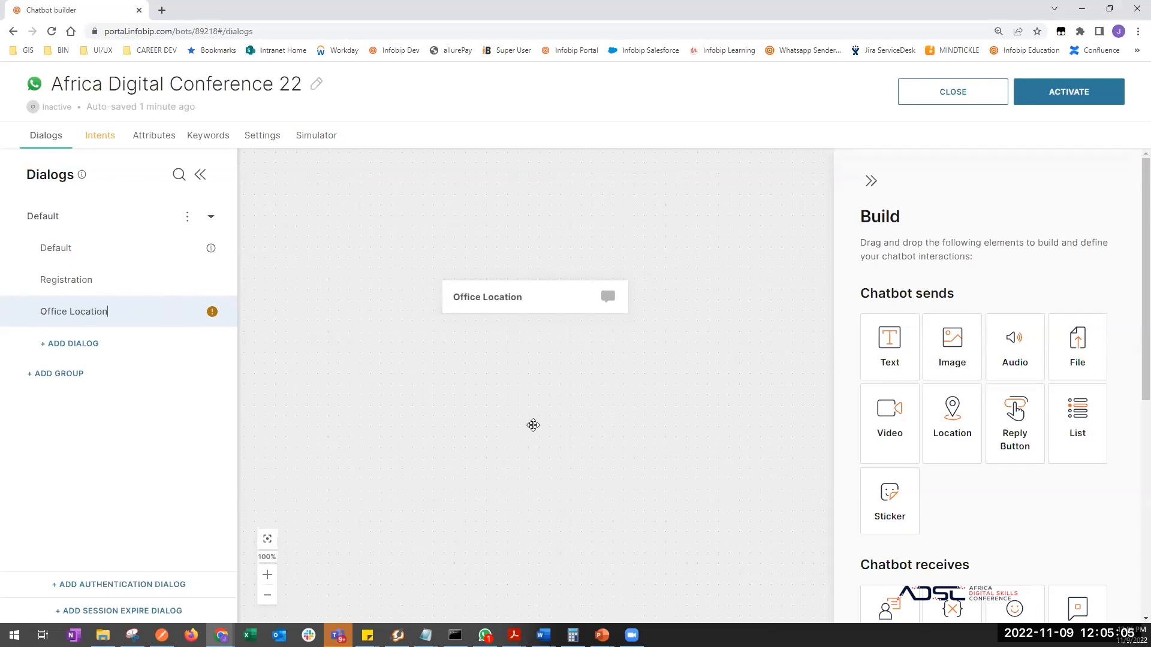
drag(495, 440, 497, 407)
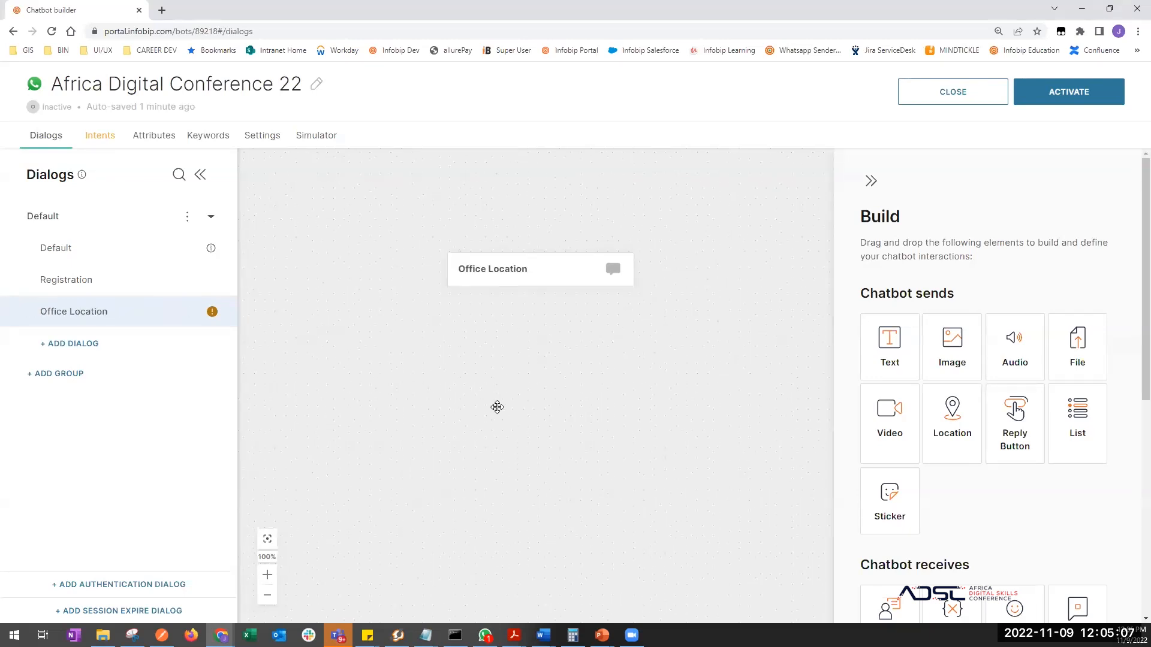
drag(880, 356, 543, 409)
- Write the reply introducing the office address as 'FordNet Building, Accra City'
click(994, 357)
text(Our )
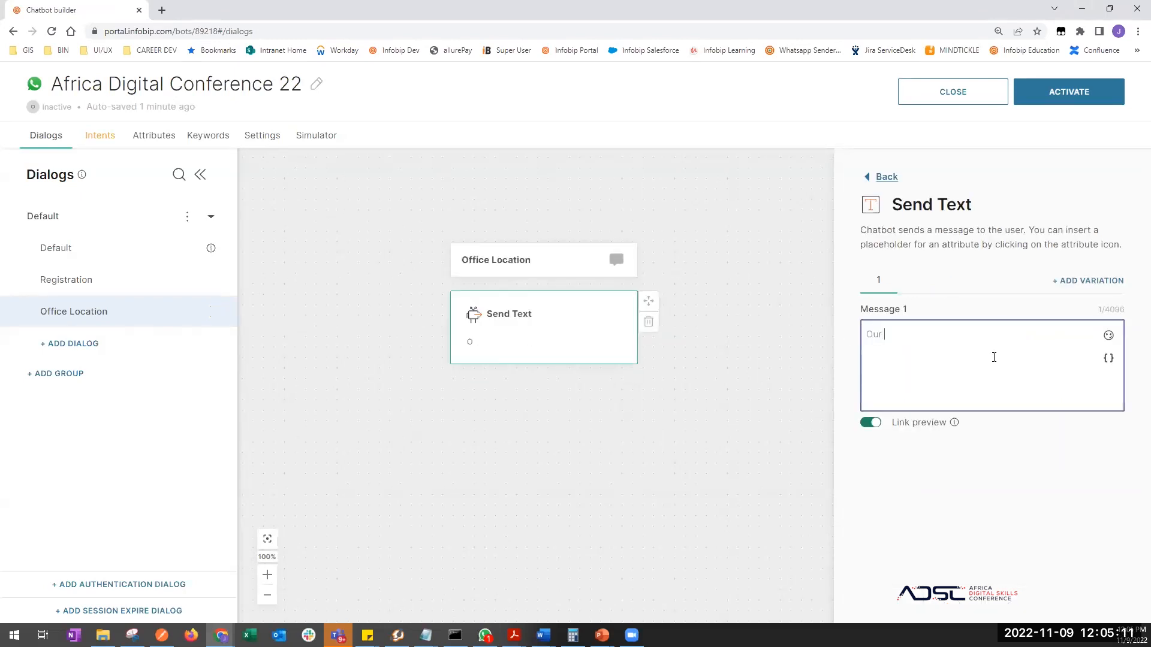
text(office is currently locati)
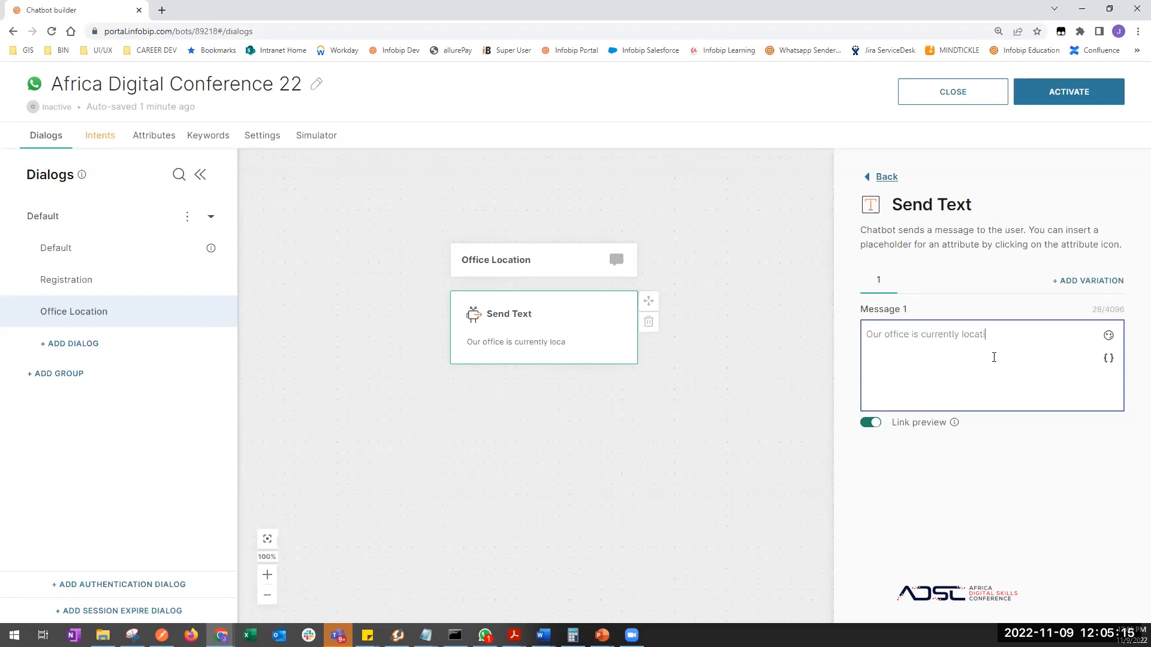
text(on at)
key(BackSpace)
key(BackSpace)
key(BackSpace)
text(n)
key(BackSpace)
key(BackSpace)
key(BackSpace)
key(BackSpace)
key(BackSpace)
key(BackSpace)
key(BackSpace)
key(BackSpace)
key(BackSpace)
key(BackSpace)
key(BackSpace)
key(BackSpace)
key(BackSpace)
key(BackSpace)
key(BackSpace)
key(BackSpace)
key(BackSpace)
key(BackSpace)
key(BackSpace)
key(BackSpace)
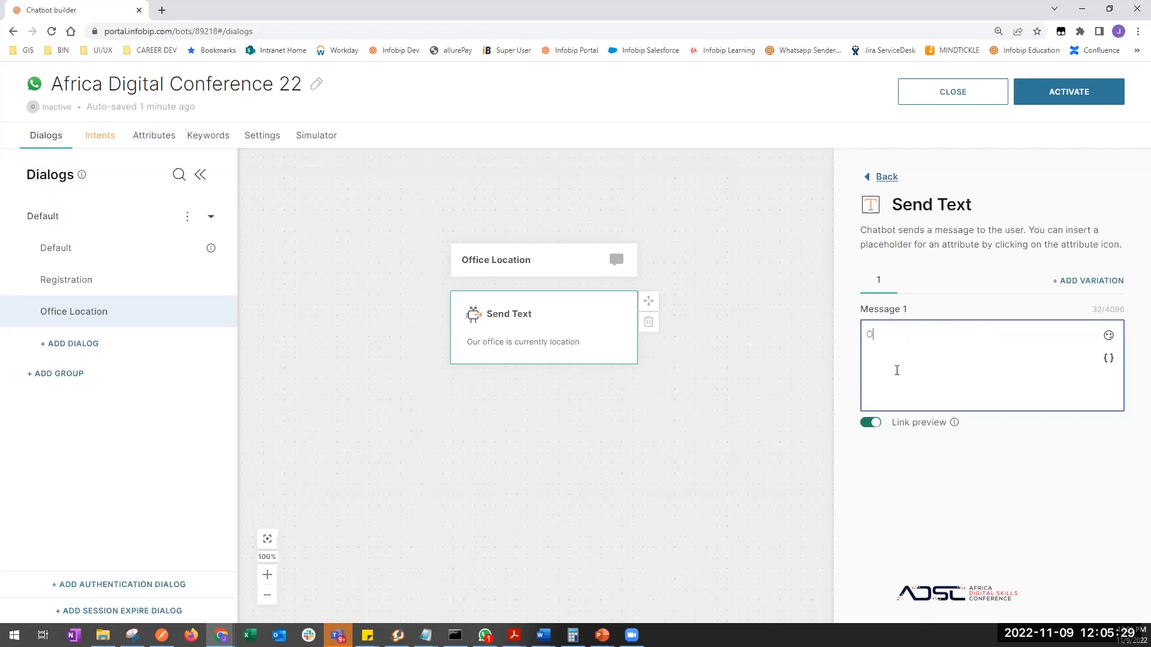
text(Here's our office address)
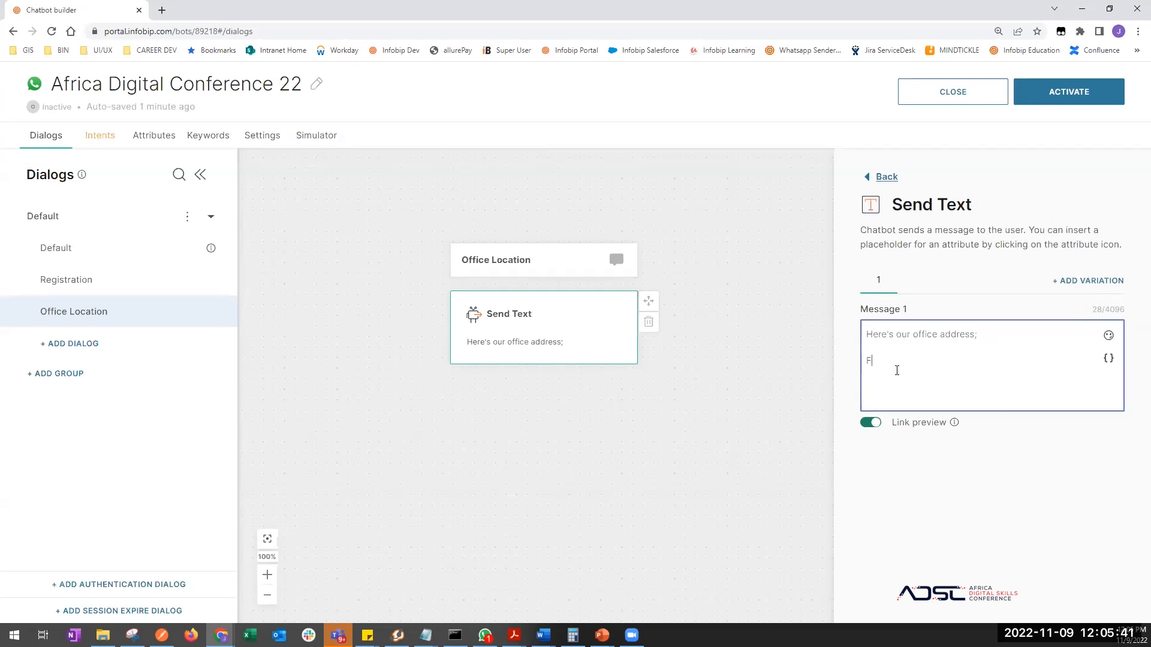
text(idelity B)
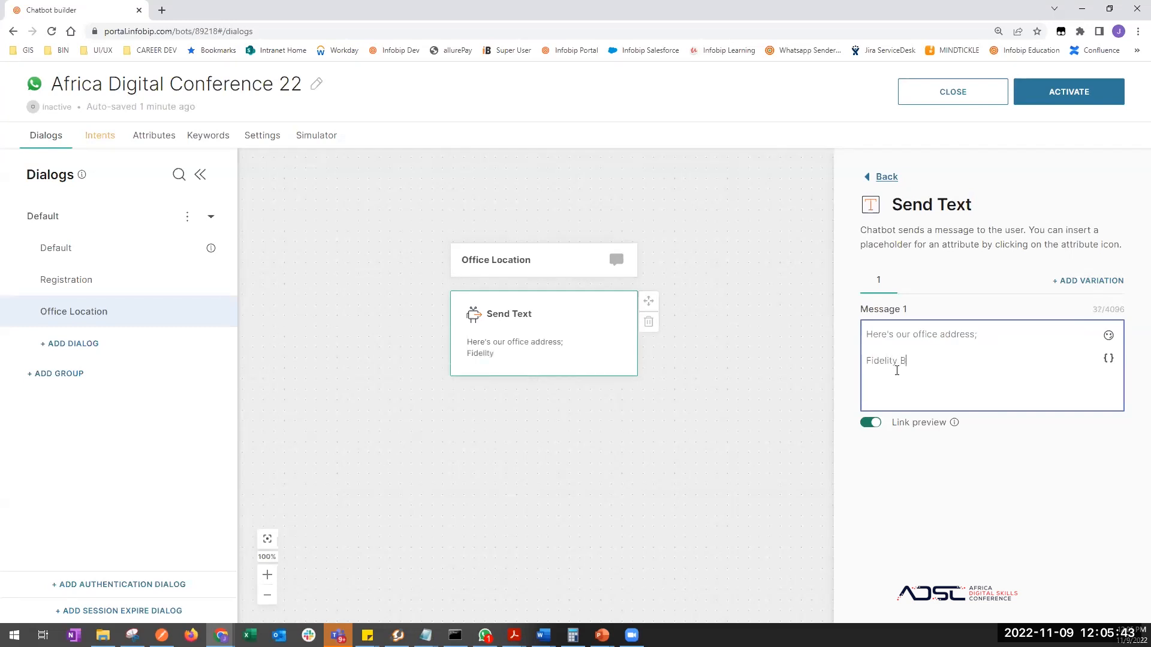
text(ank Bui)
key(BackSpace)
key(BackSpace)
key(BackSpace)
key(BackSpace)
key(BackSpace)
key(BackSpace)
key(BackSpace)
key(BackSpace)
key(BackSpace)
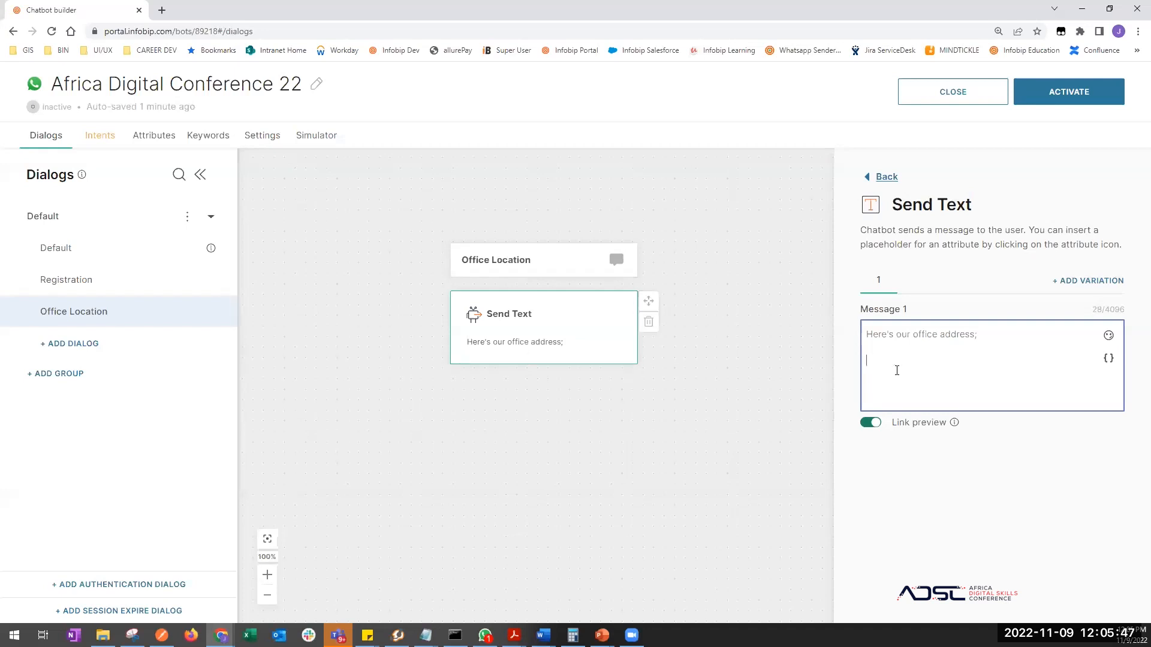
text(FordNet )
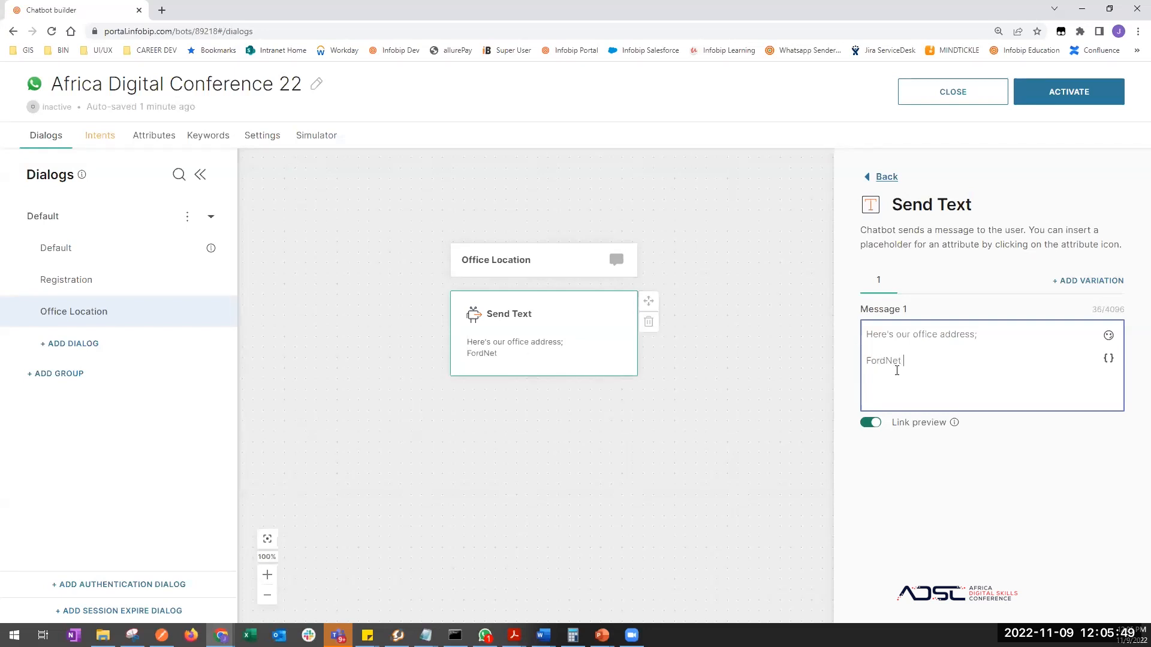
text(Building, Accra)
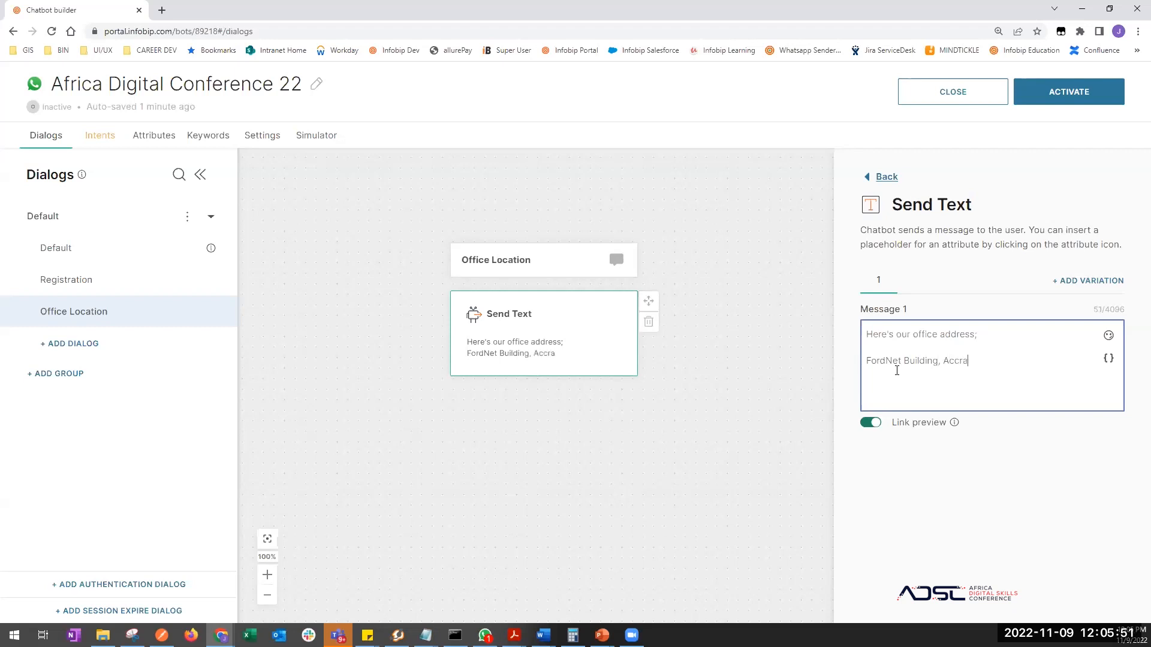
text( City)
- Add the line 'OFFice Number BE210' and begin a 'GPS' line below it
text(OFFice Nub)
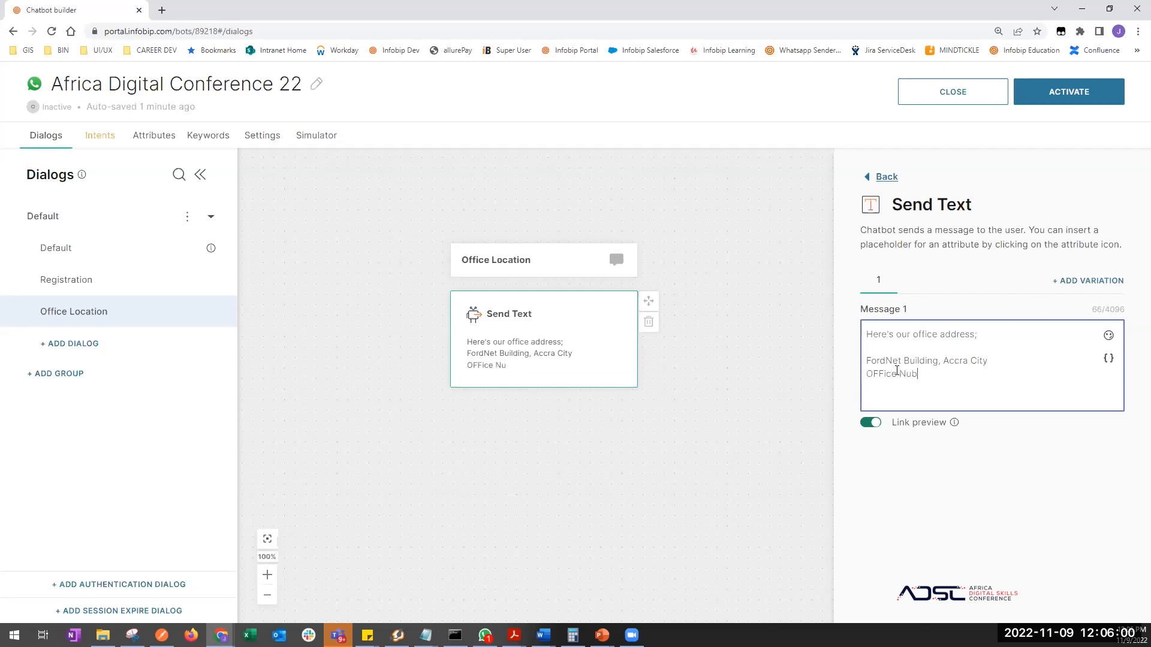
key(BackSpace)
text(mber BE210)
key(Return)
text(GPS:)
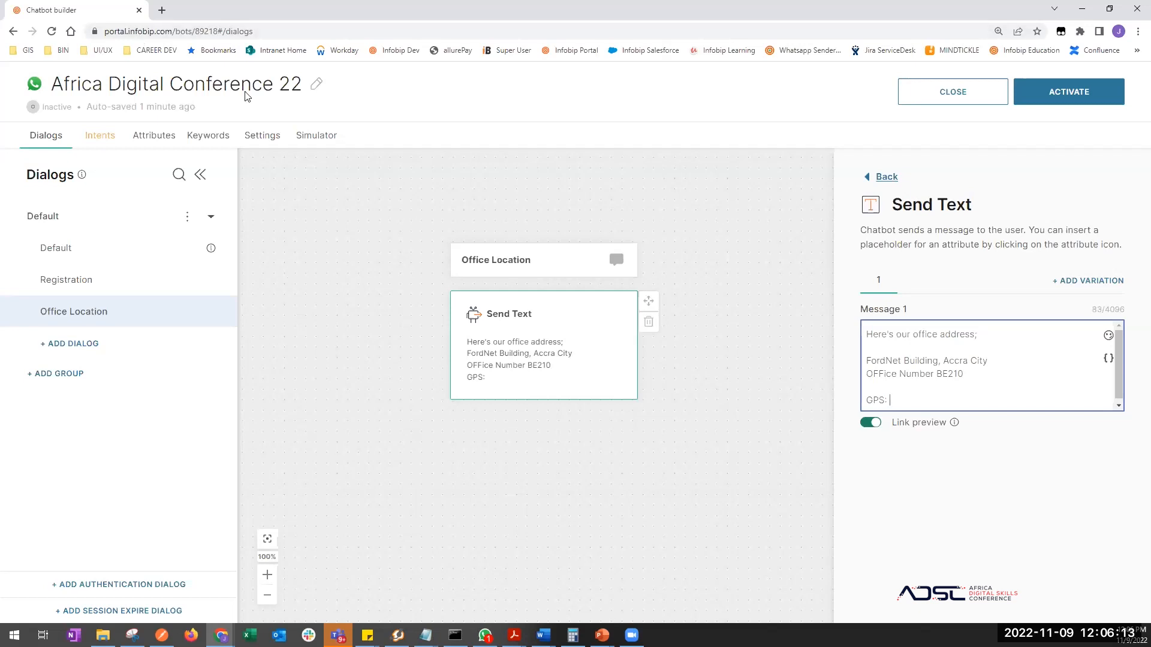
- Google 'africa digital skills conference office address' and open the Contact Us result in a new tab
click(162, 10)
text(goog)
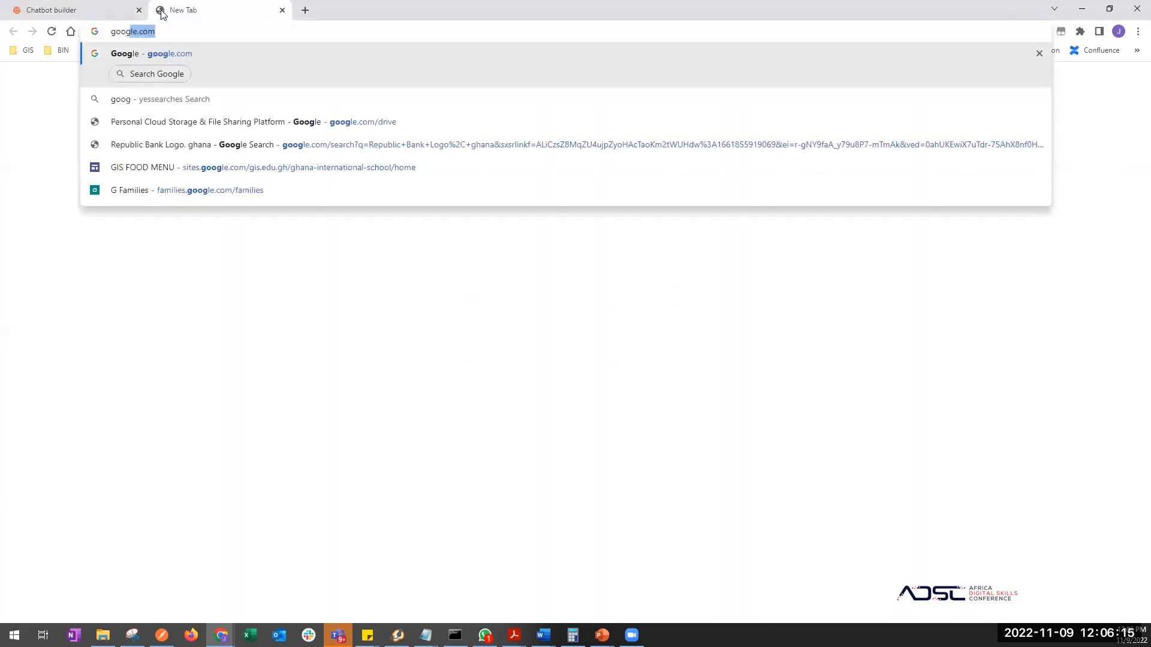
key(Return)
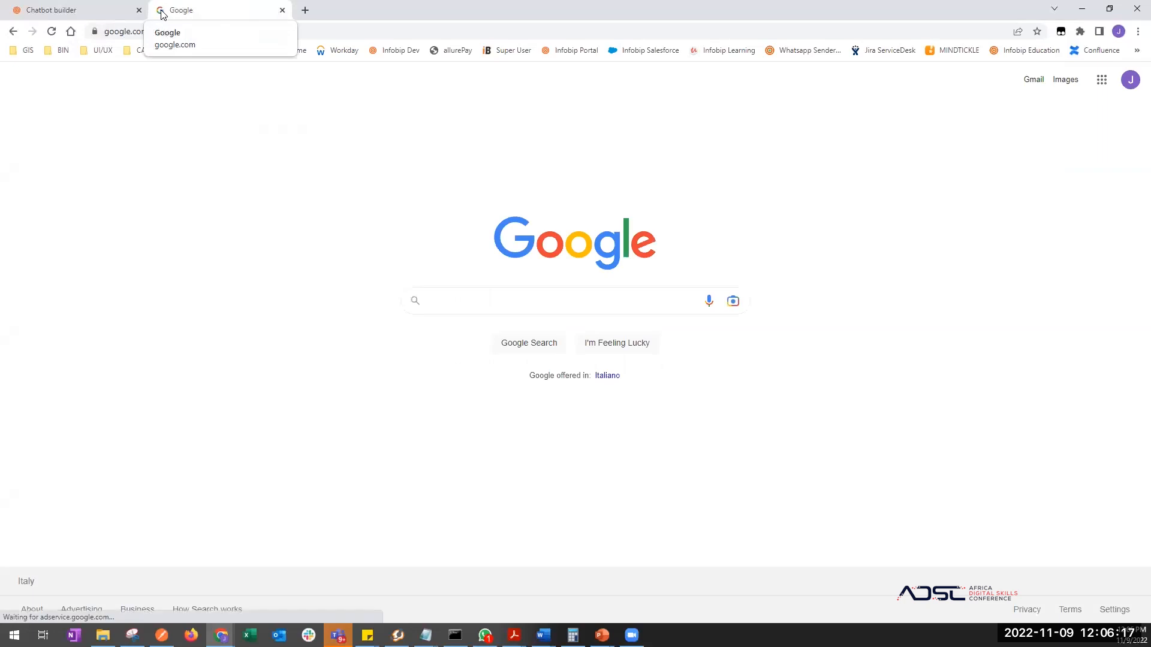
text(africa digit)
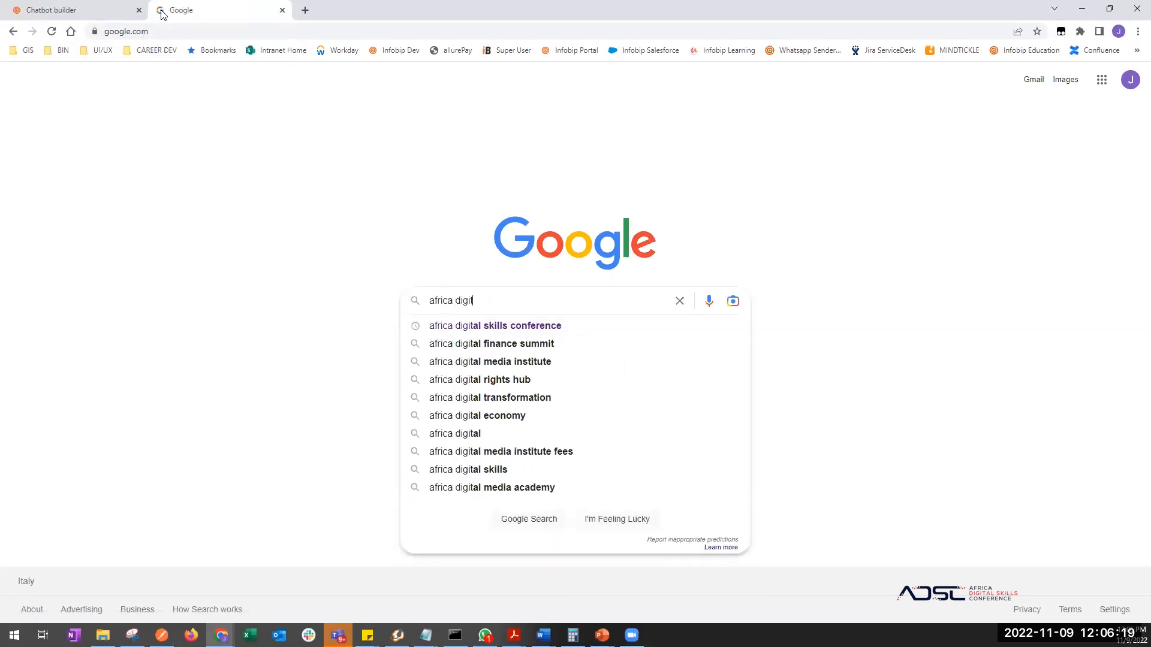
key(Down)
text(office address)
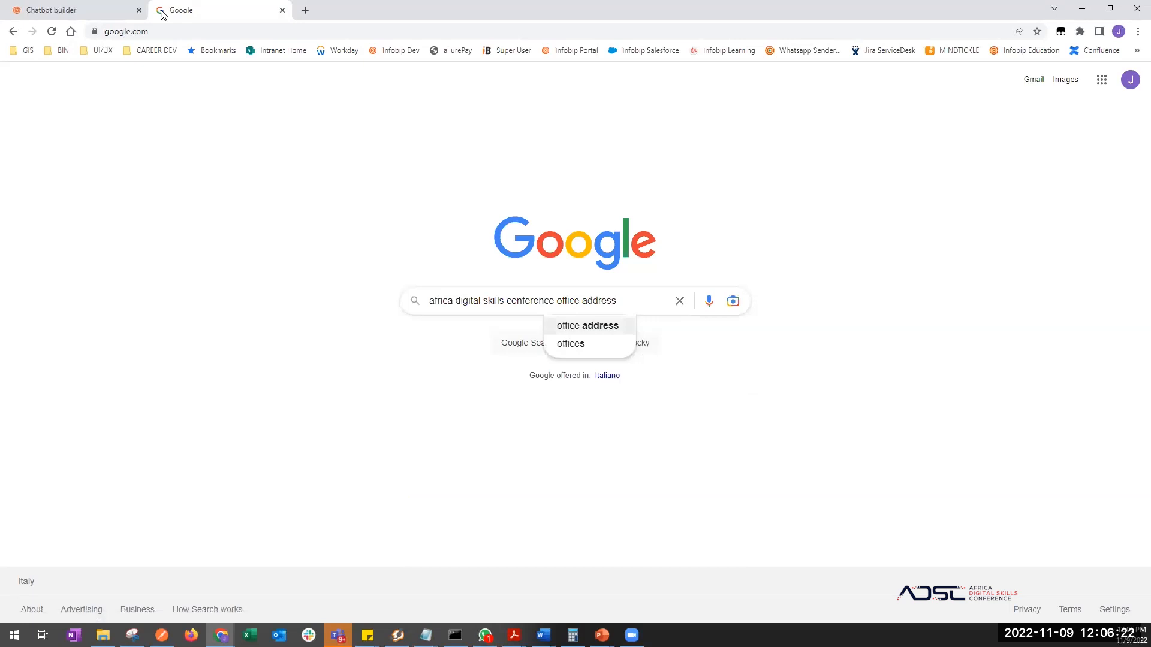
key(Return)
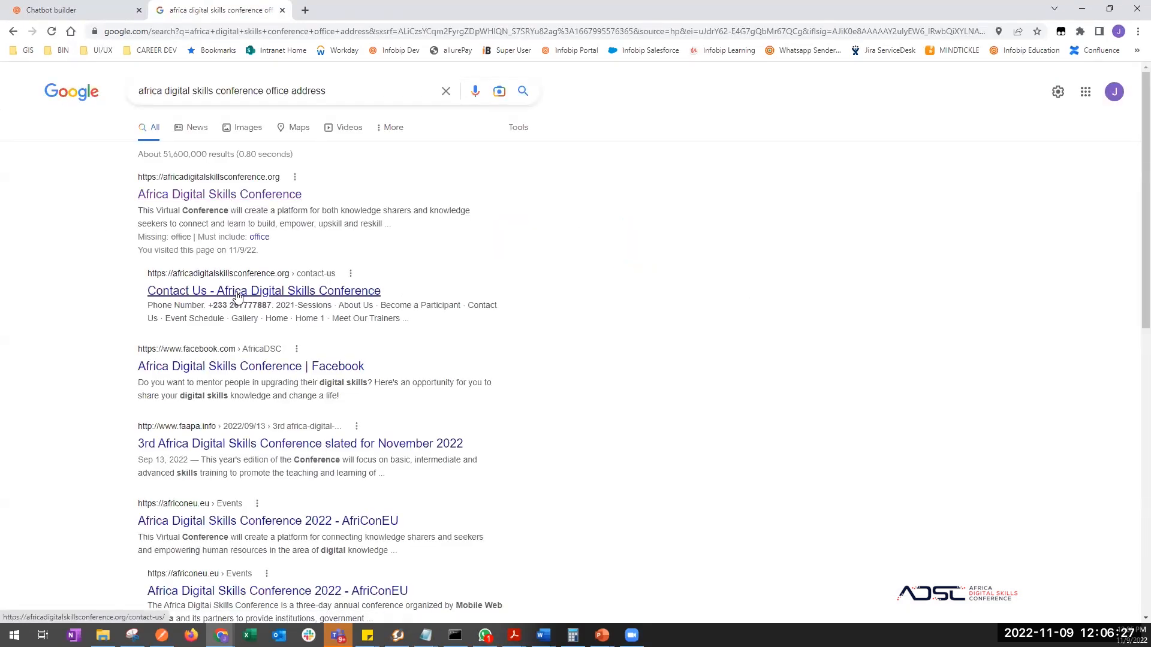
right_click(236, 293)
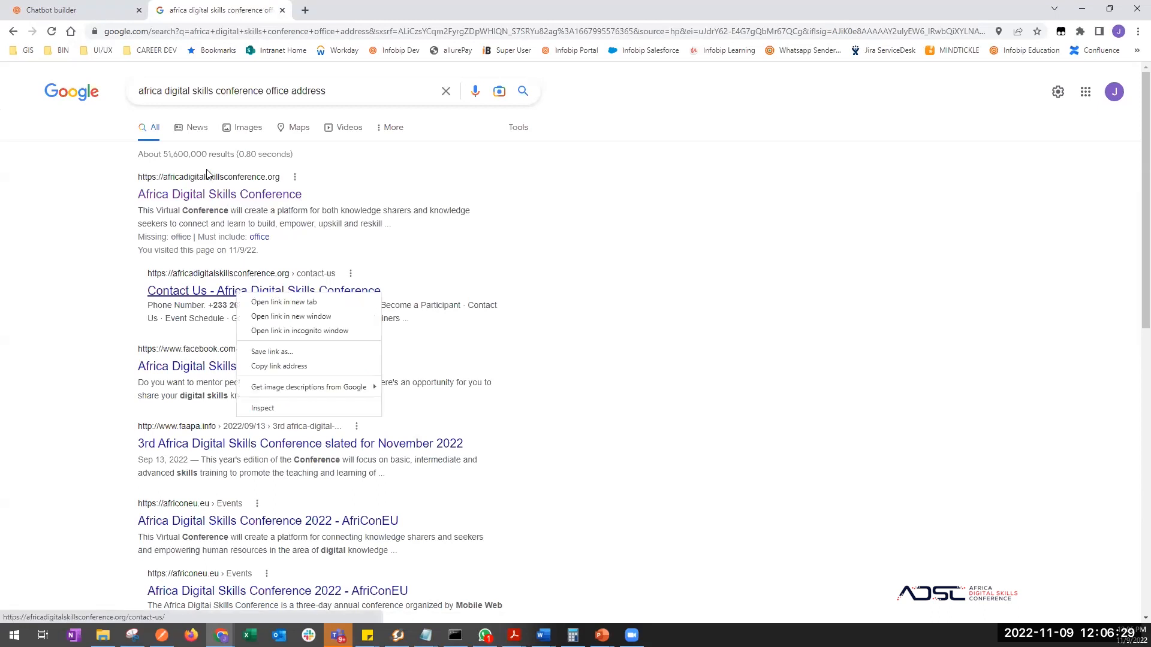
click(279, 303)
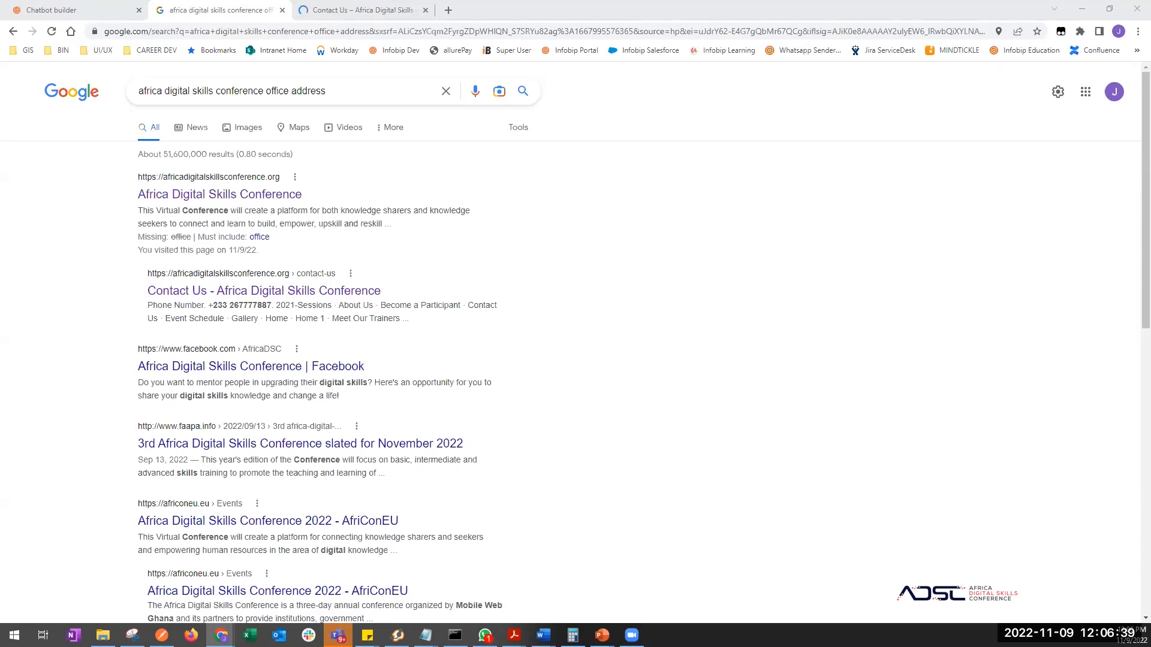
- Select the conference's North Legon, Accra address on the Contact Us page
click(356, 17)
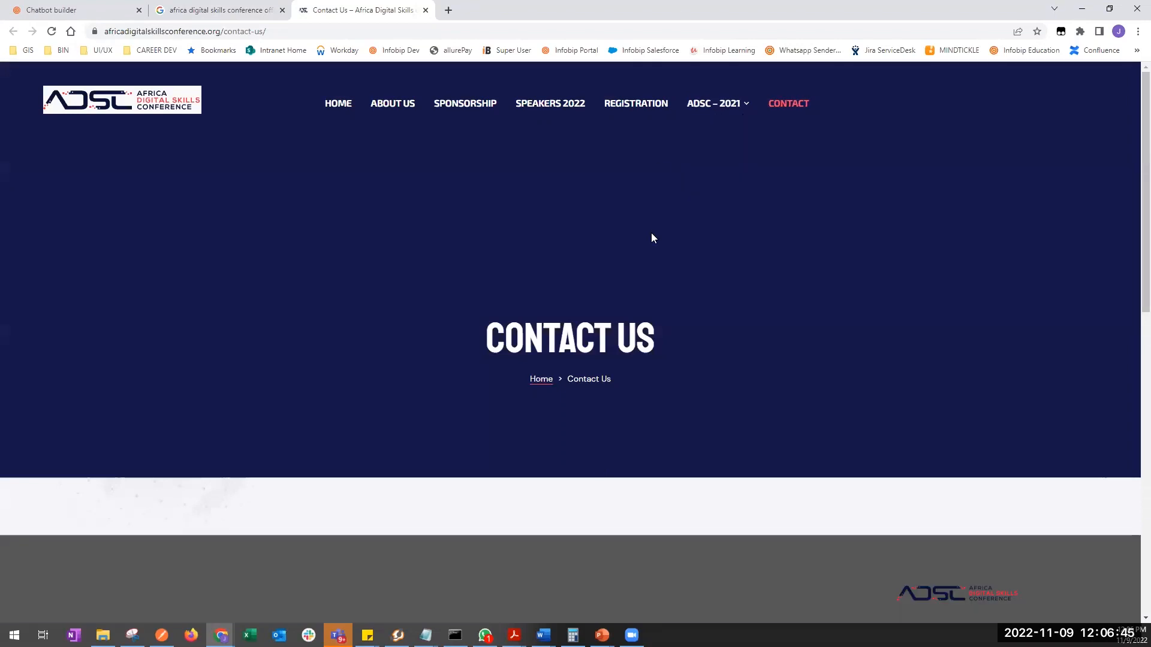
scroll(638, 479, down, 3)
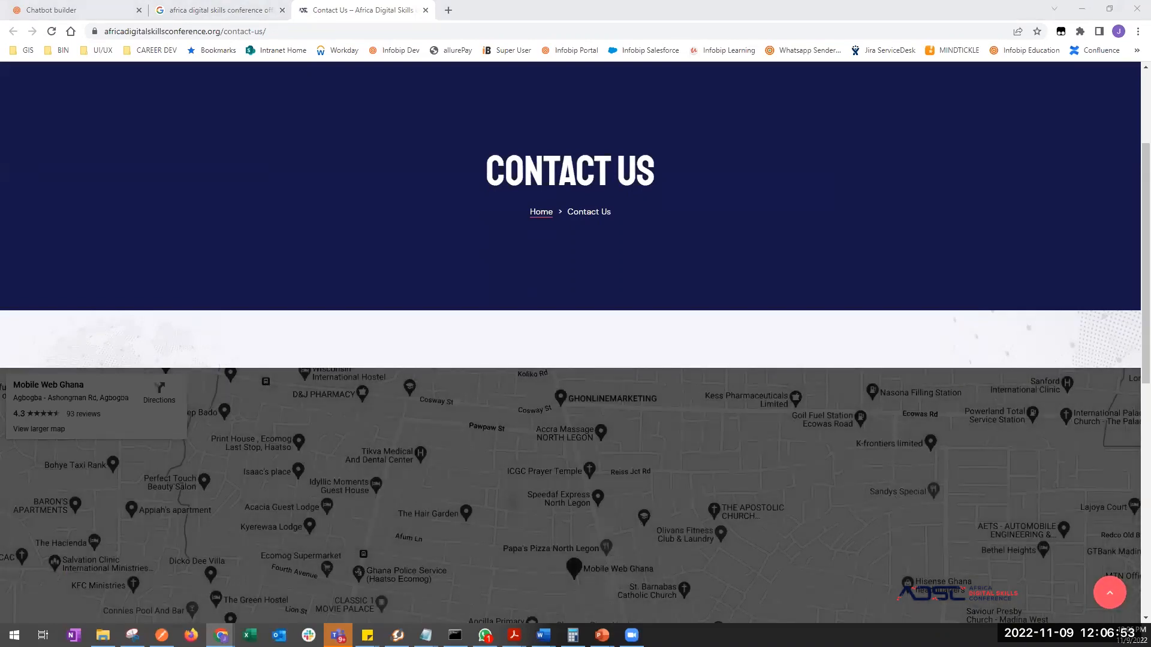
scroll(404, 320, down, 2)
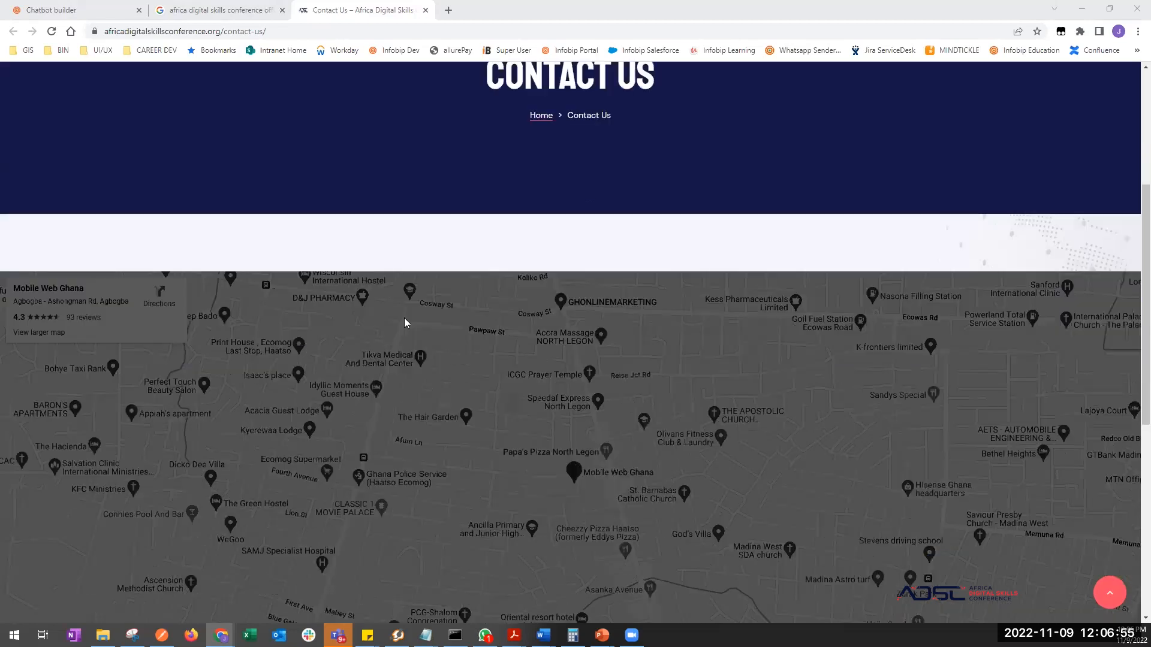
scroll(403, 318, down, 7)
scroll(398, 332, up, 1)
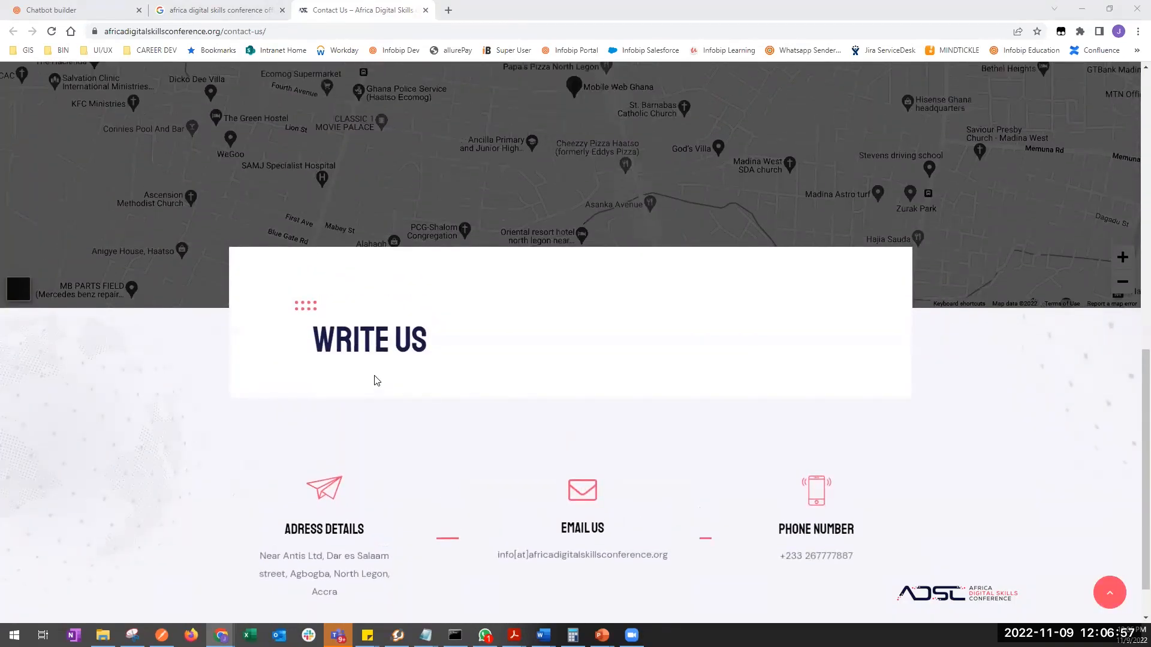
scroll(375, 379, up, 7)
scroll(374, 375, down, 8)
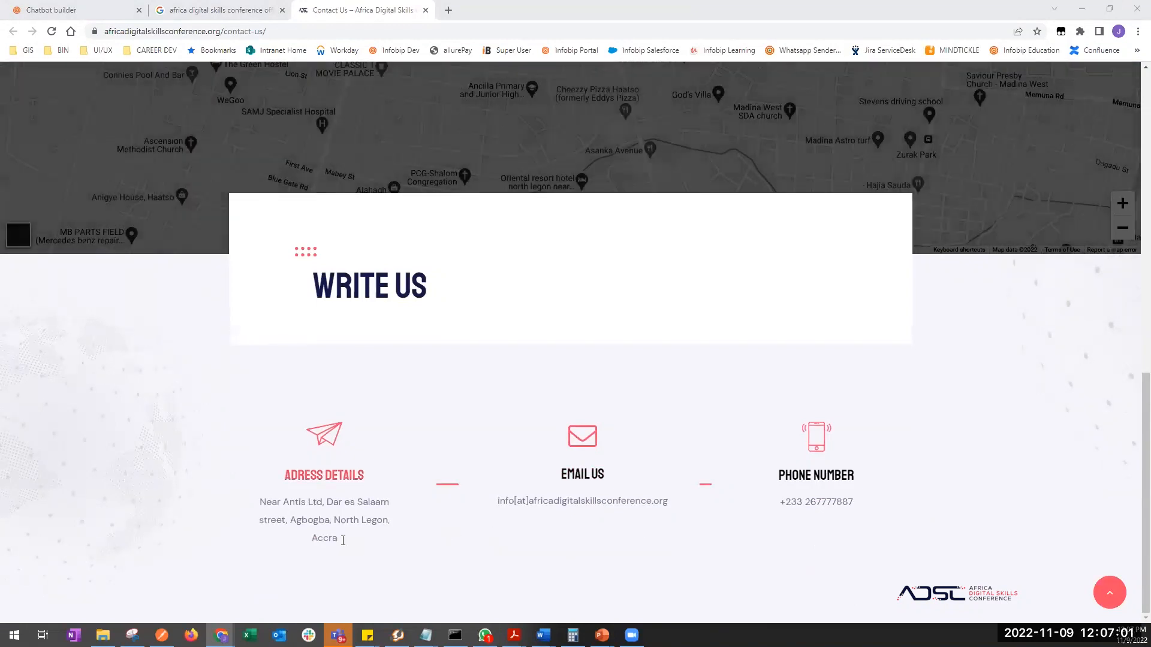
drag(343, 540, 260, 500)
key(ctrl+c)
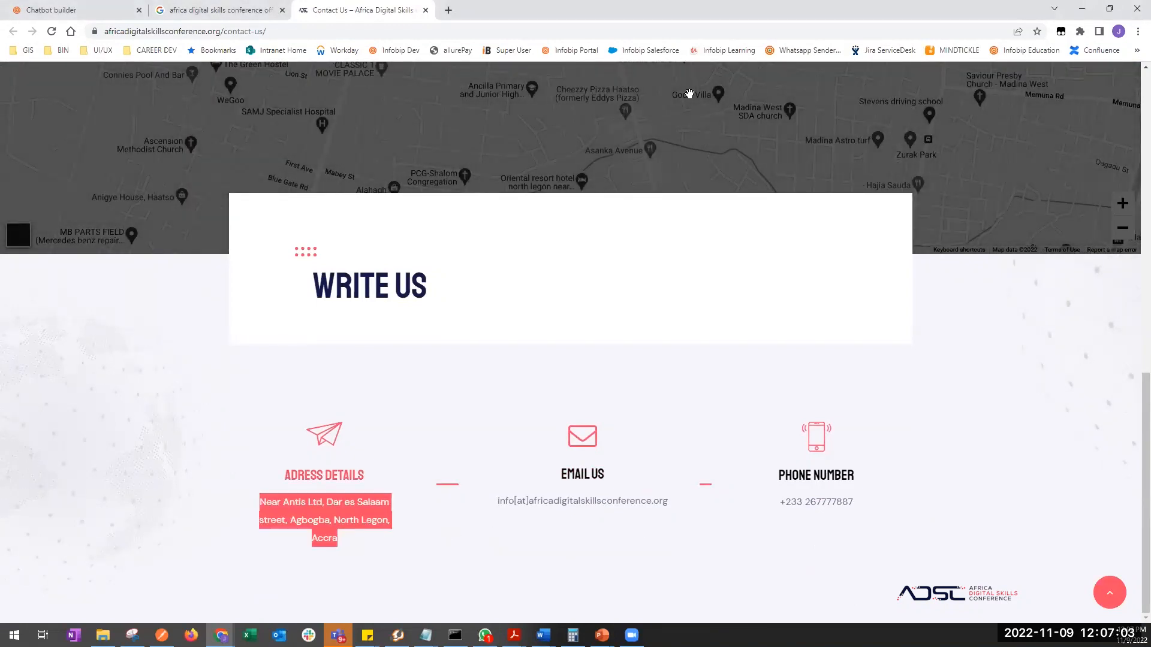
- Paste that address over the old address lines in the Office Location message
click(96, 14)
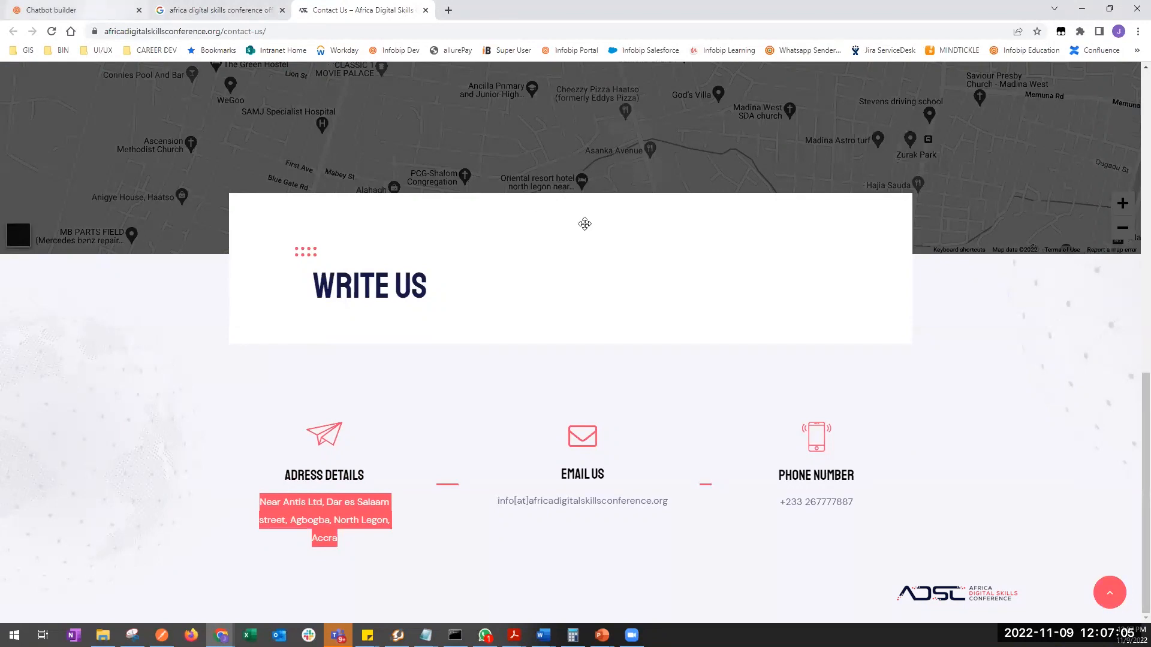
drag(936, 399, 836, 360)
key(ctrl+v)
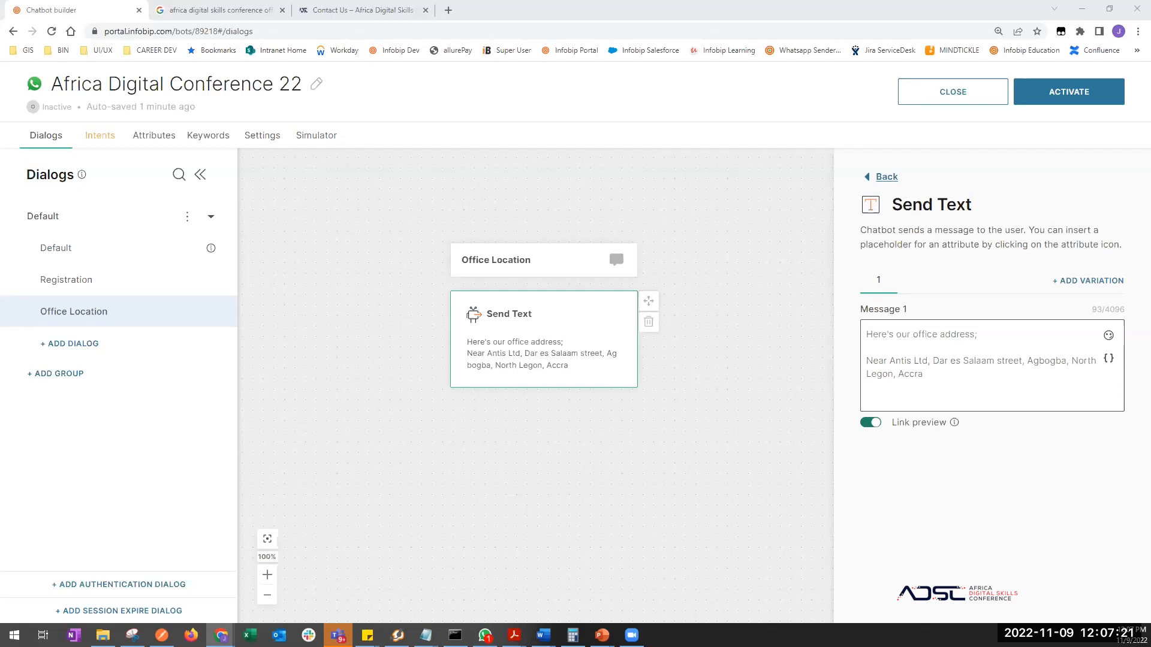
- Add a Send Location block beneath the address text in the Office Location dialog
click(727, 459)
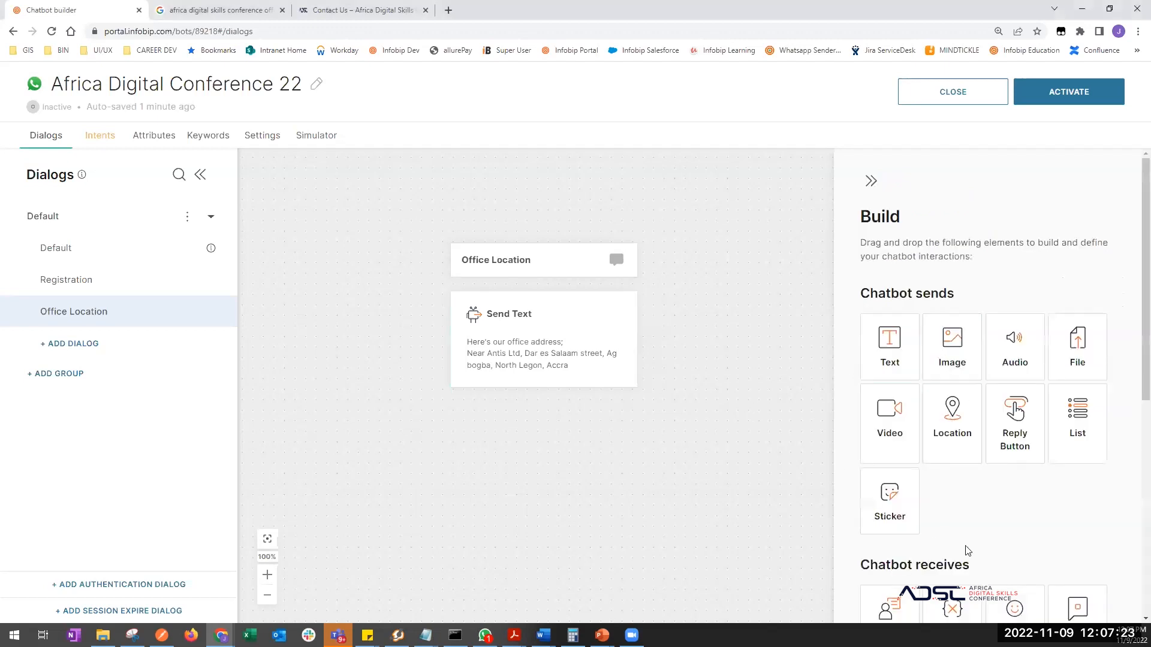
scroll(968, 550, down, 7)
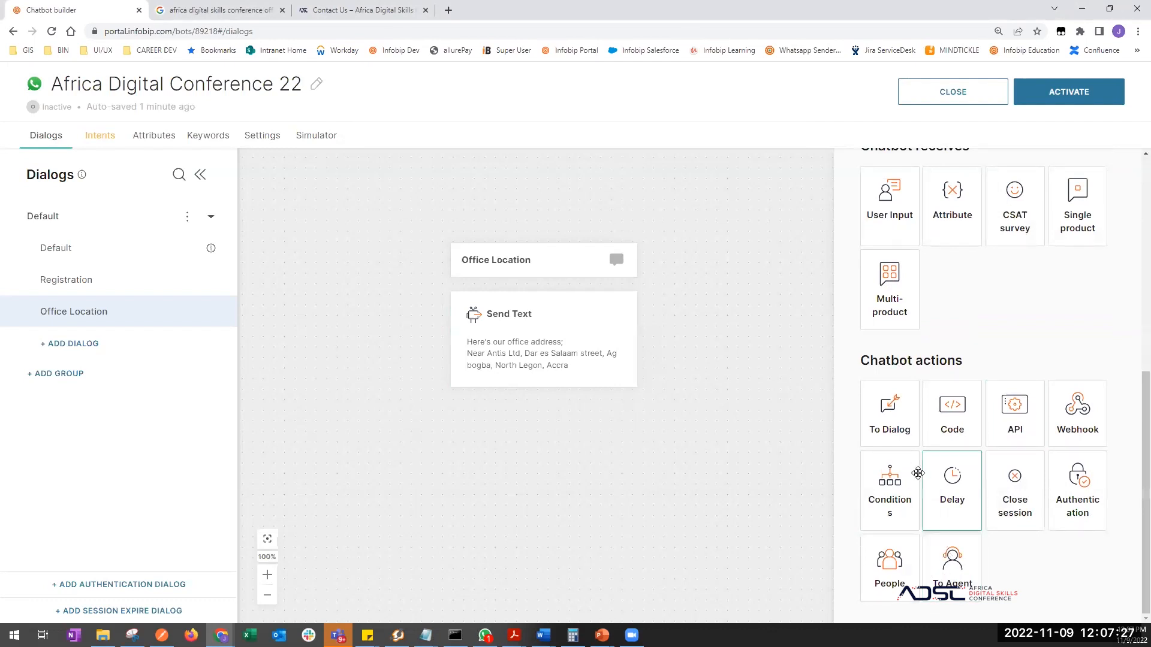
scroll(1013, 470, up, 3)
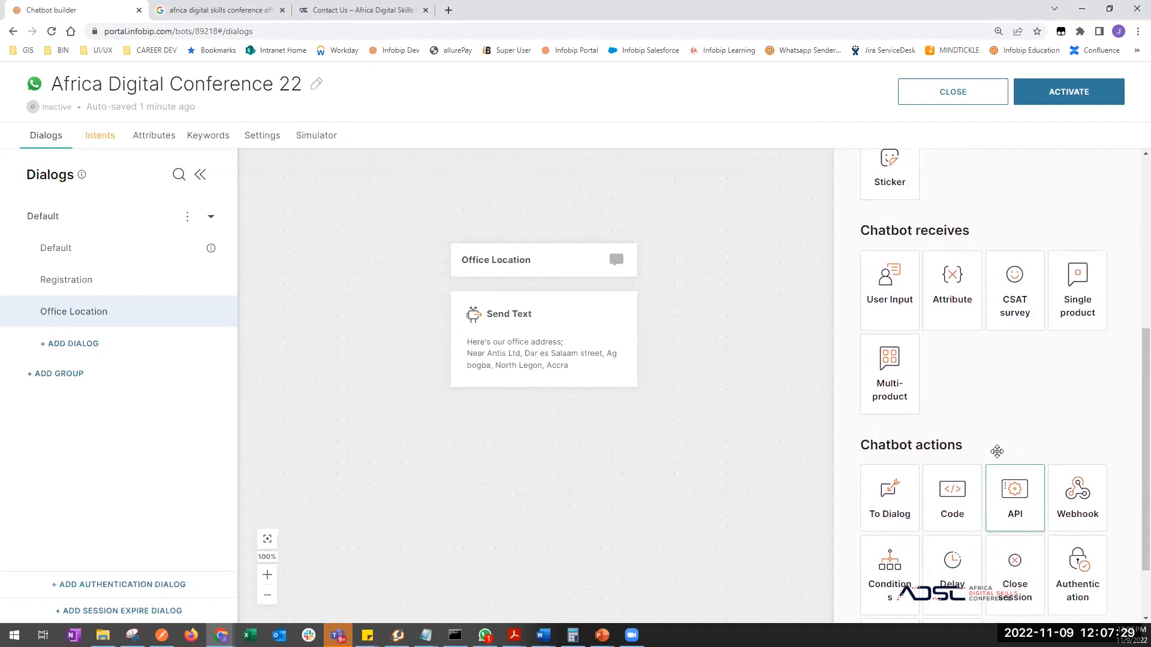
scroll(997, 453, down, 3)
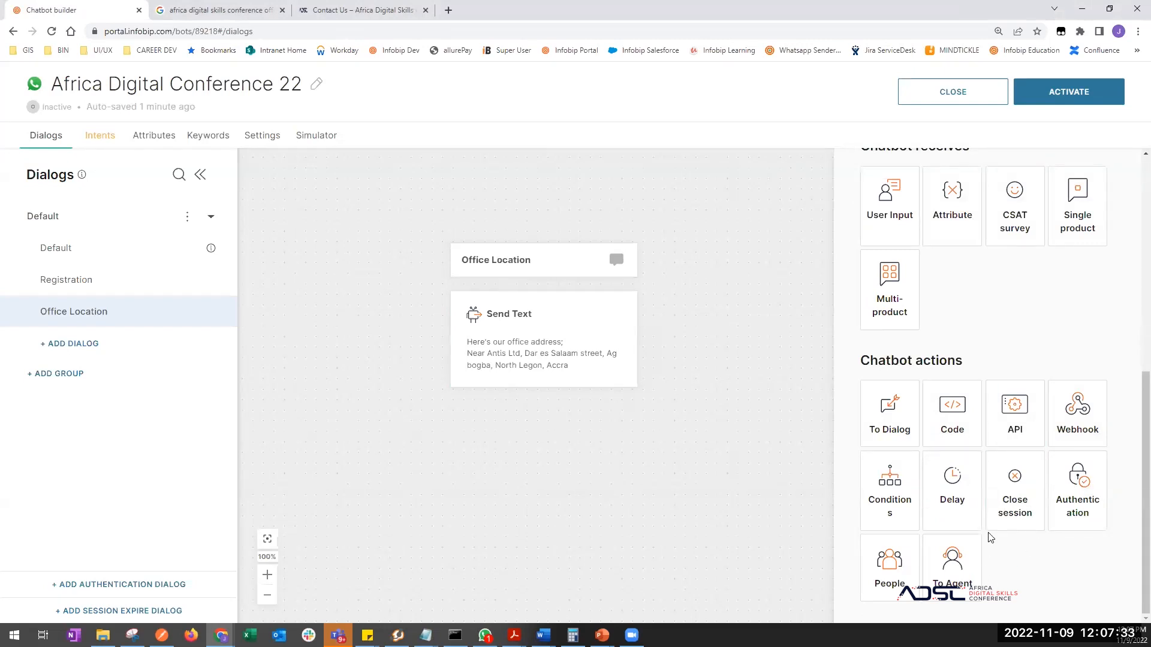
scroll(1010, 455, up, 2)
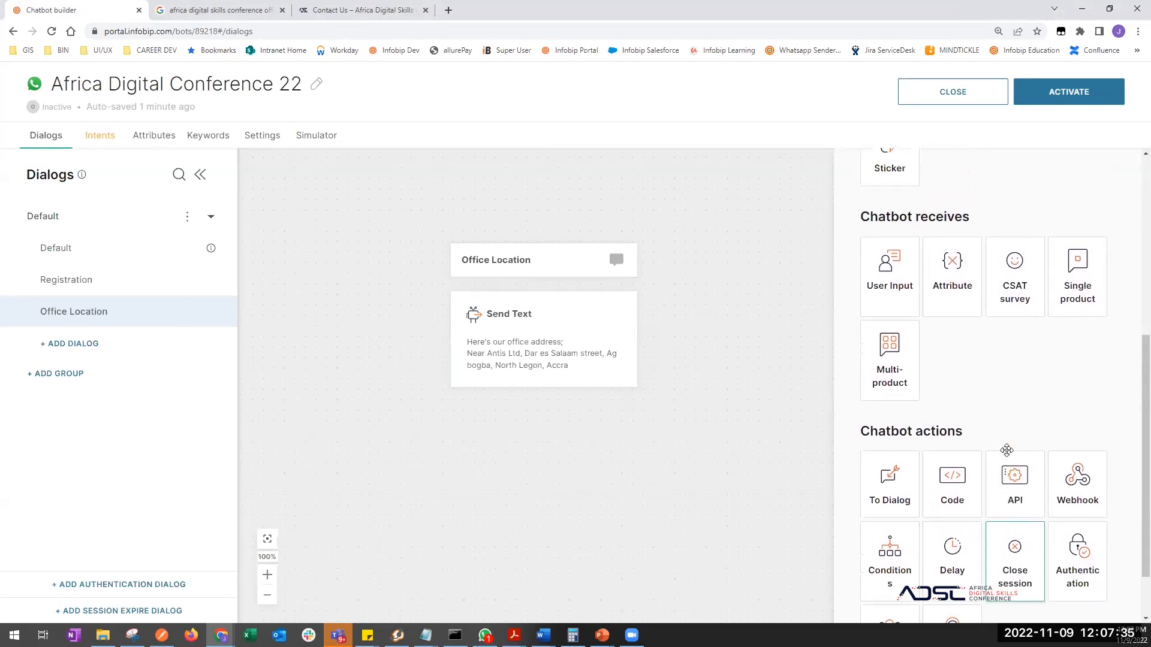
scroll(1007, 456, up, 5)
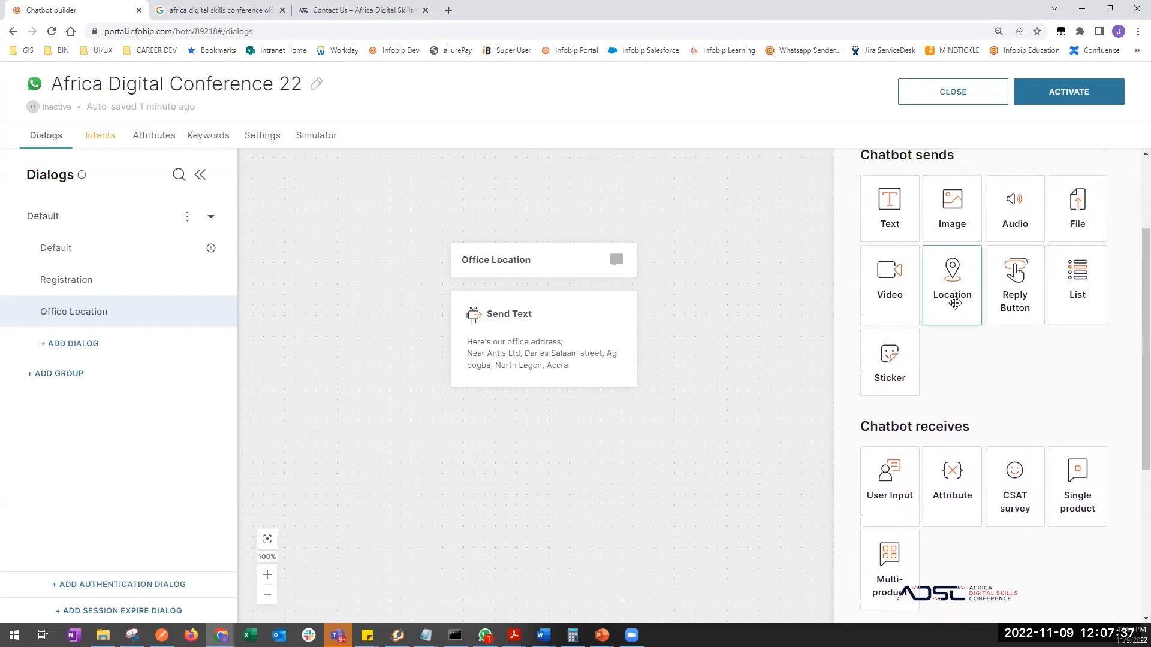
drag(954, 303, 509, 377)
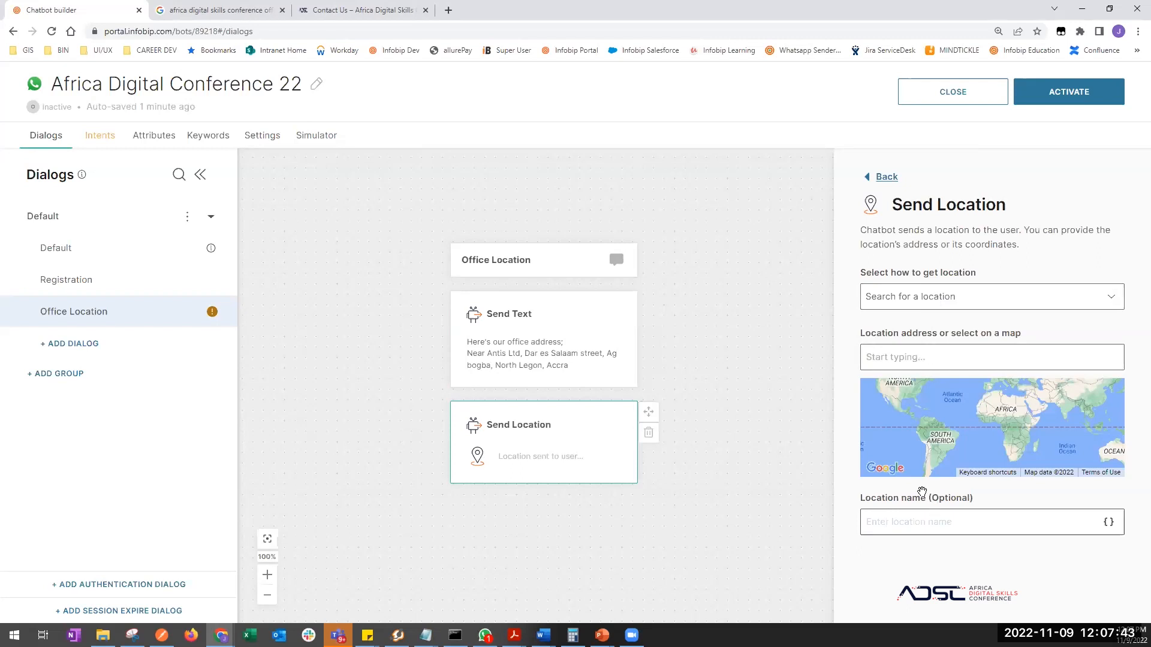
click(1047, 303)
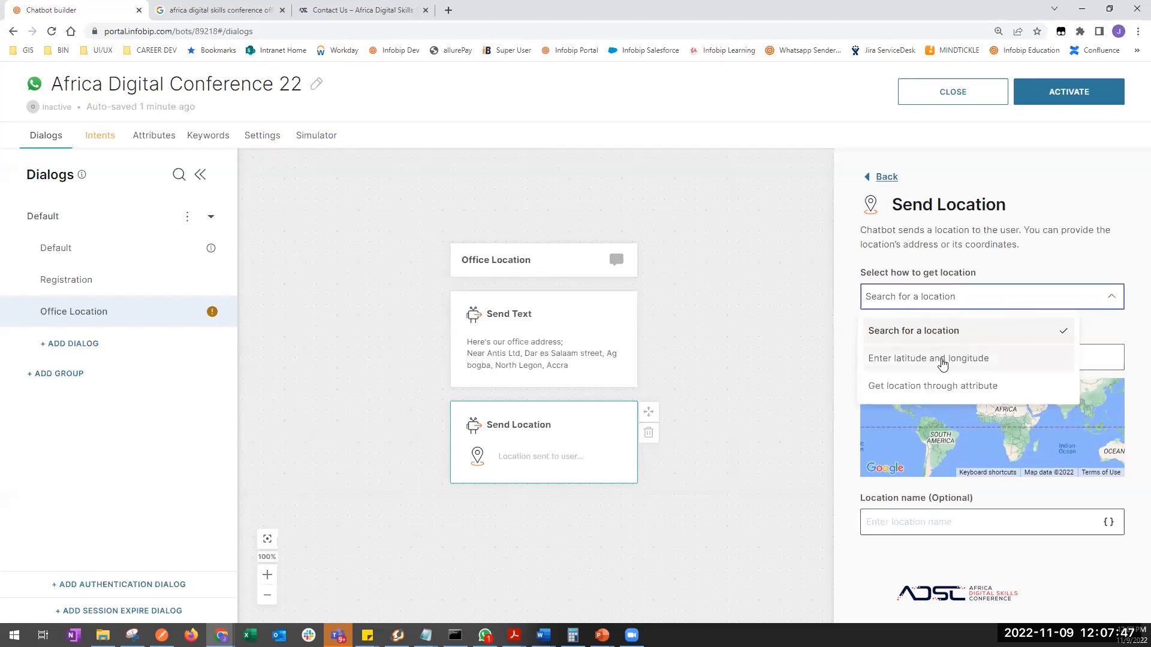
- Set the location by coordinates: latitude -6.955524, longitude 23.86886
click(943, 362)
click(889, 358)
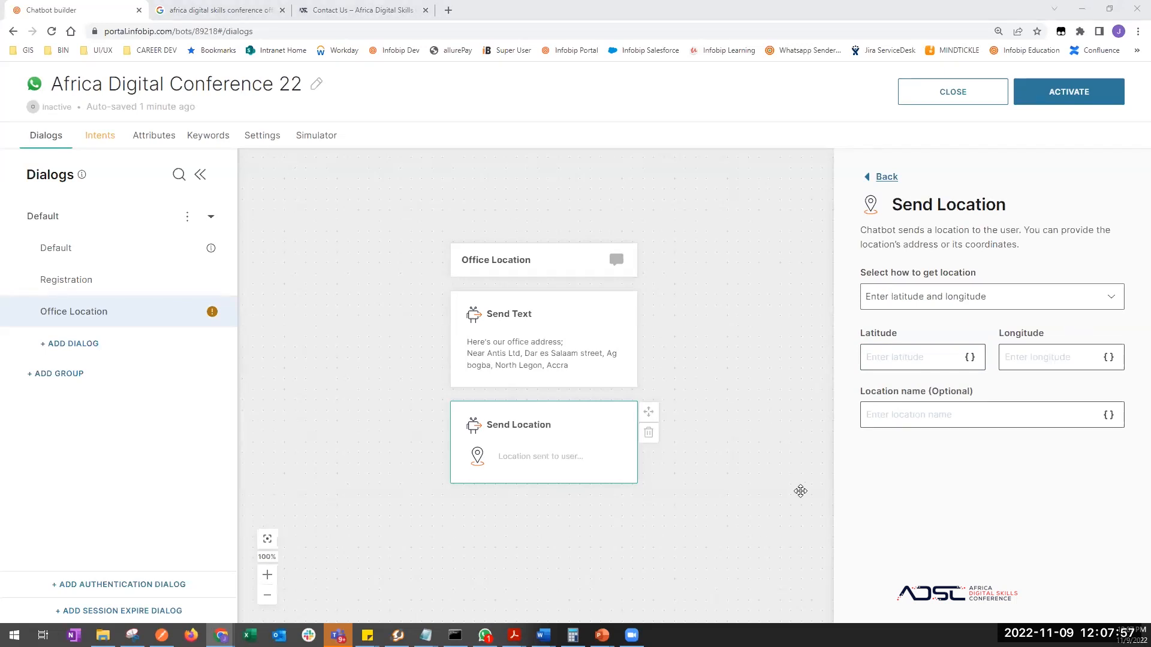
click(885, 354)
text(-6.955524)
click(1023, 356)
text(23.86886)
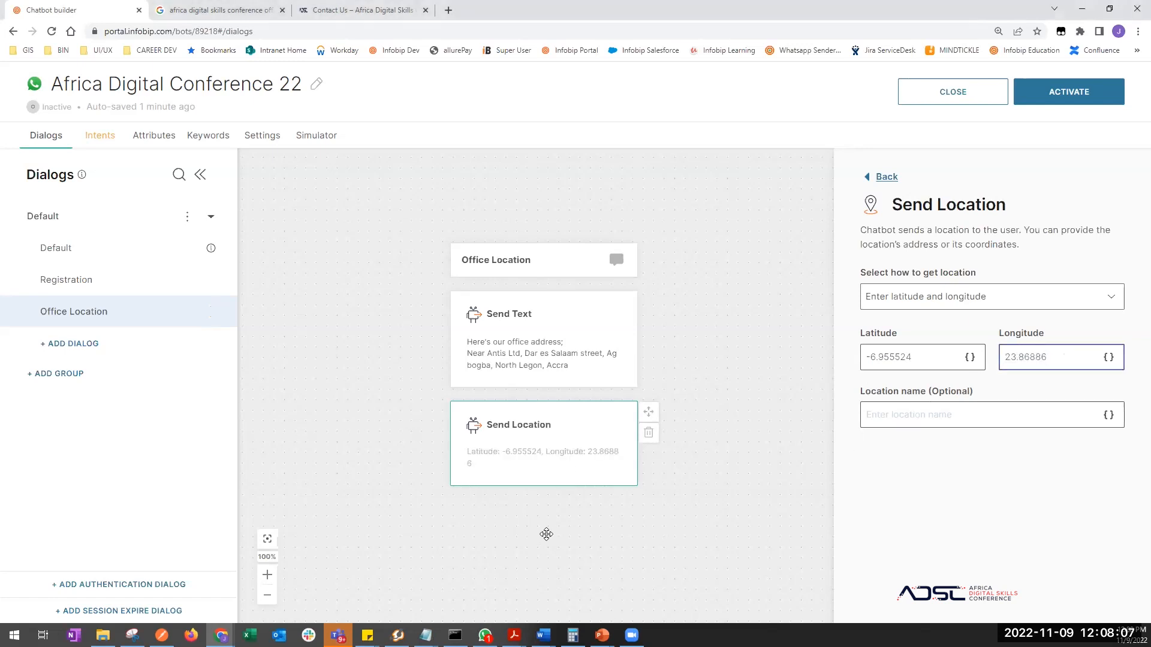
- Review the Send Text and Send Location steps, then go to the Intents page
click(546, 534)
click(497, 344)
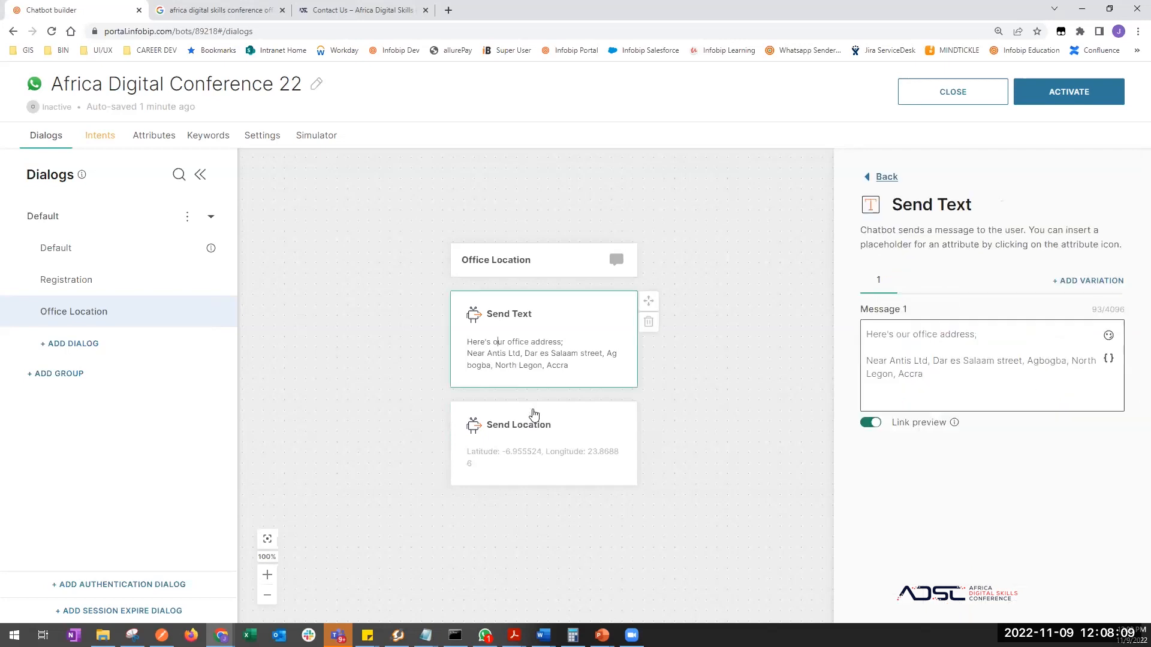
click(538, 447)
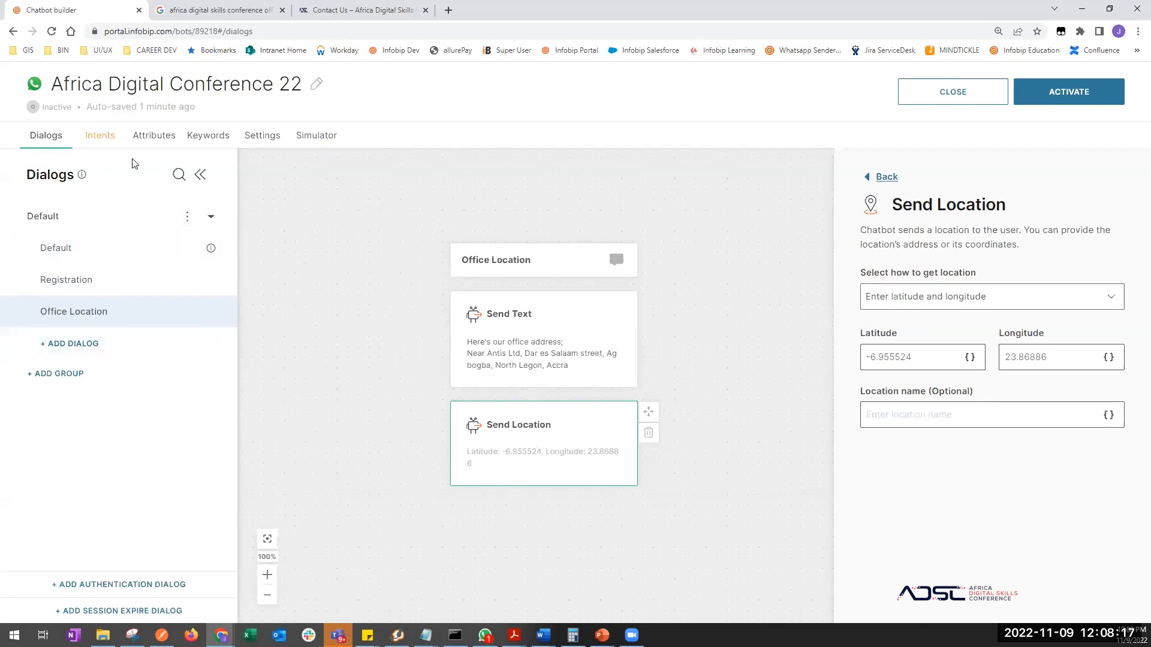
click(97, 136)
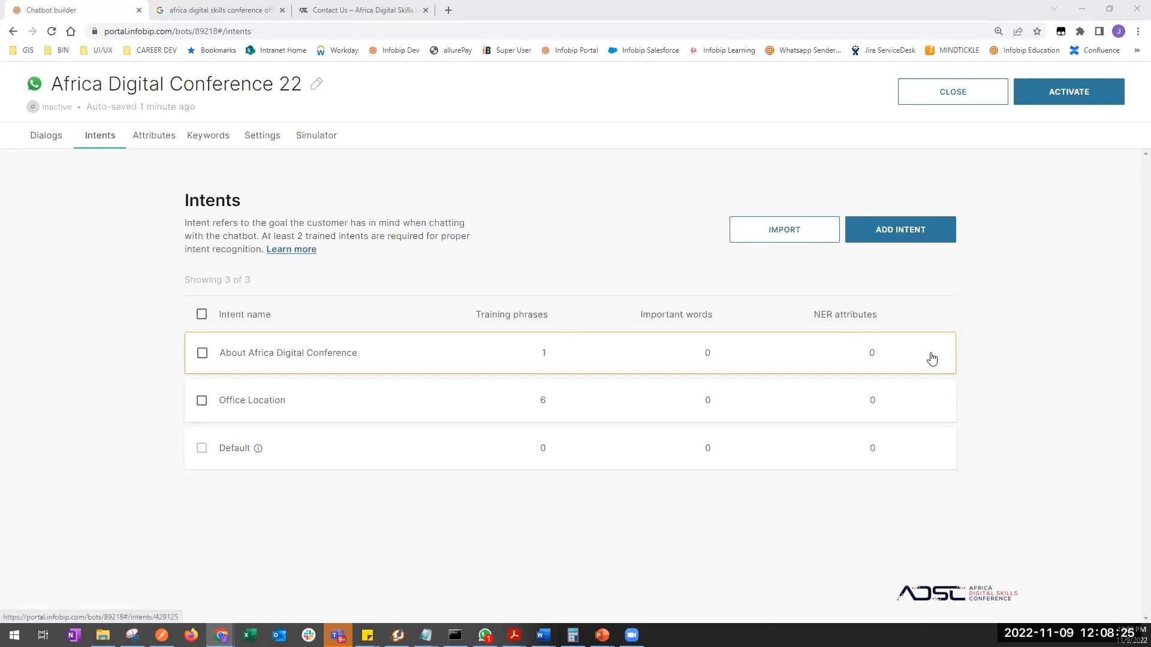
- Add the training phrases 'GPS Cordinate' and 'GPS address' to the Office Location intent
click(246, 405)
scroll(316, 443, down, 2)
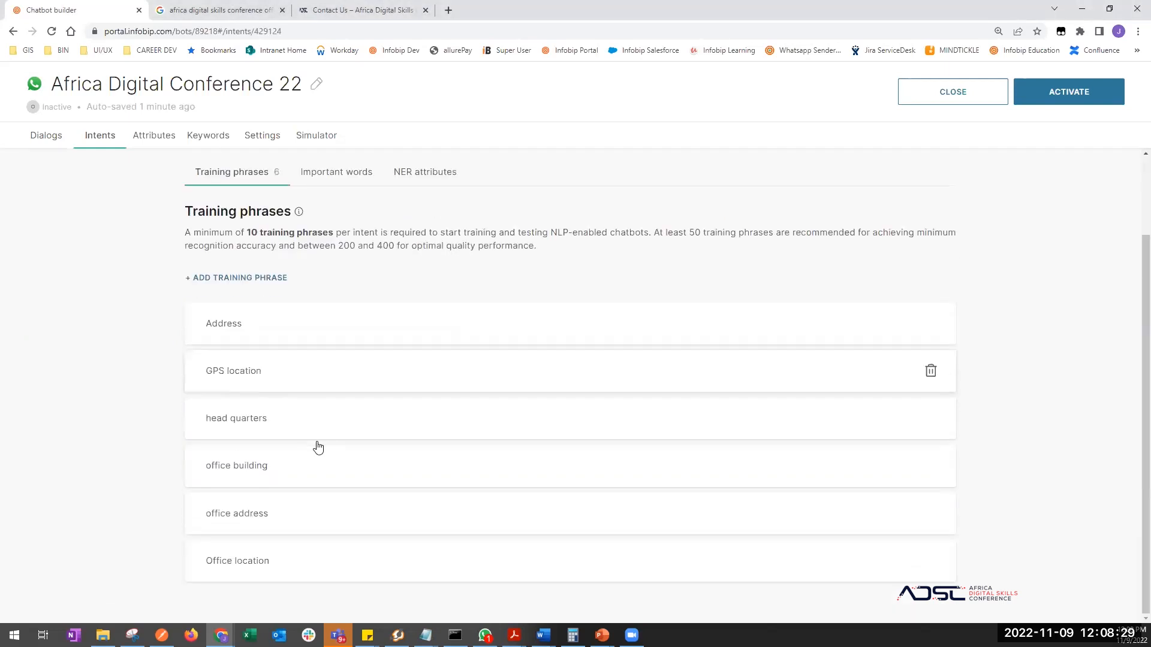
click(263, 277)
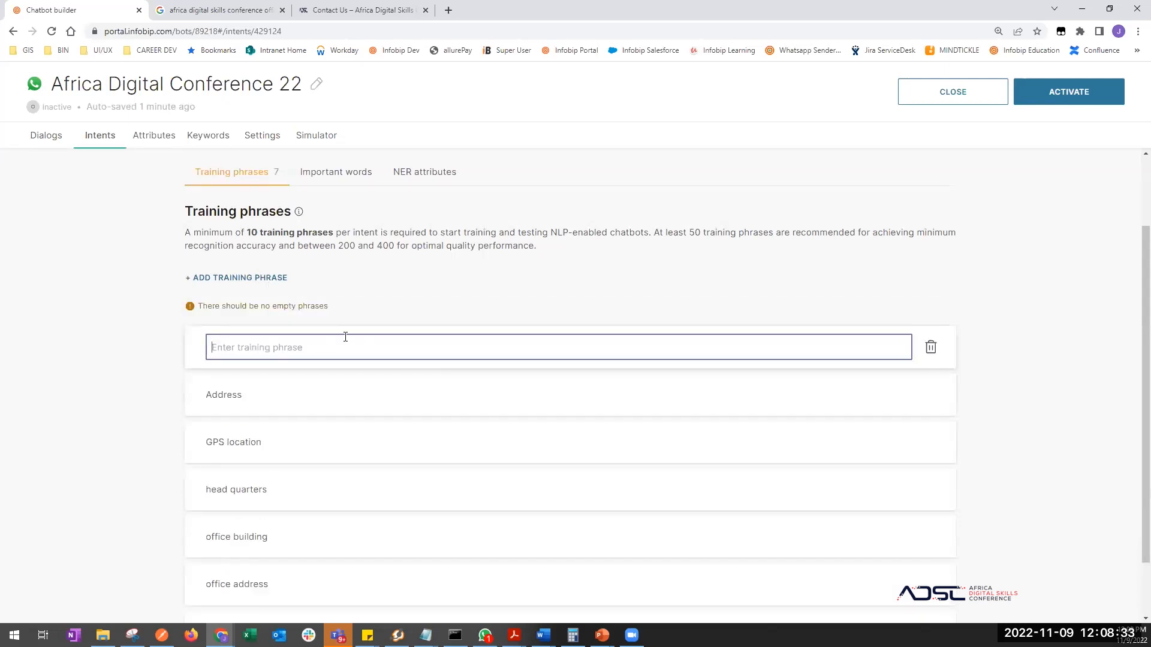
text(GPS Cordinate)
key(Return)
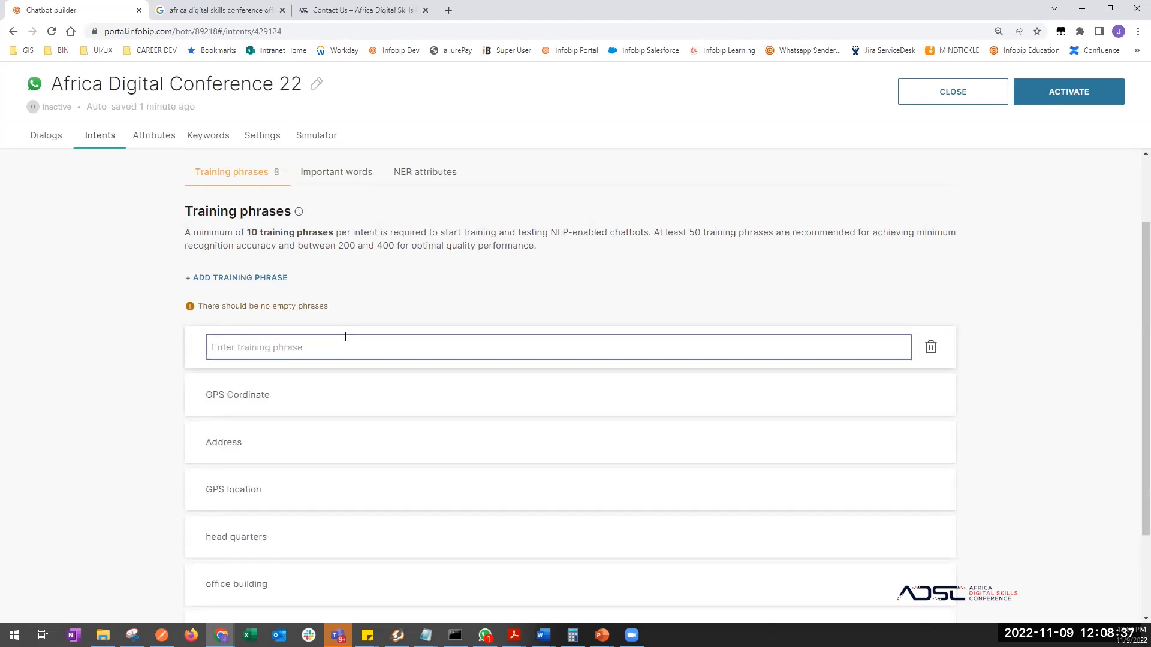
text(GPS address)
key(Return)
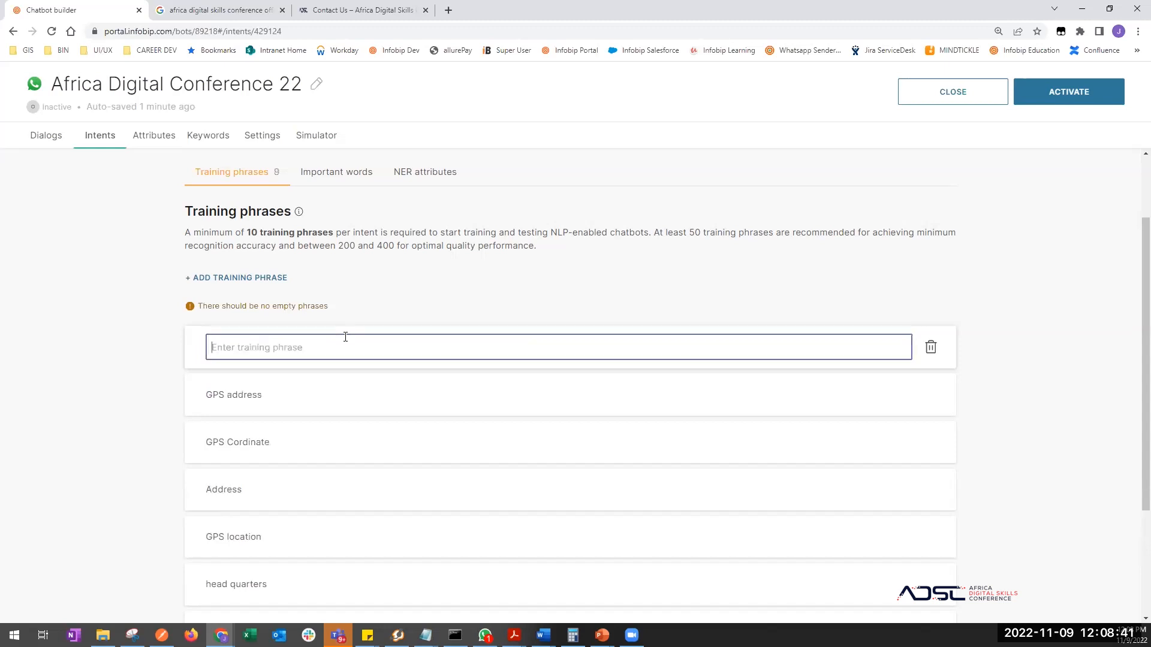
- Add the training phrase 'Office GPS' to the Office Location intent
scroll(351, 477, down, 3)
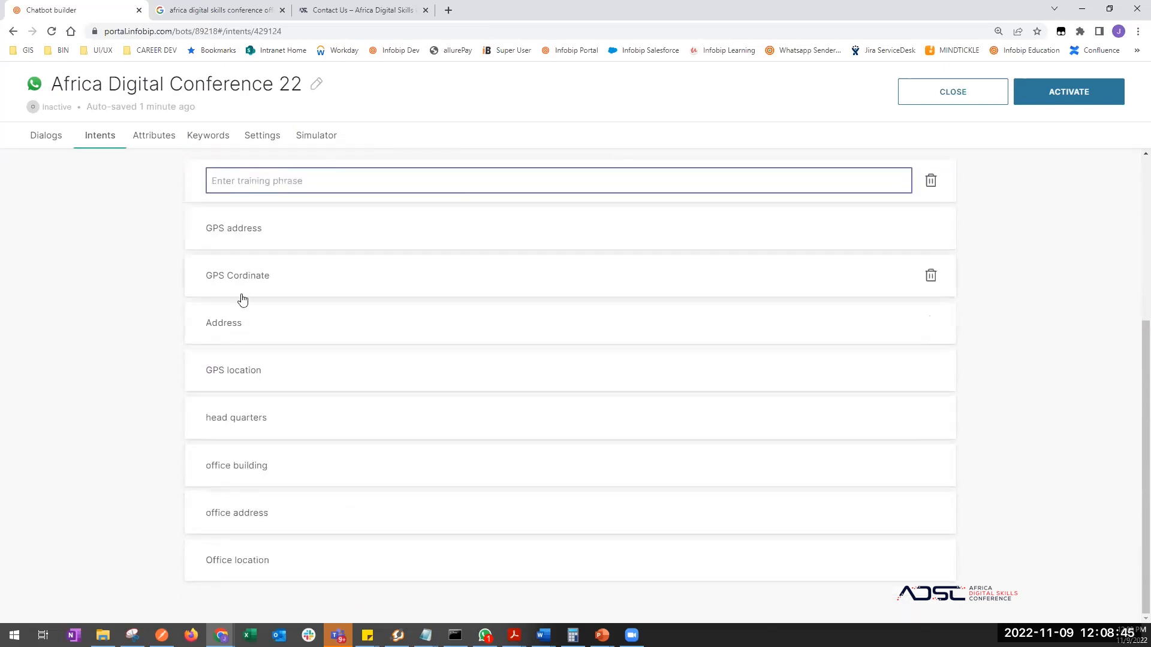
scroll(249, 228, up, 3)
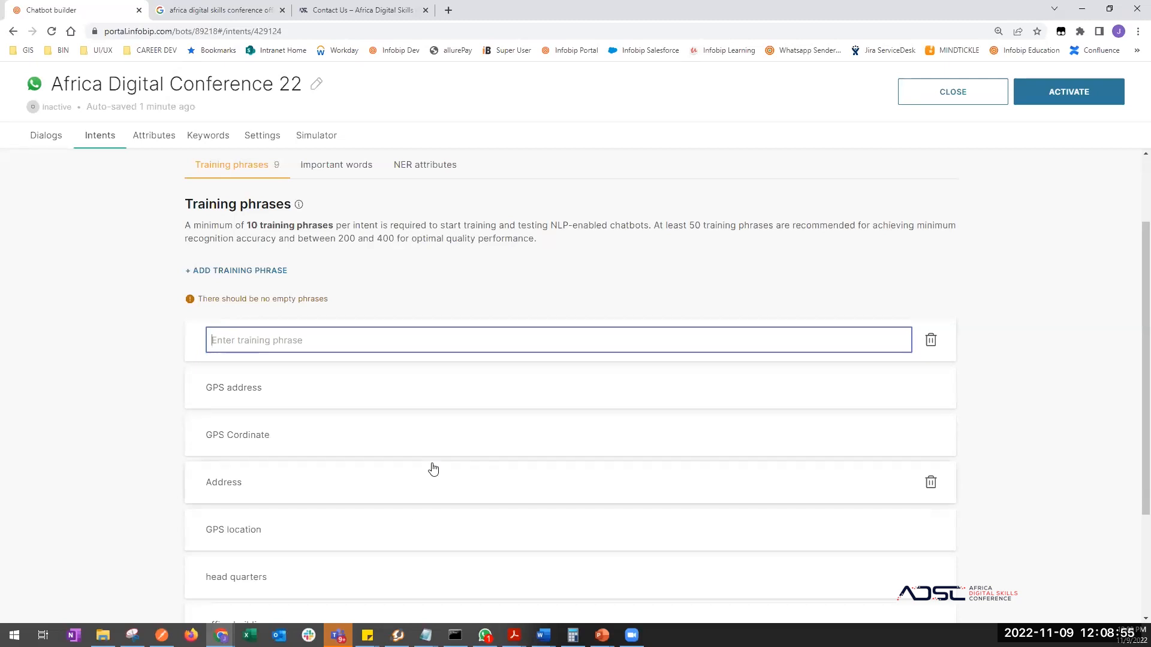
text(Office GPS)
key(Return)
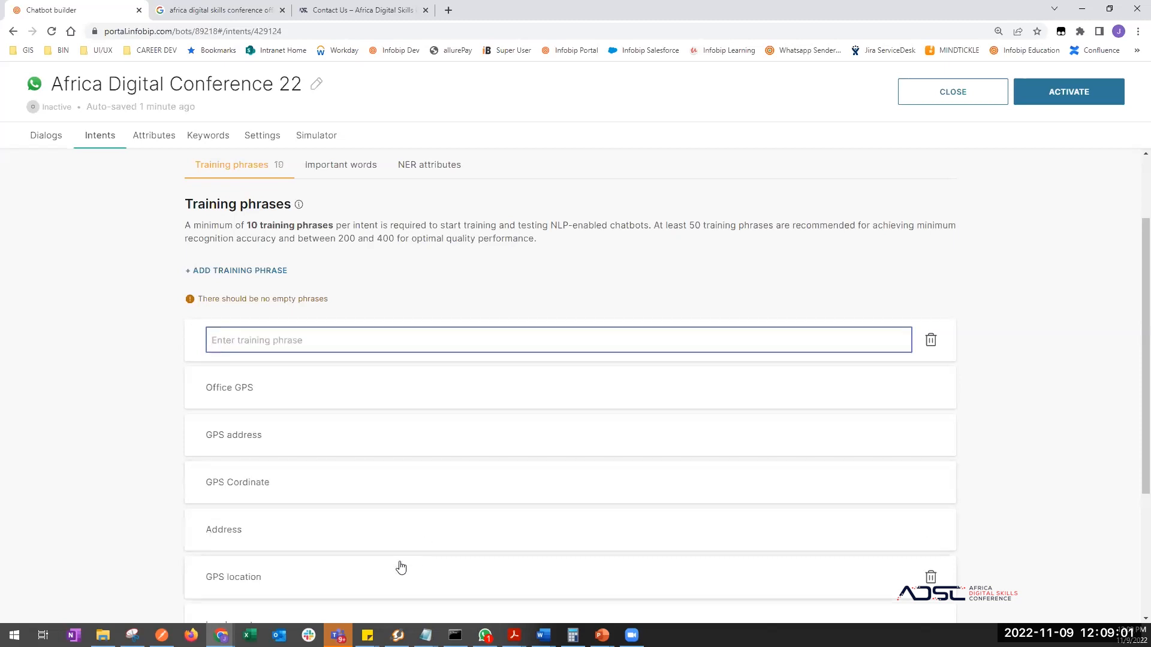
scroll(401, 567, down, 3)
scroll(398, 565, up, 5)
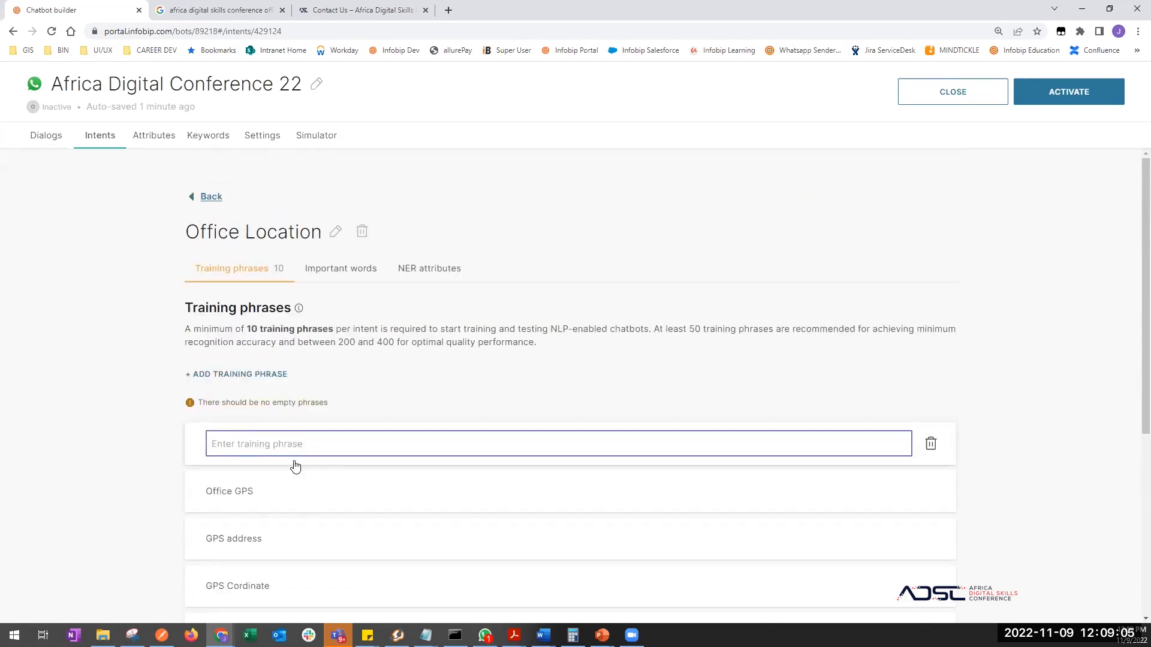
- Add 'Post office box' as a training phrase and delete the leftover empty phrase field
scroll(295, 466, down, 5)
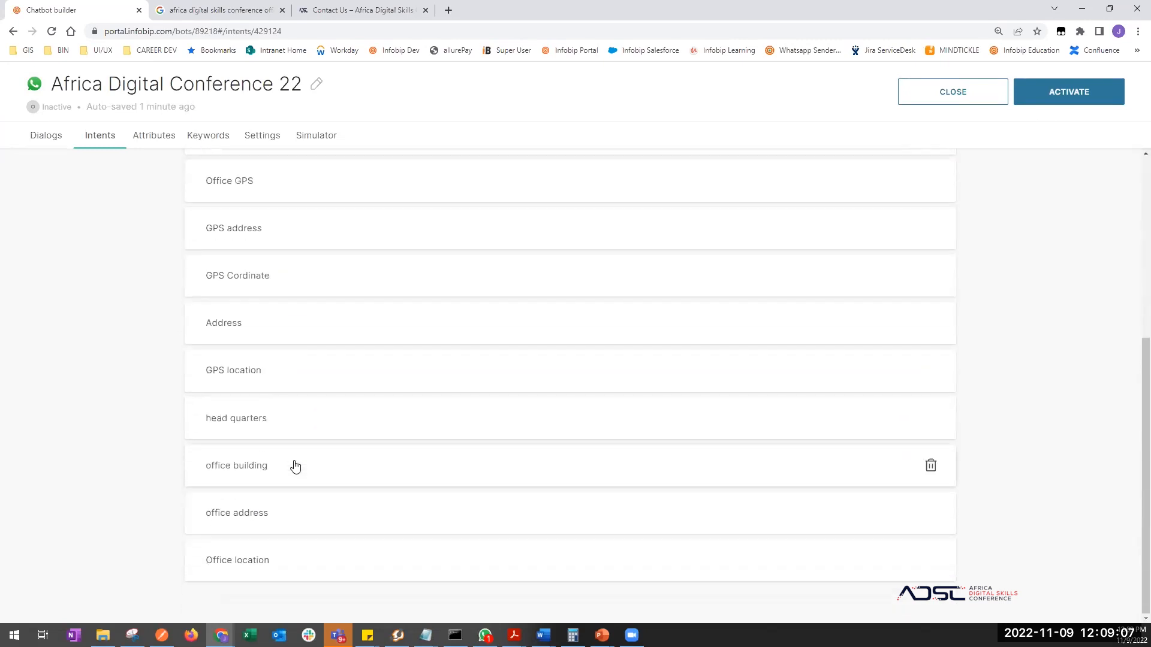
scroll(295, 467, up, 1)
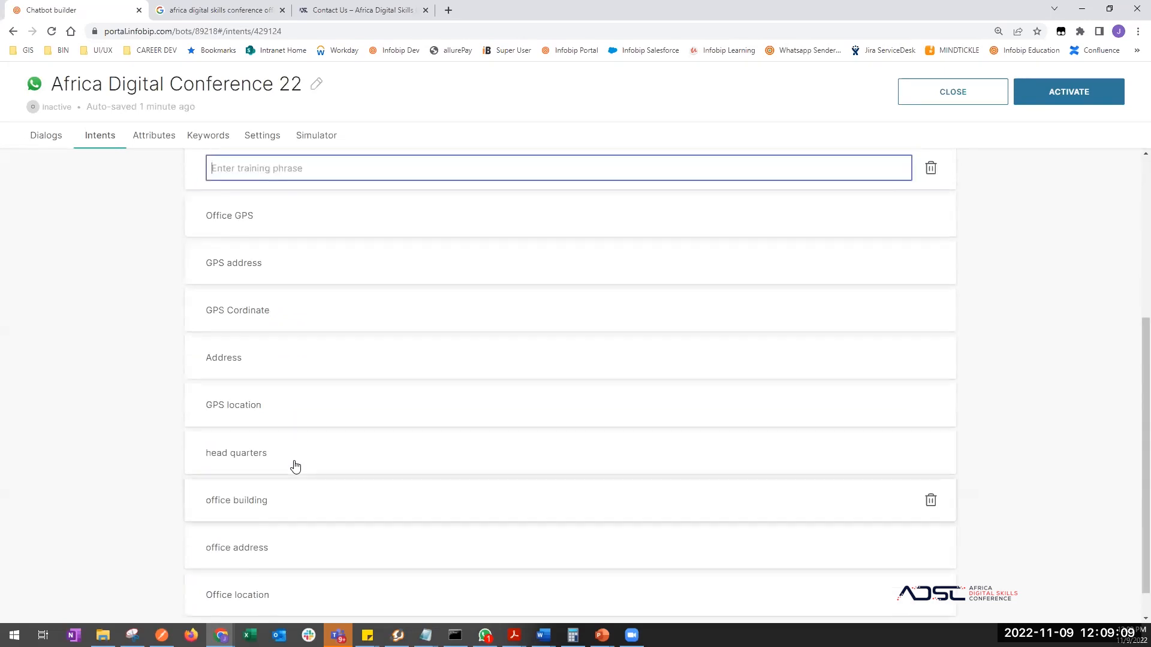
scroll(295, 467, up, 5)
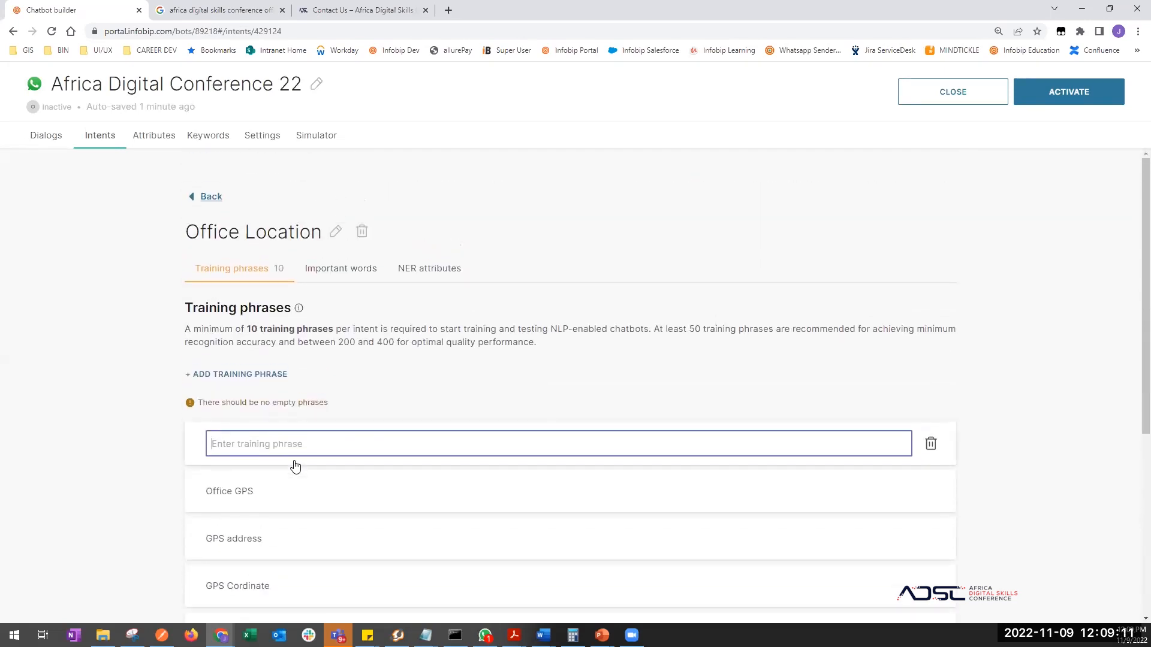
text(Box)
key(BackSpace)
key(BackSpace)
key(BackSpace)
key(BackSpace)
text(Post office box)
key(Return)
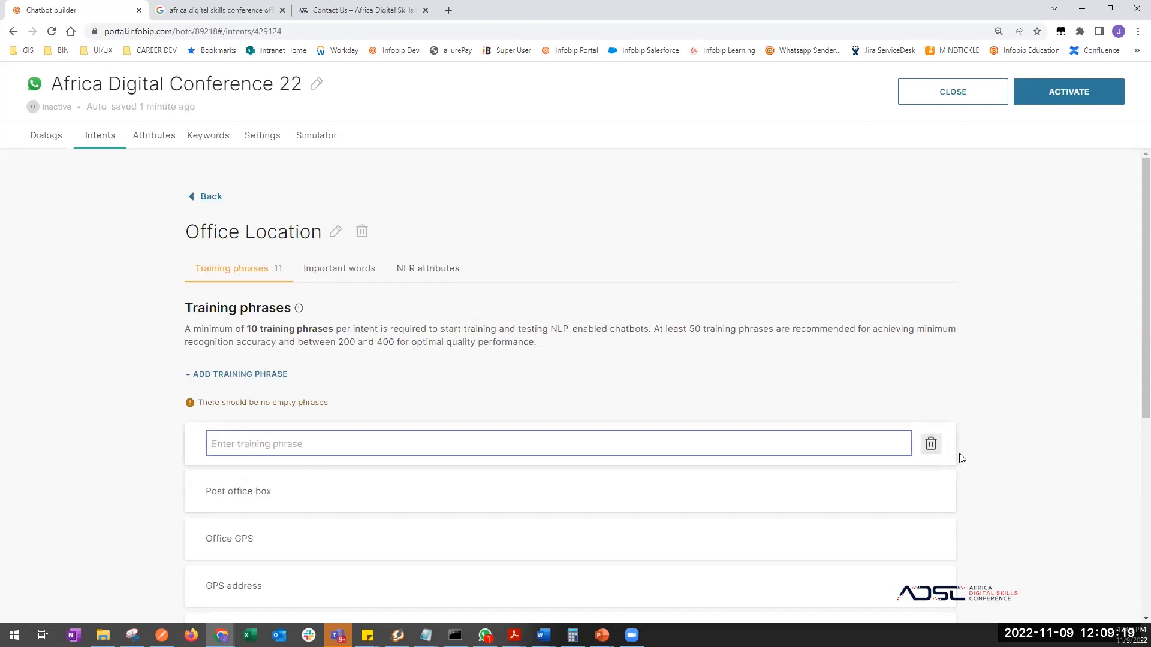
click(930, 444)
scroll(421, 473, down, 5)
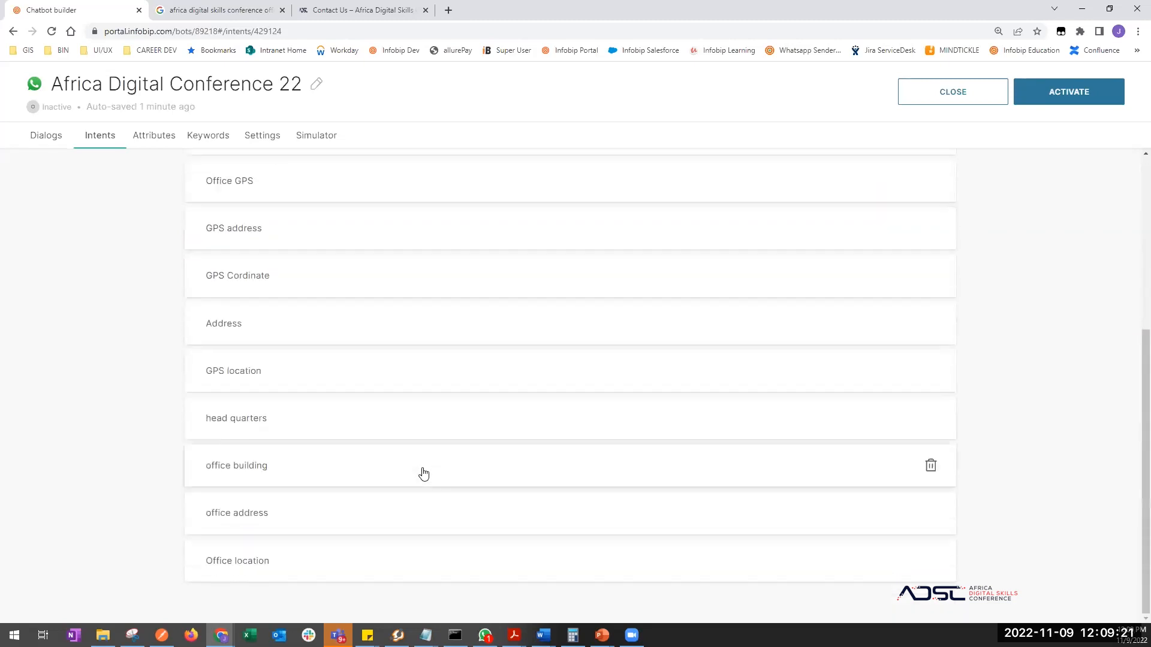
scroll(421, 473, up, 5)
- Delete the About Africa Digital Conference intent and reopen the Office Location intent
click(61, 146)
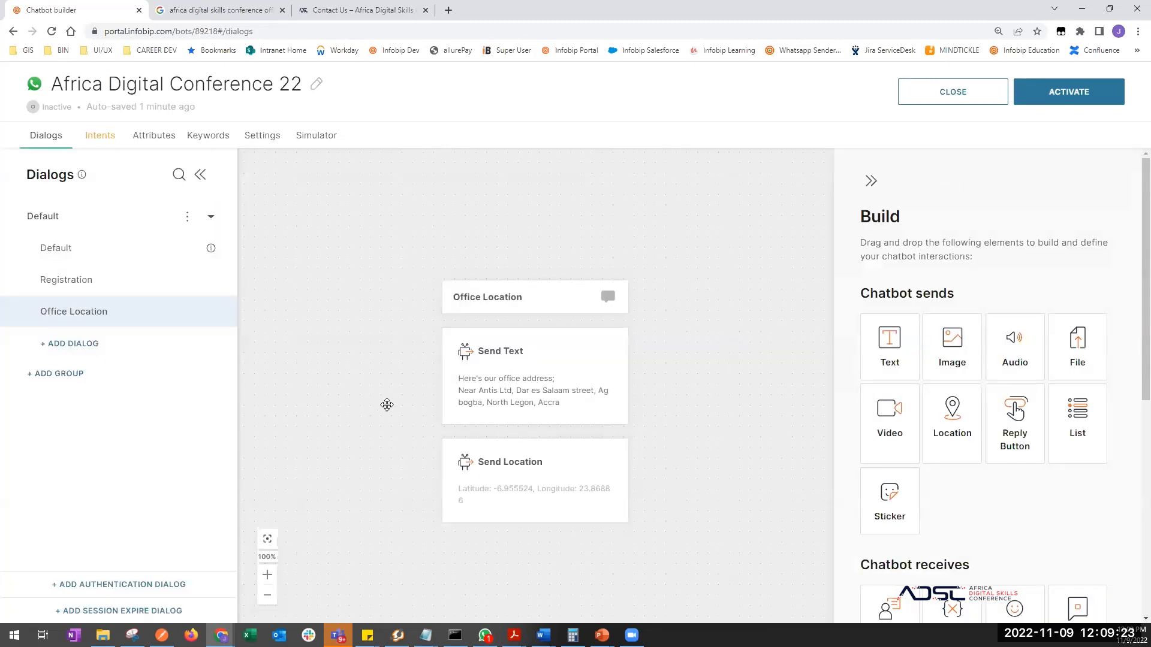
click(100, 136)
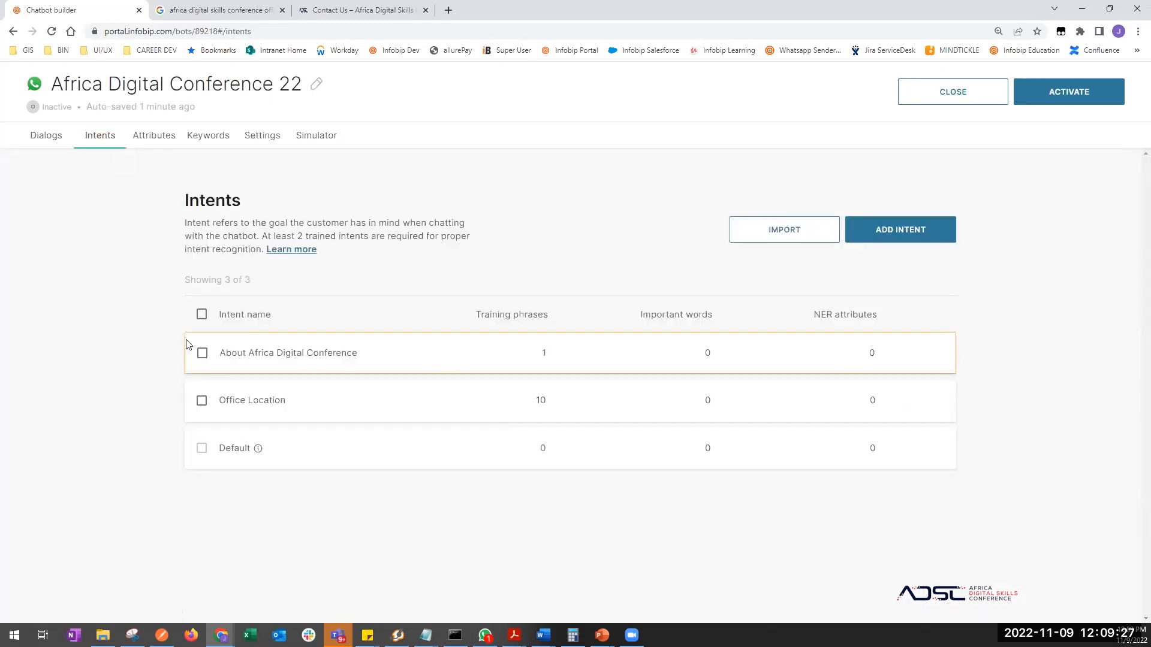
click(202, 352)
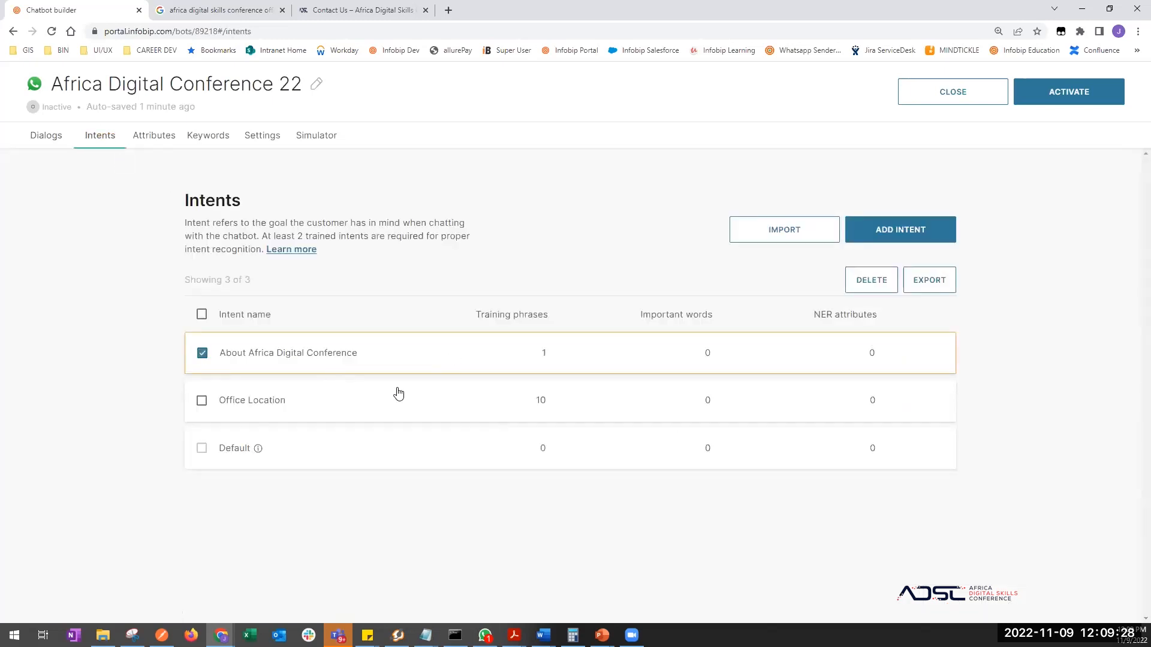
click(876, 280)
click(656, 398)
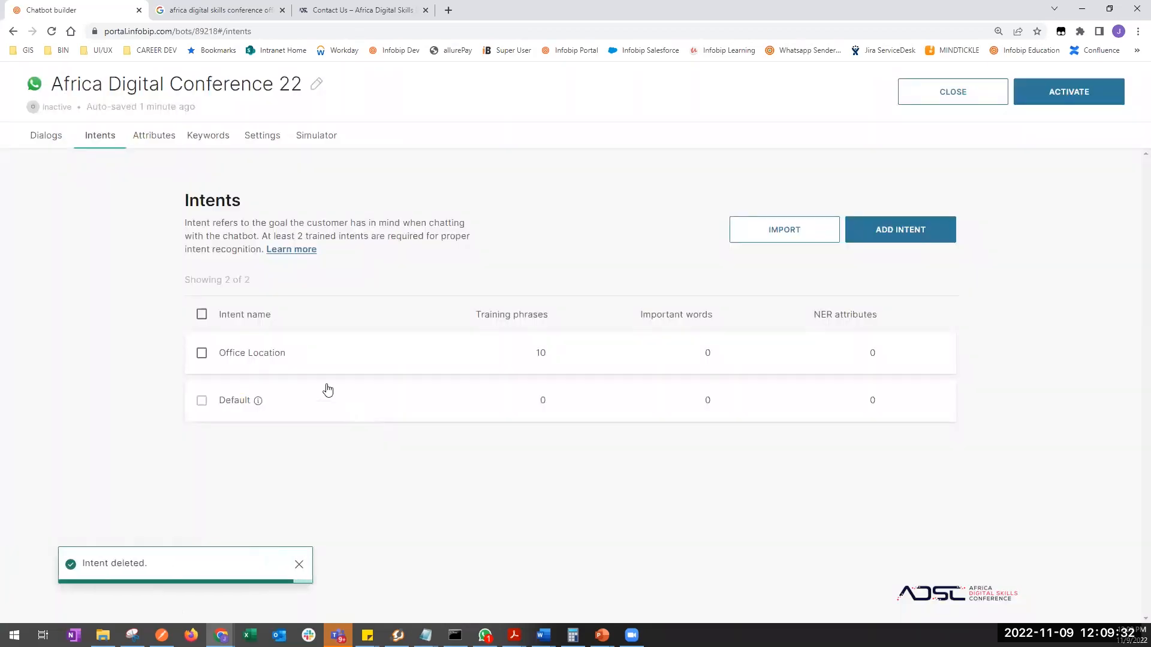
click(254, 354)
scroll(400, 419, down, 3)
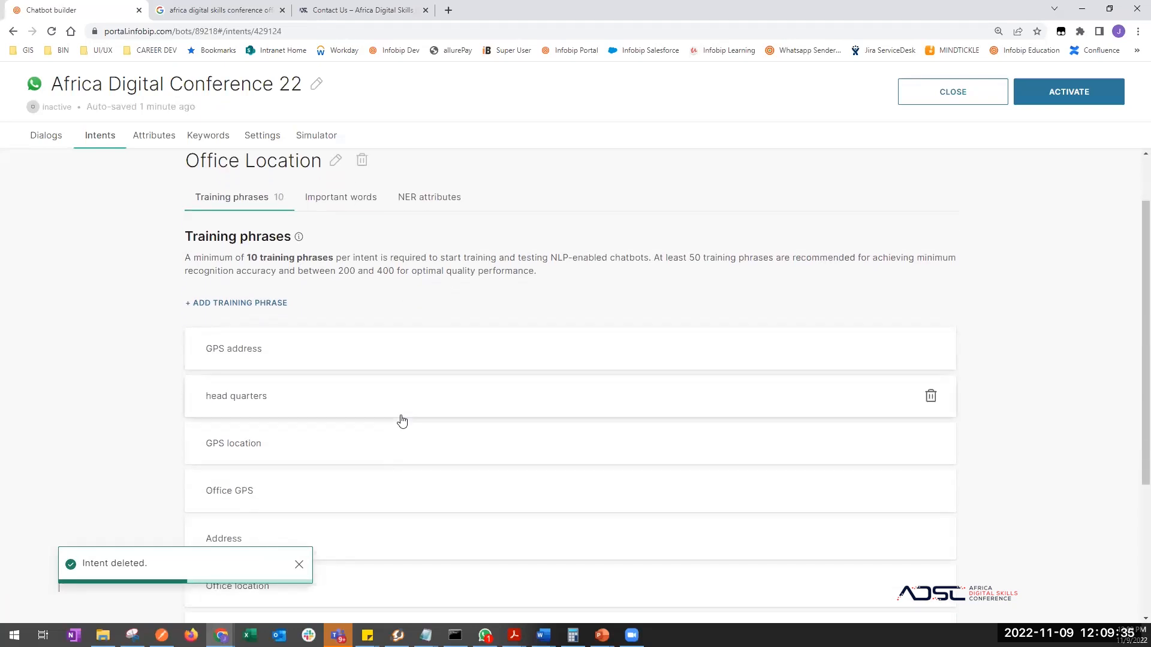
click(298, 565)
scroll(364, 479, up, 3)
scroll(364, 480, down, 4)
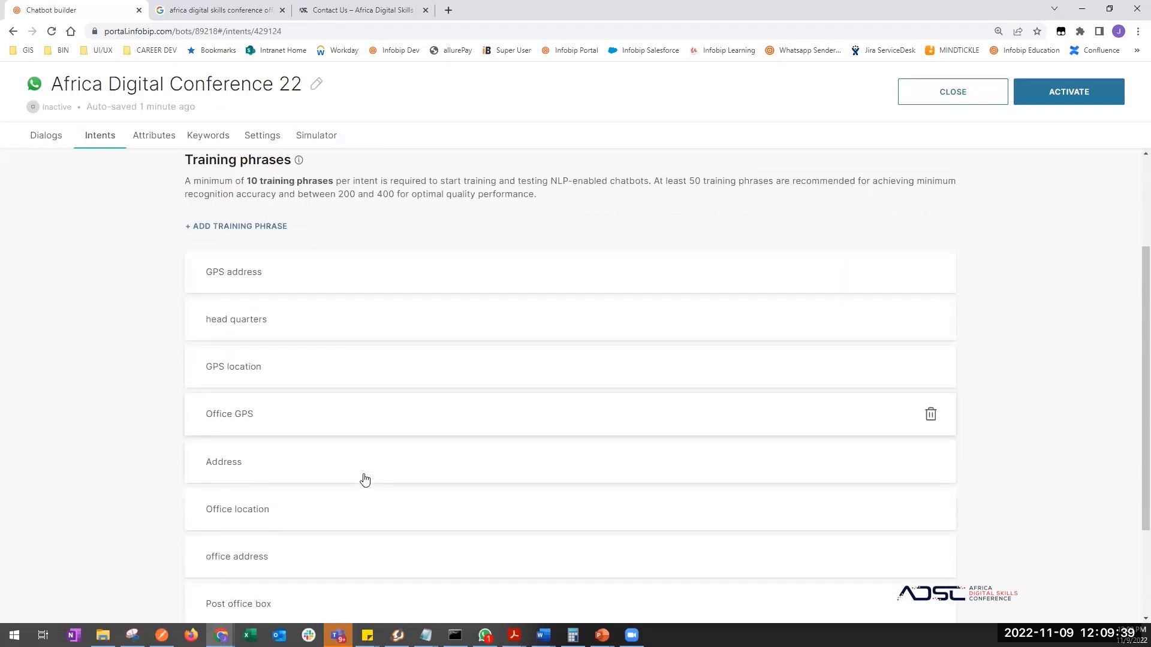
scroll(365, 479, up, 3)
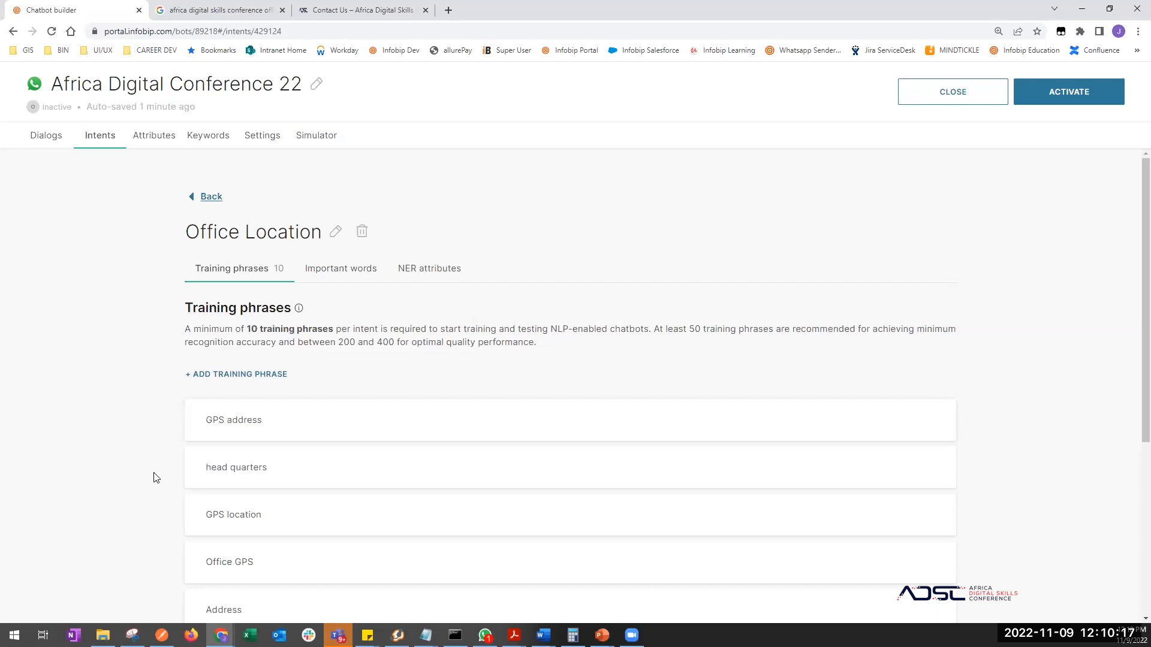
scroll(155, 477, down, 2)
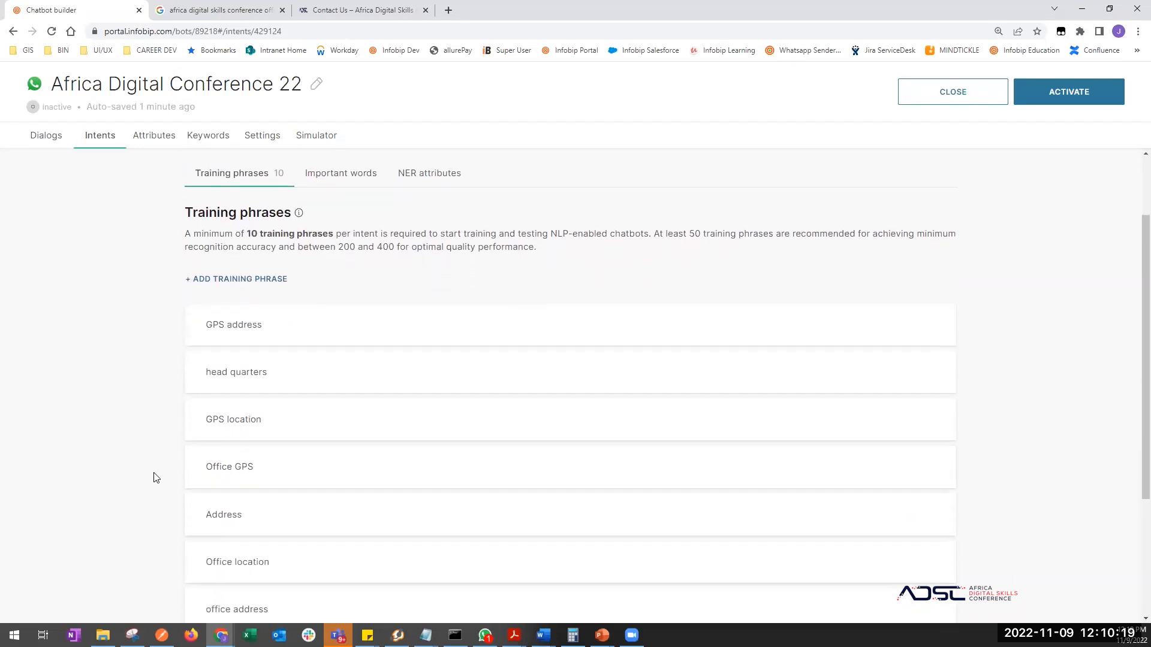
scroll(155, 478, up, 2)
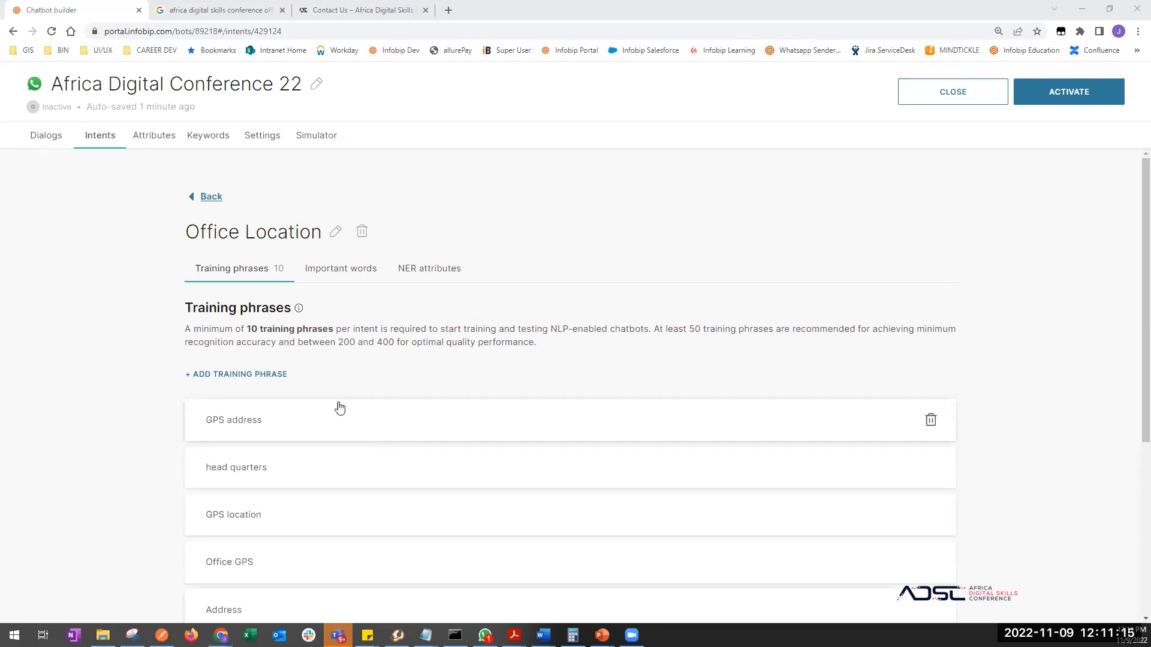
click(153, 438)
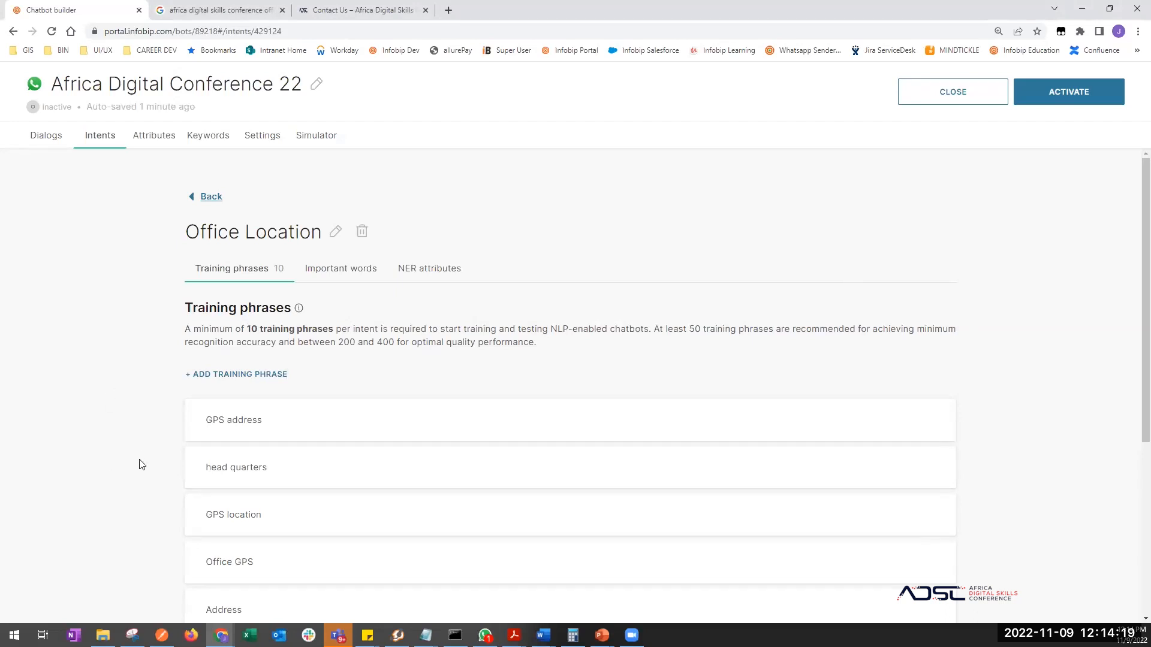
- Look over the intent's training phrases, then return to the Office Location dialog canvas
scroll(142, 465, down, 3)
scroll(139, 465, up, 5)
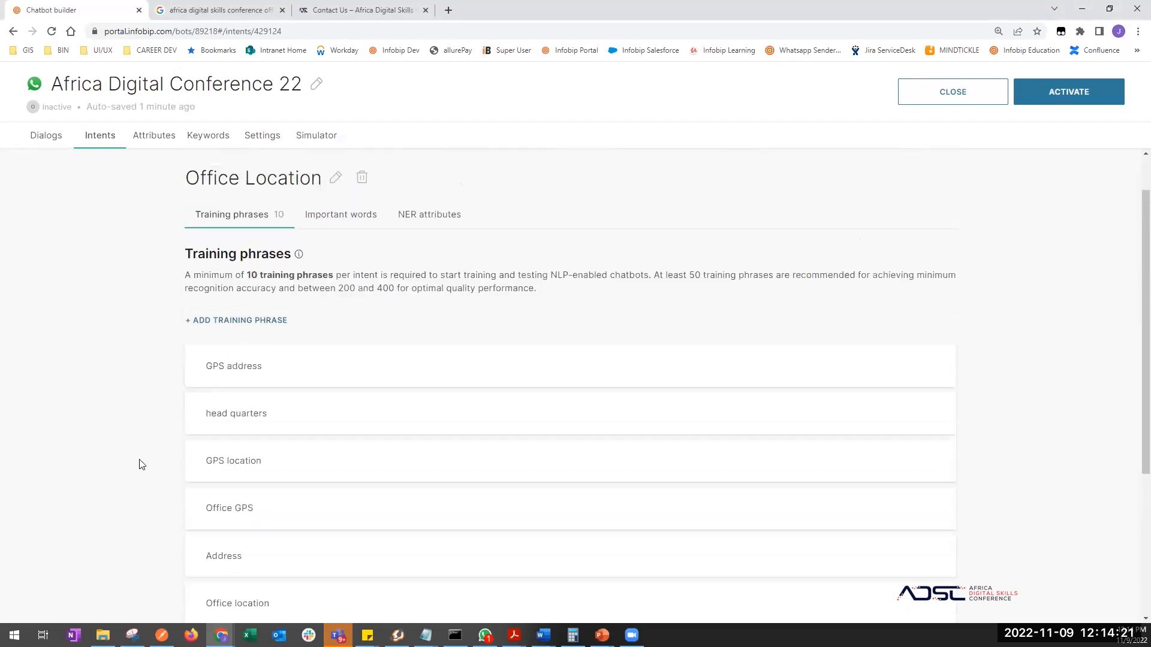
click(39, 137)
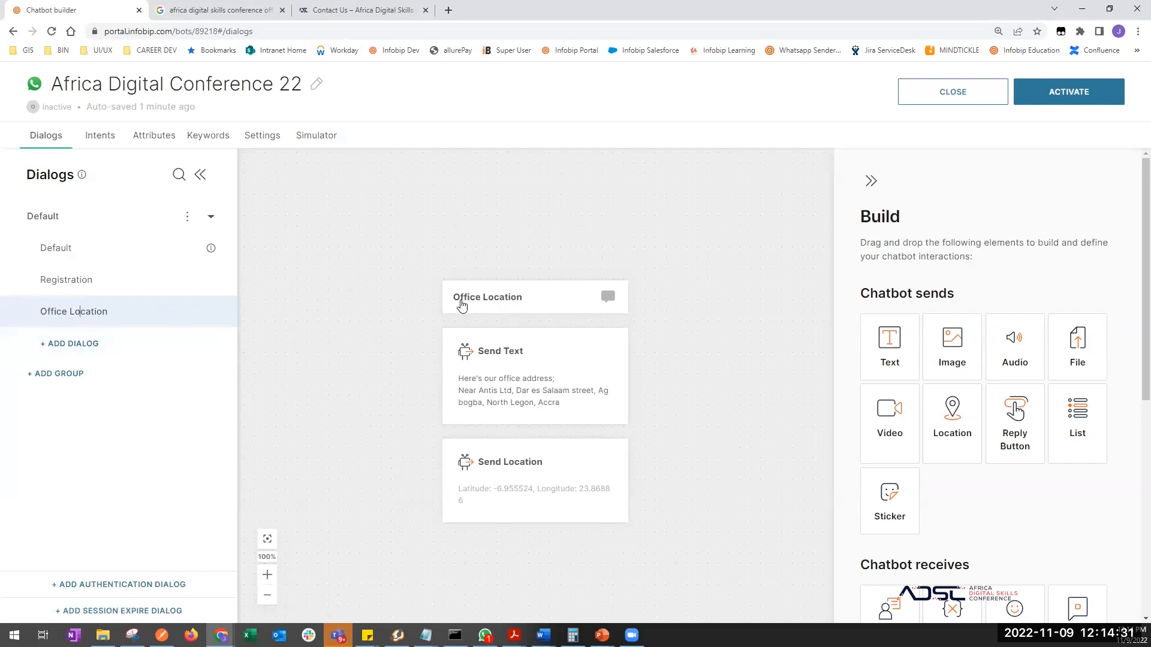
- Check the dialog's intent options, then rename the Office Location intent to 'Office Location Intent'
click(532, 300)
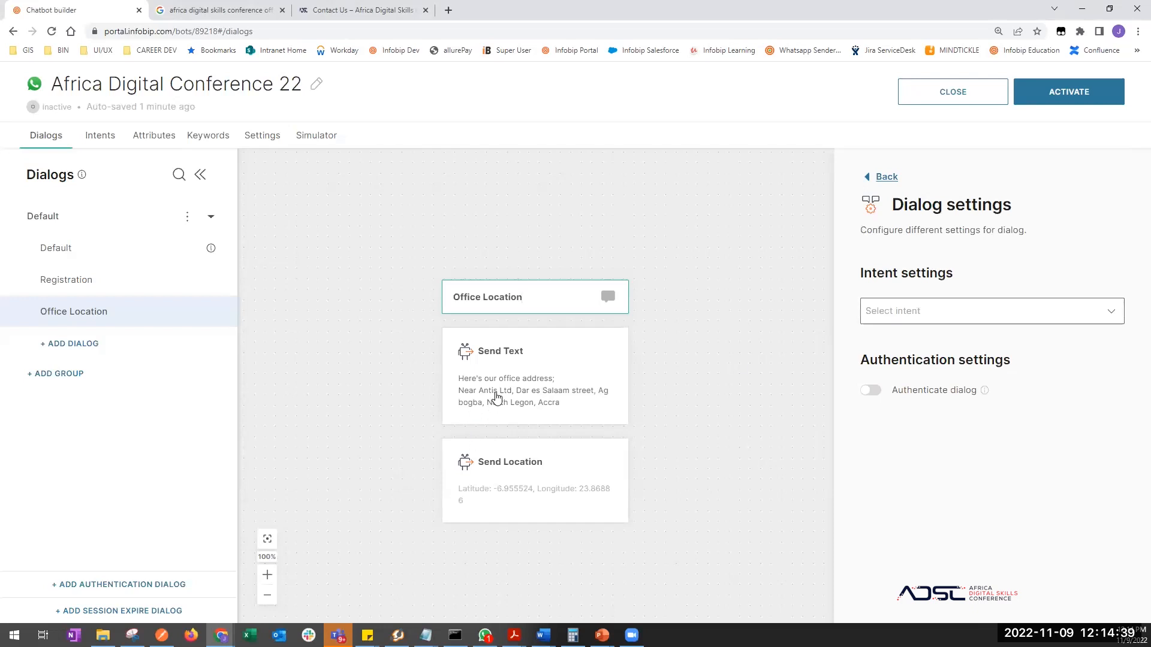
click(911, 310)
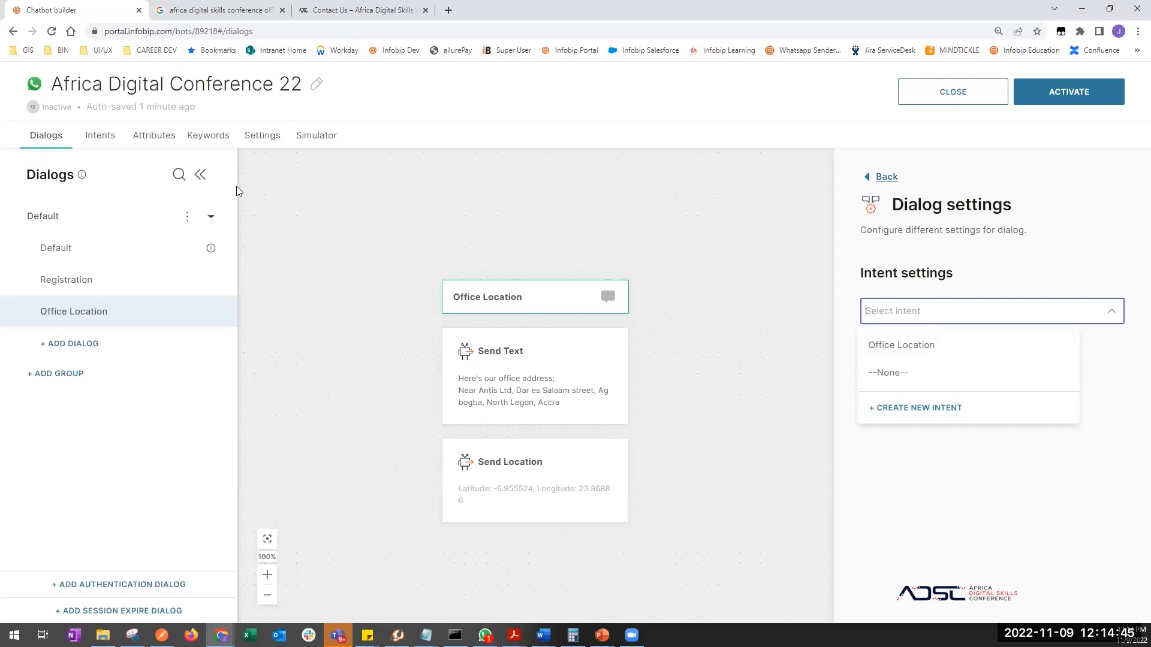
click(103, 136)
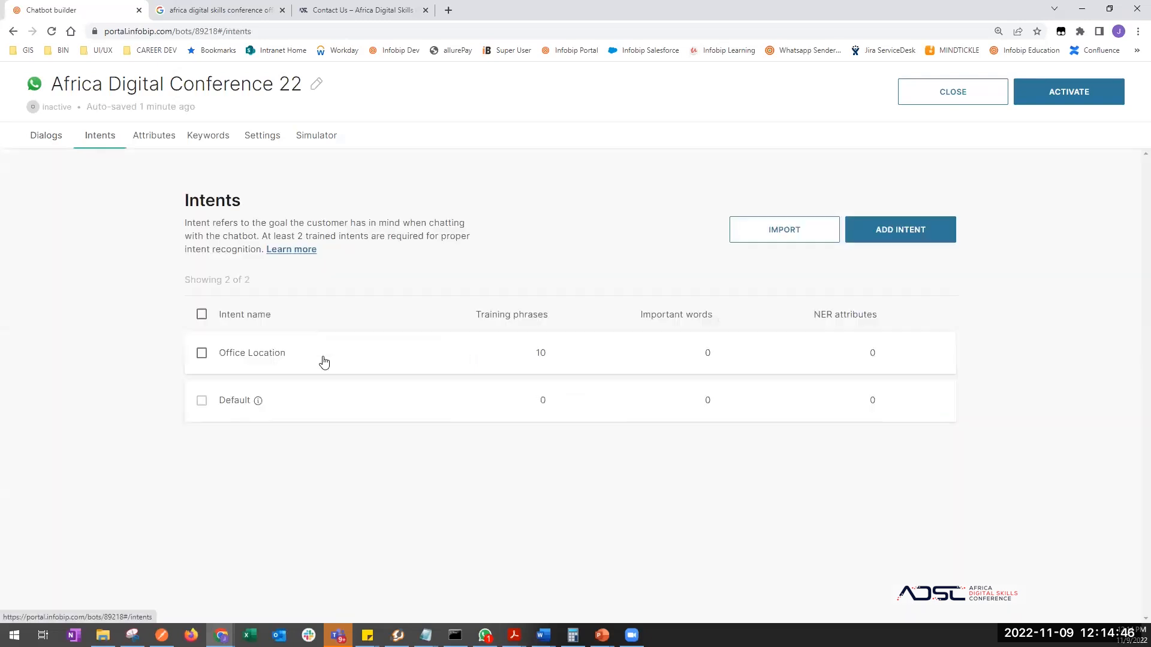
click(269, 356)
click(337, 231)
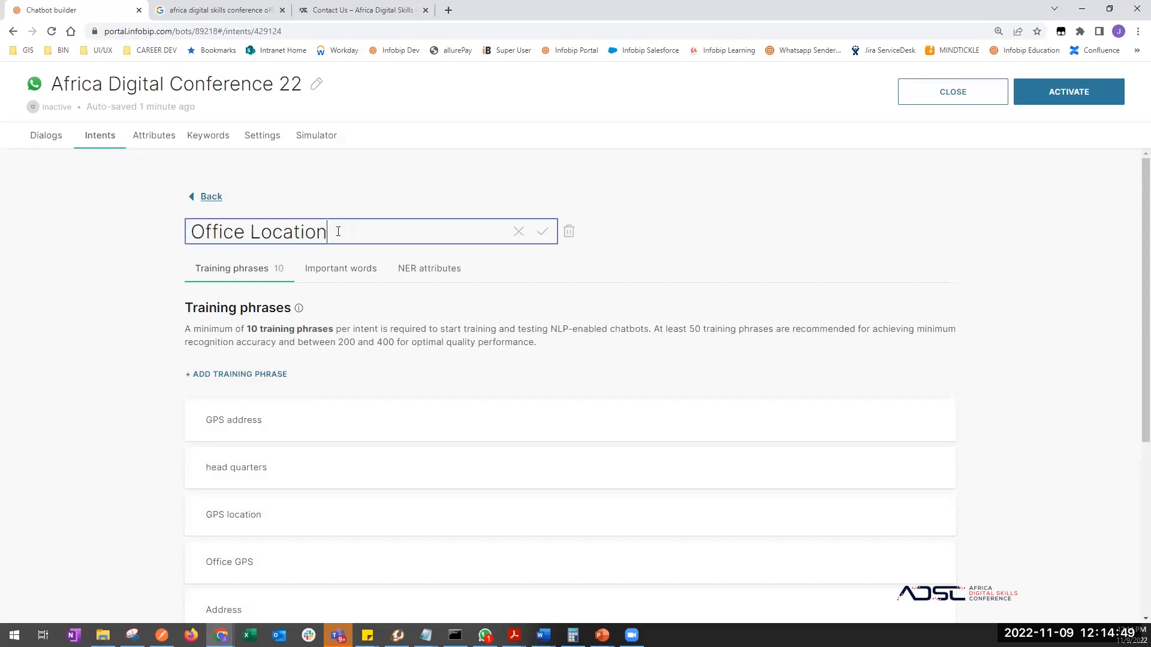
text(Intent)
key(Return)
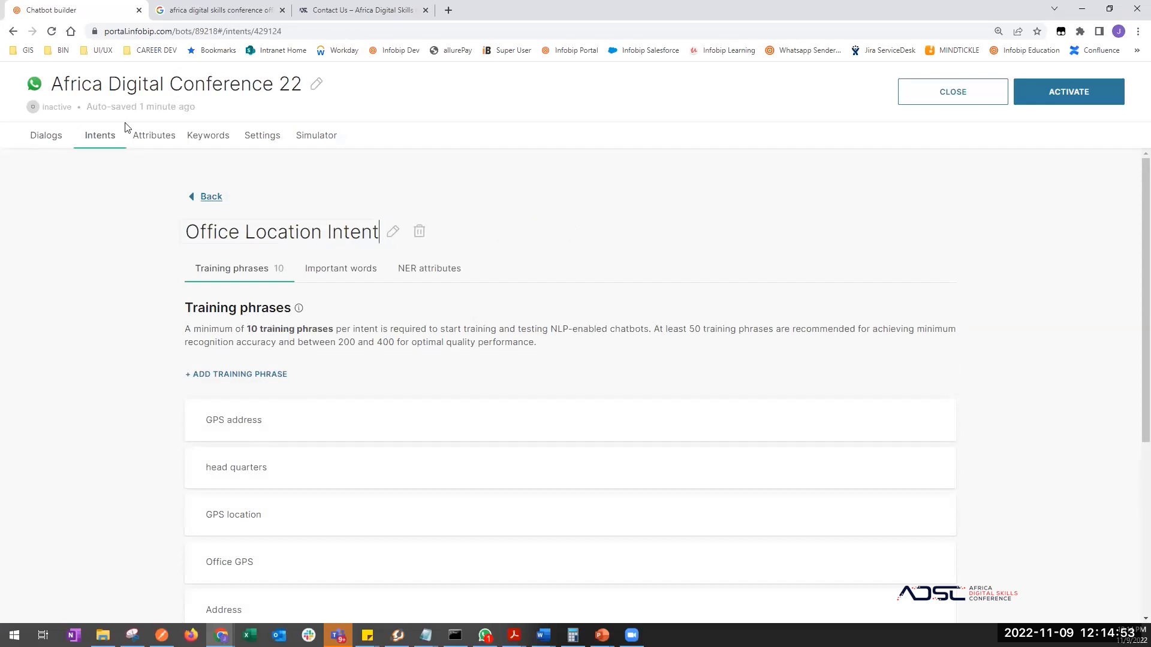
- Select Office Location Intent as the trigger intent of the Office Location dialog
click(60, 135)
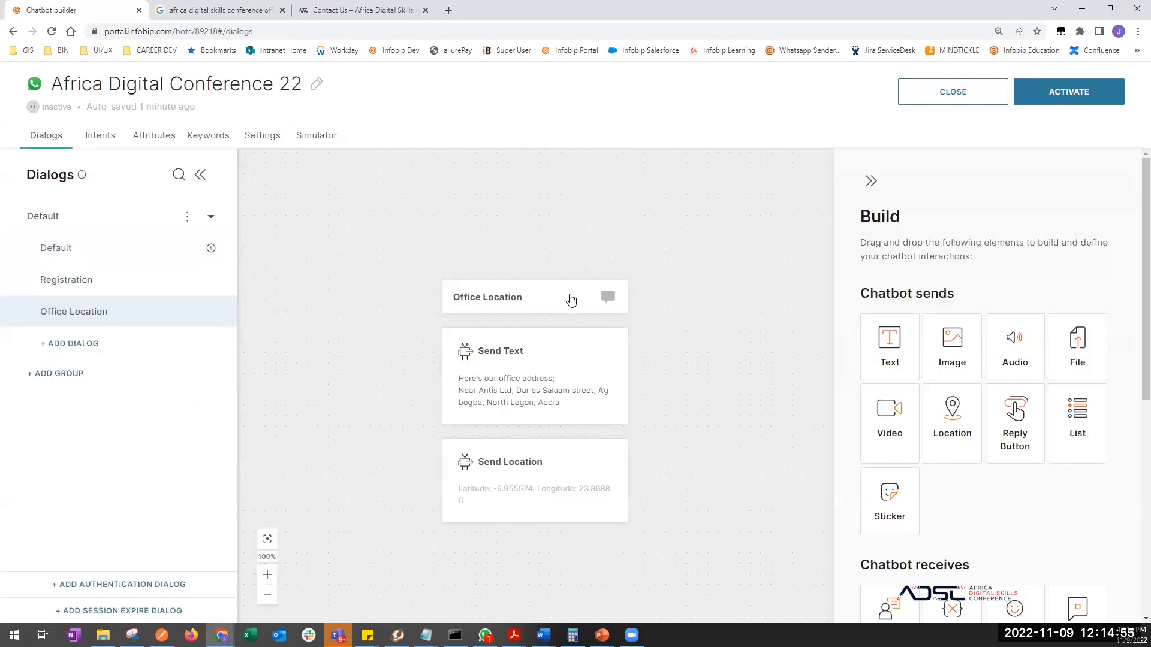
click(578, 296)
click(873, 311)
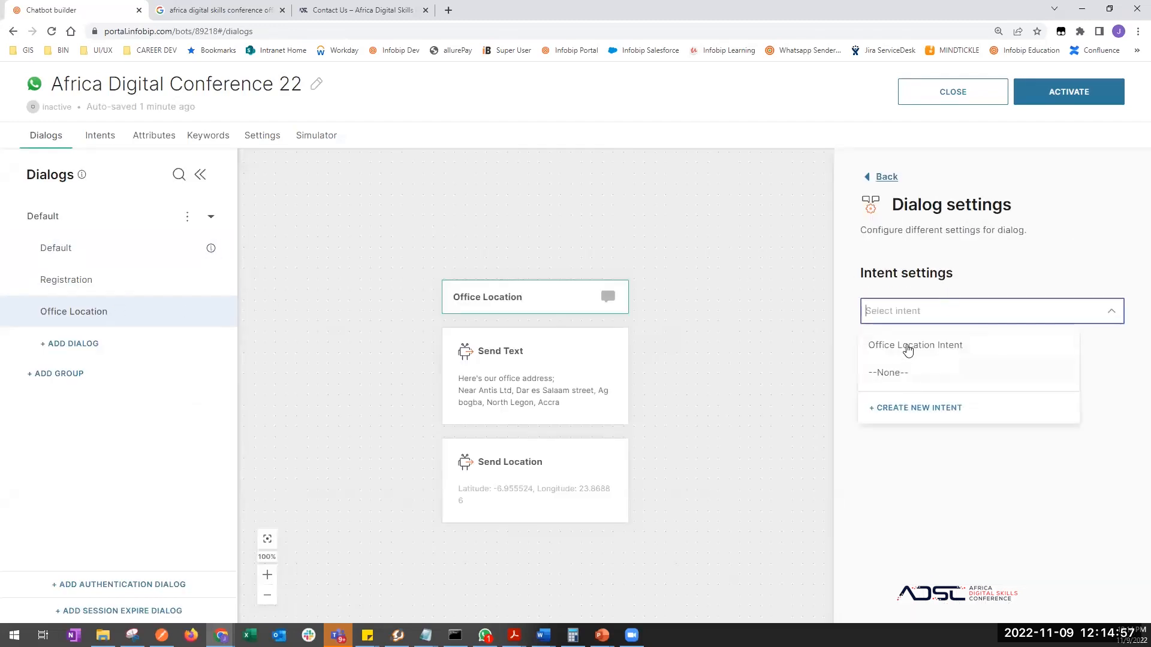
click(907, 349)
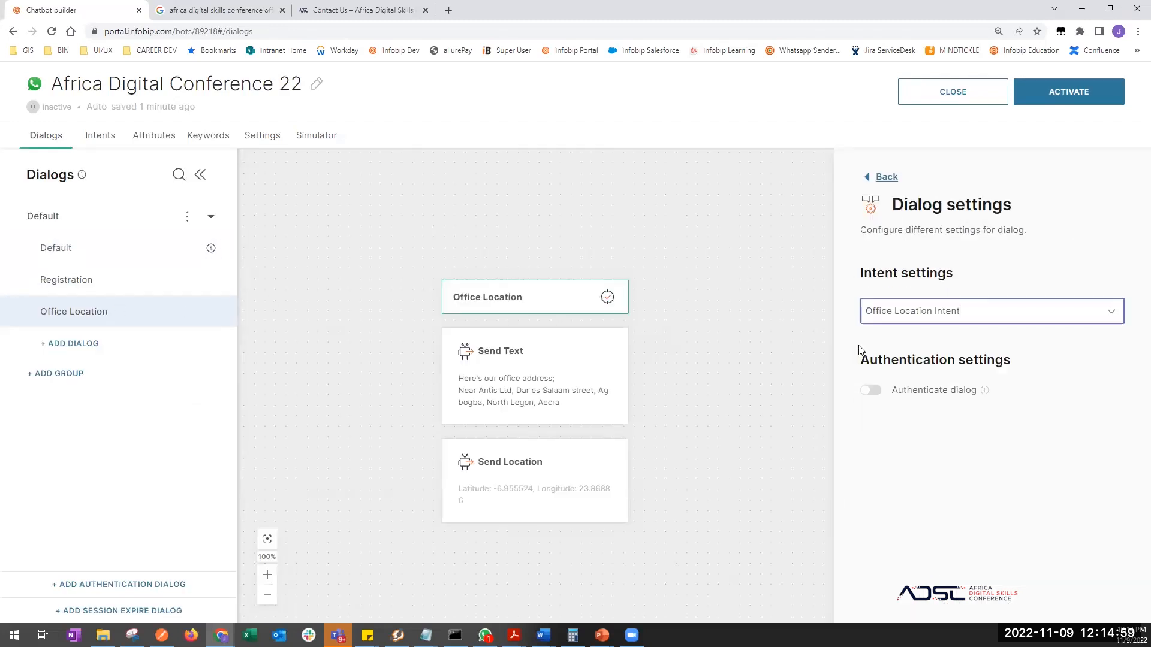
click(742, 349)
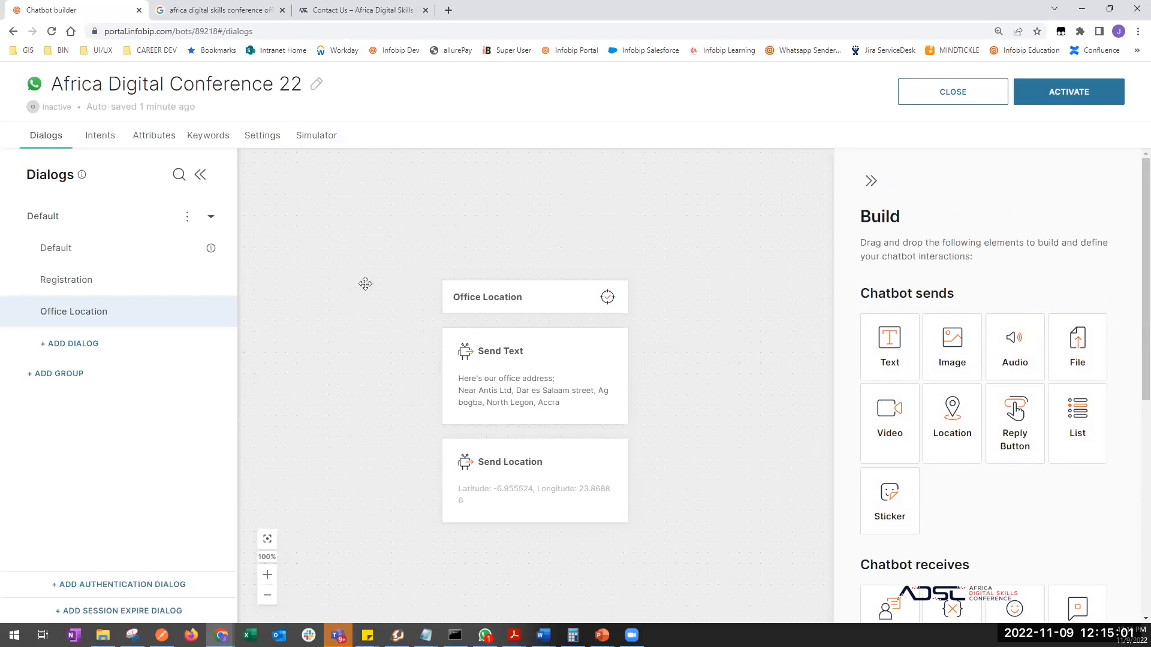
click(480, 298)
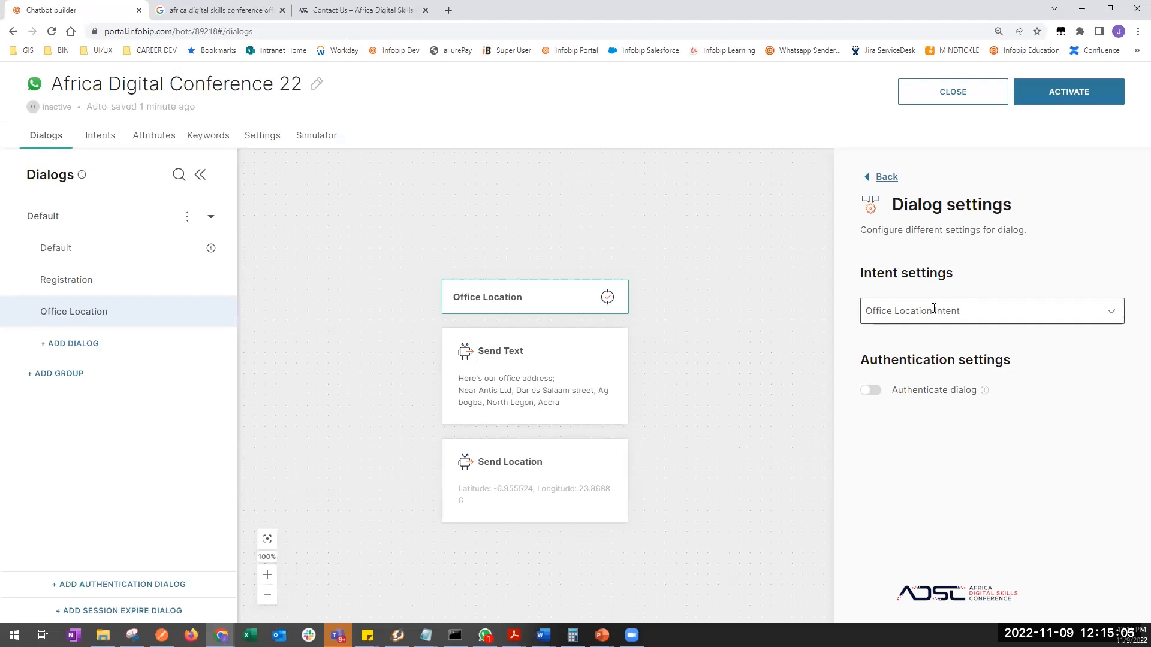
click(102, 141)
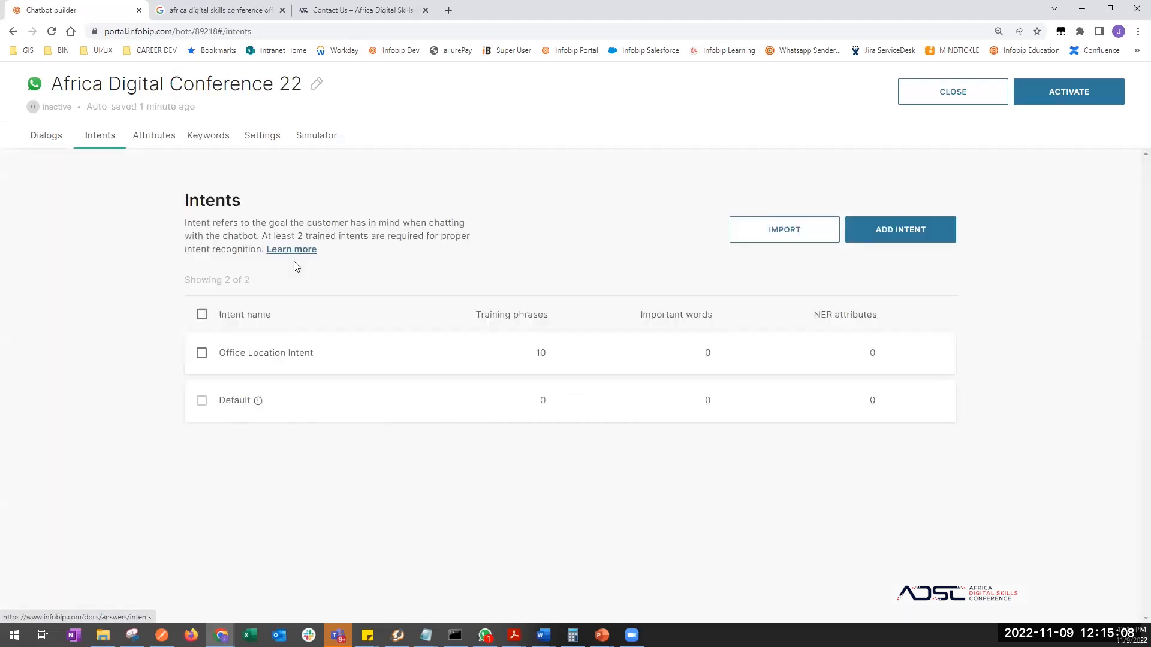
click(258, 355)
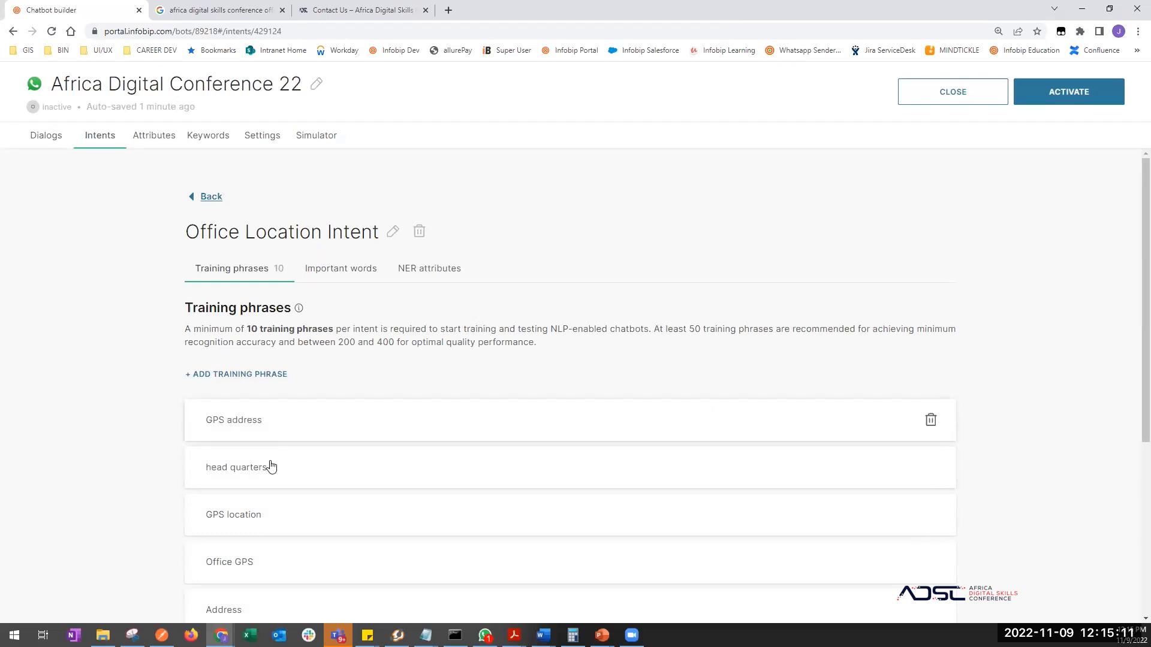
click(42, 136)
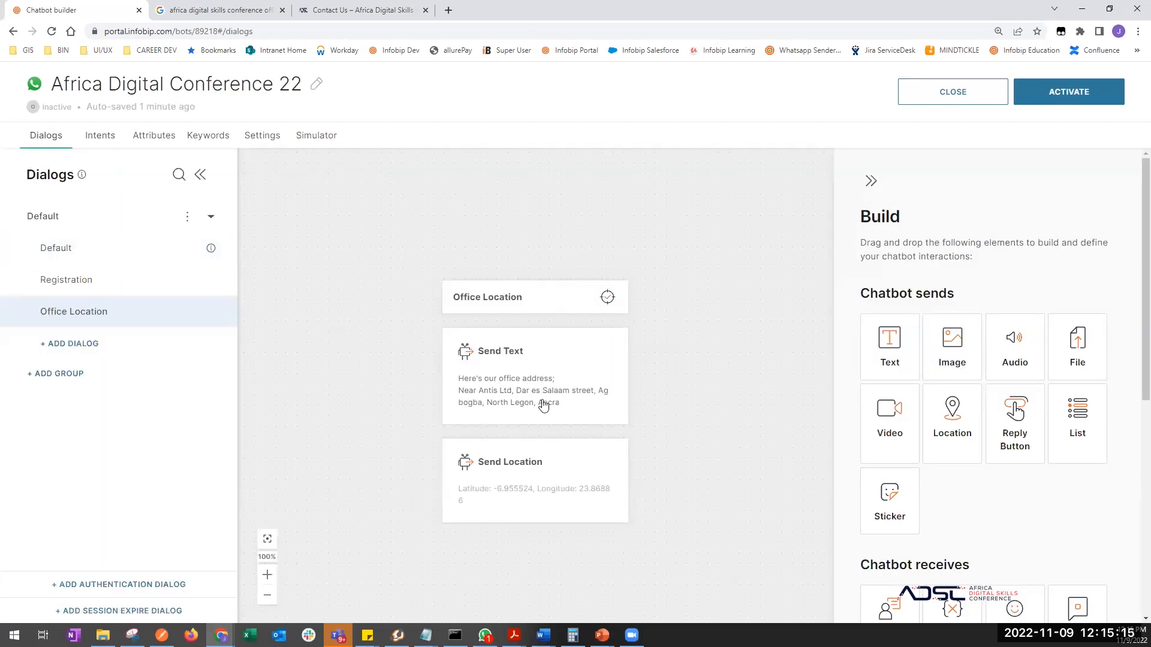
drag(363, 488, 362, 411)
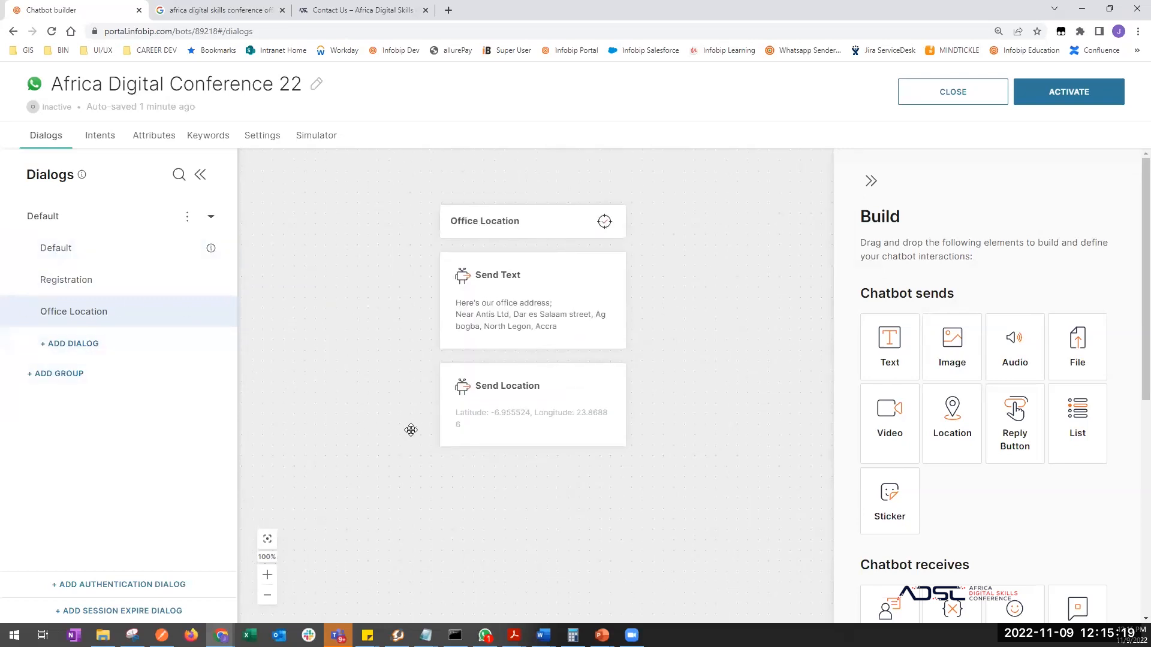
drag(401, 497, 437, 527)
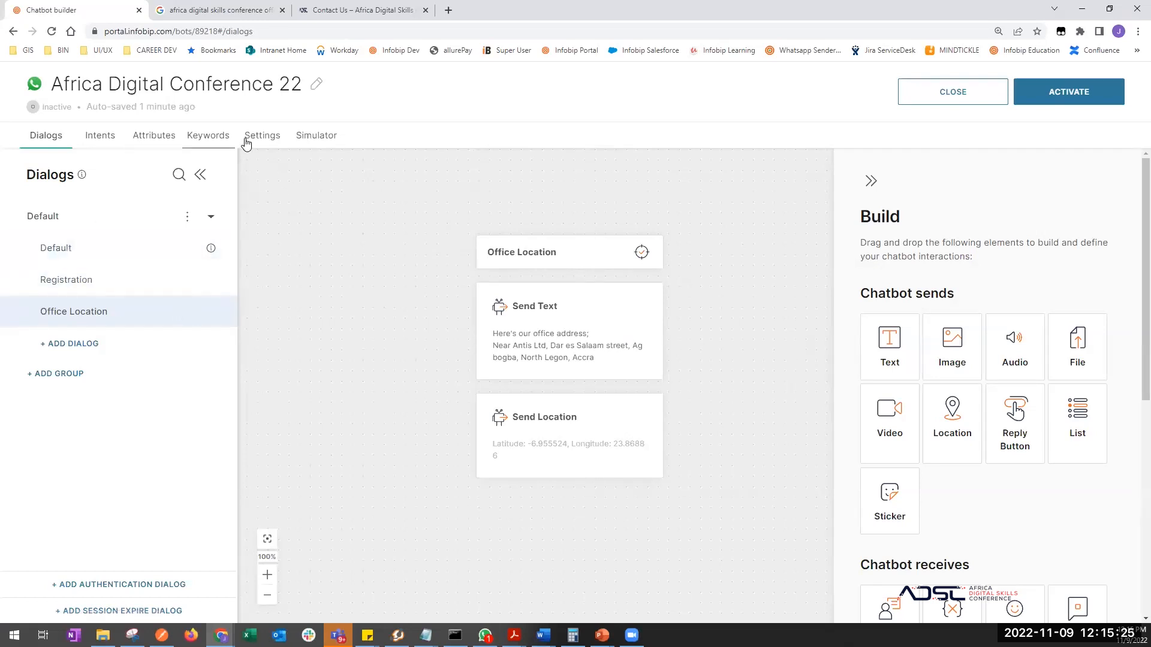
- Start a test simulation of the chatbot from the Simulator
click(312, 136)
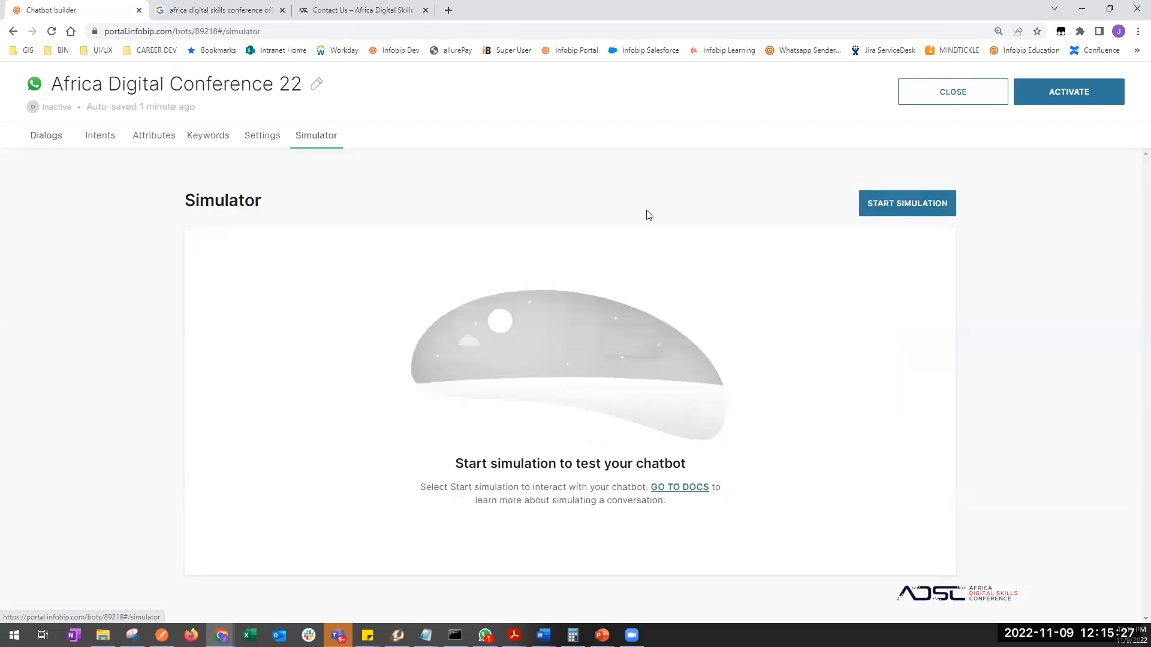
click(899, 205)
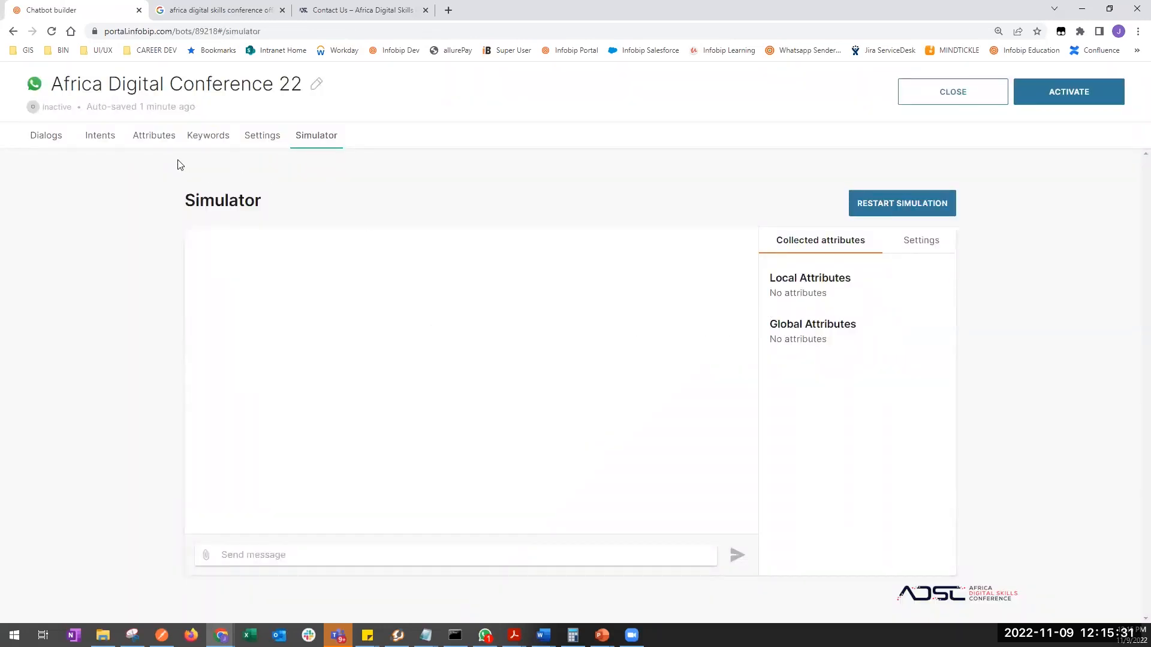
click(55, 136)
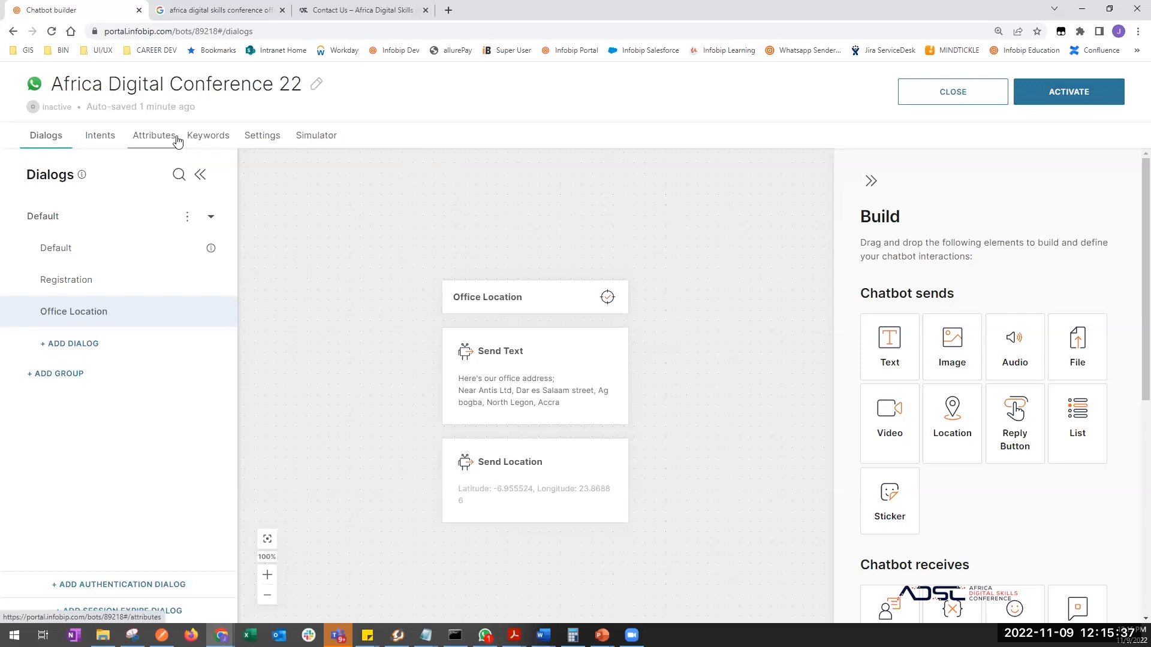
- Open Office Location Intent and scroll through its training phrases down to Office GPS
click(100, 136)
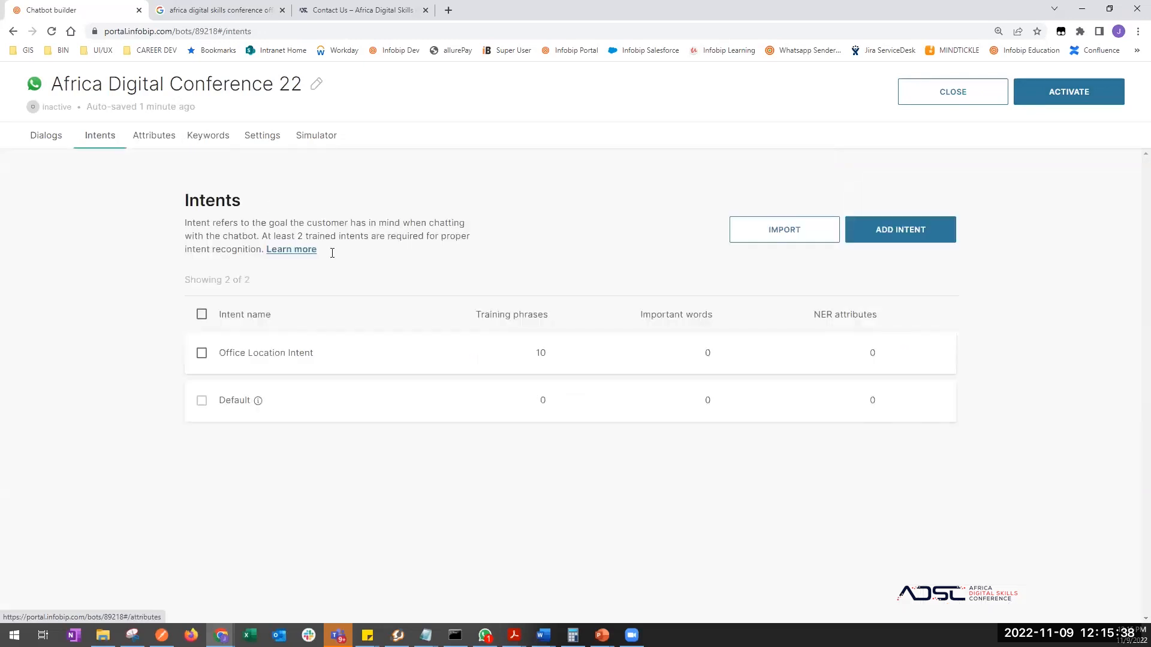
click(240, 360)
scroll(402, 379, down, 2)
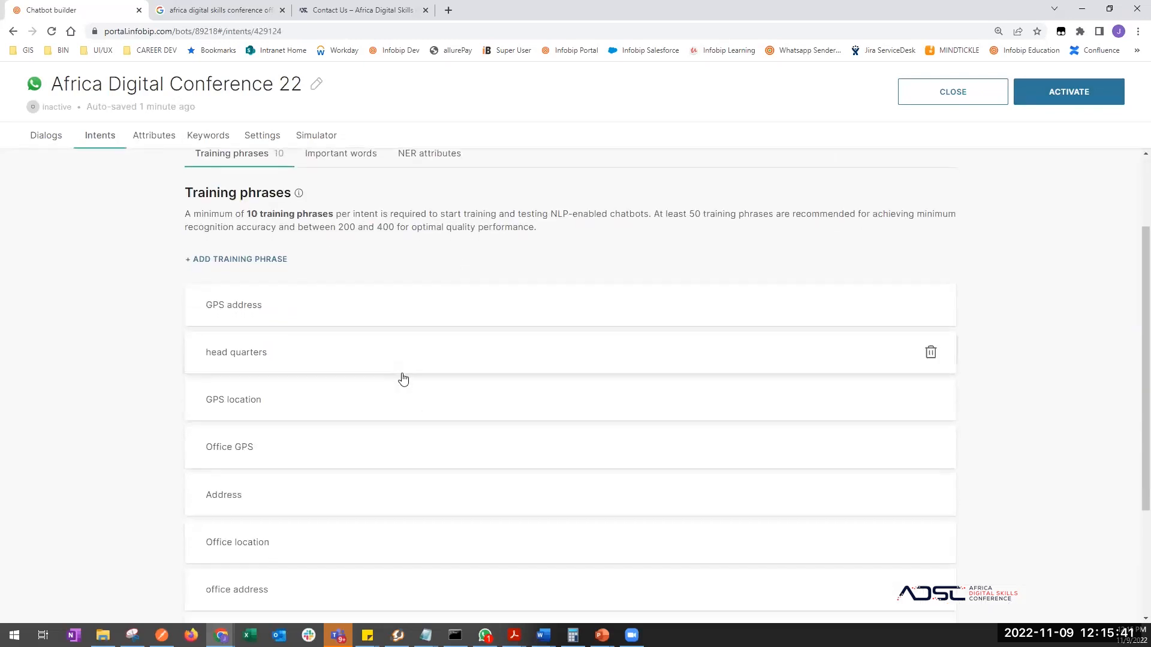
scroll(403, 378, down, 3)
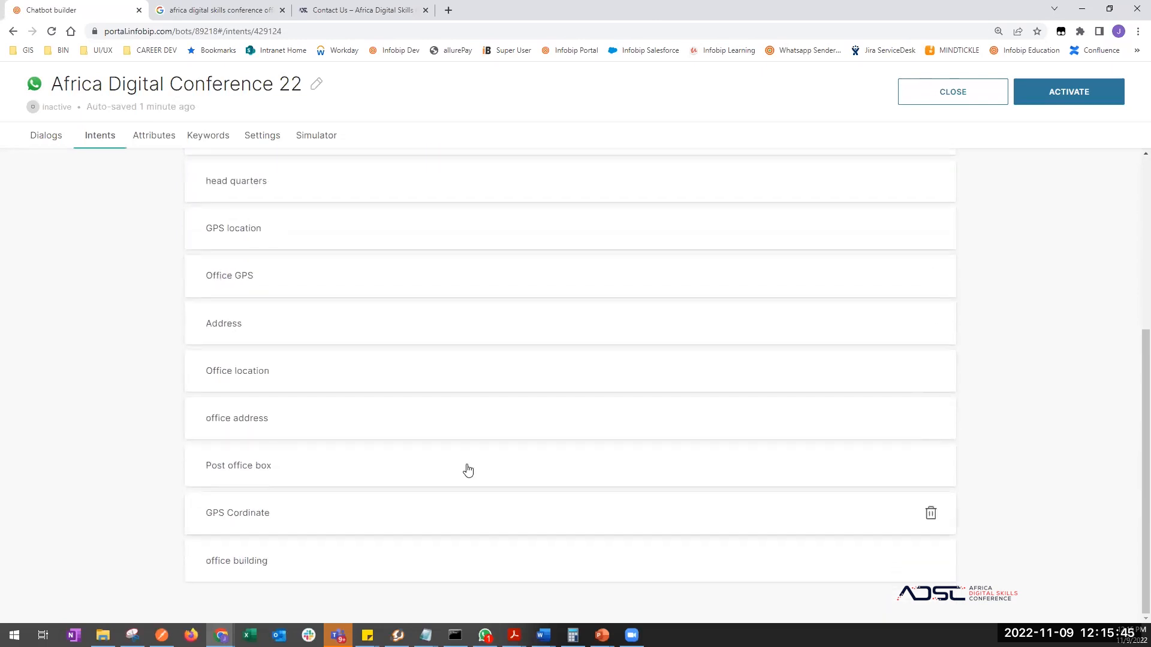
- Activate the Africa Digital Conference 22 chatbot, confirming past the single-word phrase warning
click(1082, 94)
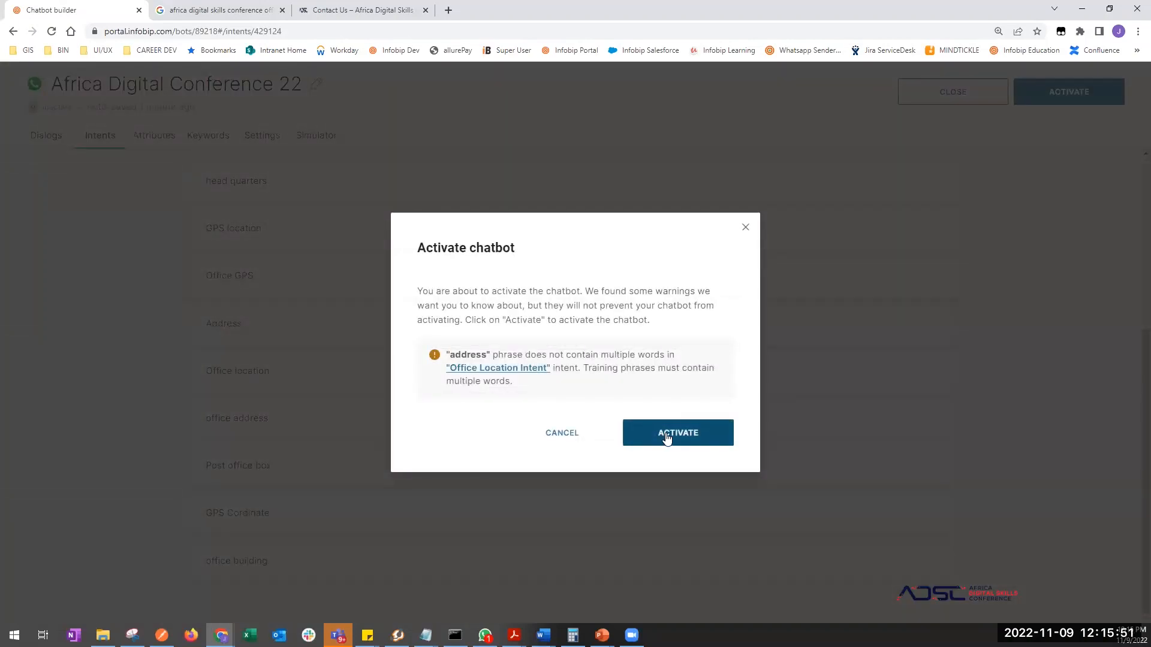
click(667, 437)
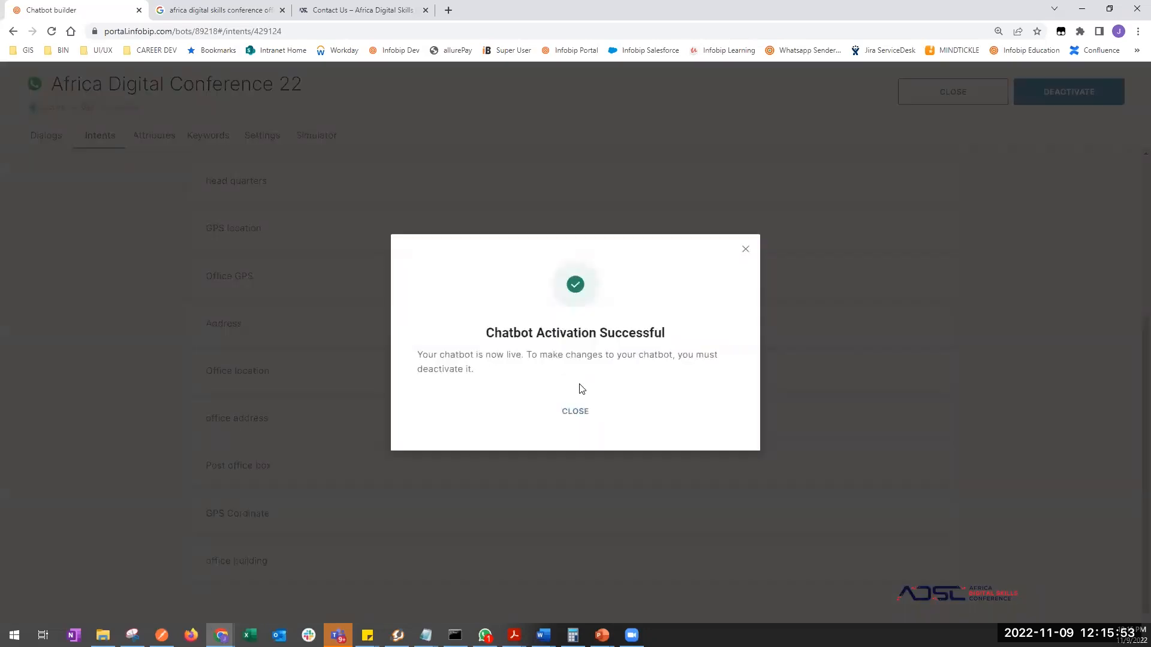
click(574, 411)
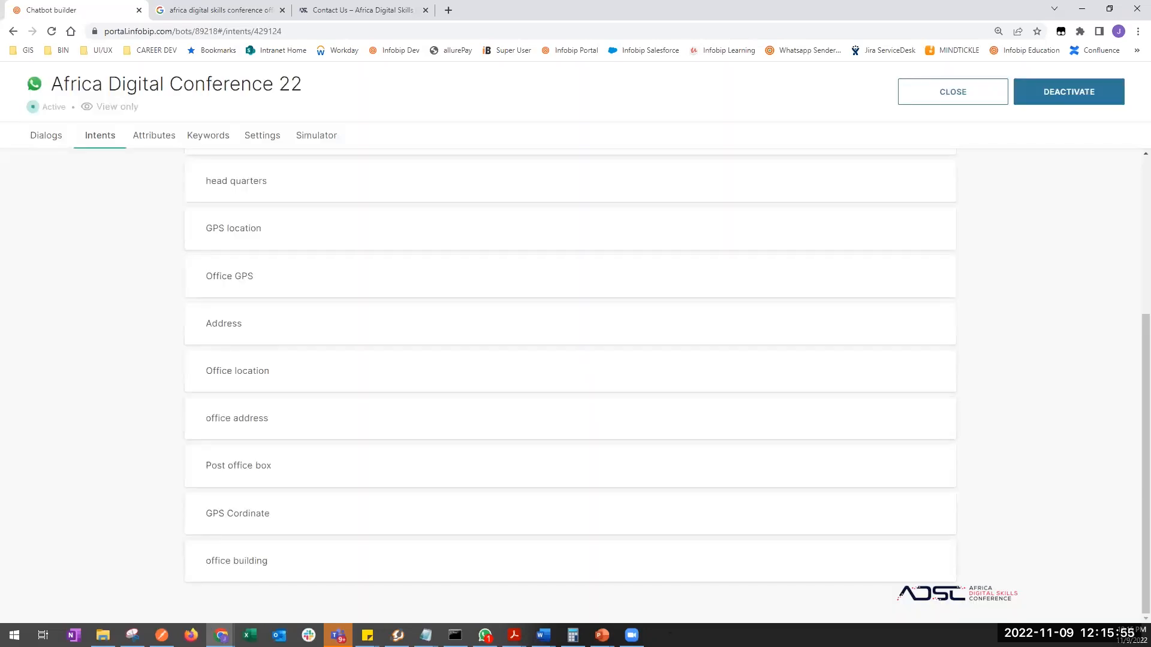
- Check the WhatsApp test chat, then bring the Infobip Intents page back in front
click(485, 635)
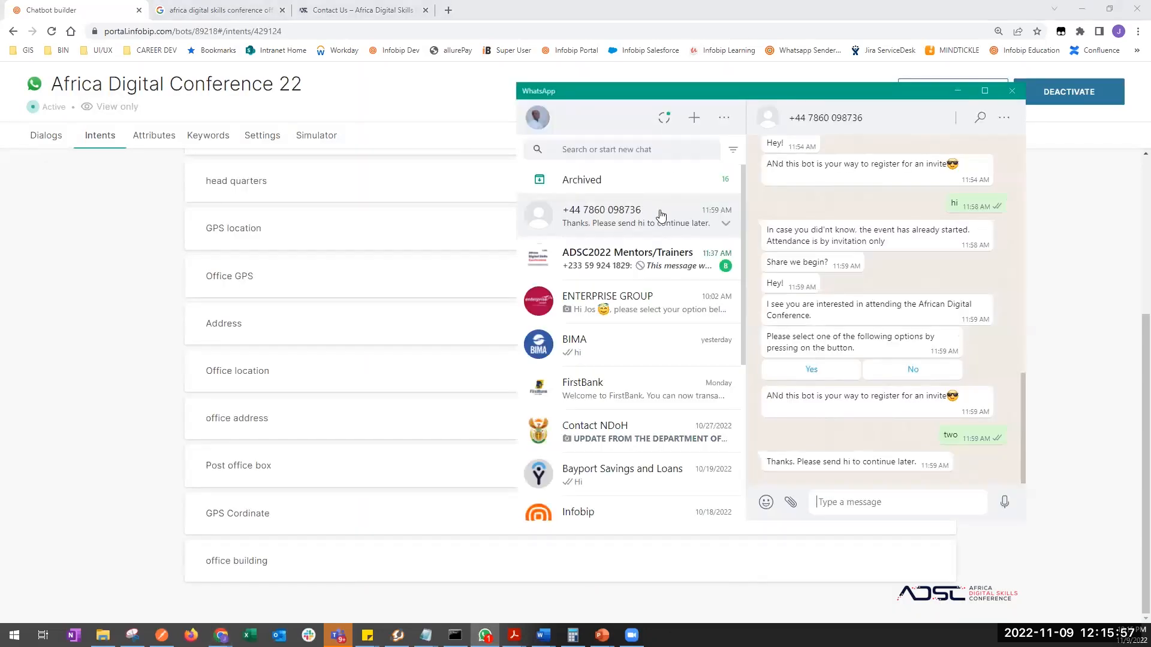
click(859, 502)
click(66, 331)
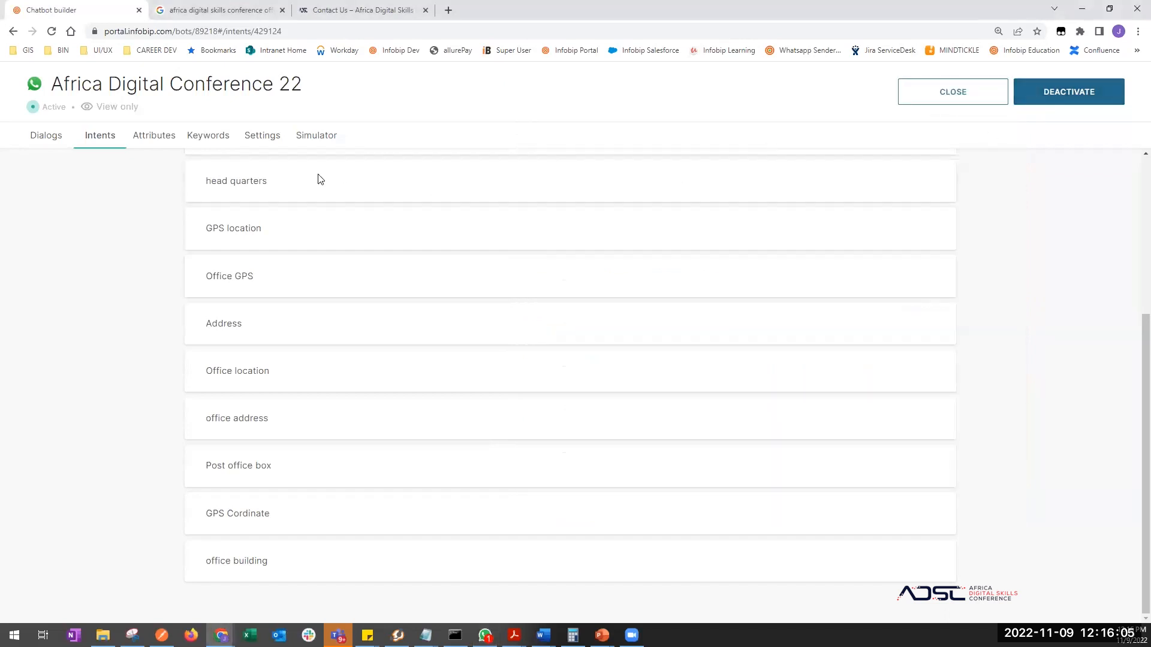
- Open the Default dialog and review its welcome texts and Yes/No reply buttons
click(49, 136)
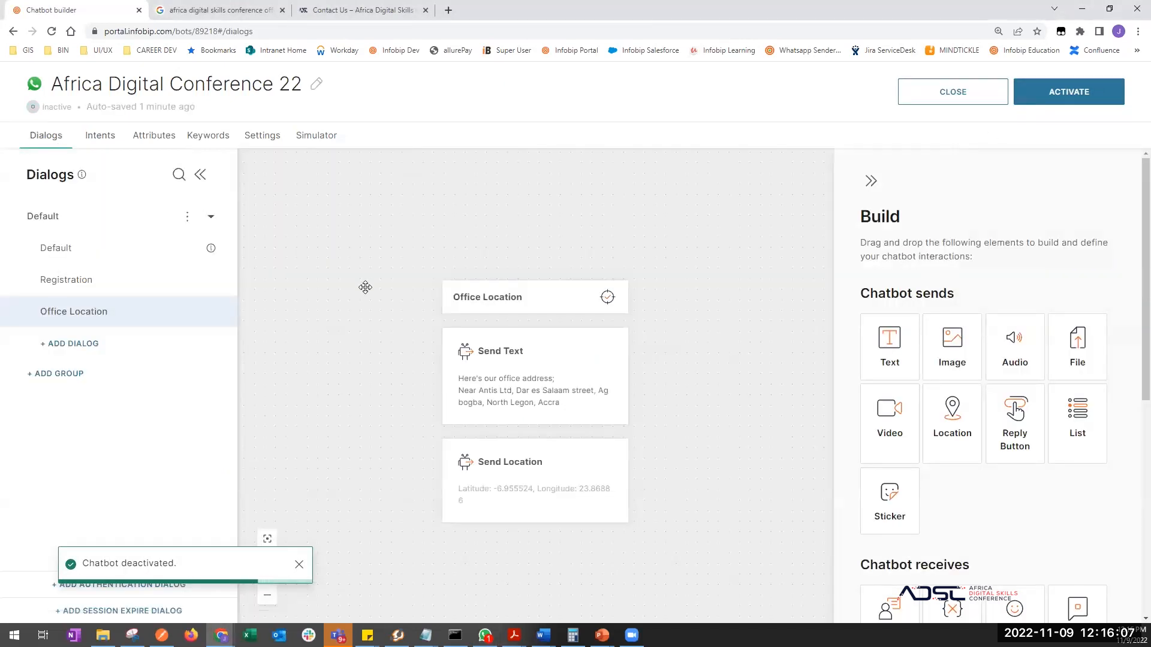
click(56, 250)
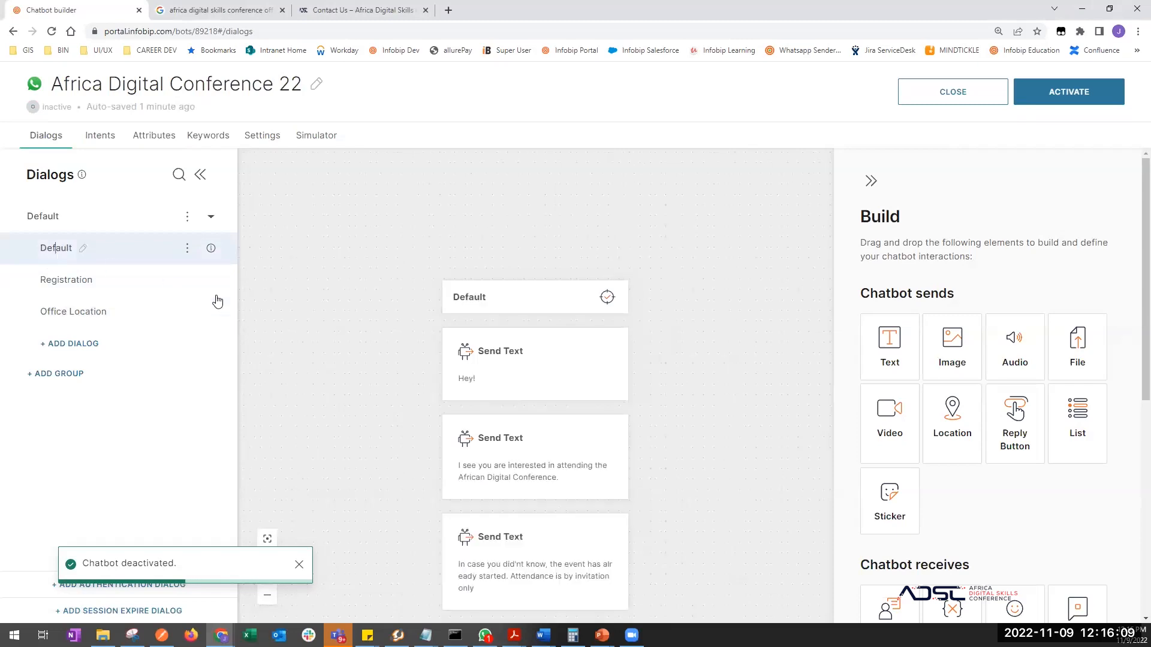
scroll(418, 413, down, 4)
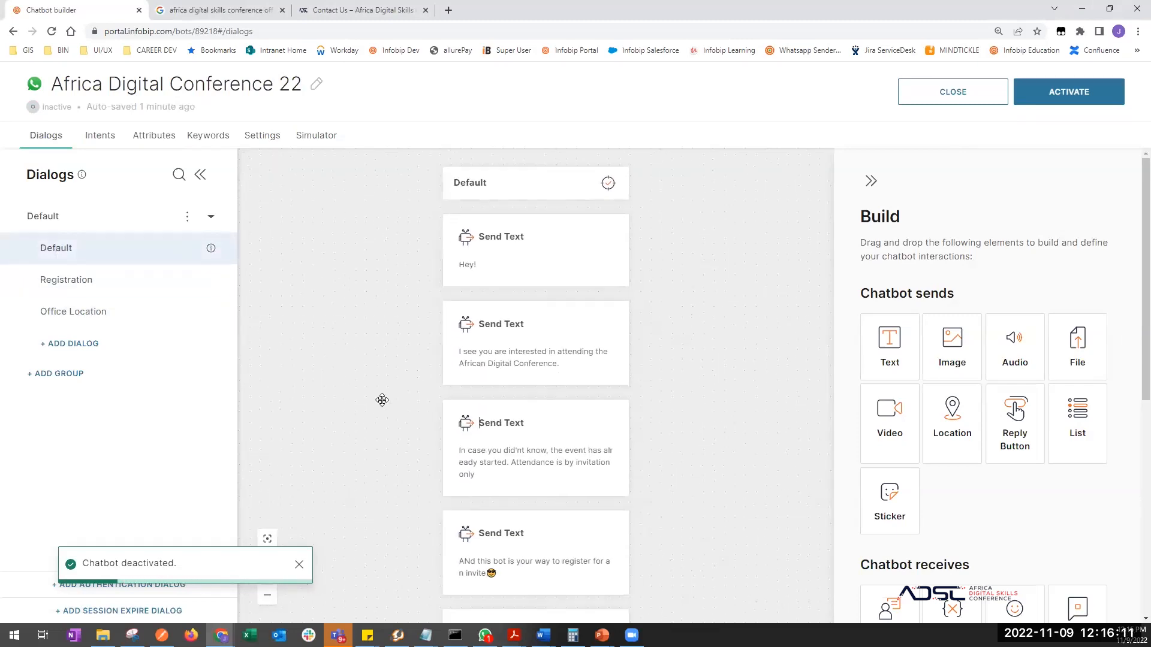
scroll(390, 504, down, 10)
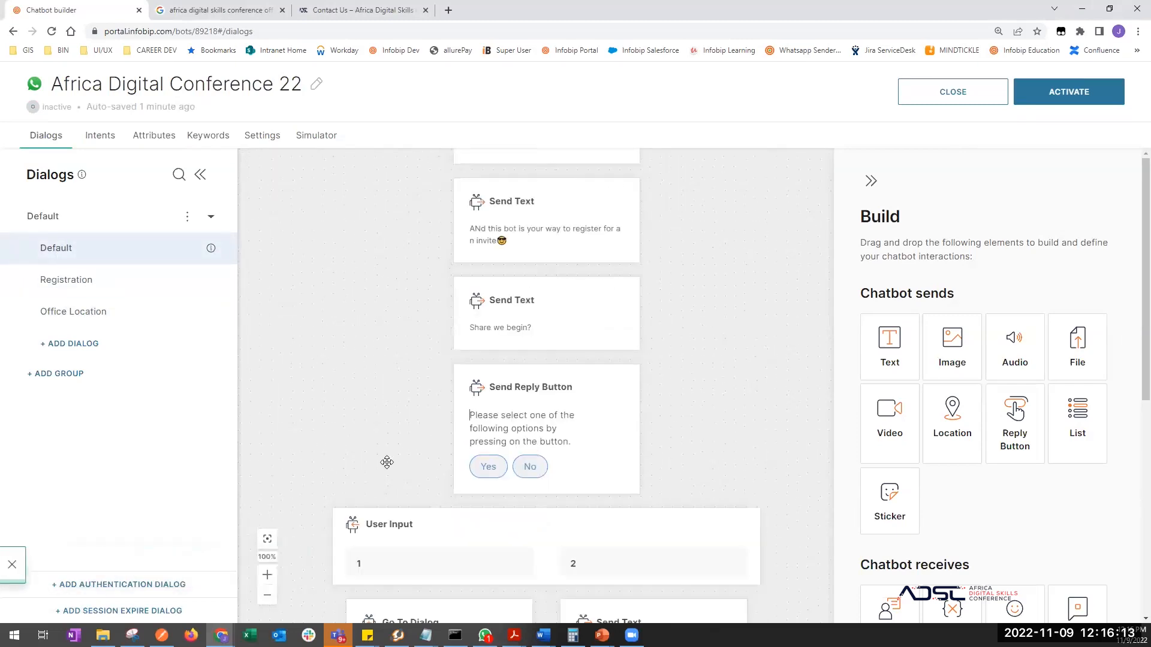
scroll(388, 338, down, 6)
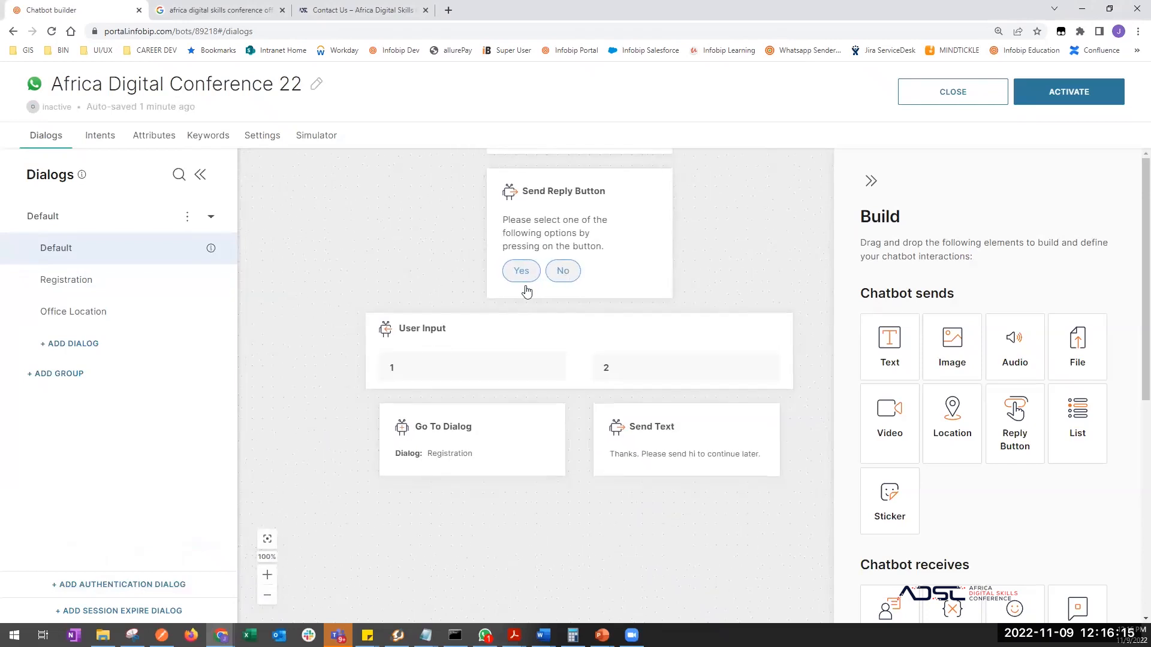
scroll(437, 329, up, 2)
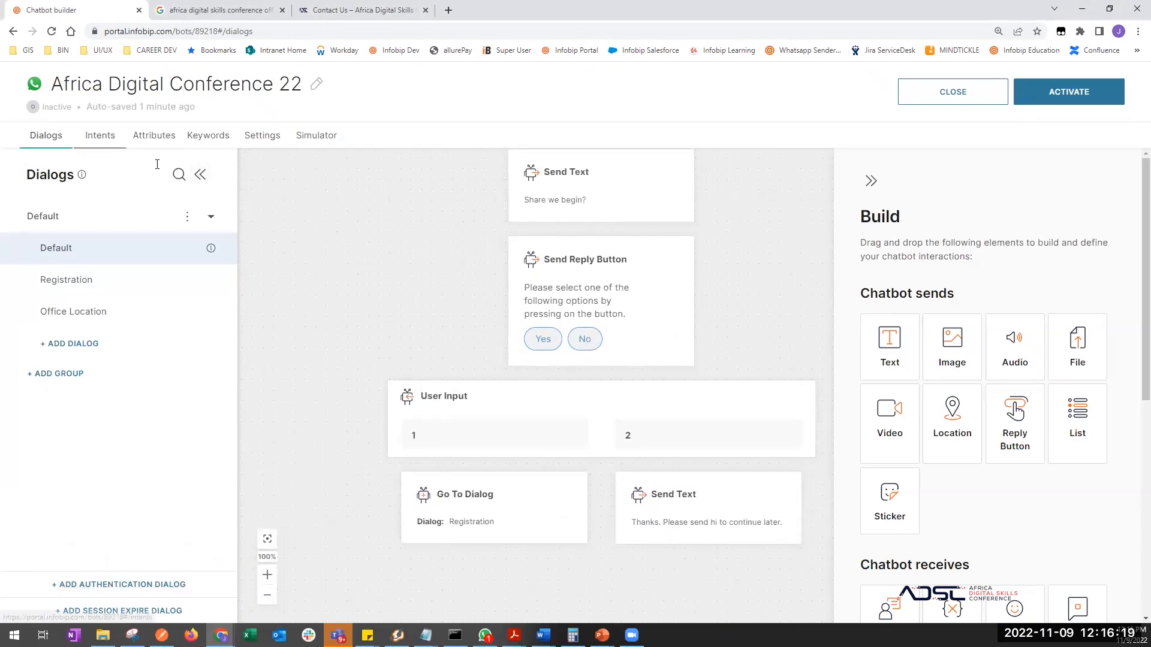
click(111, 136)
click(37, 138)
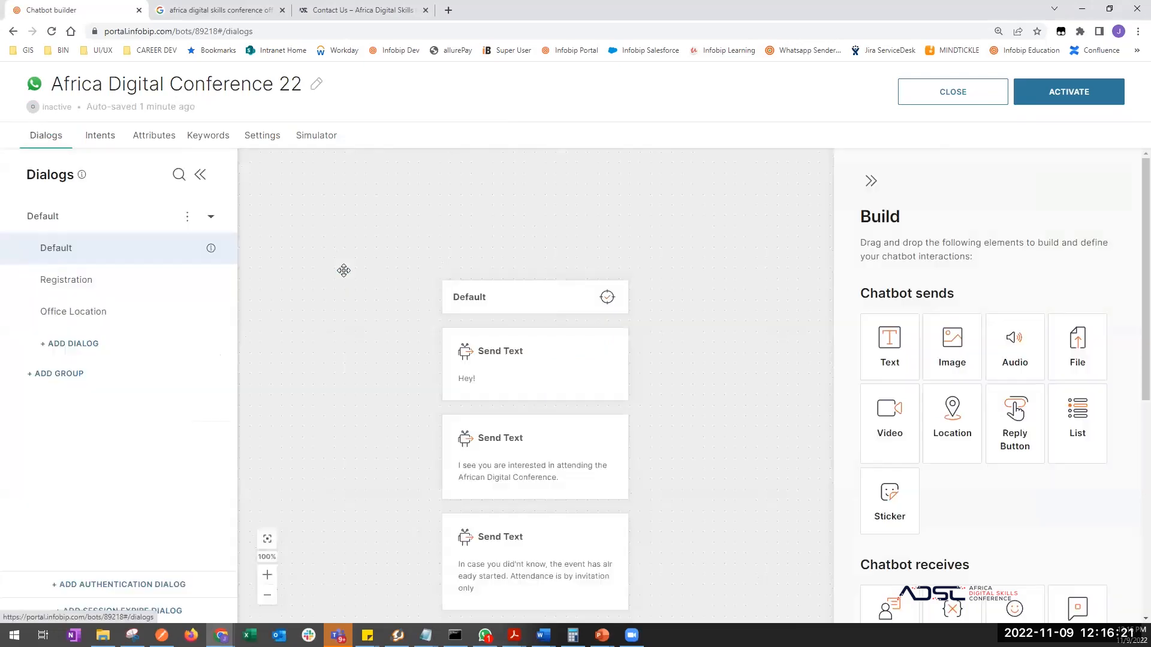
drag(413, 537, 415, 376)
- Enable the Intent Engine to process user input on the Default dialog's User Input block
scroll(415, 376, down, 10)
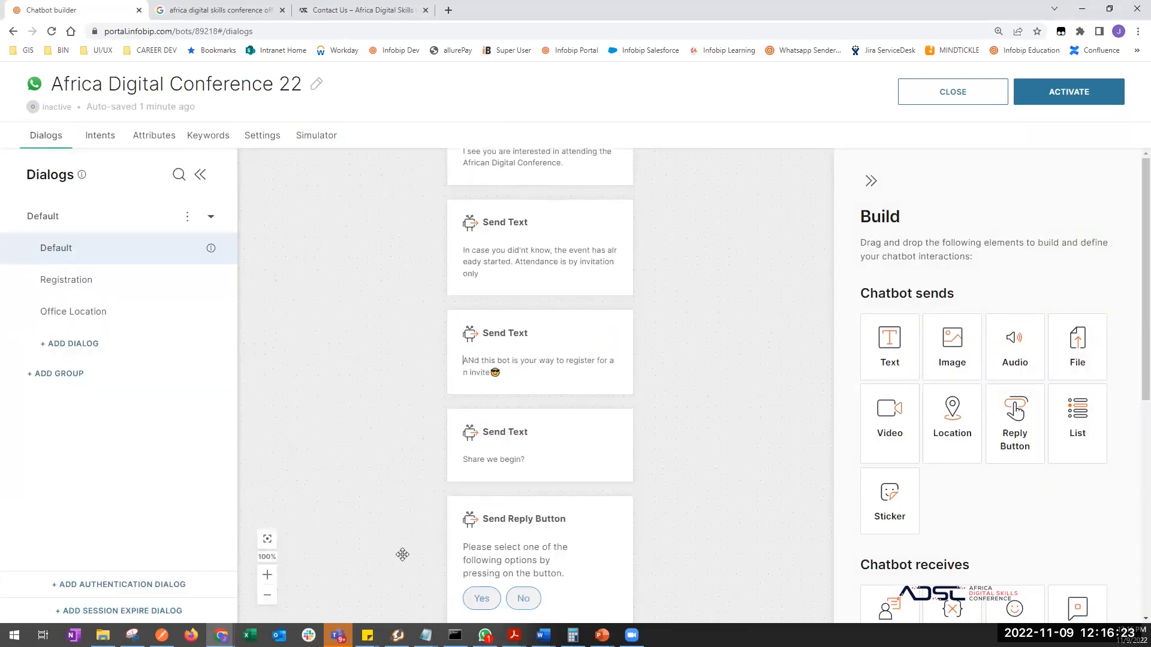
click(461, 465)
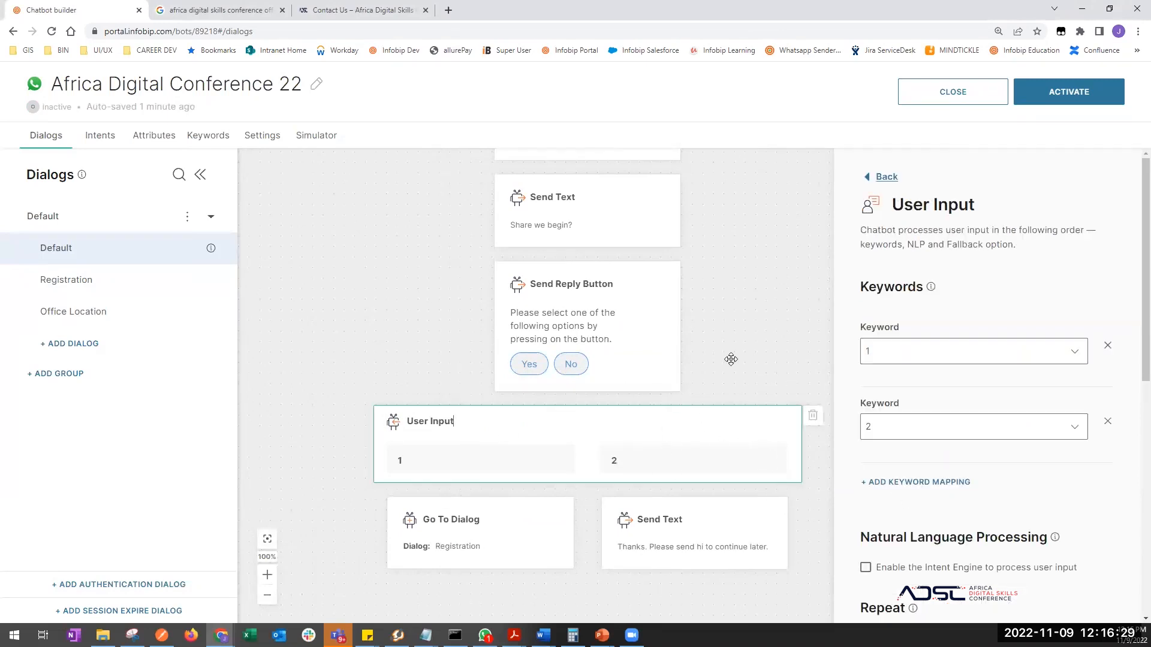
scroll(911, 525, down, 2)
scroll(911, 525, down, 3)
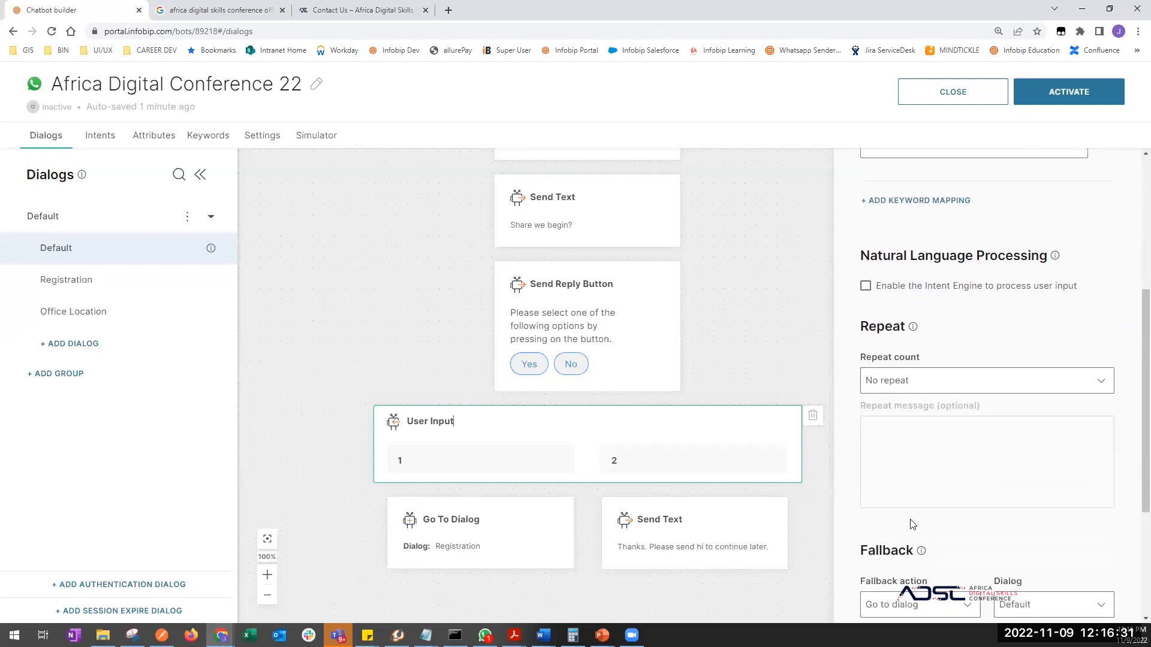
click(866, 288)
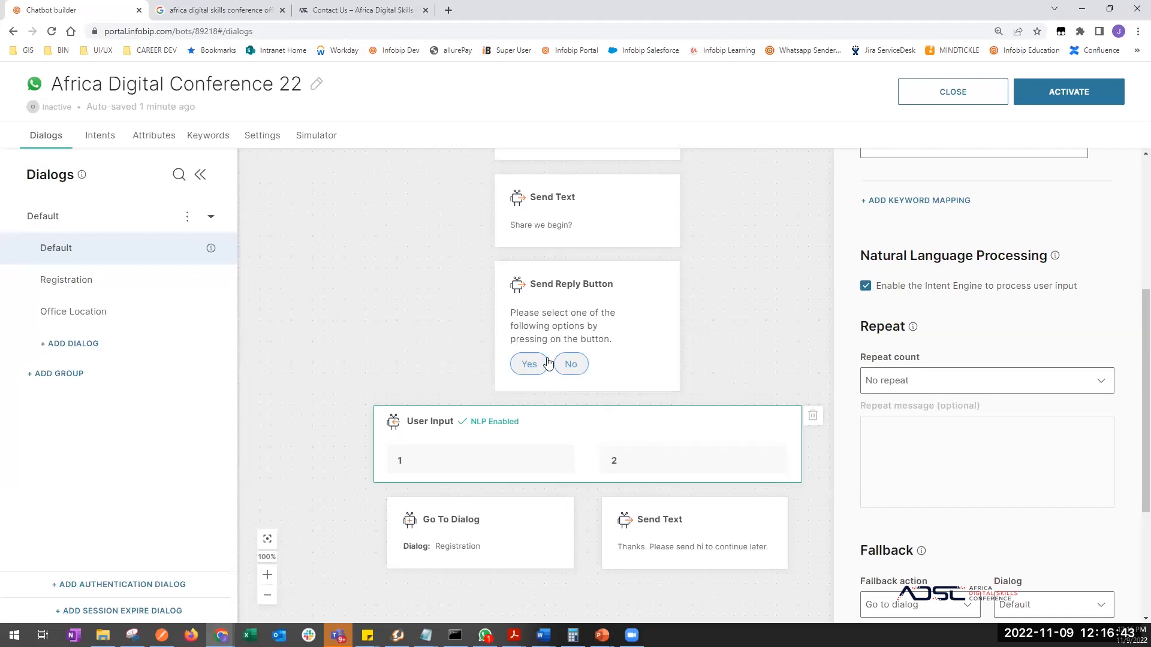
drag(737, 294, 524, 385)
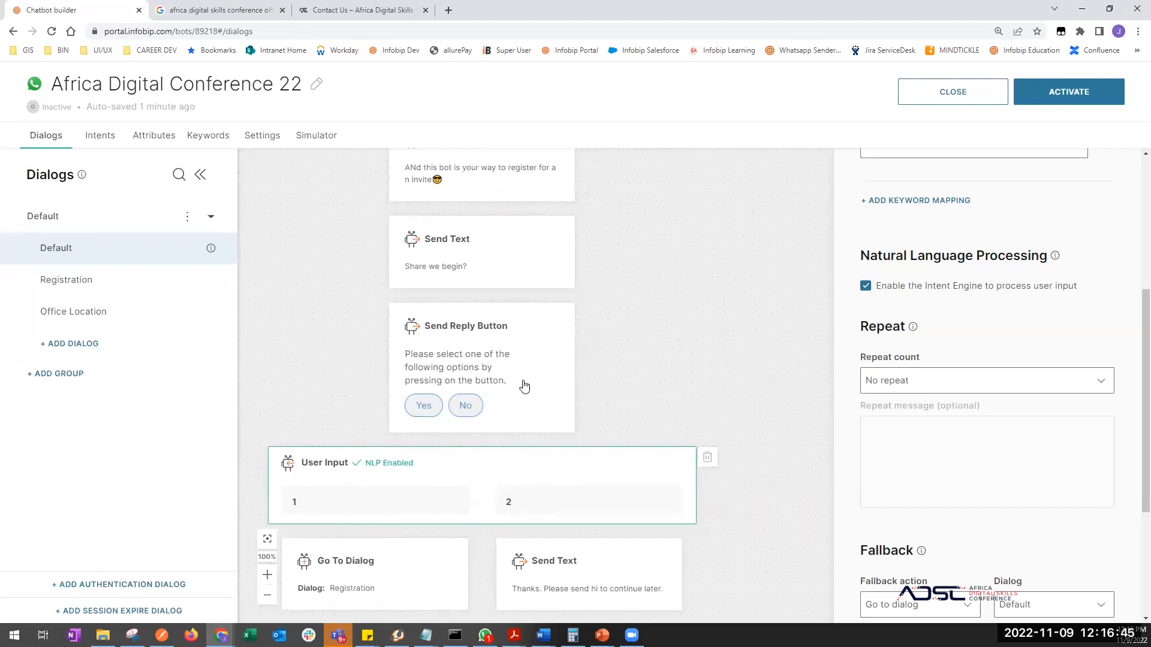
drag(645, 332, 715, 289)
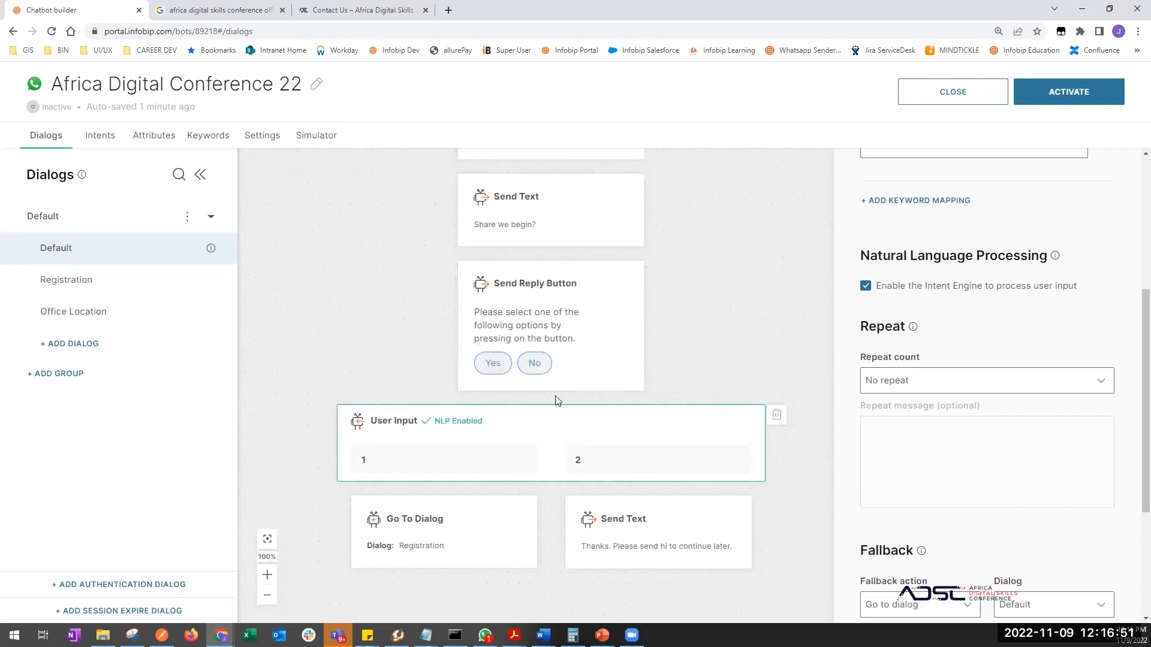
scroll(921, 406, down, 3)
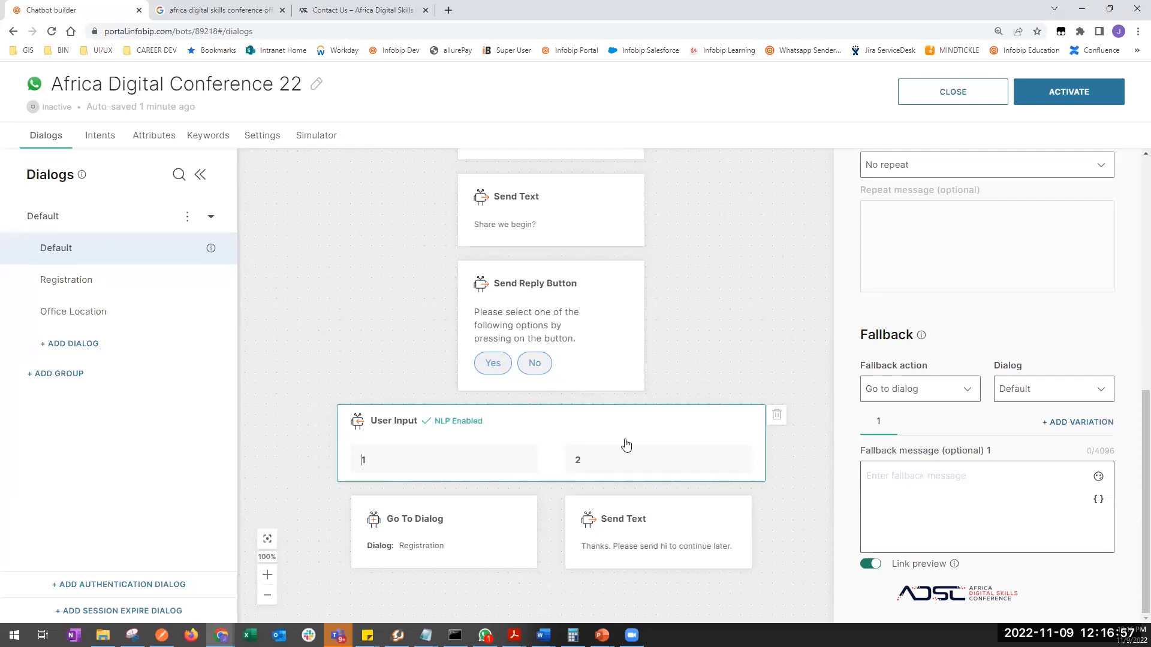
scroll(941, 511, up, 2)
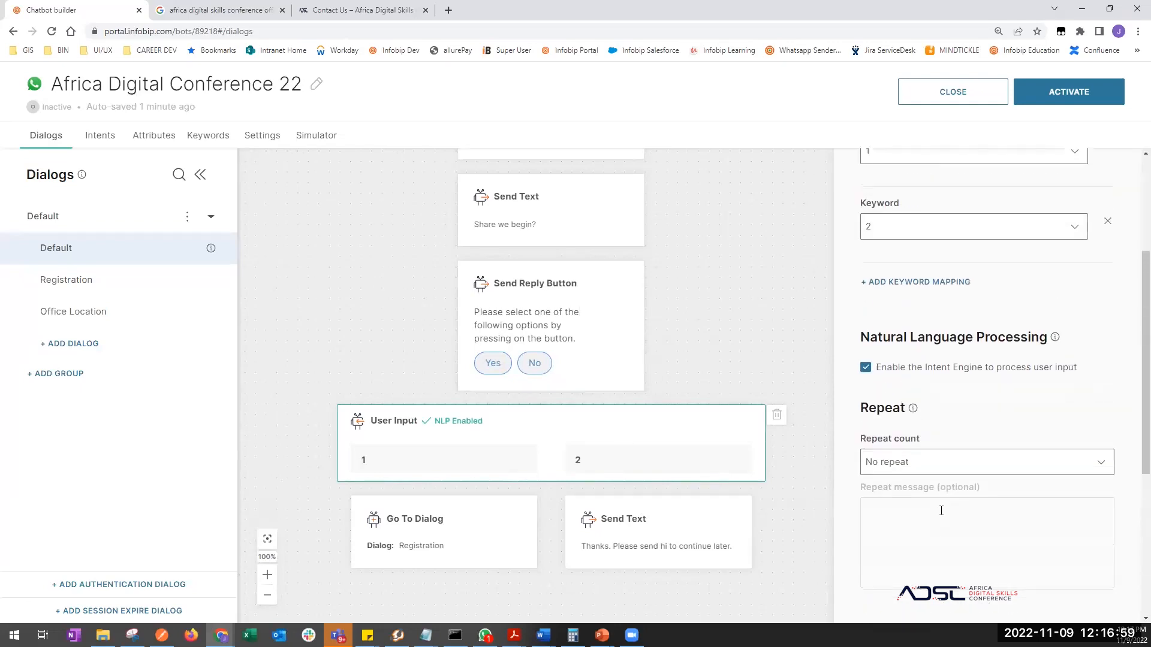
scroll(940, 510, down, 1)
scroll(926, 480, up, 7)
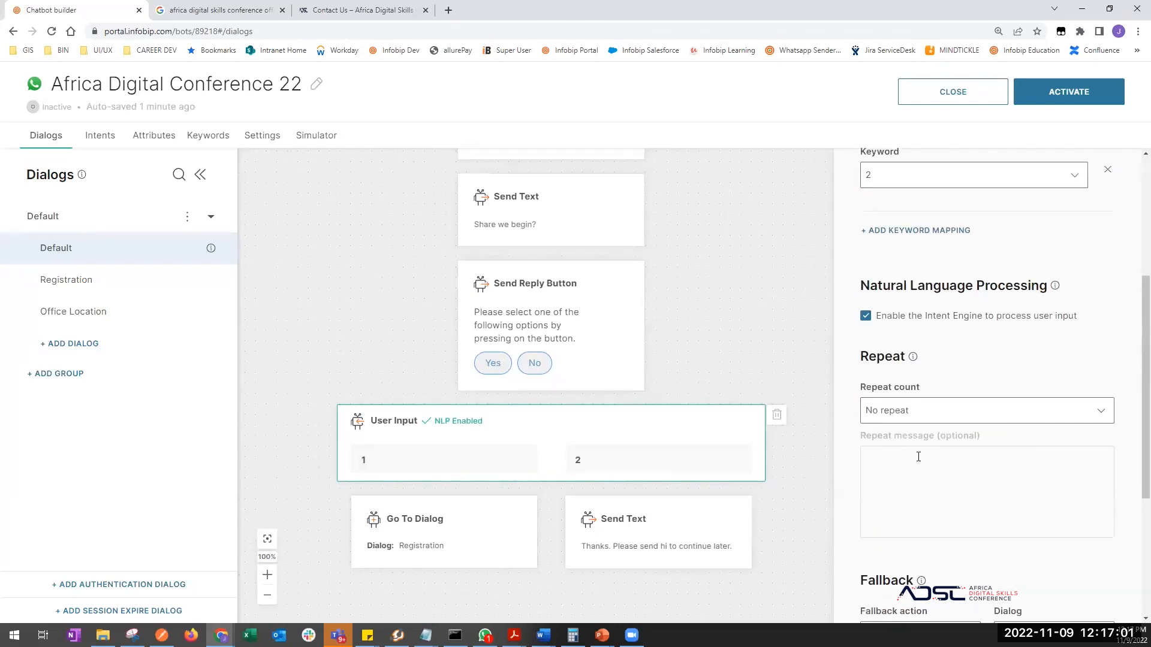
scroll(918, 457, down, 2)
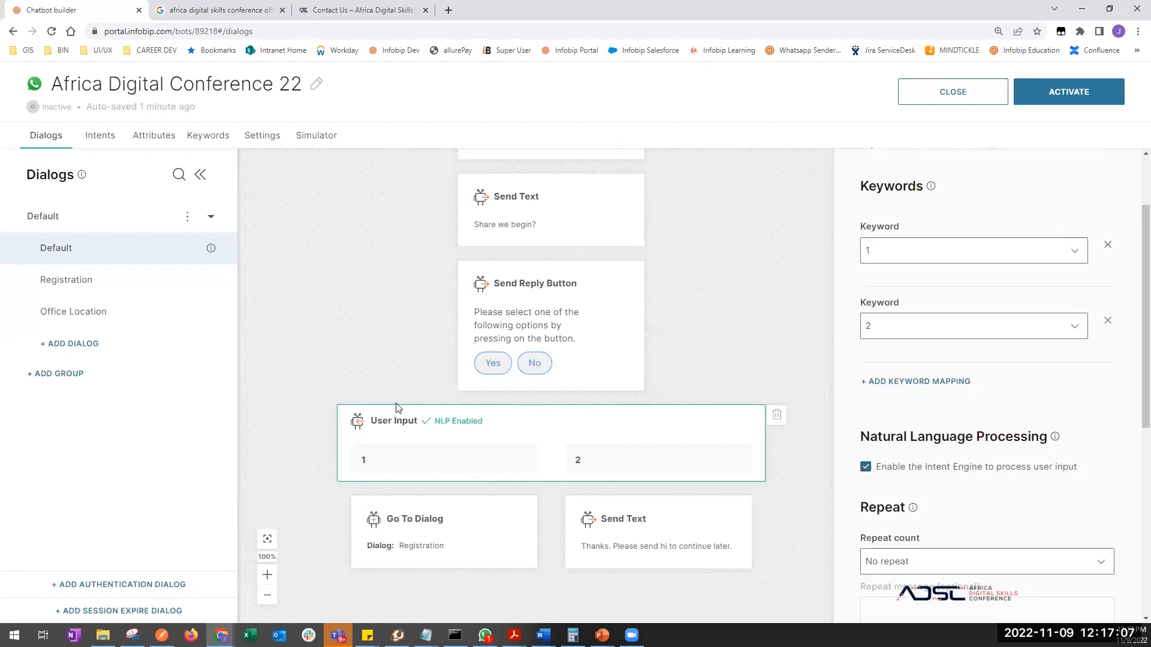
click(430, 474)
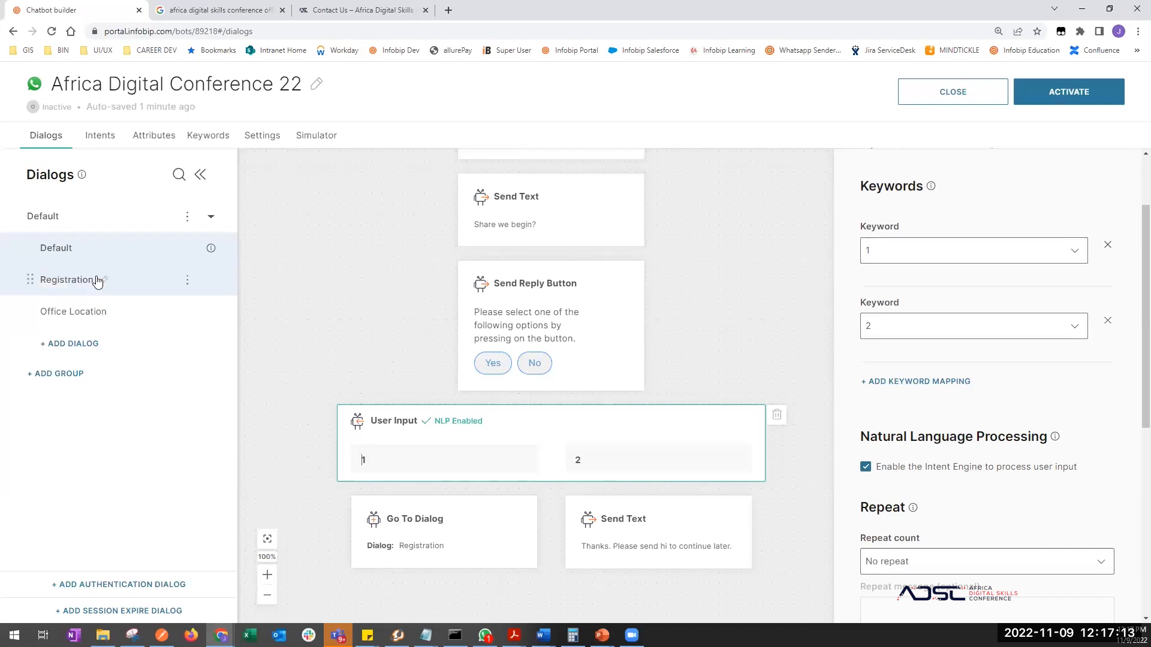
- Enable the Intent Engine on the Registration dialog's User Input block, then open Office Location
click(72, 280)
scroll(422, 506, down, 10)
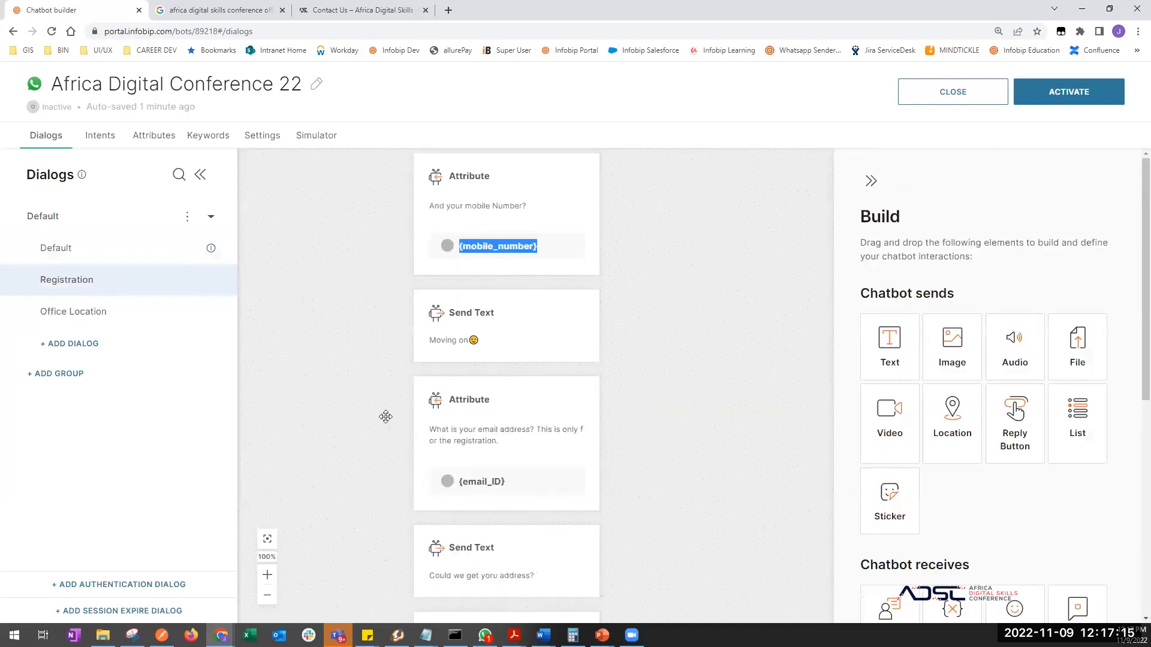
scroll(377, 497, down, 15)
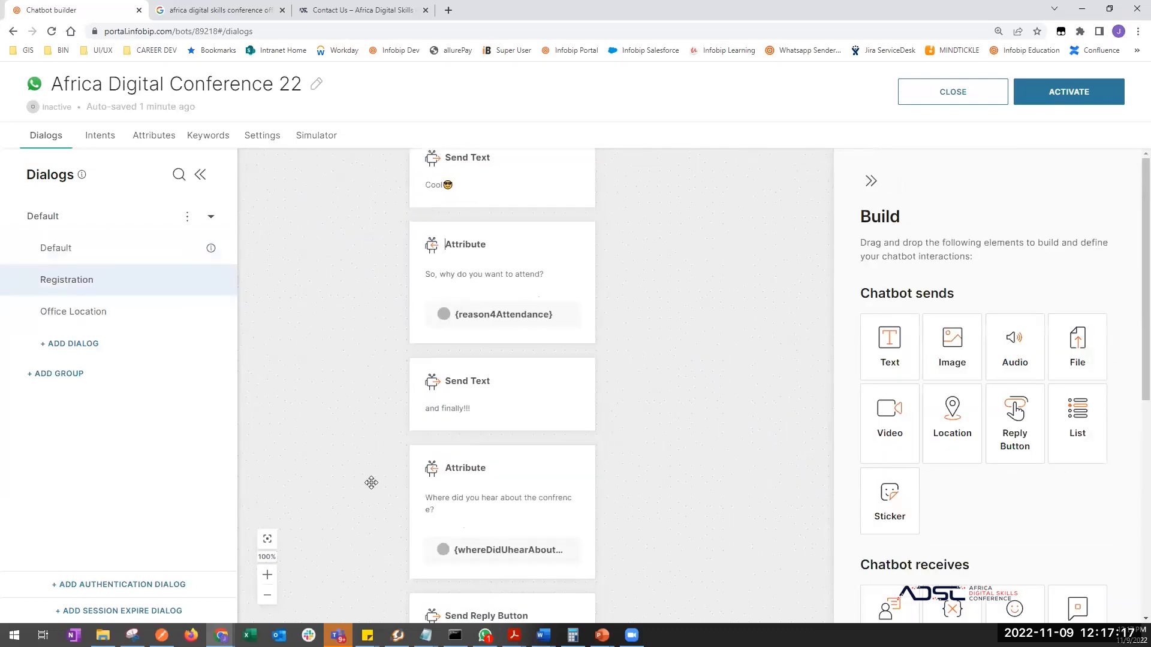
click(390, 360)
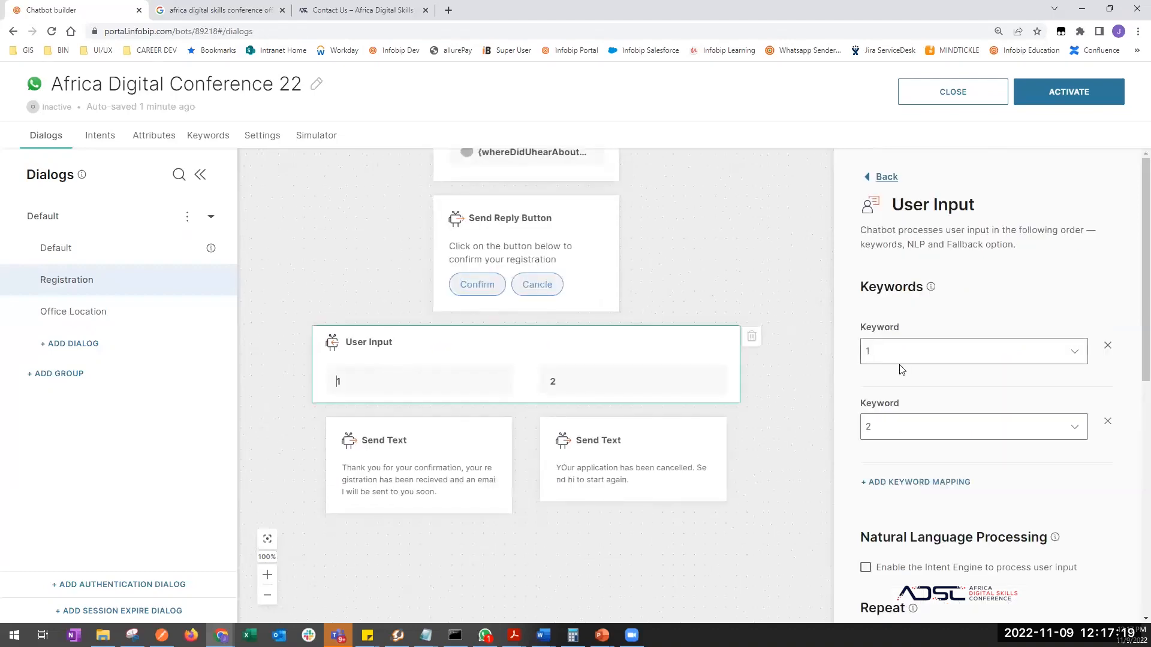
scroll(989, 443, down, 5)
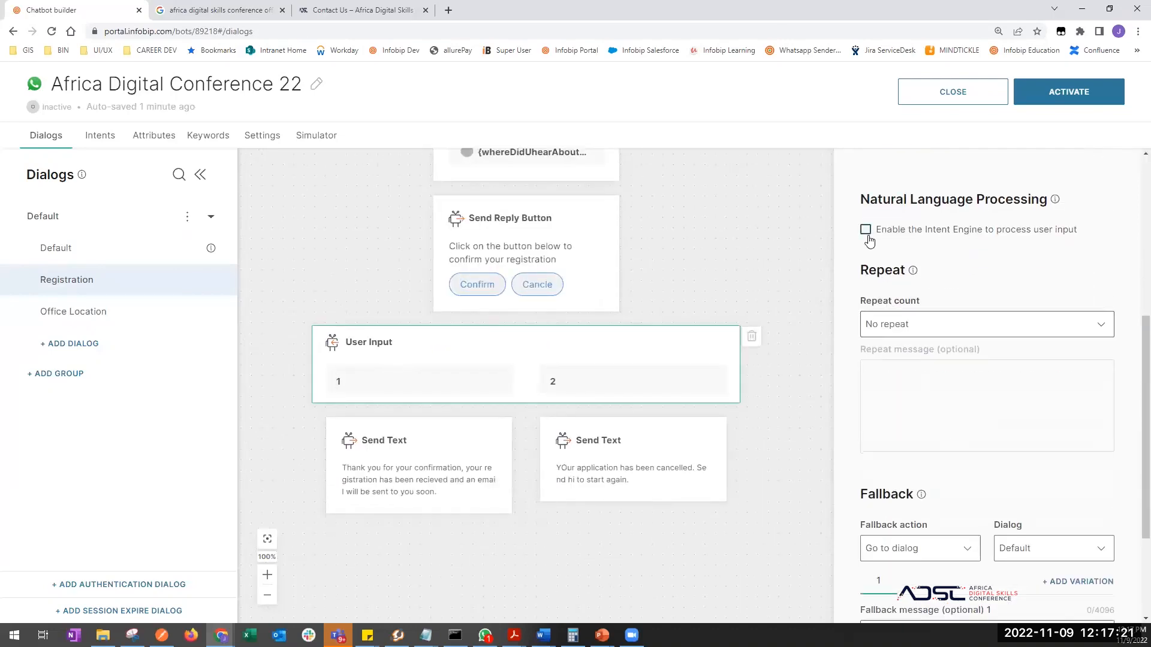
click(865, 230)
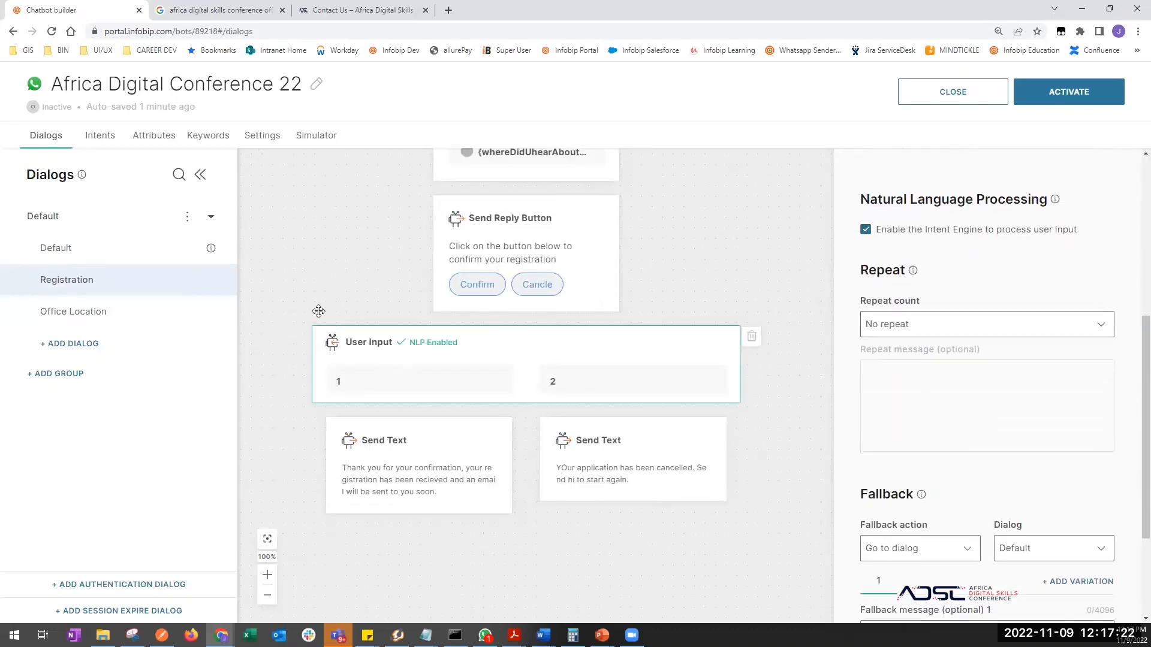
click(72, 311)
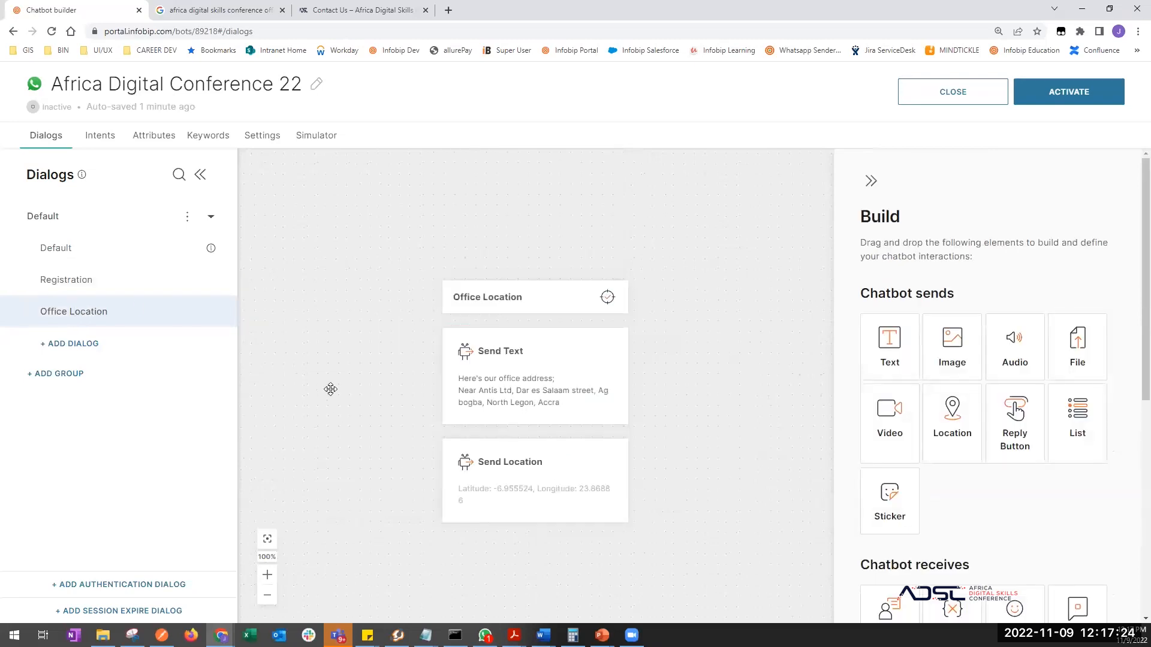
- Reactivate the chatbot and position the WhatsApp test chat window alongside
click(1076, 96)
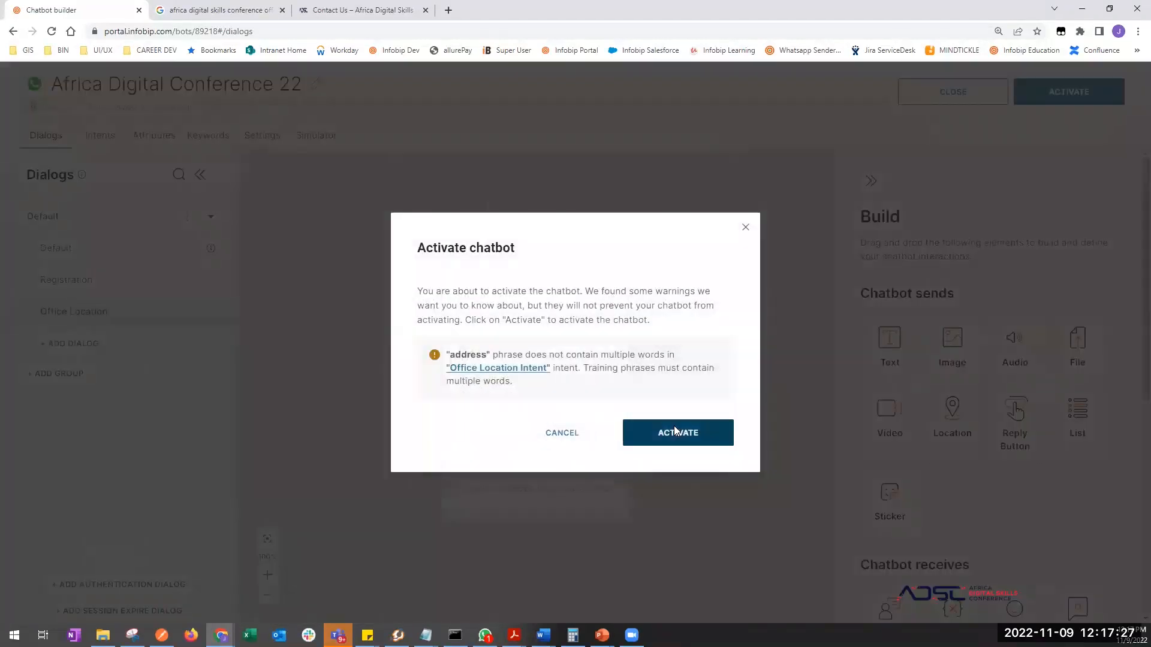
click(673, 429)
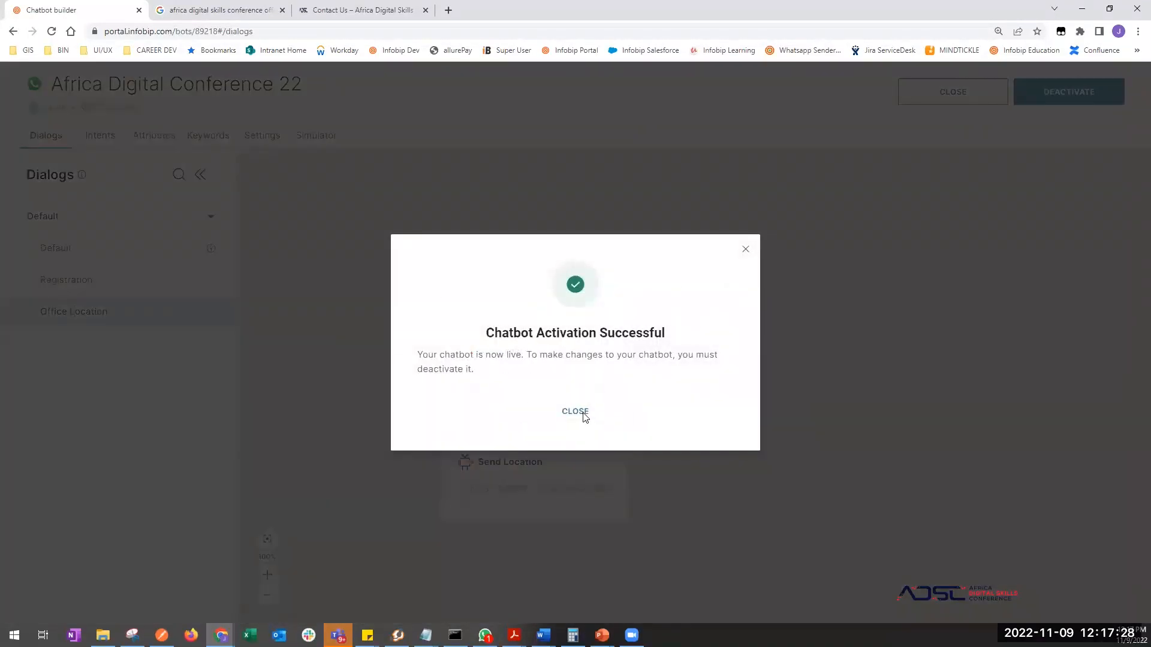
click(584, 417)
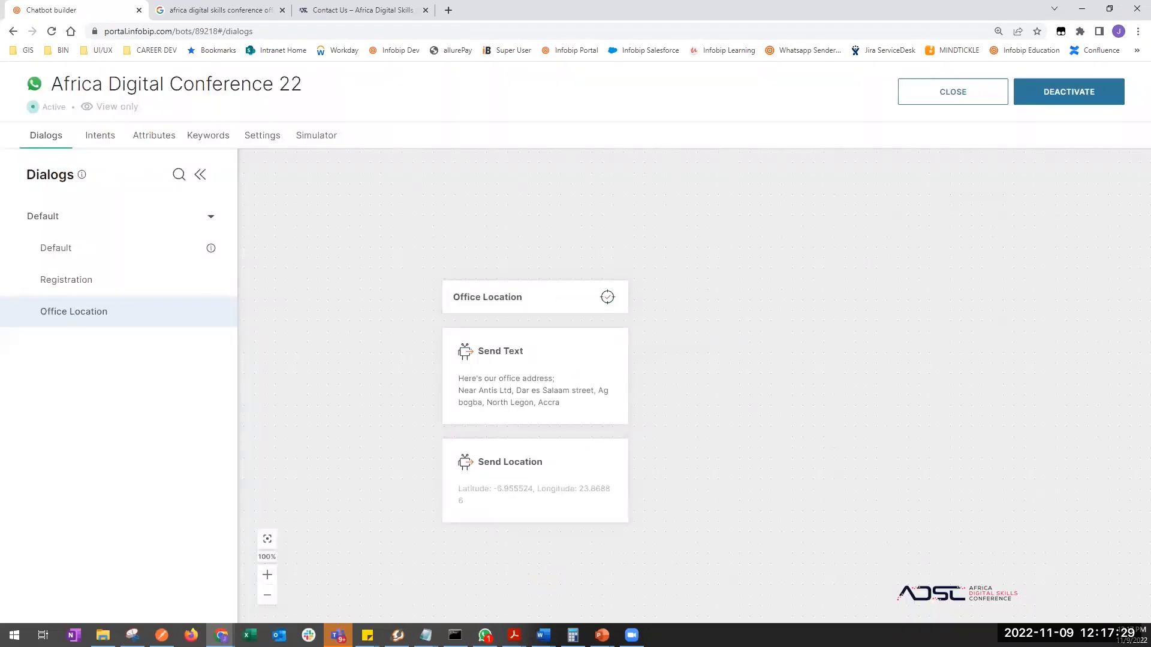
click(485, 635)
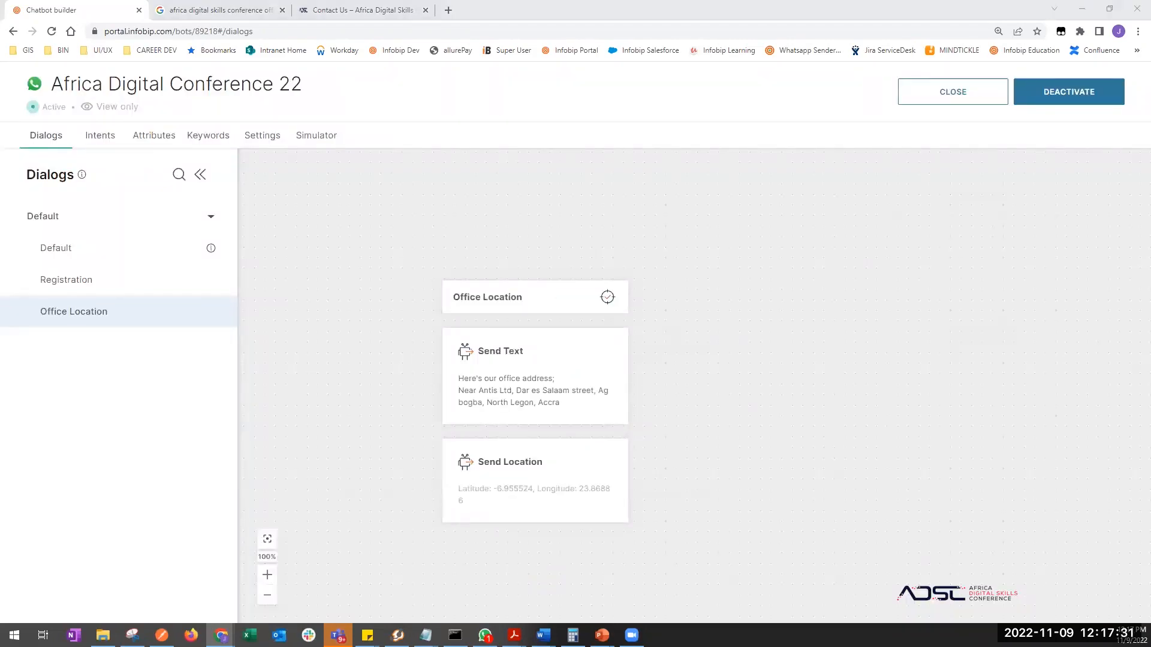
drag(786, 100, 664, 90)
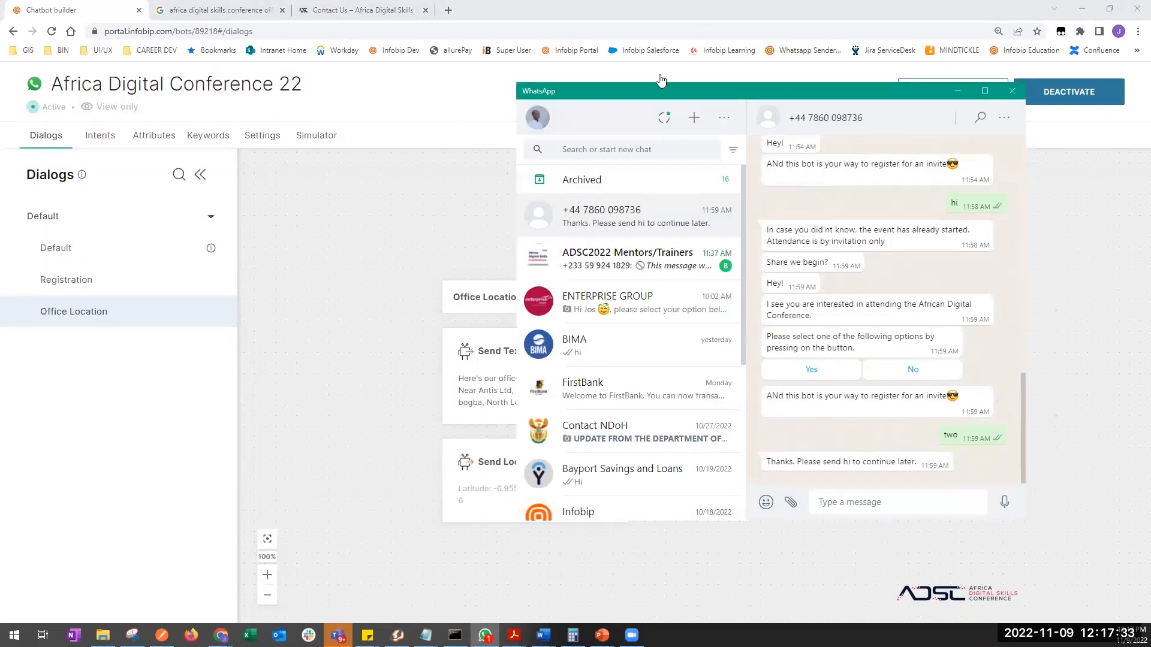
- Check the Attributes list, then view the Office Location Intent's training phrases
click(151, 139)
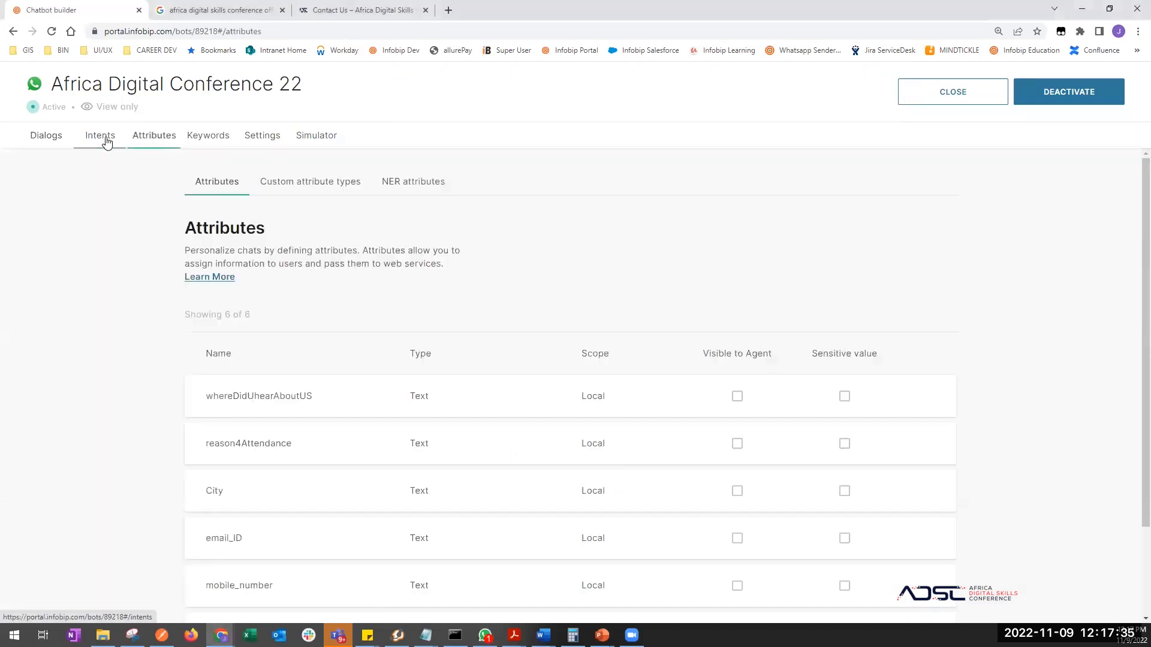
scroll(262, 509, down, 2)
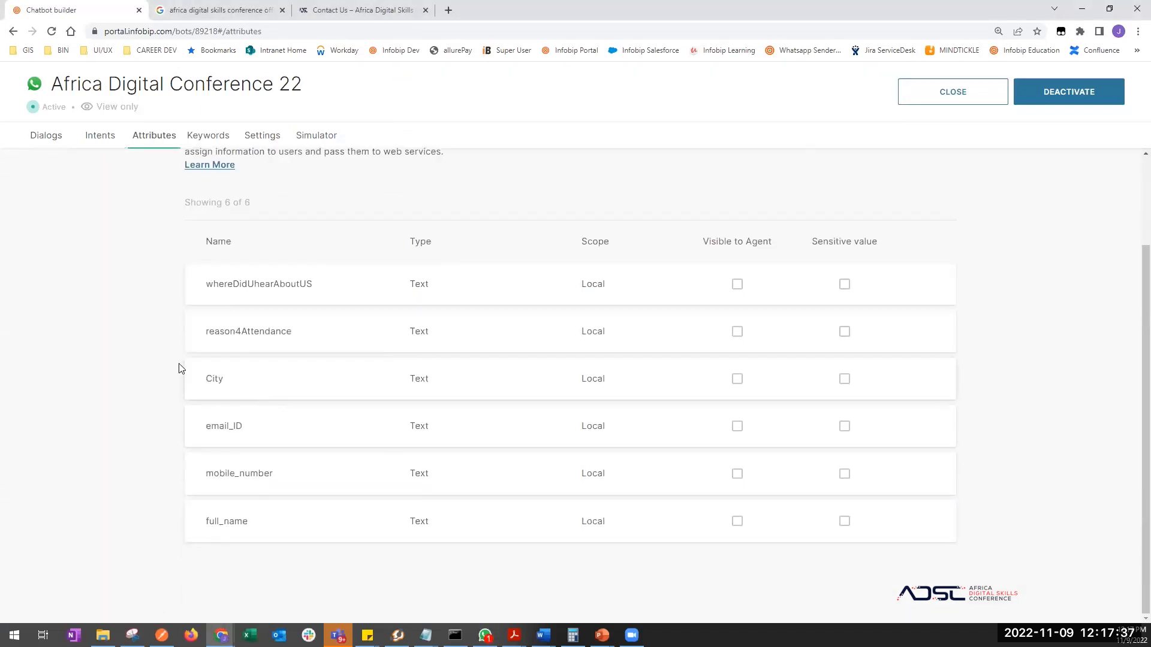
click(111, 146)
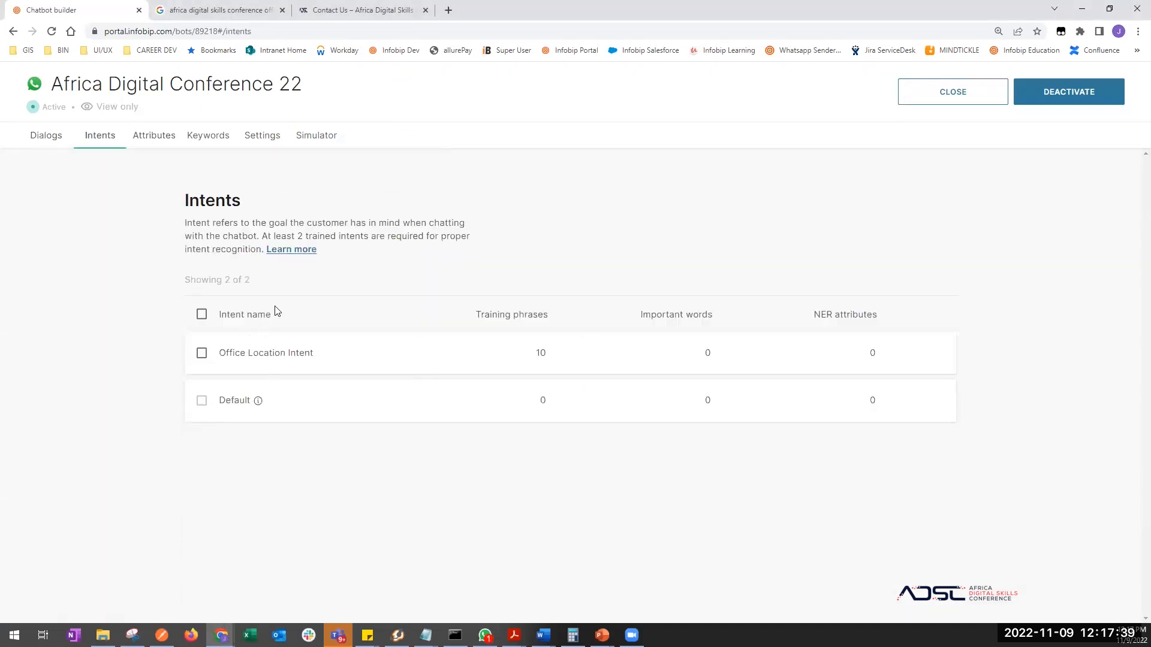
click(271, 352)
scroll(271, 432, down, 4)
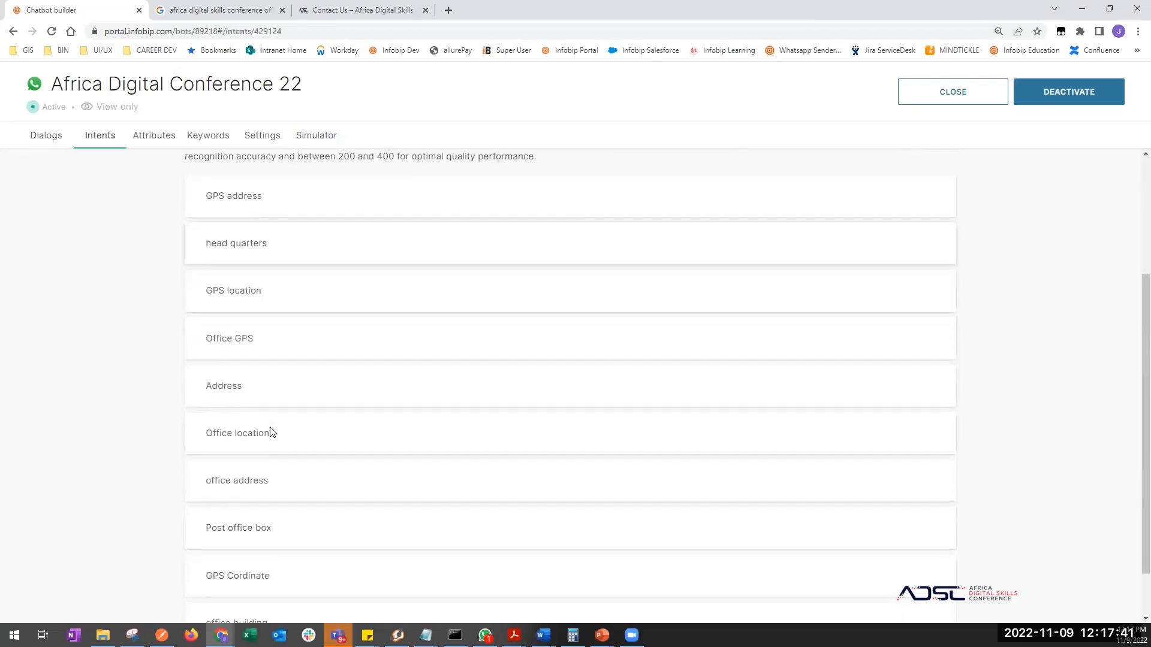
key(alt+Tab)
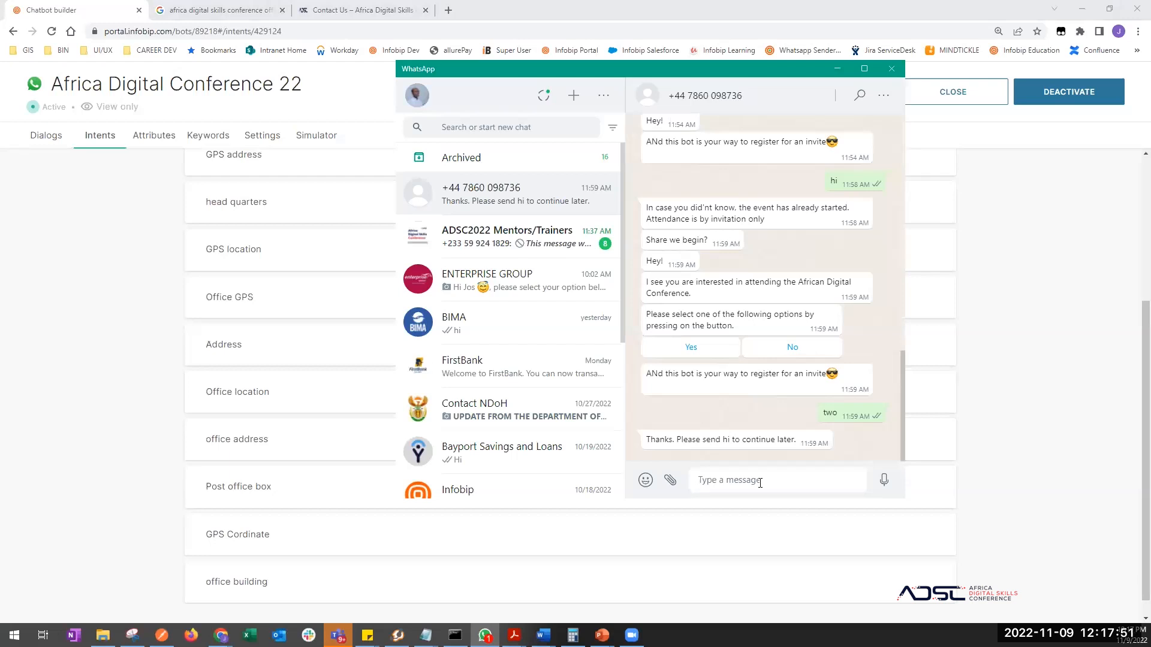
- Send the bot a WhatsApp message asking for the conference's office address
text(hel)
text(ce team. Pls do)
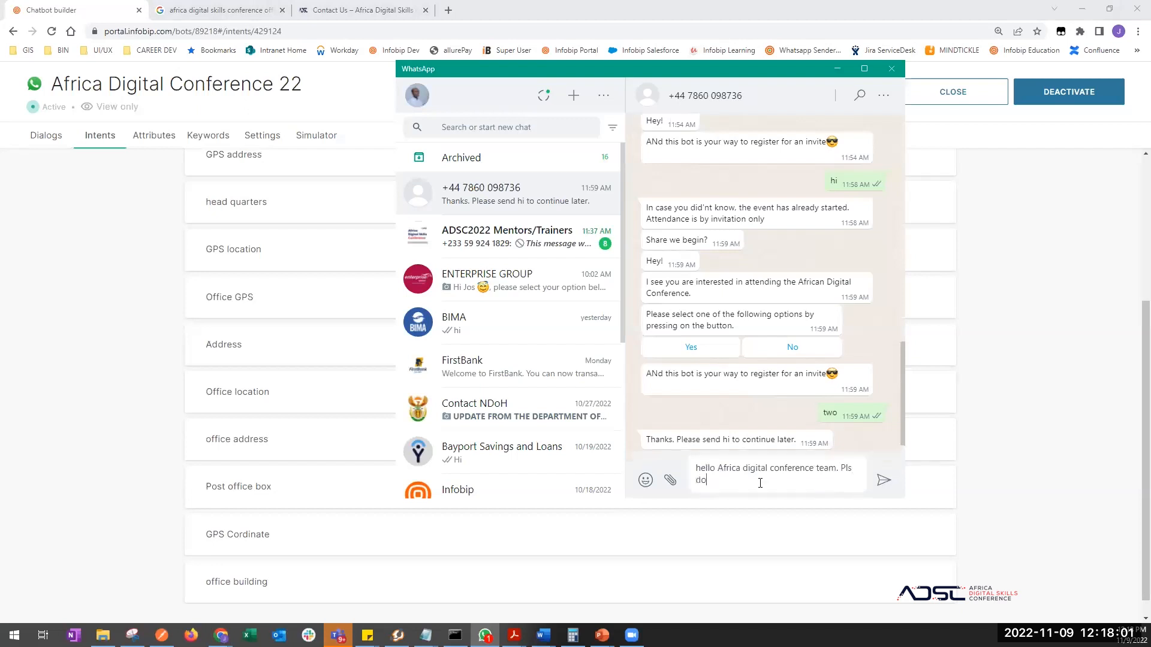
key(BackSpace)
key(BackSpace)
text(ith m)
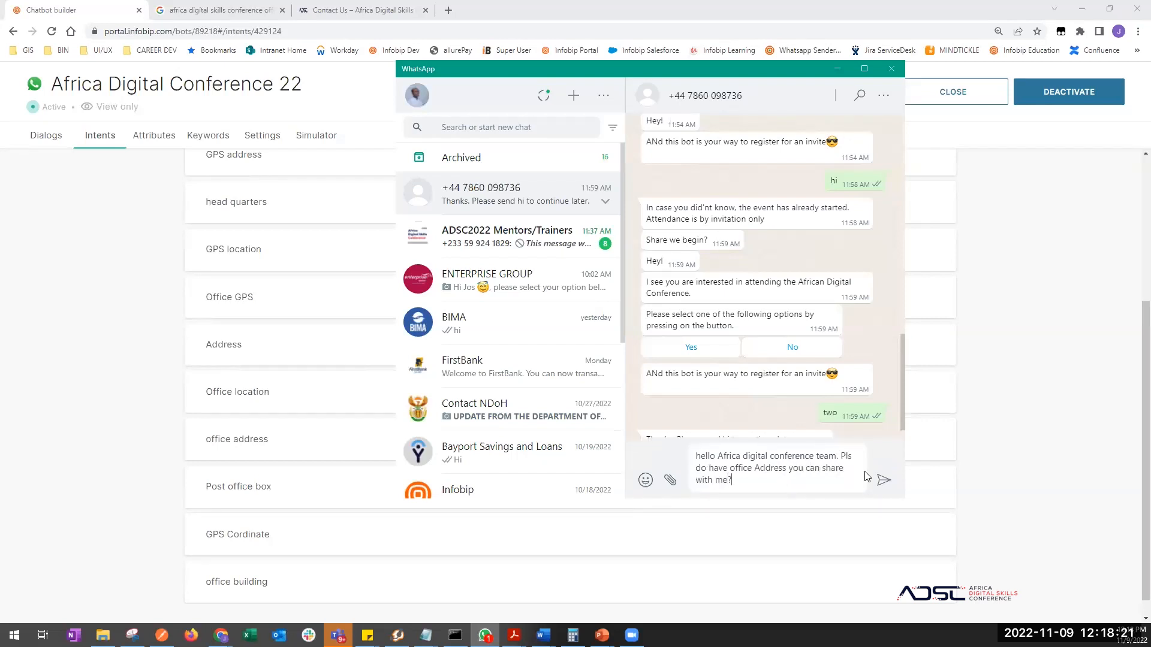
text(e?)
click(883, 480)
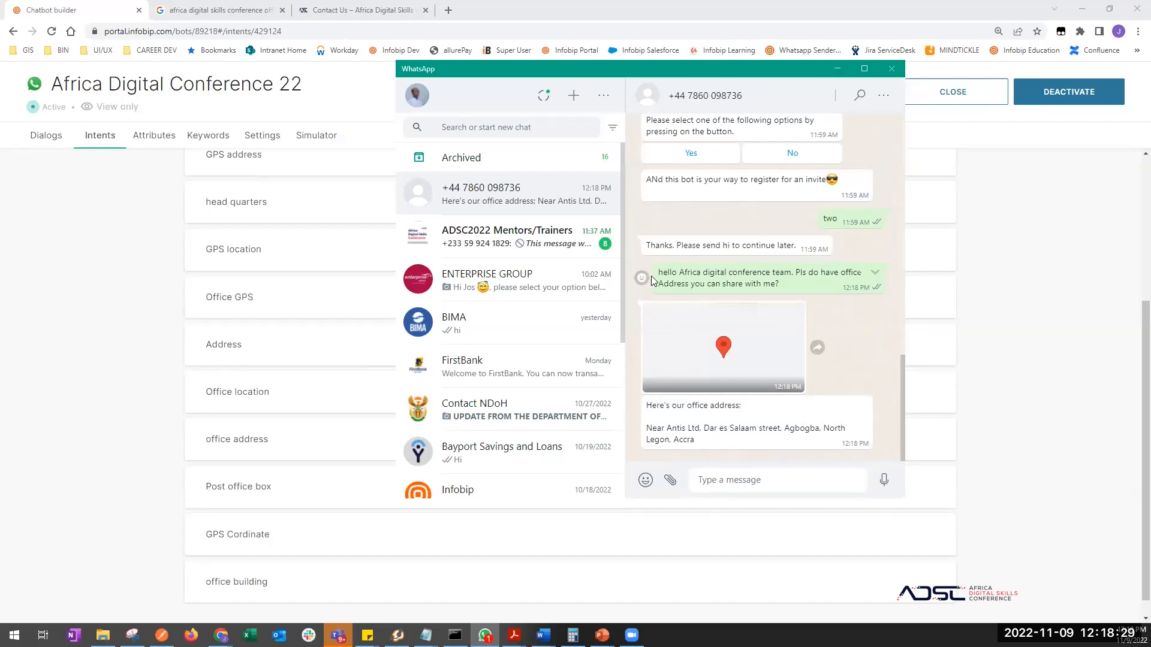
- Highlight 'office Address' in the sent question, then return to the chatbot builder
drag(658, 274, 855, 282)
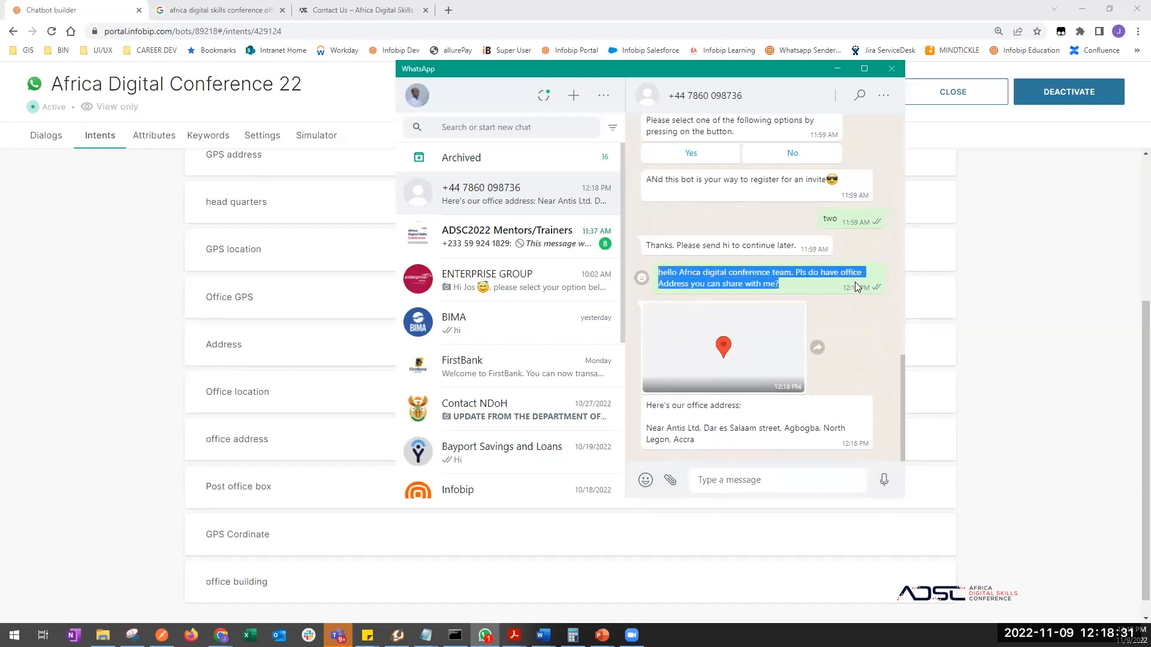
click(809, 287)
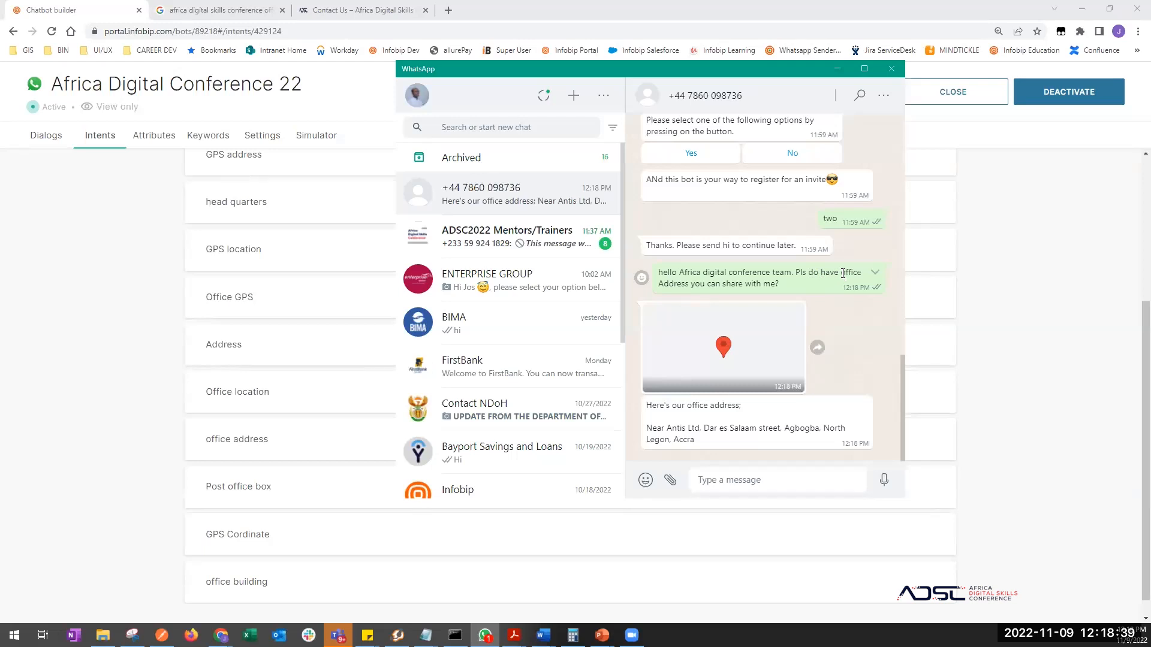
drag(670, 294, 686, 283)
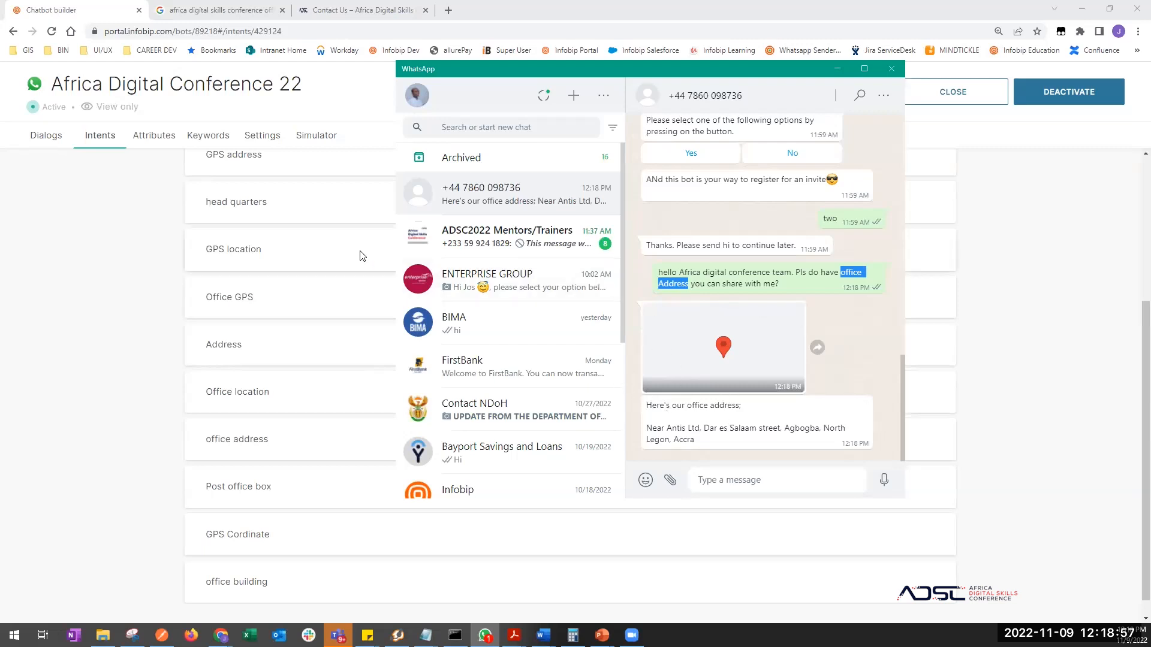
click(150, 183)
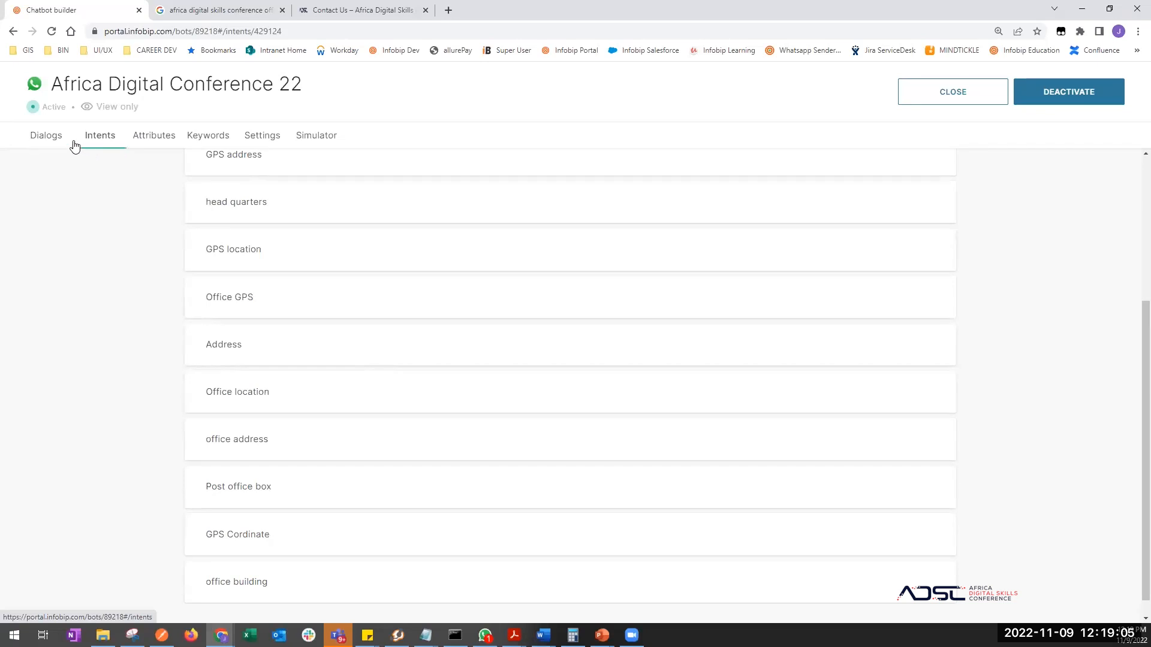
- Review the Office Location Intent phrases, then show the dialog's Send Text and Send Location blocks
scroll(199, 248, up, 2)
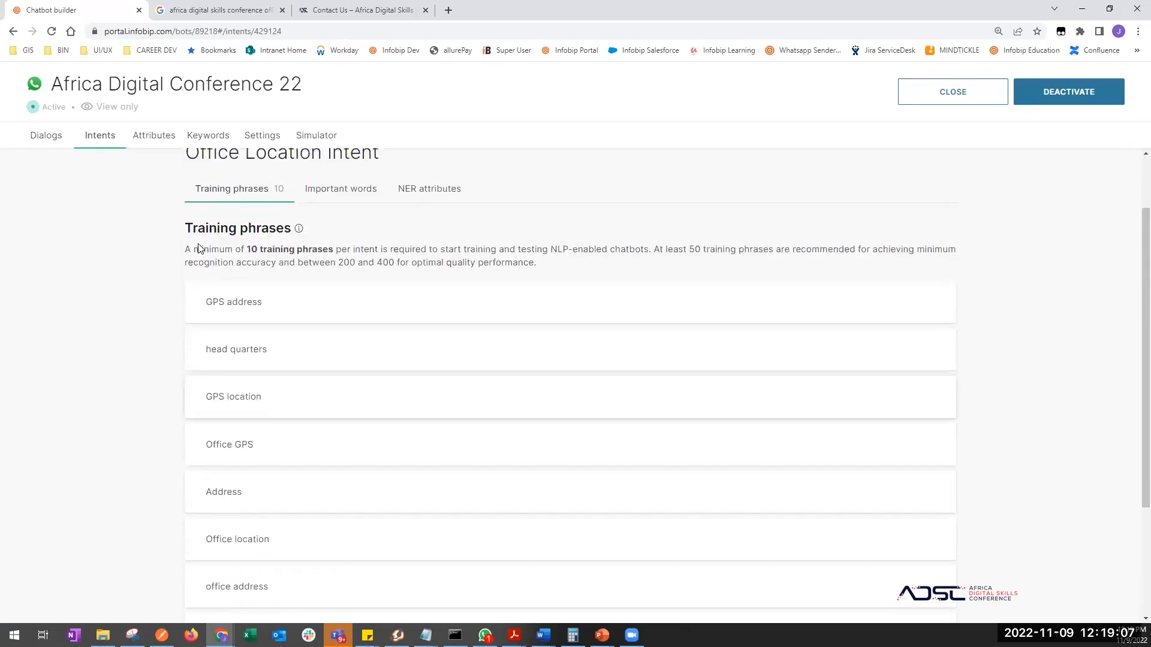
scroll(200, 248, up, 1)
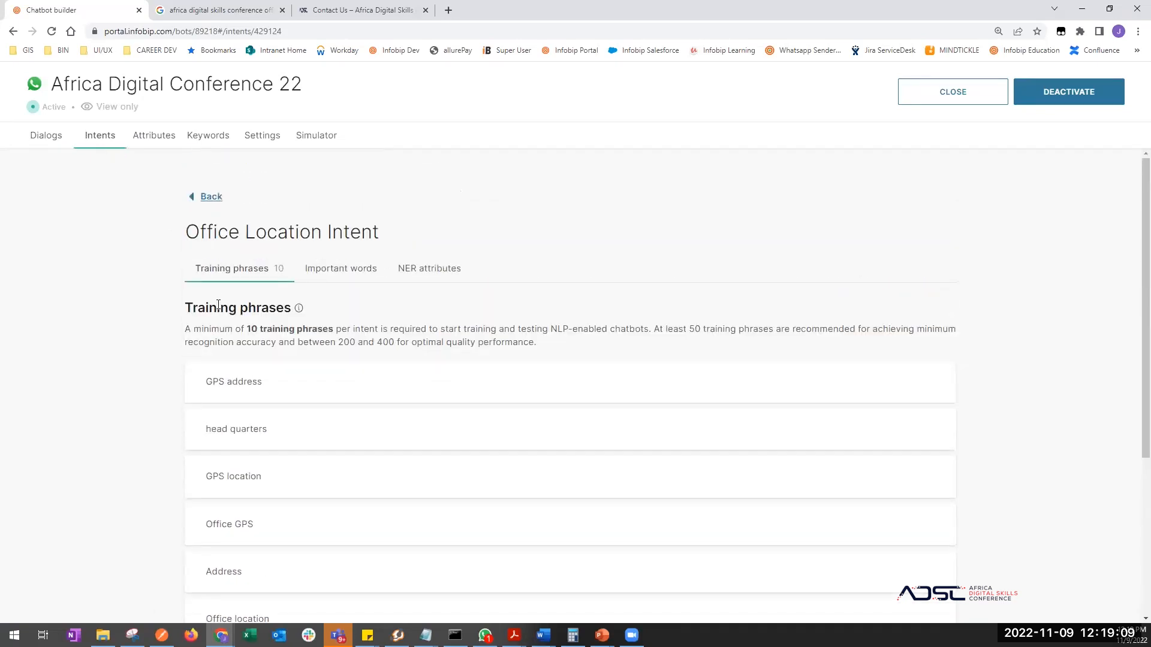
scroll(218, 306, down, 2)
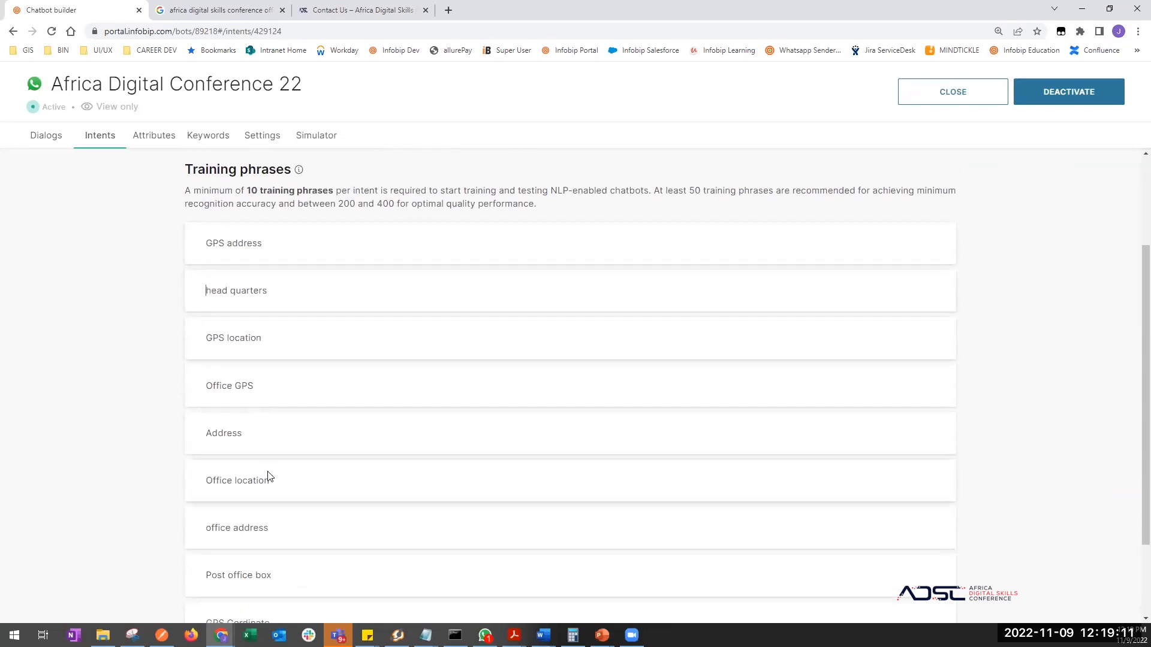
scroll(268, 477, down, 1)
scroll(268, 477, up, 3)
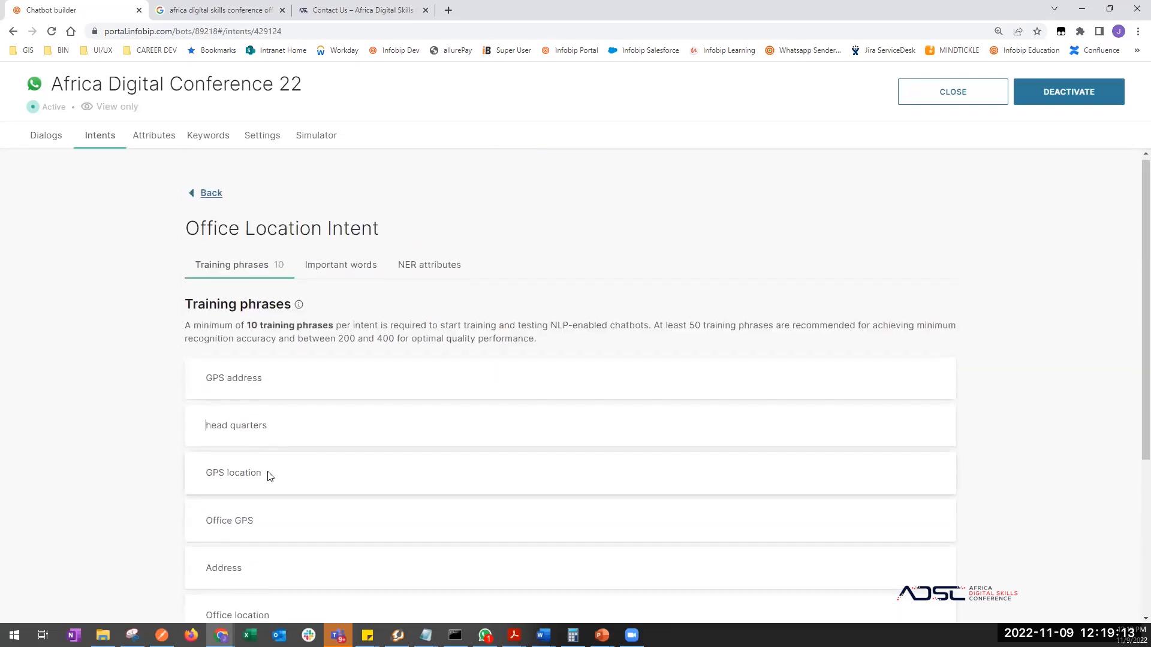
scroll(269, 476, down, 1)
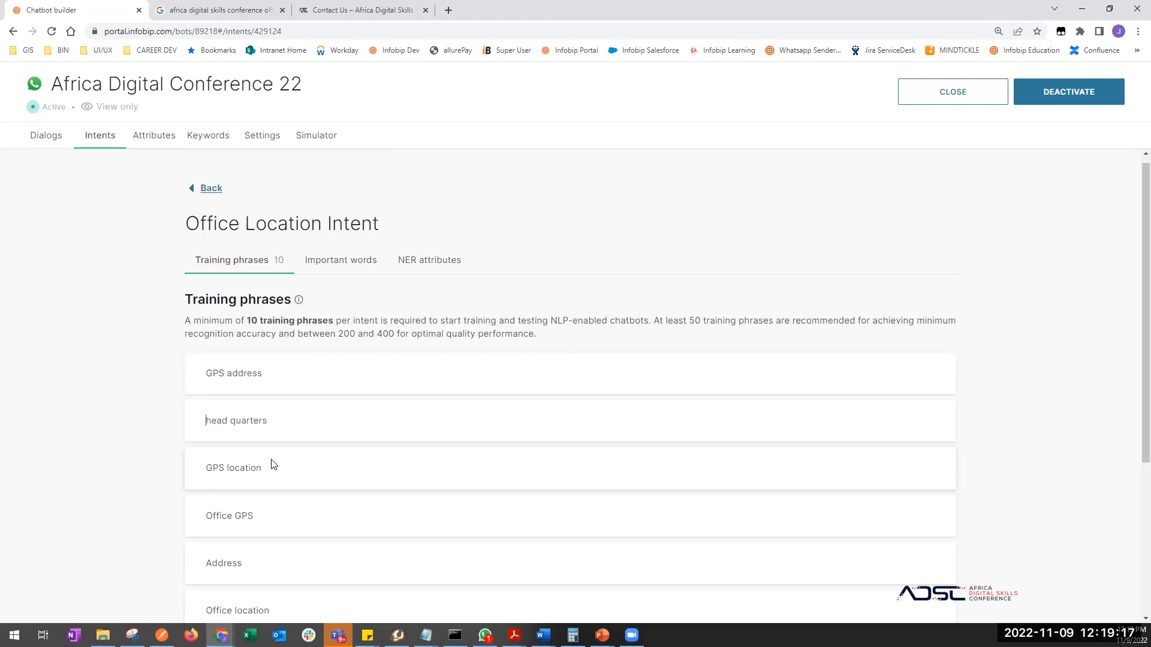
scroll(272, 465, down, 4)
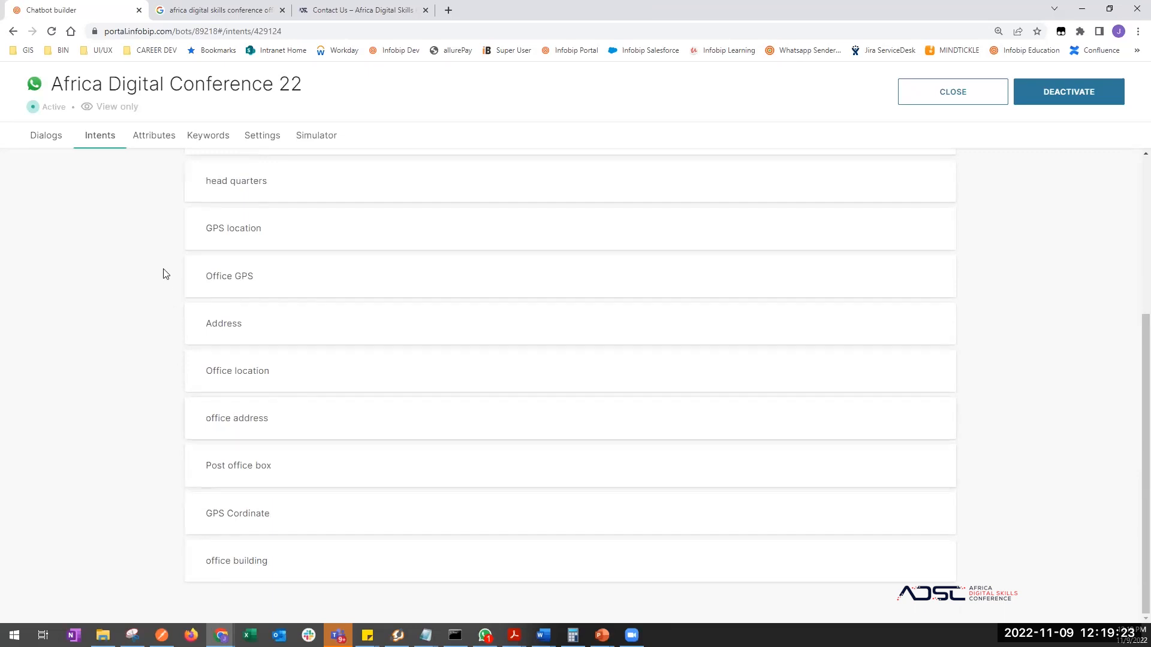
scroll(162, 275, up, 4)
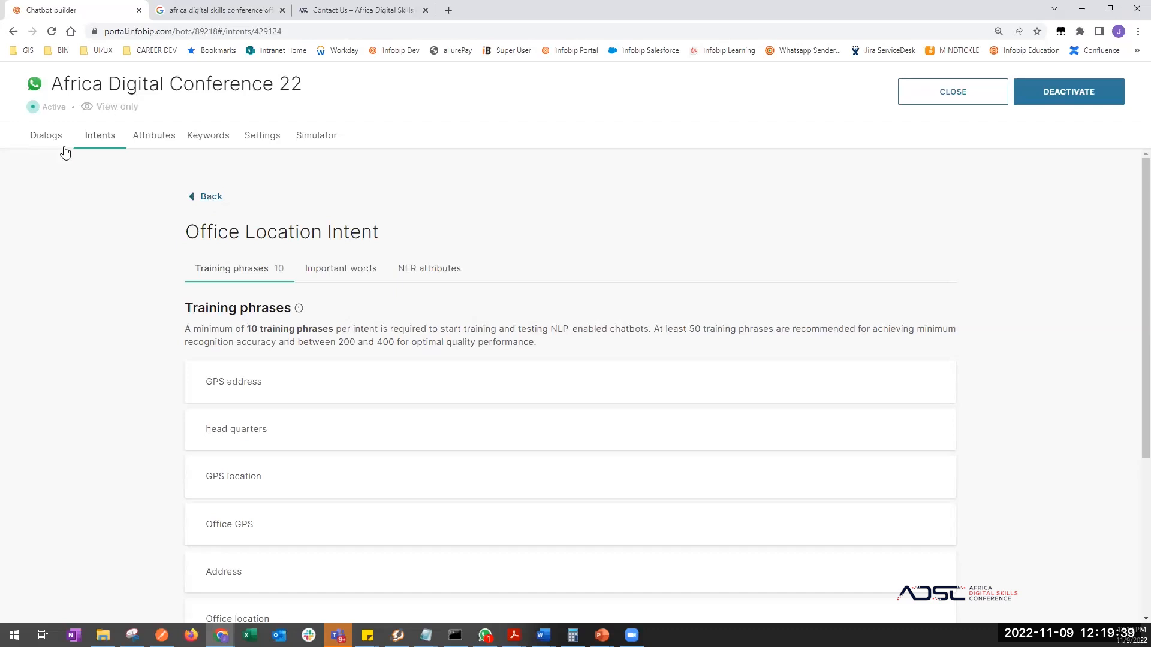
click(41, 145)
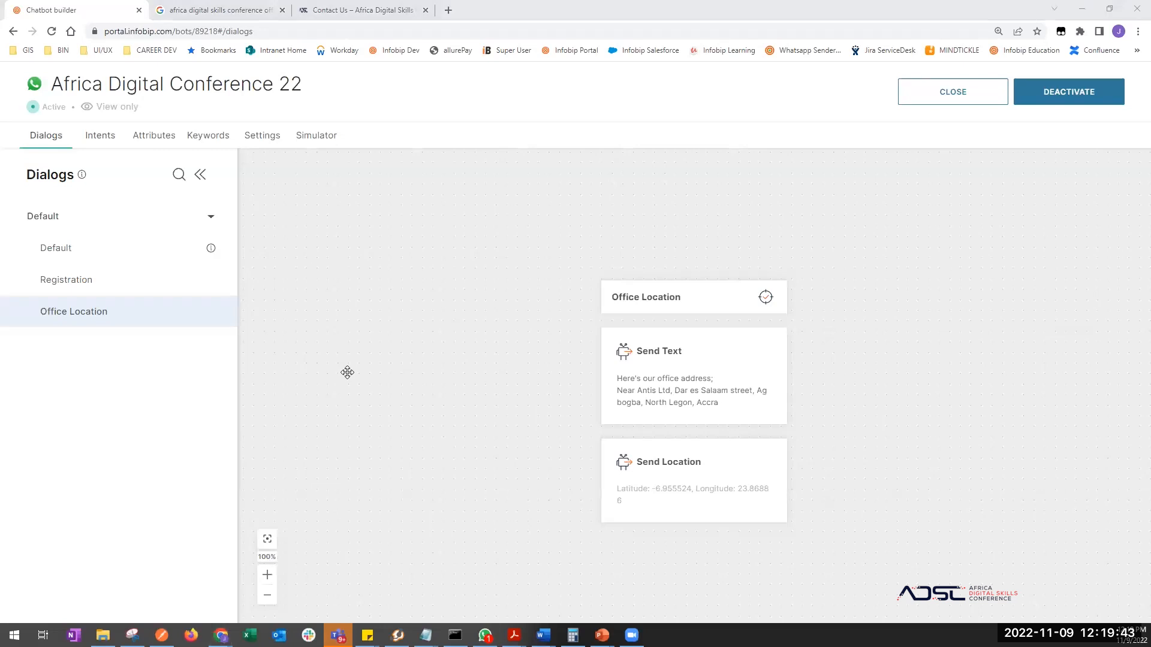
- In WhatsApp, greet the bot with 'Hello', then ask 'Where is your office location'
click(485, 635)
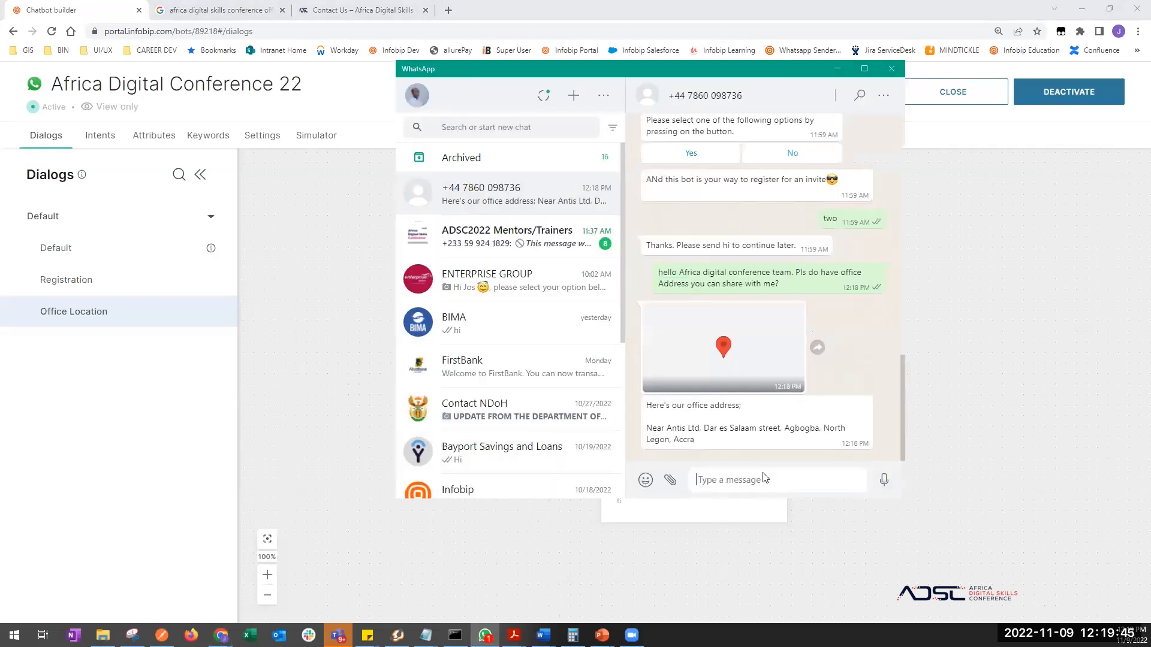
text(Hello)
key(Return)
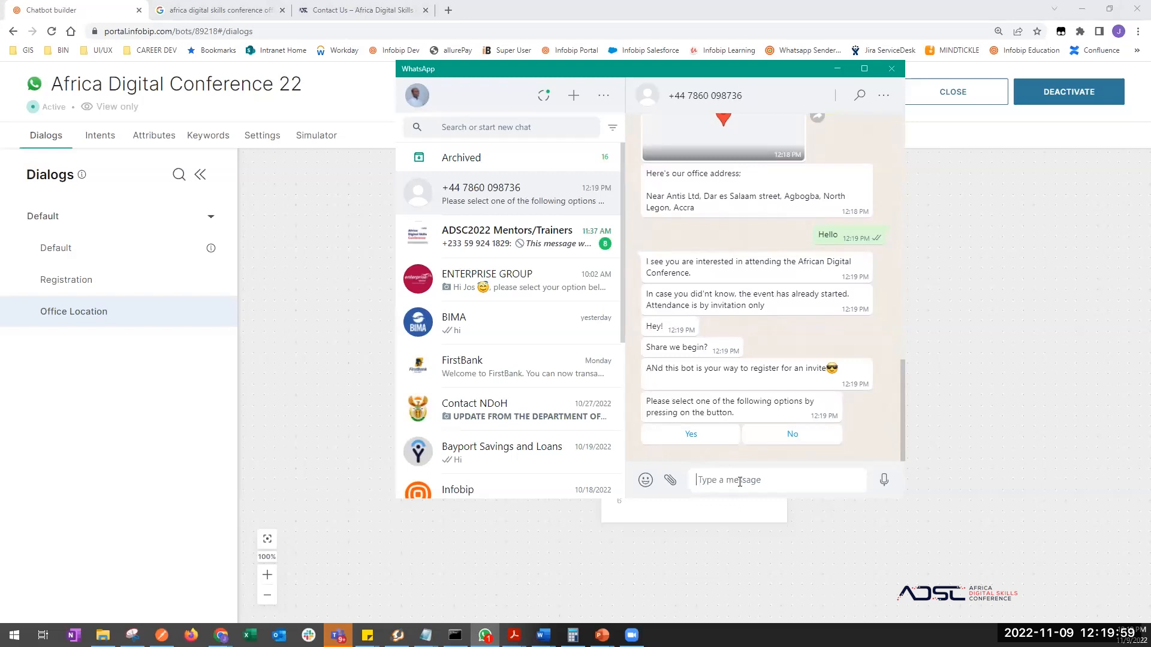
text(Where is your office location)
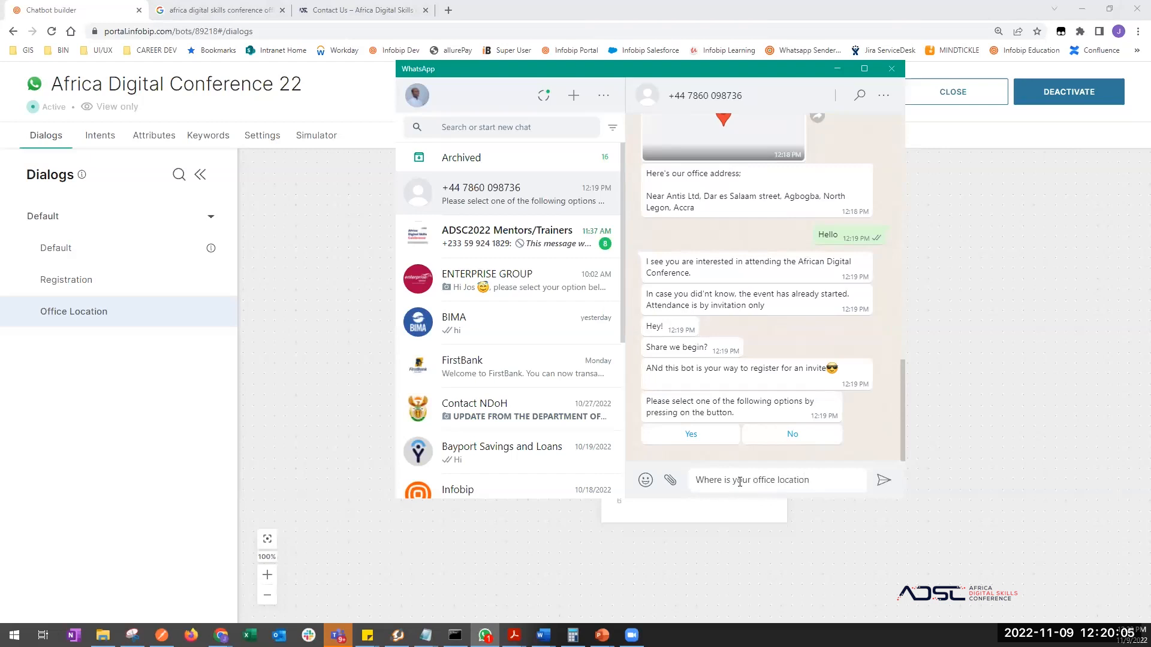
key(Return)
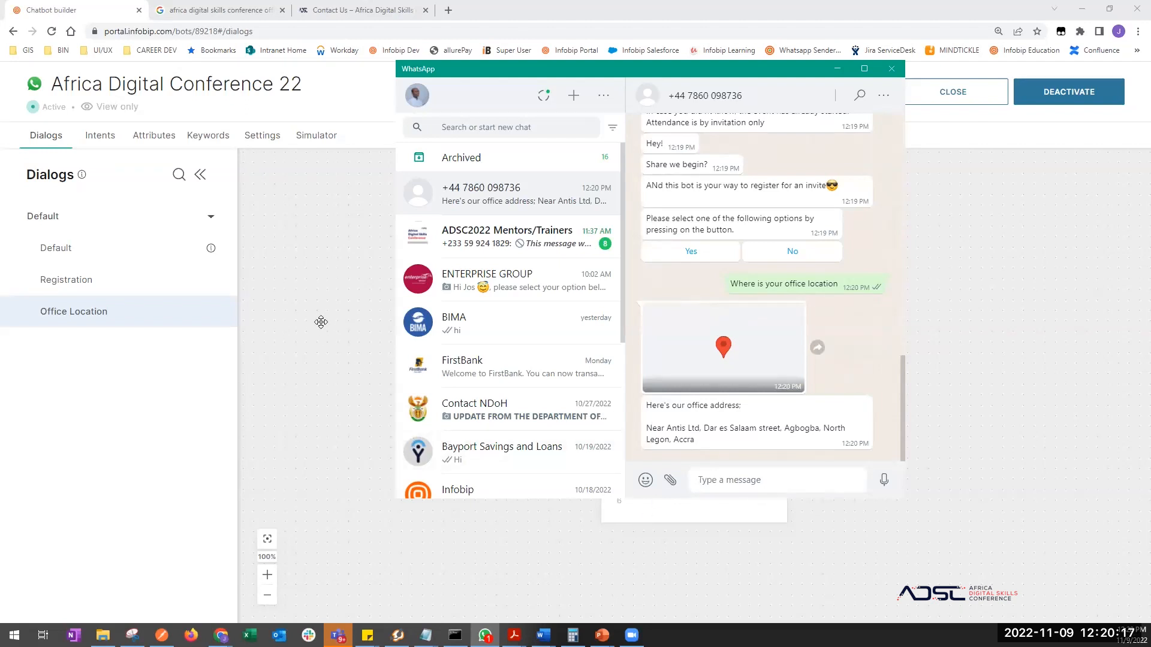
click(321, 322)
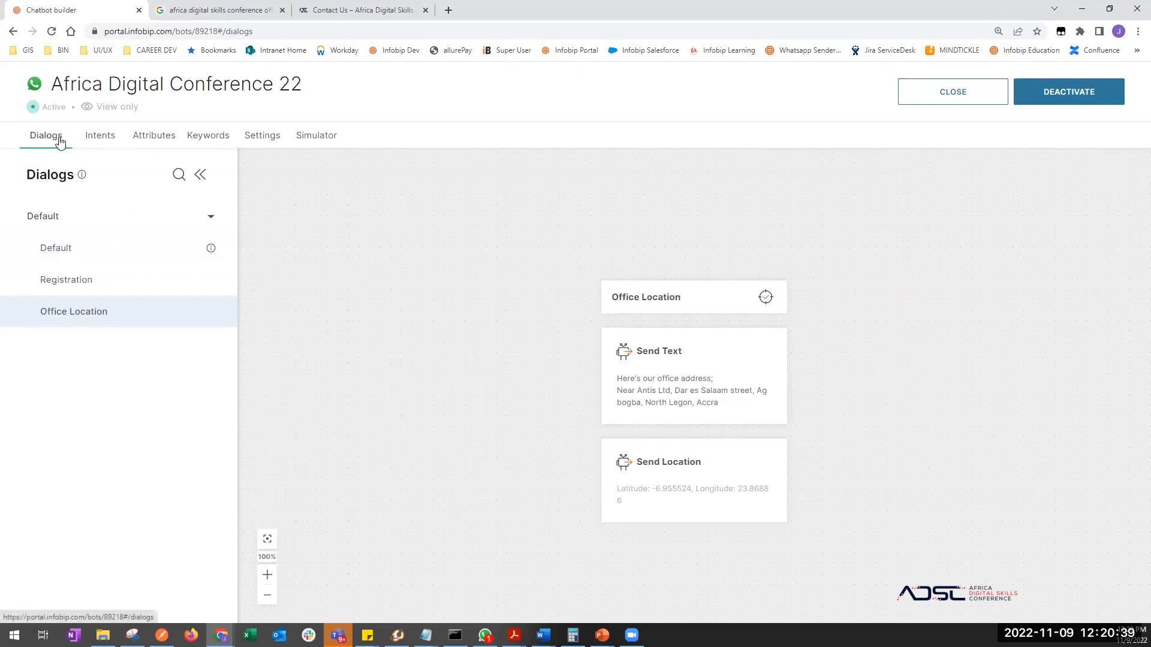
- Deactivate the Africa Digital Conference 22 bot and add a new dialog named 'Main Menu'
click(1068, 97)
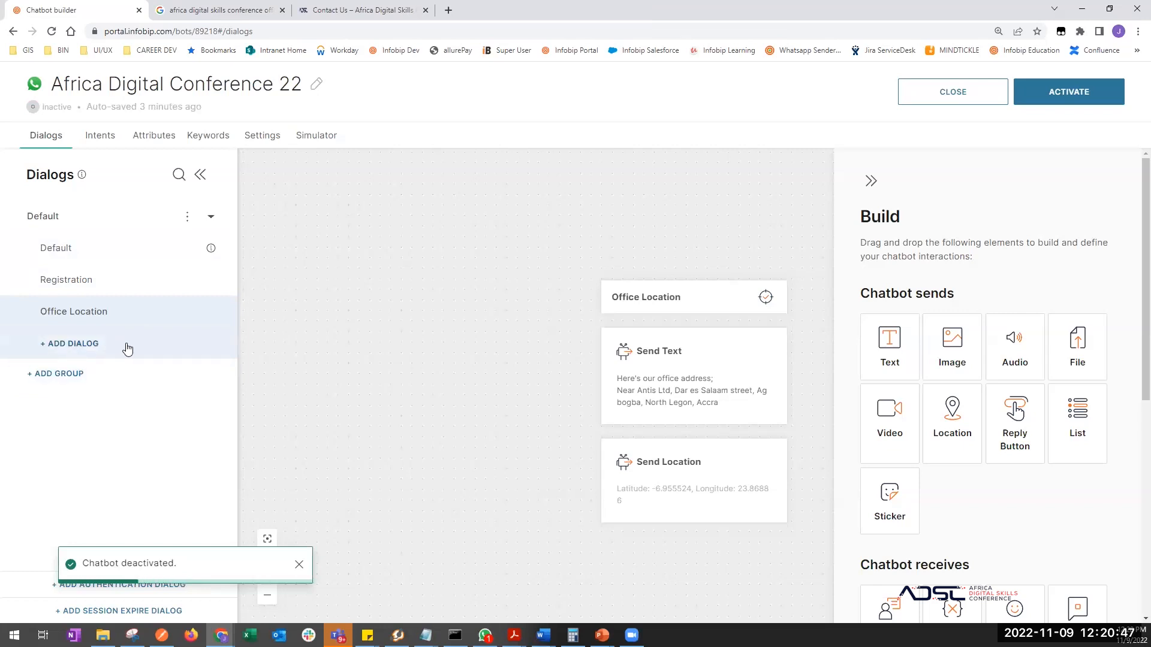
click(183, 351)
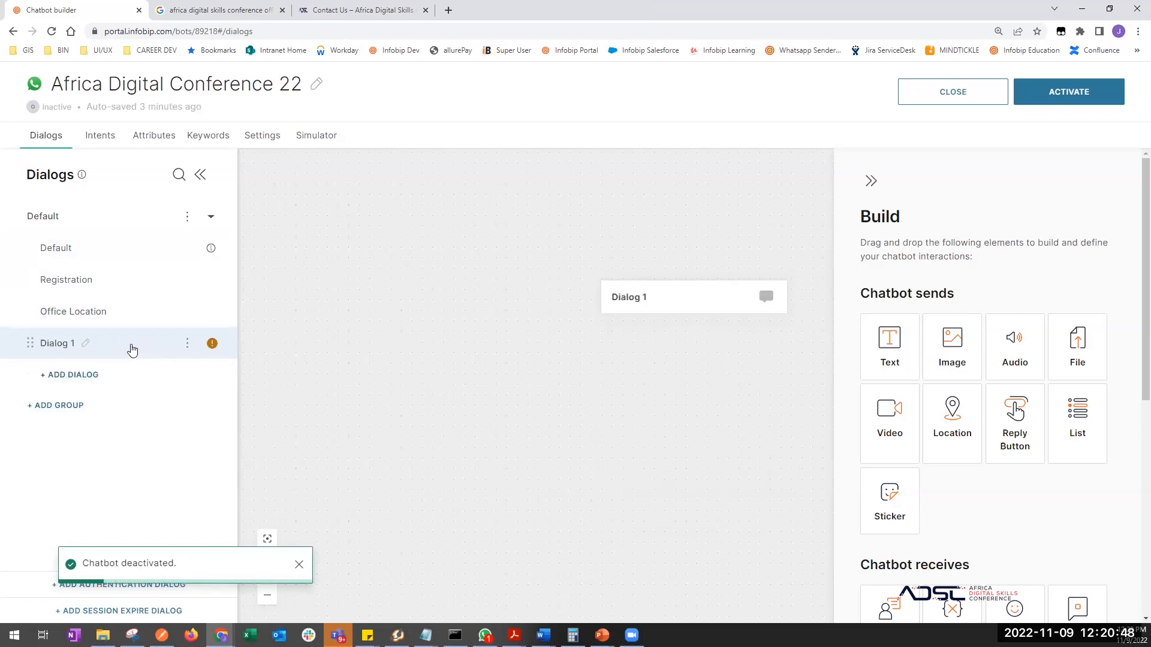
click(86, 342)
drag(86, 342, 30, 327)
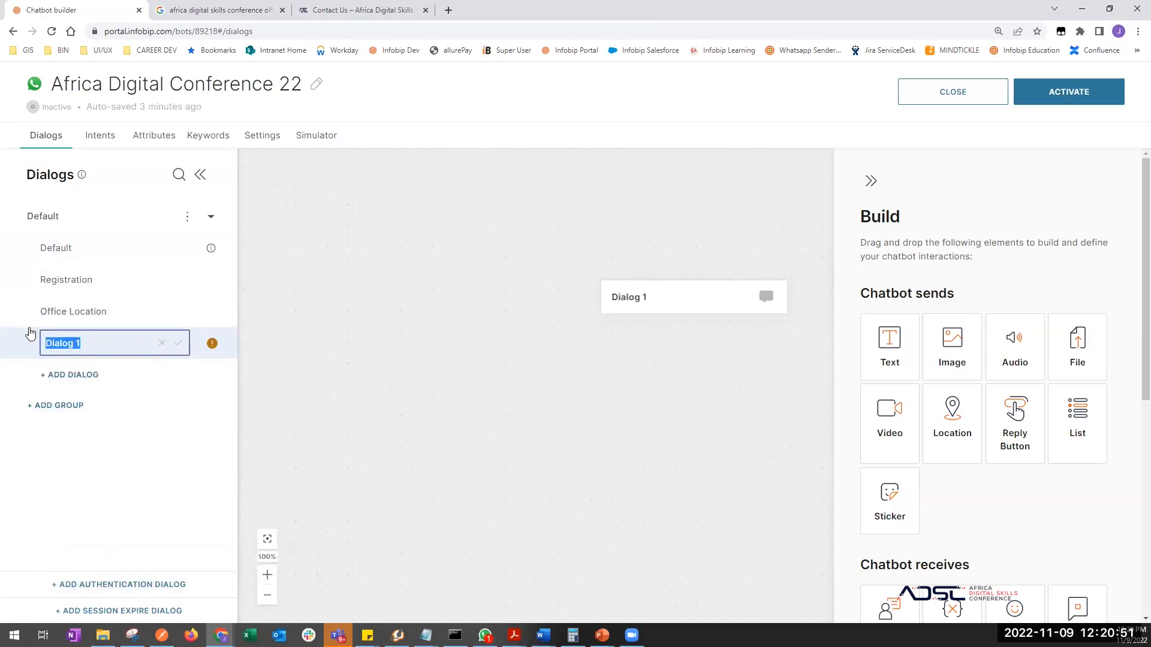
text(Main Menu)
key(Return)
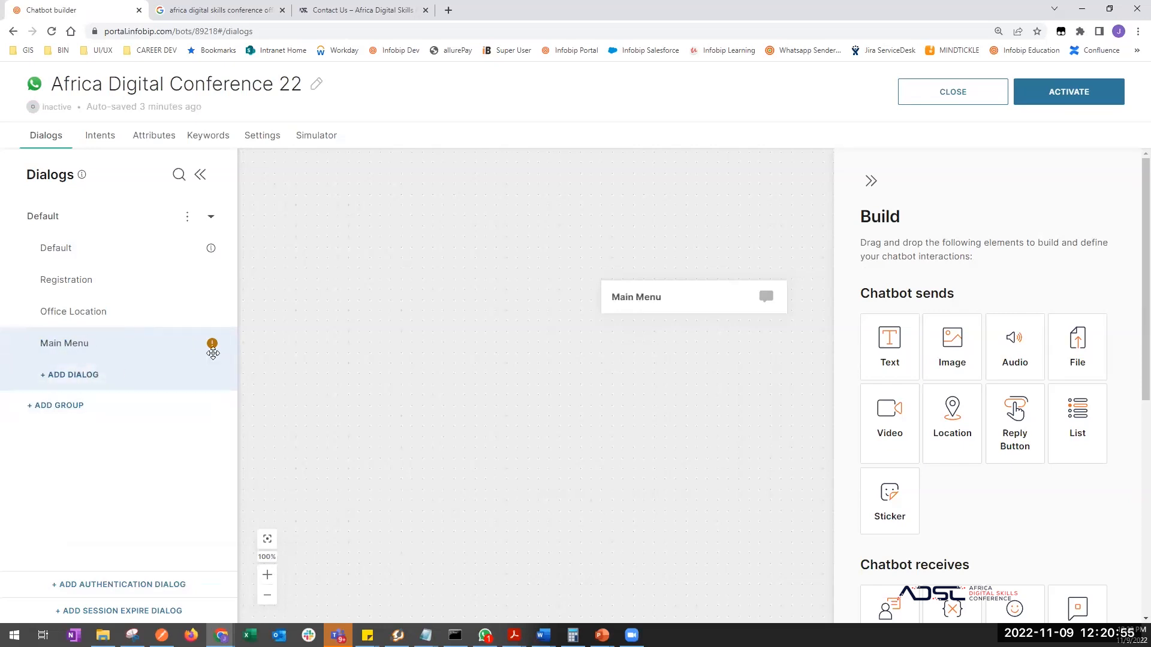
- Add a spare Dialog 1, then delete it
click(190, 374)
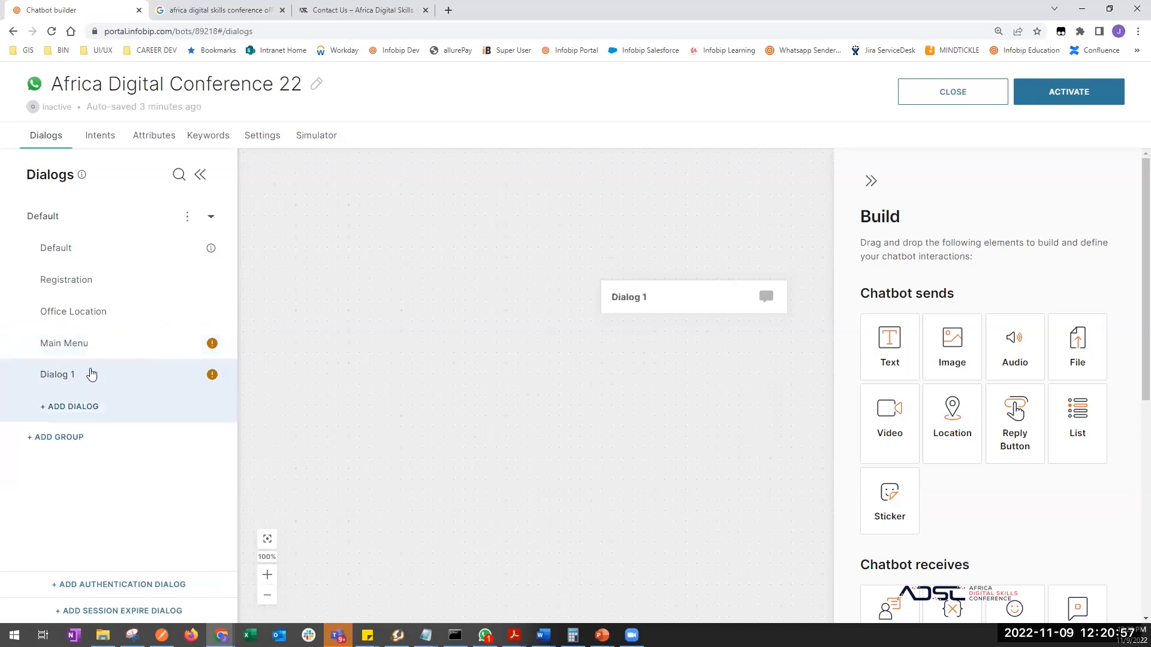
click(187, 374)
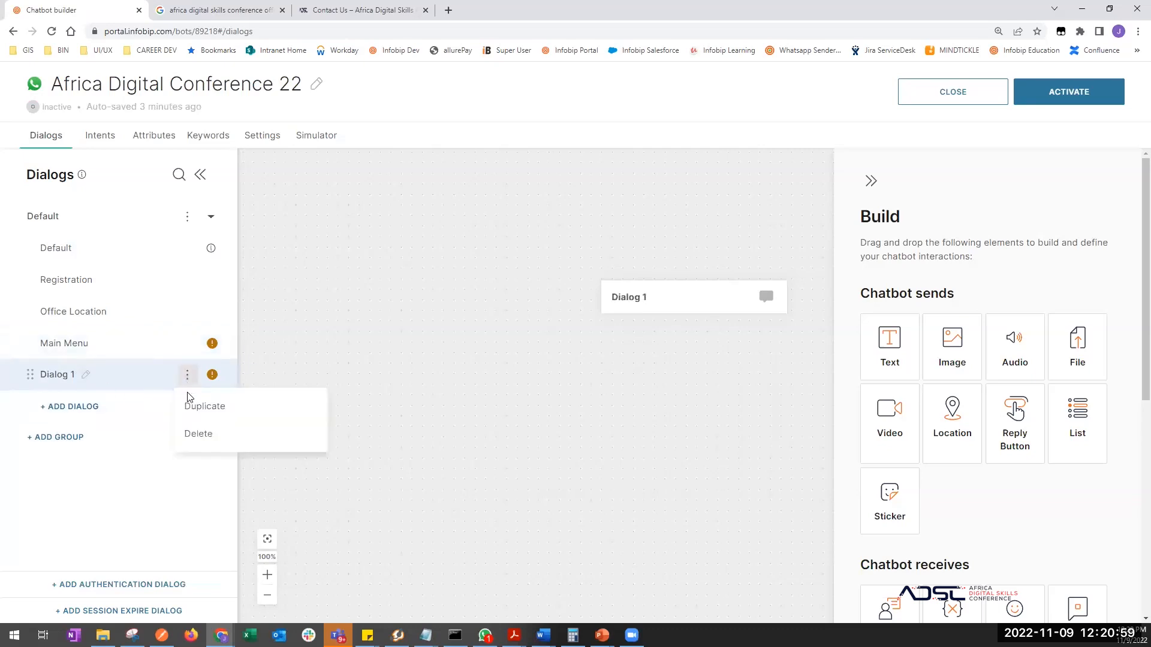
click(198, 434)
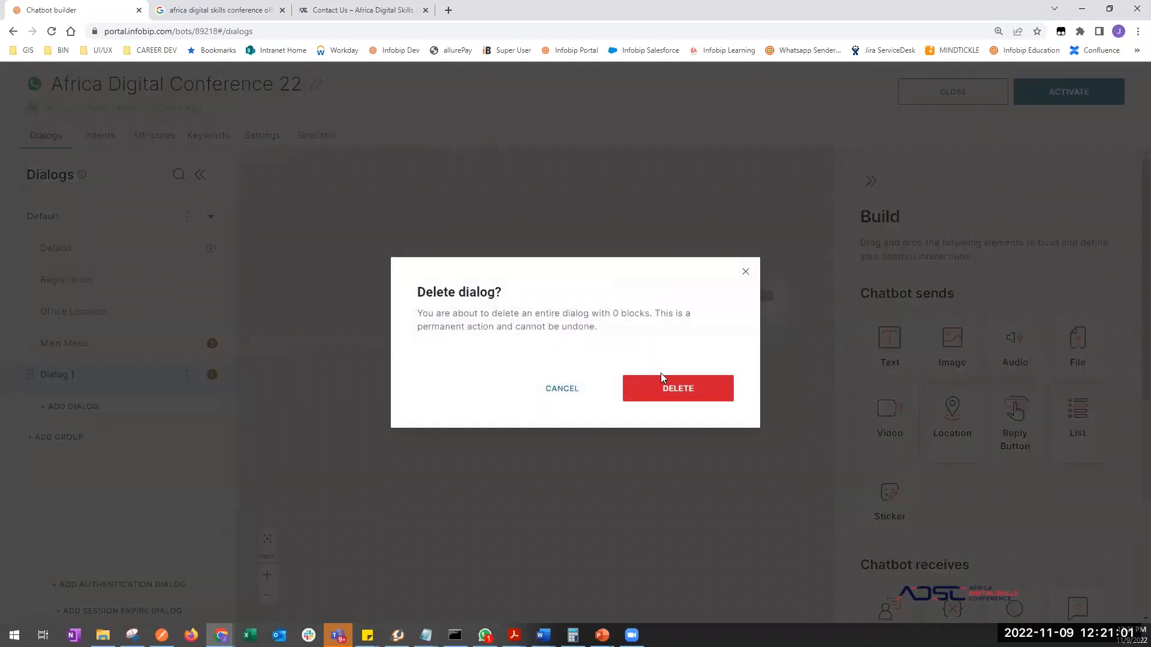
click(661, 373)
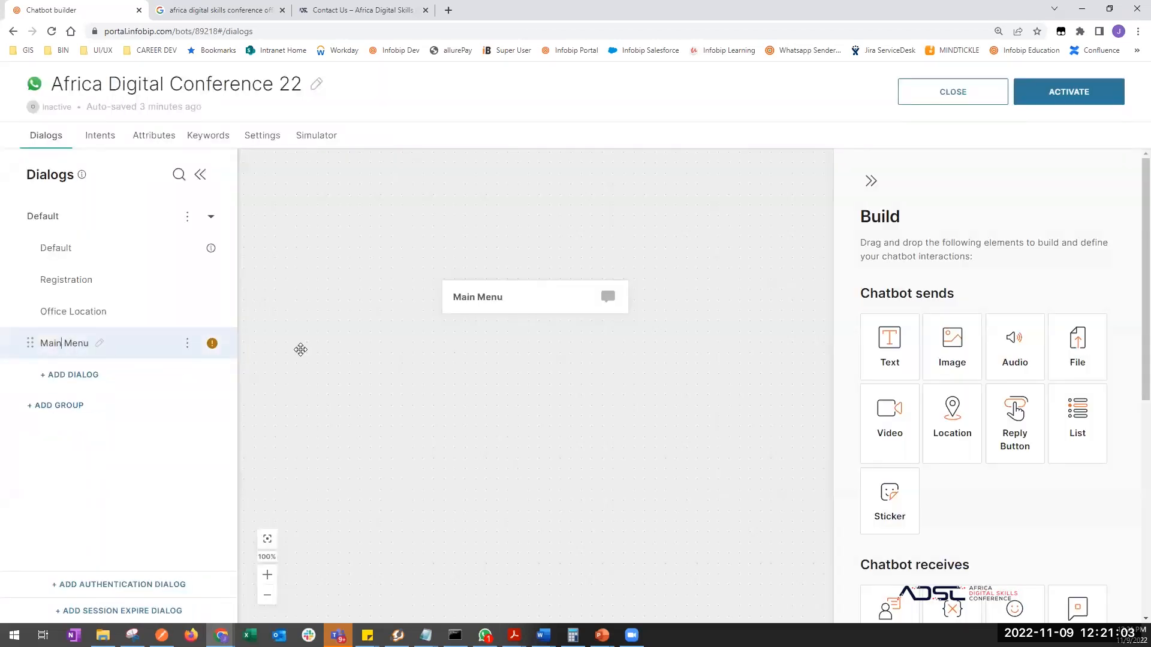
scroll(605, 392, down, 1)
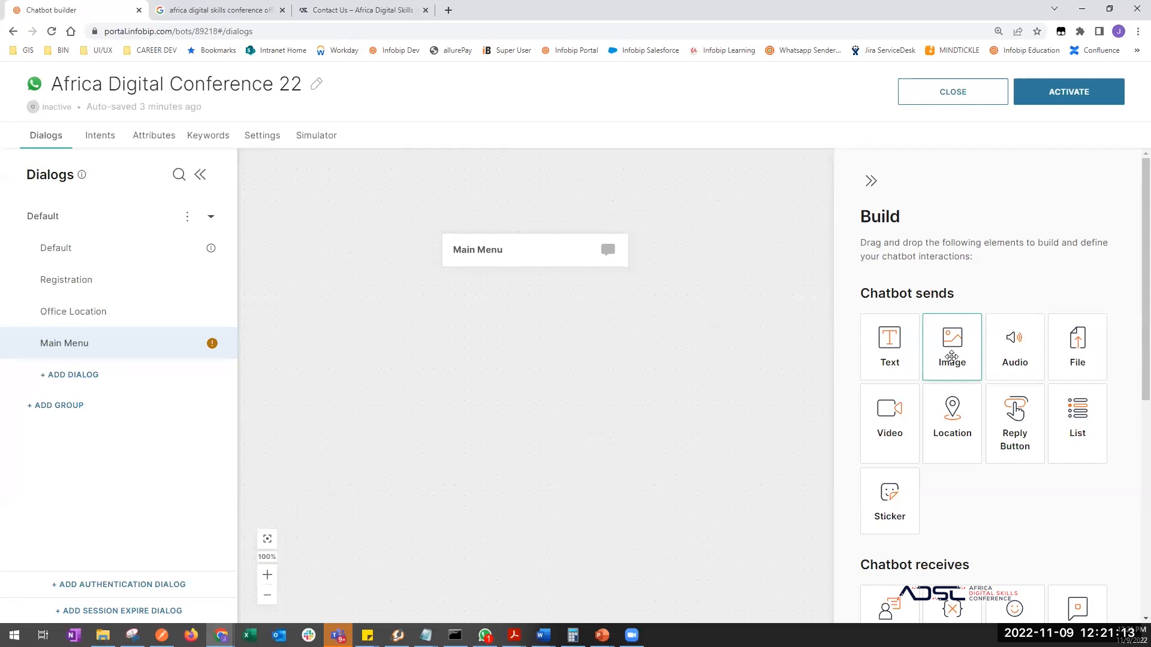
- Put an empty Send Image block under Main Menu, then show Google Images results for the conference
drag(953, 354, 533, 276)
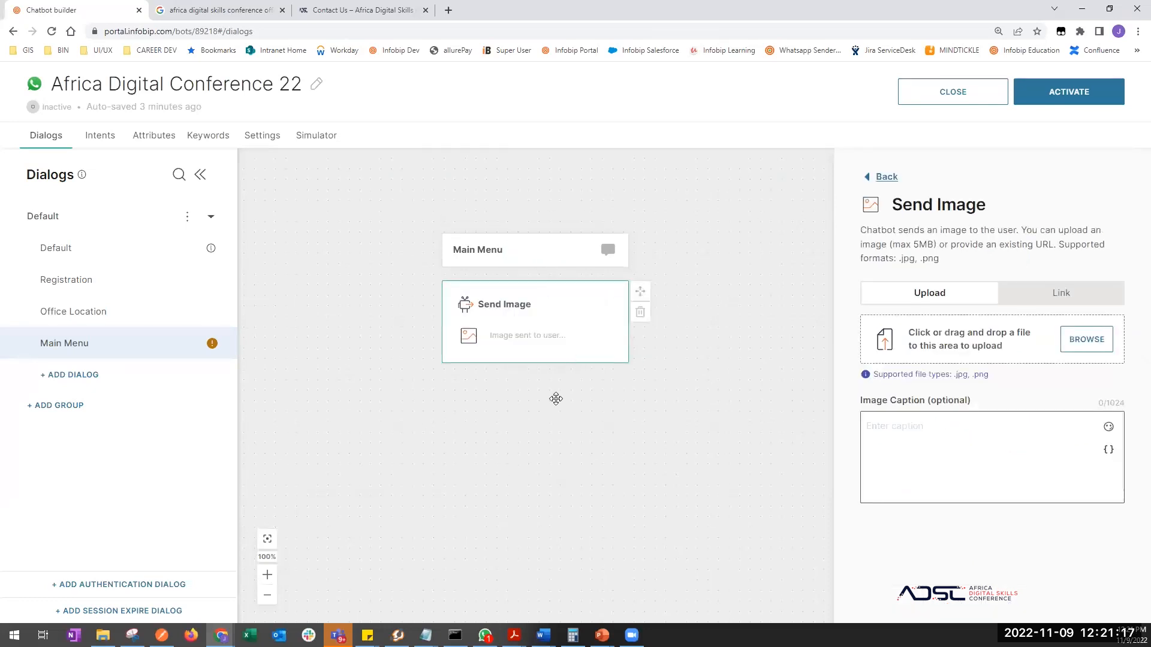
click(542, 433)
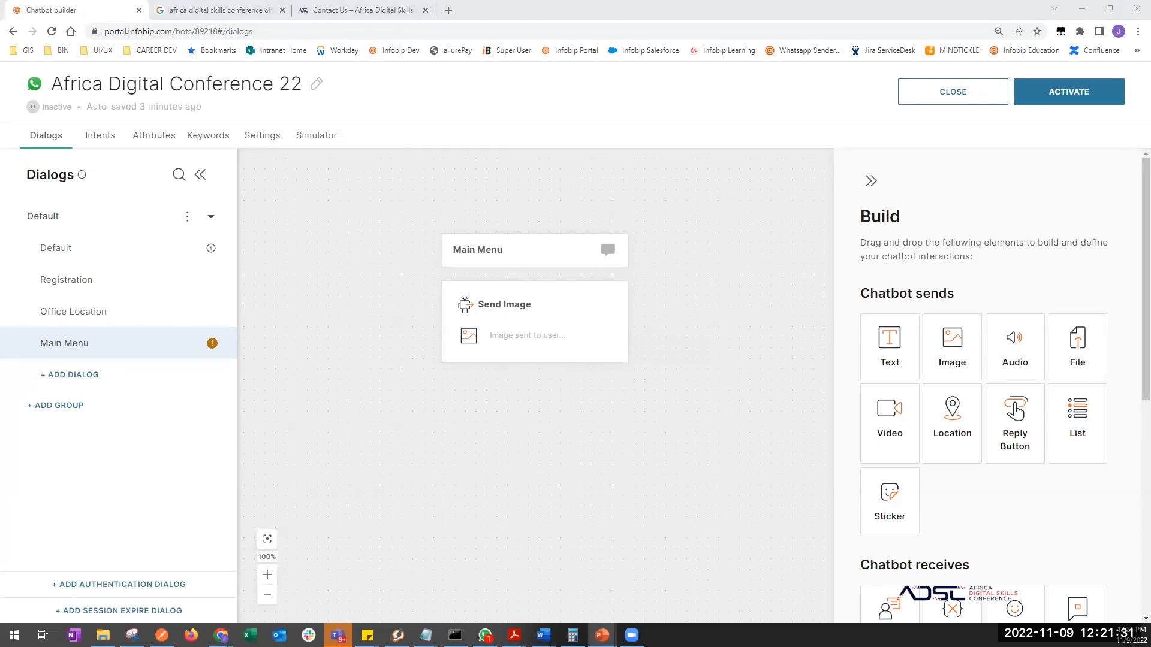
key(alt+Tab)
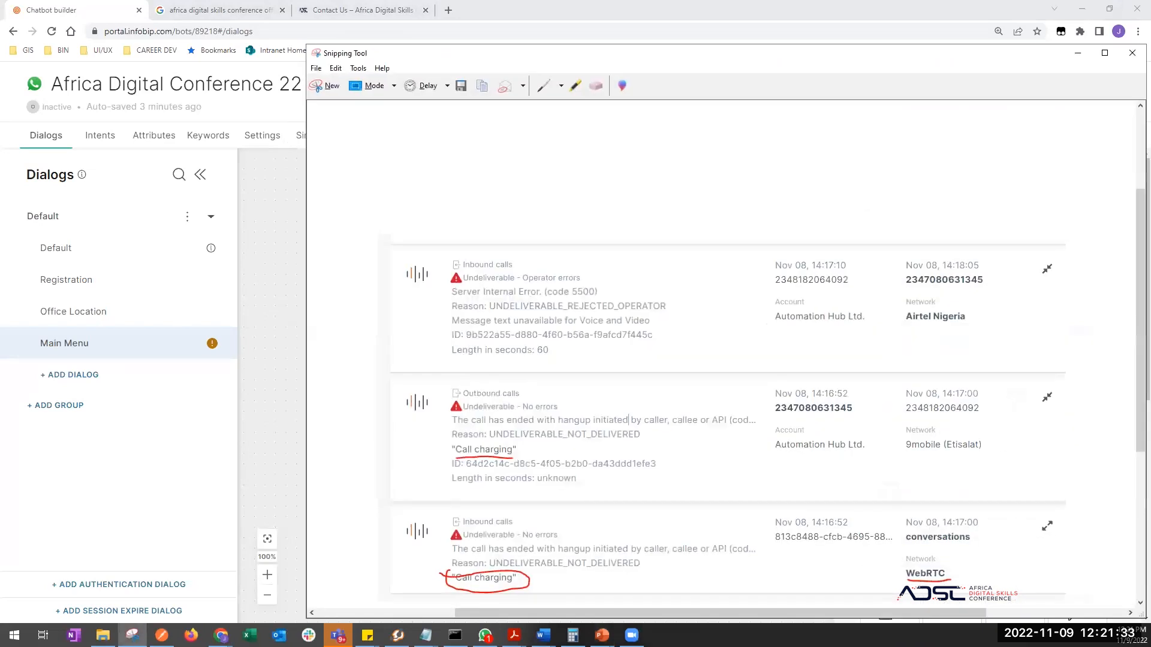
key(alt+Tab)
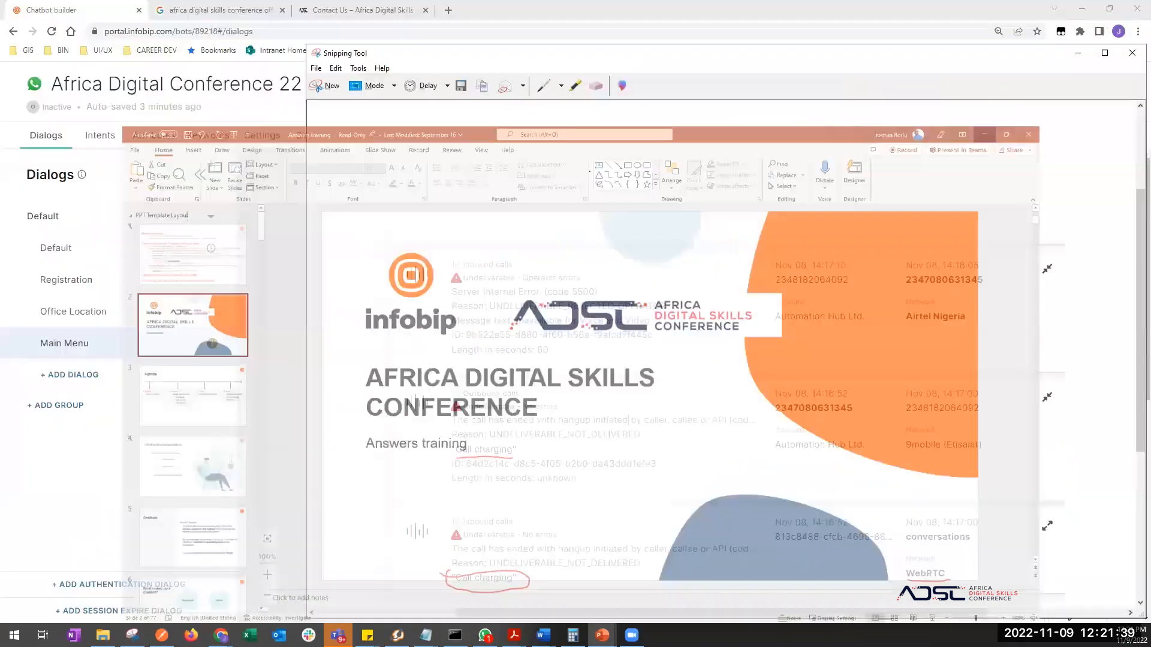
key(alt+Tab)
click(219, 10)
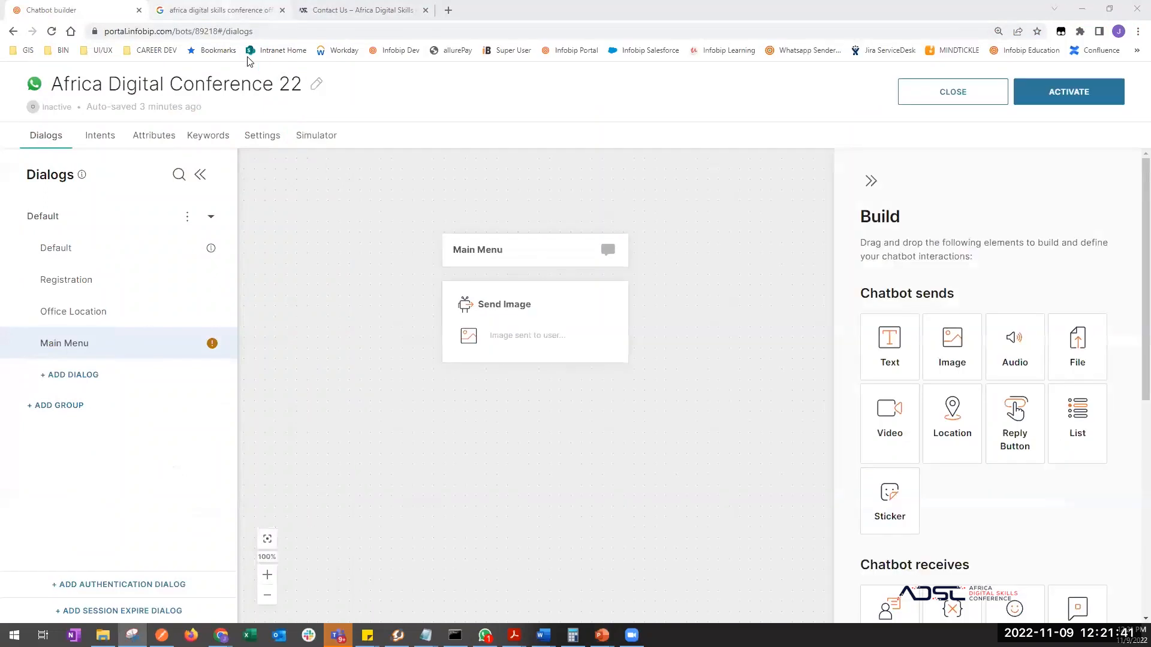
click(247, 129)
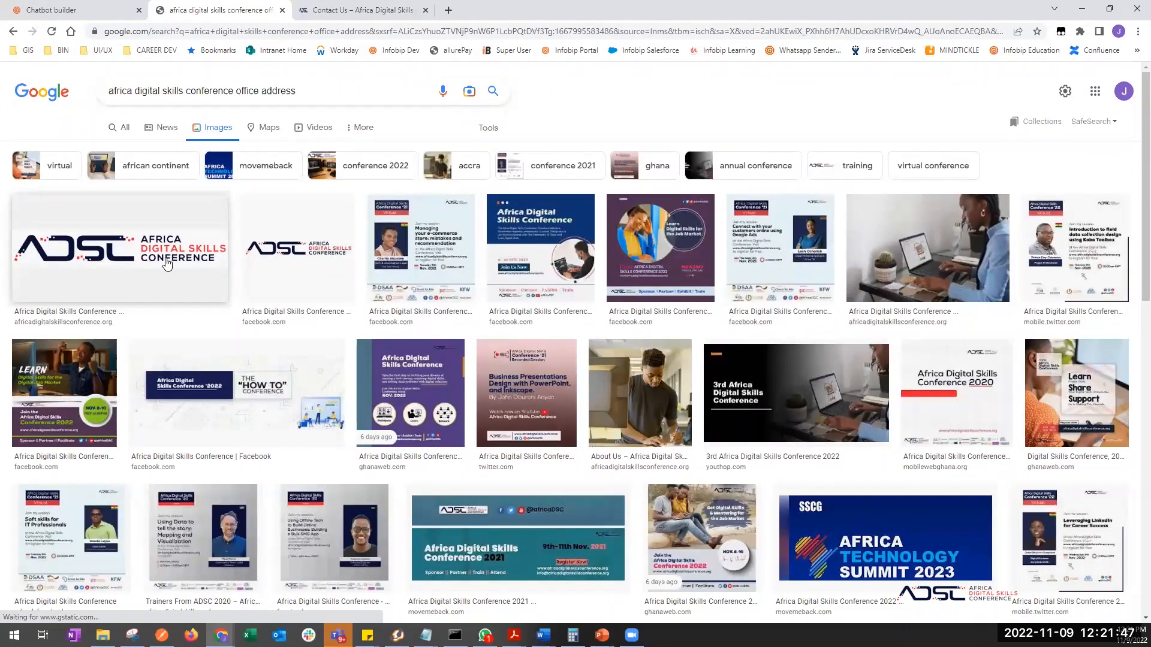
- Preview the first ADSC logo result in Google Images, then minimize Chrome
click(215, 246)
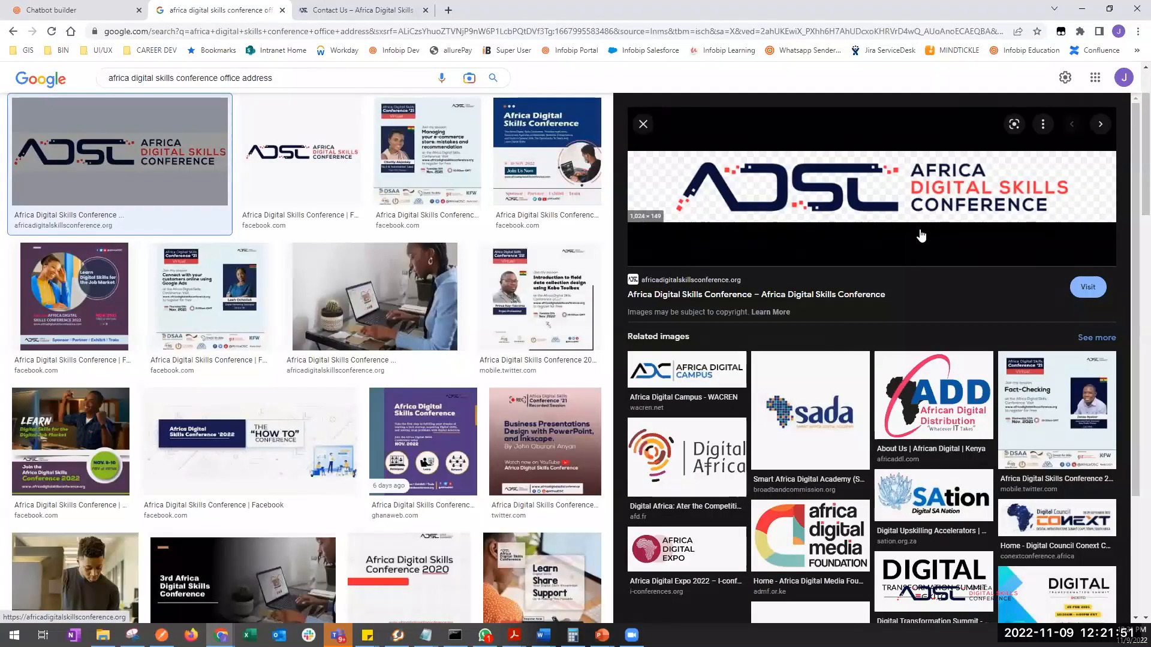
right_click(920, 191)
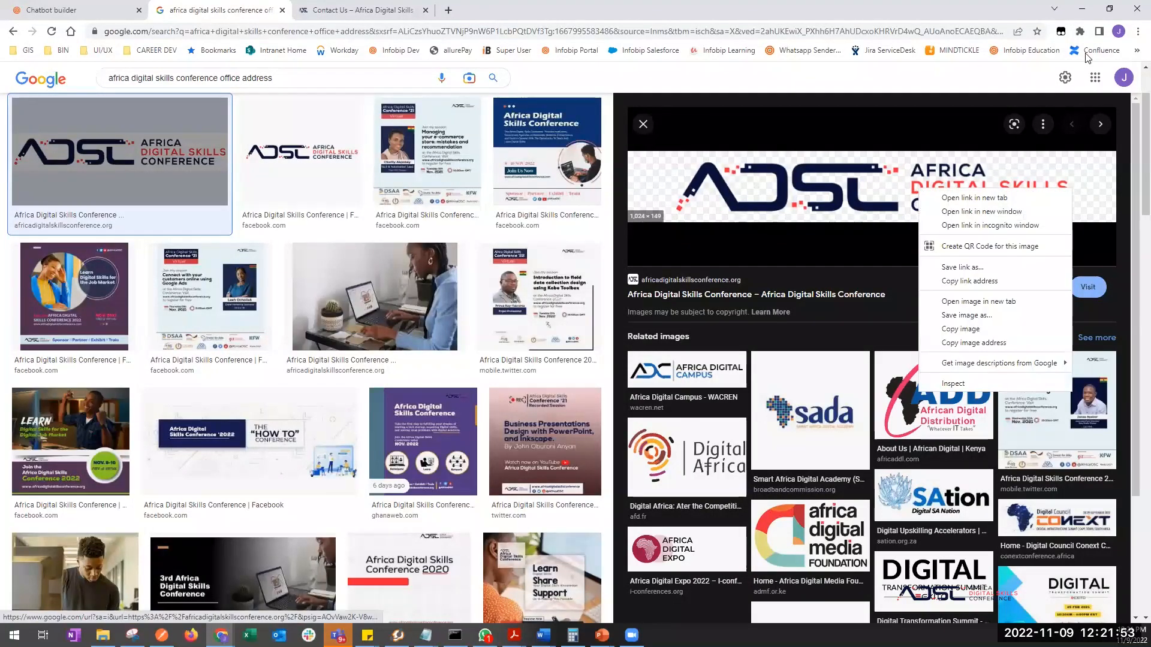
click(1081, 10)
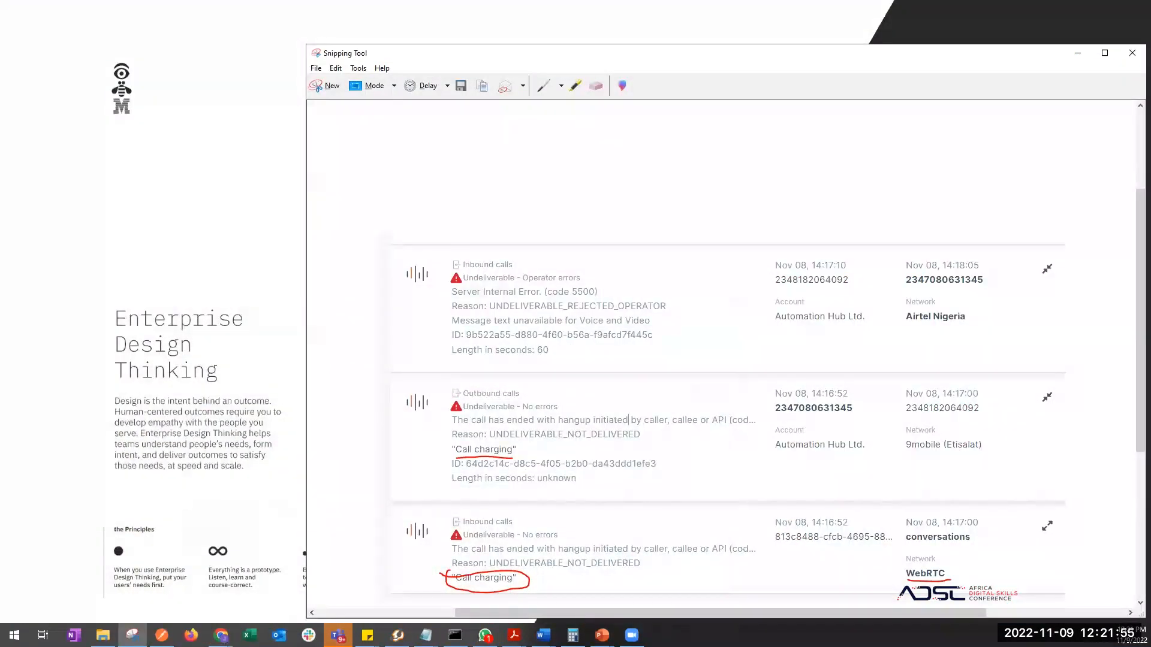
- On slide 2, enlarge the ADSC logo into the centre and move the title to the top
key(alt+Tab)
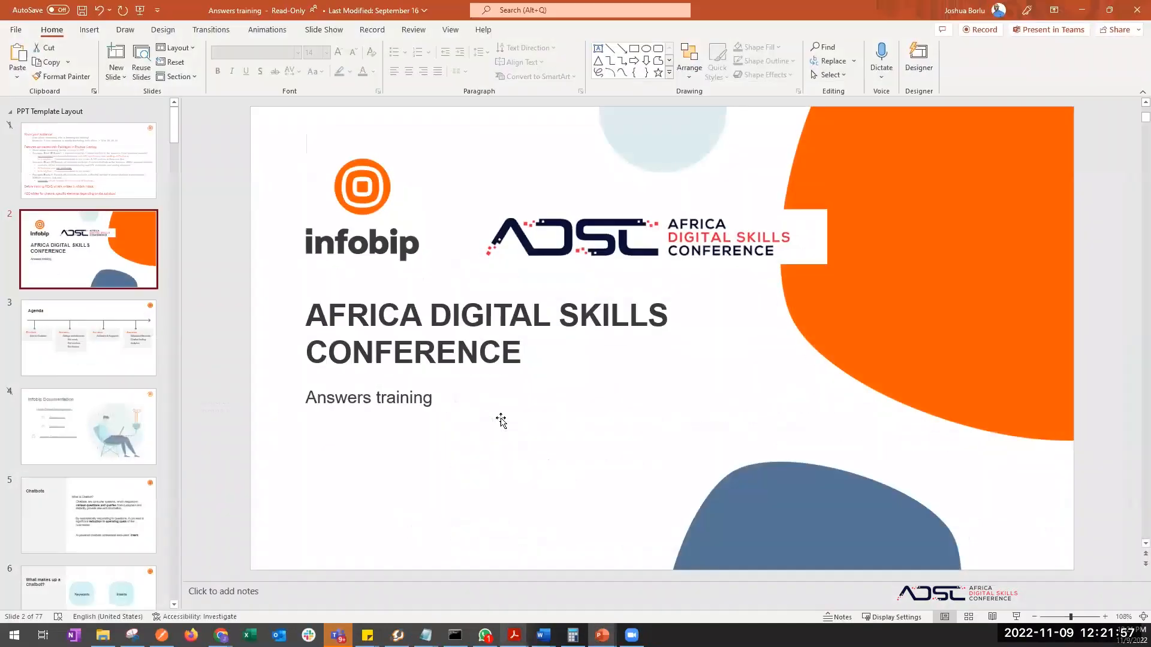
drag(547, 489, 691, 426)
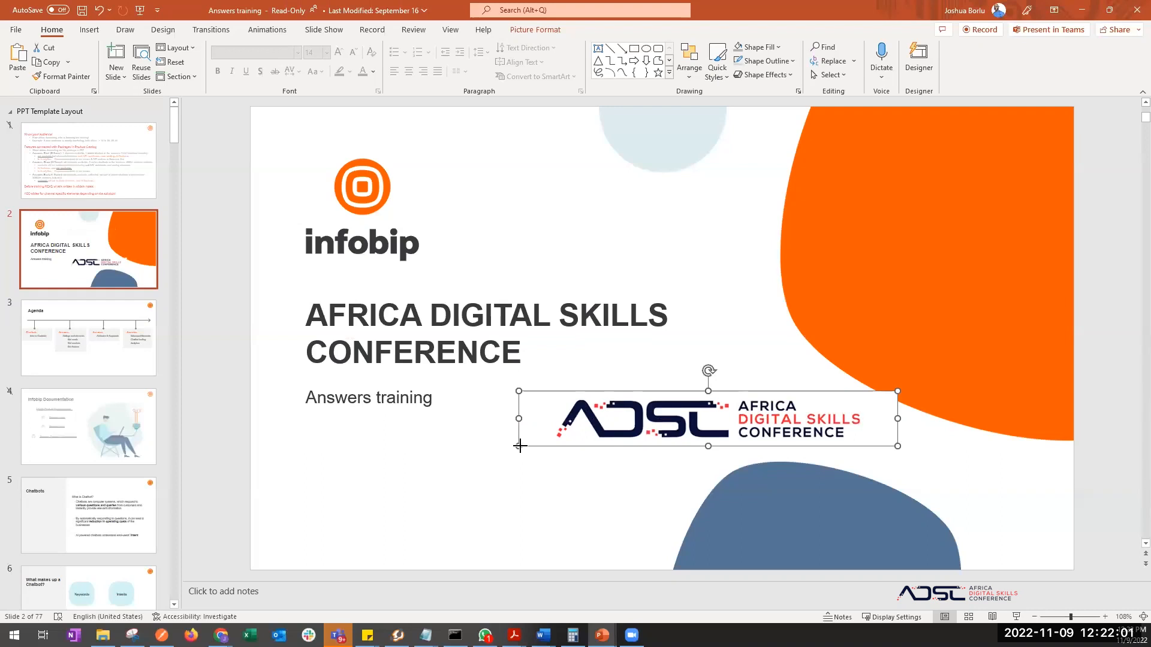
drag(519, 445, 640, 443)
click(579, 371)
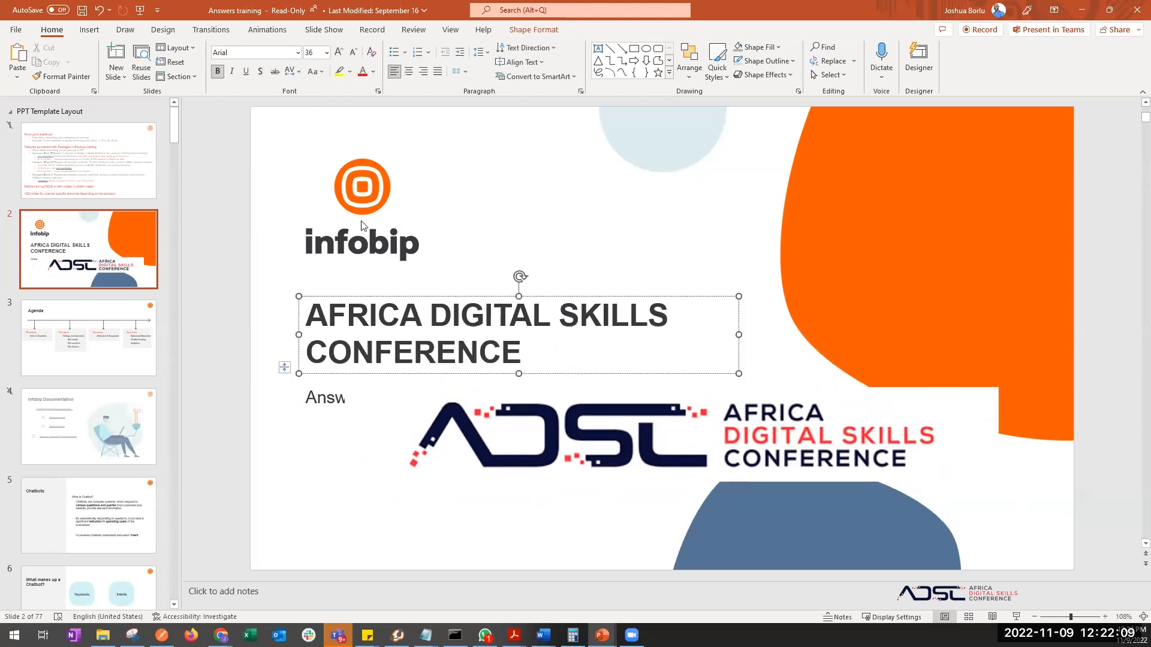
drag(385, 295, 422, 131)
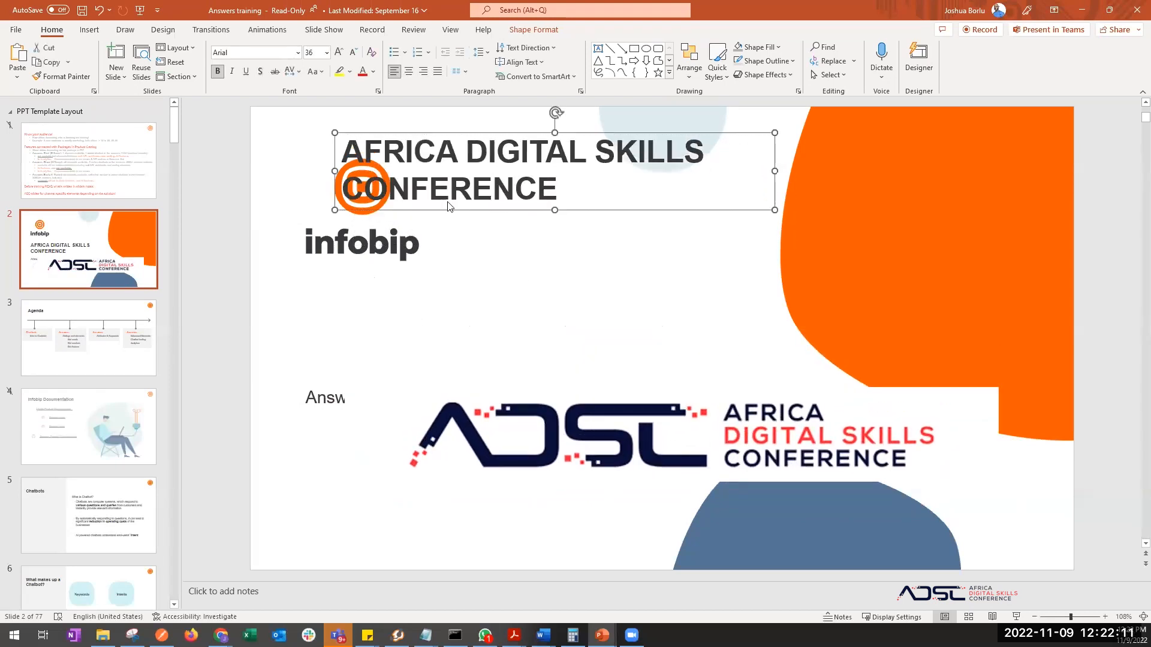
drag(640, 370, 646, 273)
- Delete the 'Answers training' subtitle and the empty Subheading placeholder
click(401, 410)
drag(429, 417, 442, 493)
key(Delete)
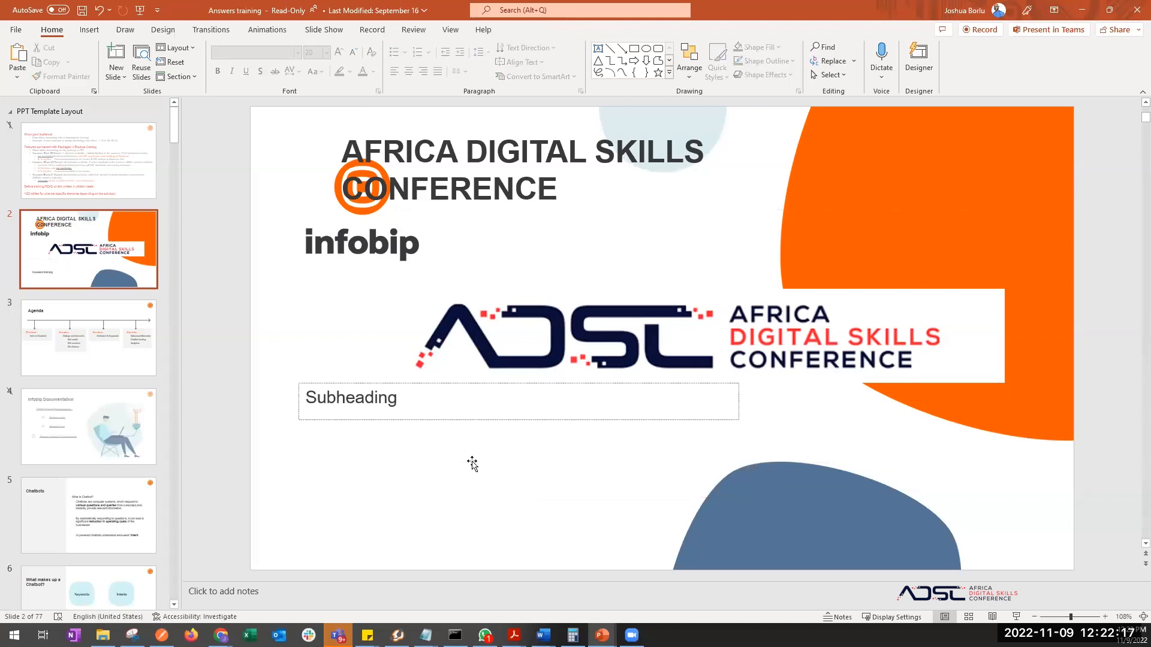
click(550, 419)
key(Delete)
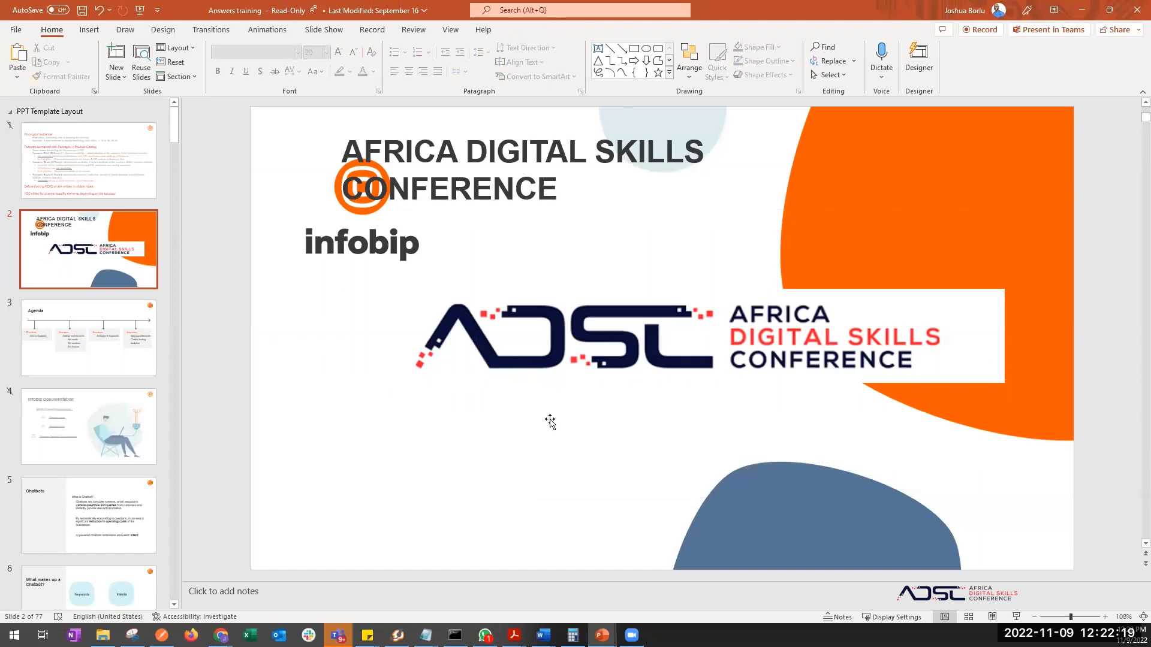
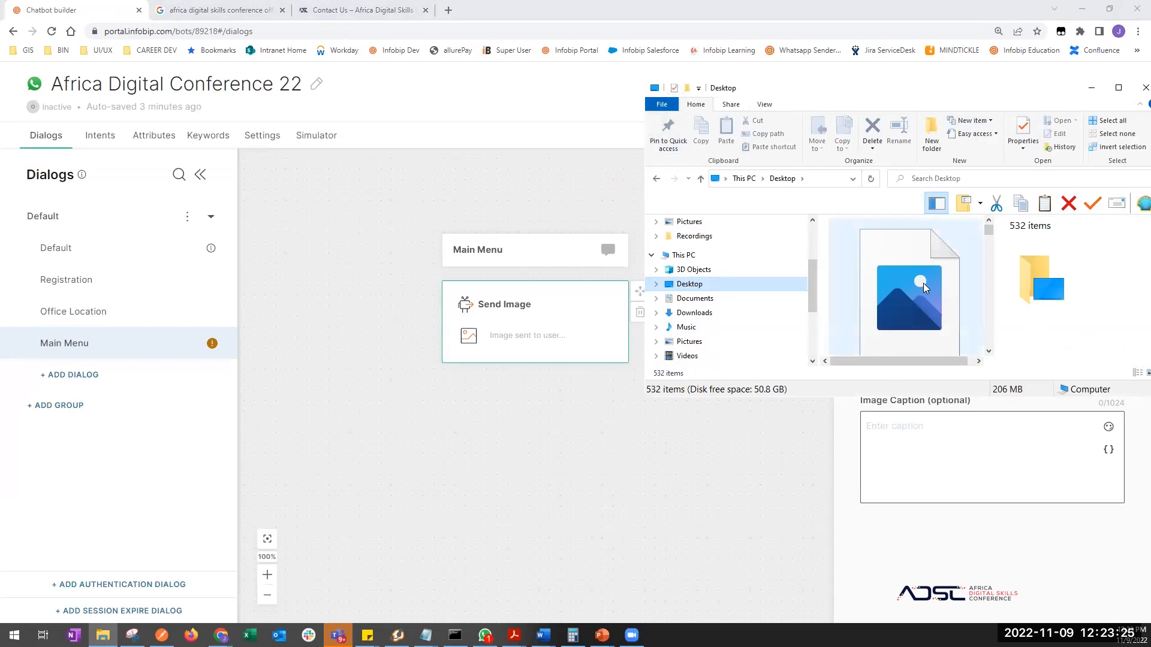
- Drag digitalskills.jpg from the Desktop in File Explorer onto the Send Image upload area
click(941, 312)
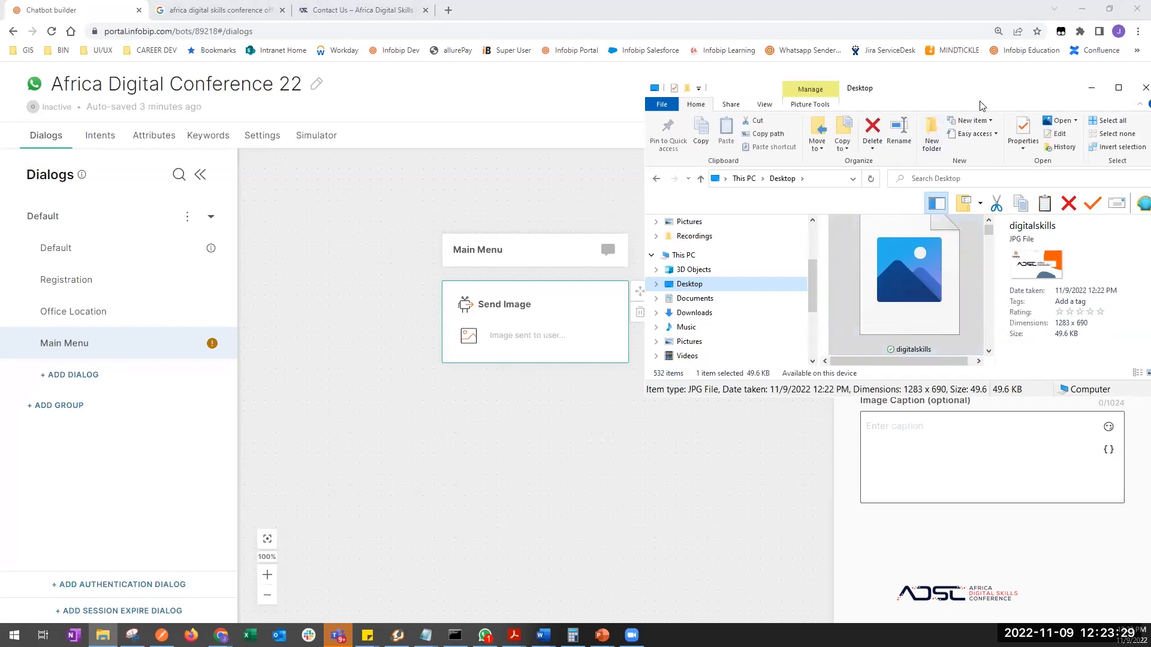
drag(1107, 76, 946, 111)
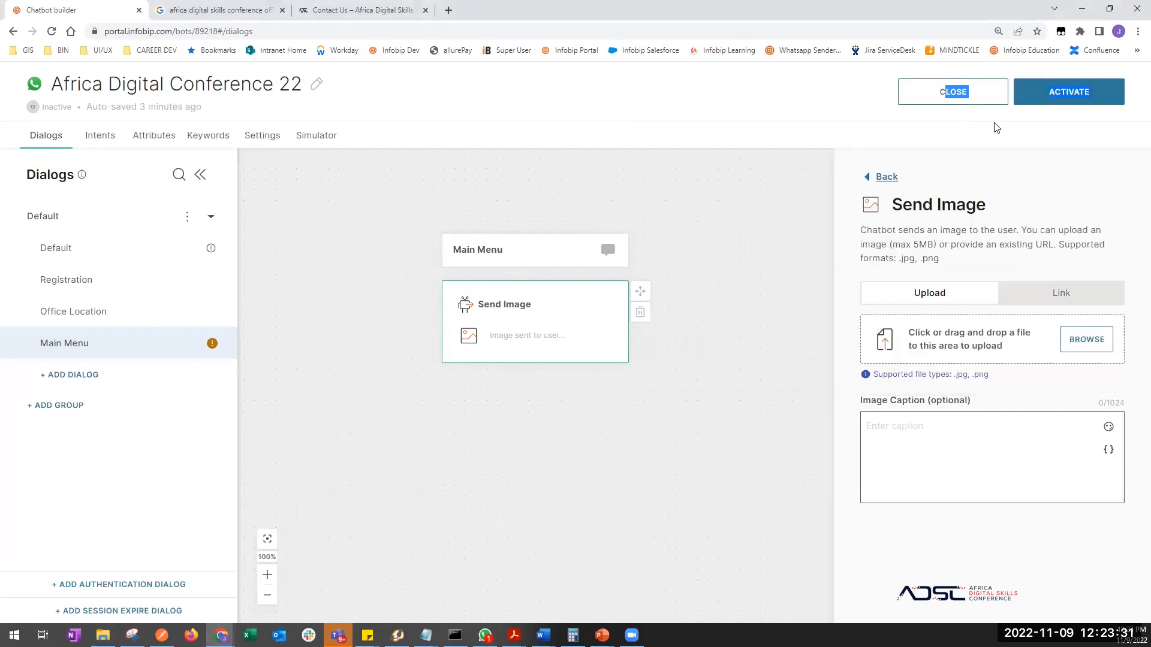
click(1005, 140)
key(alt+Tab)
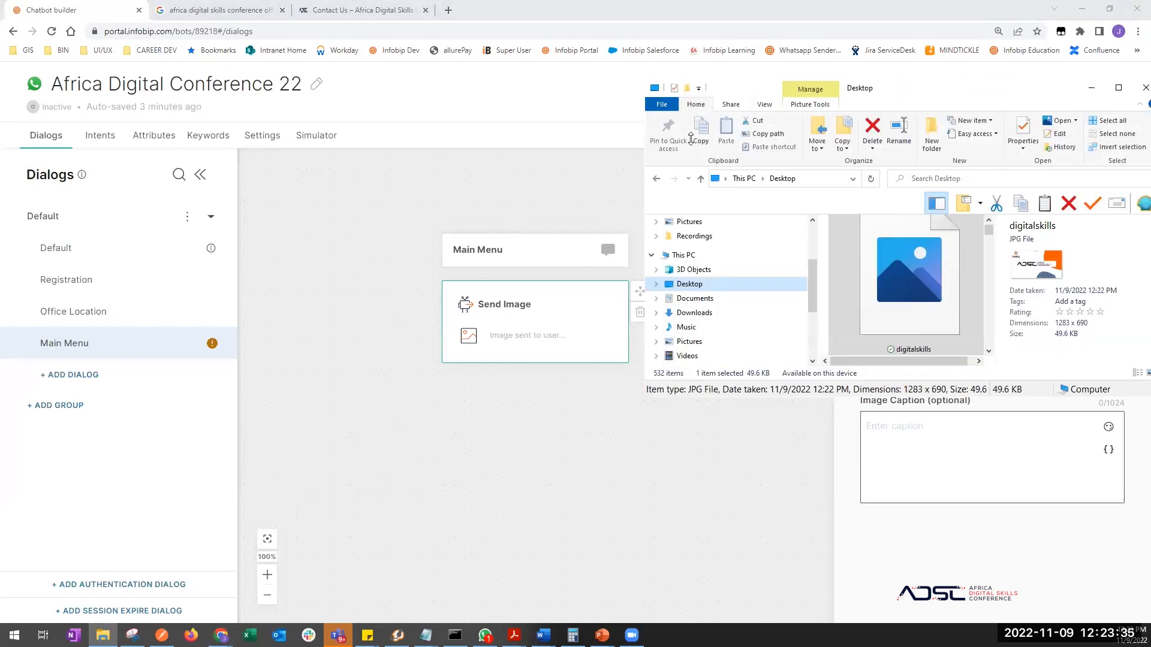
drag(719, 88, 719, 145)
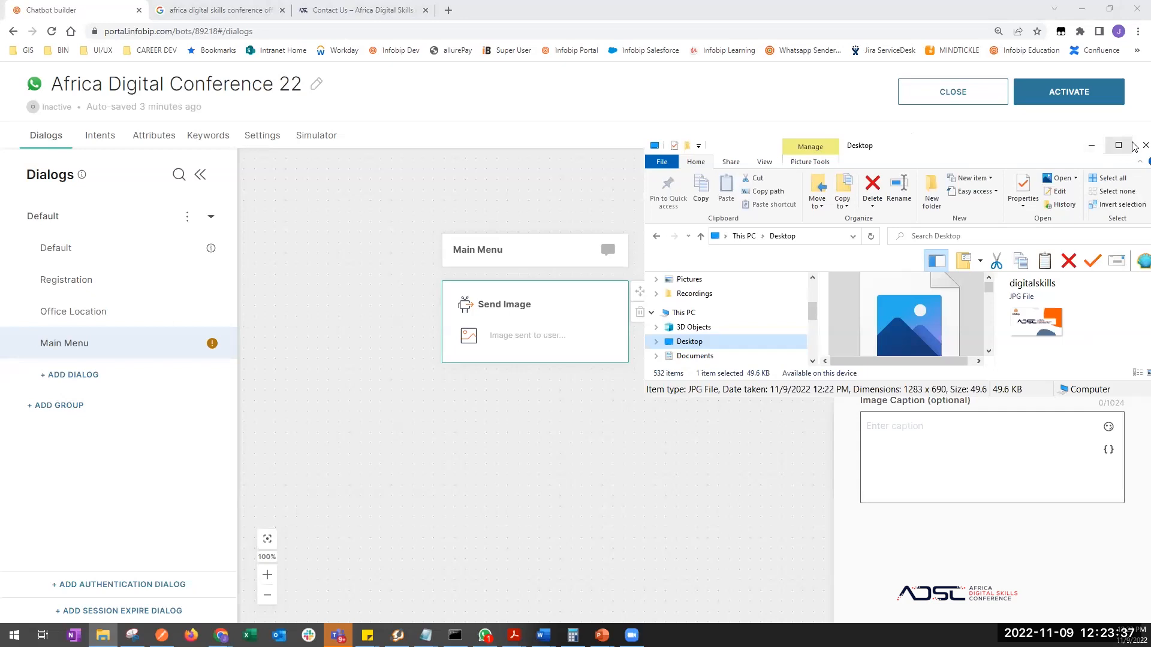
drag(1049, 150, 656, 225)
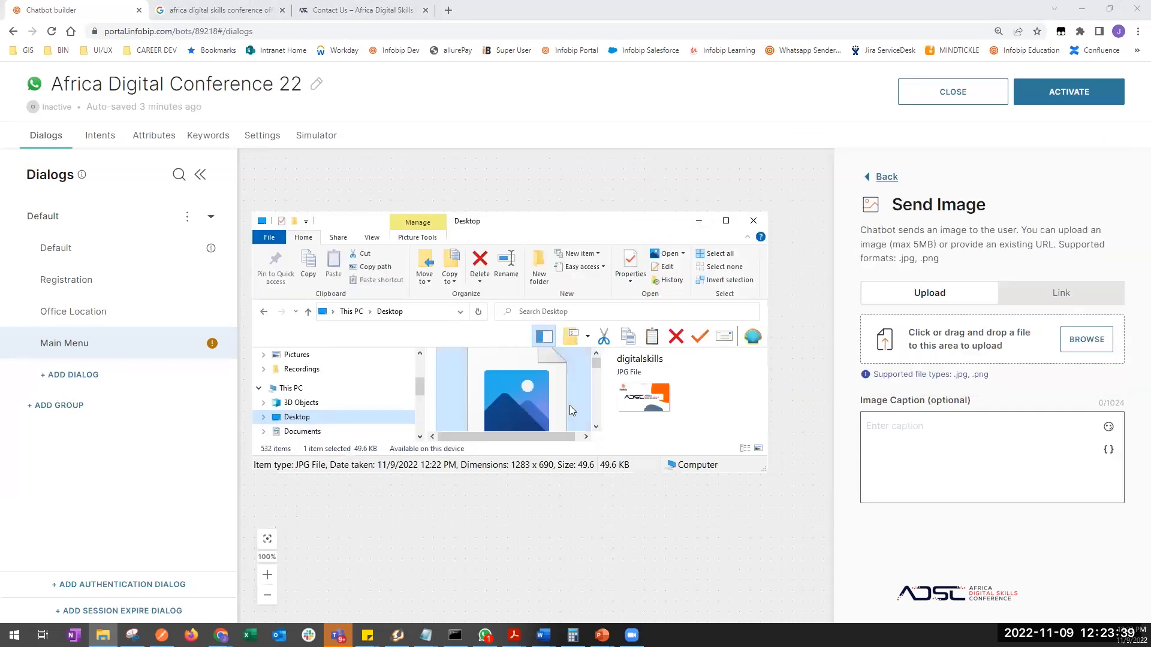
drag(526, 398, 944, 357)
click(1061, 293)
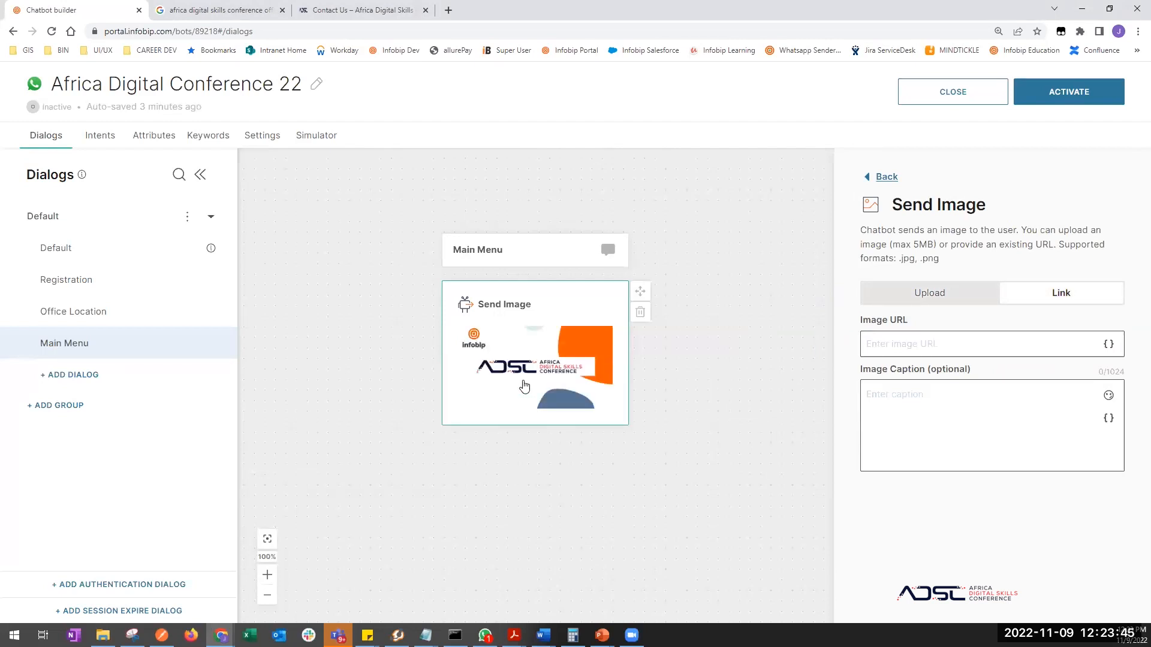
- Start the image caption with a keycap 1 emoji and 'About Digital Skills Conference 22'
click(925, 417)
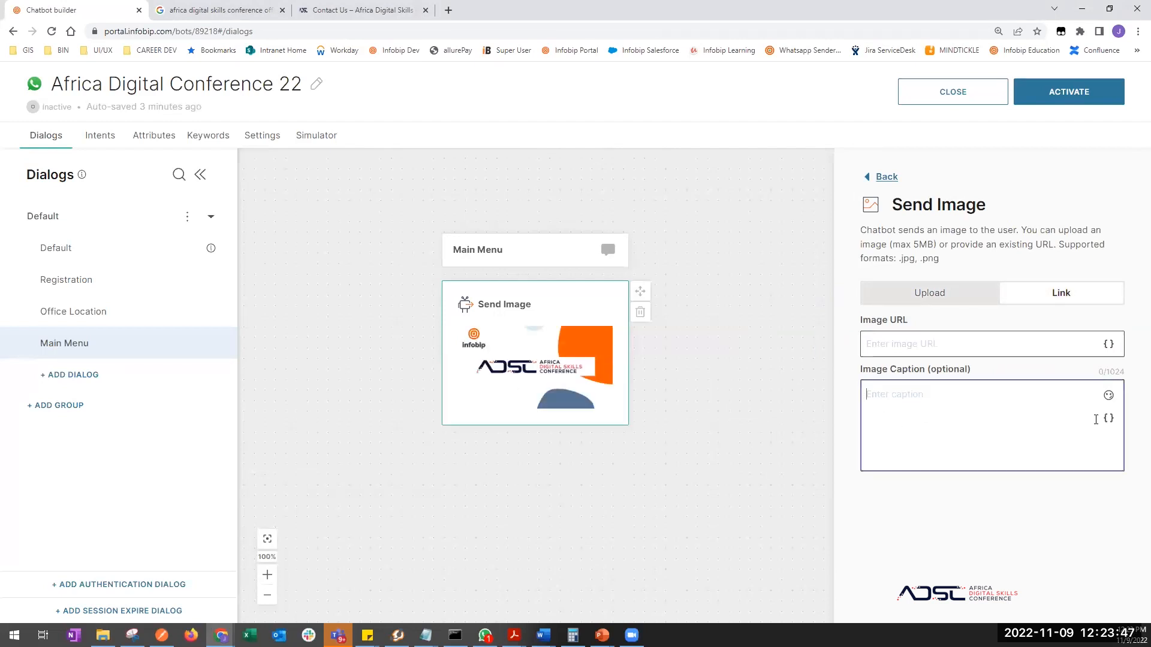
click(1105, 396)
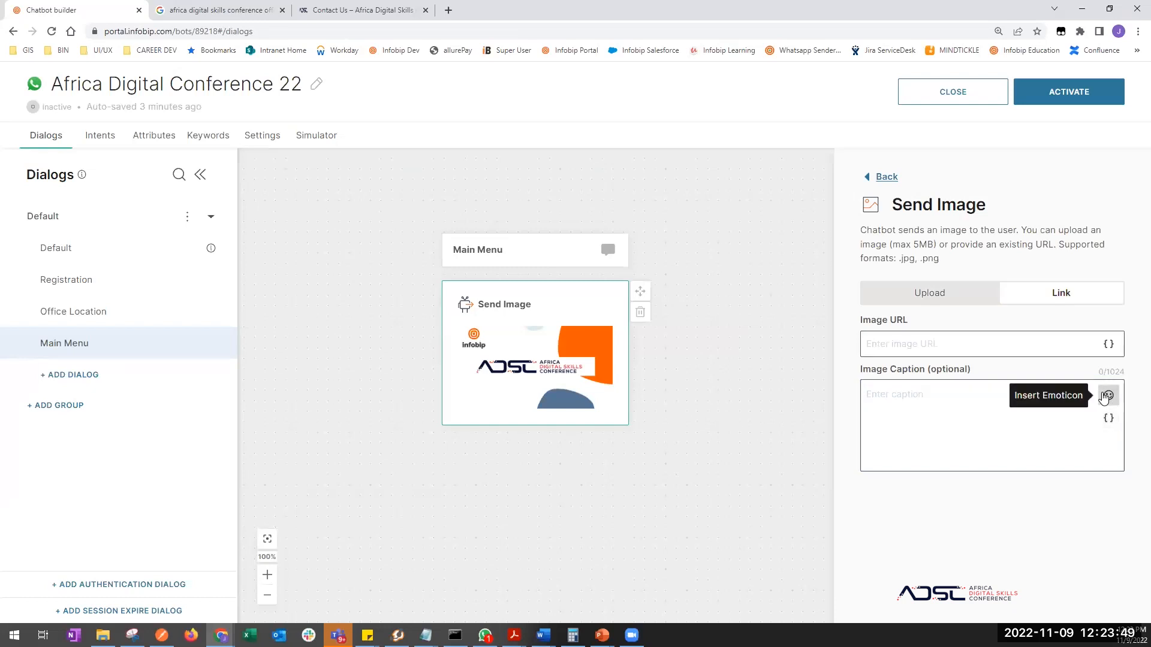
click(1050, 399)
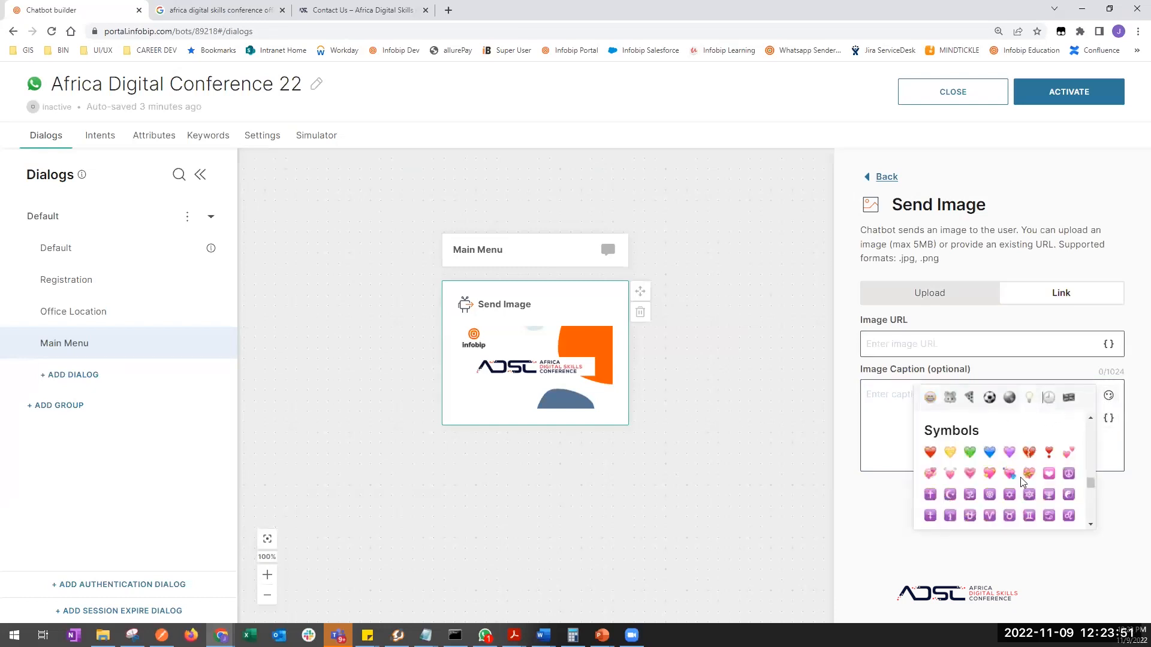
scroll(1020, 479, down, 5)
scroll(1020, 481, down, 2)
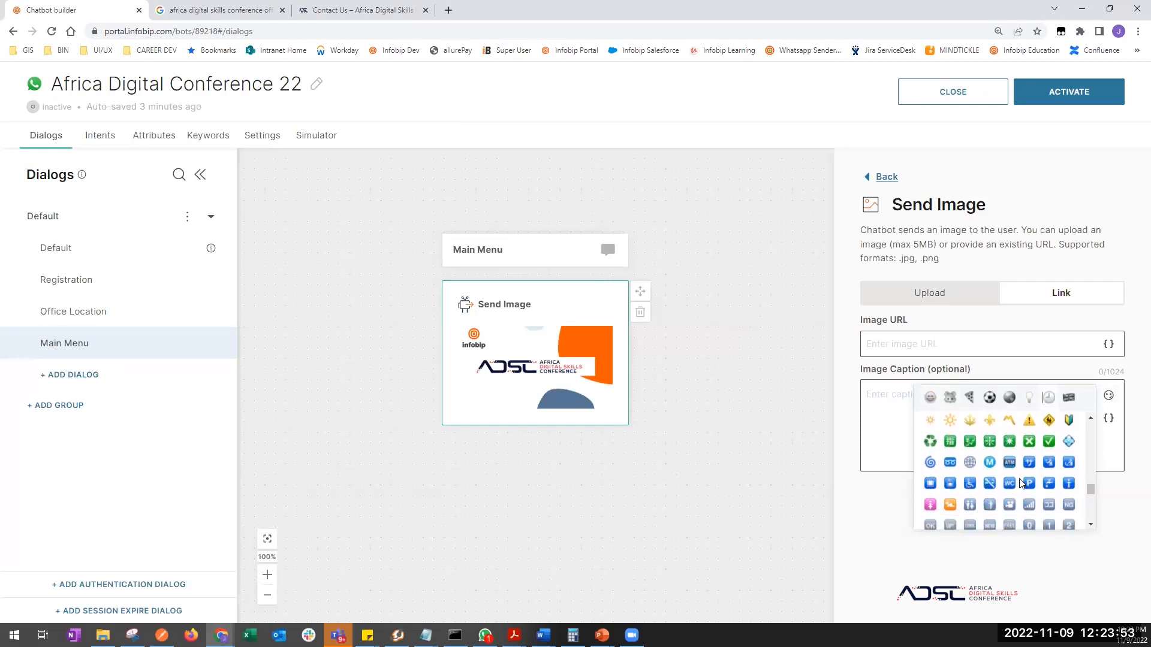
click(1029, 507)
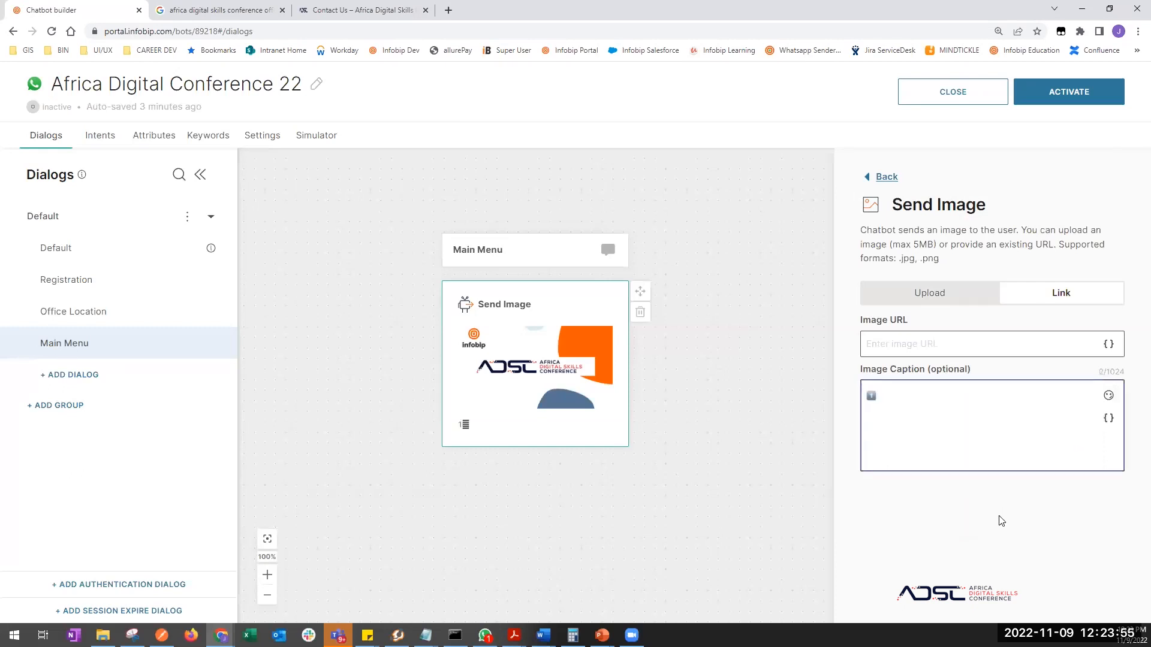
text(About Dui)
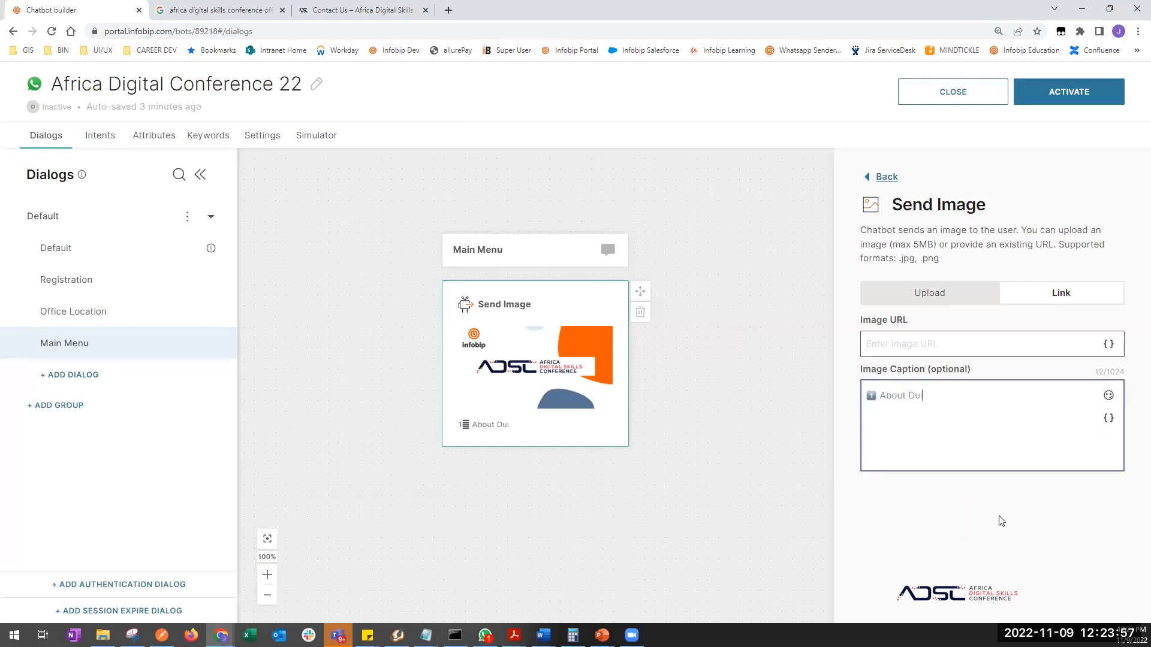
key(BackSpace)
key(BackSpace)
text(gital Skills Conference )
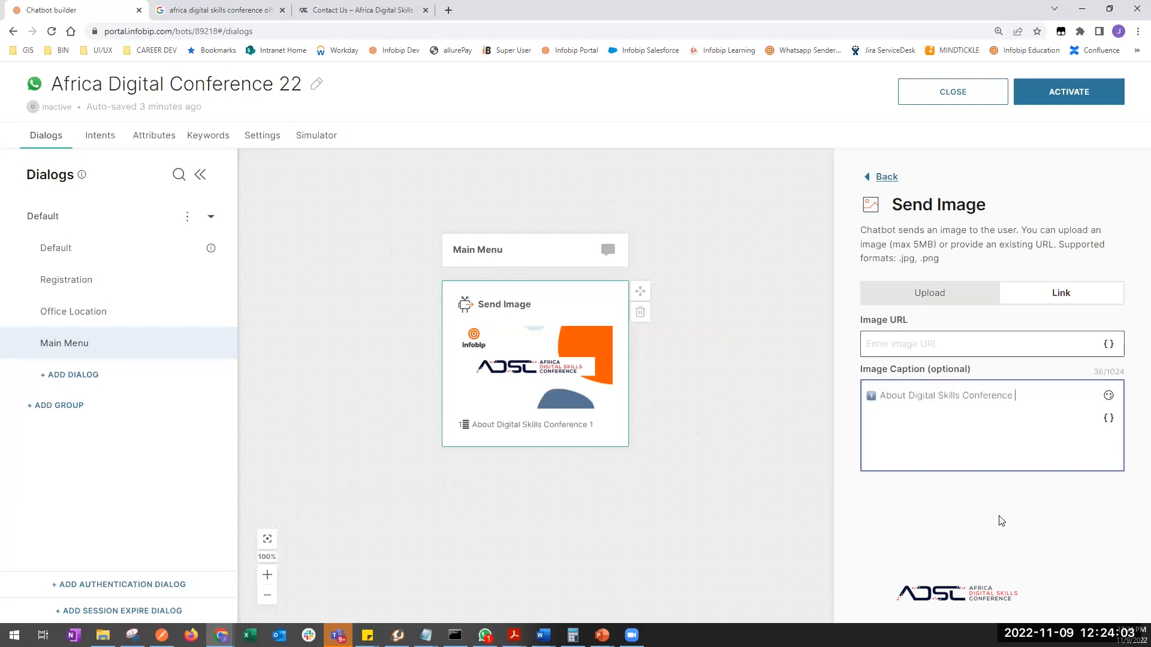
text(22)
- Add a second caption line with a keycap 2 emoji and 'Register'
click(1108, 396)
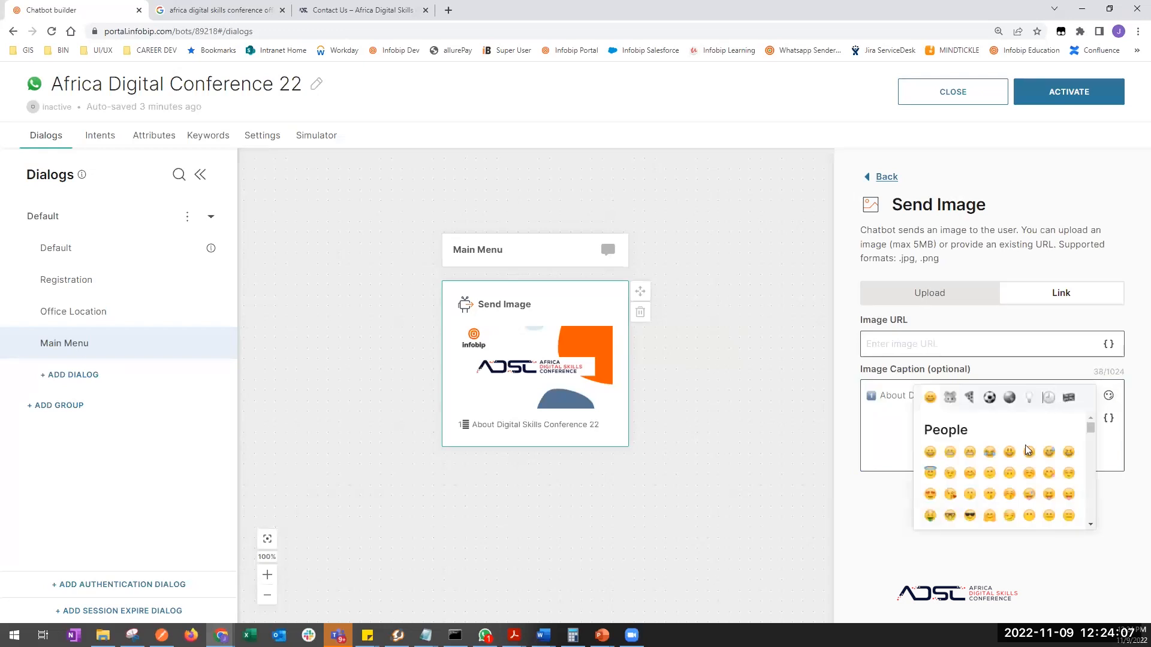
scroll(1018, 462, down, 10)
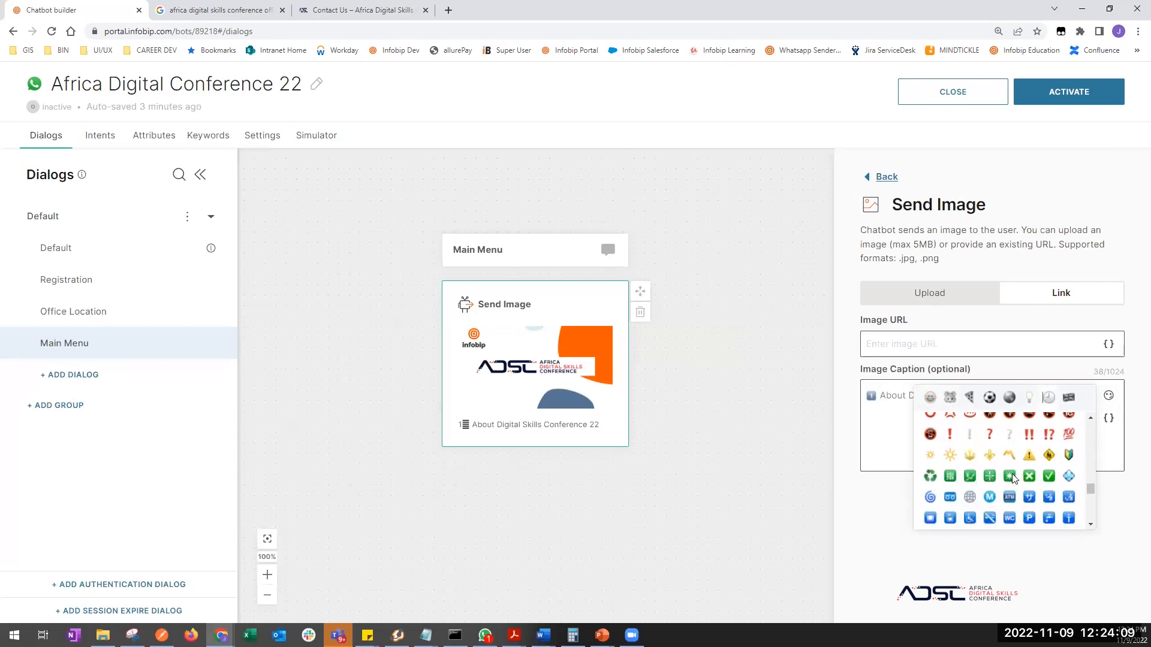
scroll(1011, 478, down, 3)
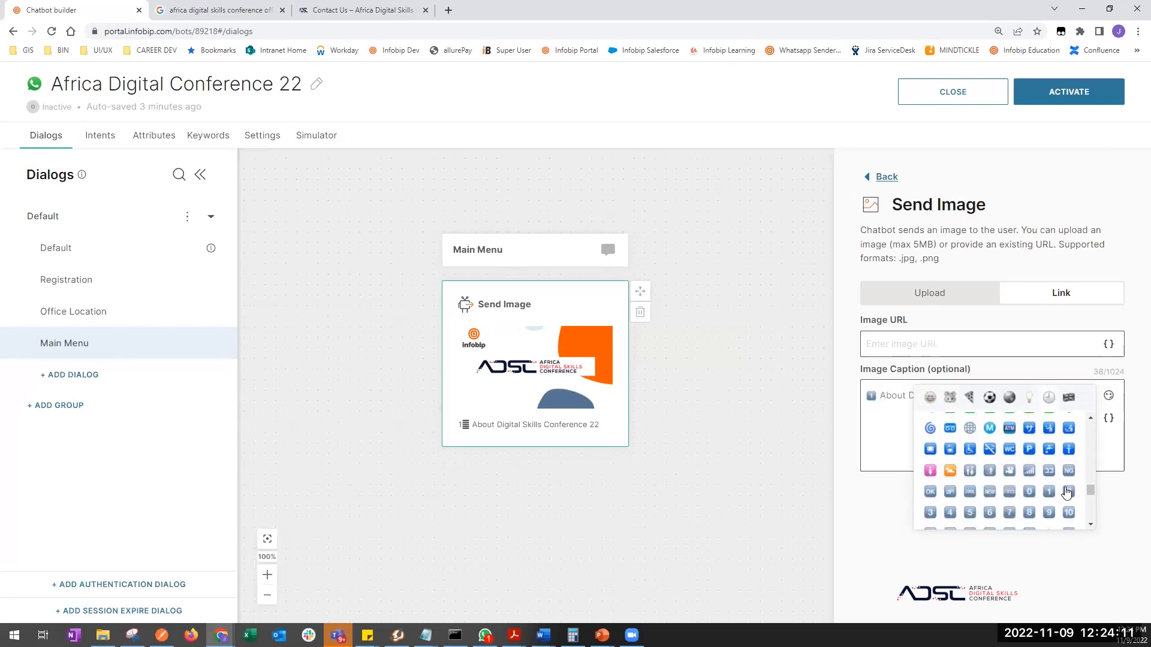
click(1067, 492)
text(Regi)
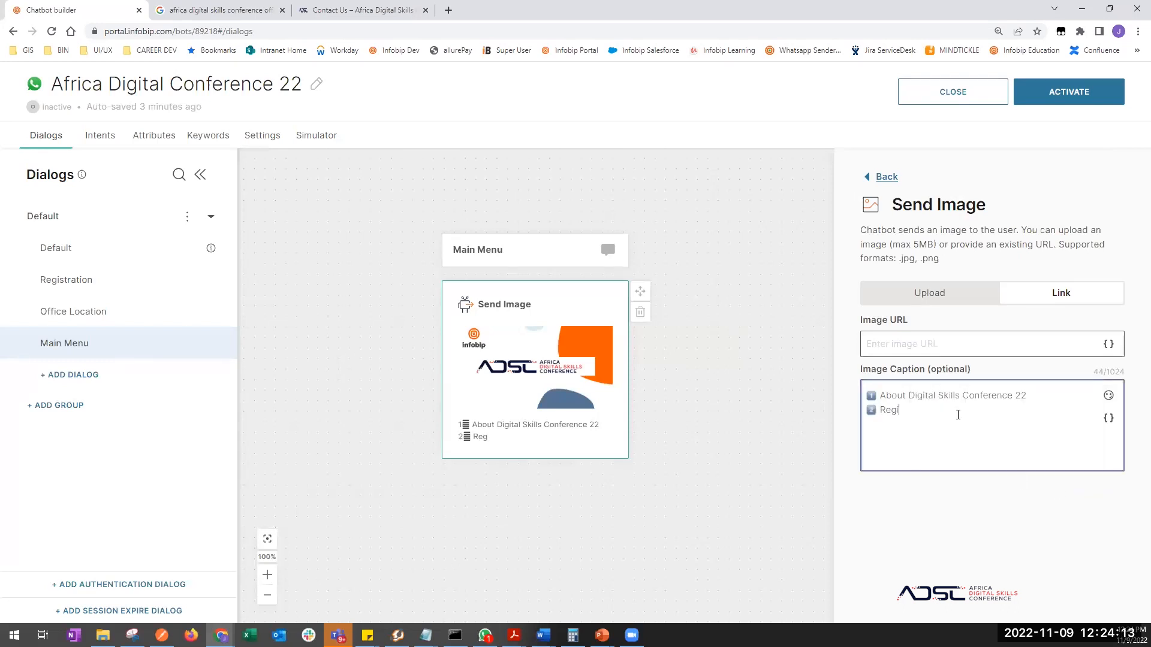
text(ste)
key(BackSpace)
- Add a third caption line with a keycap 3 emoji and 'Office Location'
click(1108, 395)
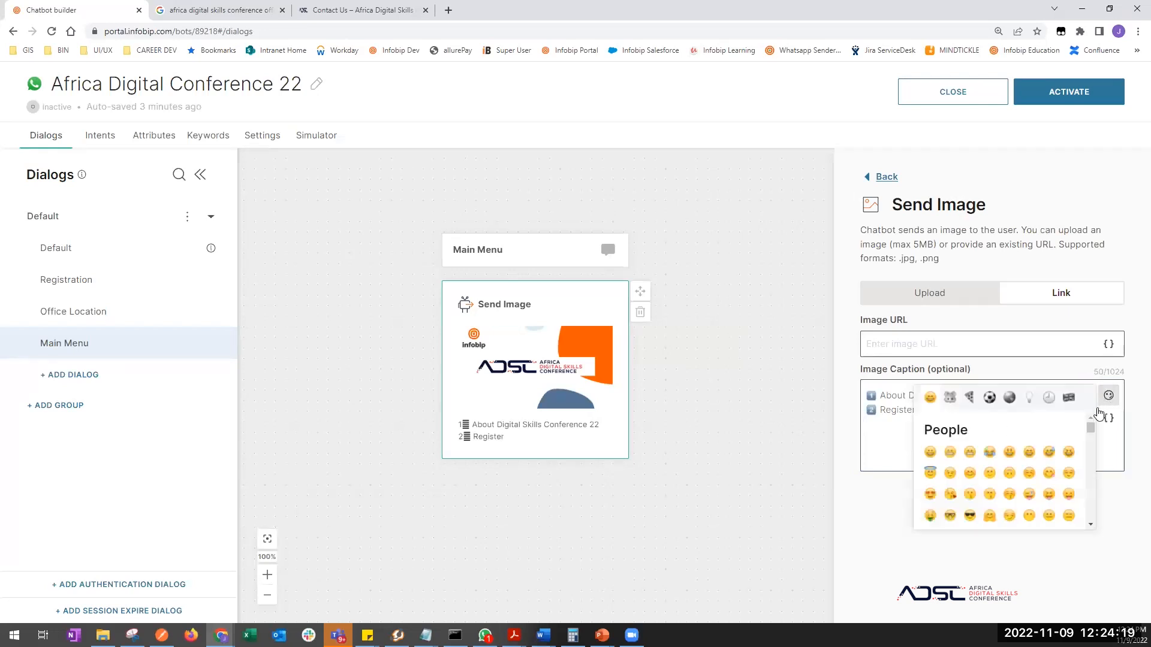
click(1048, 397)
scroll(1059, 460, down, 3)
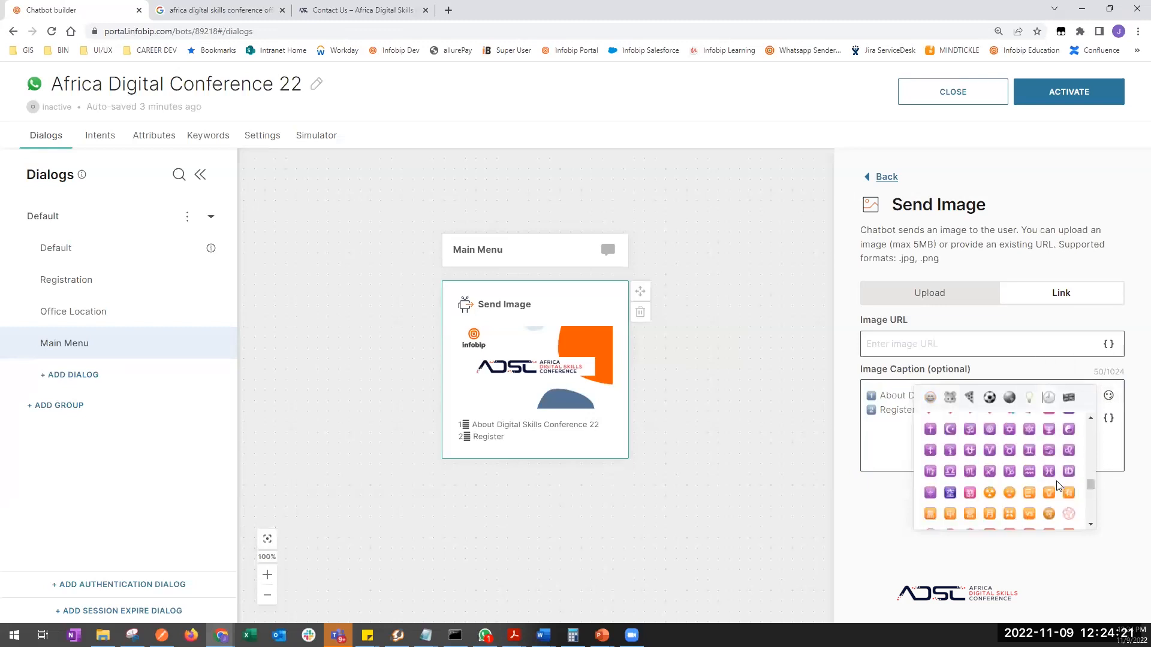
scroll(1057, 486, down, 5)
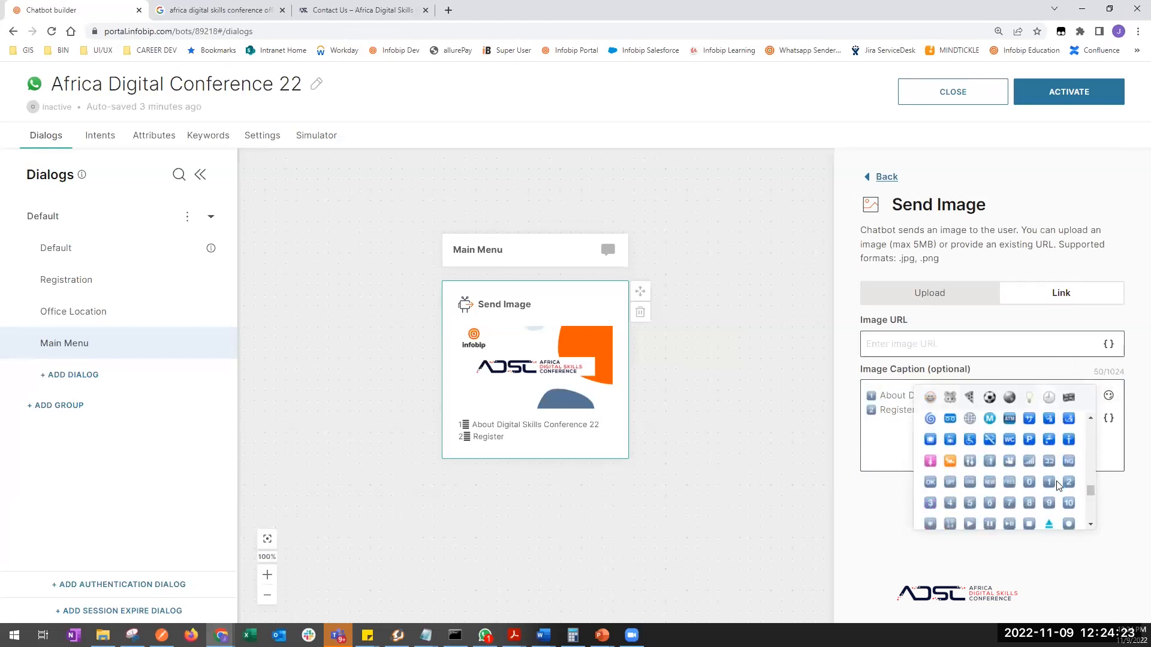
click(929, 460)
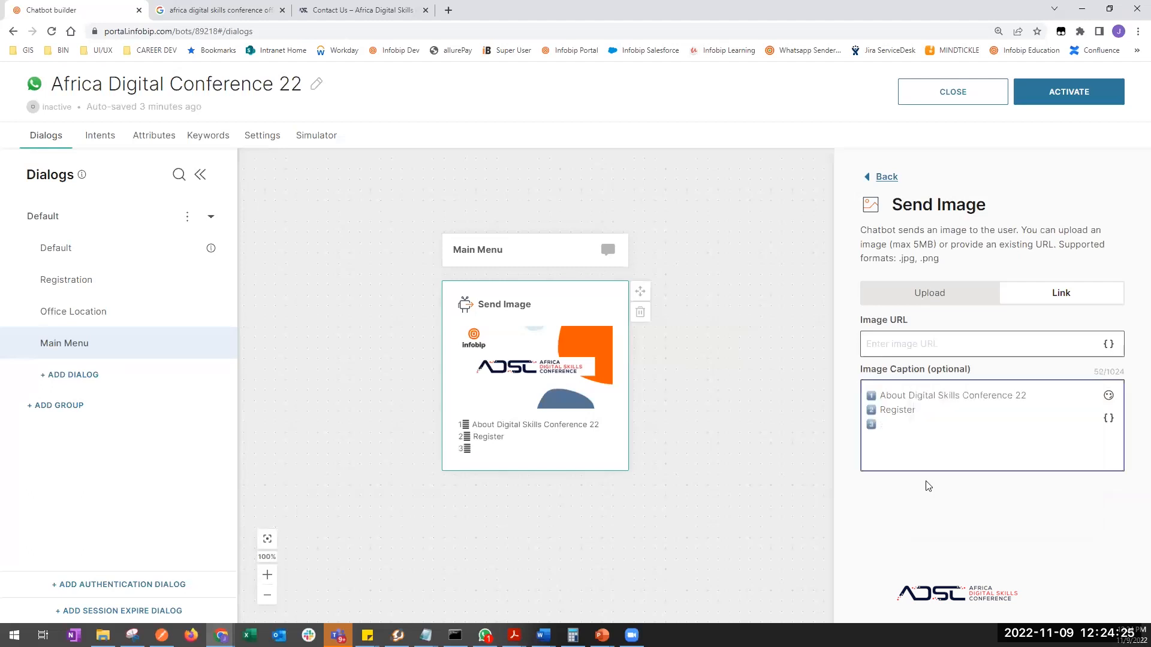
text(Office Location)
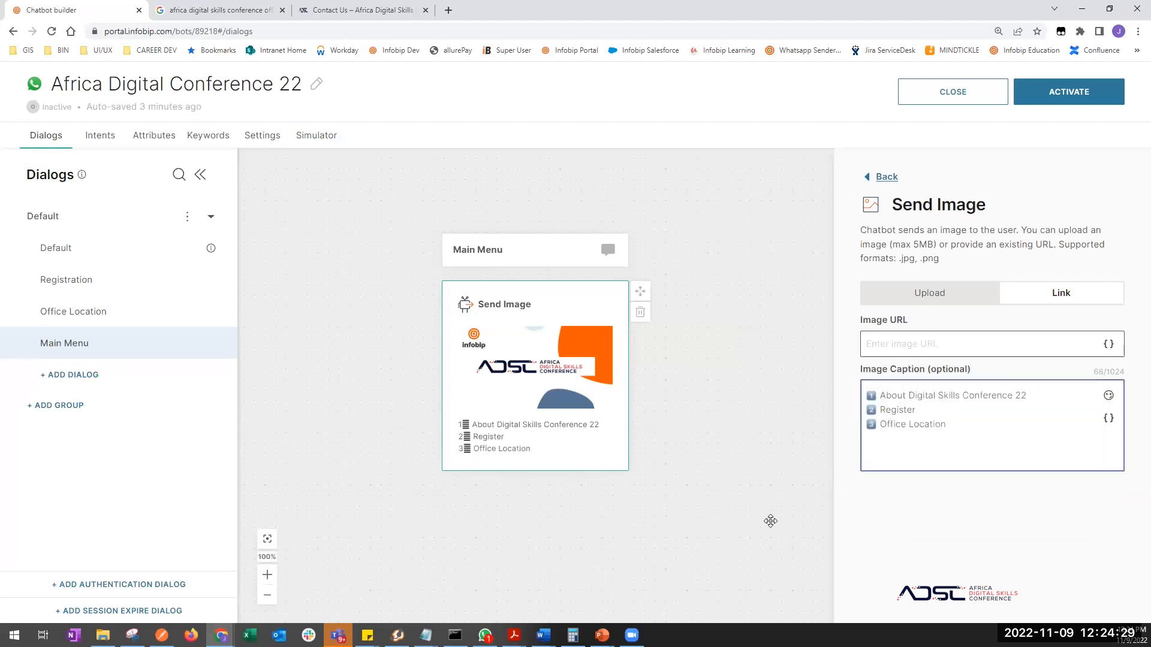
click(701, 525)
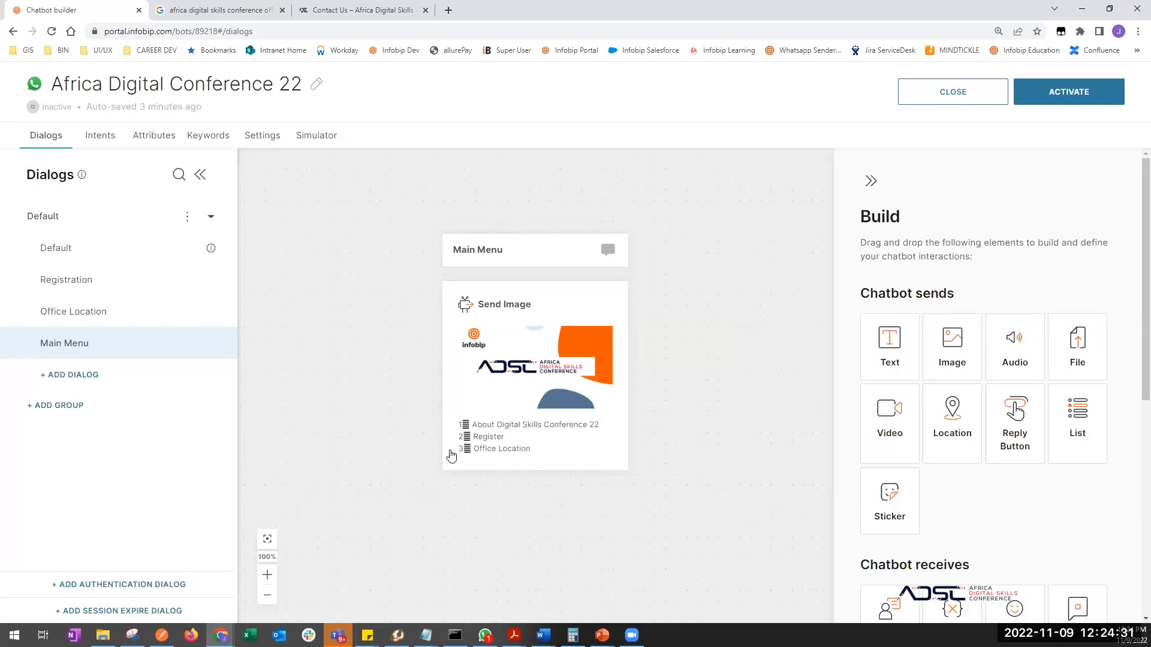
- Add a User Input step below Send Image and map it to a newly created keyword 3
scroll(450, 496, down, 1)
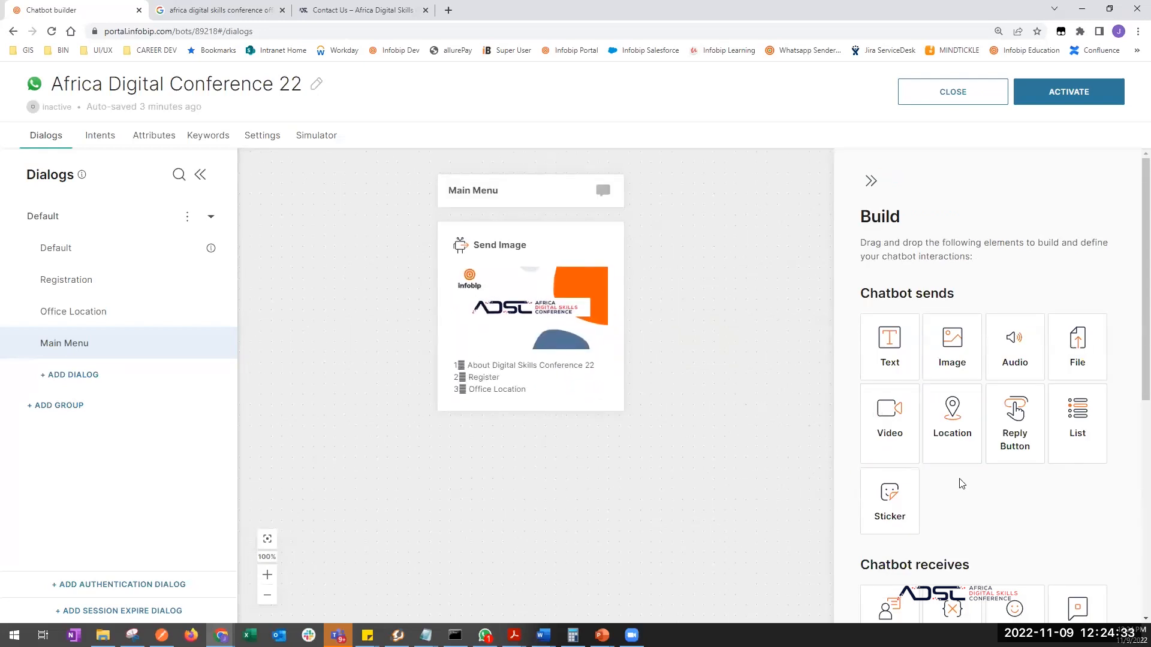
scroll(961, 483, down, 3)
drag(881, 470, 506, 305)
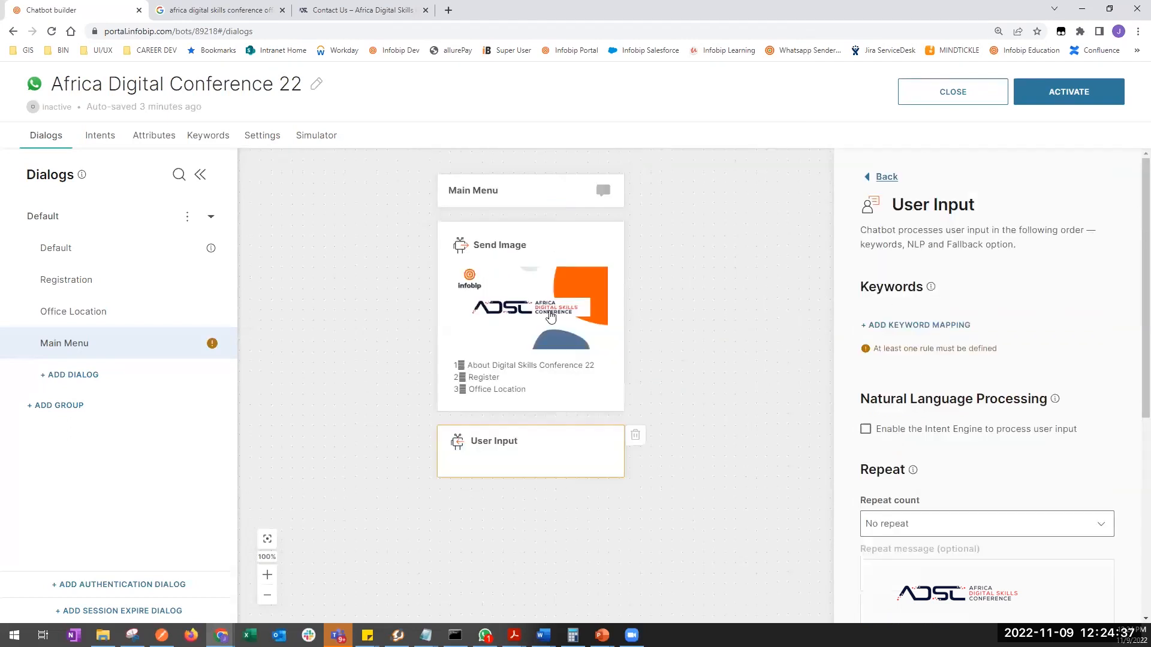
click(935, 325)
click(903, 348)
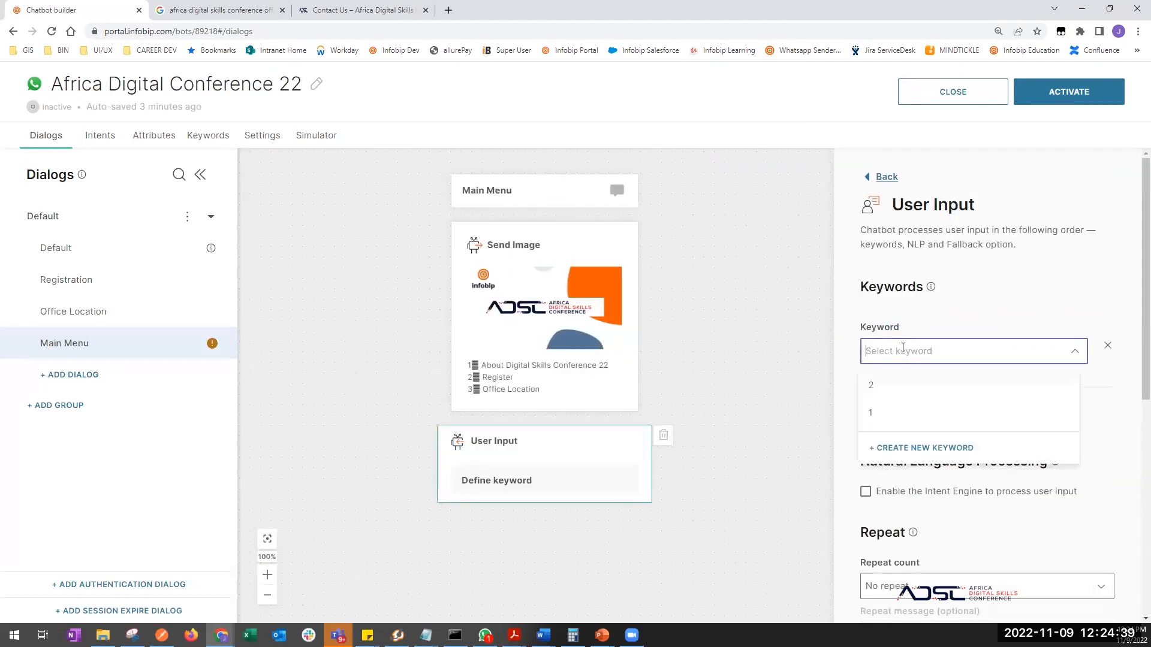
text(3)
key(BackSpace)
text(3)
click(899, 439)
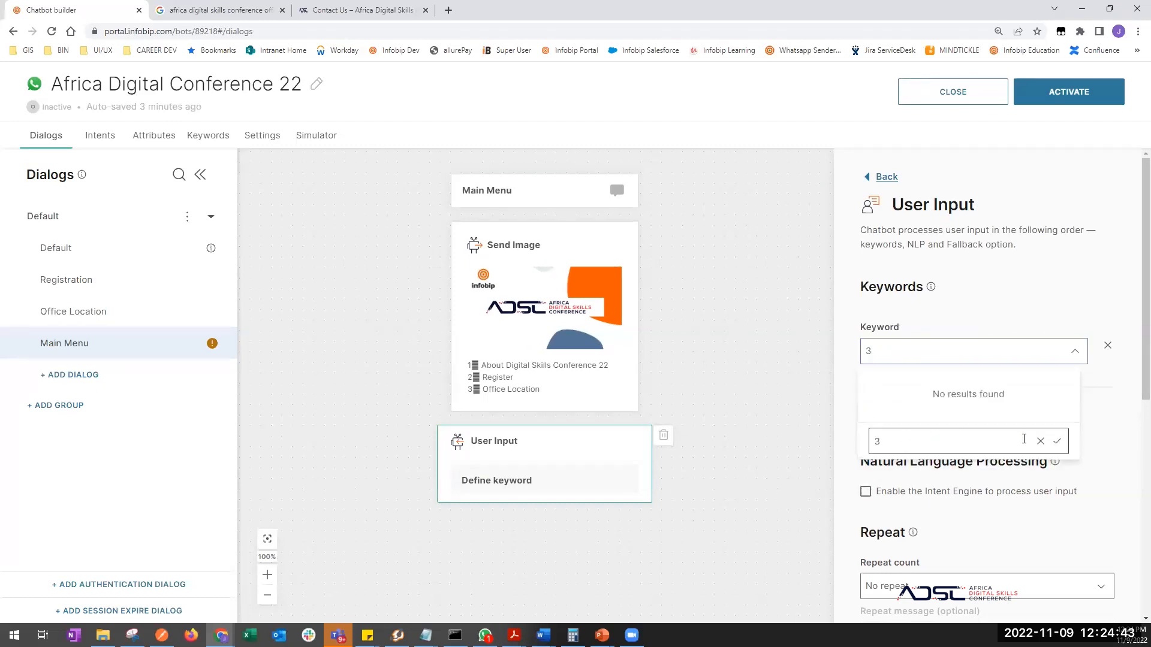
click(1056, 443)
- Add two more User Input keyword mappings, 1 and 2
click(585, 538)
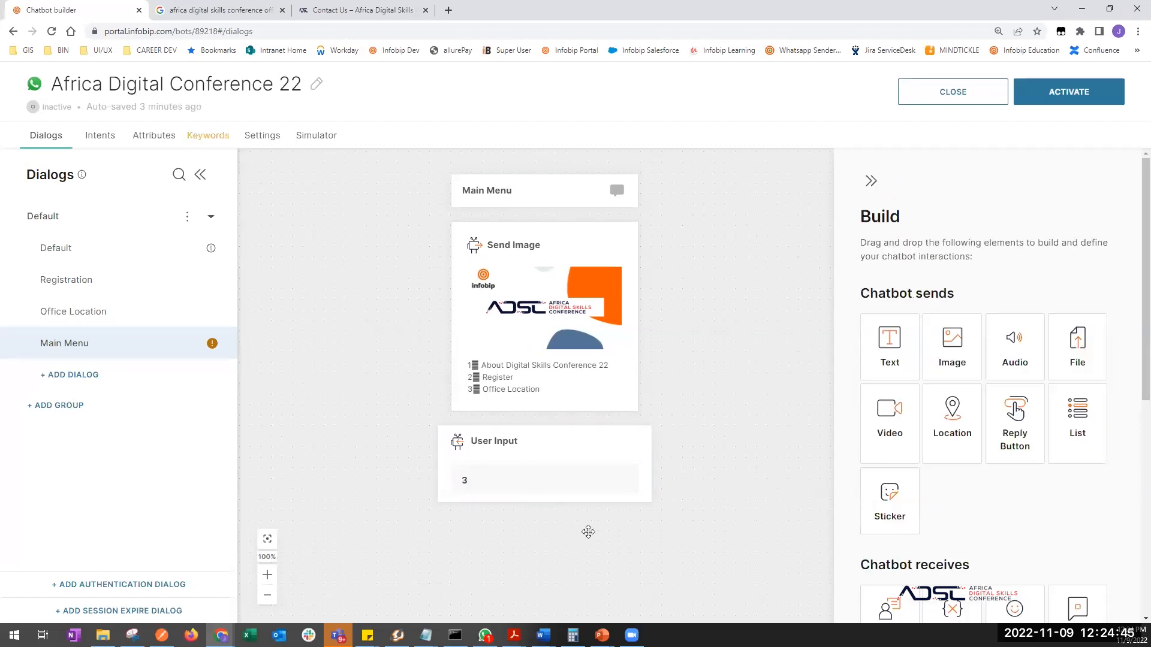
click(542, 451)
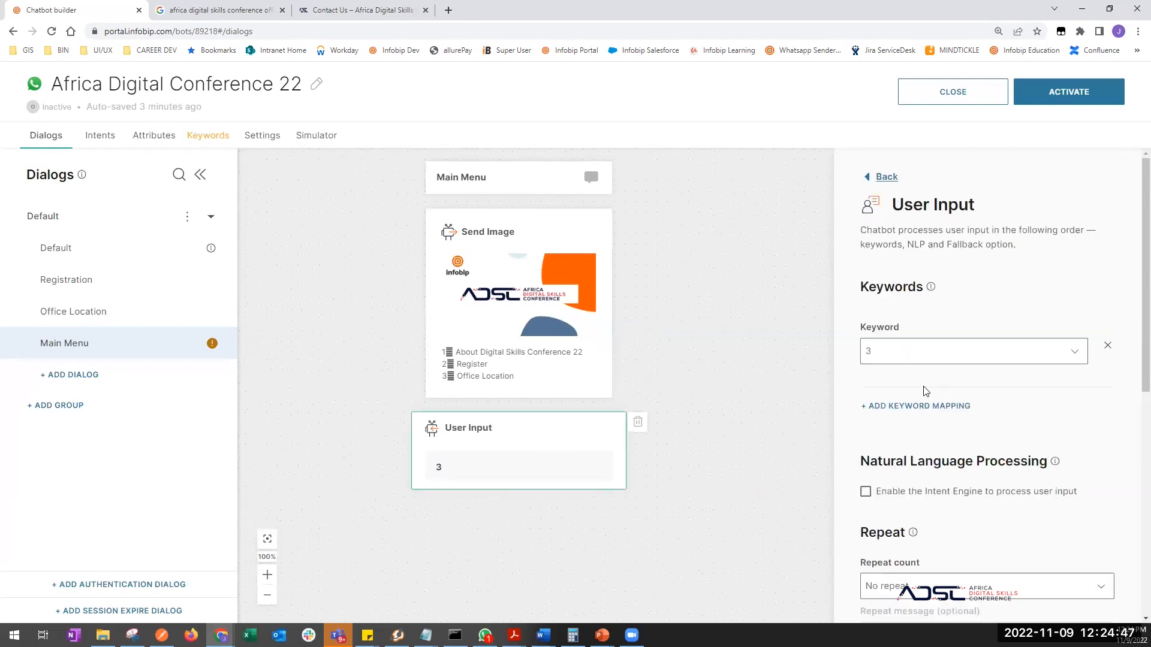
click(917, 407)
click(908, 429)
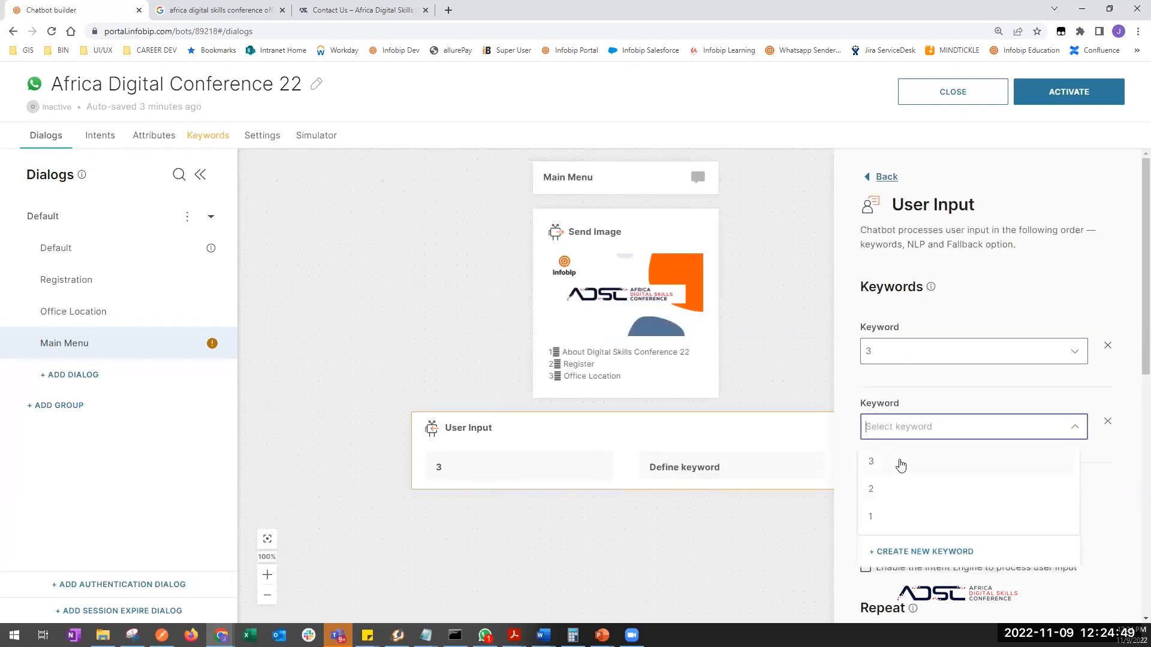
click(883, 515)
click(920, 482)
click(901, 511)
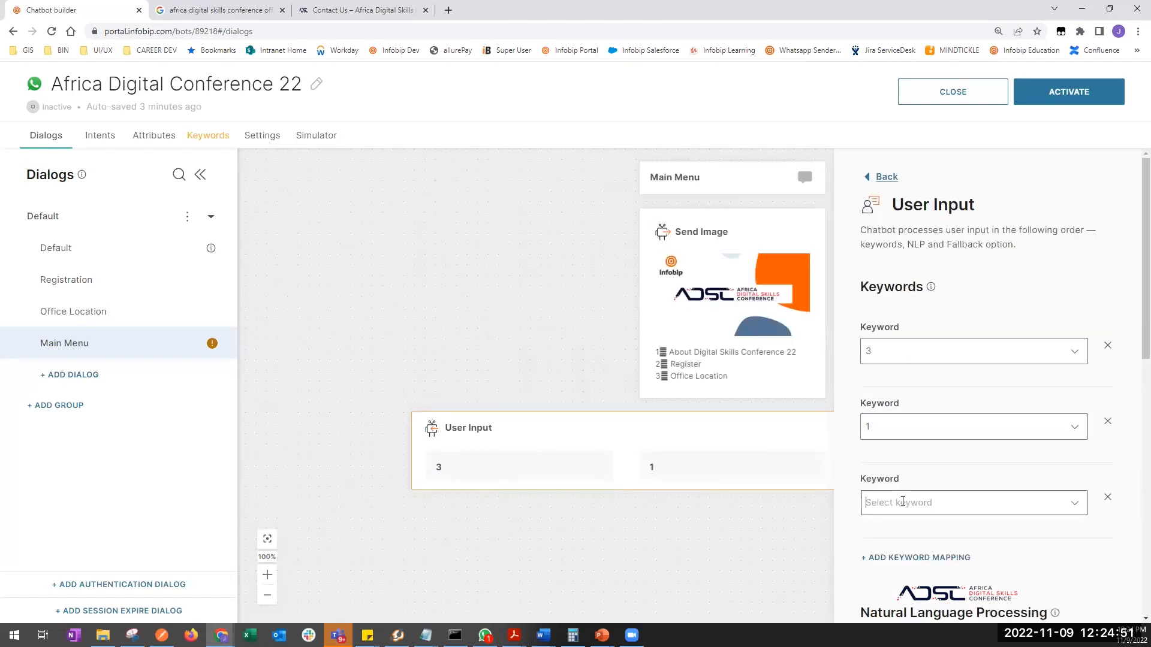
click(872, 407)
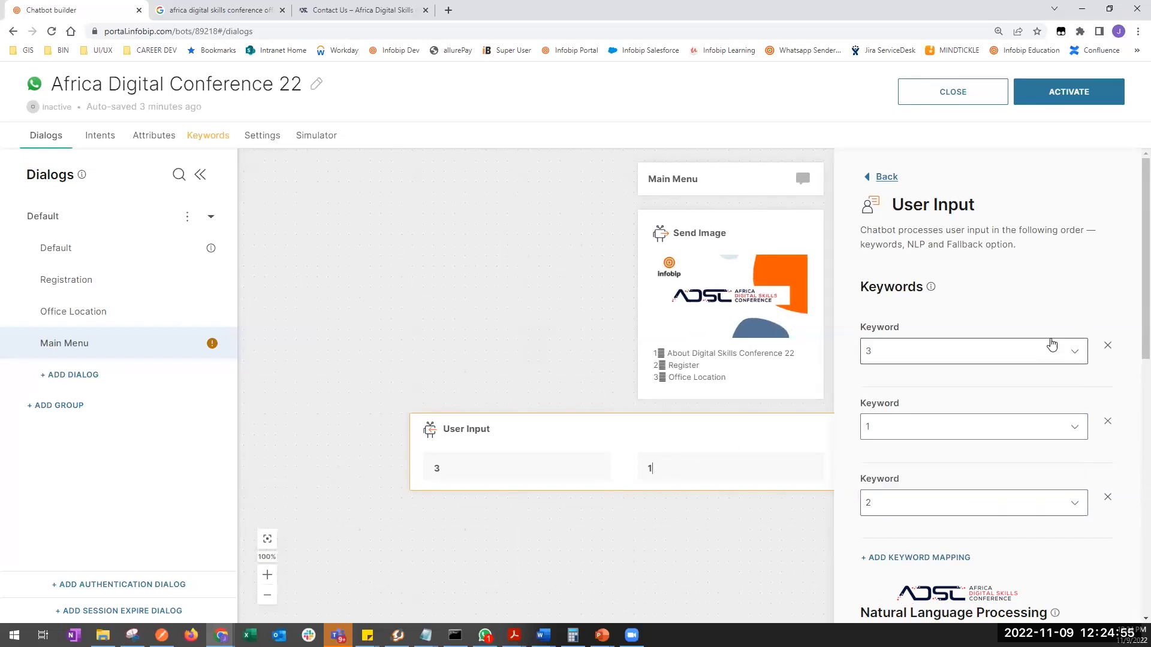
- Remove all three mappings and re-add keywords 1, 2 and 3 in order
click(1107, 351)
click(1108, 352)
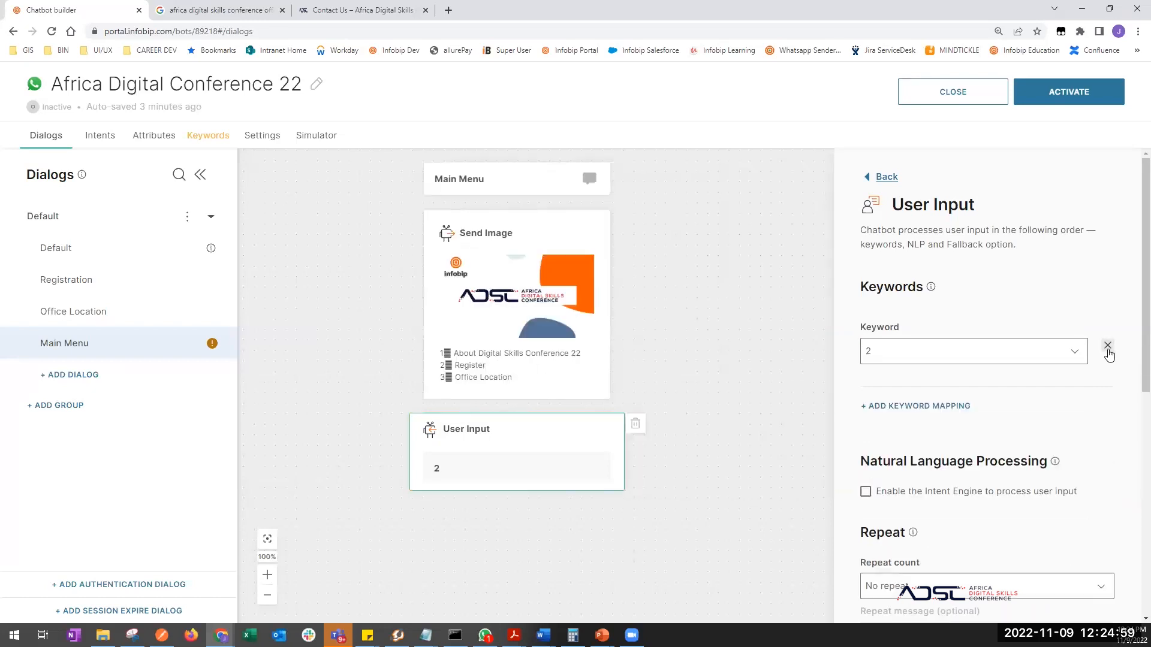
click(1107, 351)
click(944, 327)
click(872, 348)
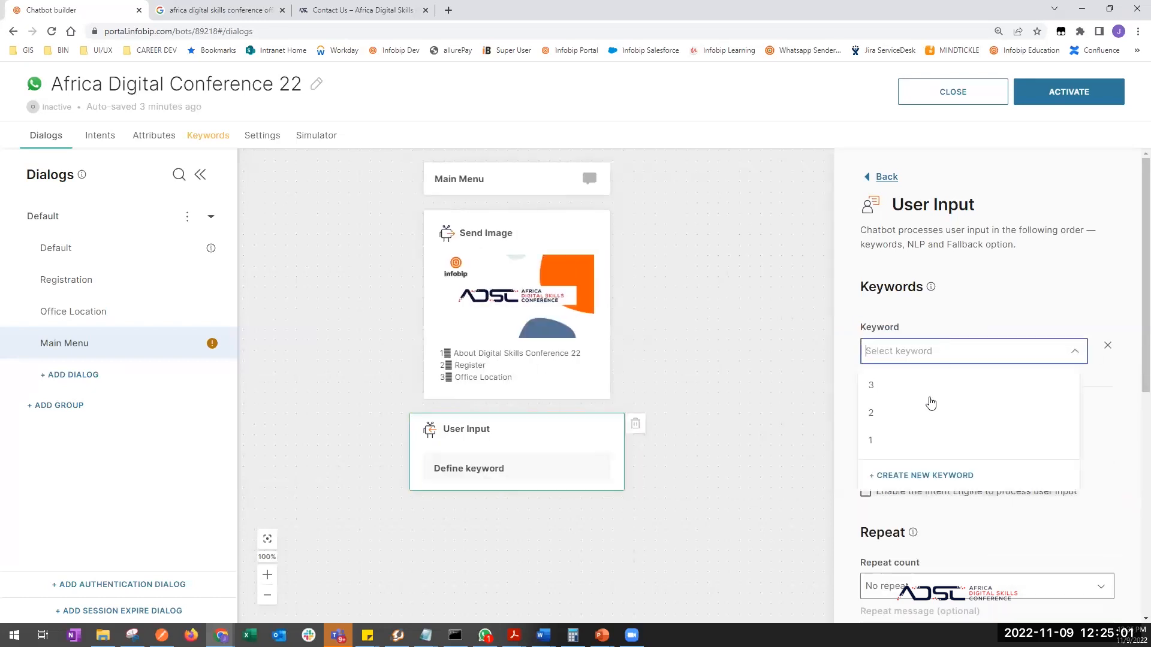
click(897, 449)
click(916, 413)
click(907, 439)
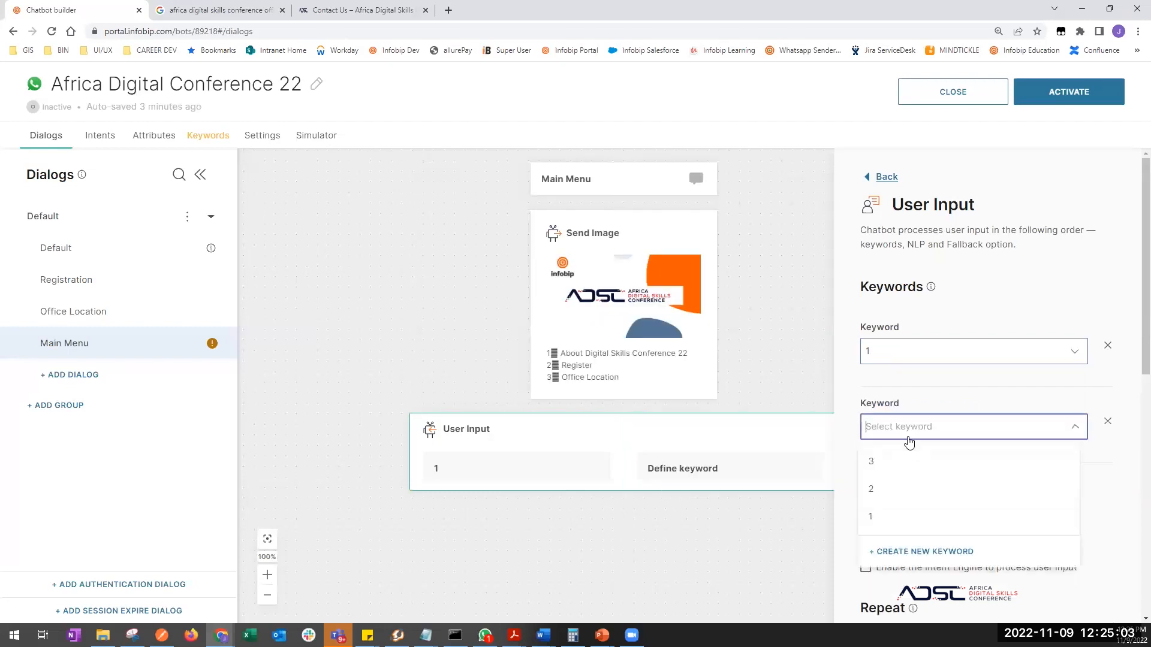
click(912, 494)
click(912, 483)
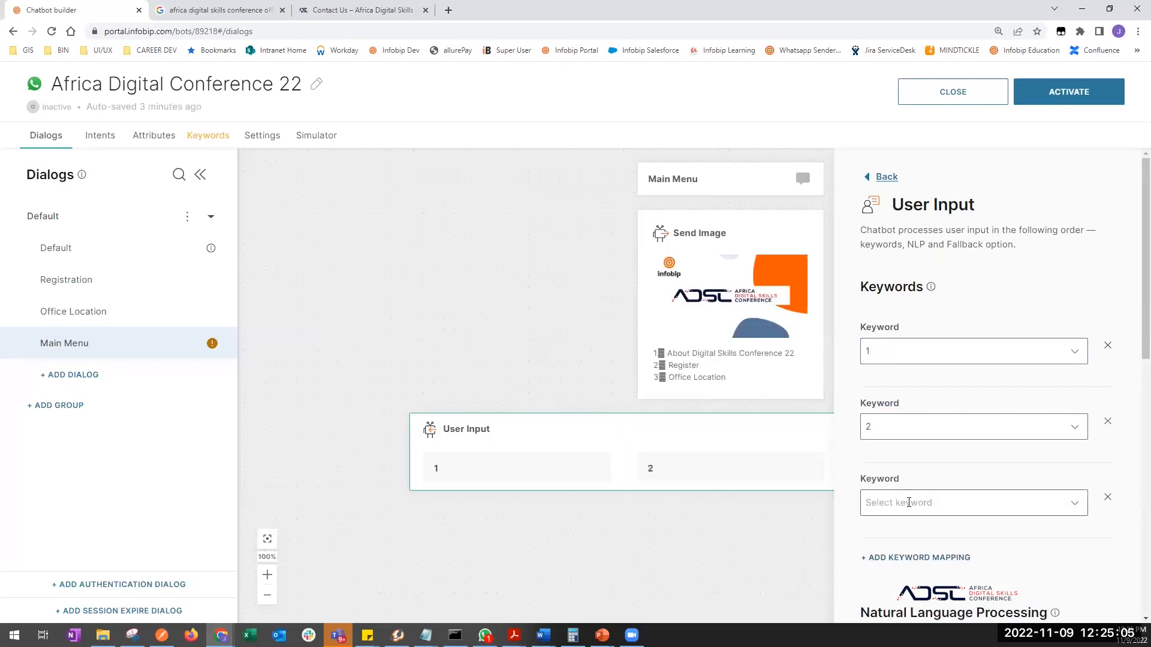
click(920, 501)
click(881, 384)
- Reopen the User Input step's settings and scroll down to its lower options
click(736, 542)
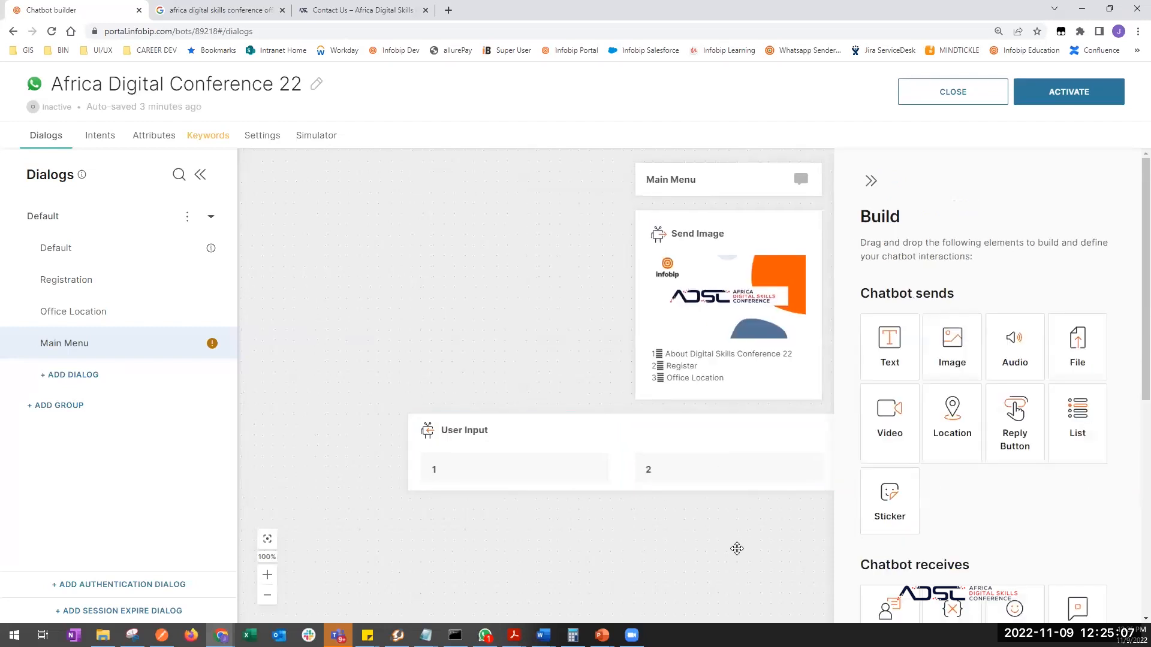
click(683, 478)
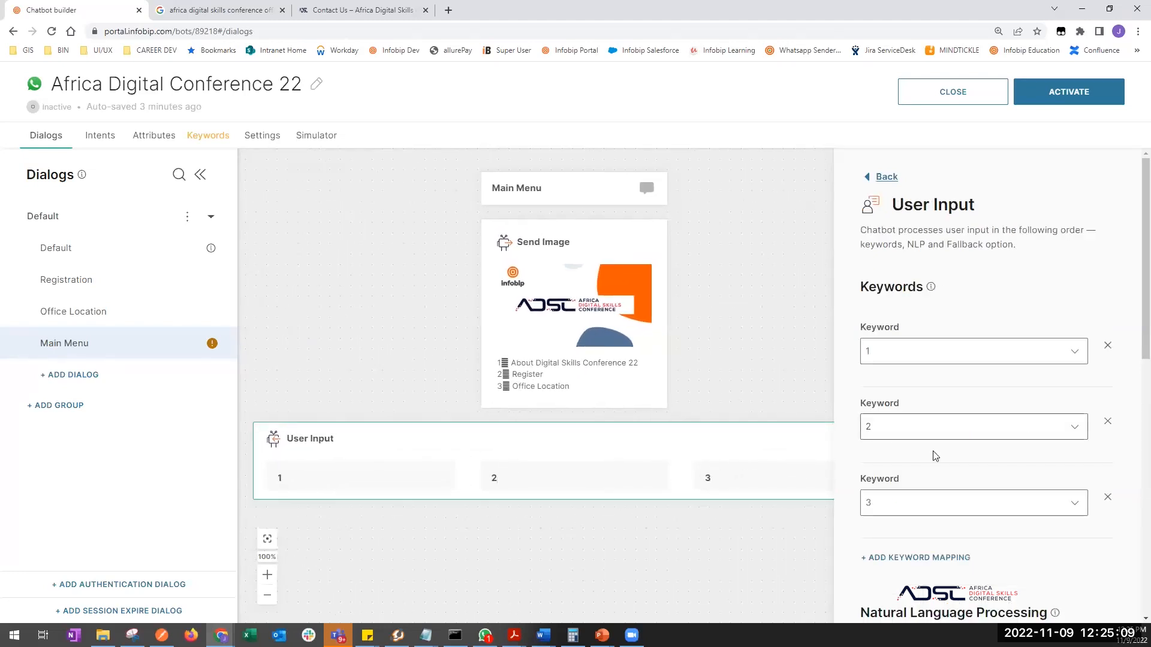
scroll(941, 469, down, 3)
scroll(940, 469, down, 2)
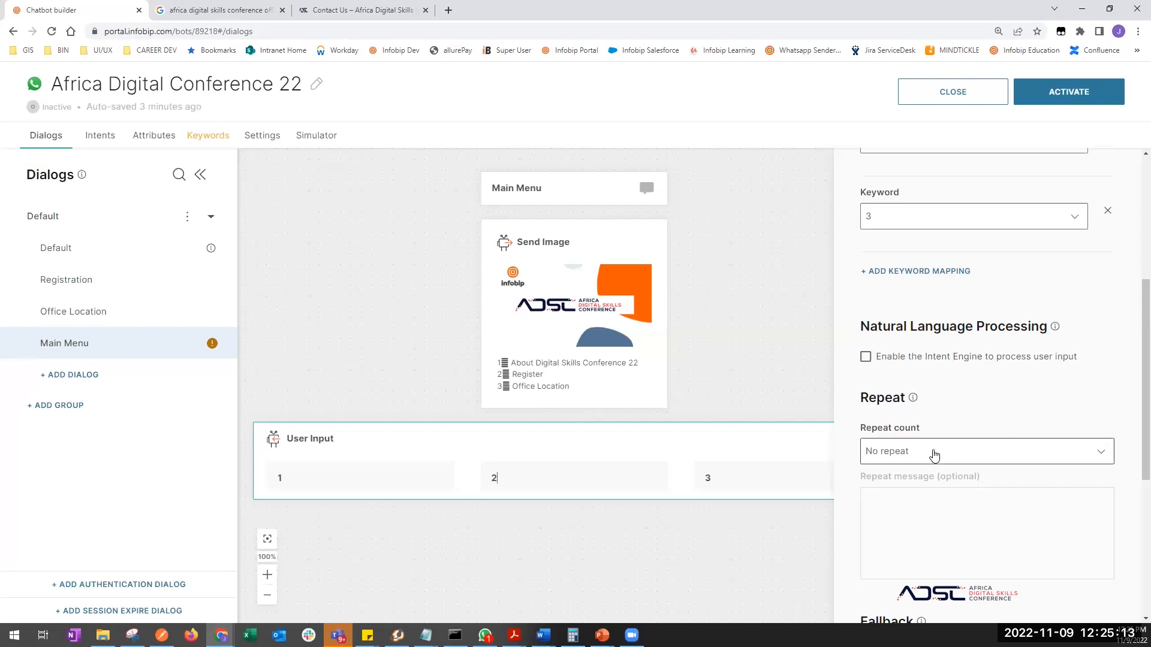
scroll(942, 437, down, 2)
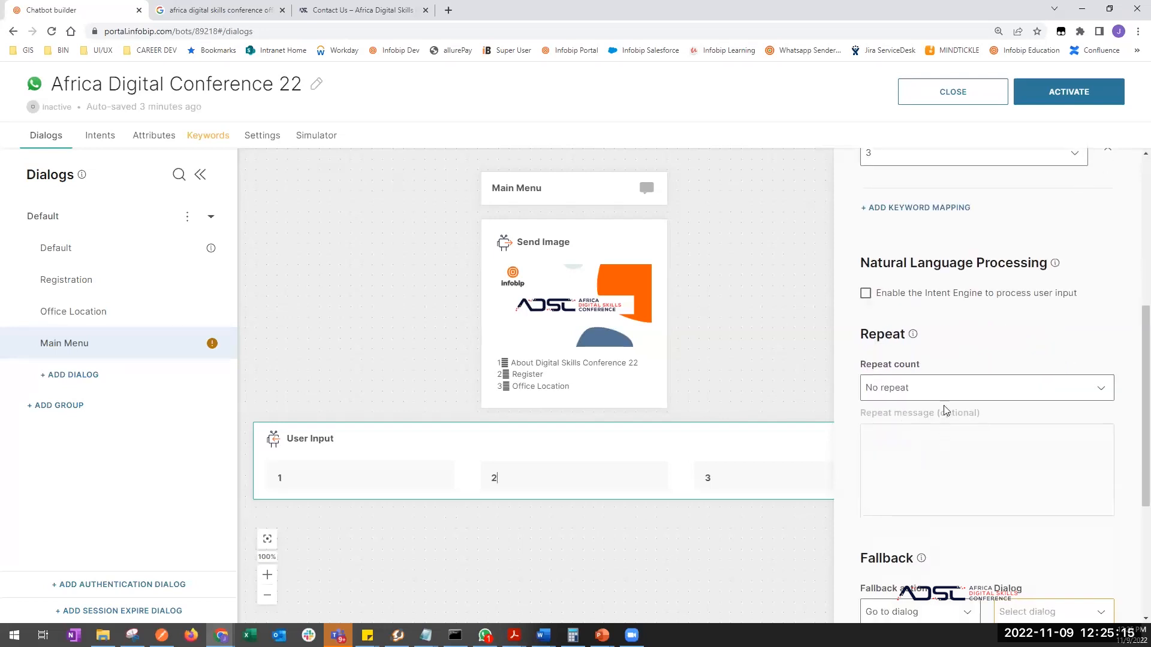
scroll(944, 410, down, 7)
- Set the User Input fallback to Default, enable the Intent Engine, and set repeat count 1
click(1074, 406)
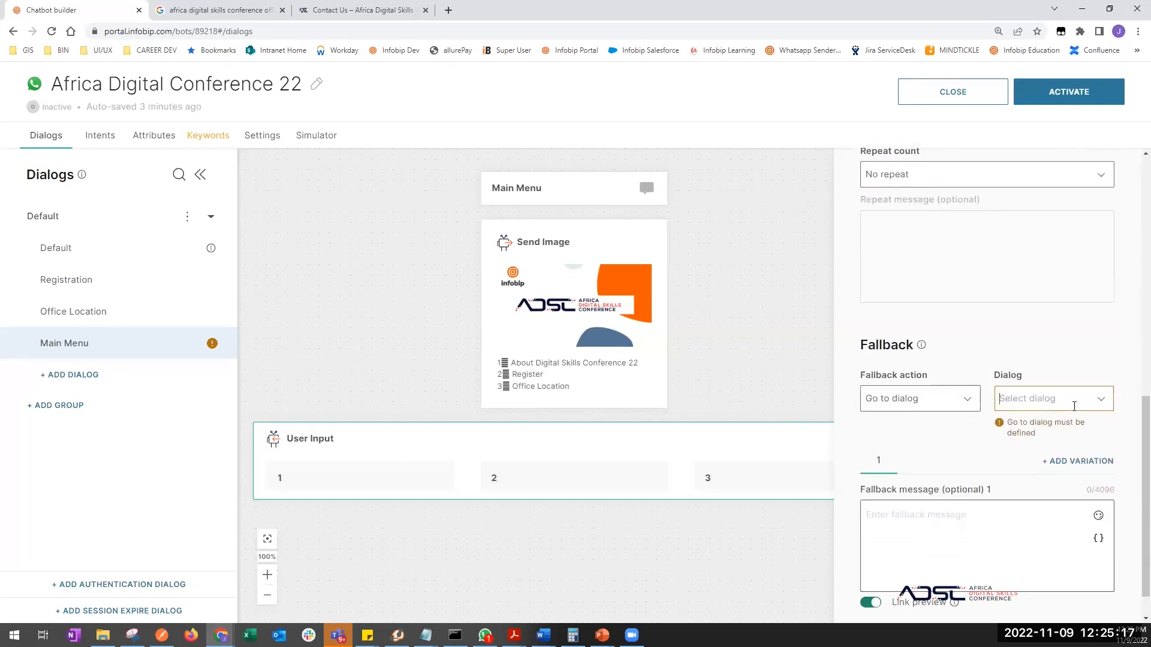
click(1027, 427)
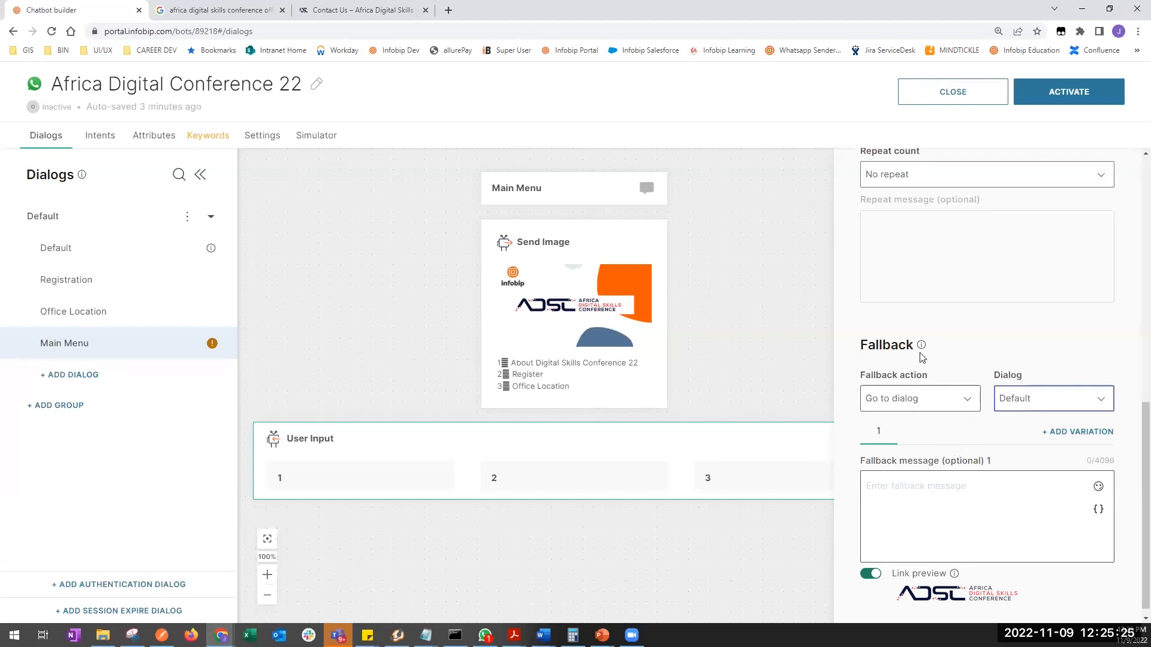
scroll(899, 312, up, 5)
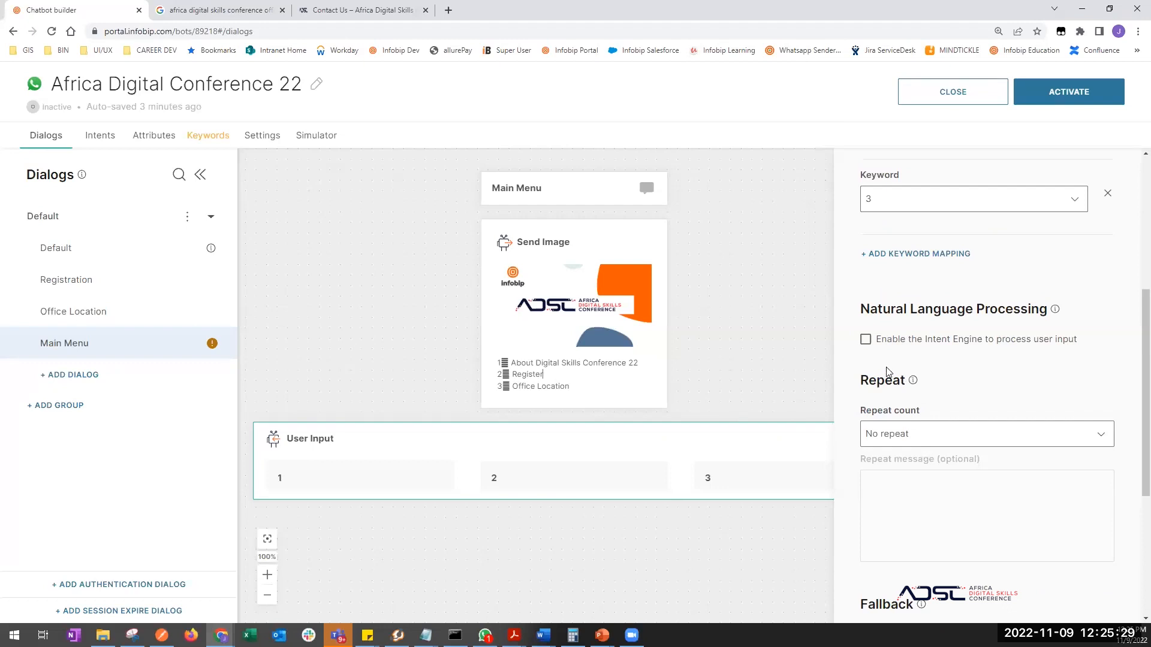
click(866, 339)
scroll(958, 384, down, 1)
scroll(932, 373, down, 1)
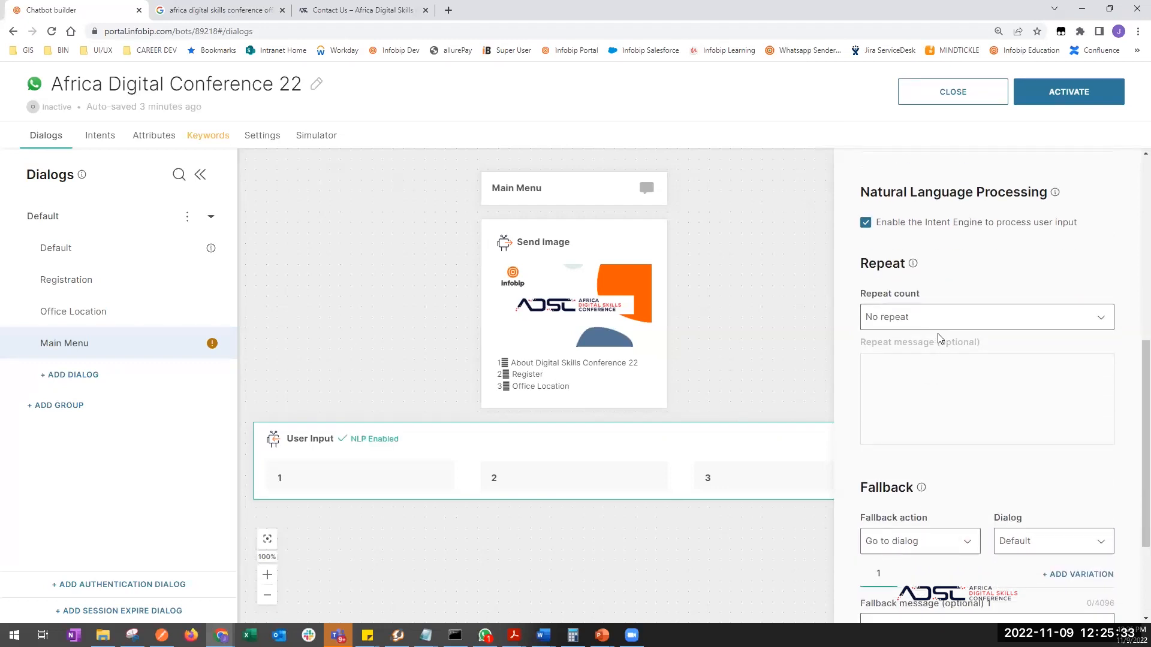
click(951, 316)
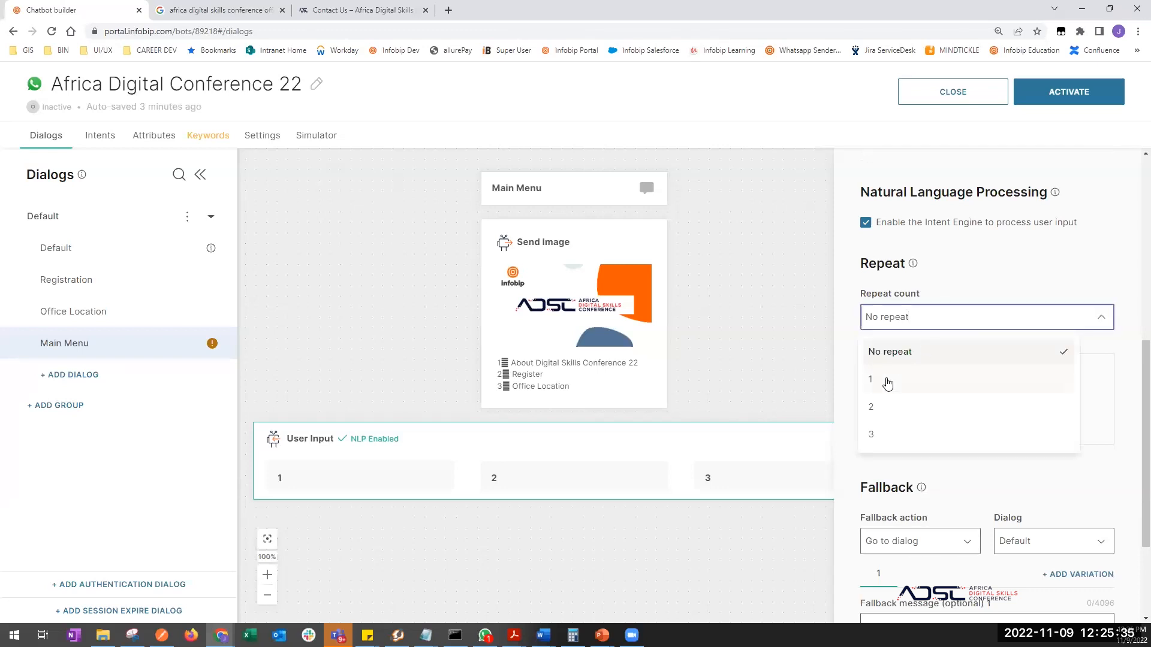
click(884, 379)
click(936, 414)
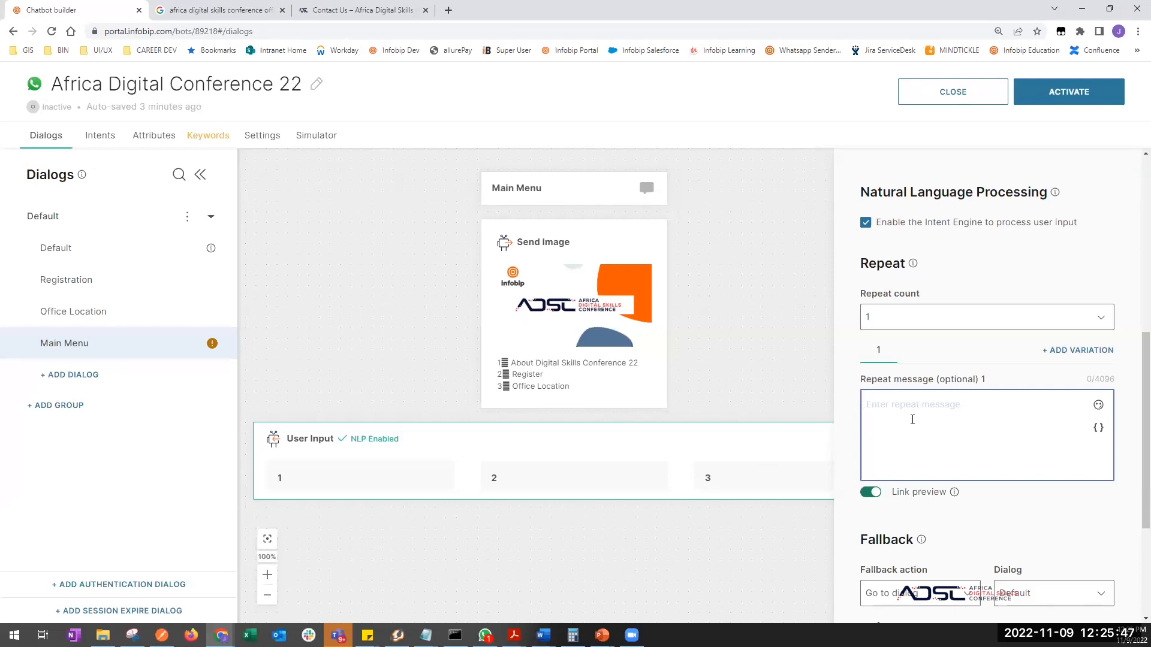
- Set the repeat message 'Sorry! your input is not correct. Please try again.' and repeat count 2
text(Sorry! your input is not corre)
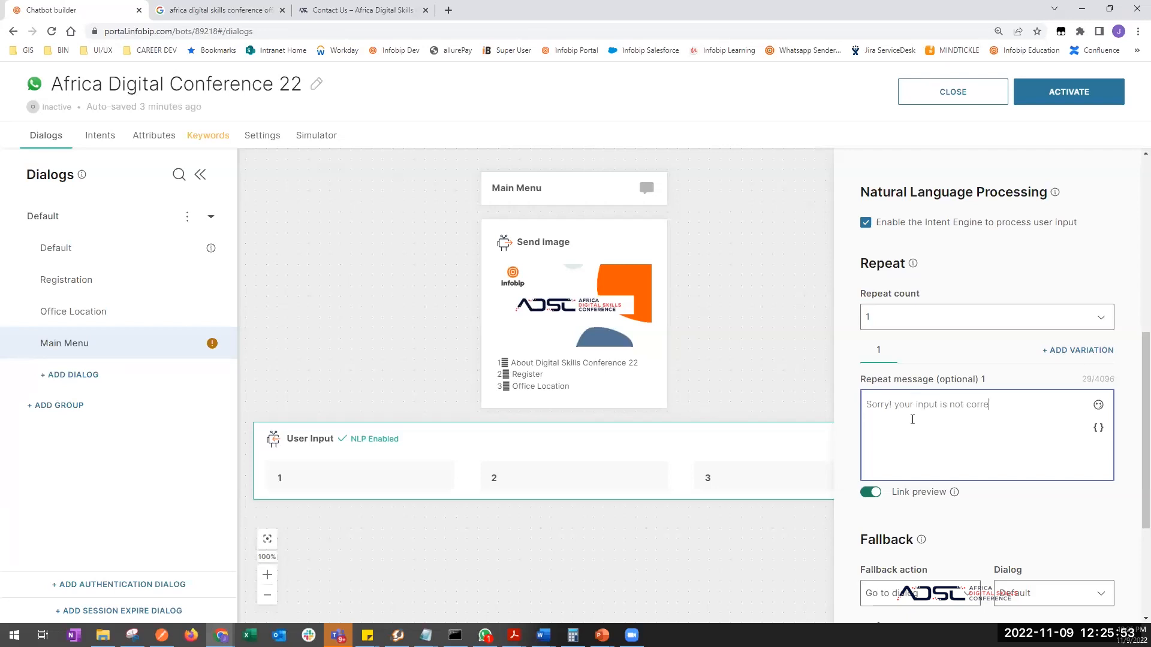
text(Plse)
text(as)
scroll(930, 371, down, 1)
click(880, 285)
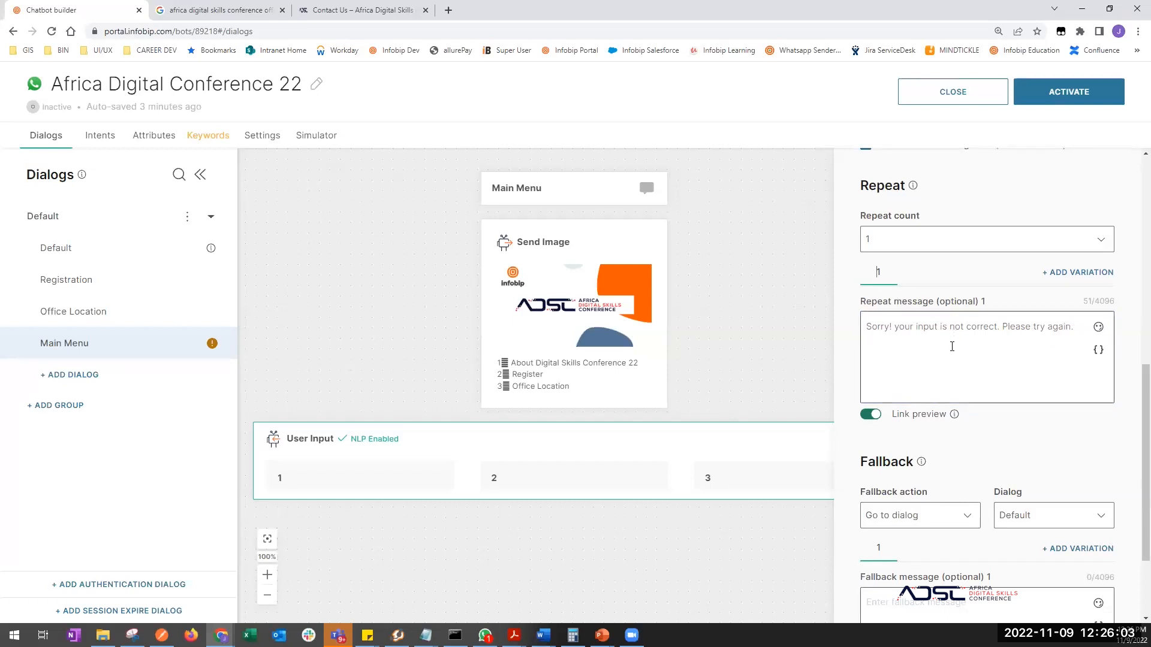
scroll(952, 347, up, 1)
click(936, 246)
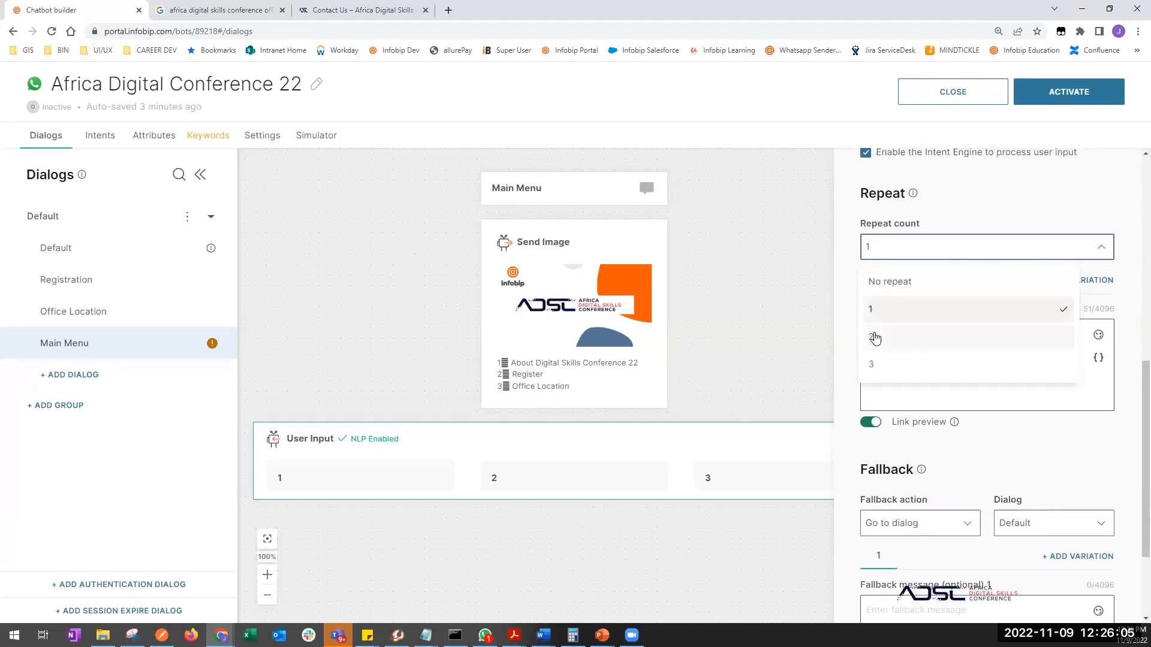
click(874, 339)
- Confirm Default remains the User Input fallback dialog
scroll(971, 419, down, 1)
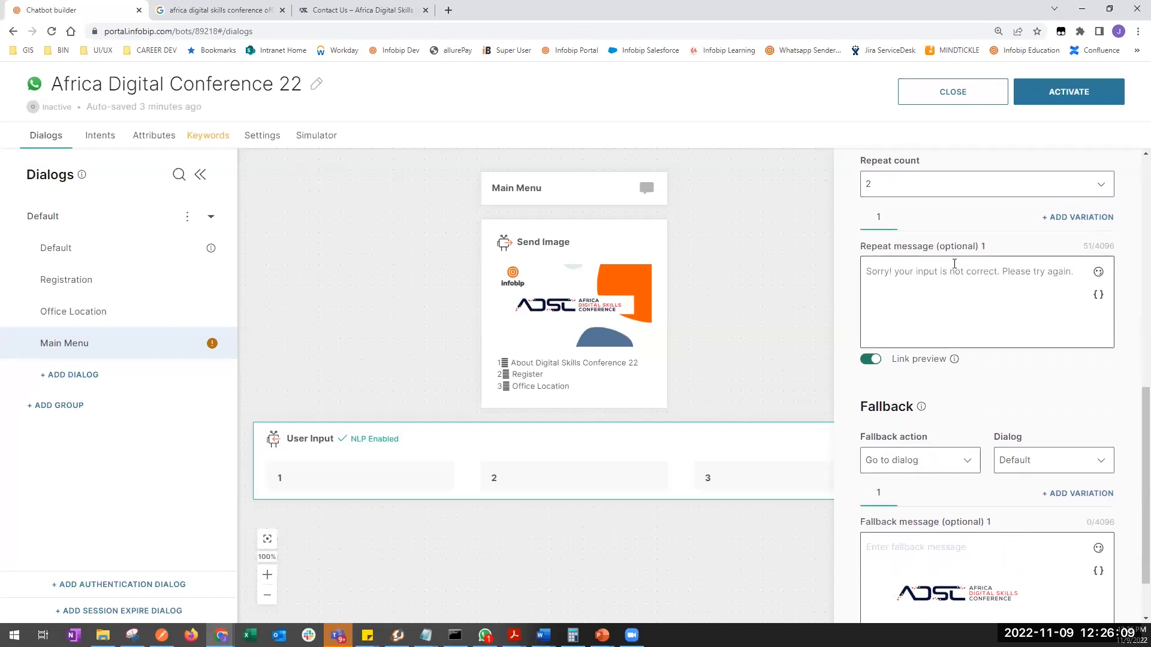
scroll(1024, 371, down, 1)
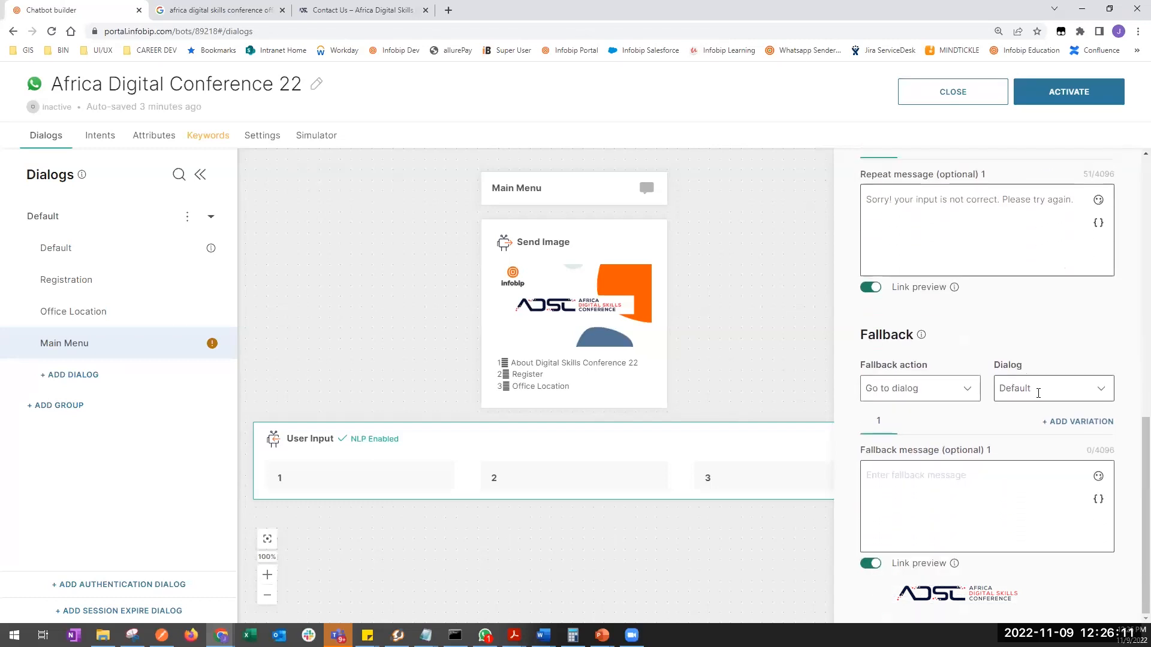
click(1094, 391)
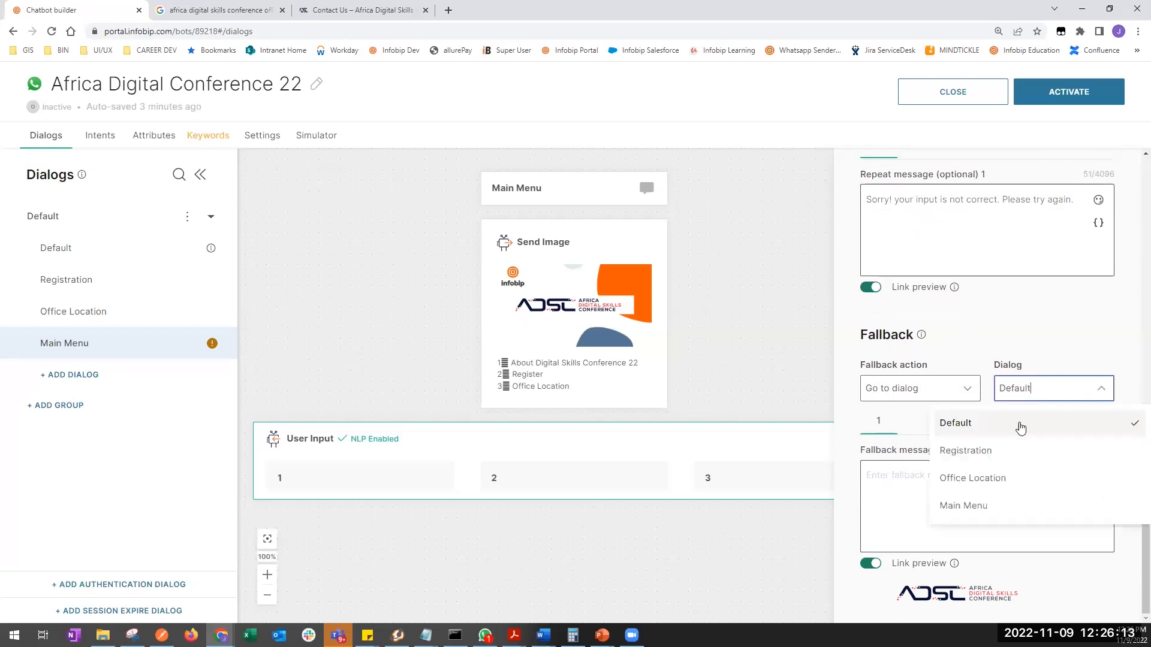
click(980, 429)
scroll(1017, 365, up, 1)
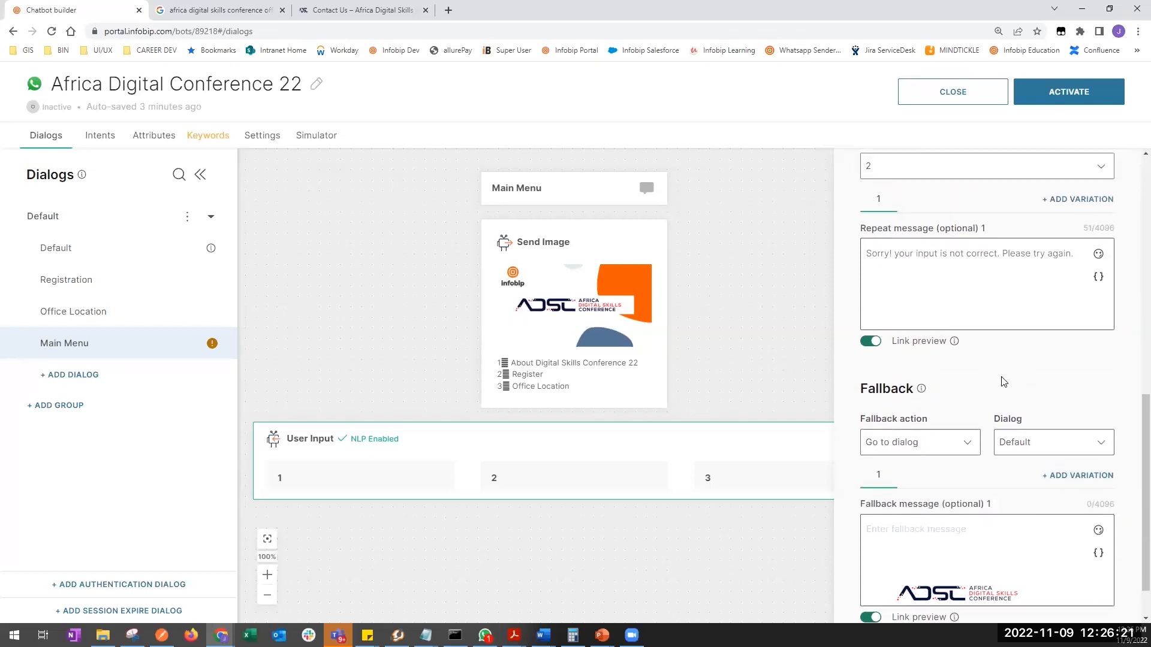
scroll(970, 271, up, 3)
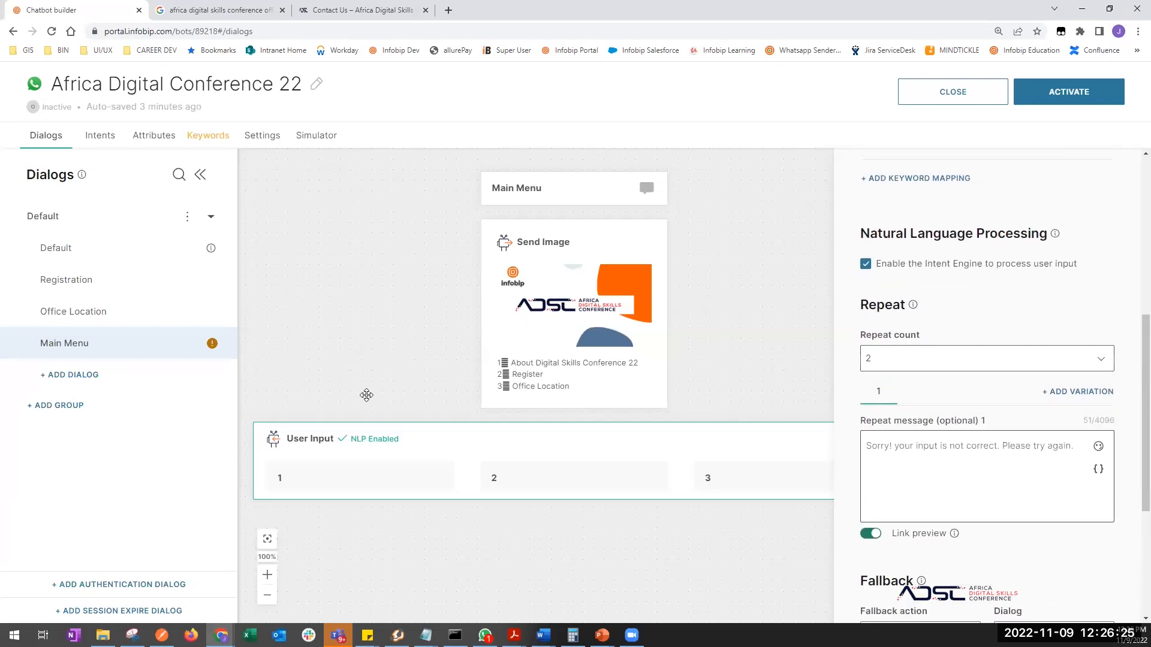
scroll(434, 553, down, 3)
- Add To Dialog redirect steps under Main Menu options 1, 2 and 3
click(524, 470)
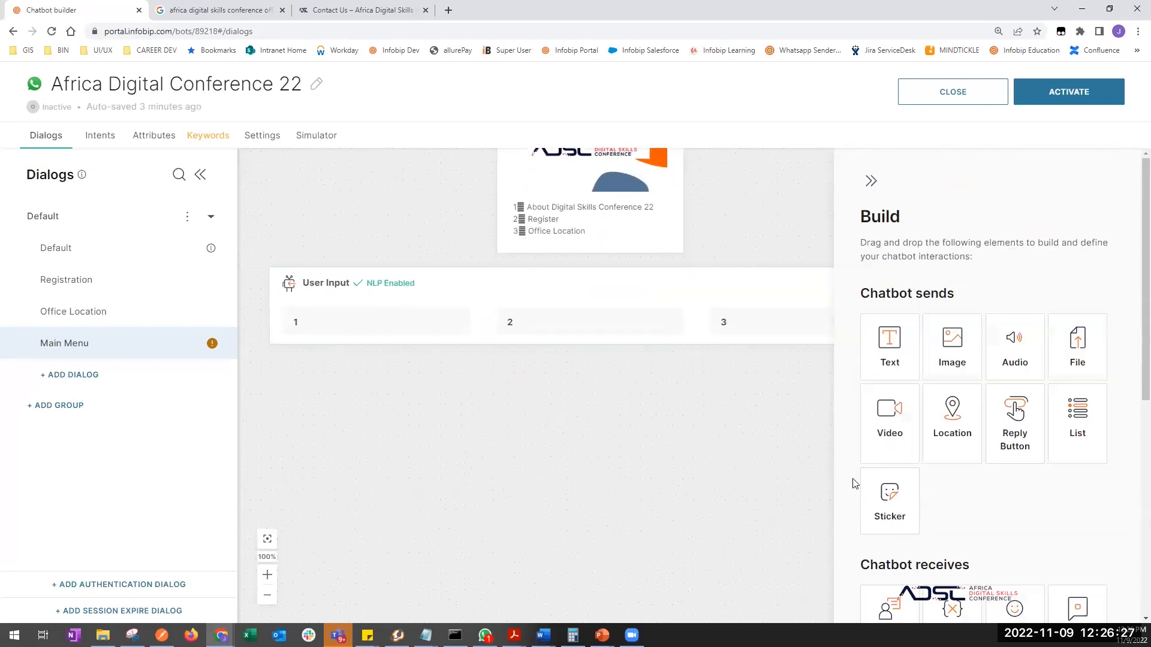
scroll(982, 516, down, 5)
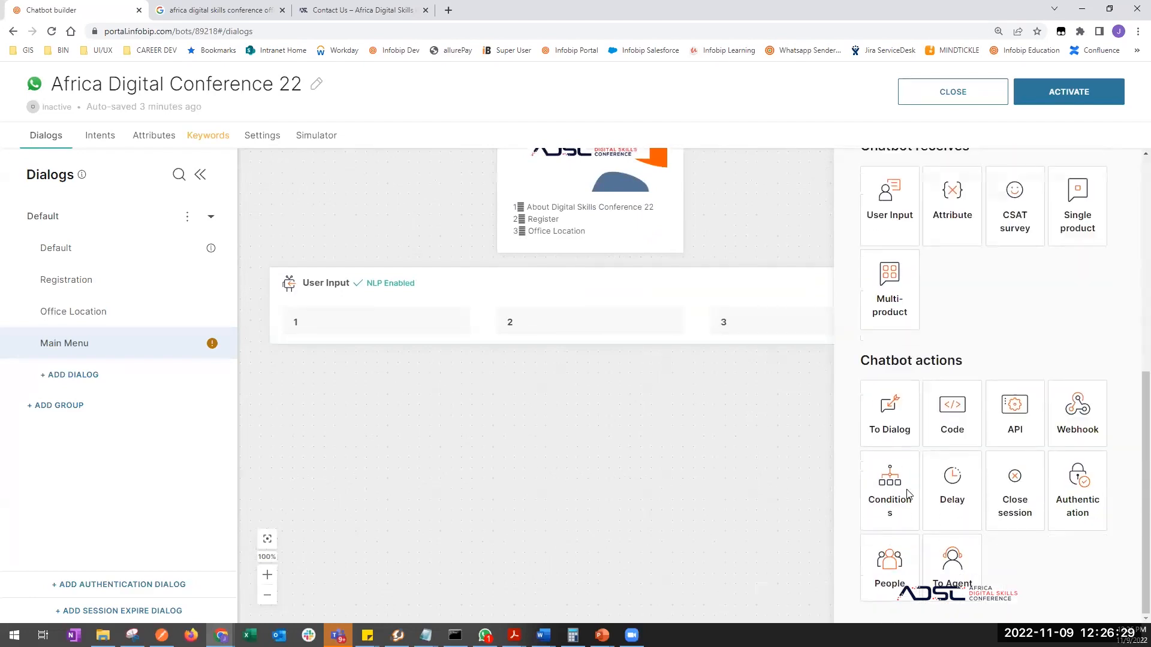
drag(888, 440, 376, 326)
click(752, 482)
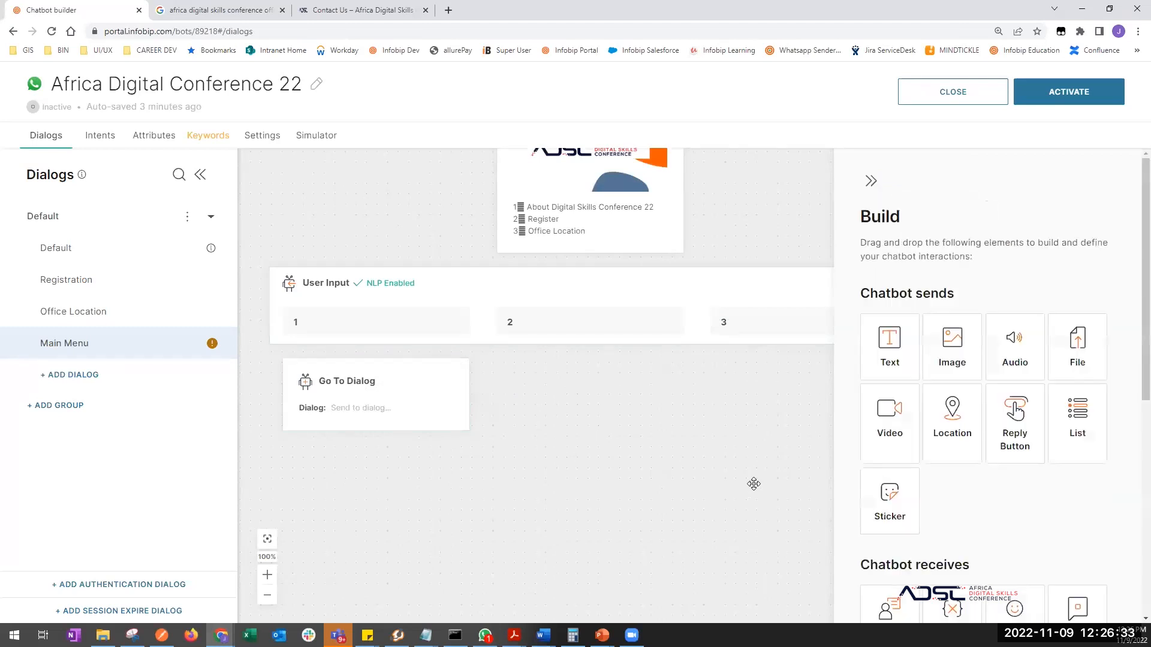
scroll(981, 488, down, 3)
drag(889, 385, 968, 514)
scroll(968, 513, down, 3)
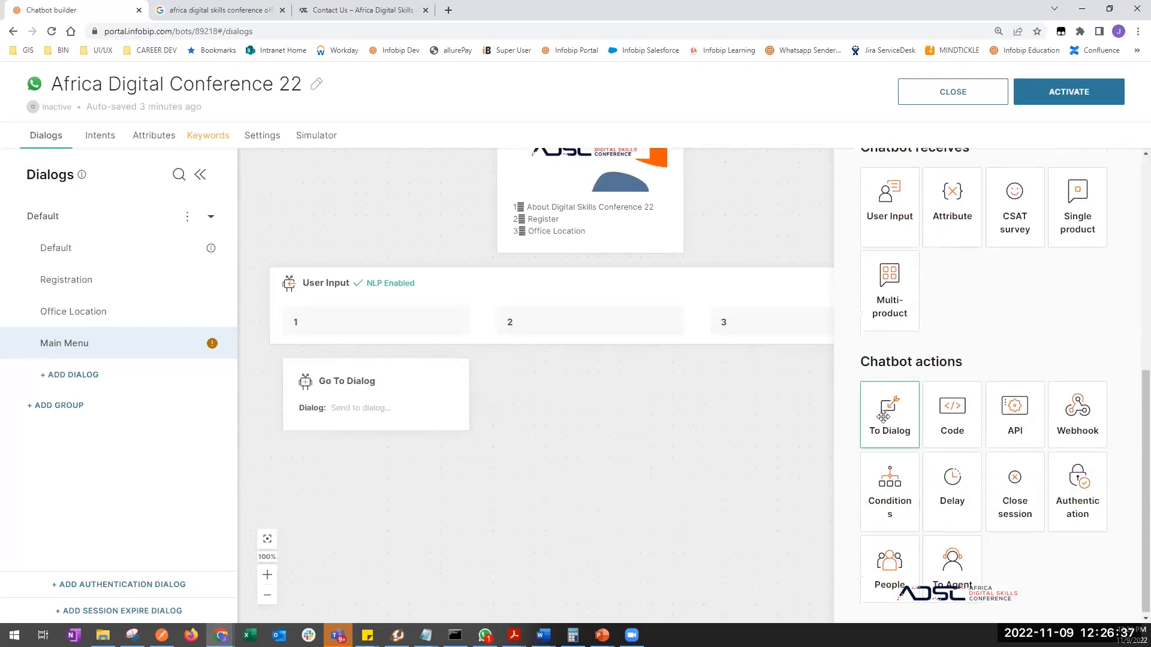
drag(889, 414, 580, 384)
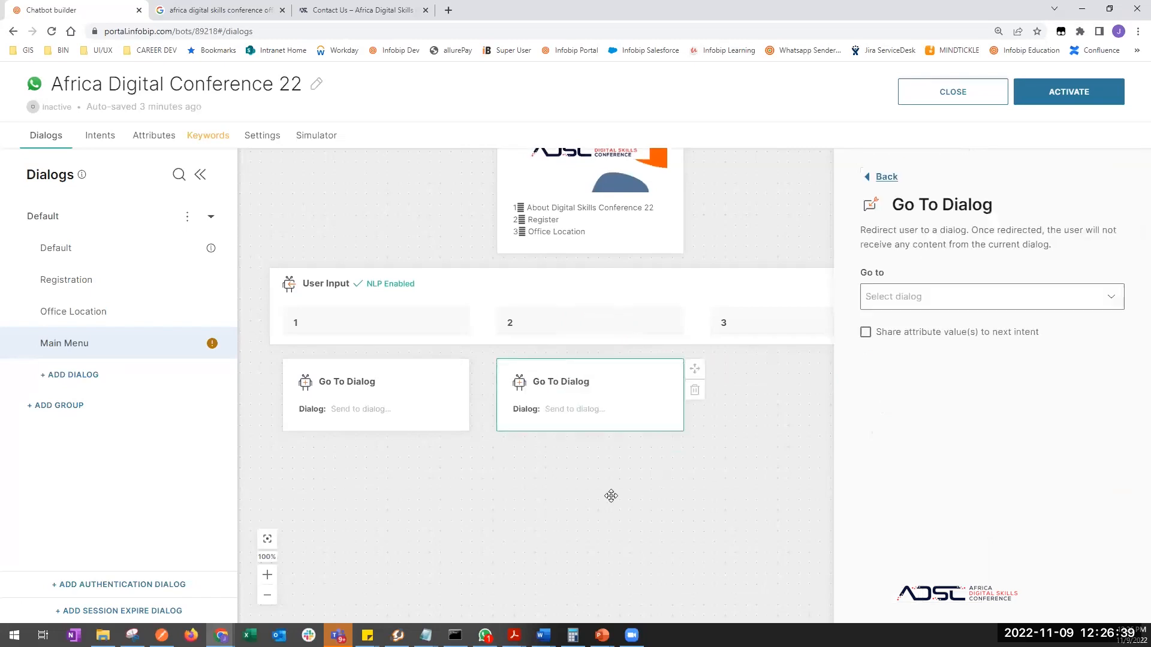
drag(612, 496, 473, 475)
scroll(952, 536, down, 2)
scroll(903, 431, down, 2)
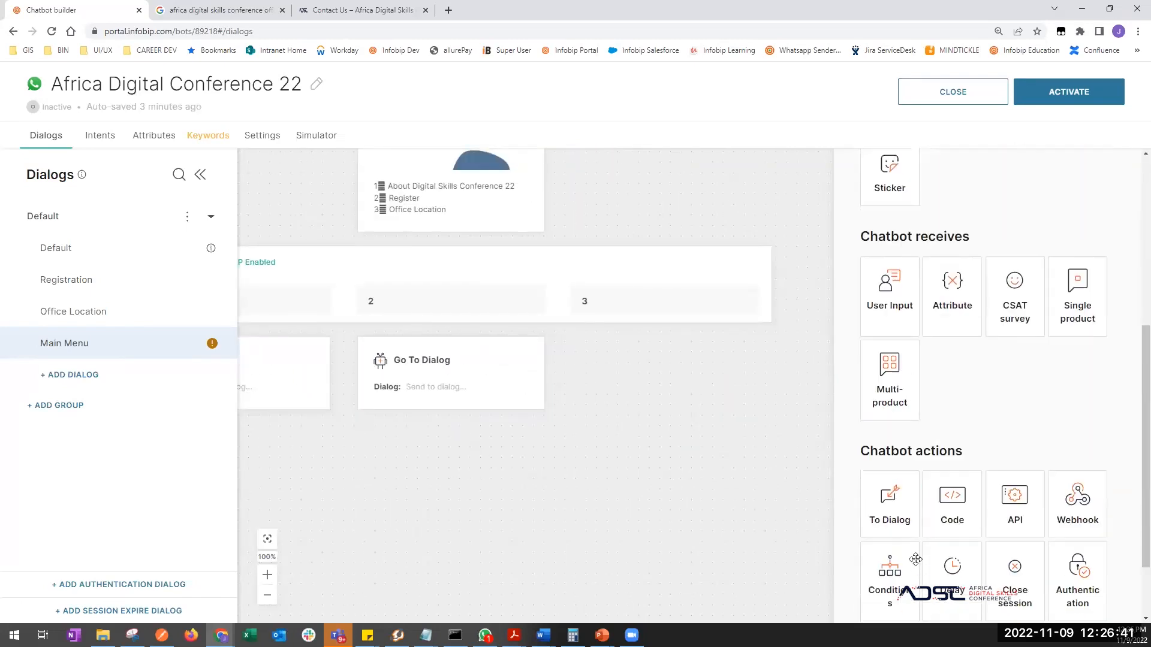
drag(889, 499, 672, 350)
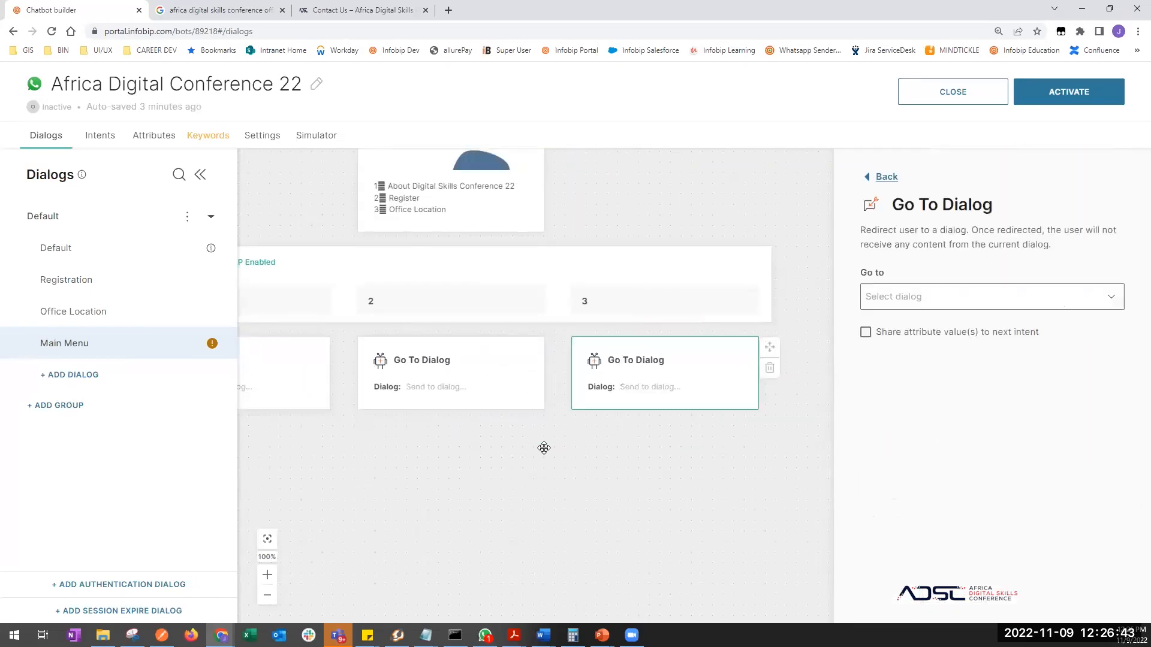
click(398, 290)
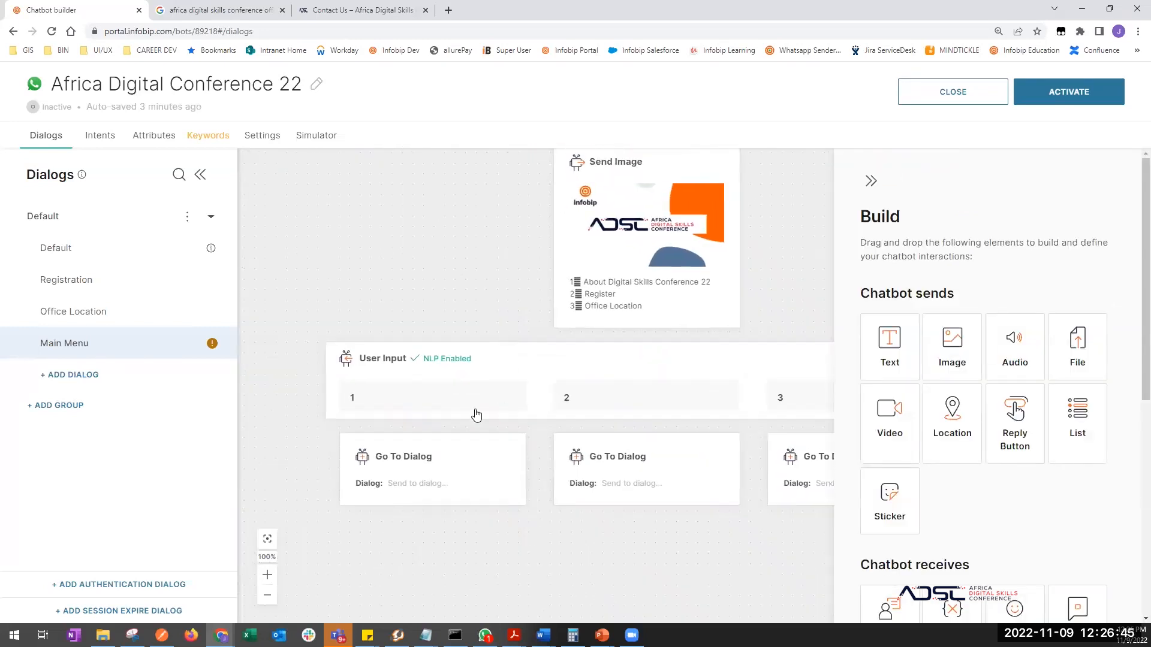
click(421, 479)
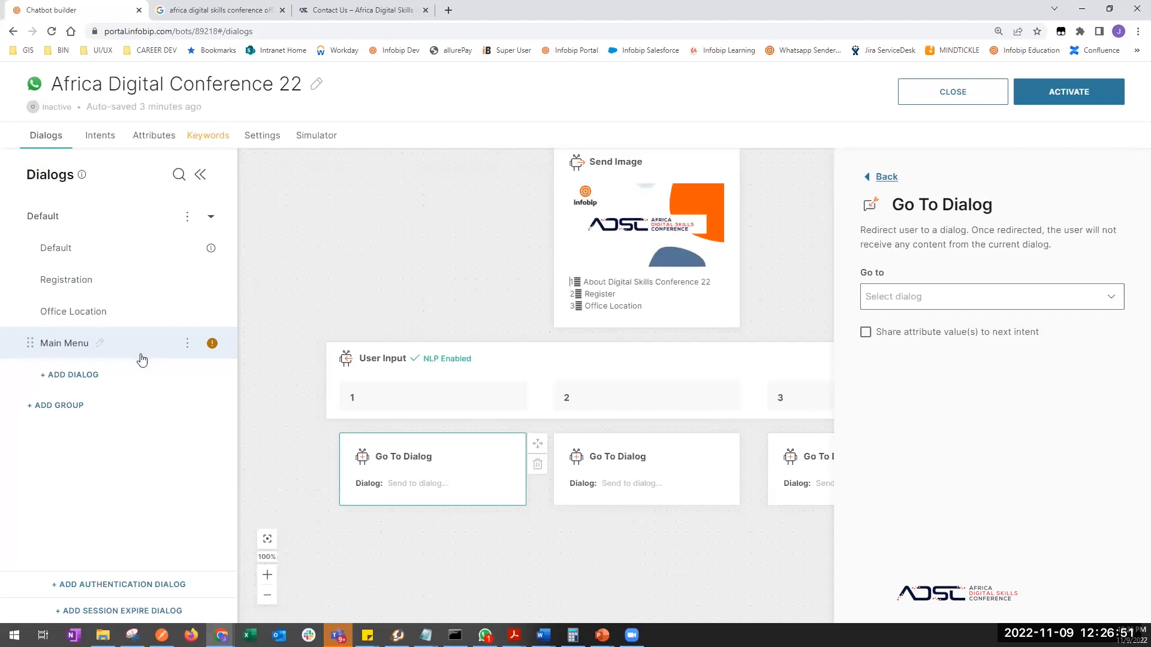
- Create a new dialog named About Us
click(133, 377)
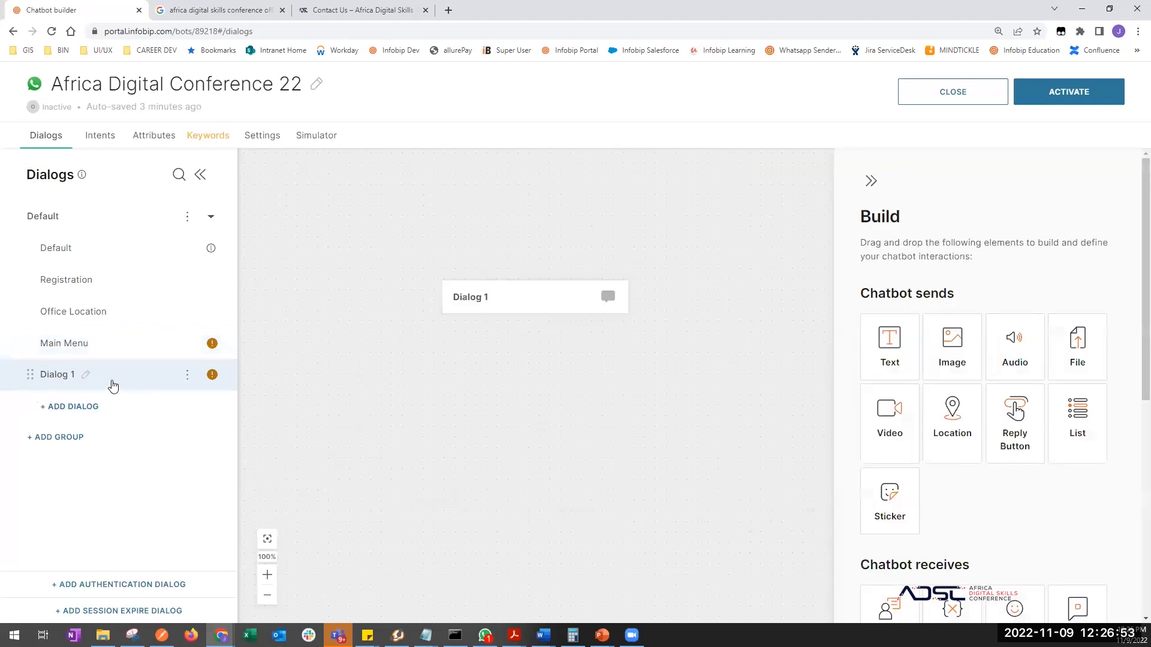
click(84, 375)
text(About Us)
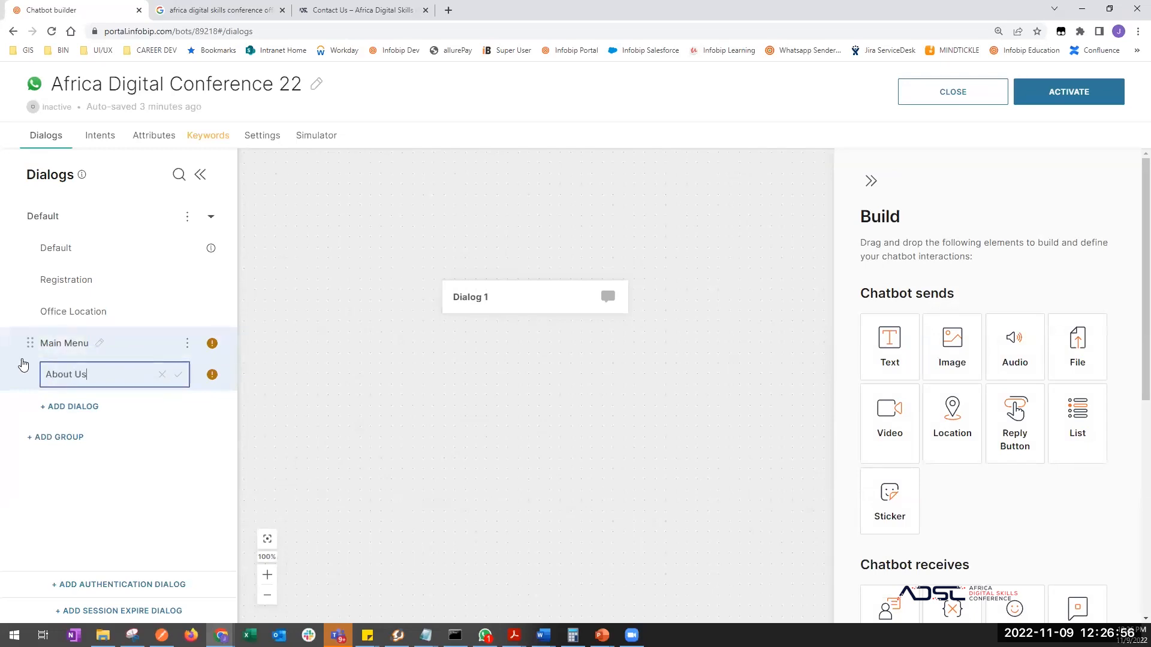
key(Return)
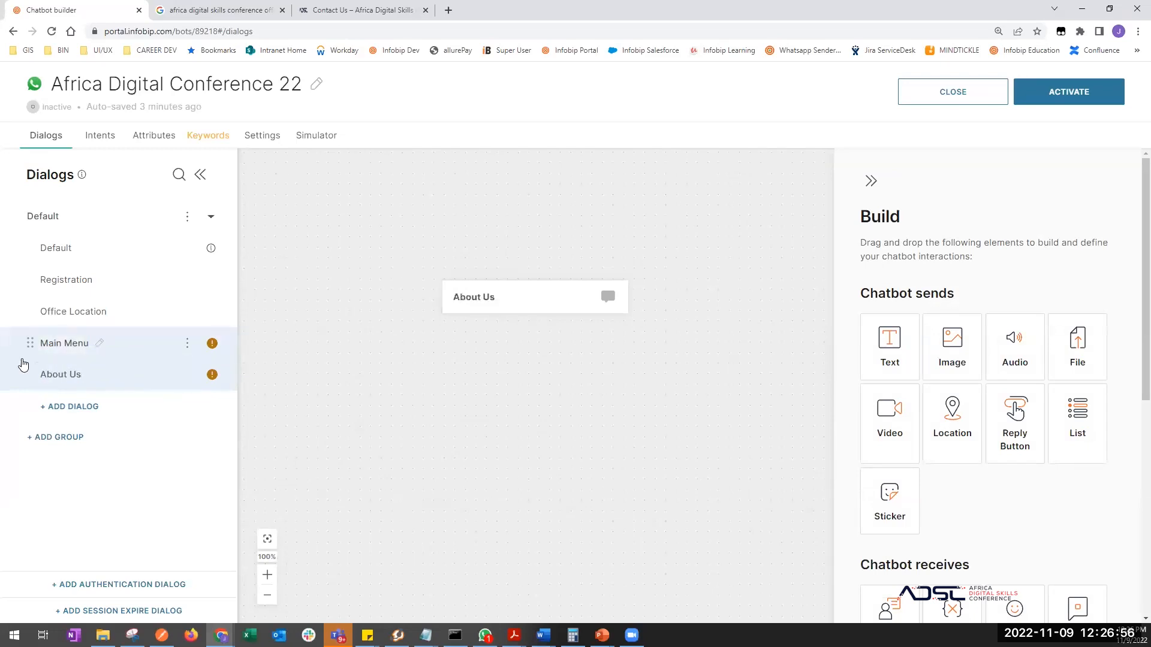
click(360, 10)
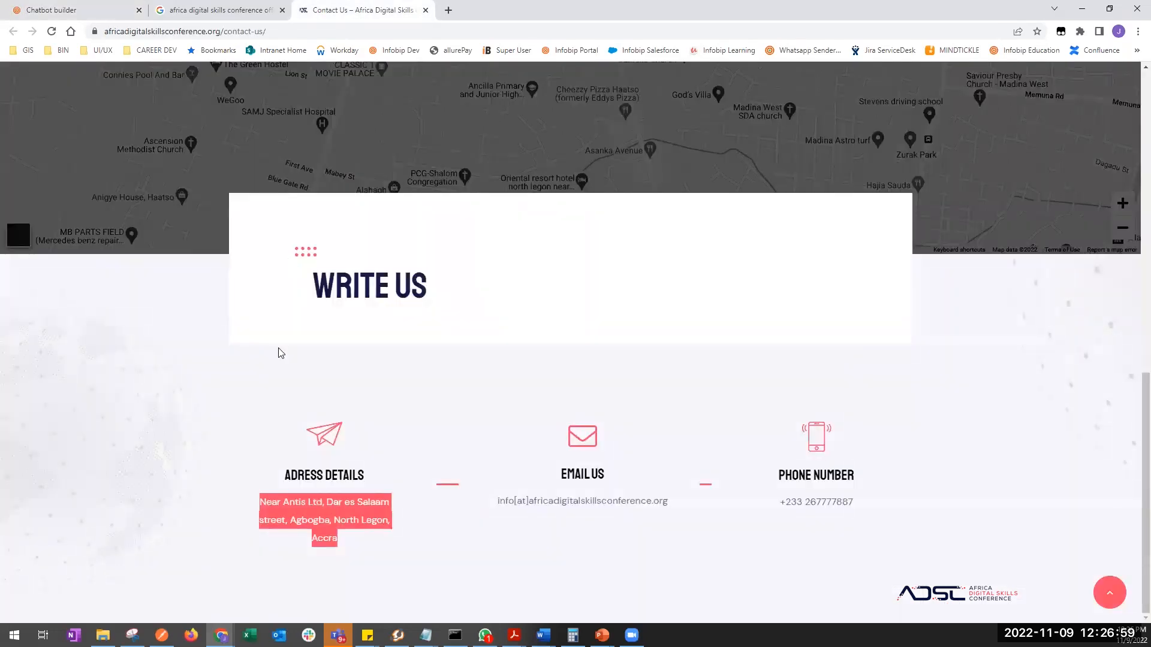
- Copy the Who We Are title and intro paragraph from the conference site's About Us page
scroll(281, 353, up, 15)
click(404, 106)
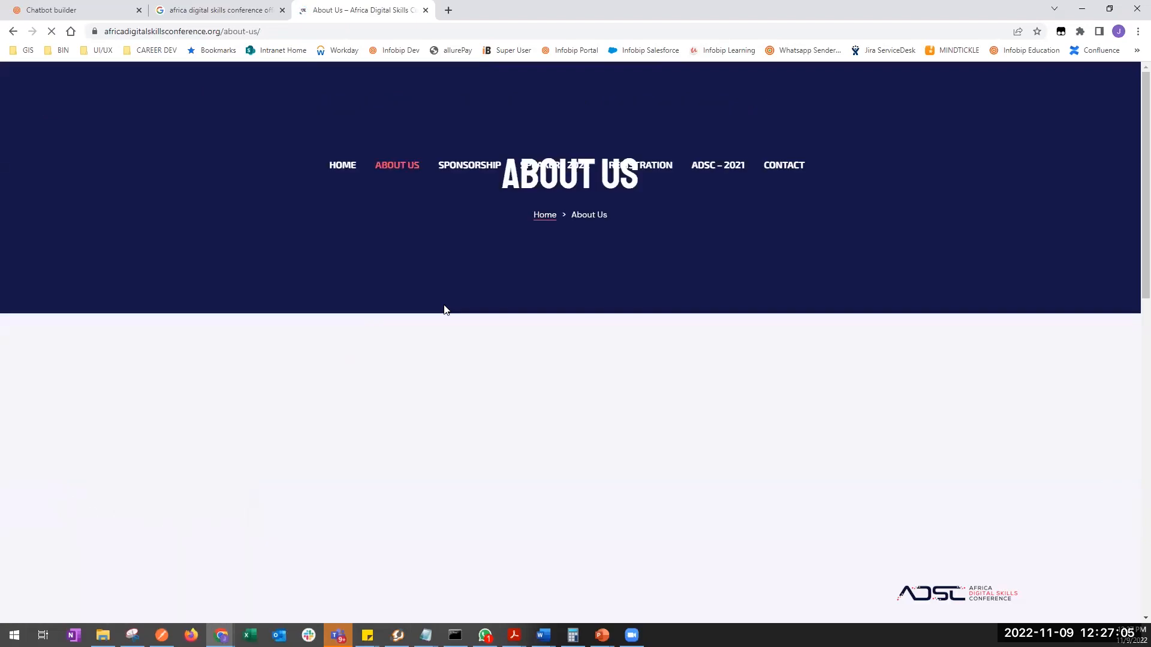
scroll(437, 224, down, 7)
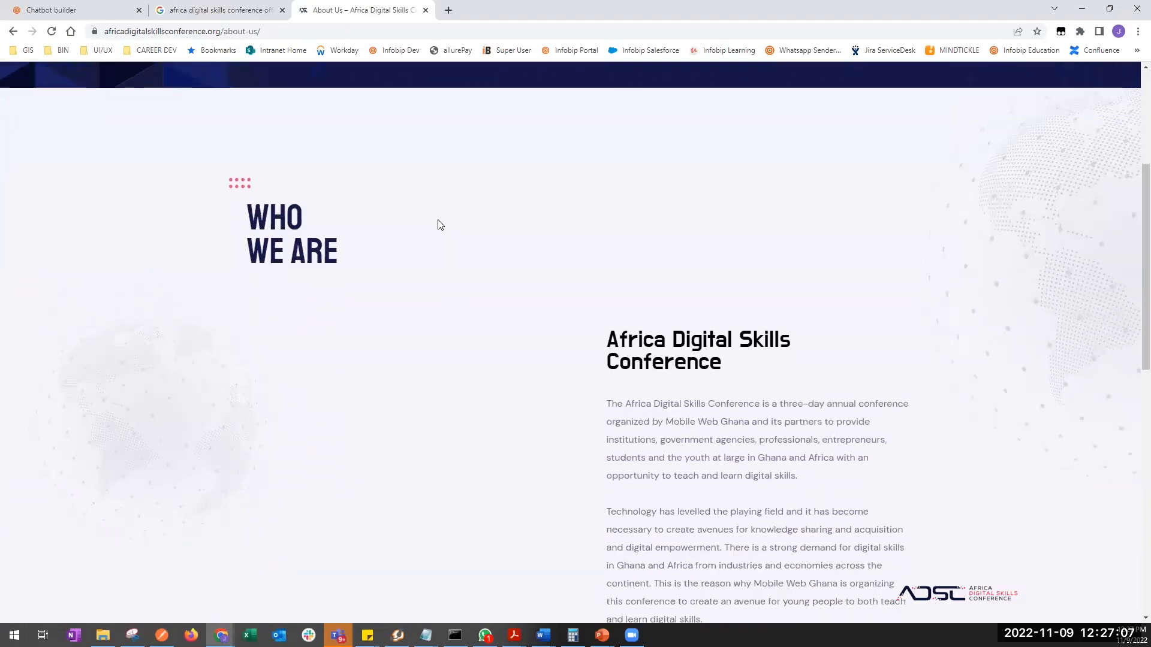
drag(607, 221, 613, 161)
key(ctrl+c)
click(784, 283)
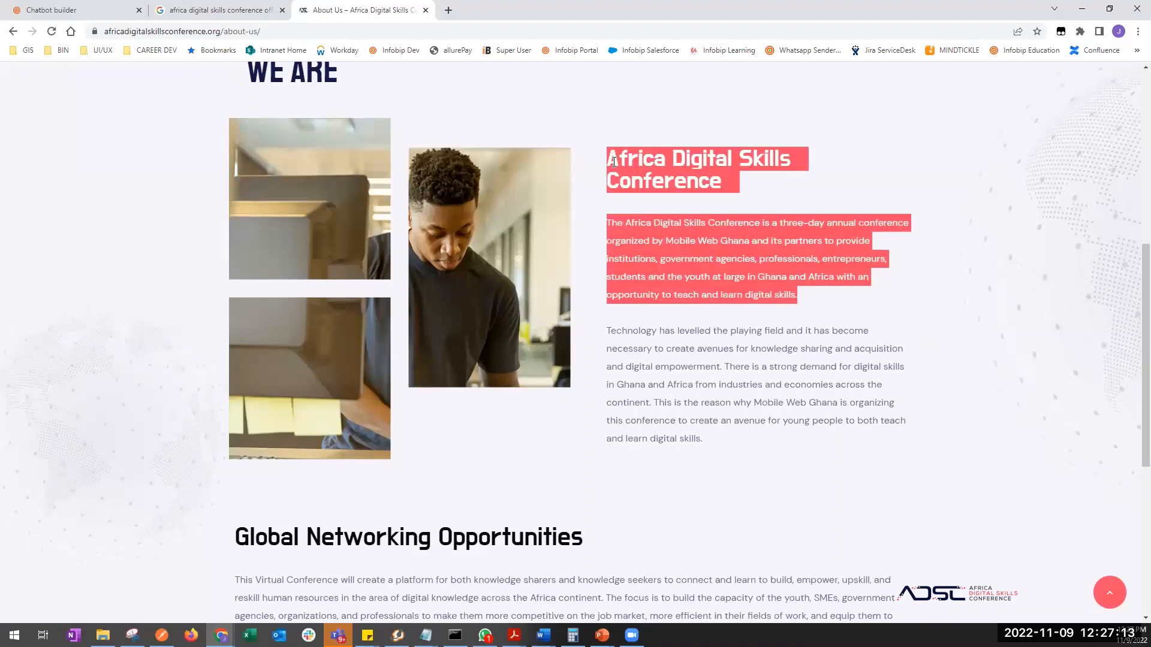
click(82, 13)
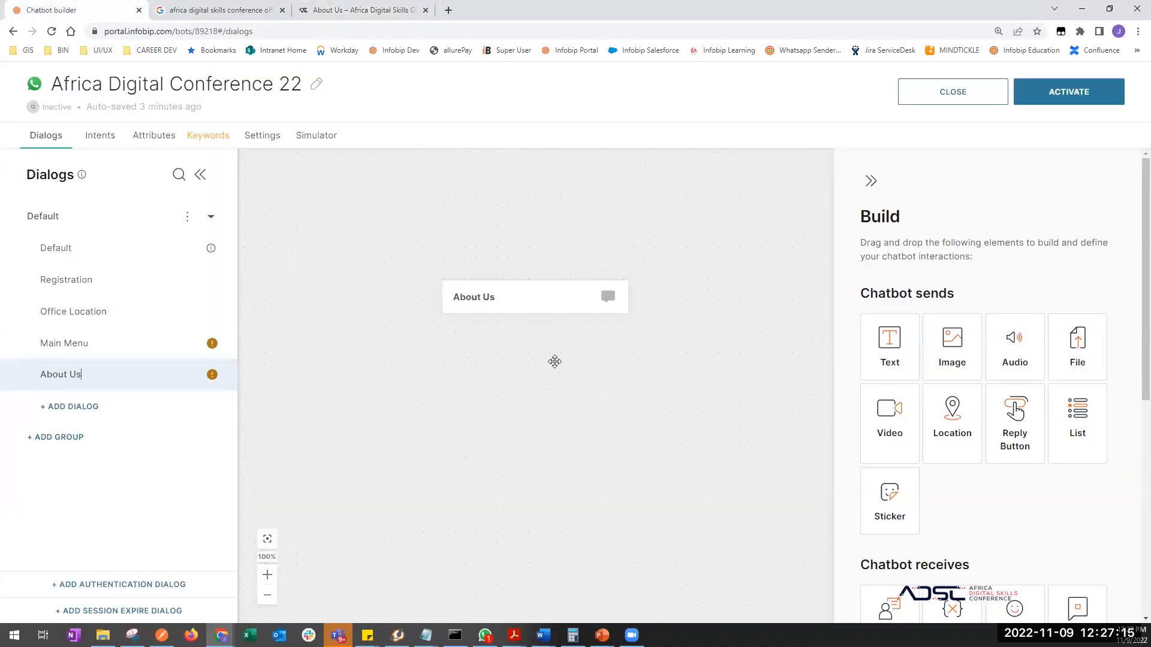
- Add a Text message to About Us with the pasted description, title wrapped in asterisks
drag(895, 358, 479, 441)
click(1013, 363)
key(ctrl+v)
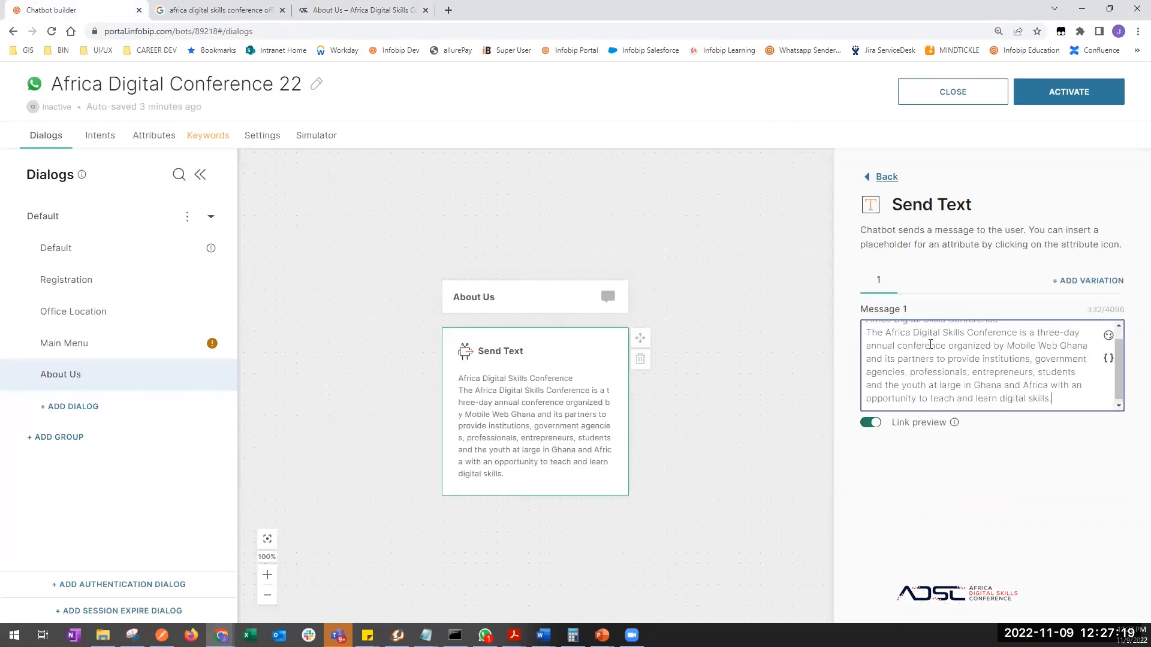
scroll(930, 343, up, 2)
click(868, 333)
text(*)
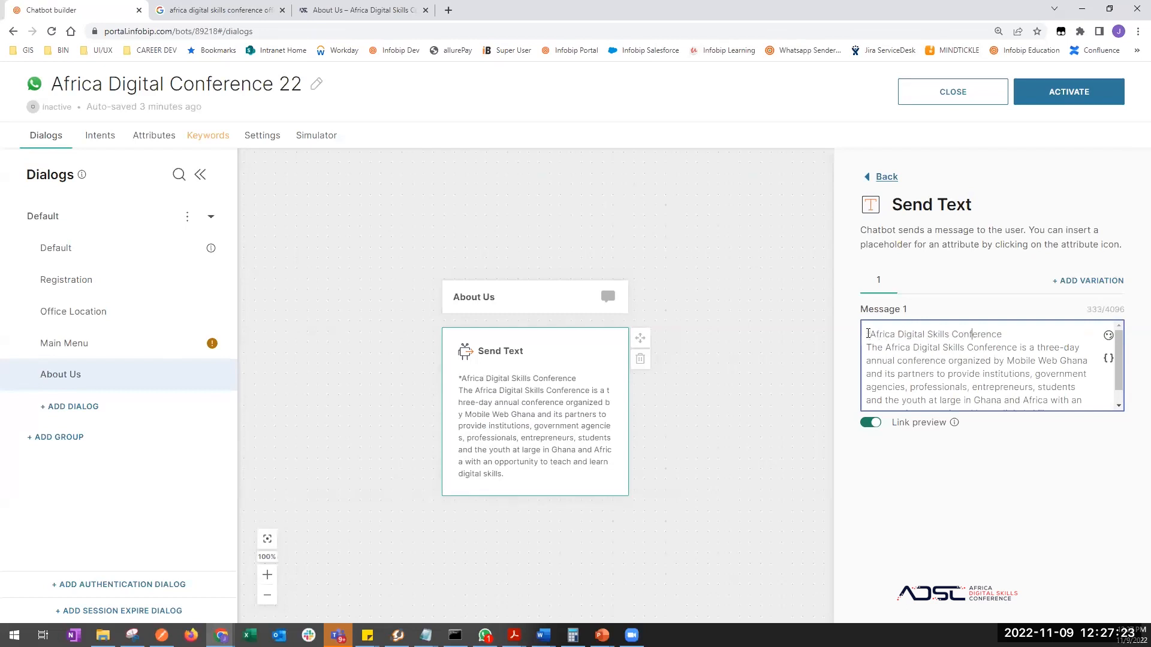
key(Return)
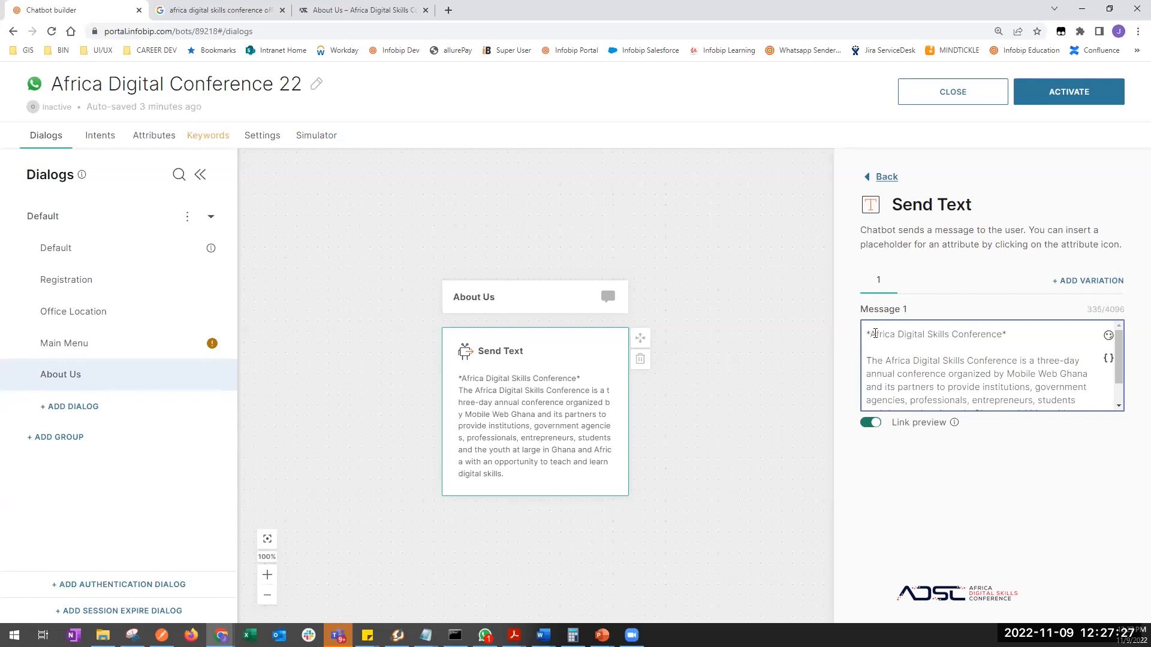
scroll(925, 372, down, 1)
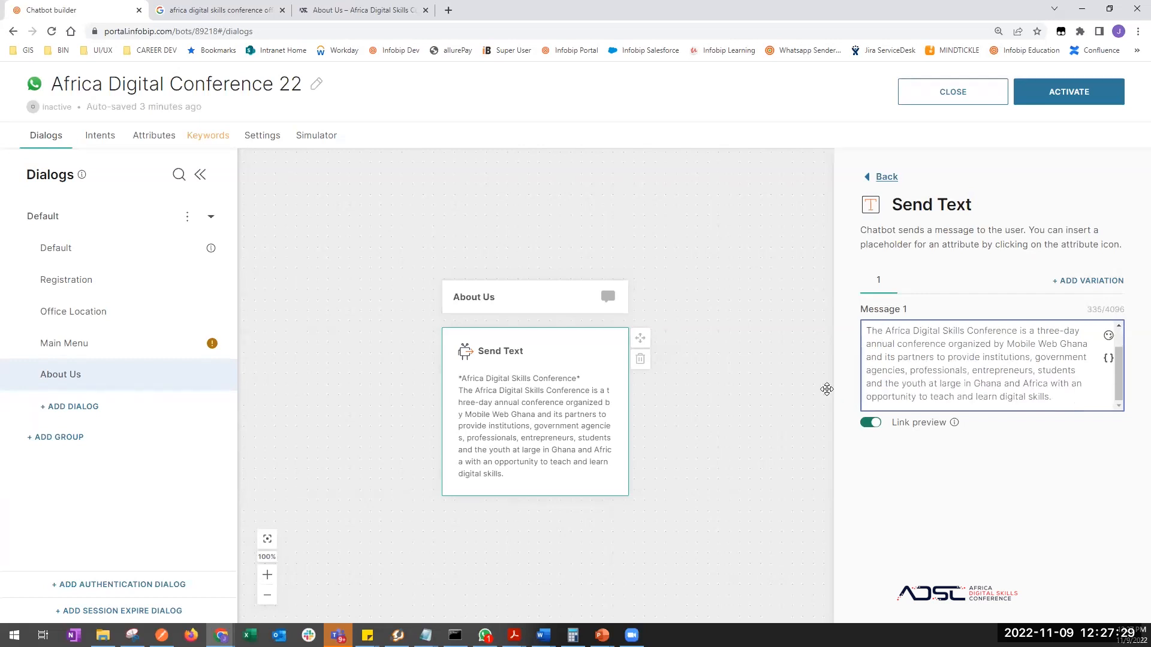
click(121, 345)
- Point option 1's redirect to About Us and options 2 and 3 to Registration
scroll(407, 480, down, 5)
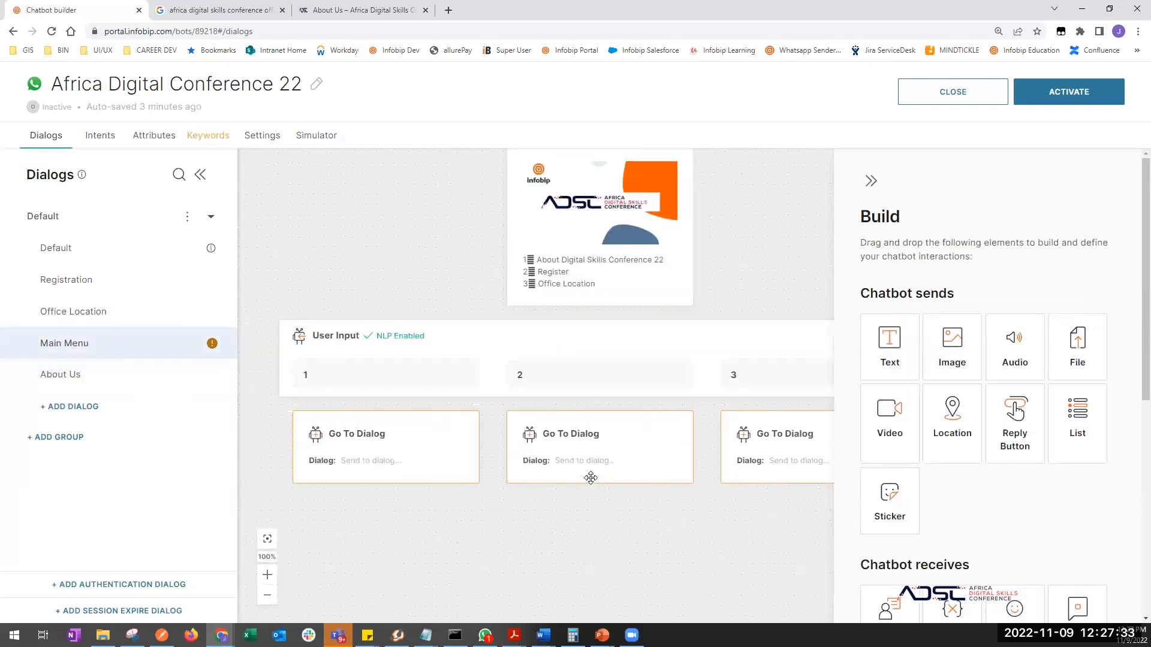
scroll(590, 478, left, 2)
click(539, 424)
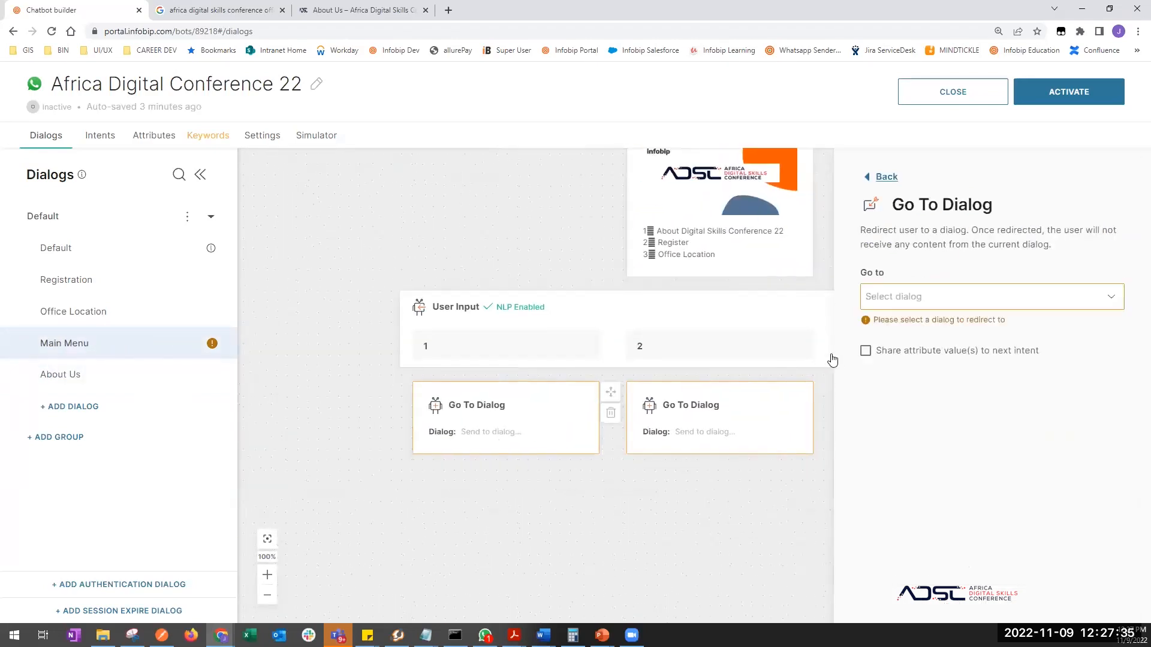
click(904, 298)
click(889, 441)
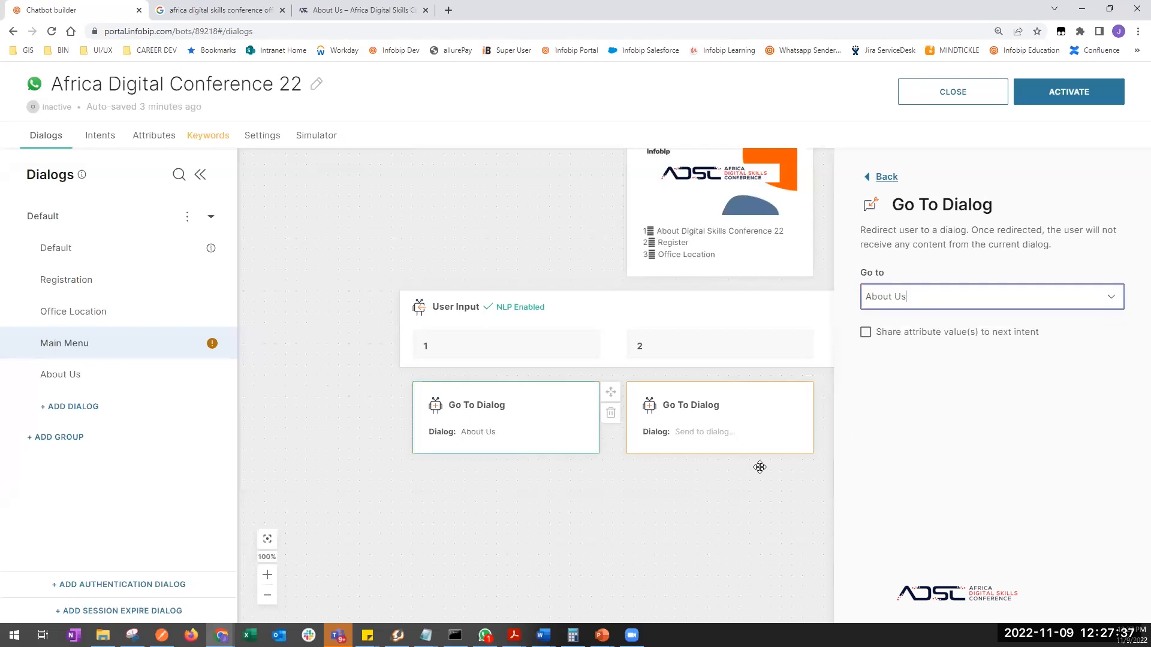
drag(317, 219, 471, 233)
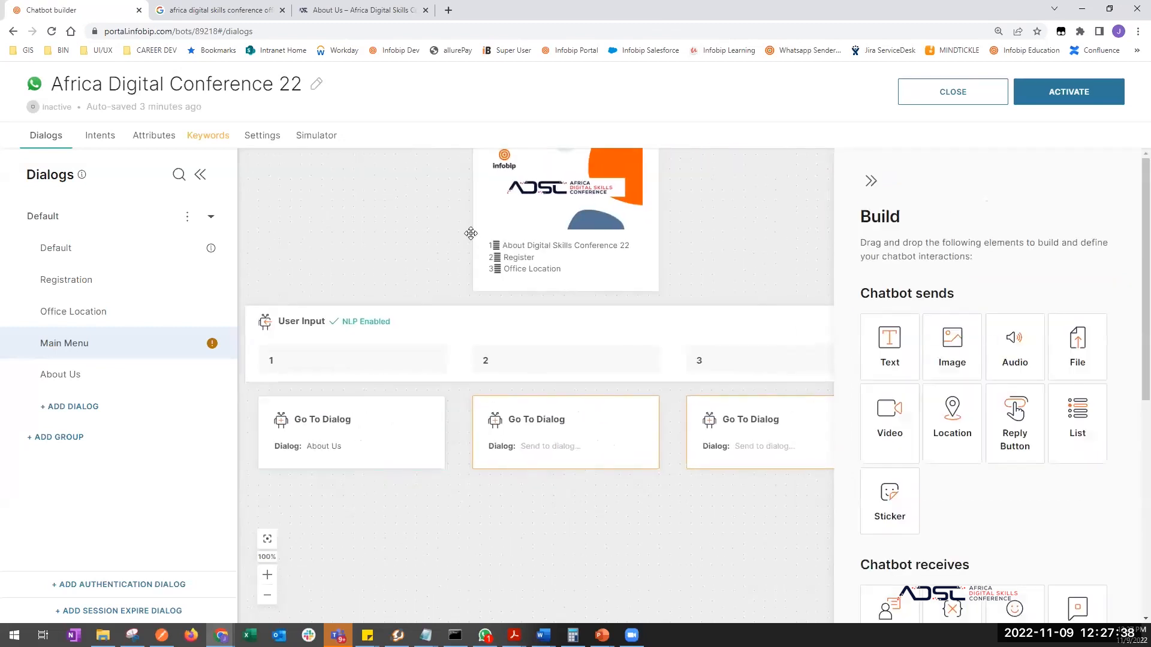
click(602, 439)
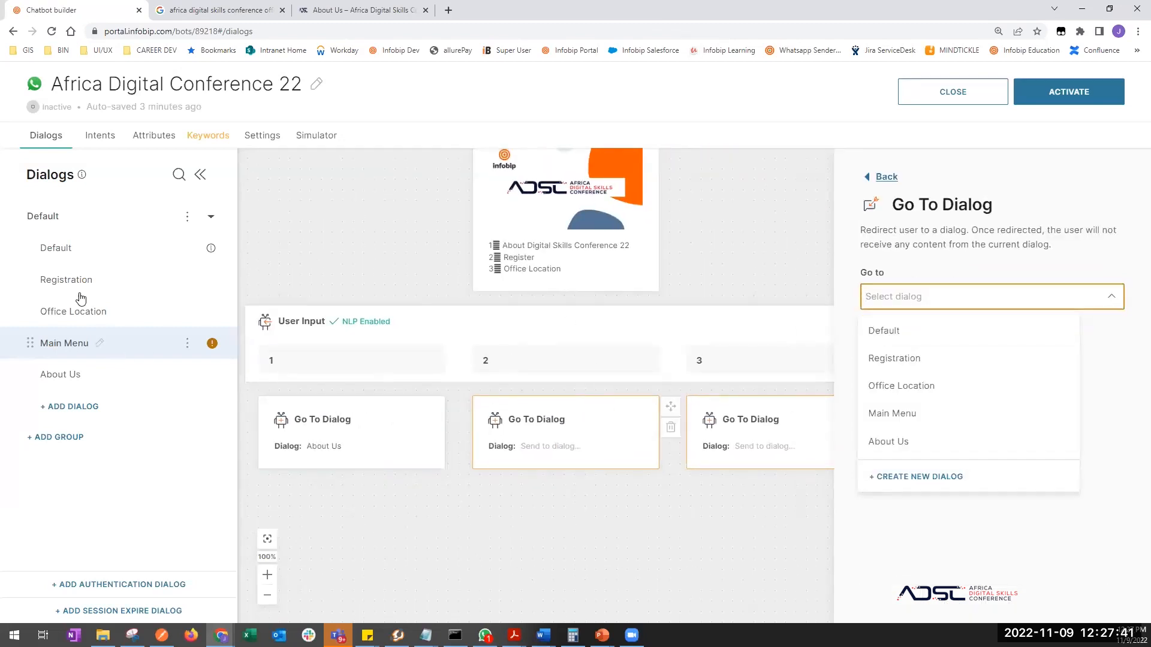
click(905, 359)
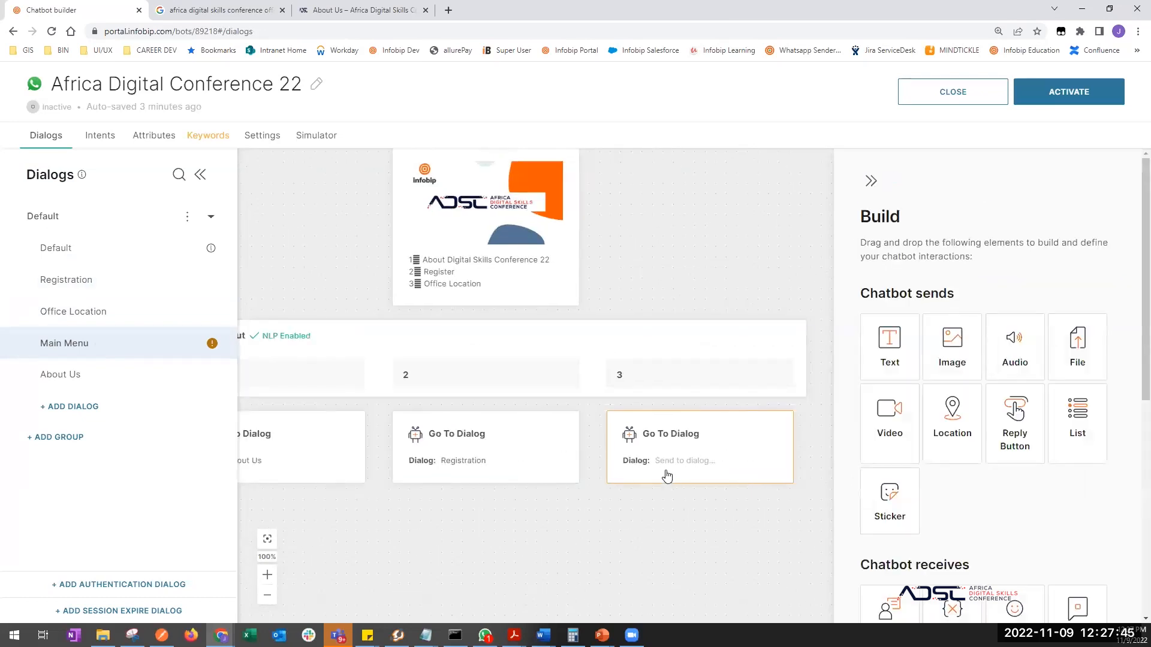
click(702, 440)
click(923, 296)
click(901, 361)
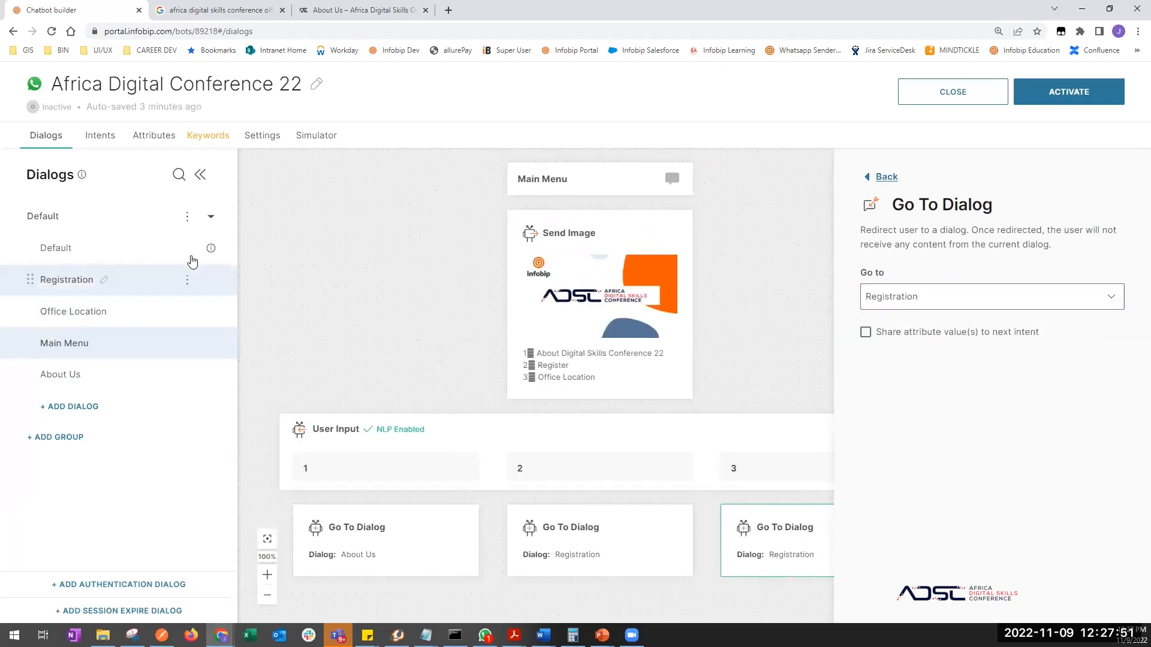
- Add the synonym 'three' to keyword 3 in the Keywords list
click(208, 135)
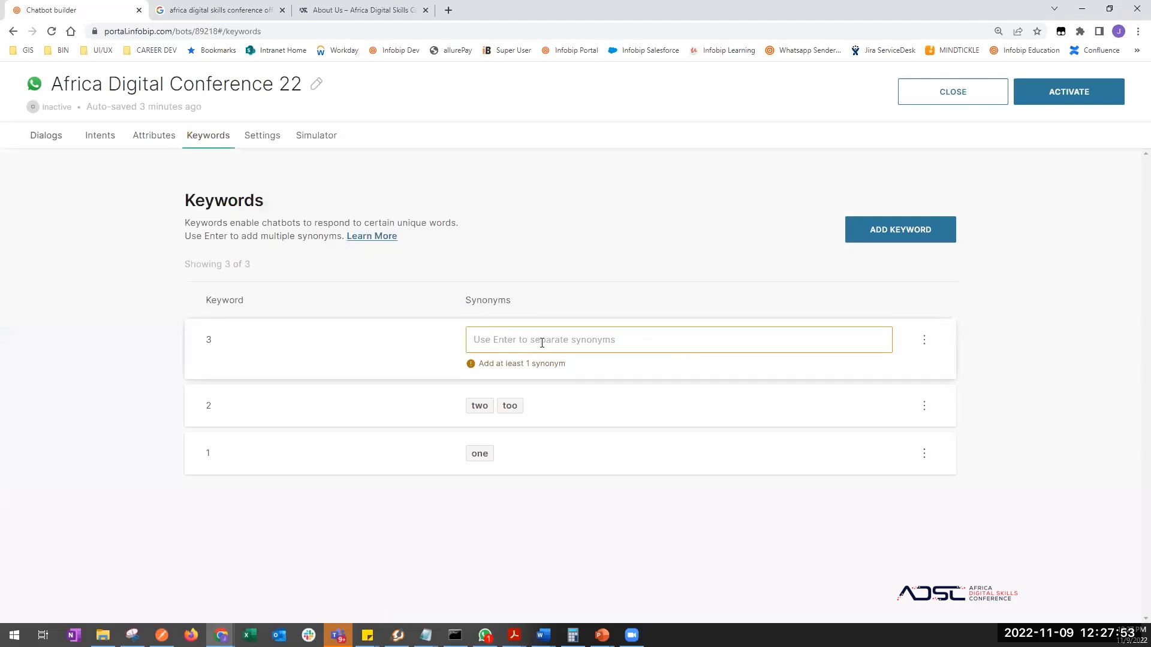
click(541, 343)
text(three)
key(Return)
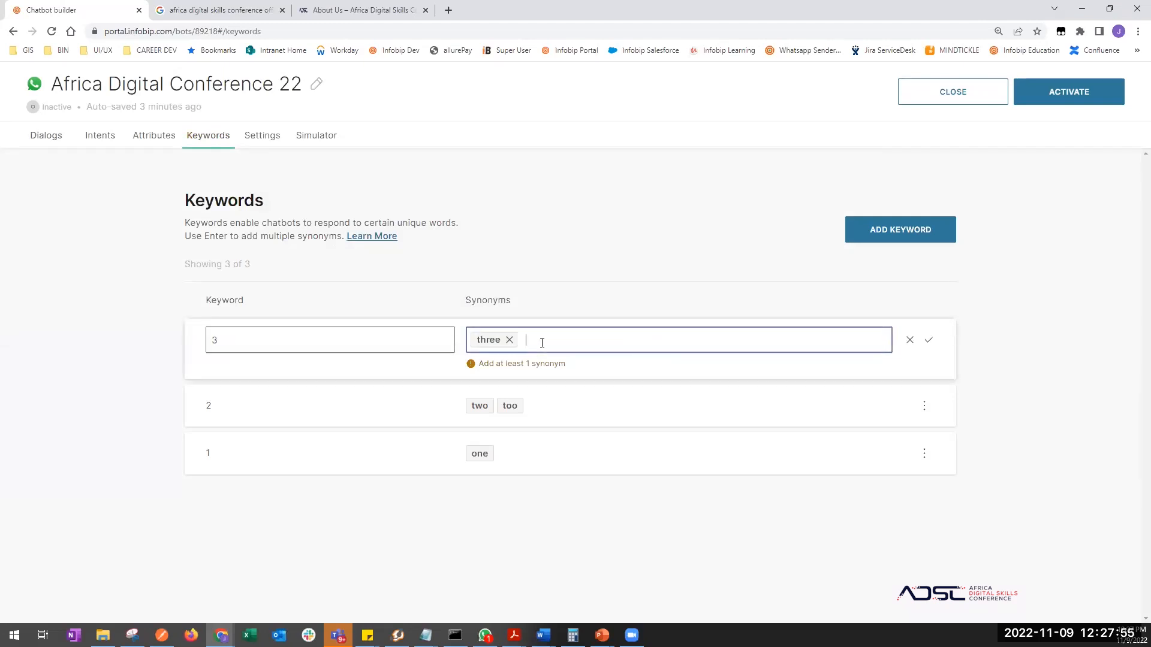
click(928, 339)
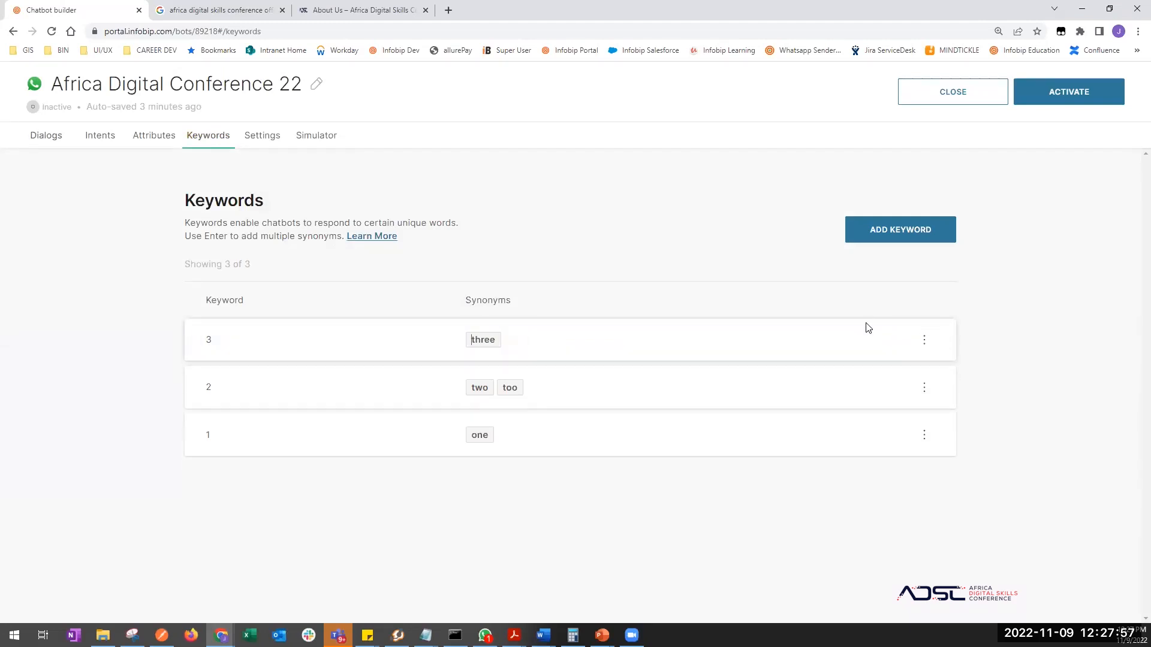
click(46, 135)
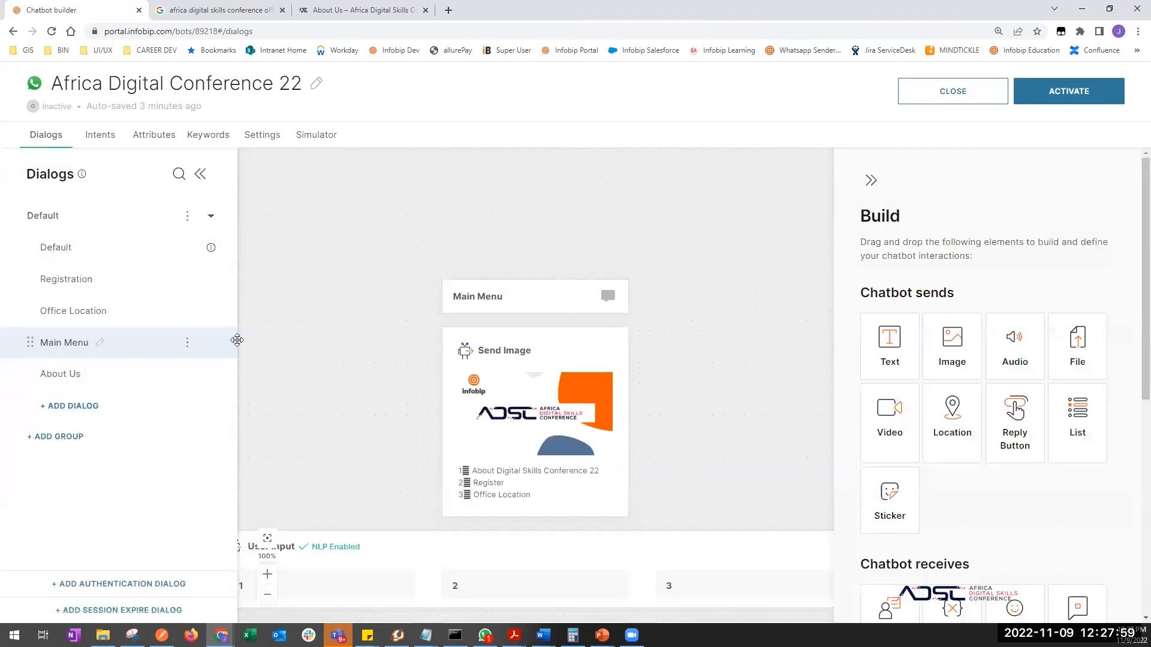
- Review the Default dialog's flow, then duplicate it to create 'Duplicate of Default'
click(87, 253)
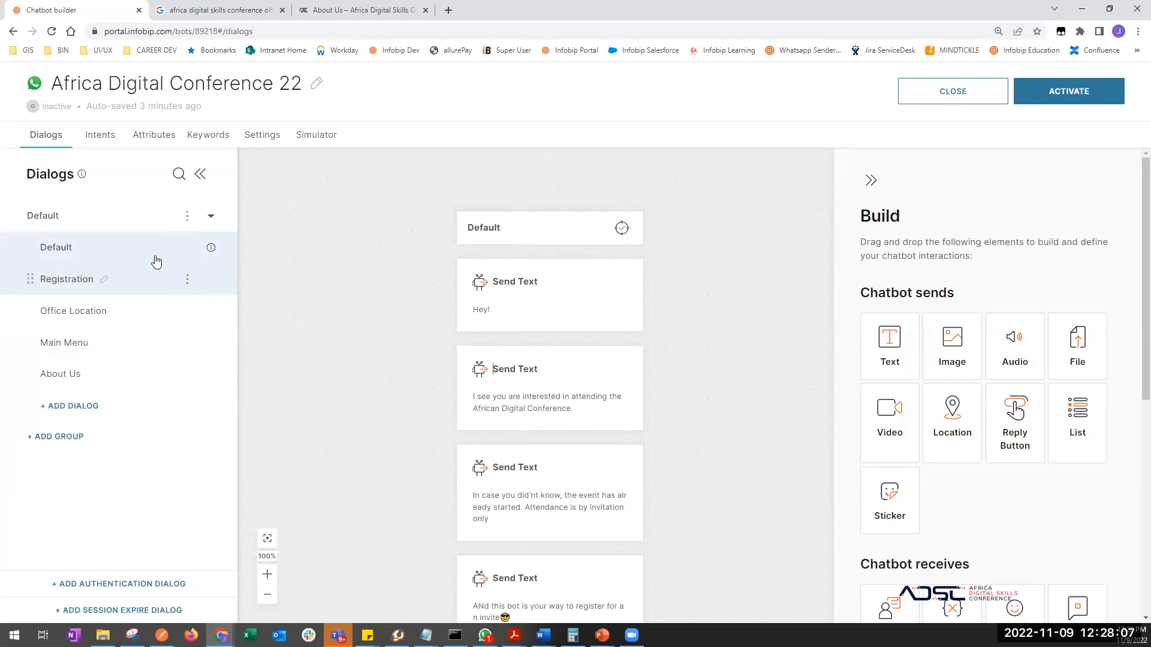
scroll(398, 377, down, 1)
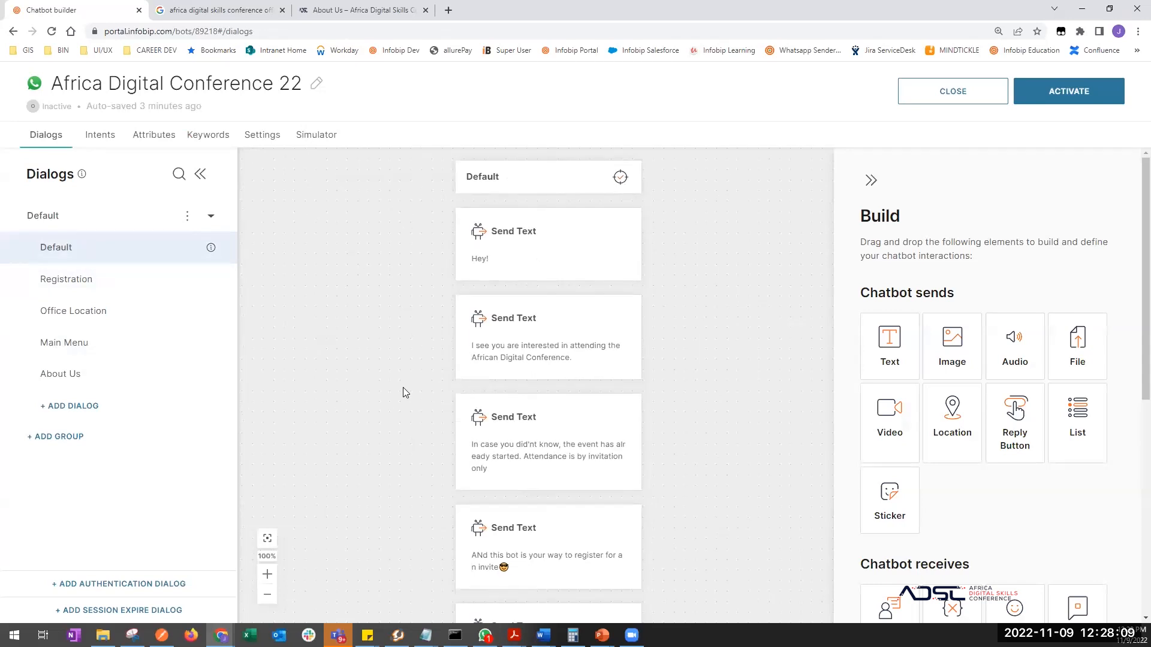
scroll(381, 516, down, 3)
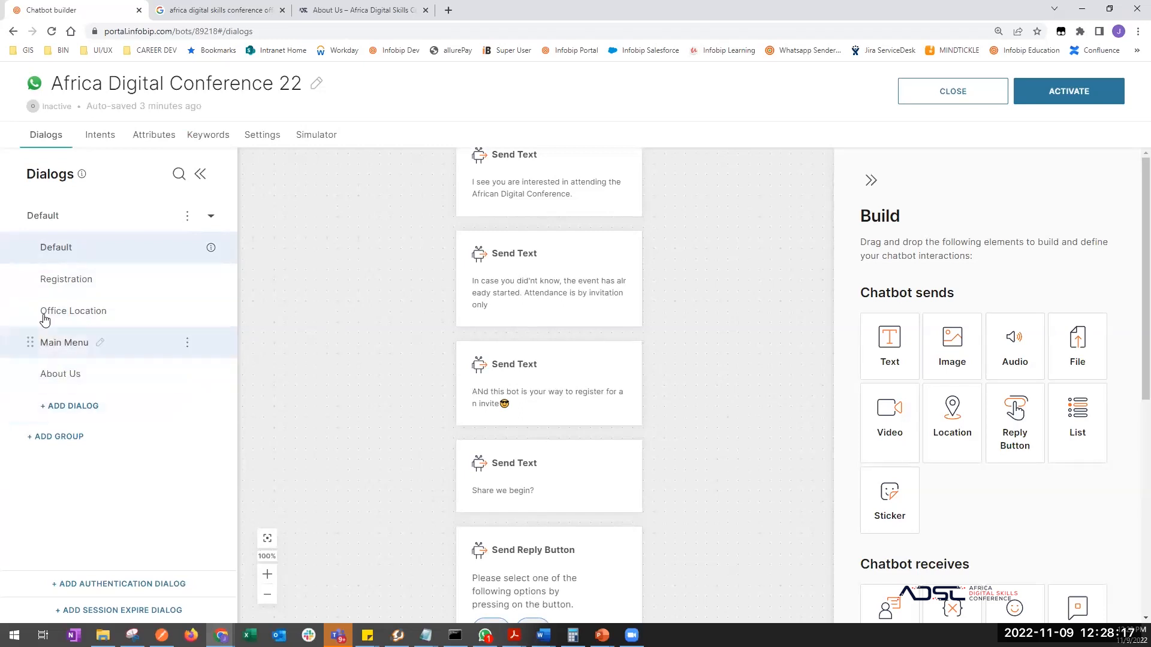
scroll(411, 429, down, 2)
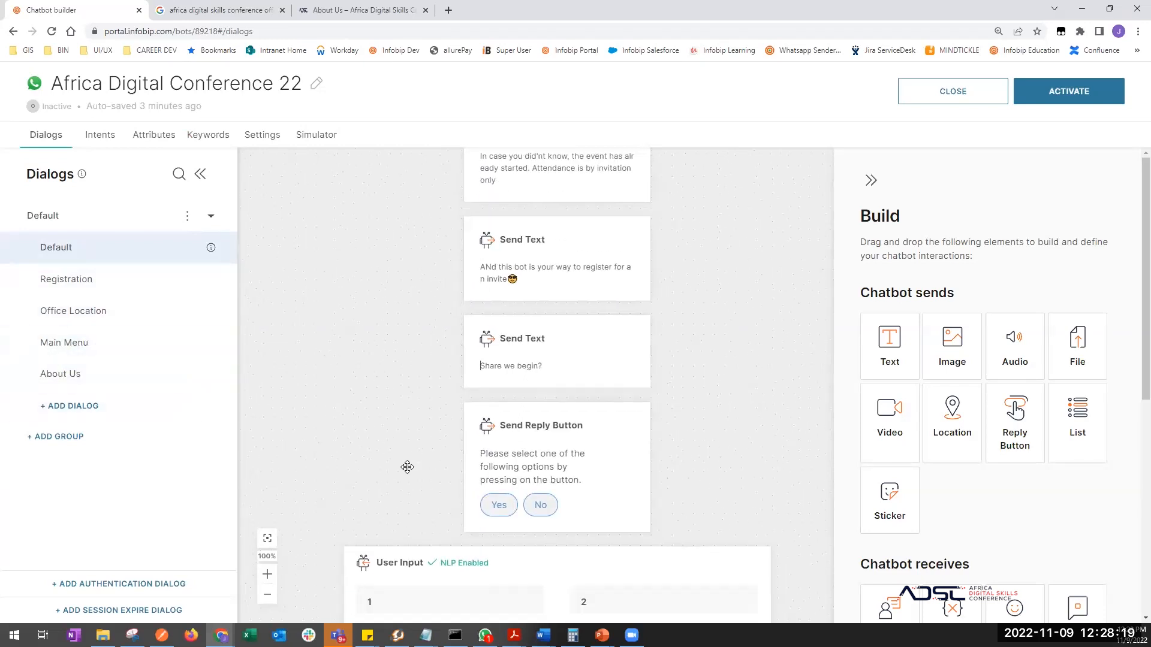
scroll(408, 444, down, 1)
scroll(421, 368, up, 1)
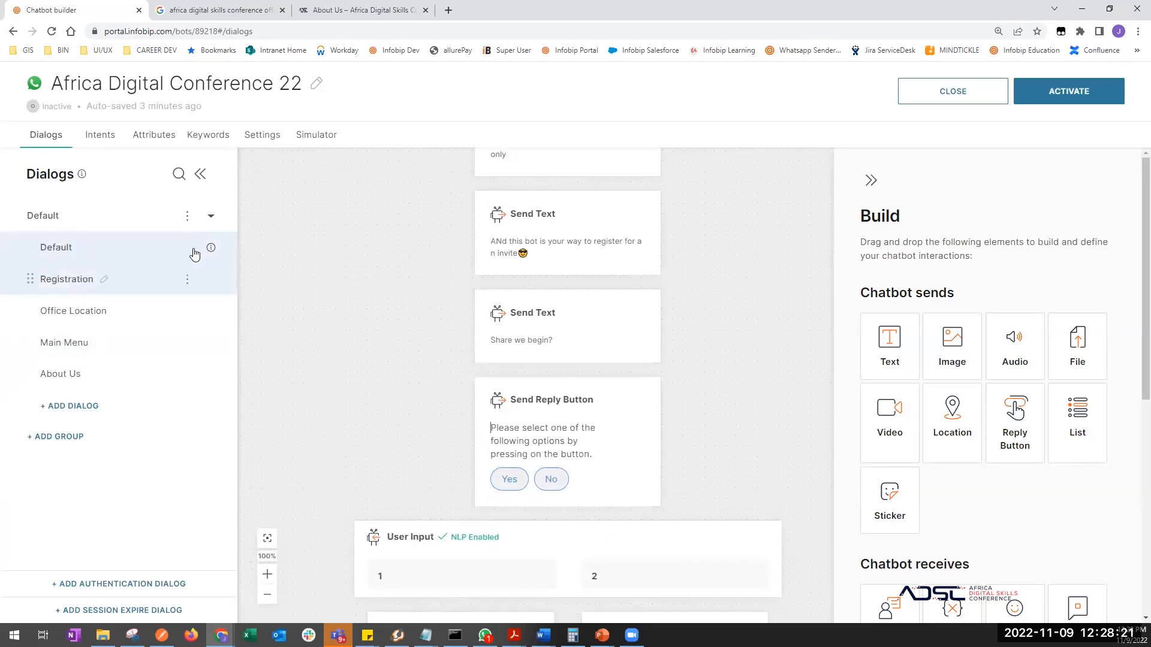
click(187, 248)
click(204, 282)
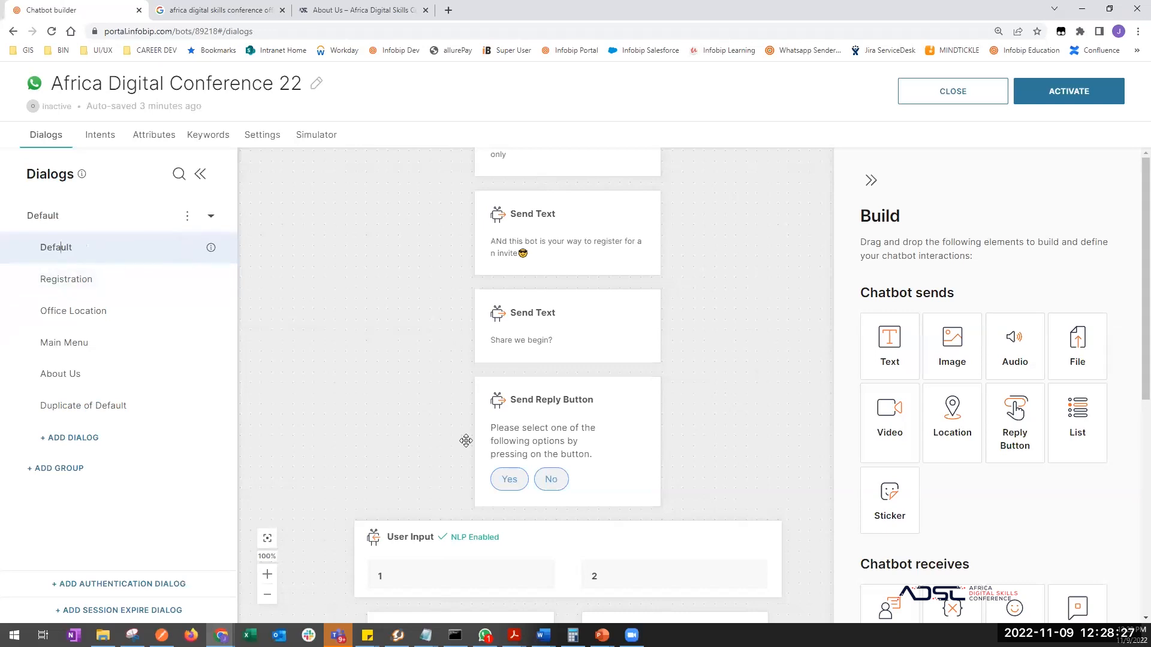
- Delete the Hey!, 'I see you are interested' and 'In case you didn't know' message blocks
scroll(466, 440, up, 6)
click(644, 346)
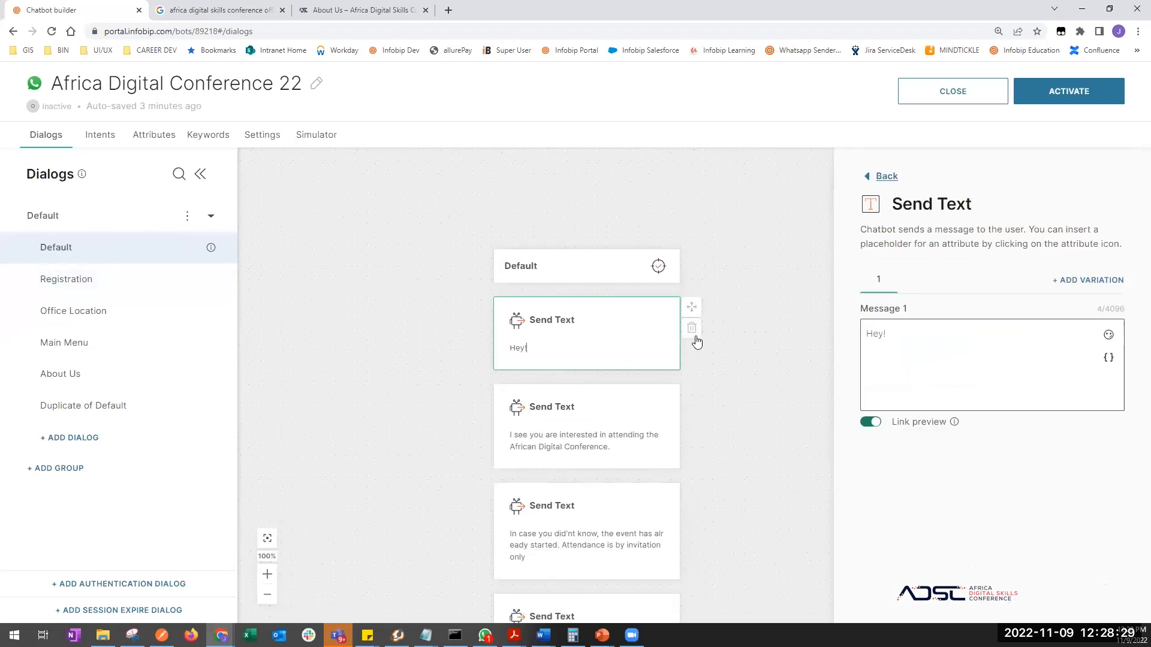
click(693, 329)
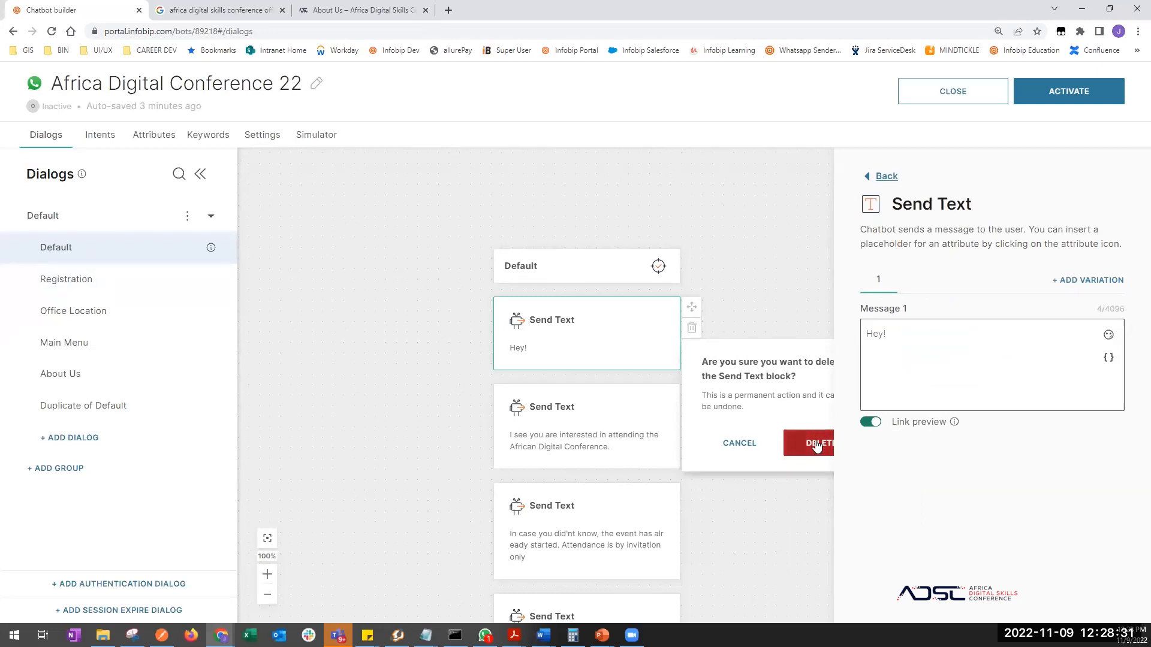
click(816, 444)
click(649, 362)
click(685, 336)
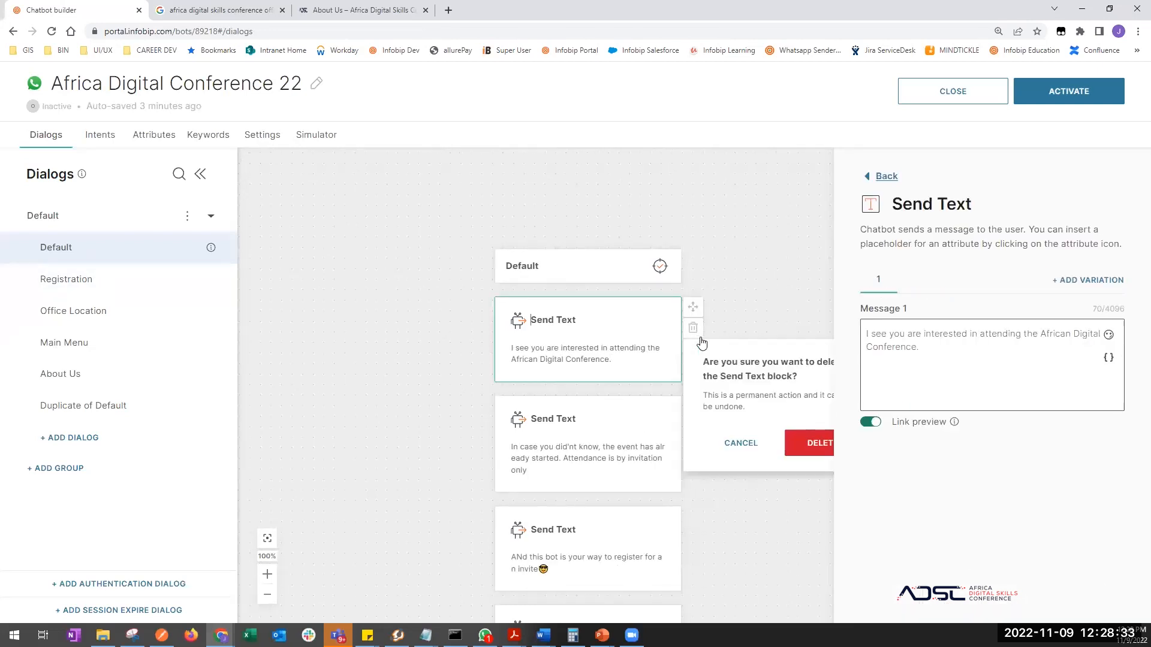
click(810, 445)
click(623, 330)
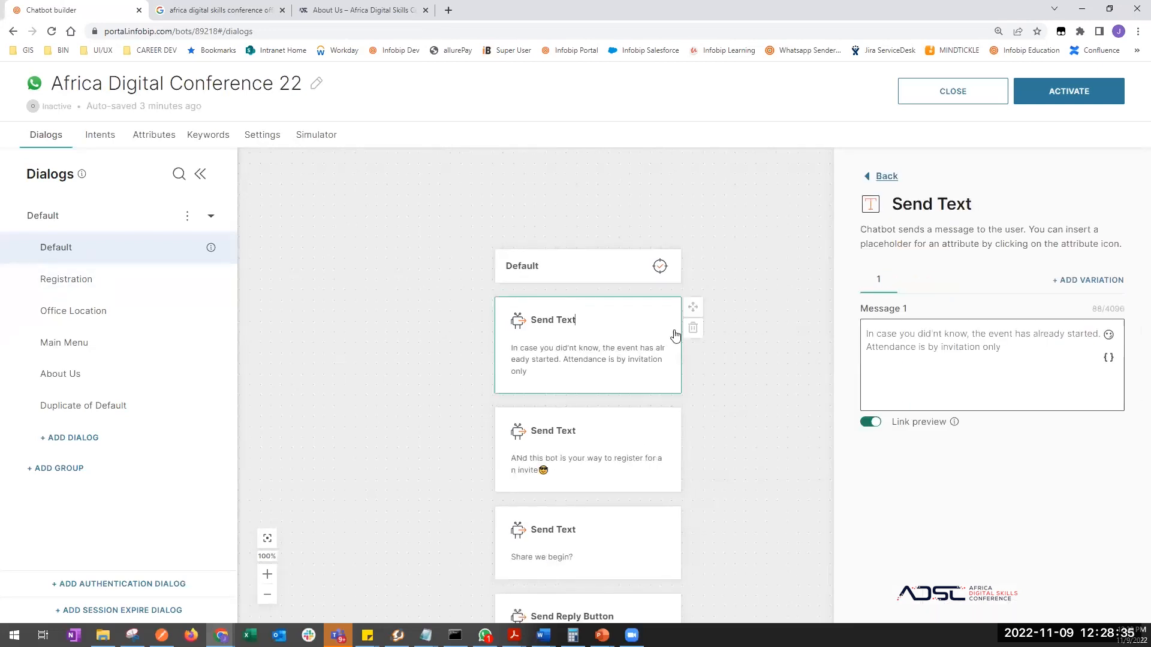
click(692, 328)
click(819, 442)
- Delete the 'Share we begin?' and invite messages and the Yes/No reply button block
click(635, 402)
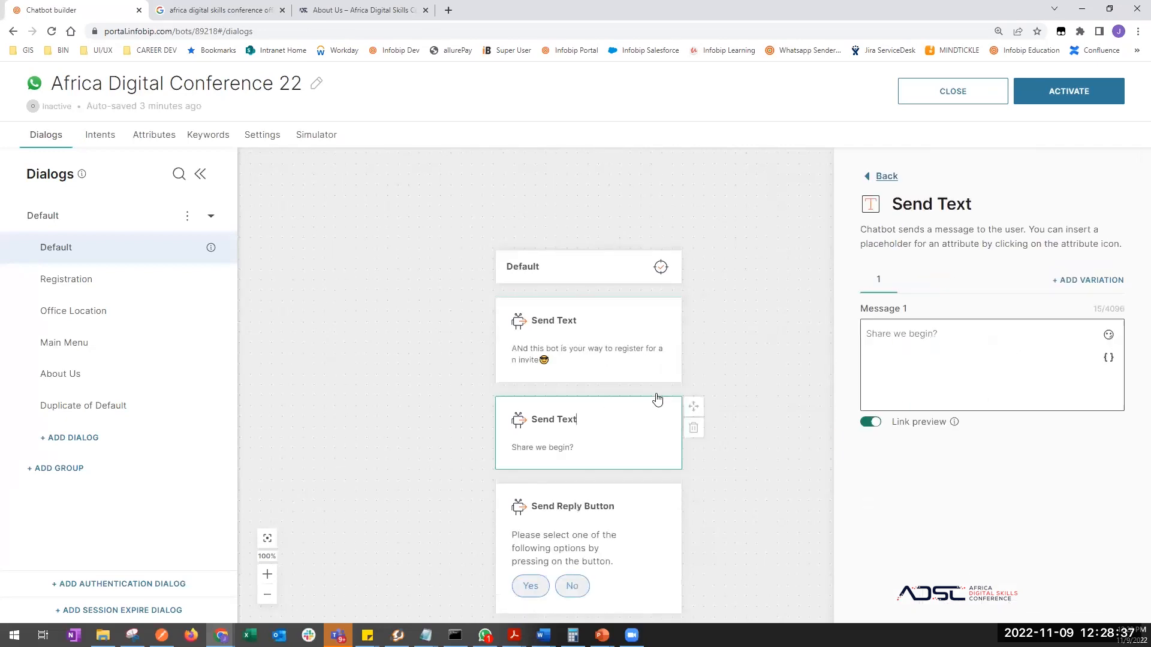
click(693, 427)
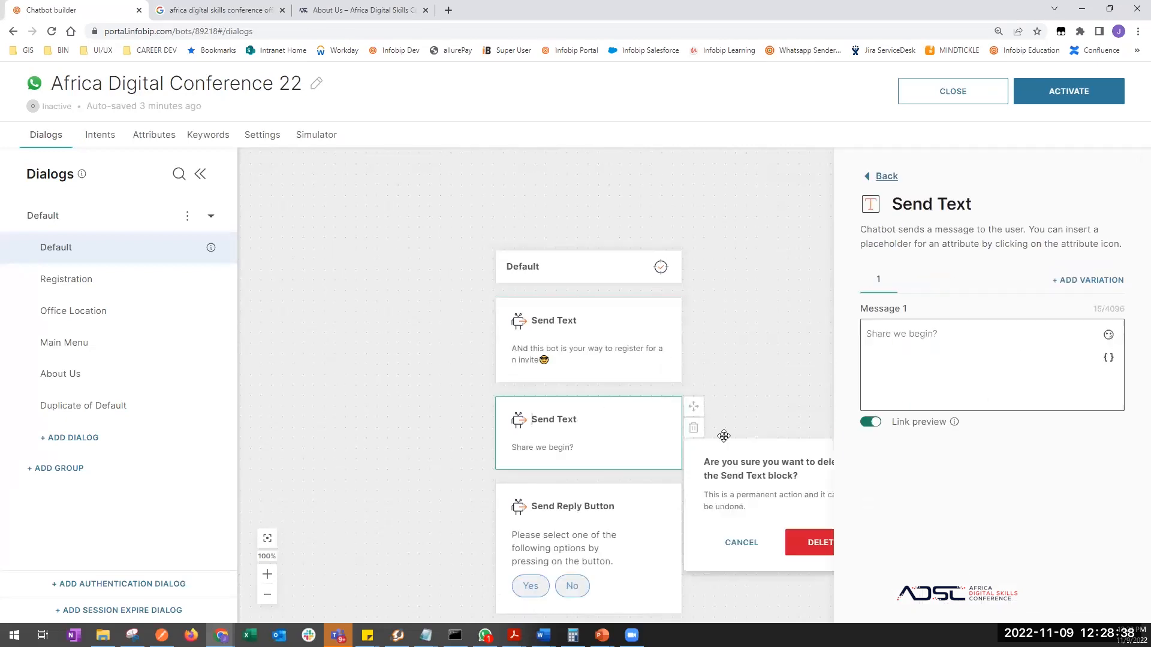
click(815, 543)
click(590, 365)
click(694, 329)
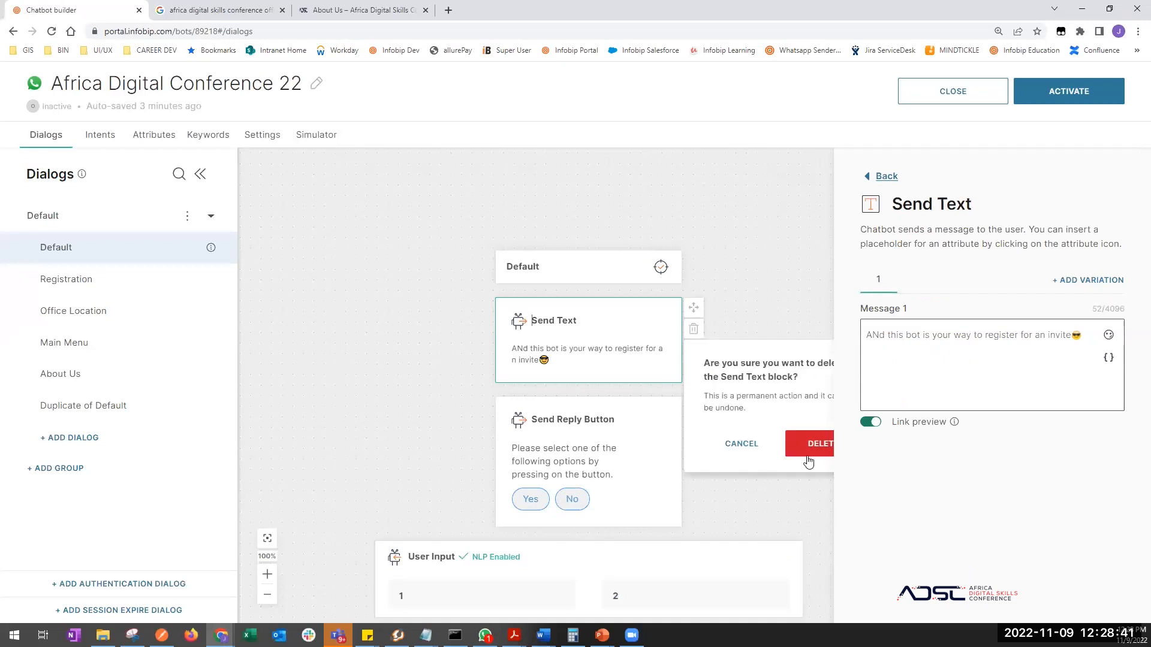
click(817, 452)
click(624, 329)
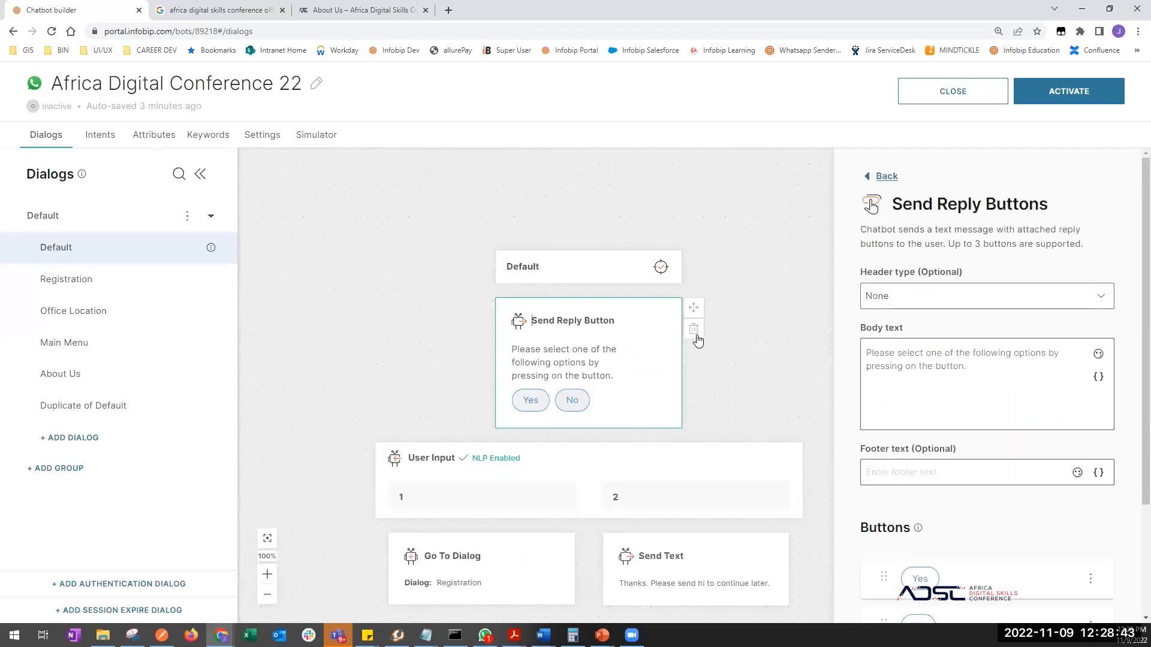
click(696, 336)
click(815, 447)
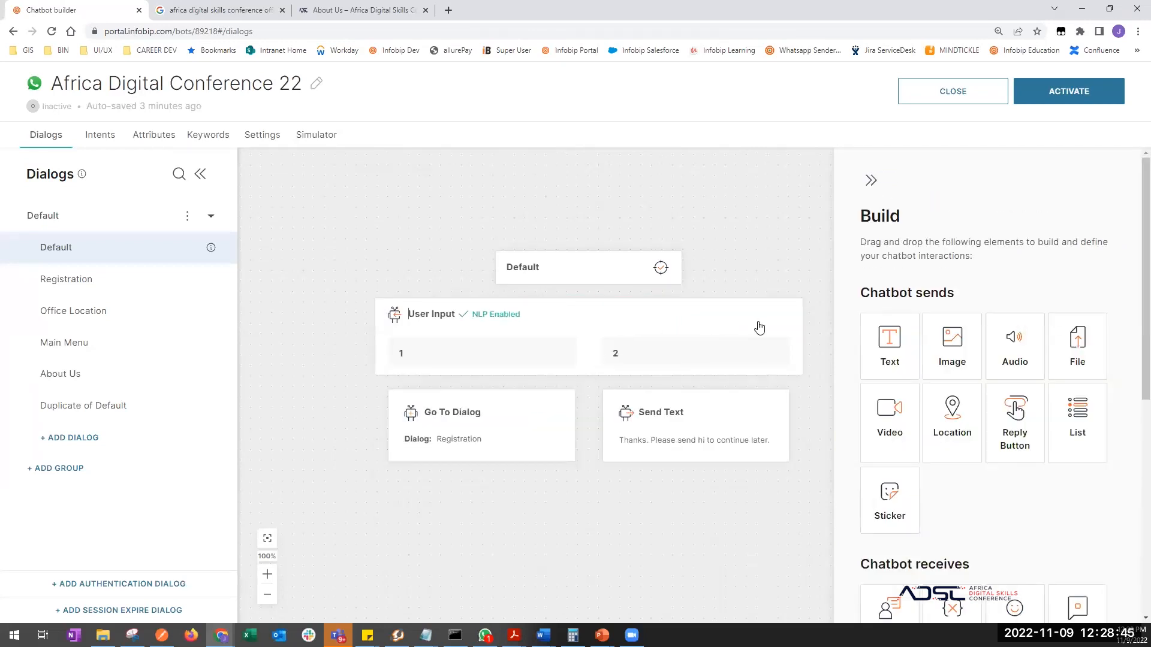
- Delete the User Input block together with its branches
click(759, 328)
click(813, 311)
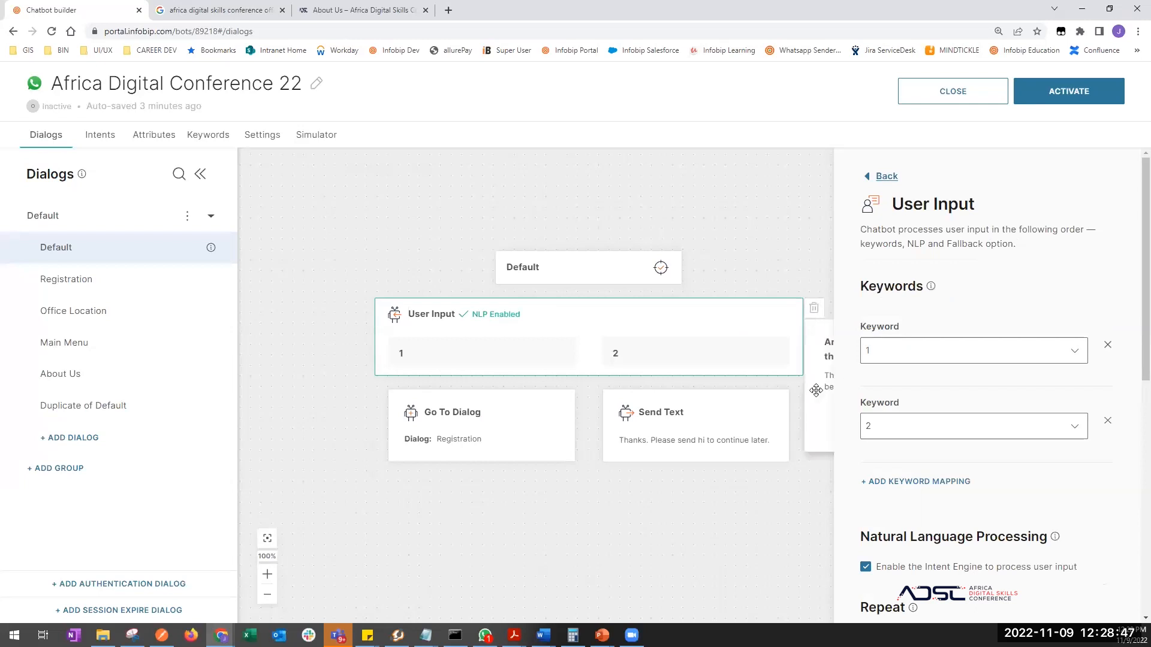
drag(679, 510, 504, 515)
click(586, 329)
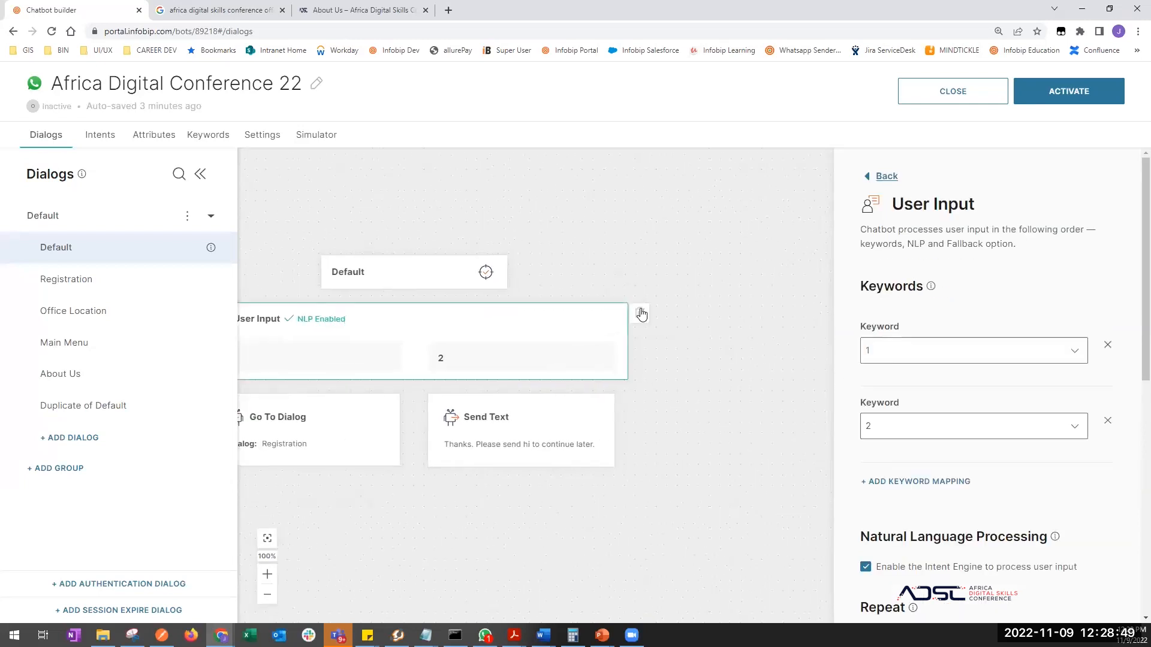
click(640, 312)
click(769, 427)
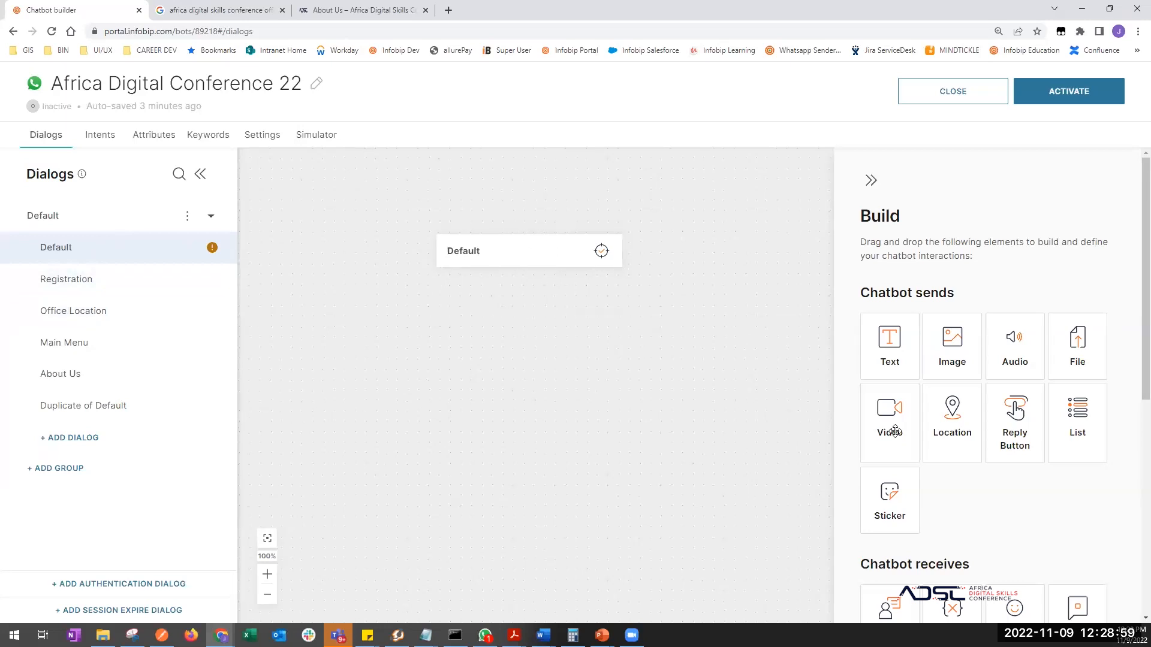
scroll(981, 551, down, 3)
- Make the Default dialog redirect to Main Menu, then go to the Intents list
scroll(929, 498, down, 2)
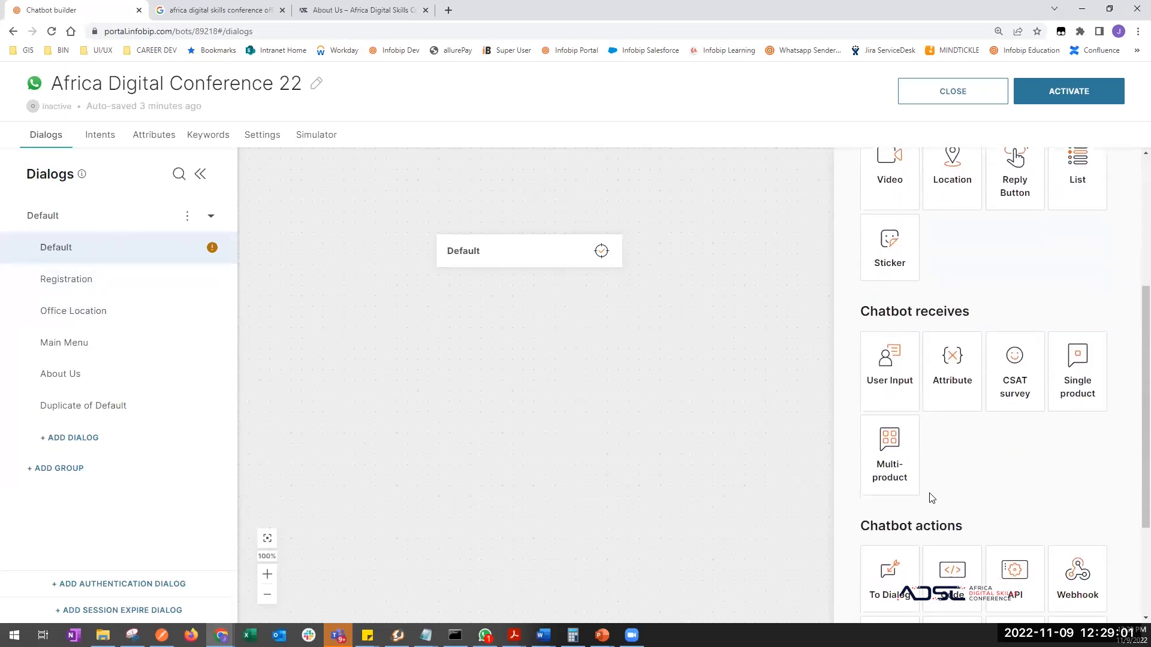
drag(895, 502, 537, 447)
drag(897, 508, 483, 281)
click(906, 300)
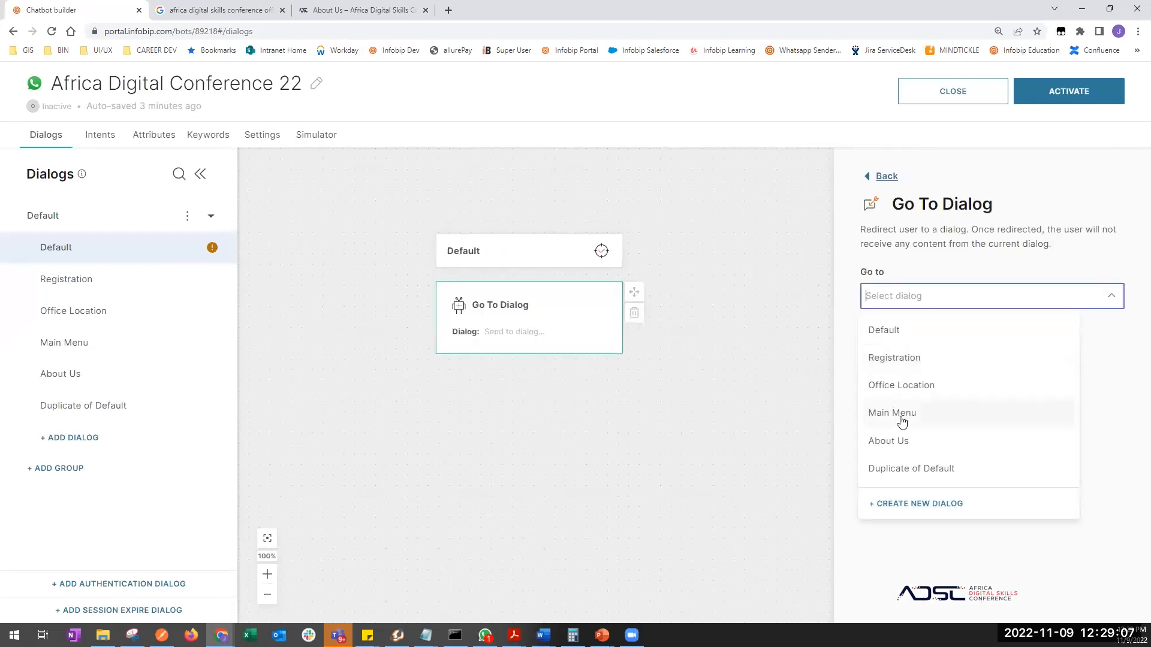
click(900, 414)
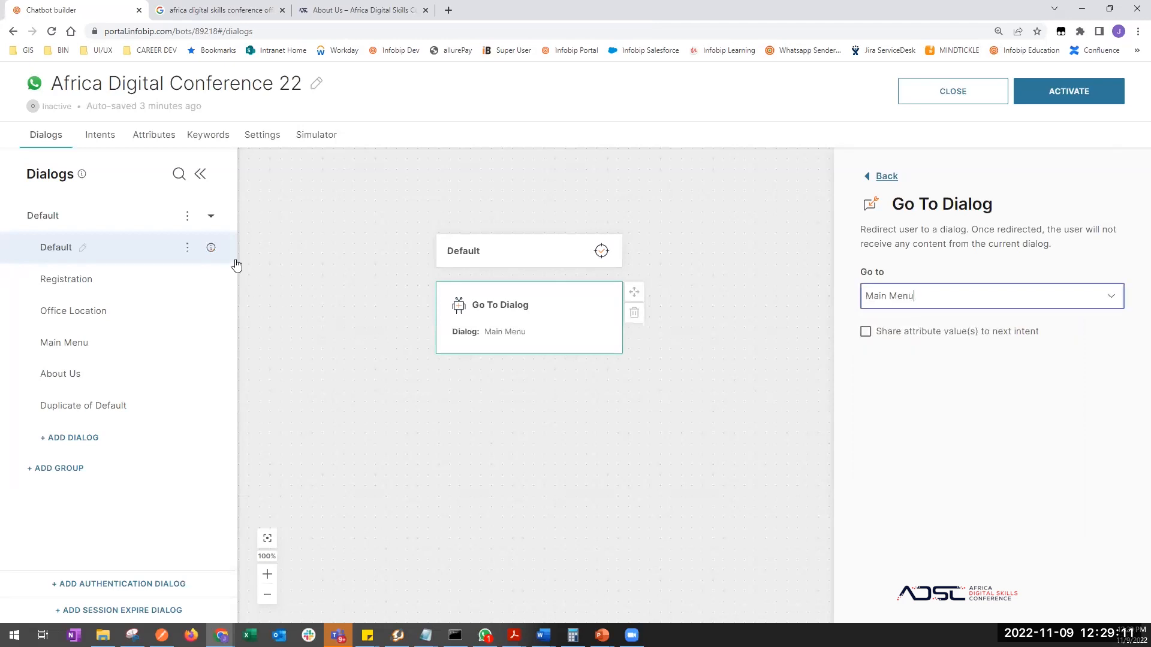
click(100, 343)
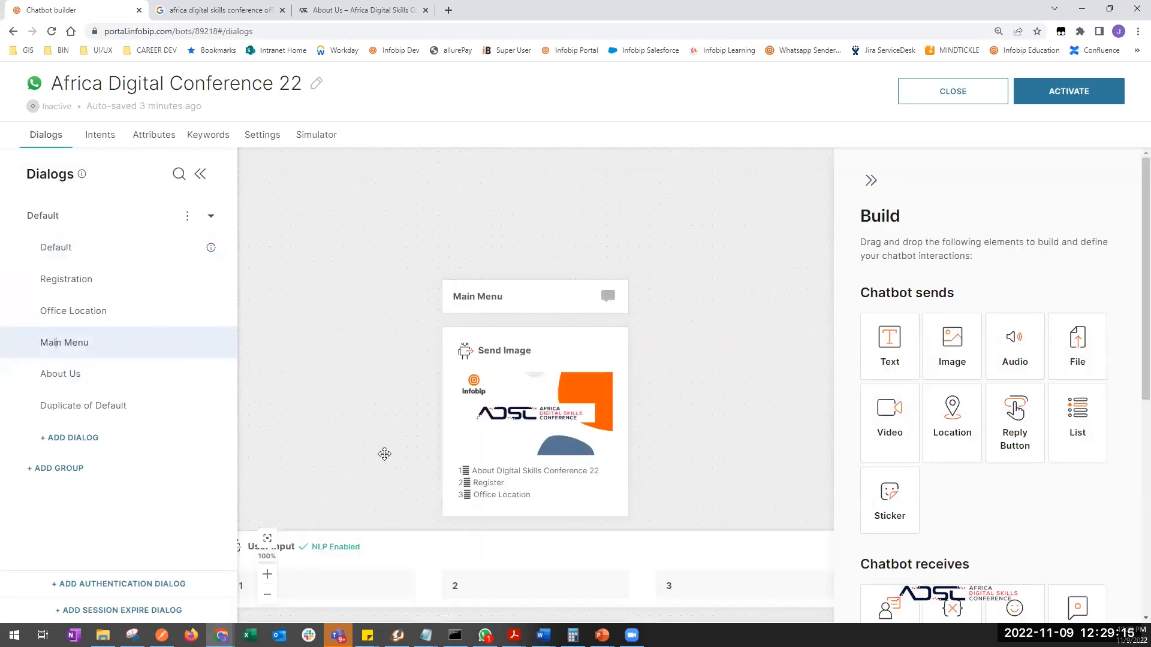
click(103, 136)
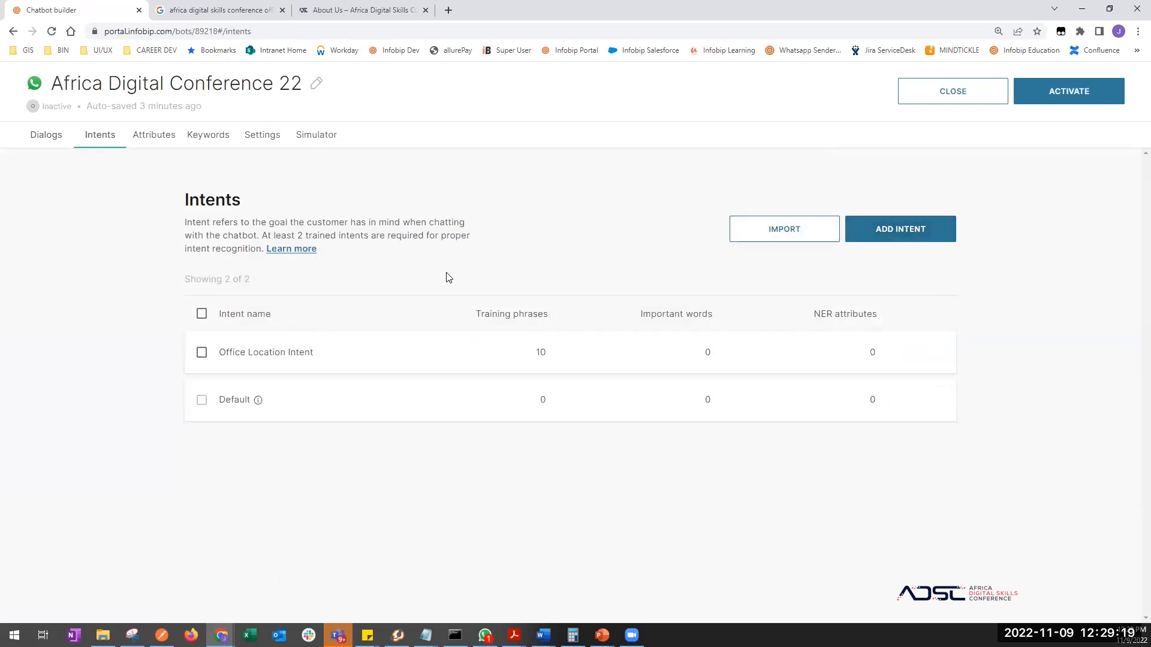
- Create a Main Menu intent with training phrases Hello, Hi and Whats up
click(279, 234)
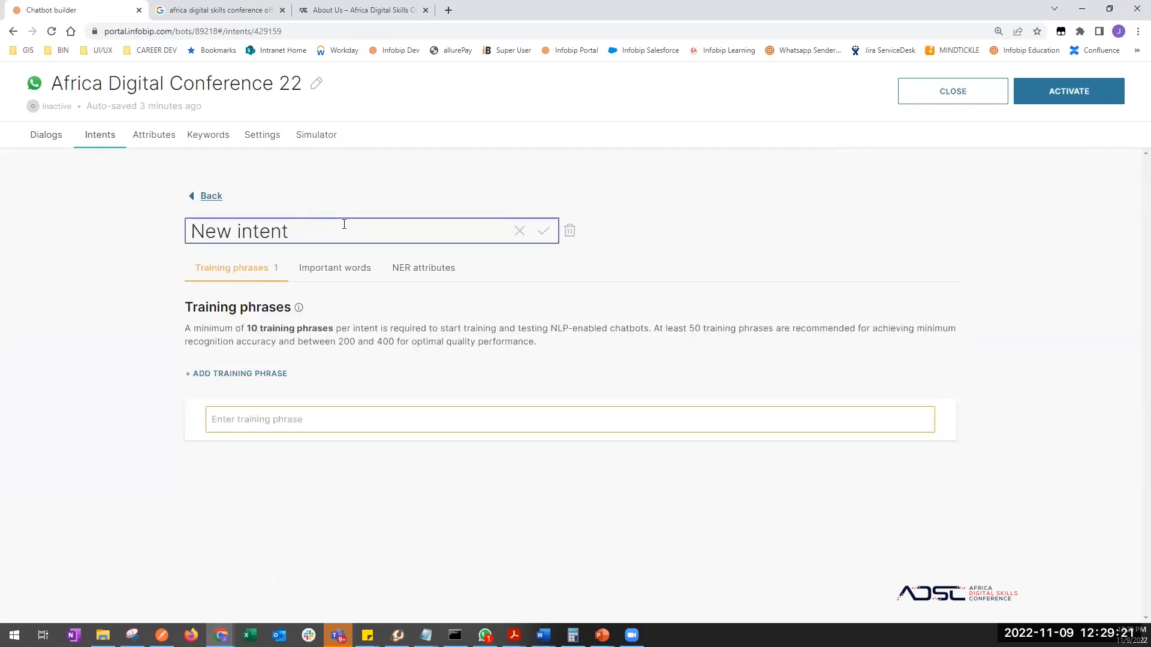
drag(344, 226, 113, 191)
text(Main )
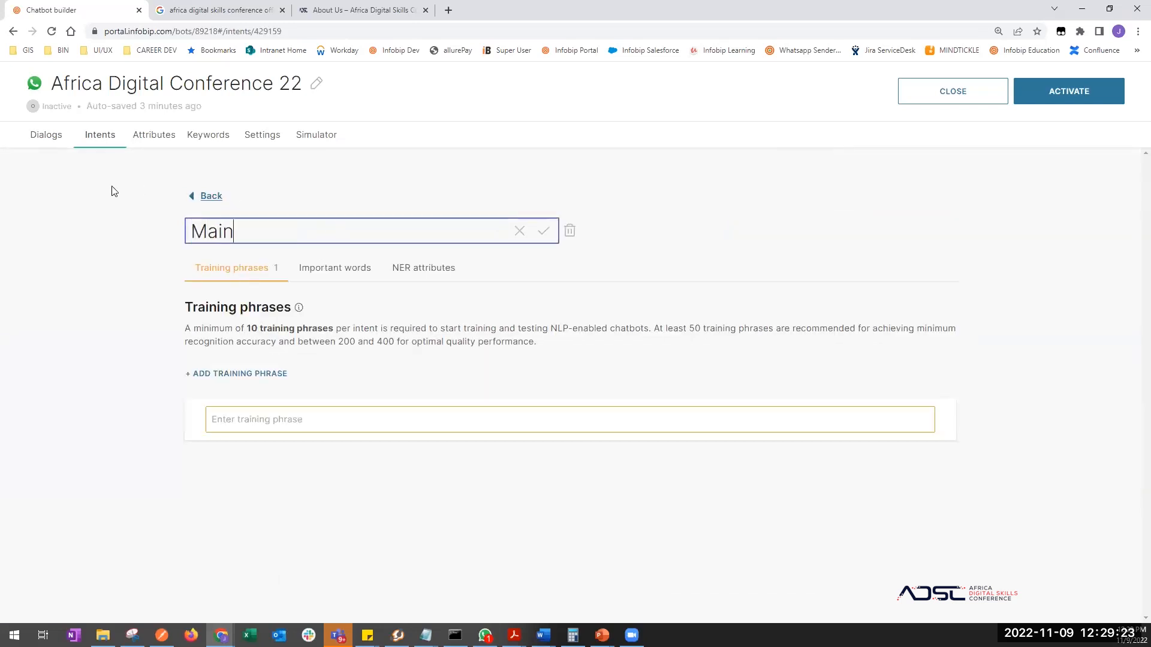
text(Menu)
key(Return)
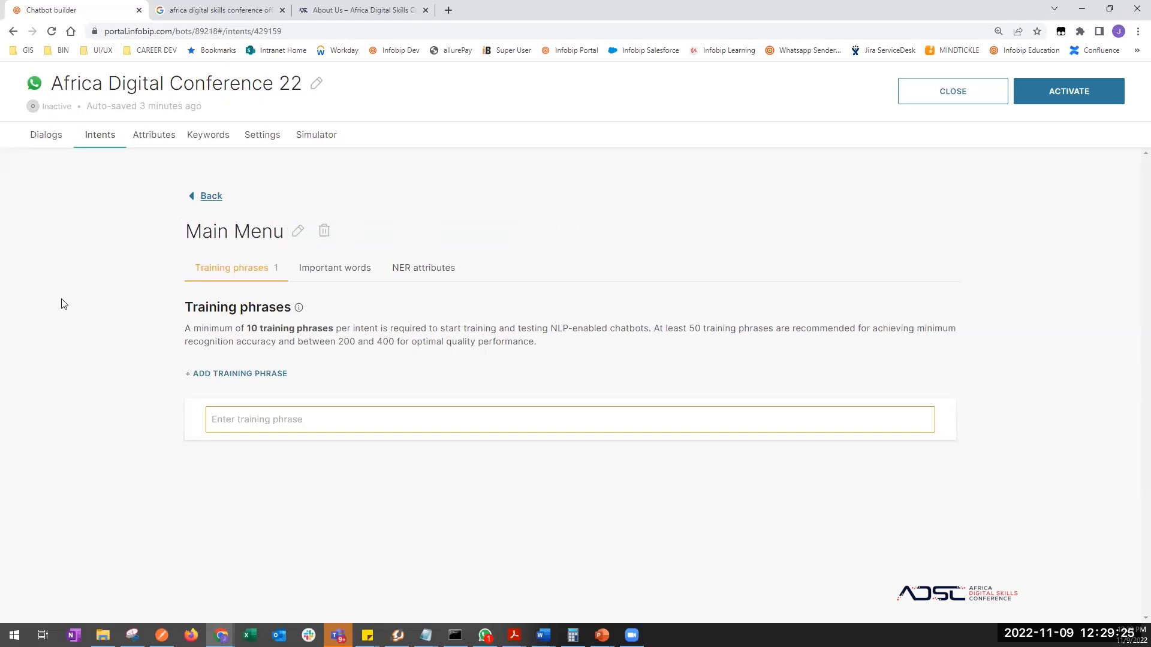
click(241, 419)
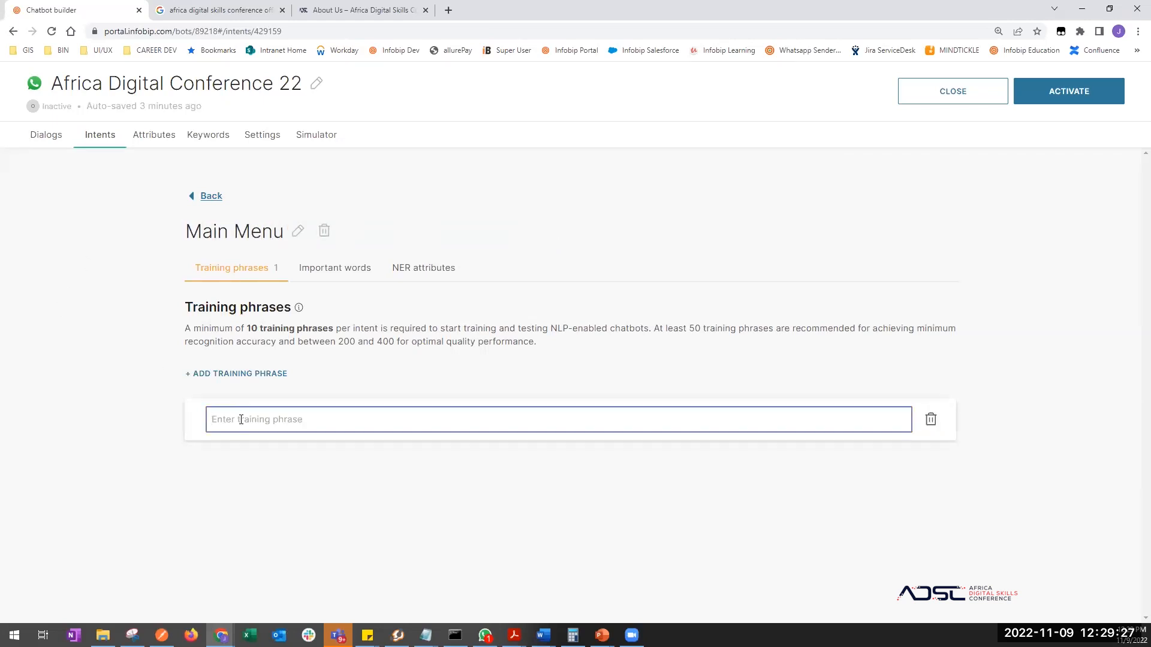
text(Hello)
key(Return)
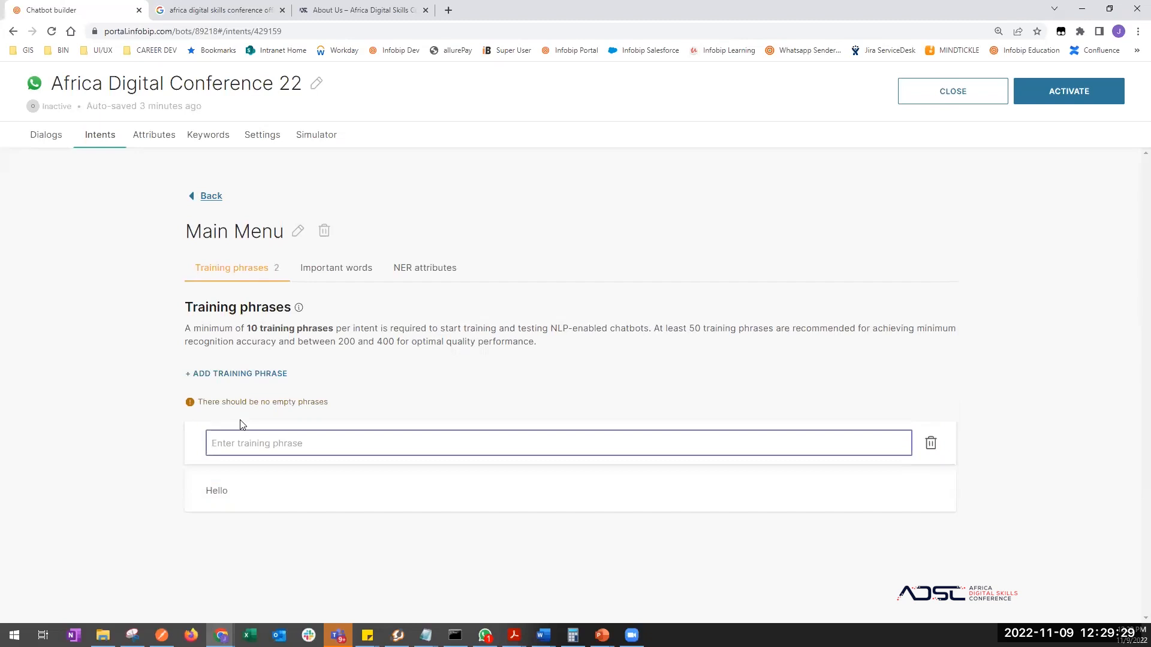
text(Hi)
key(Return)
text(Whats up)
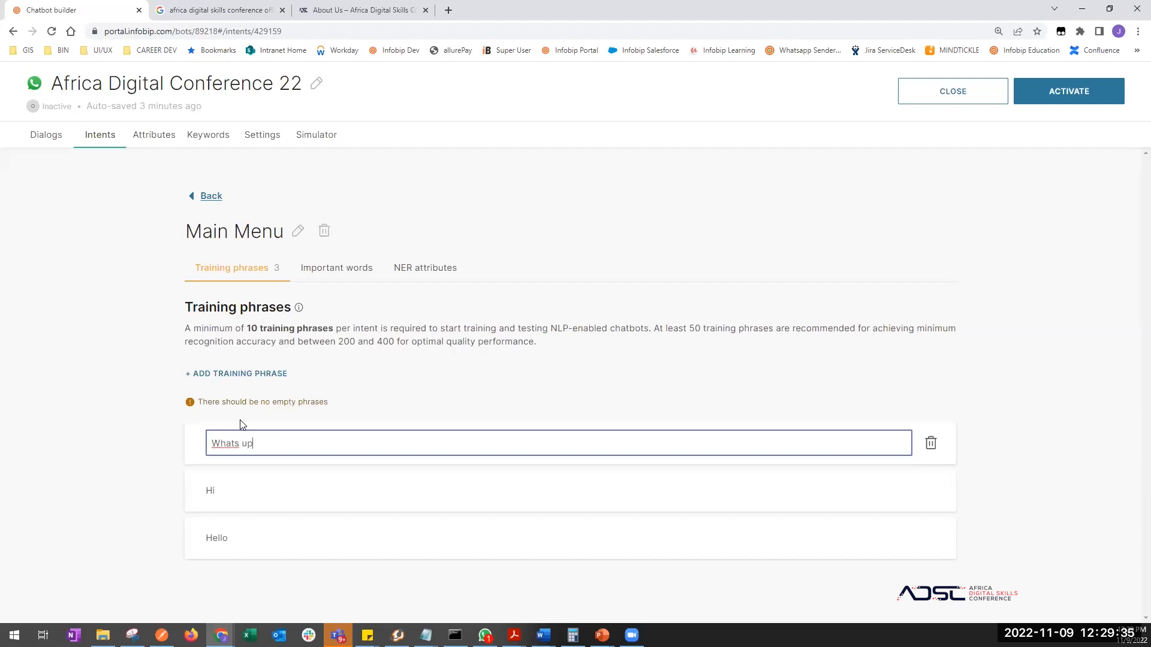
key(Return)
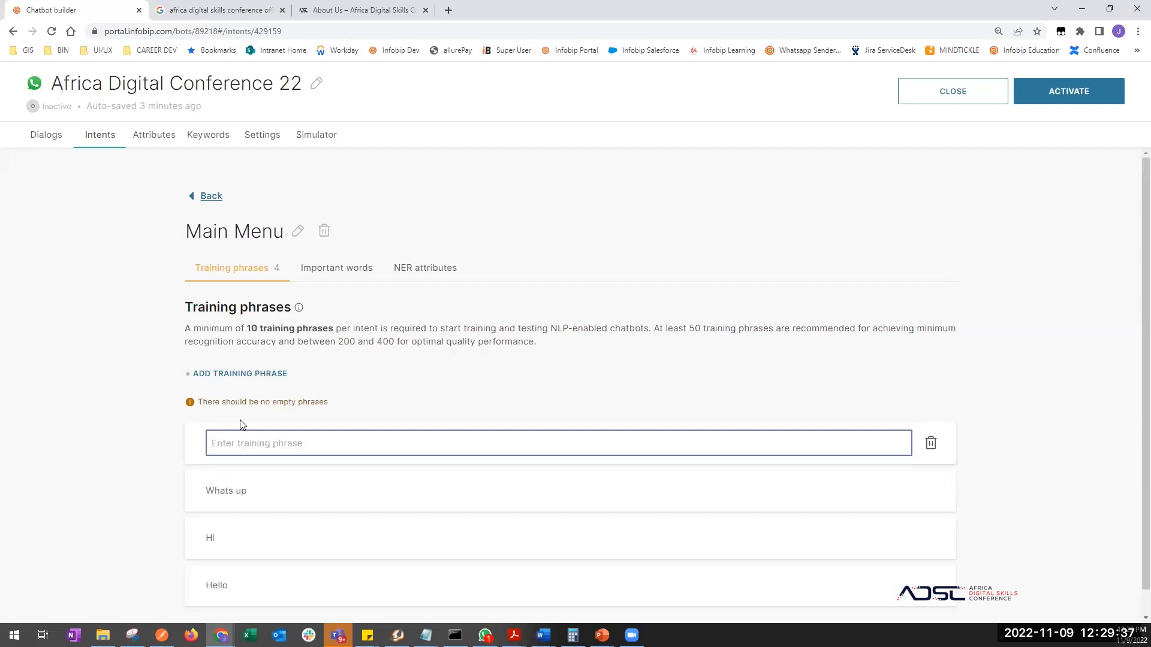
click(930, 443)
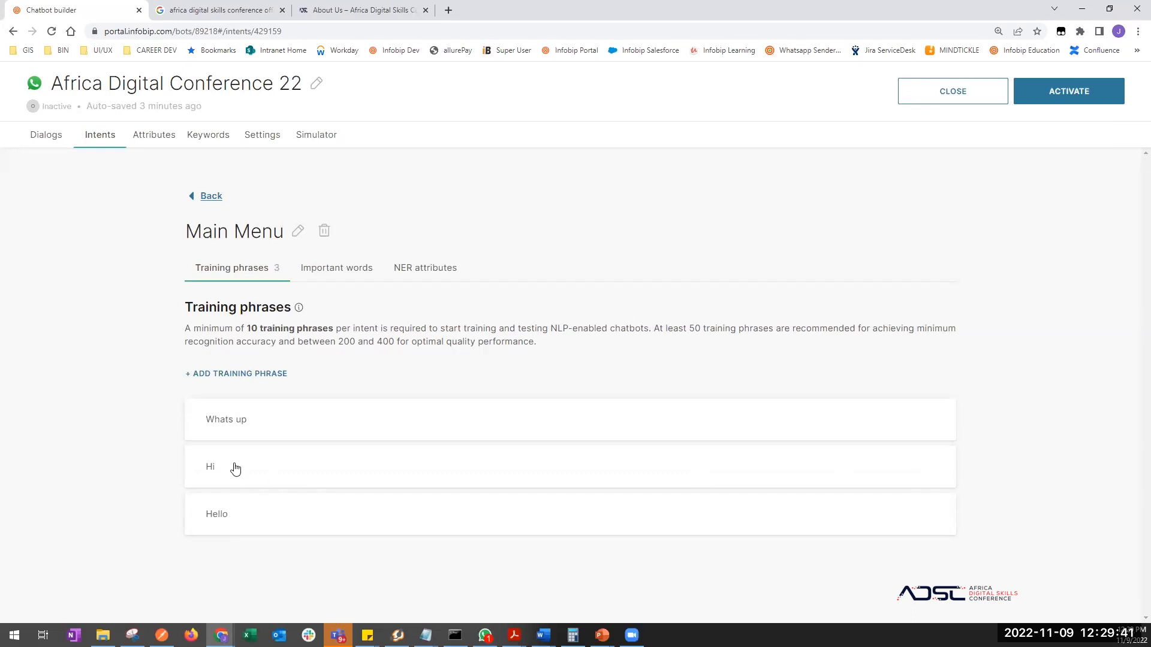
- Try activating the chatbot from the Default dialog and dismiss the activation error
click(50, 134)
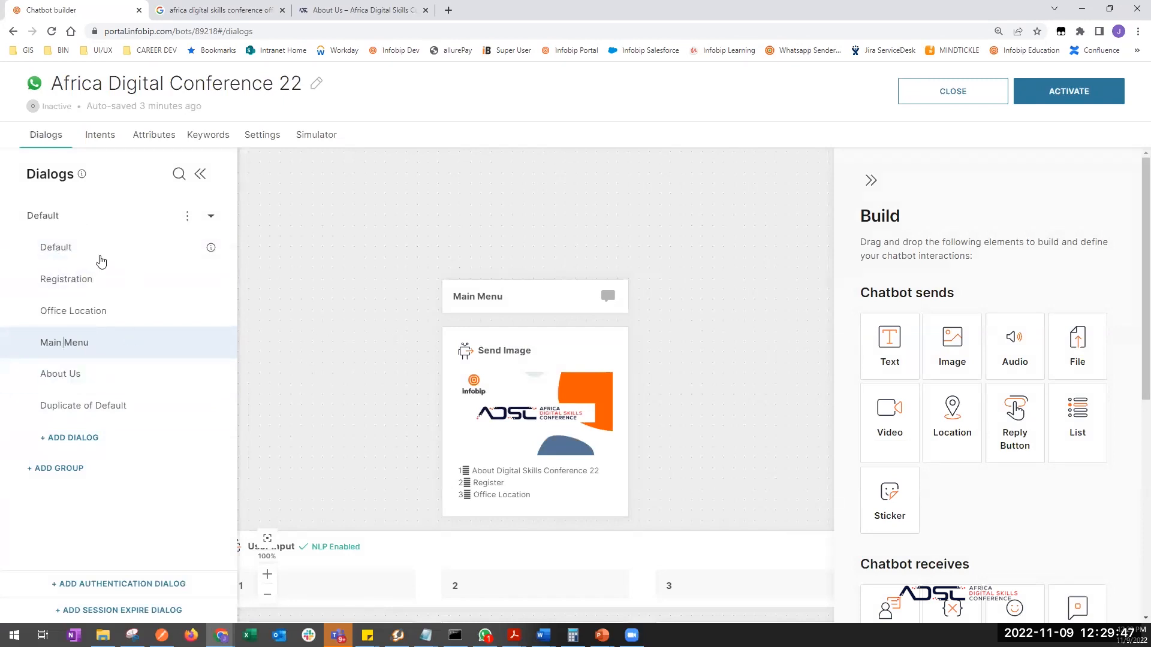
click(53, 248)
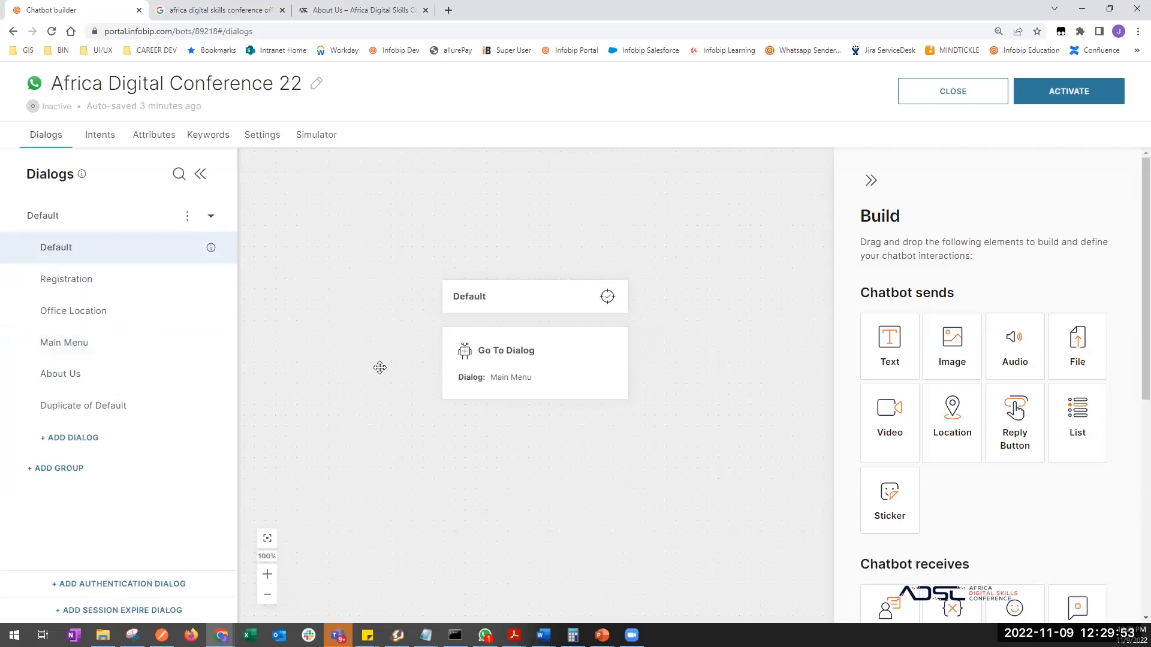
click(1061, 93)
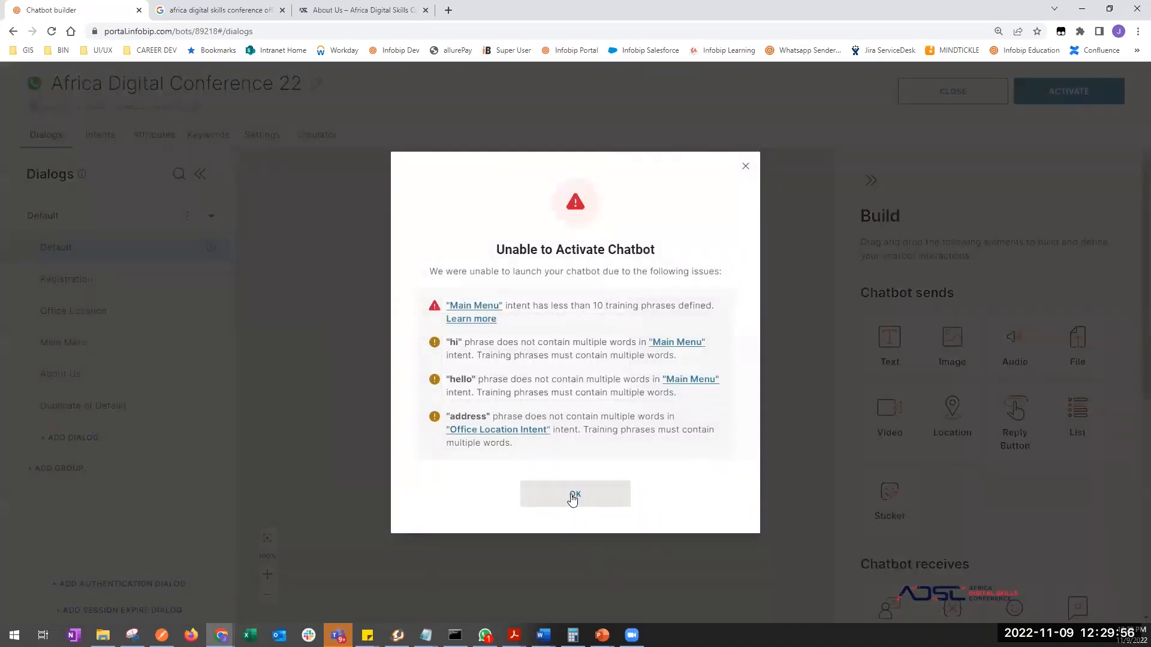
click(571, 492)
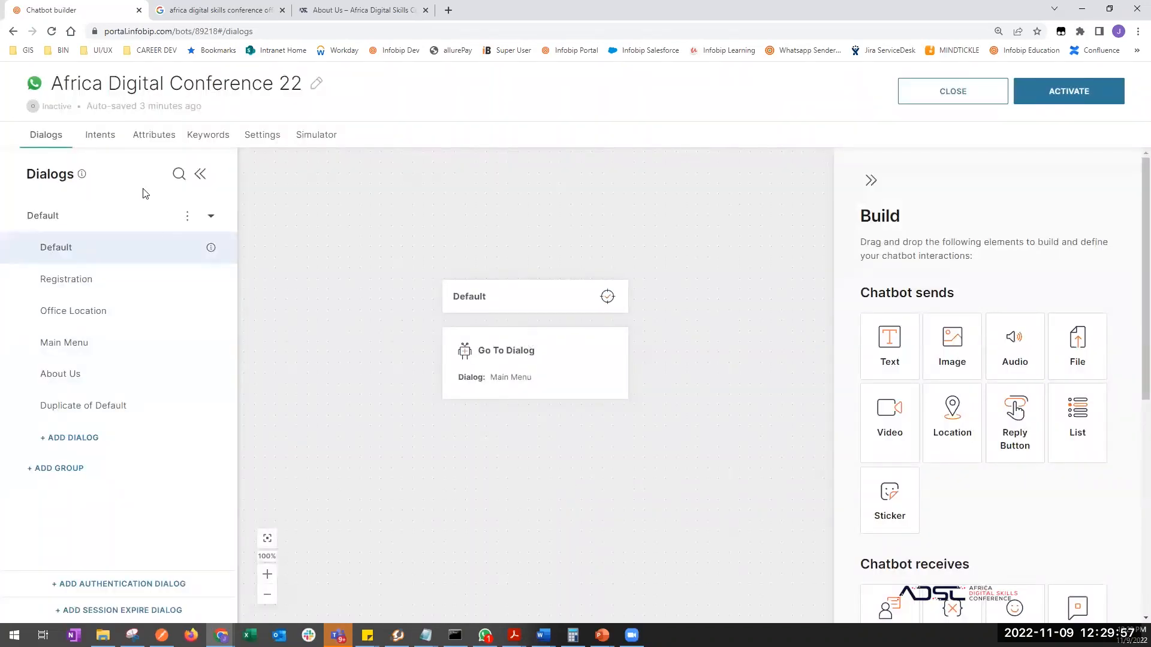
click(107, 139)
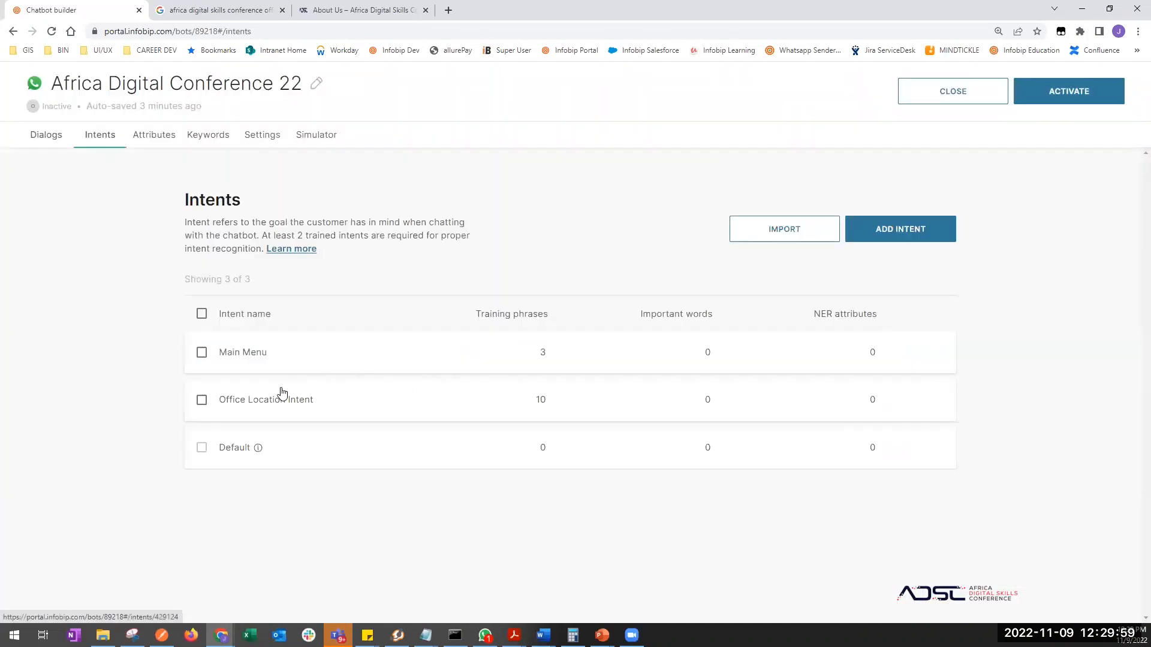
- Delete the Main Menu intent
click(202, 352)
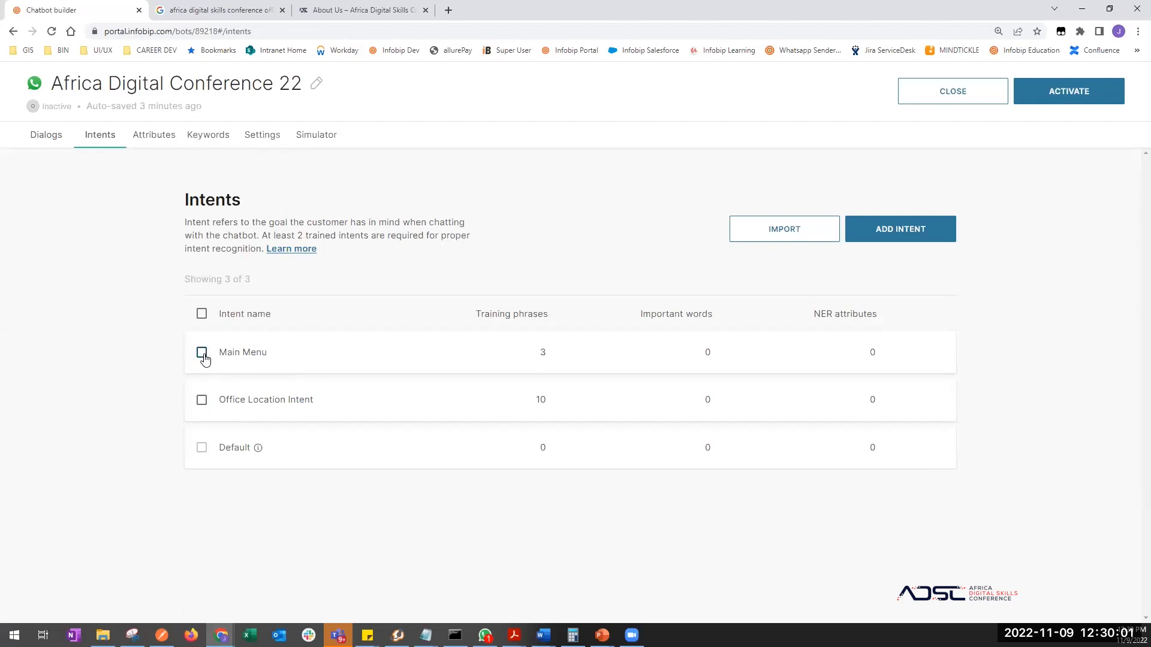
click(870, 279)
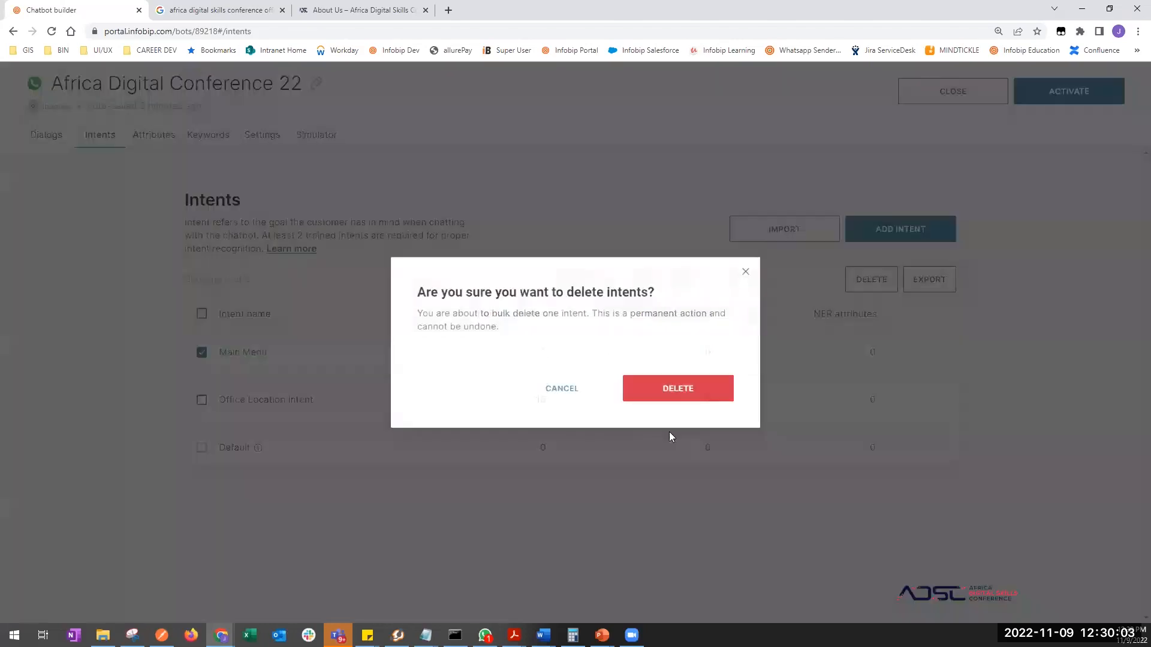
click(680, 396)
- Activate the chatbot despite the warning and close the success message
click(1070, 91)
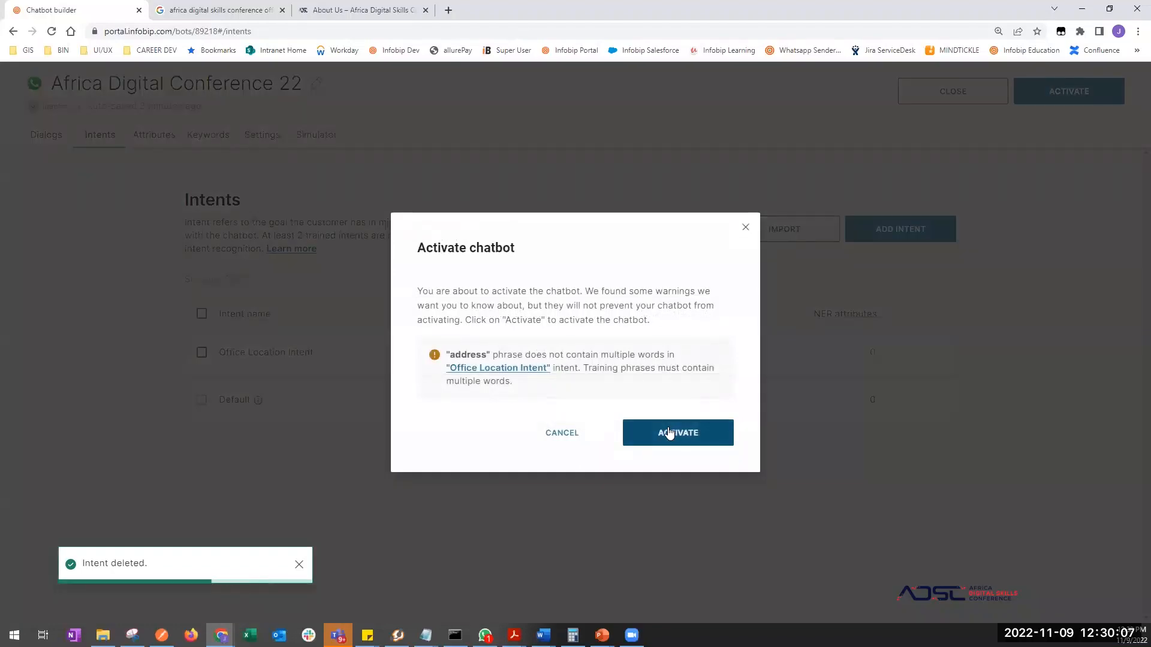
click(667, 428)
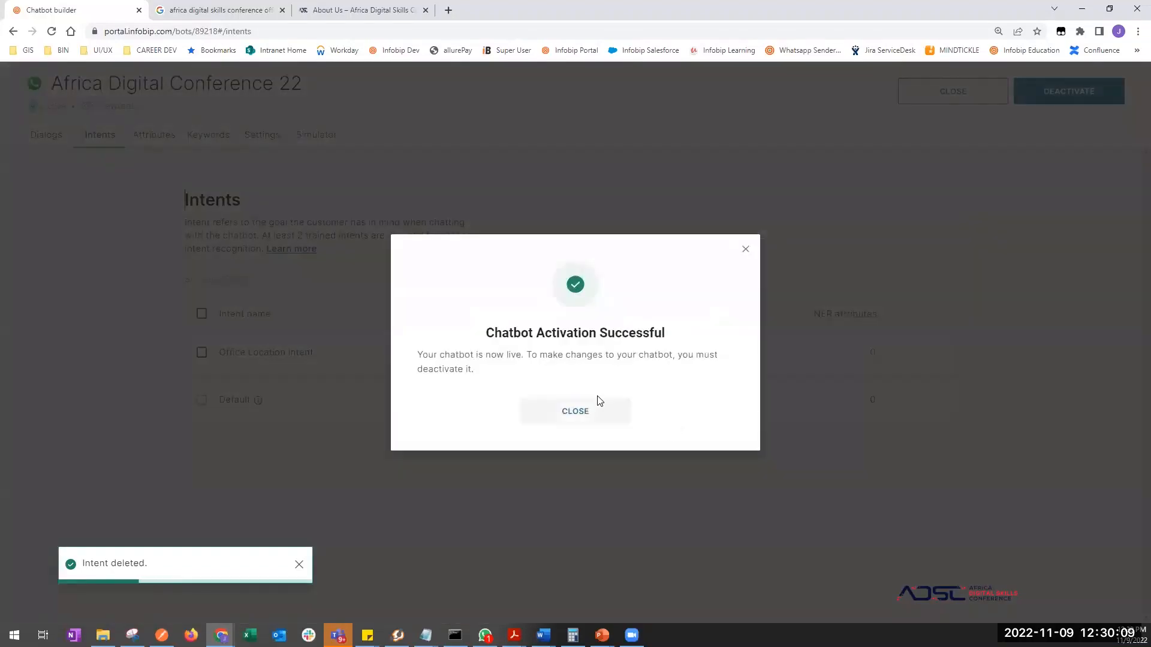
click(574, 419)
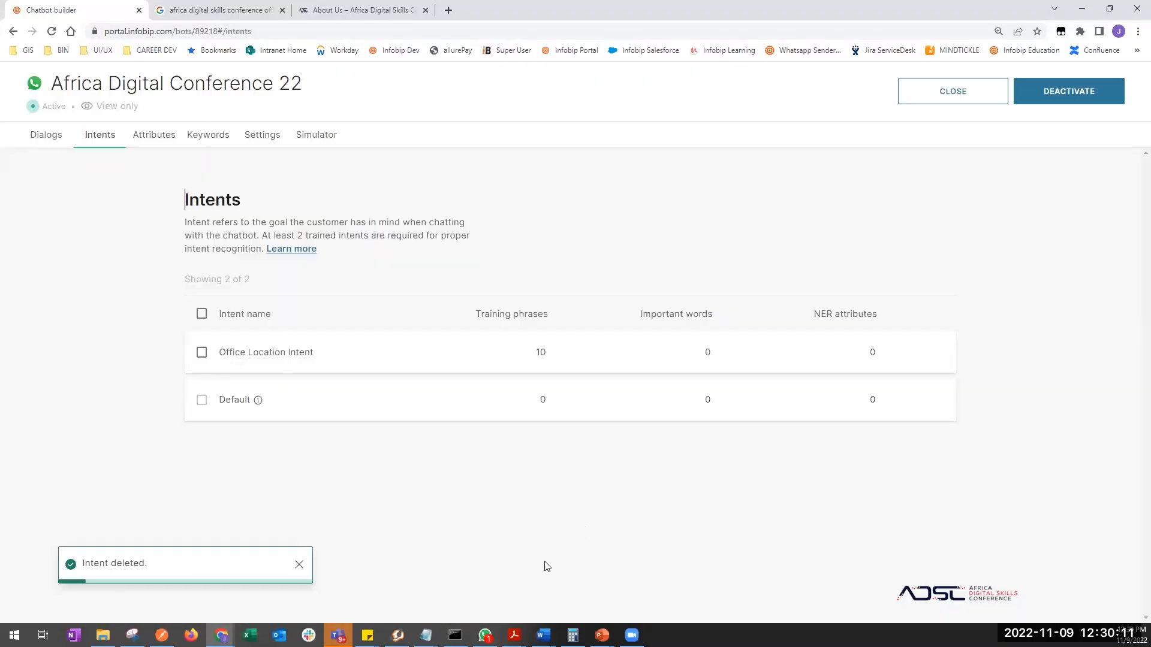
- Check in WhatsApp Desktop that 'hi' gets the conference banner with three options
click(486, 634)
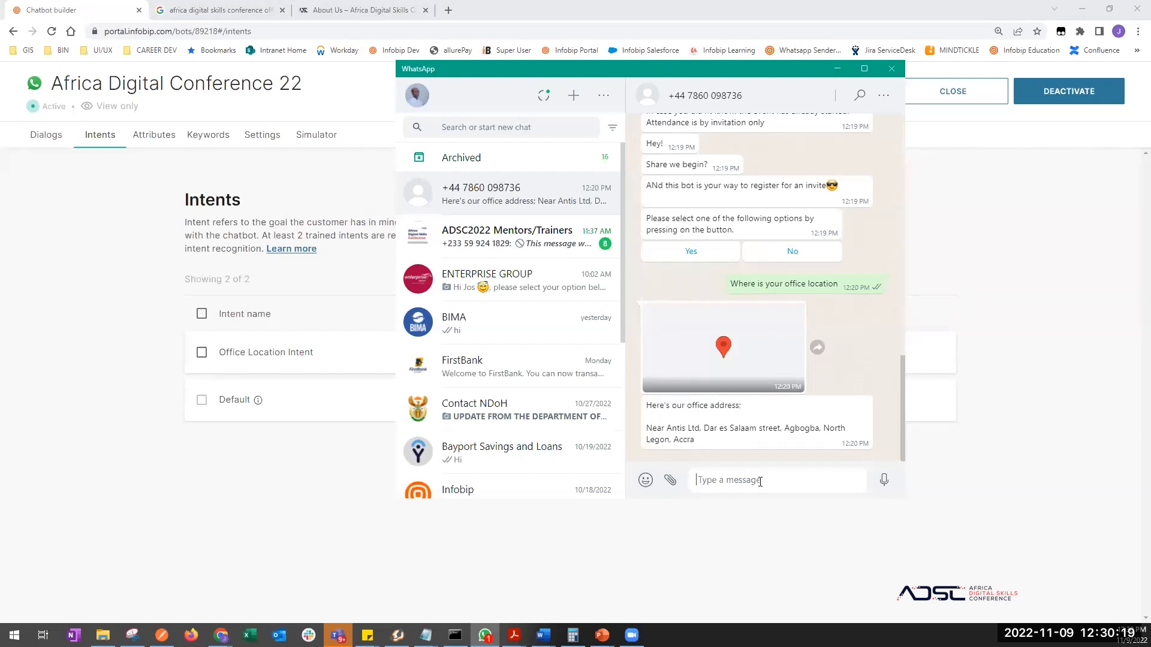
click(920, 552)
key(alt+Tab)
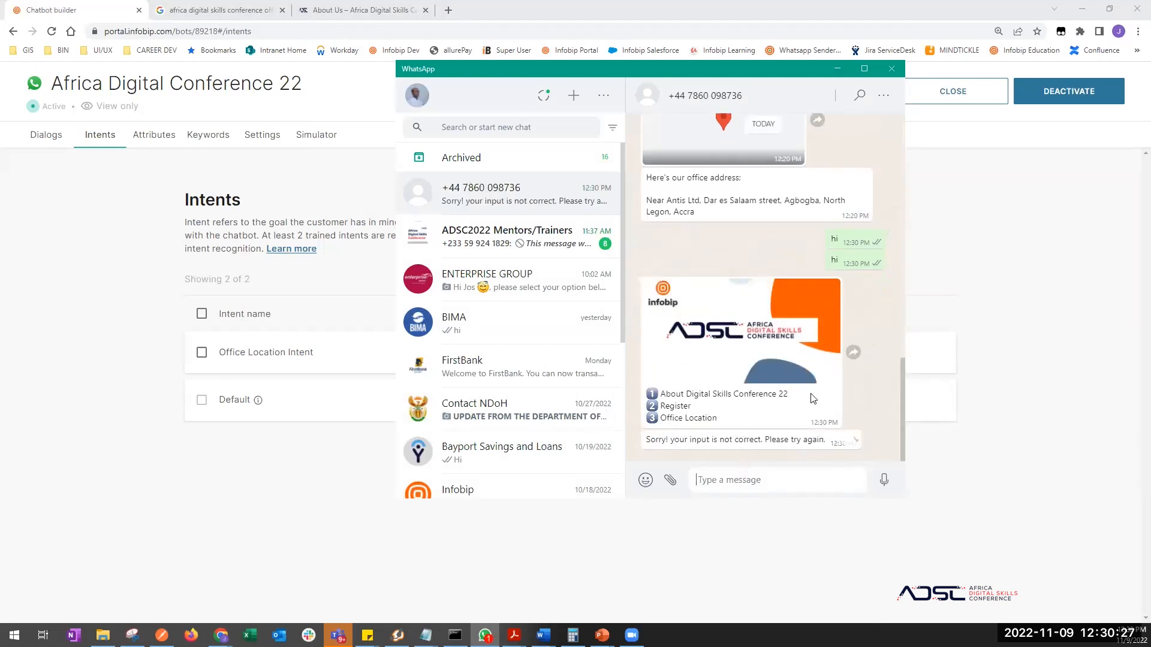
- Deactivate the chatbot, then reactivate it and close the activation success message
click(837, 69)
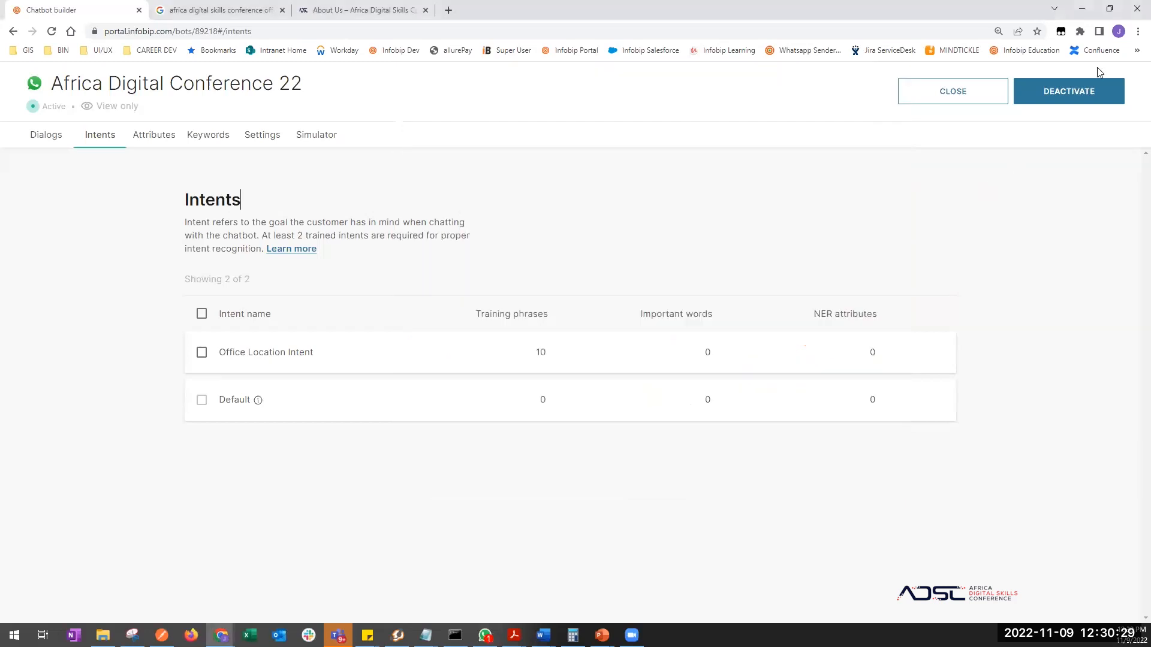
click(1073, 95)
key(alt+Tab)
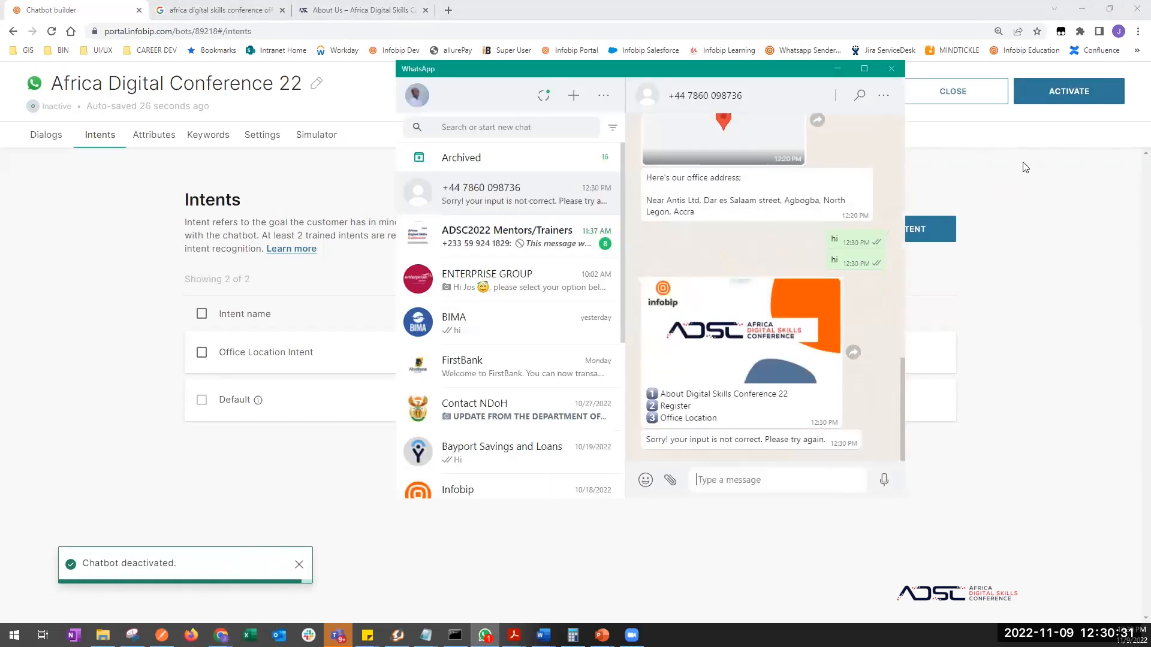
click(1025, 167)
click(1055, 94)
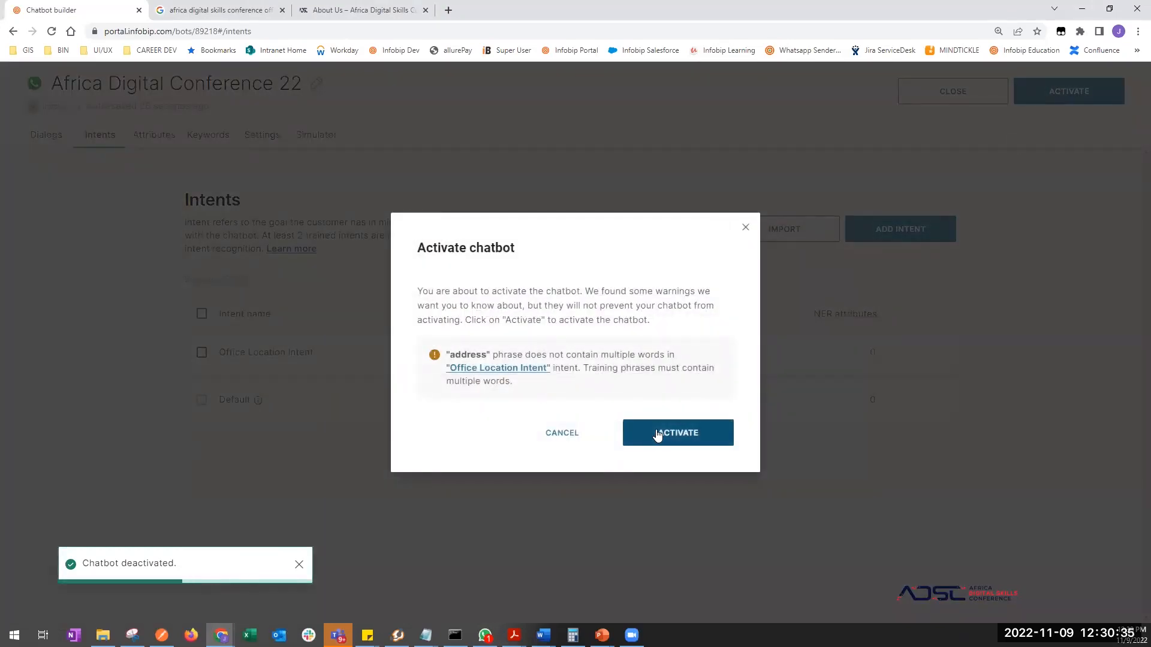
click(662, 432)
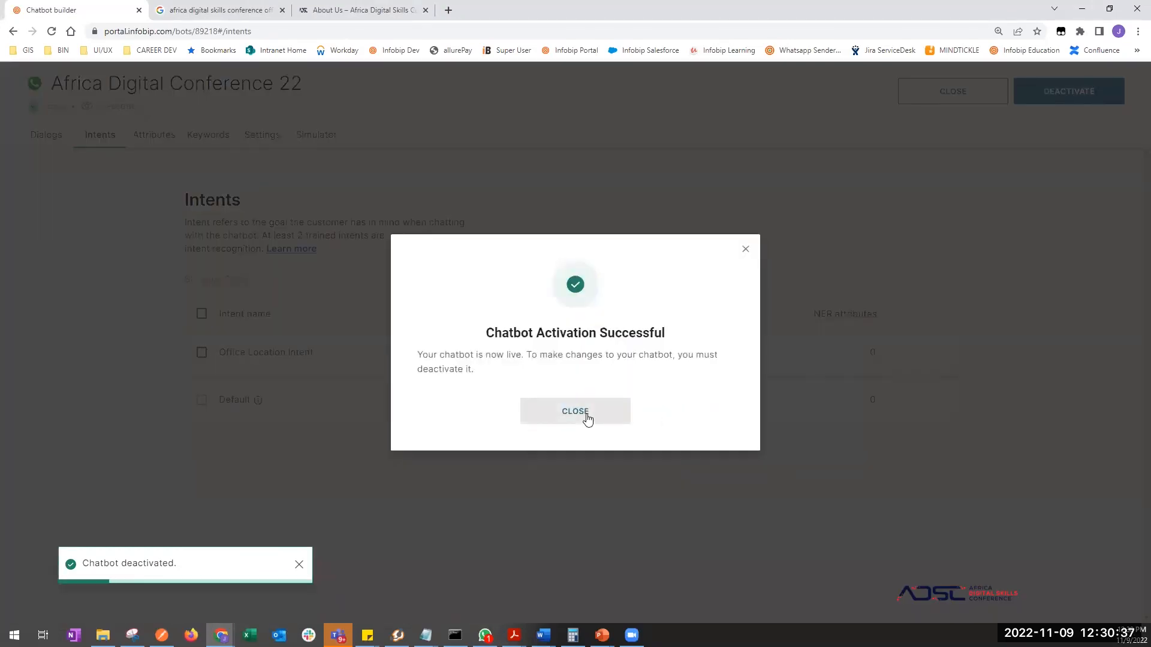
click(585, 416)
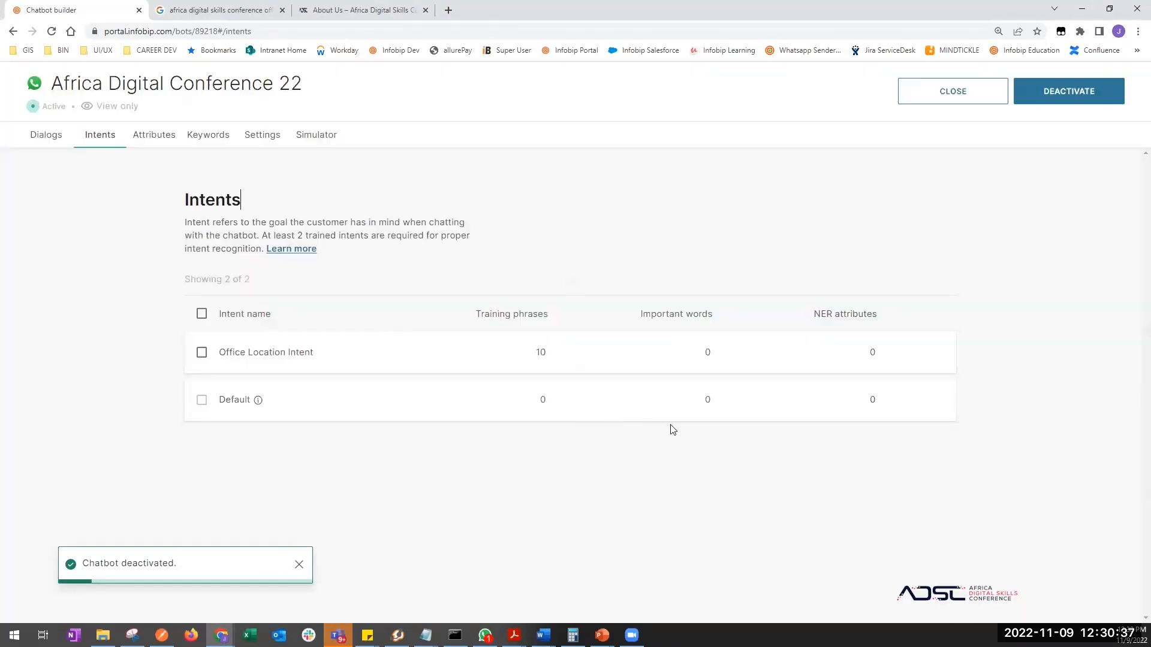
key(alt+Tab)
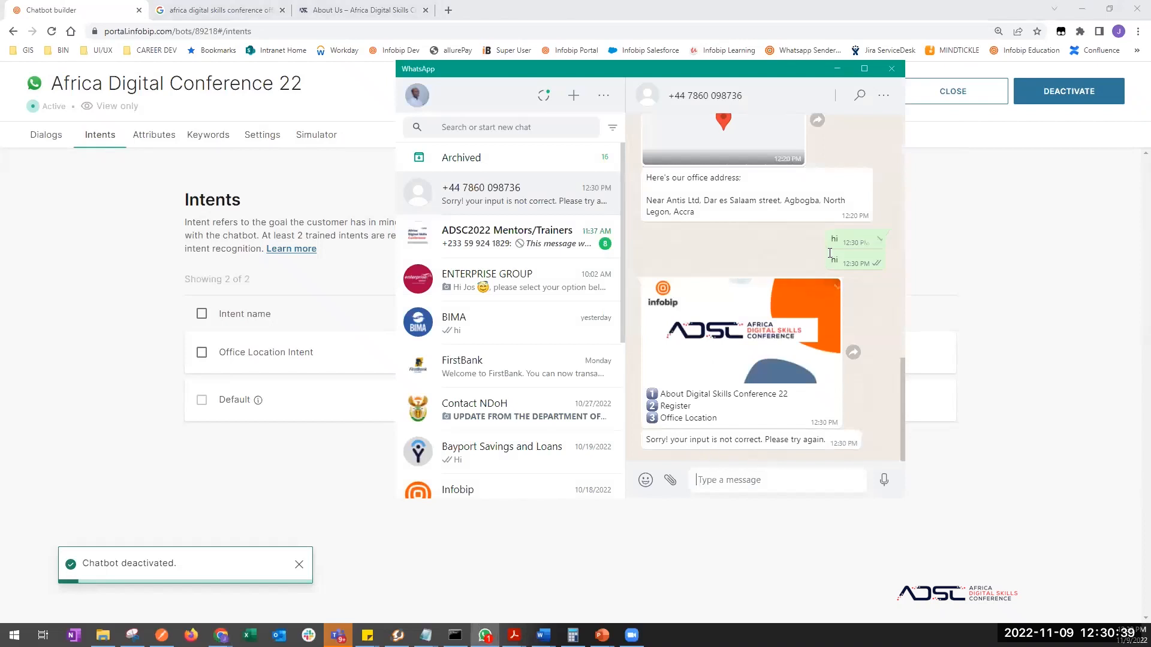
- Clear all messages from the bot test chat
click(884, 97)
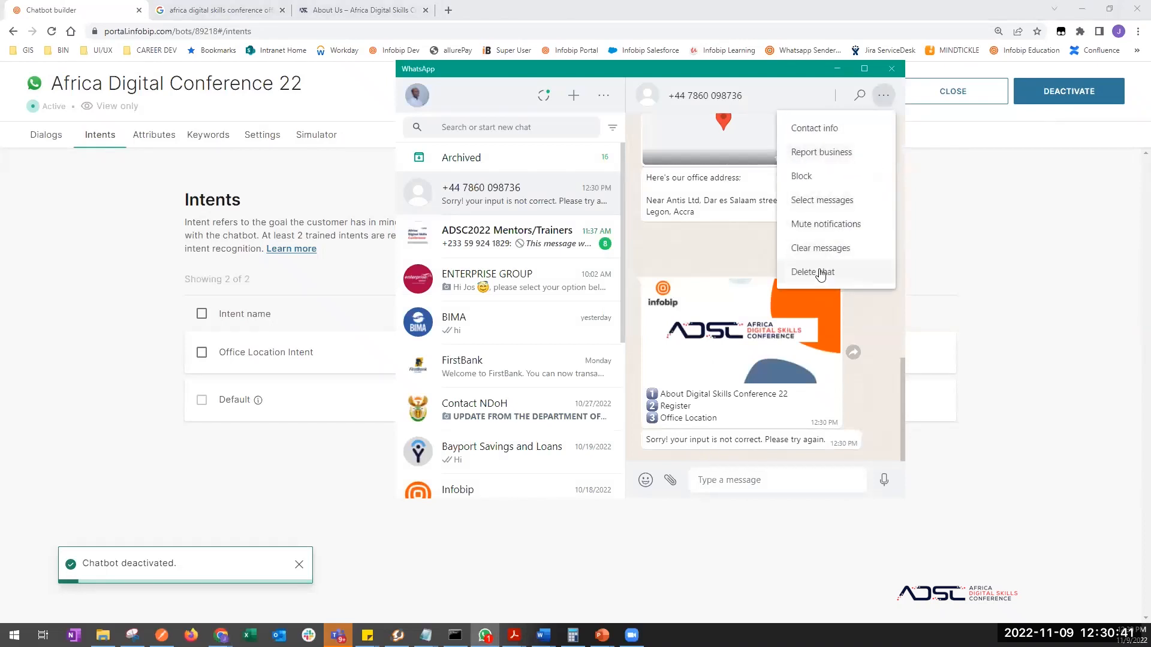
click(818, 249)
click(751, 344)
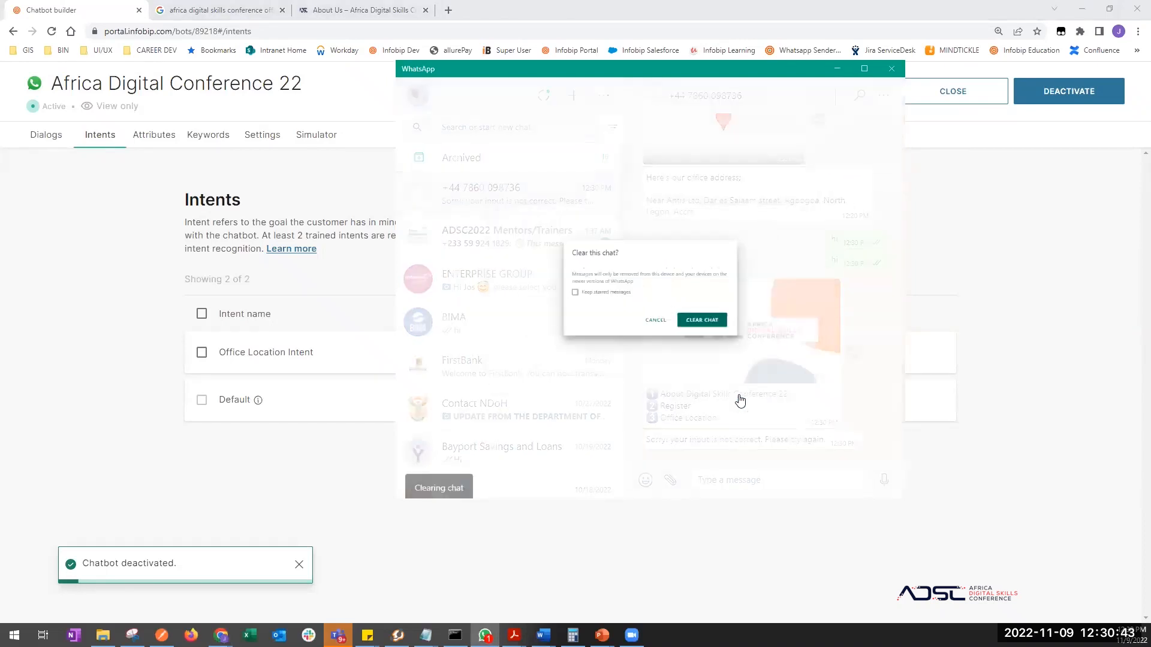
- Send hi greetings to the bot, then reply 1 to its conference menu
click(731, 479)
text(h)
key(Return)
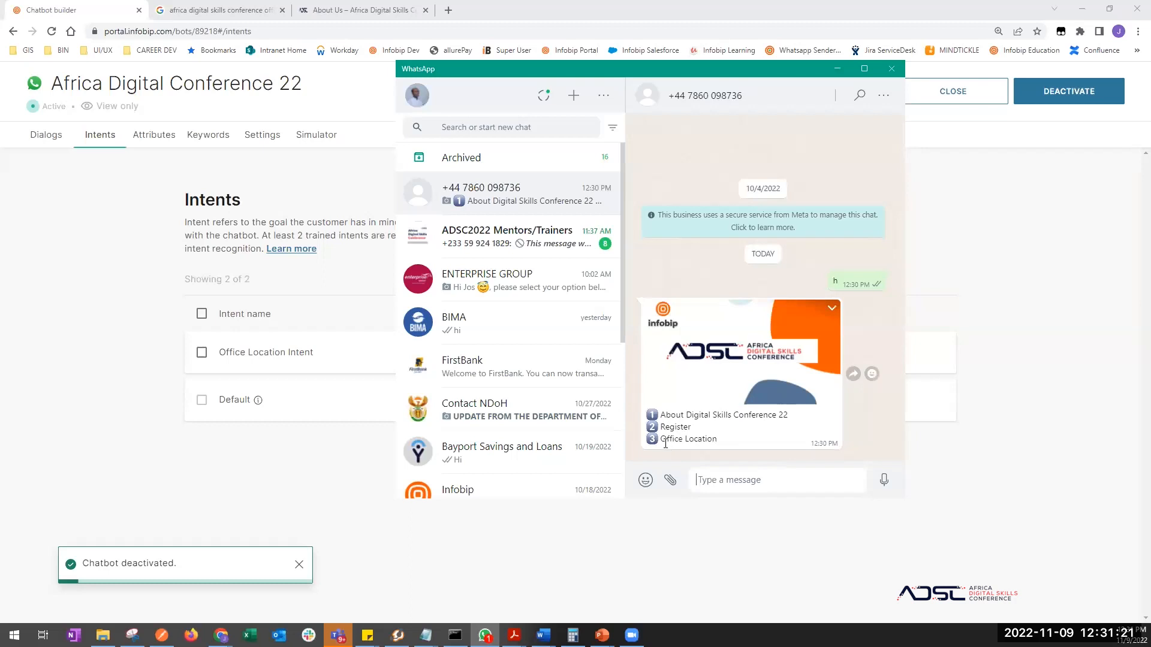
text(hi)
key(Return)
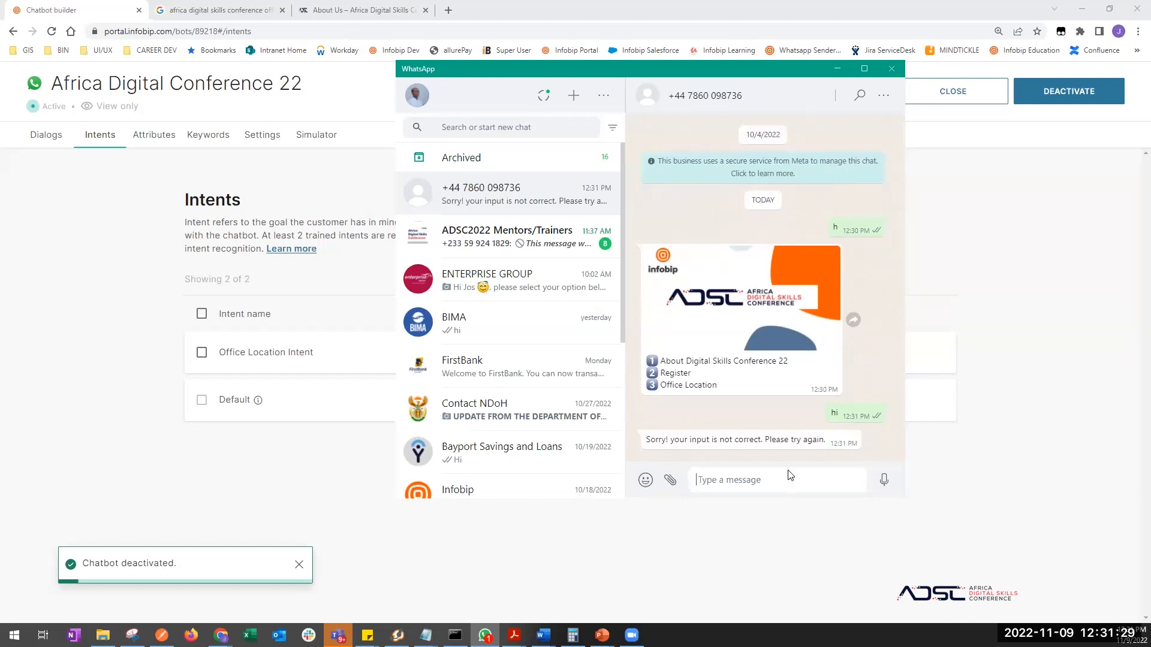
text(hi)
key(Return)
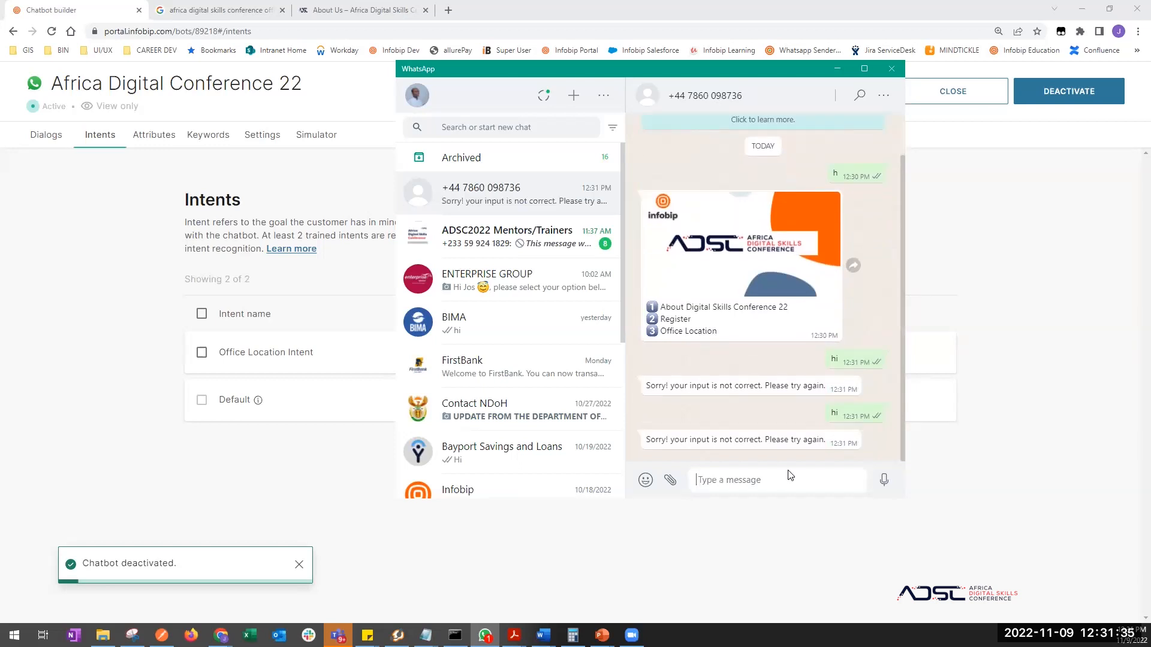
text(hi)
key(Return)
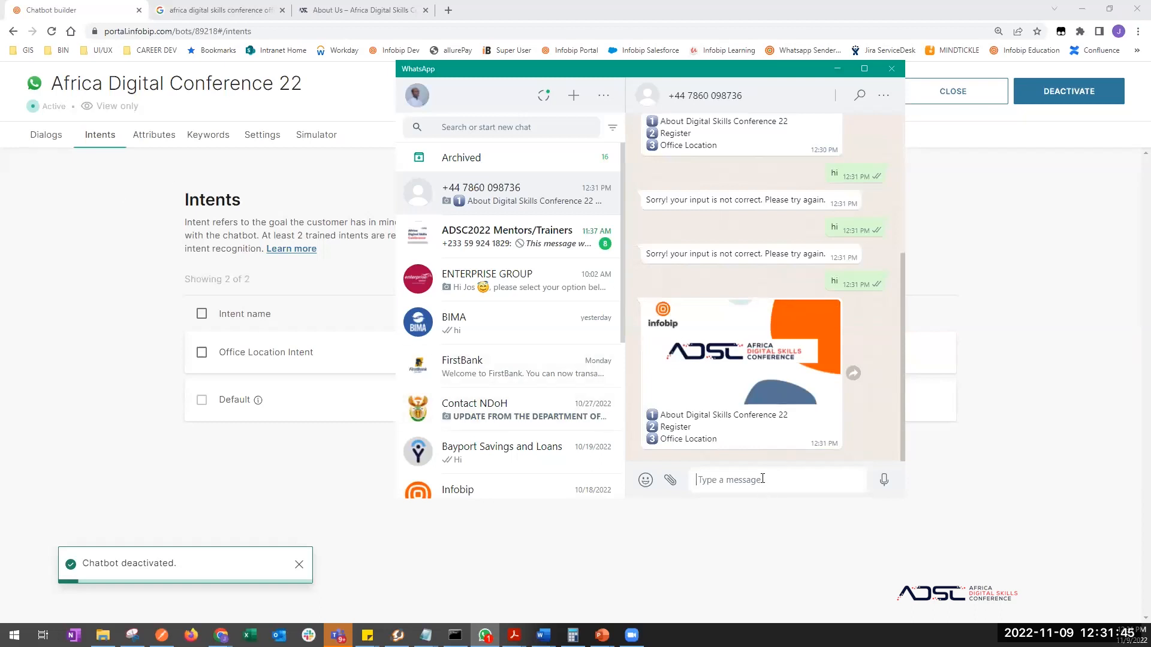
text(1)
key(Return)
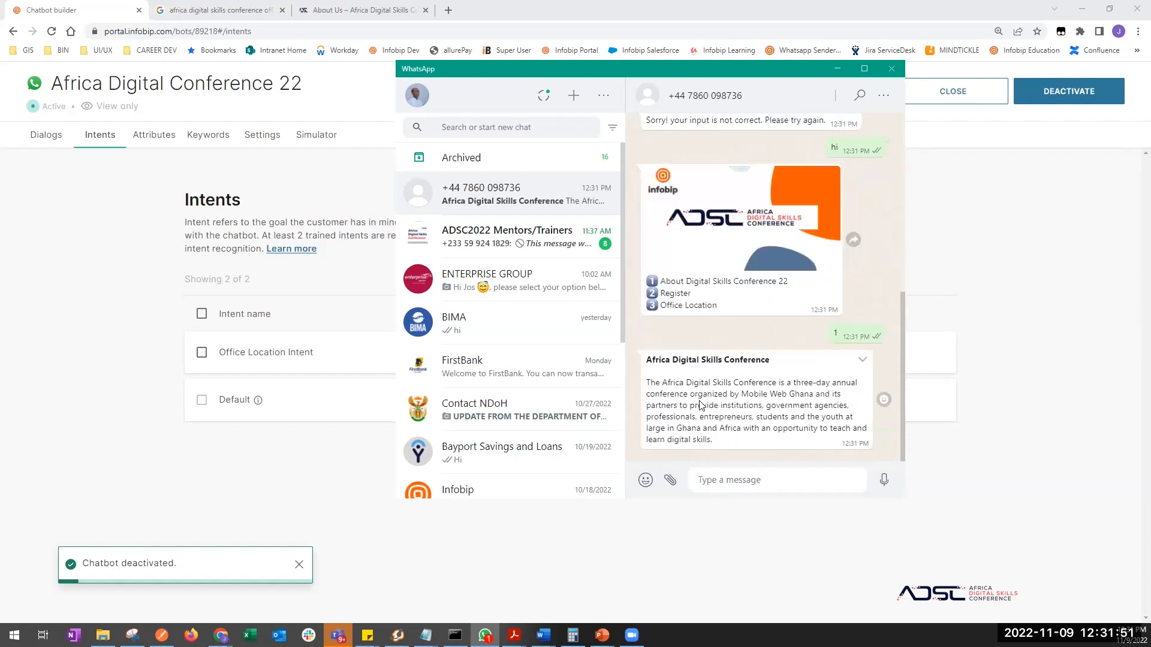
- Inspect the About Us dialog, then Main Menu's routing of options 1, 2 and 3
click(36, 141)
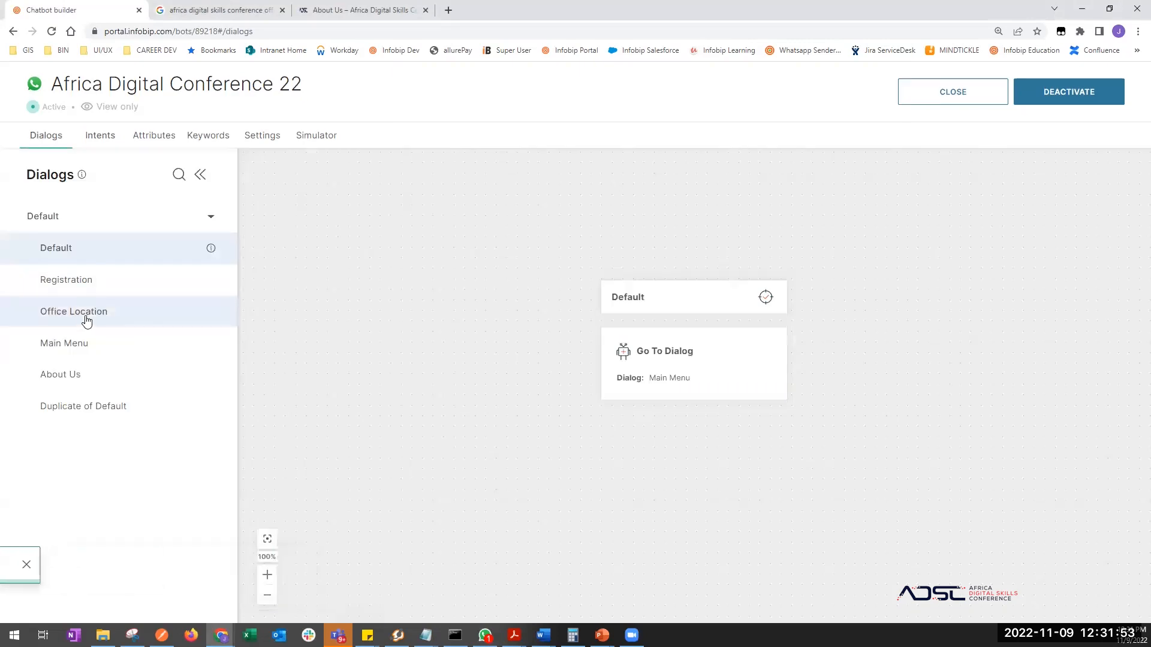
click(73, 380)
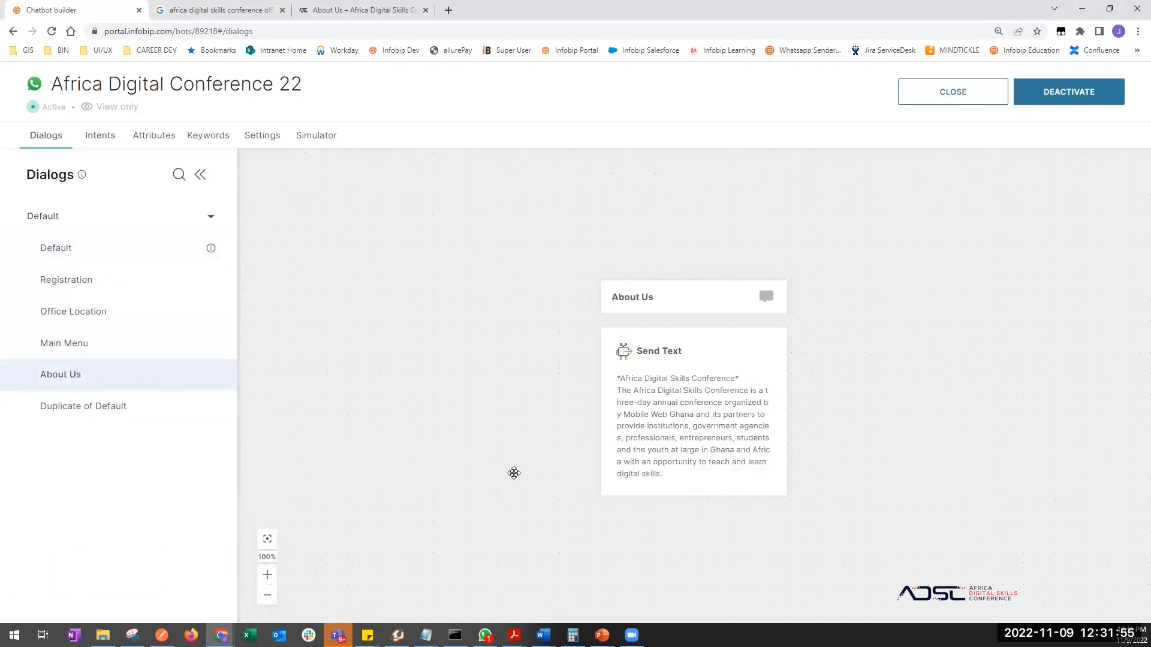
key(alt+Tab)
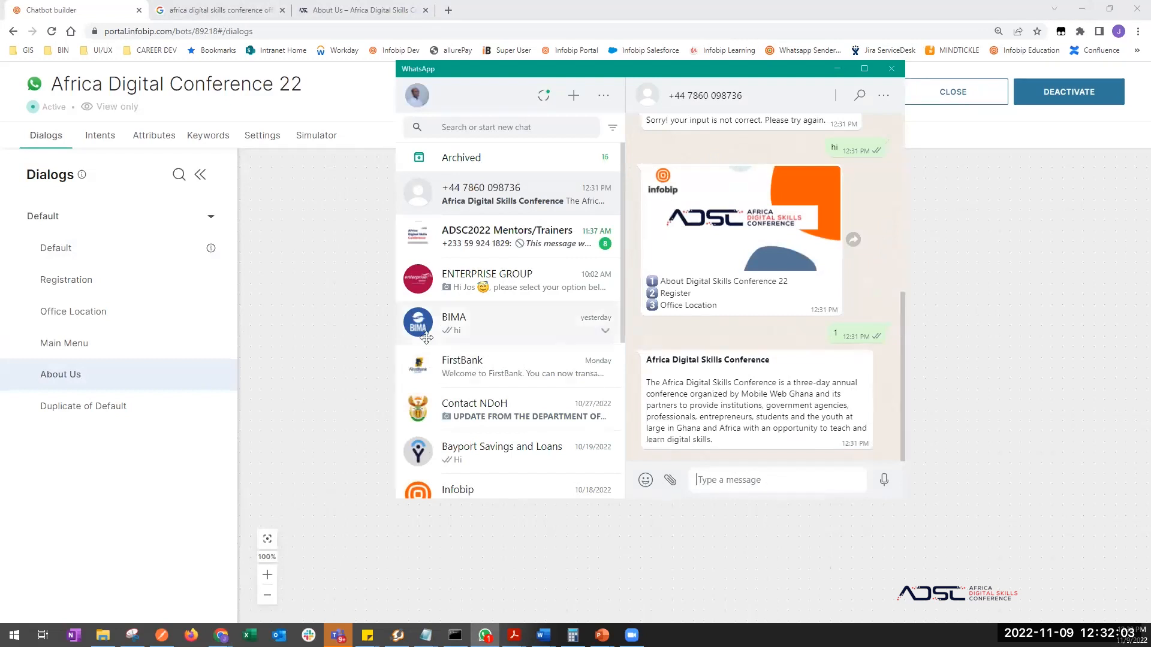
click(300, 344)
click(71, 348)
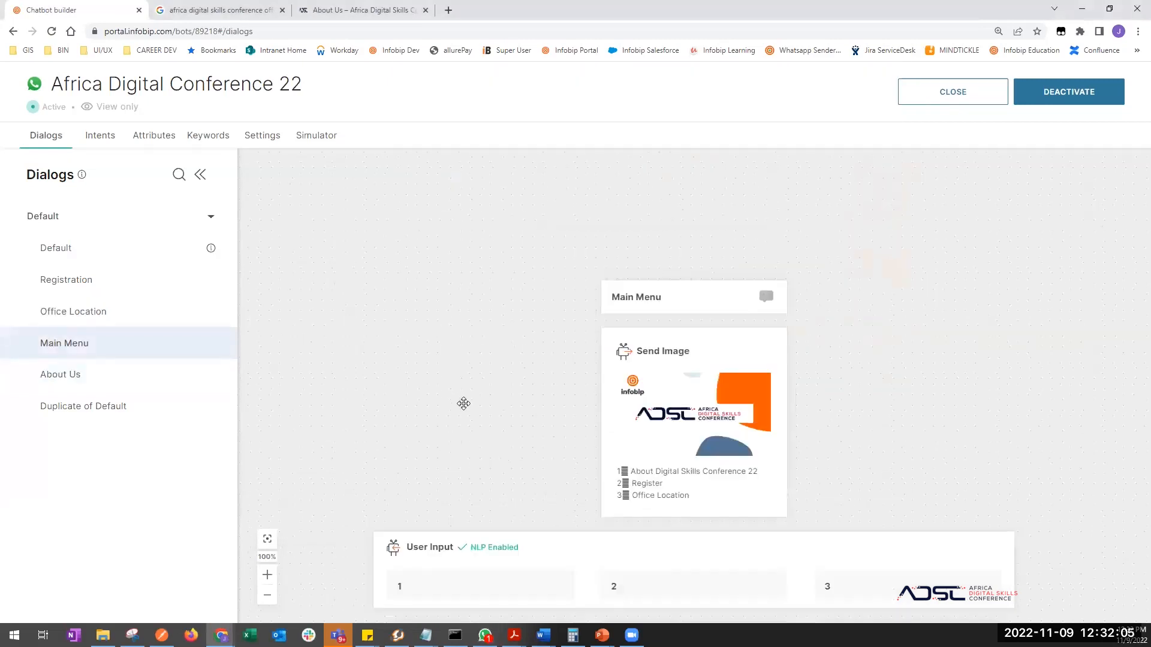
scroll(479, 455, down, 1)
key(alt+Tab)
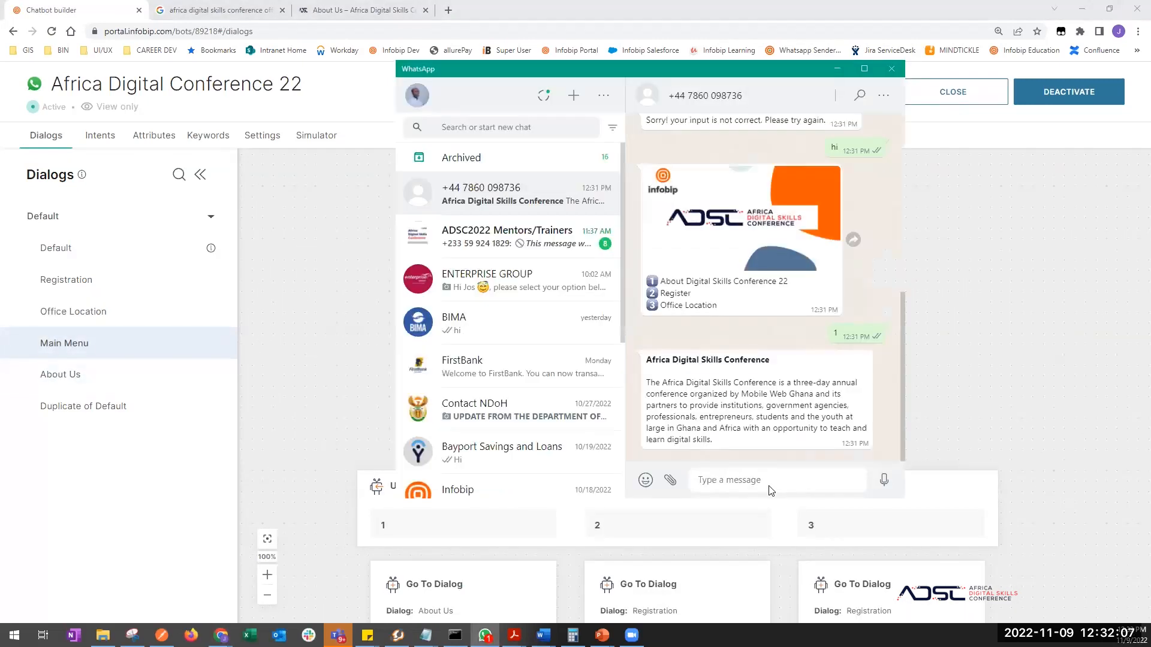
- Ask the bot 'What's ur office location' and check its address and map pin reply
click(785, 480)
text(What's ur location)
key(BackSpace)
key(BackSpace)
key(BackSpace)
key(BackSpace)
key(BackSpace)
key(BackSpace)
key(BackSpace)
key(BackSpace)
text(office location)
key(Return)
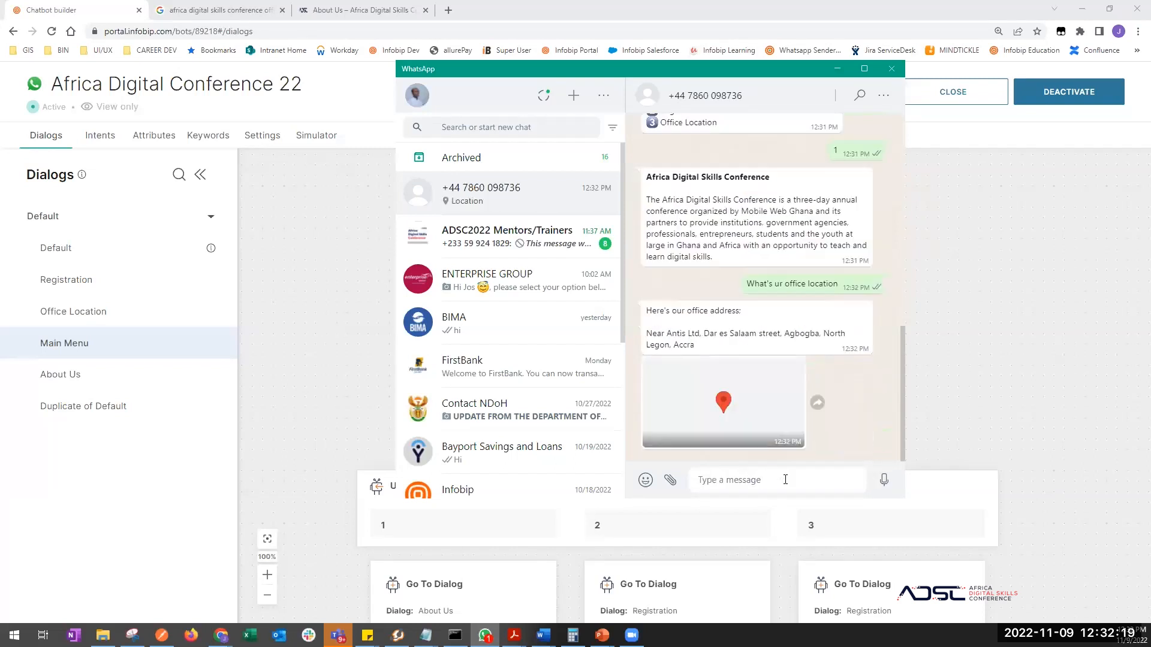
scroll(782, 293, up, 3)
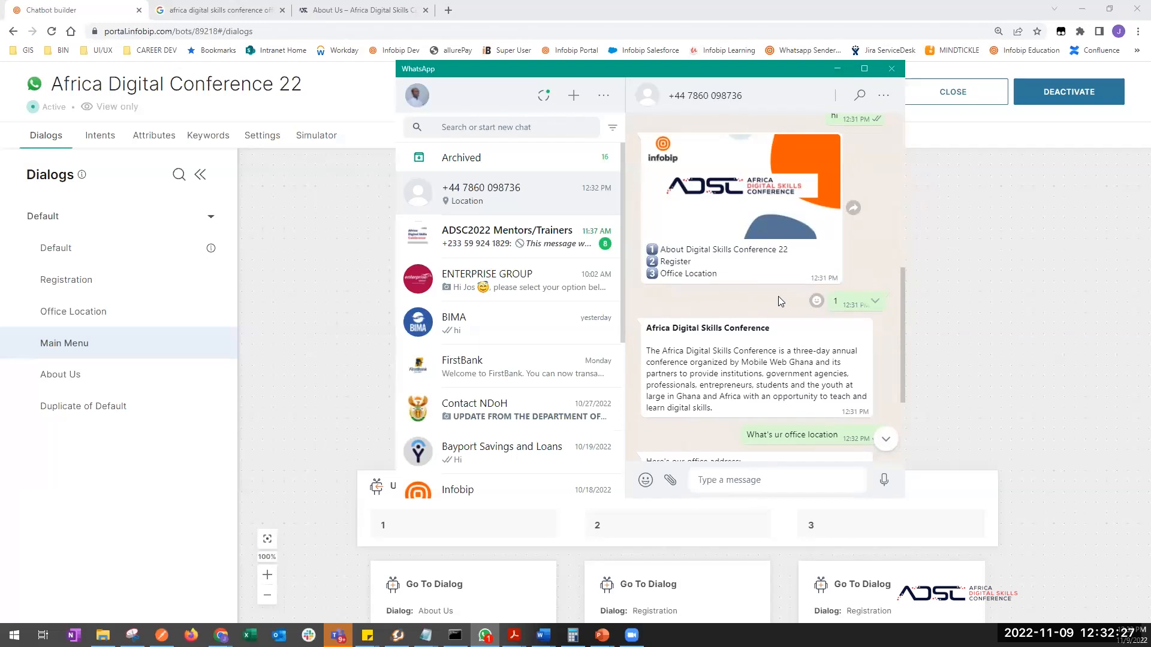
scroll(778, 296, down, 2)
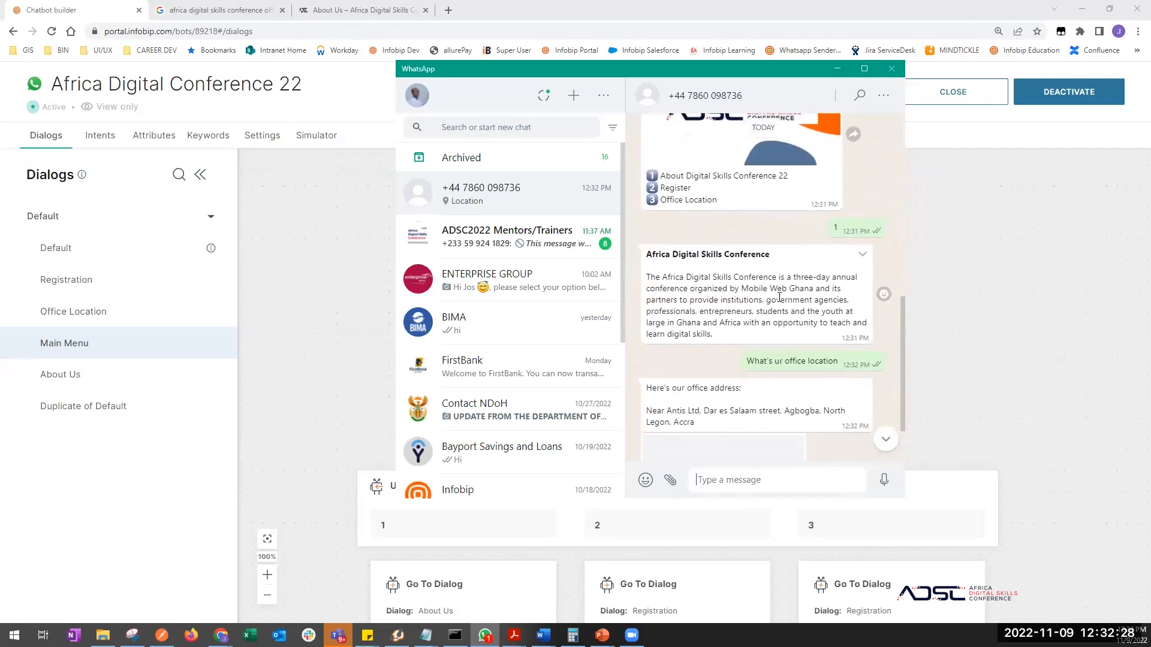
click(747, 499)
key(alt+Tab)
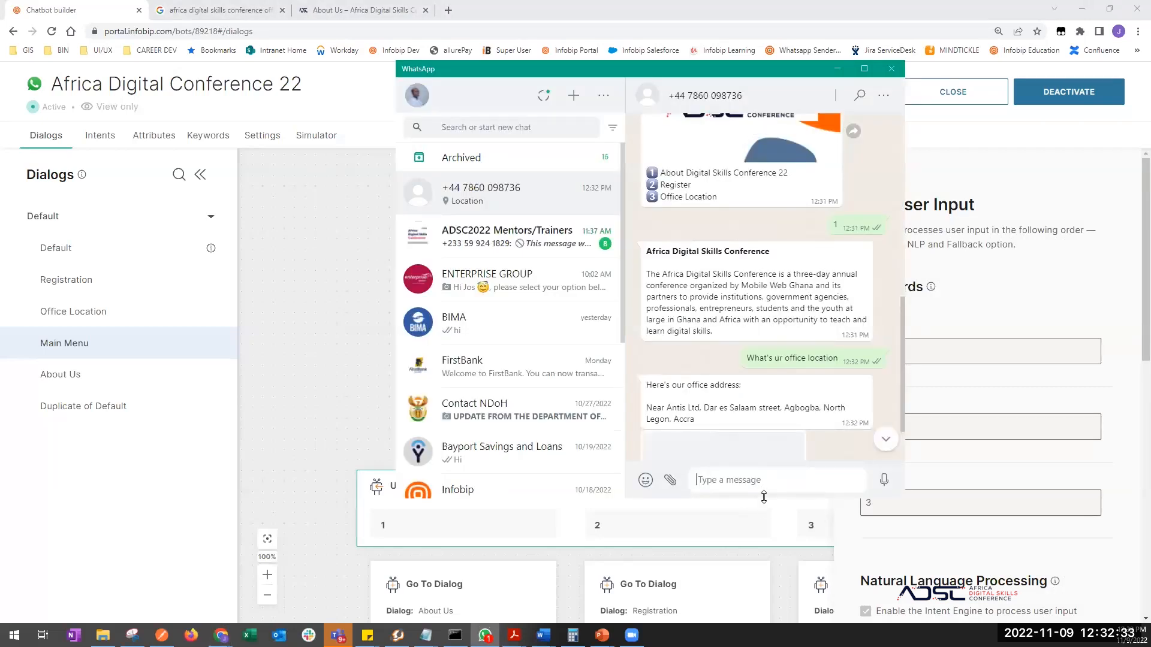
- Stretch the WhatsApp window taller and scroll up through the bot test conversation
drag(764, 498, 763, 591)
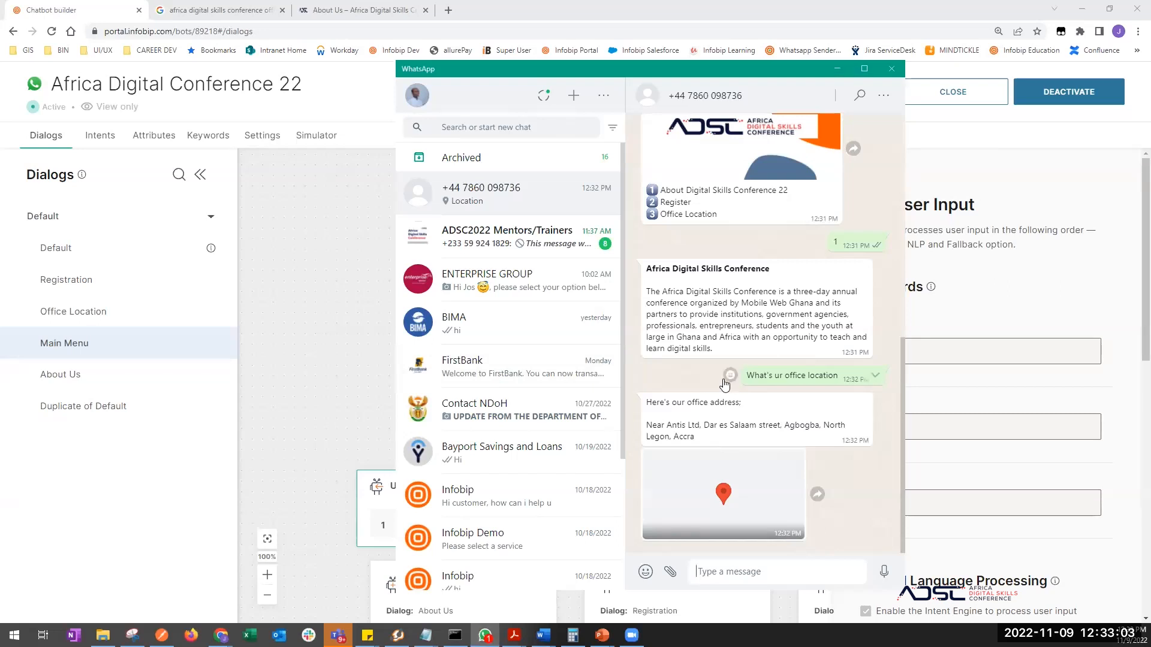
mouse_move(724, 379)
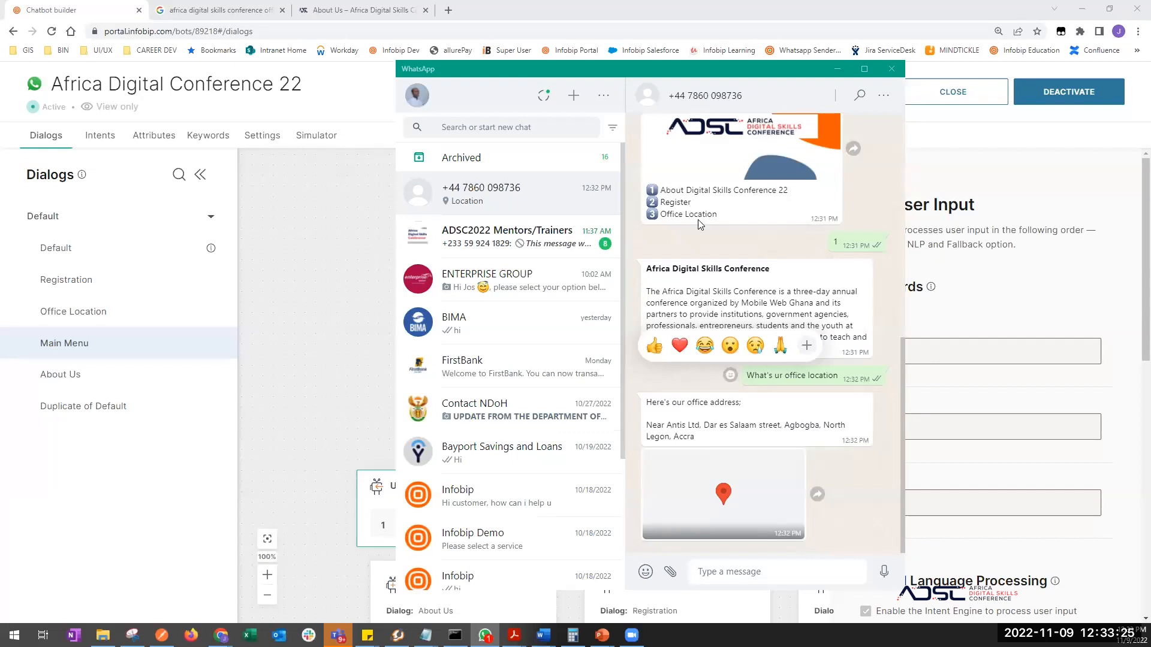
scroll(713, 257, up, 5)
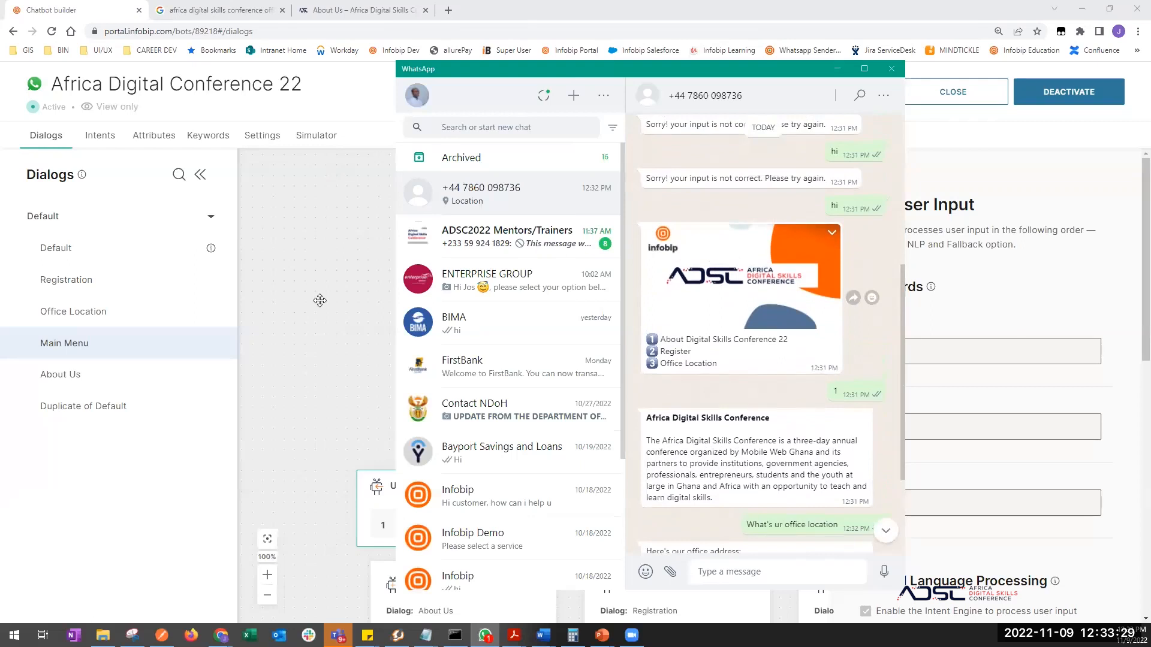
- Bring the Infobip builder in front of WhatsApp to show the Main Menu dialog
click(294, 309)
scroll(354, 278, down, 2)
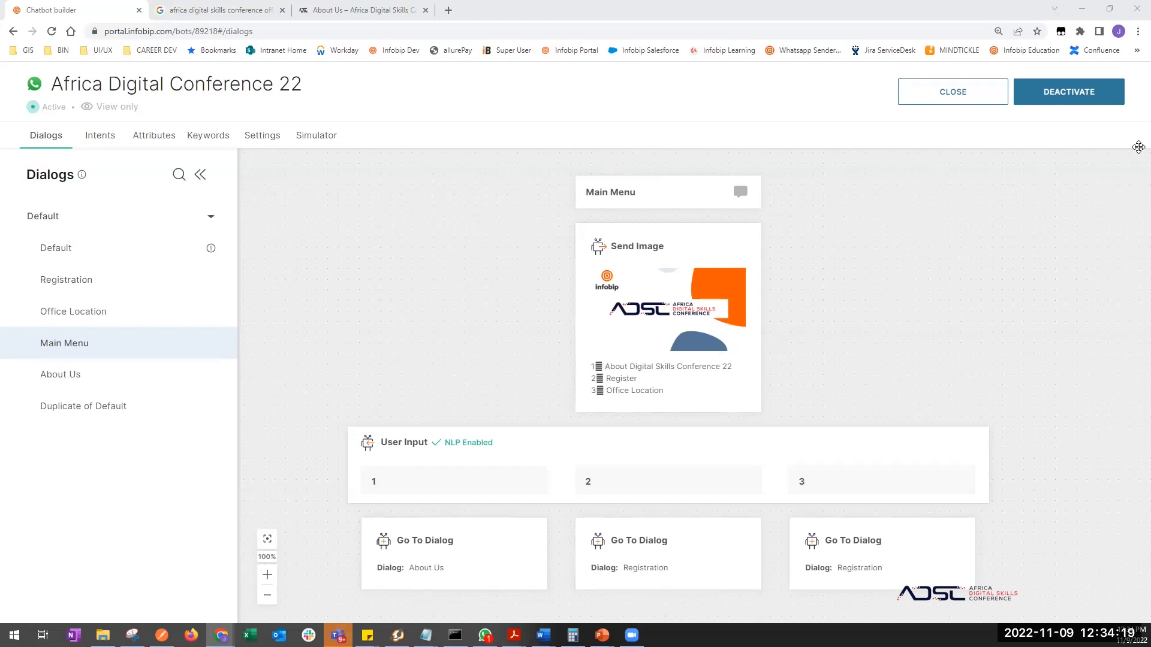
- Deactivate the chatbot
click(1055, 93)
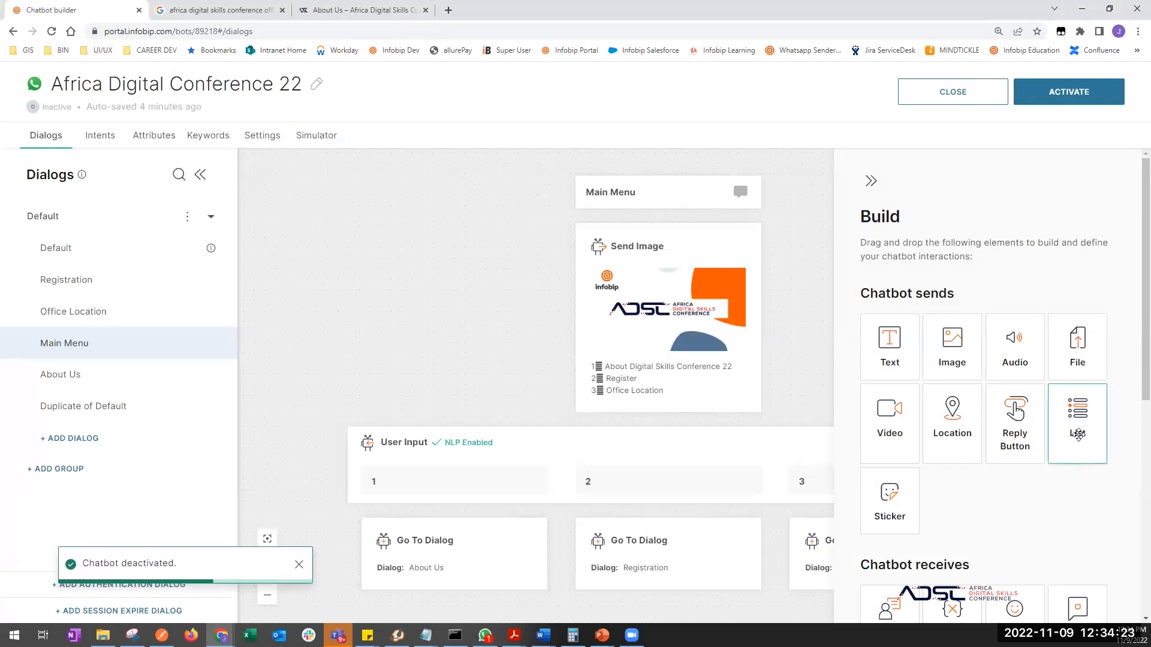
scroll(1038, 515, down, 3)
scroll(1039, 510, up, 3)
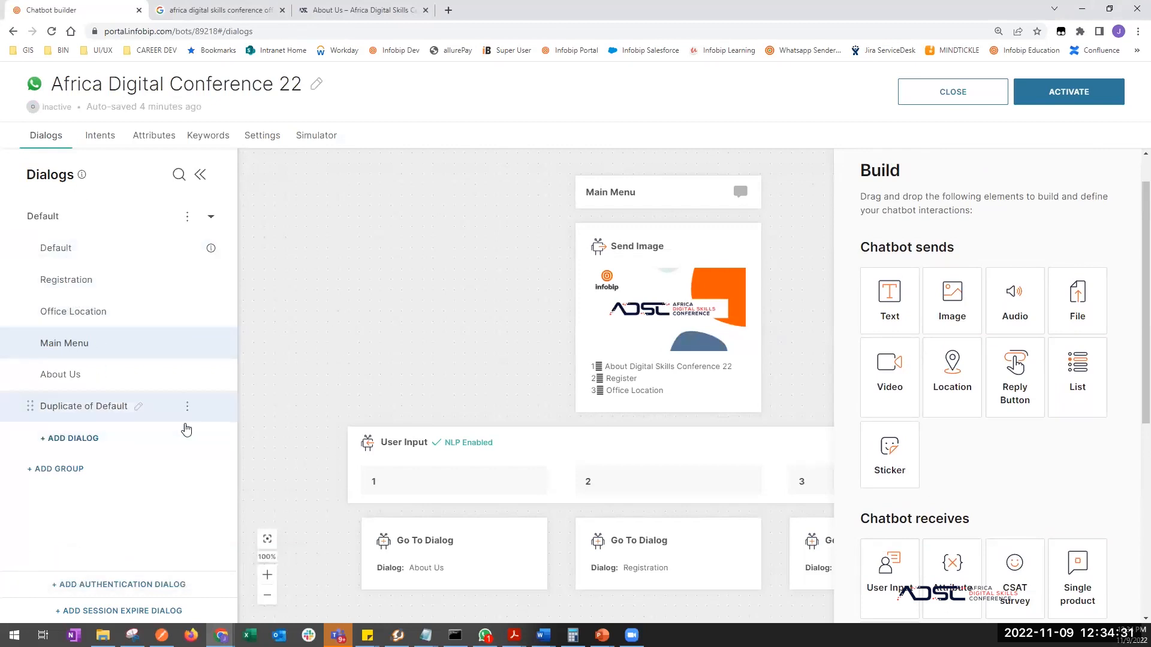
- Add Dialog 1 to the Default group and place a List message step in it
click(87, 442)
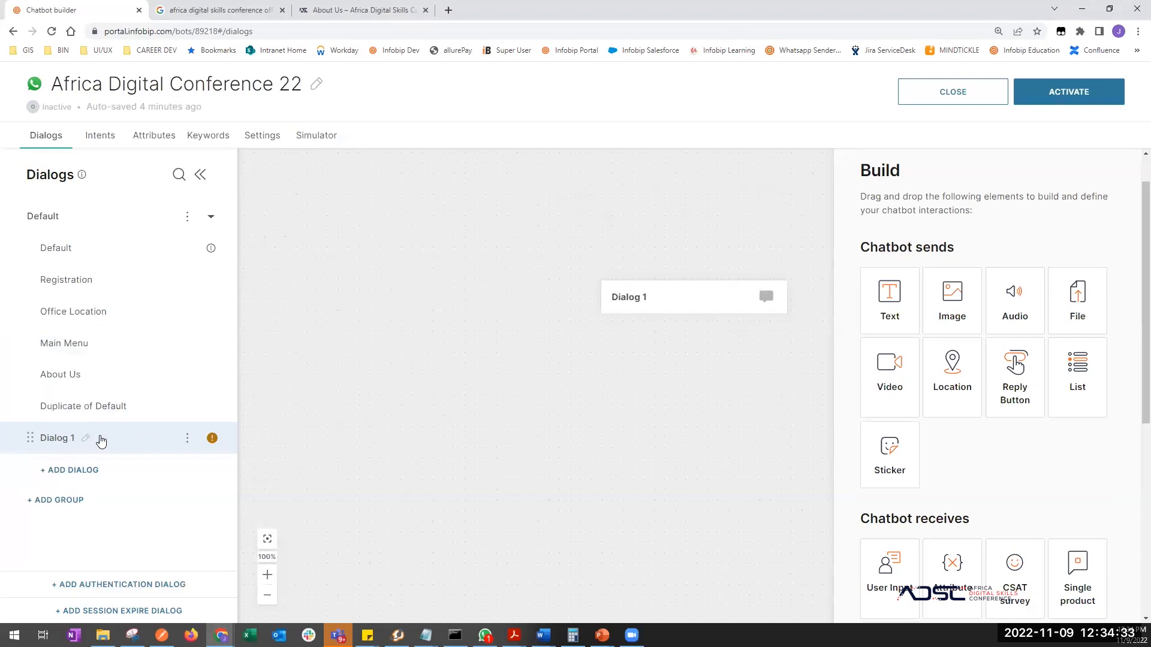
drag(614, 469, 522, 417)
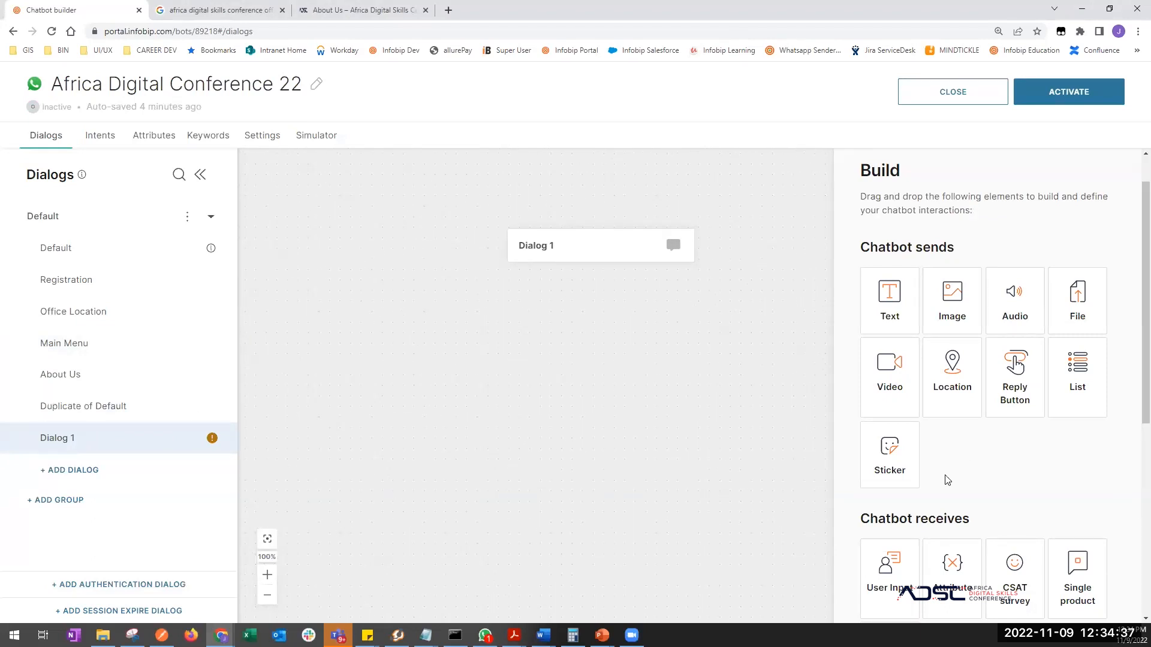
drag(1073, 367, 443, 398)
click(929, 424)
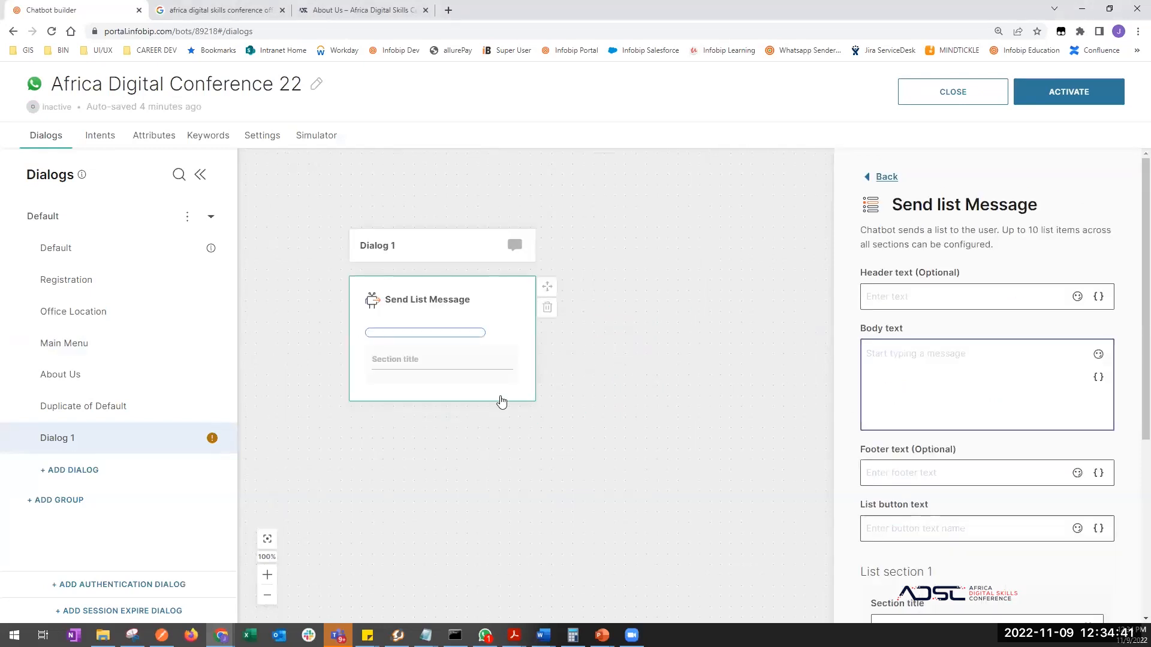
click(497, 464)
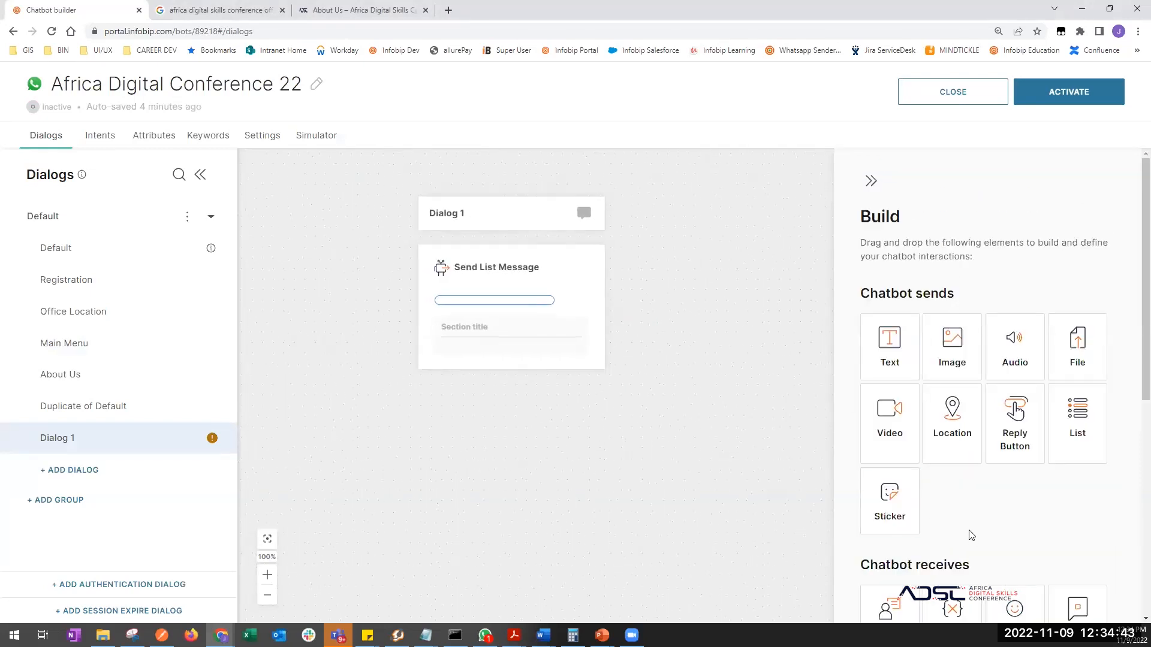
scroll(971, 535, down, 4)
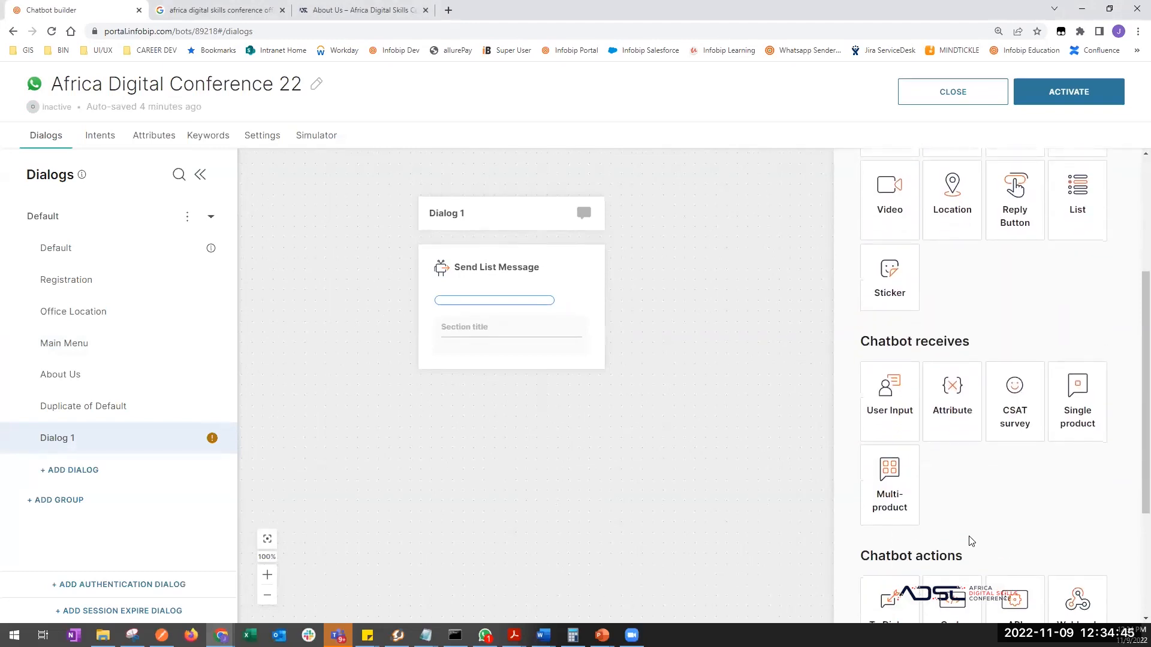
scroll(969, 539, down, 2)
scroll(968, 535, up, 2)
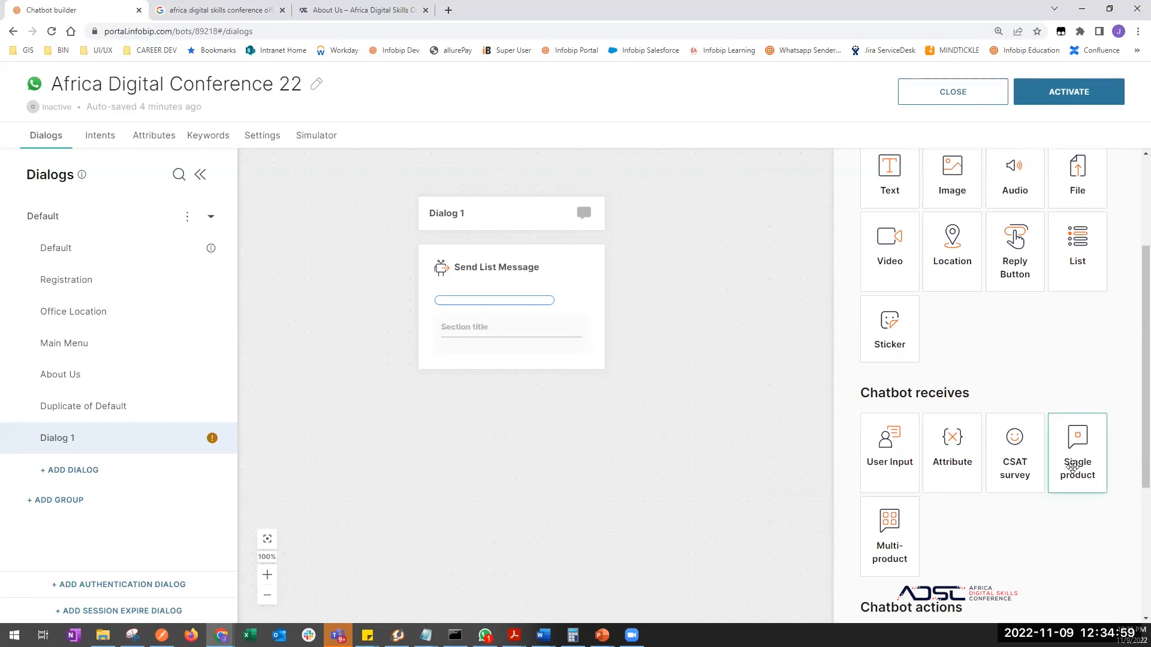
- Place Single product and Multi-product message blocks below the list message in Dialog 1
drag(1076, 468, 511, 384)
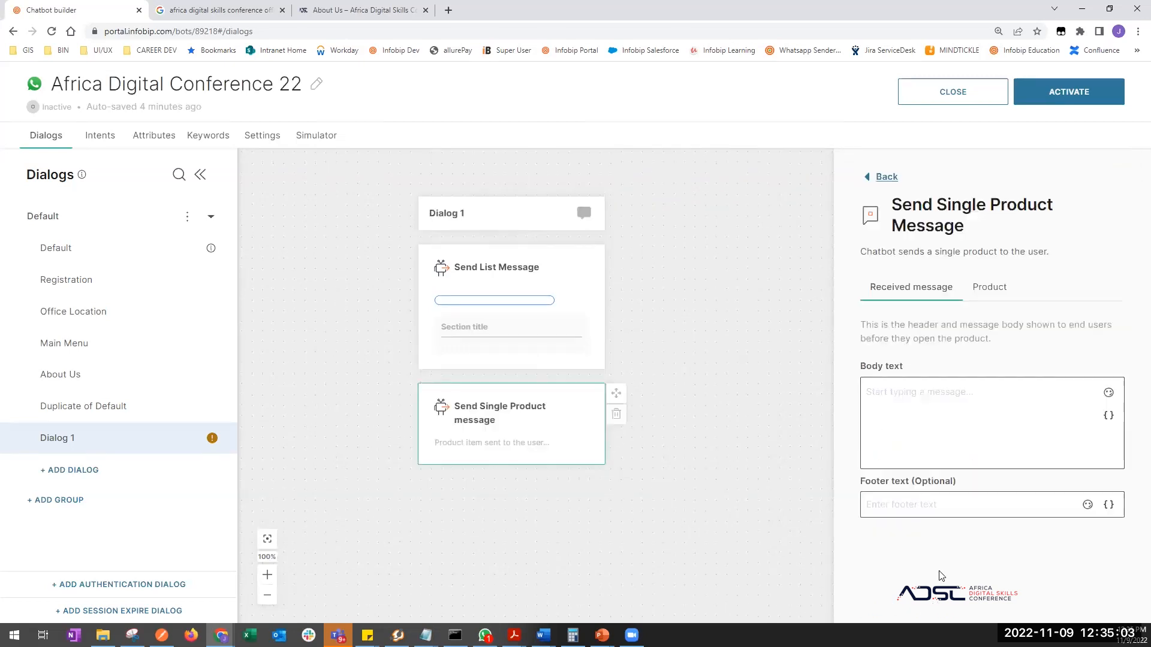
click(610, 550)
scroll(987, 504, down, 2)
scroll(987, 504, down, 1)
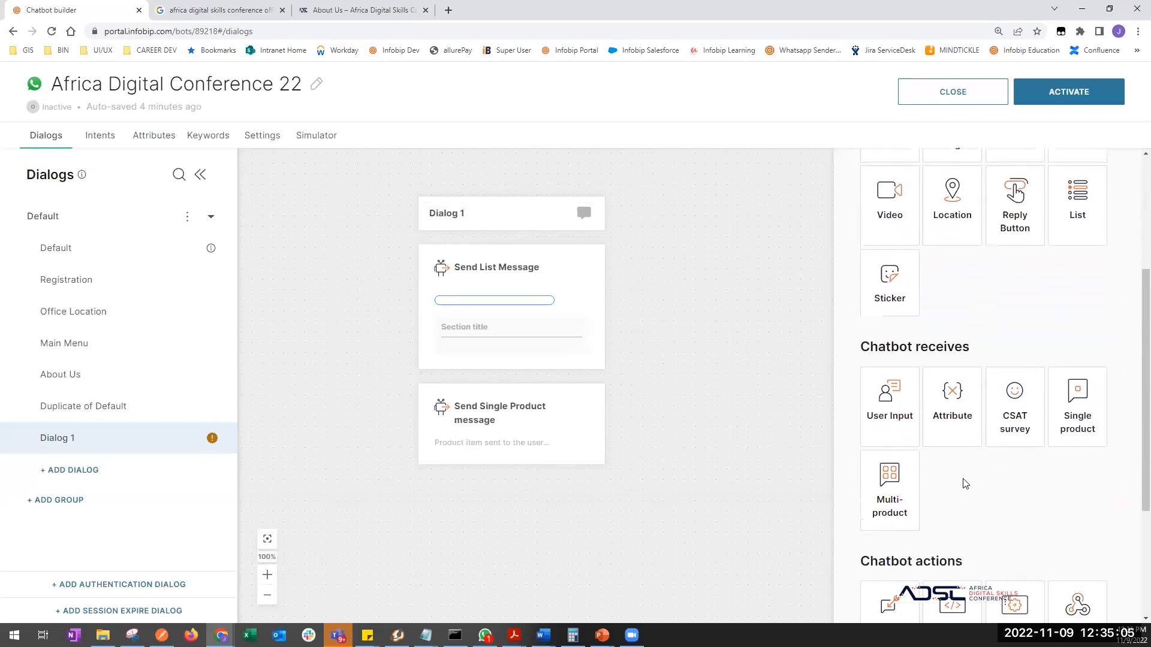
drag(890, 474, 504, 473)
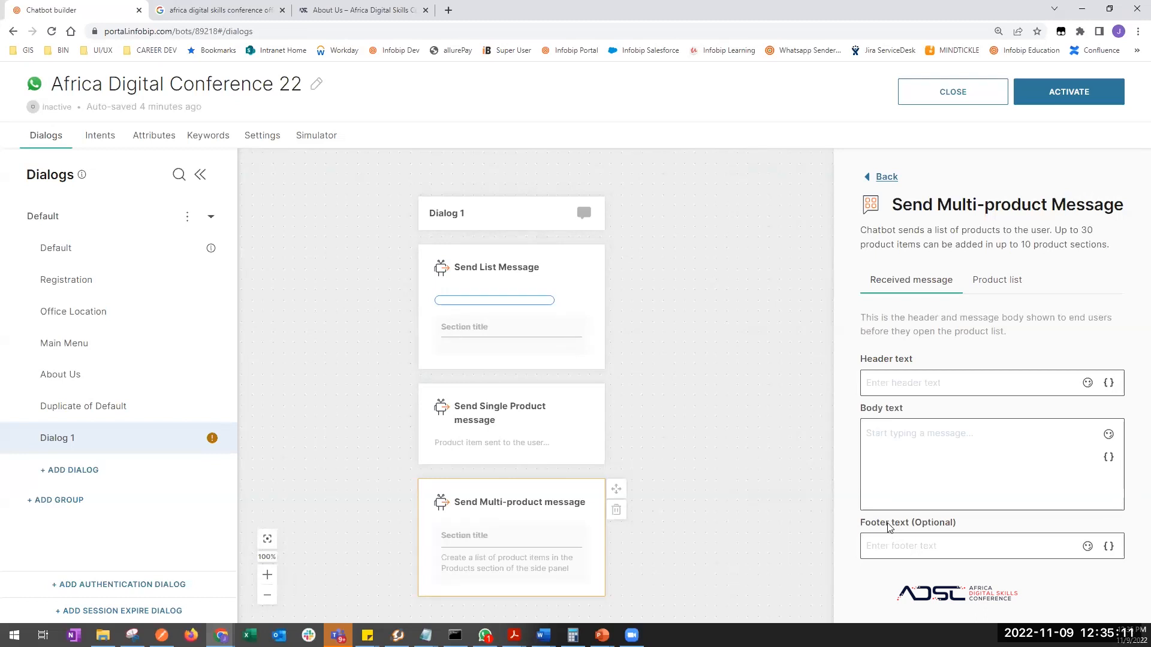
drag(701, 547, 693, 472)
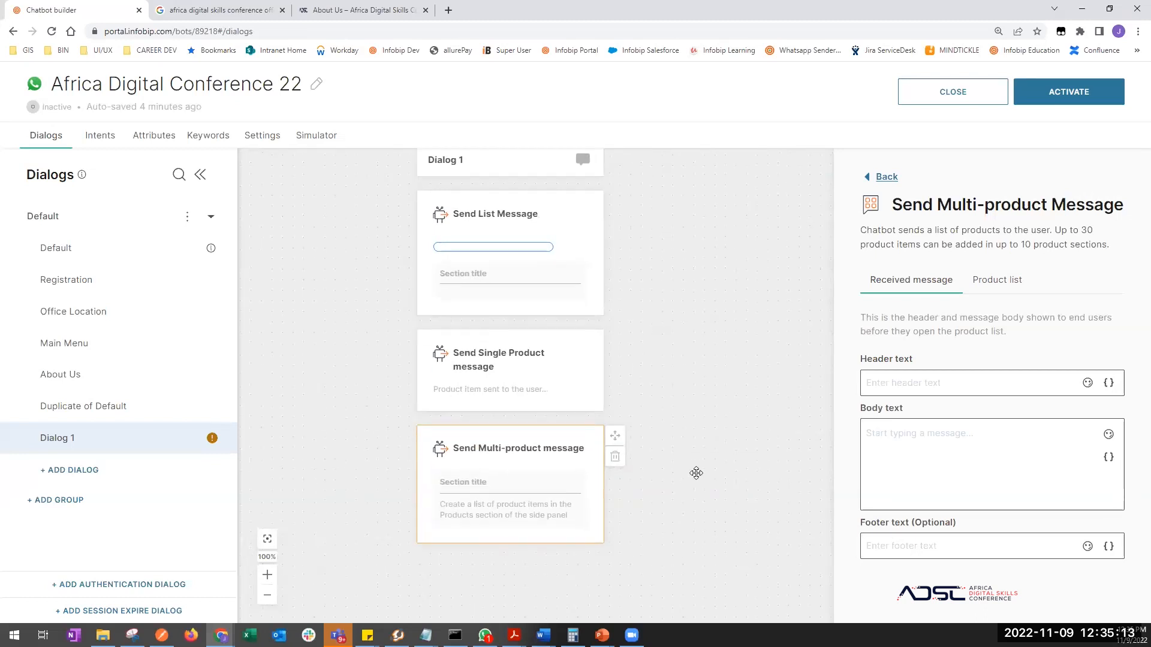
- Inspect the Multi-product block's product section and add-item form without saving
click(545, 478)
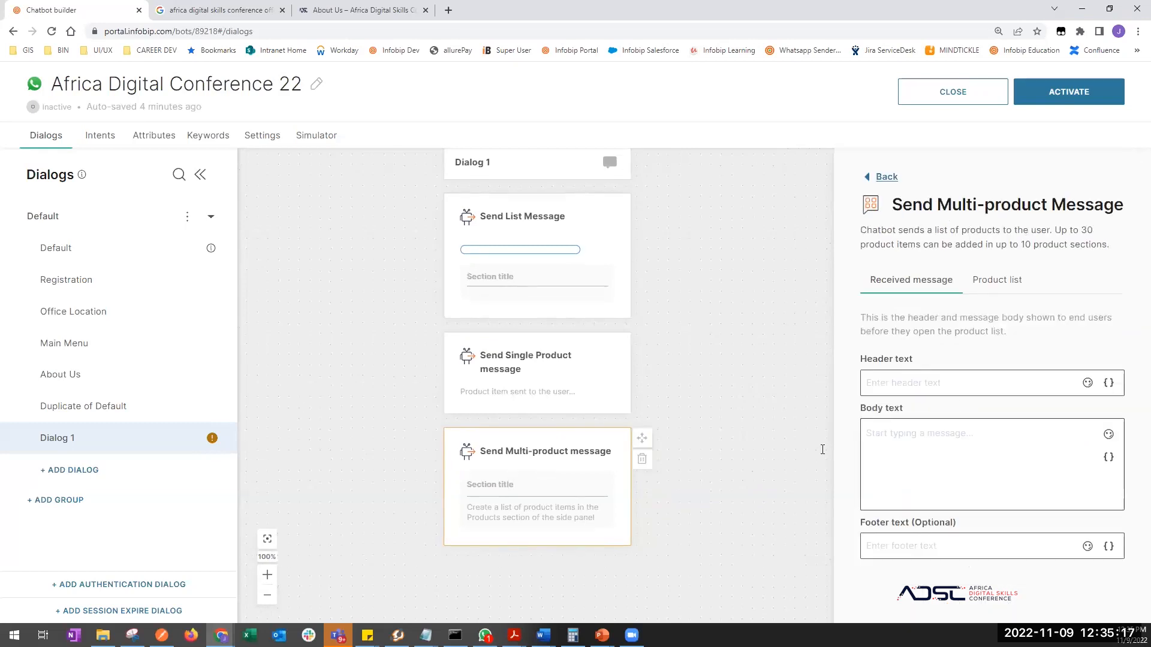
click(995, 280)
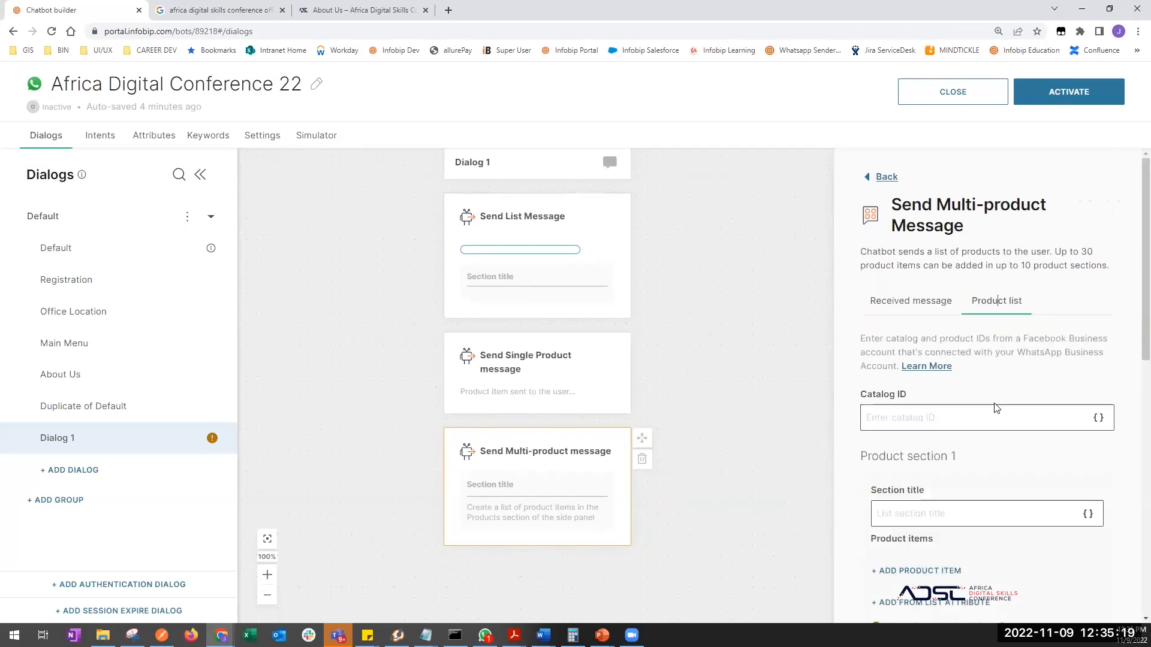
scroll(944, 489, down, 3)
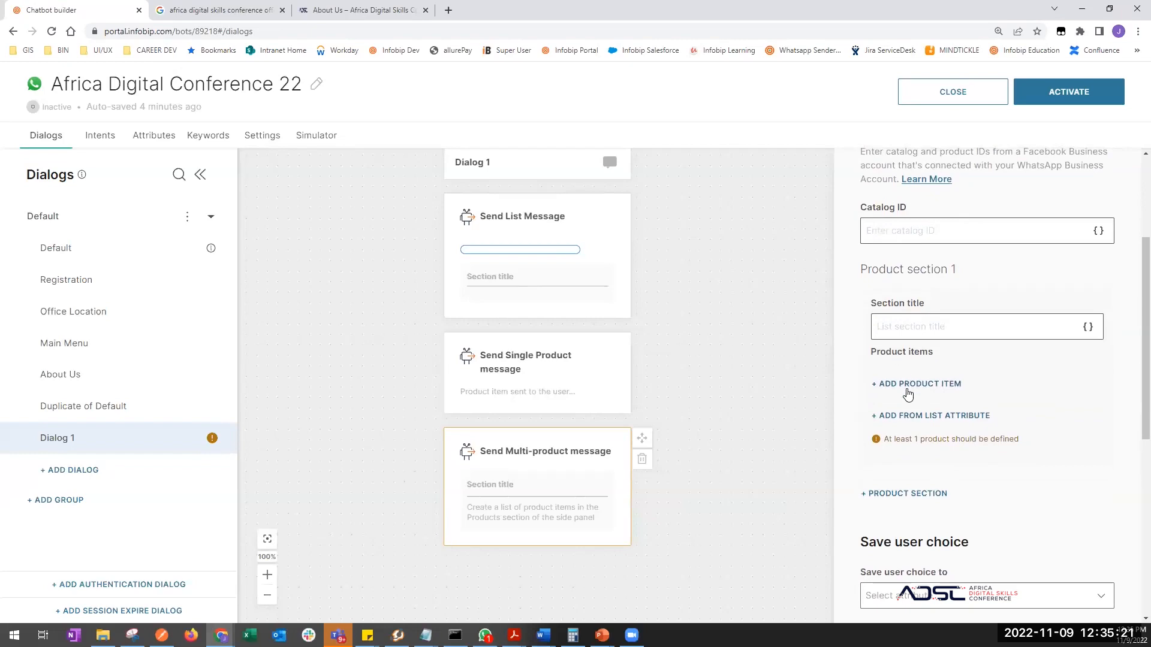
click(911, 384)
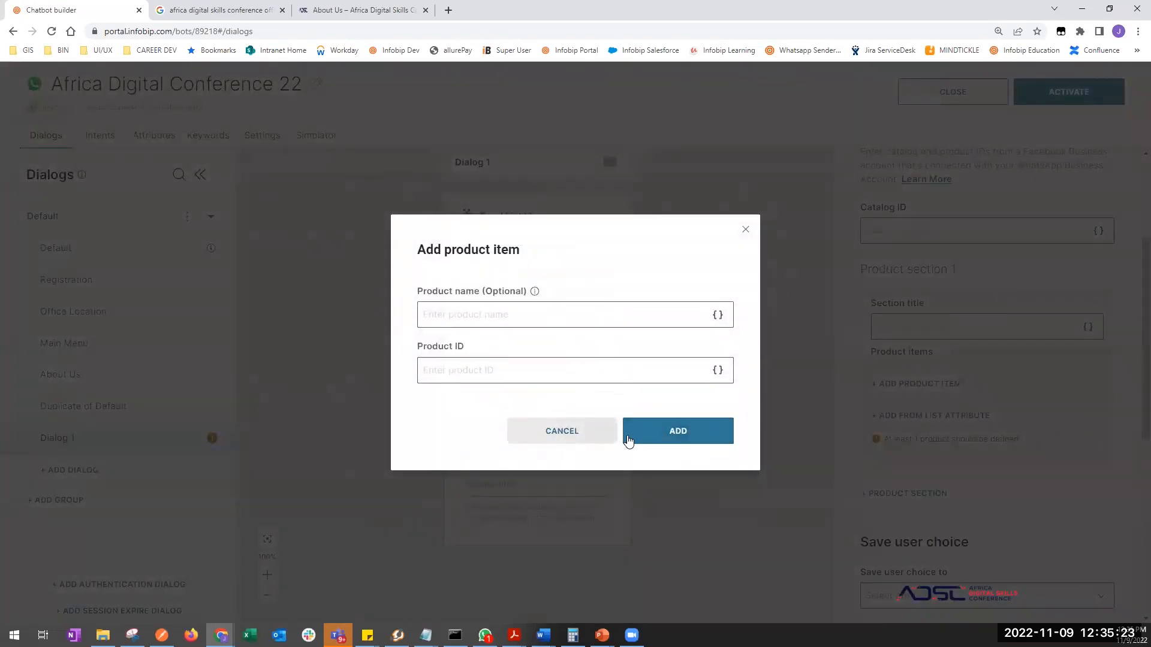
click(628, 438)
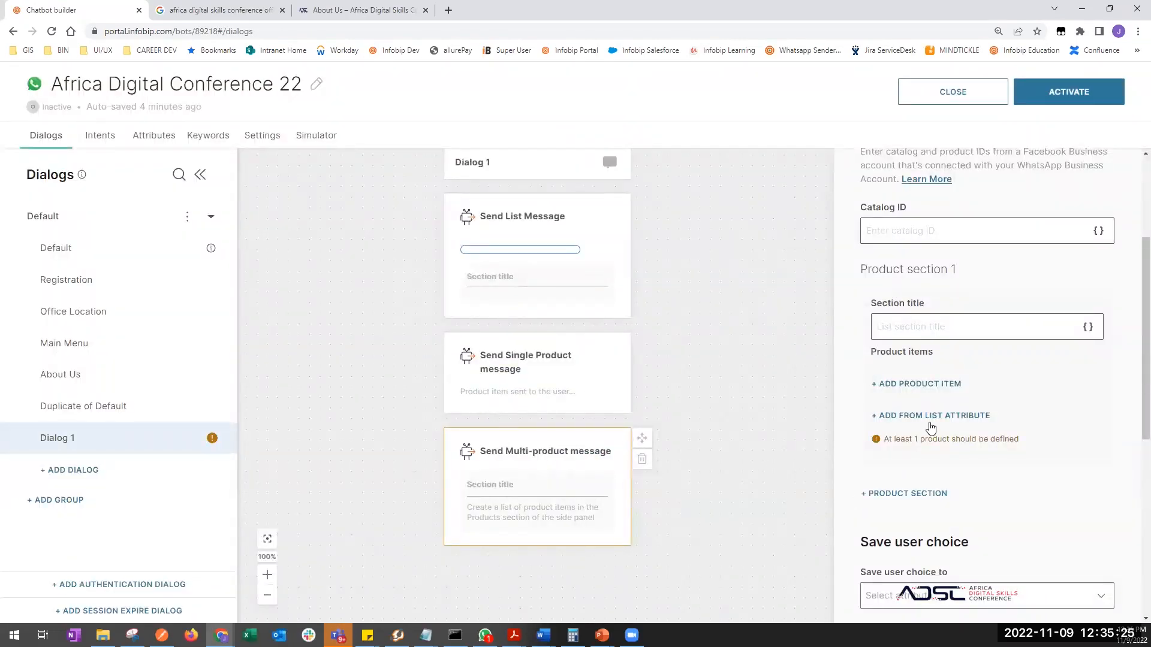
scroll(943, 548, down, 3)
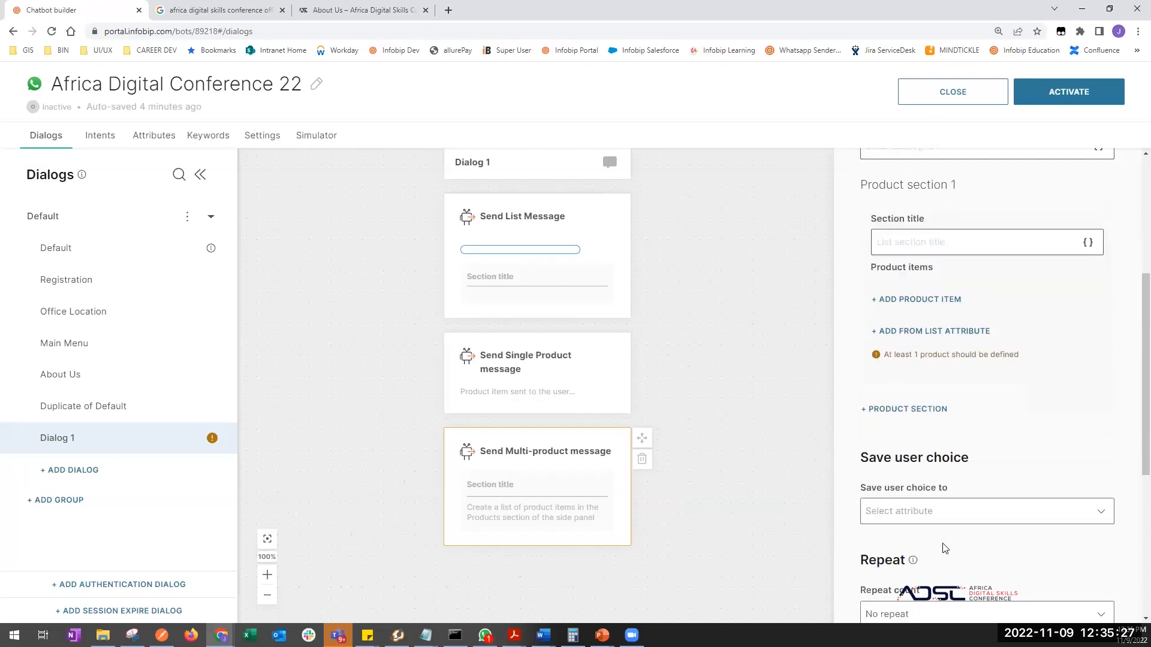
scroll(945, 568, down, 5)
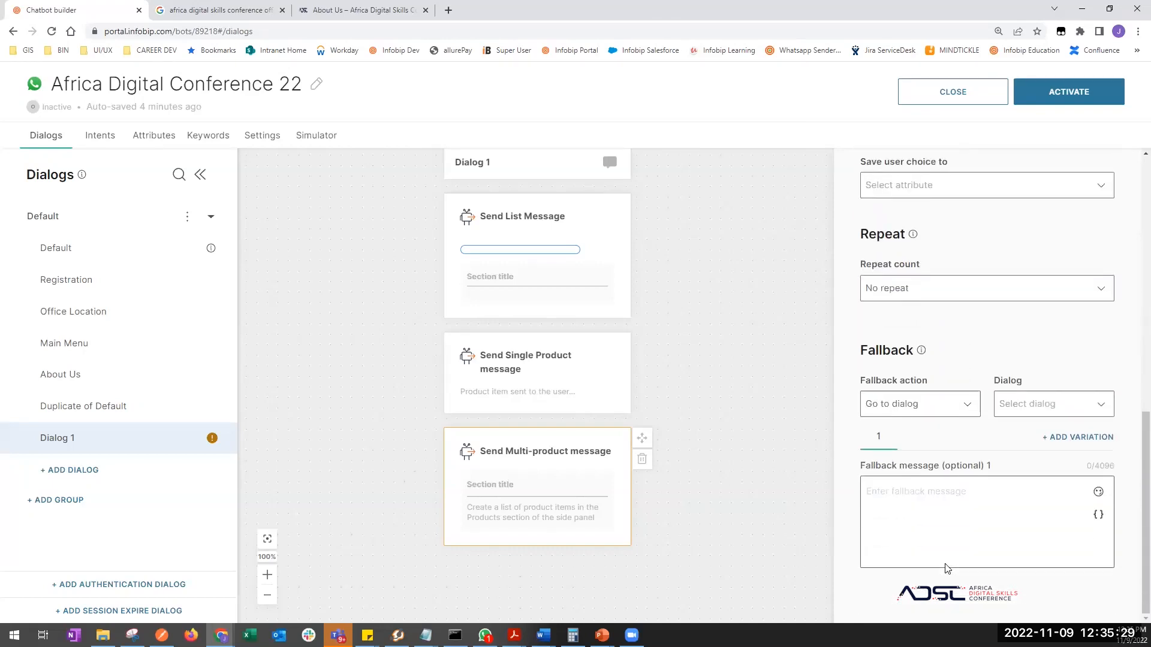
- Review the Single product block's Catalog ID and product fields
drag(729, 329, 707, 359)
click(556, 407)
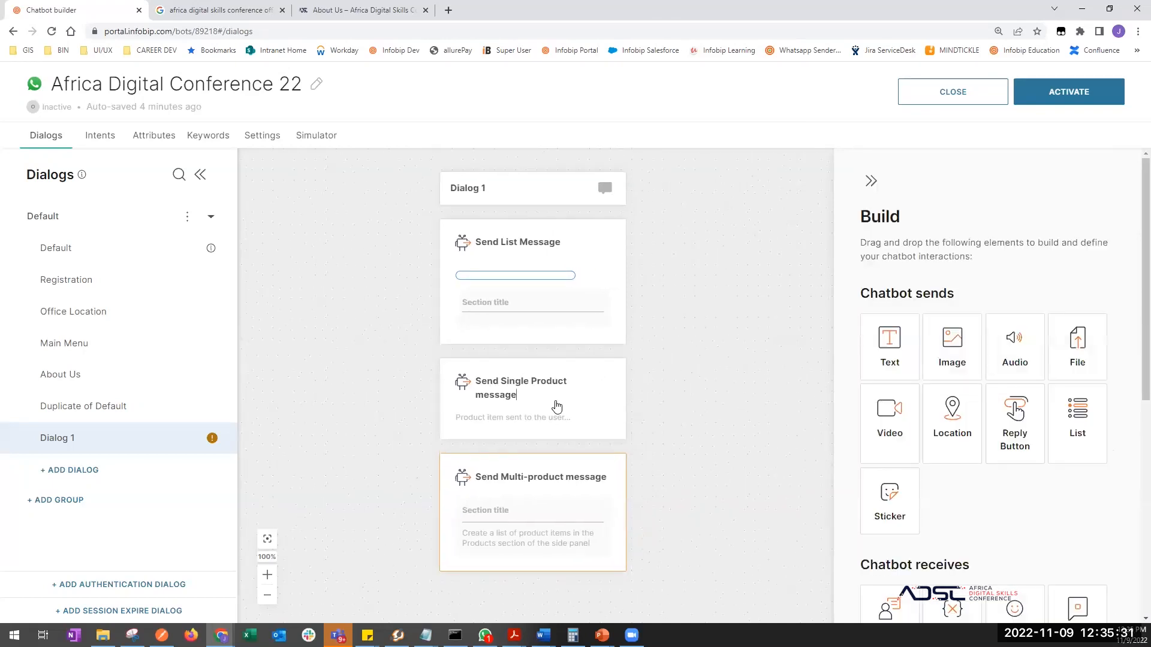
click(989, 288)
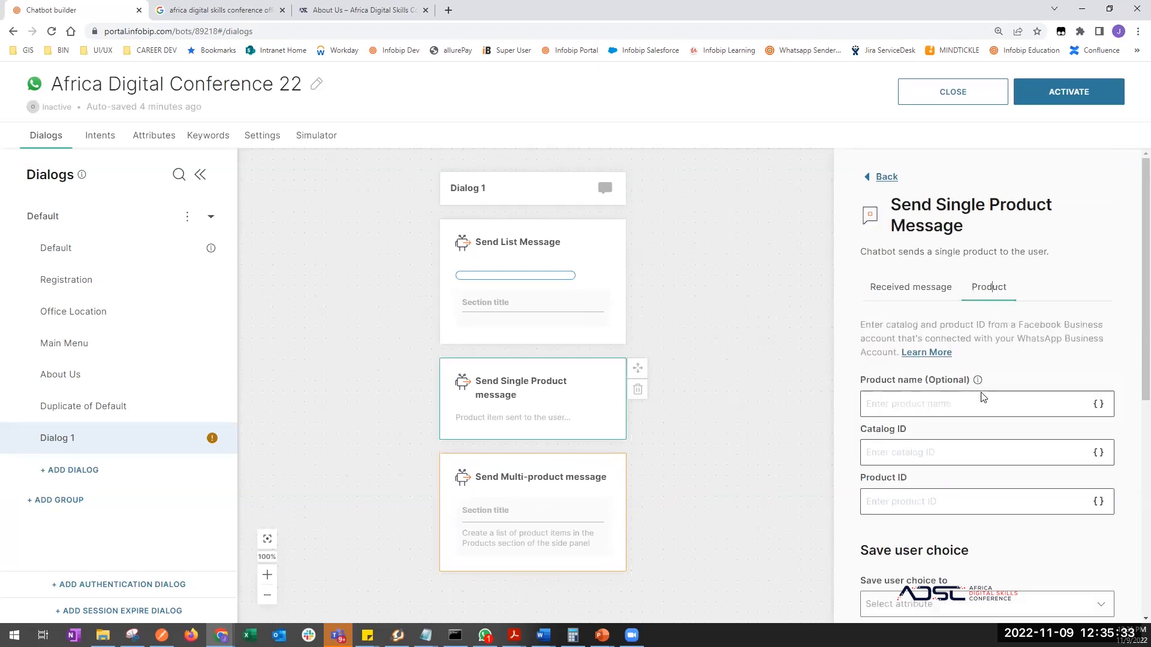
scroll(978, 473, down, 6)
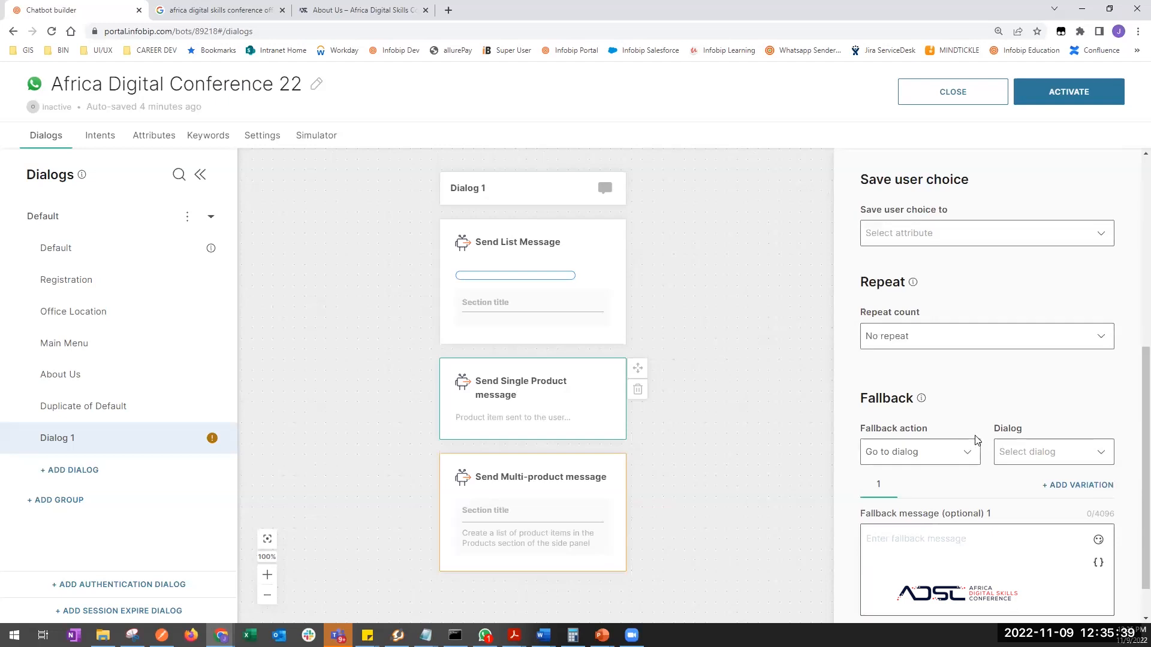
scroll(919, 350, up, 4)
scroll(921, 348, up, 2)
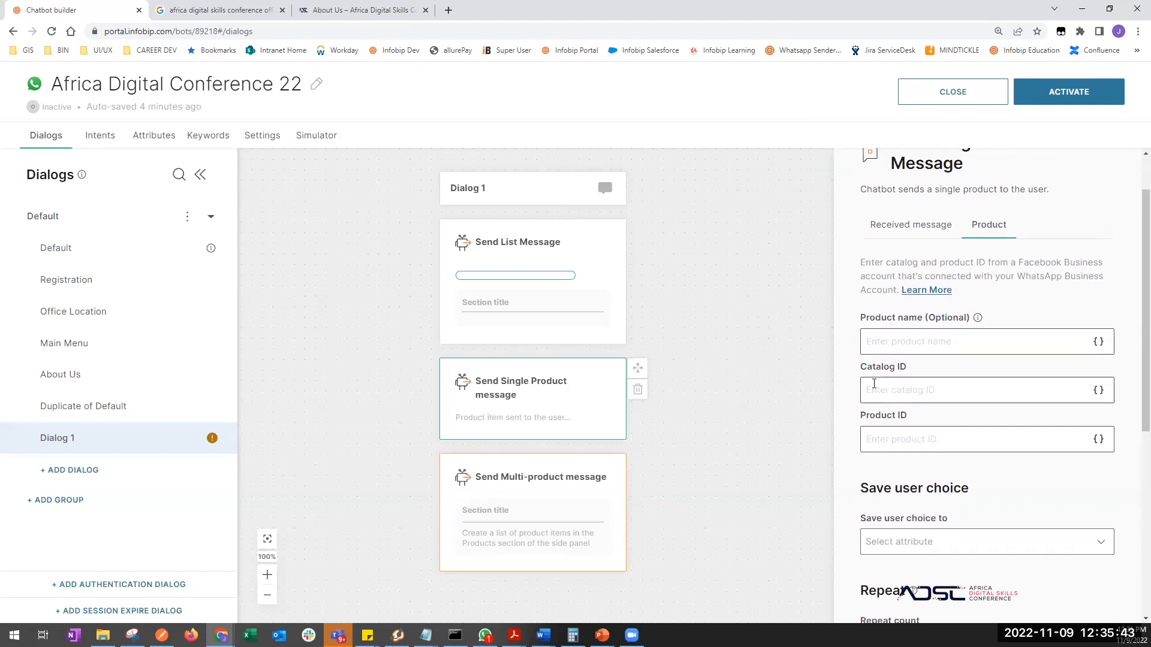
click(921, 389)
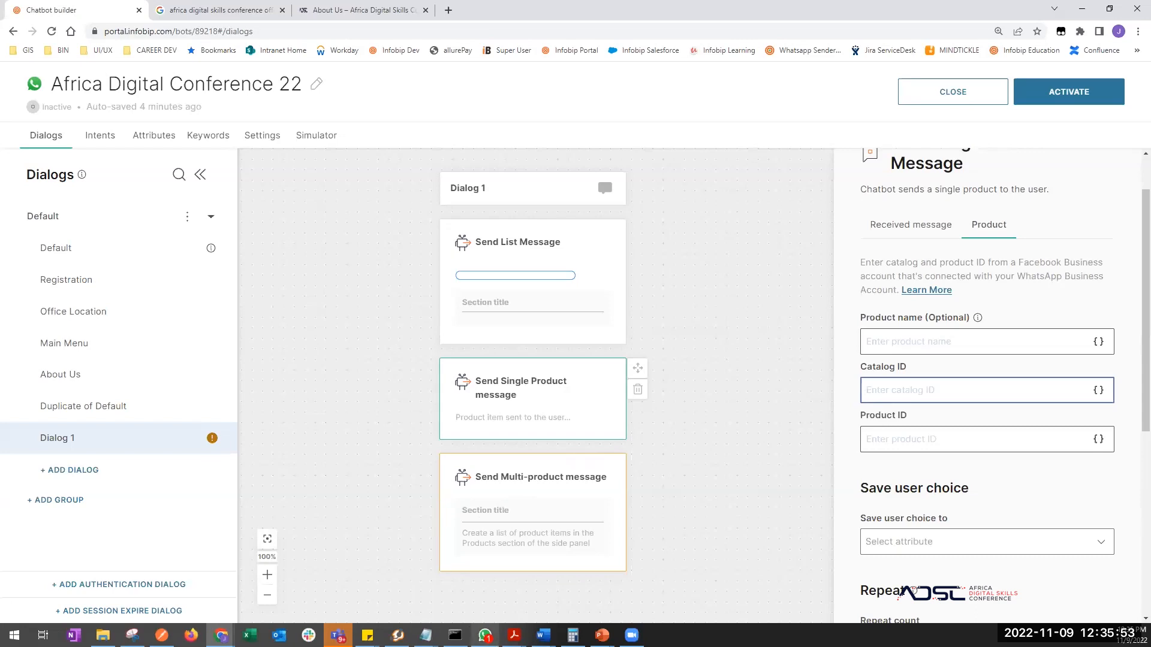
click(485, 635)
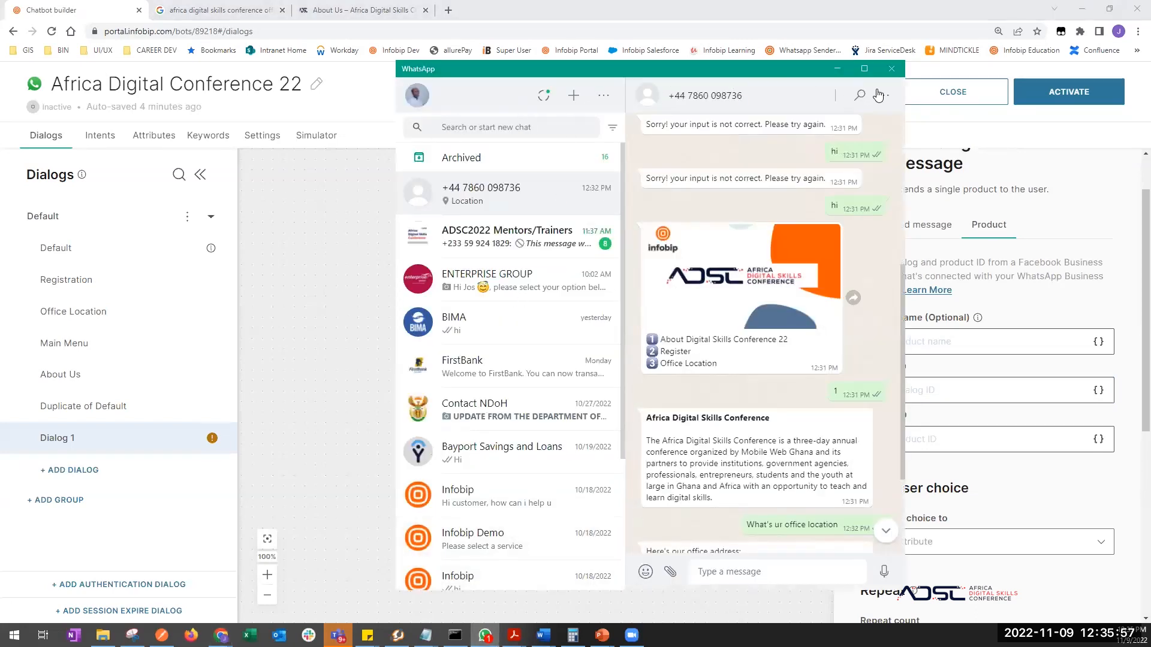
- Look through WhatsApp's chat options and Settings, then return to the chatbot builder
click(880, 95)
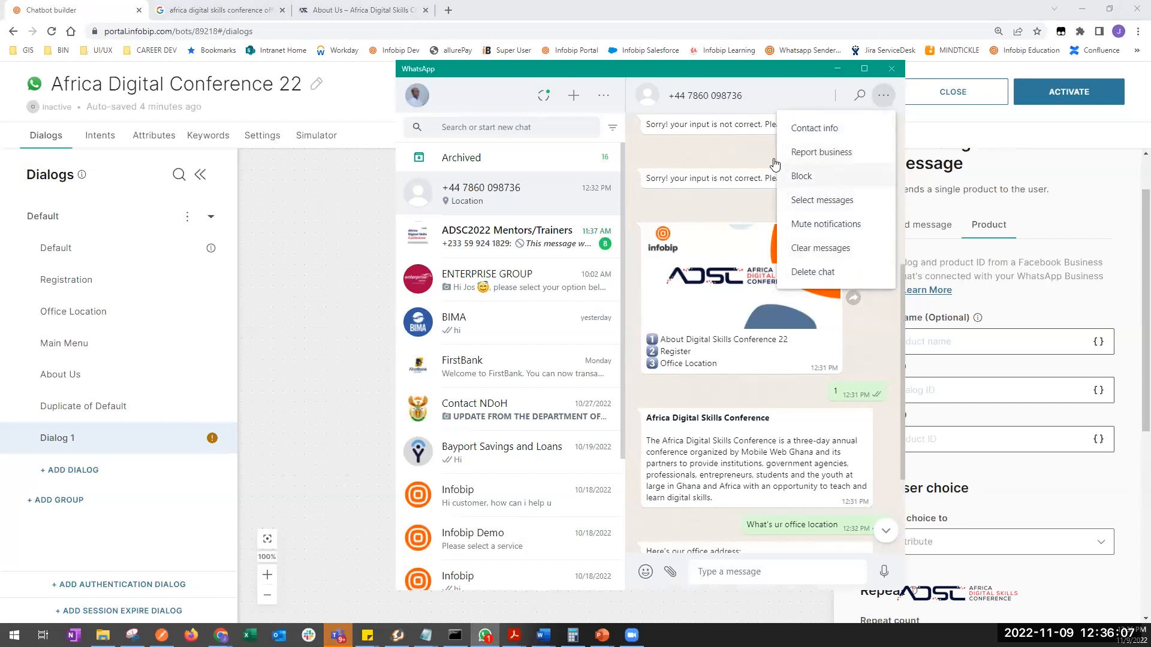
click(606, 97)
click(605, 96)
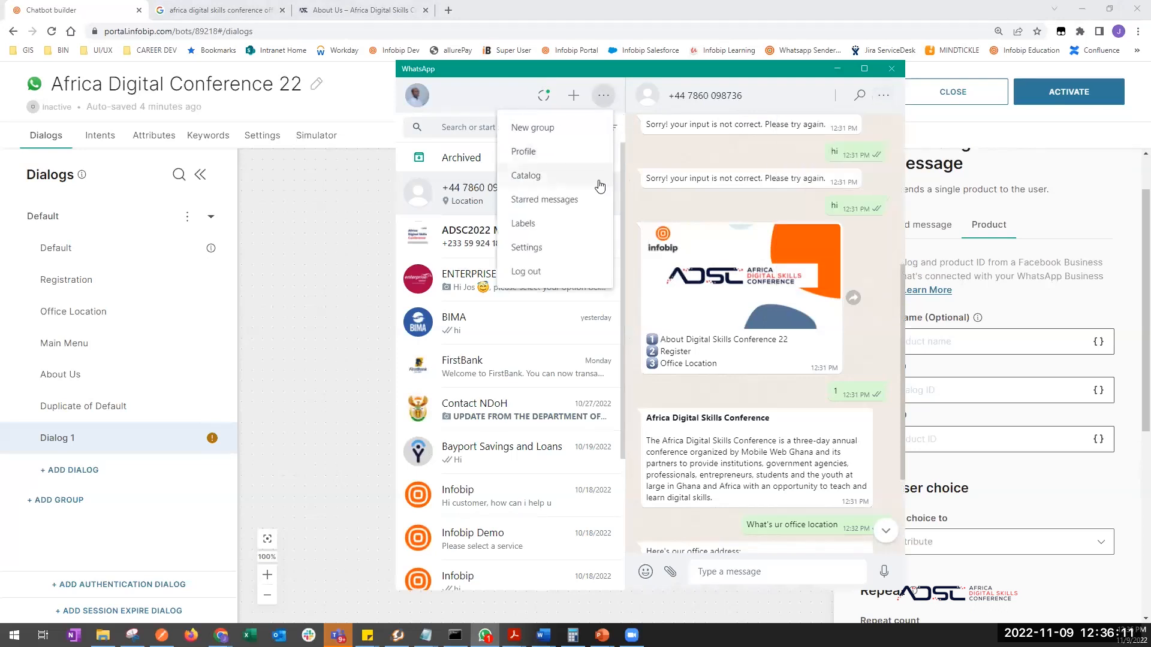
click(537, 250)
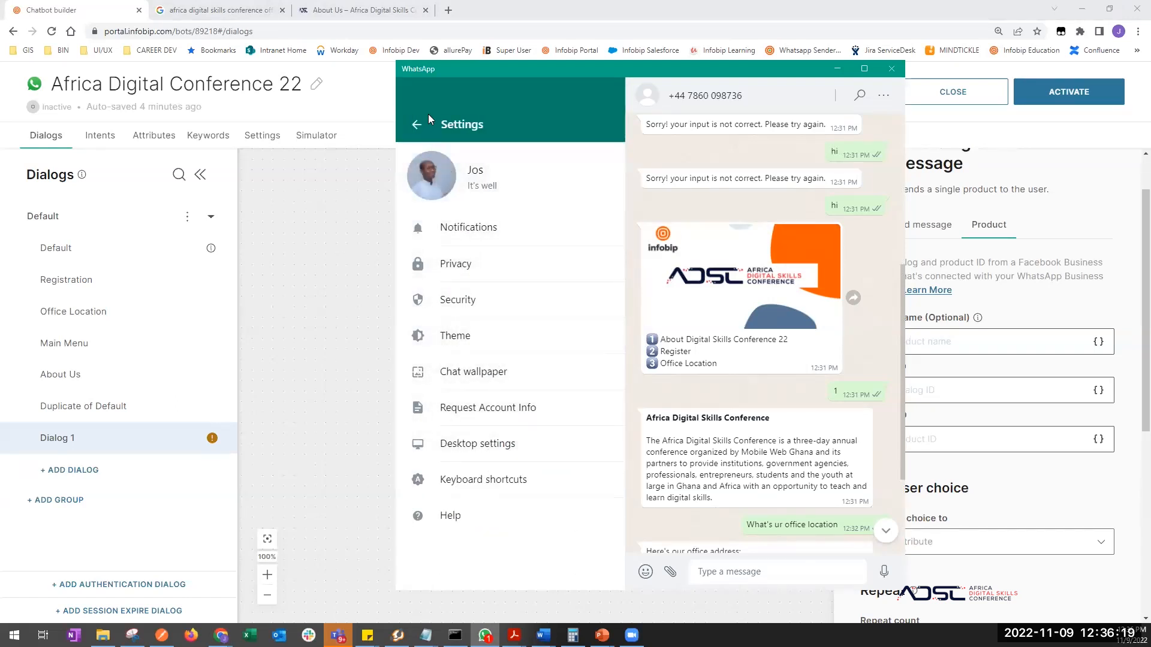
click(414, 124)
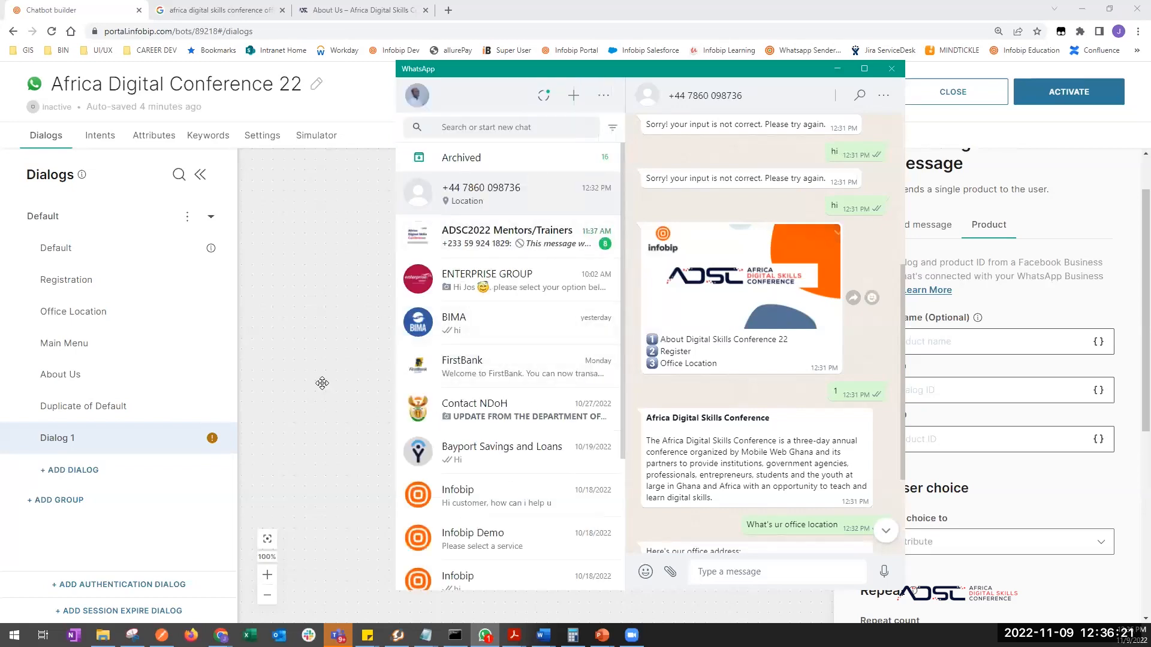
click(367, 385)
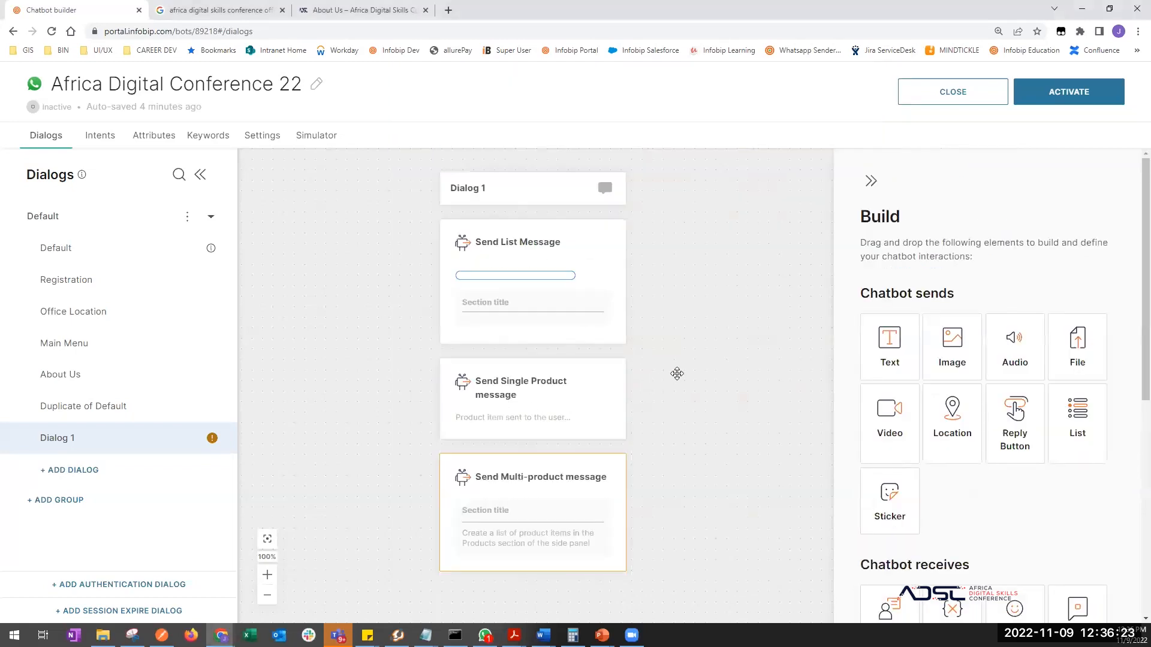
- Review the Send List Message block's List section 1 settings
scroll(688, 383, up, 1)
click(602, 353)
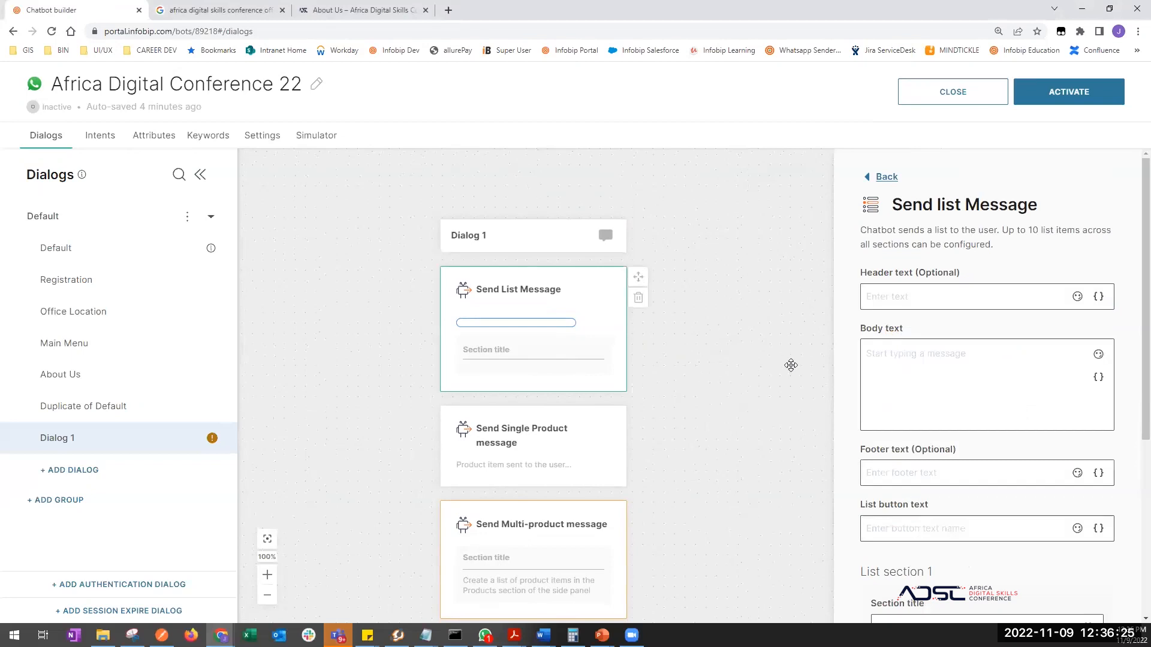
scroll(929, 478, down, 1)
scroll(929, 478, down, 2)
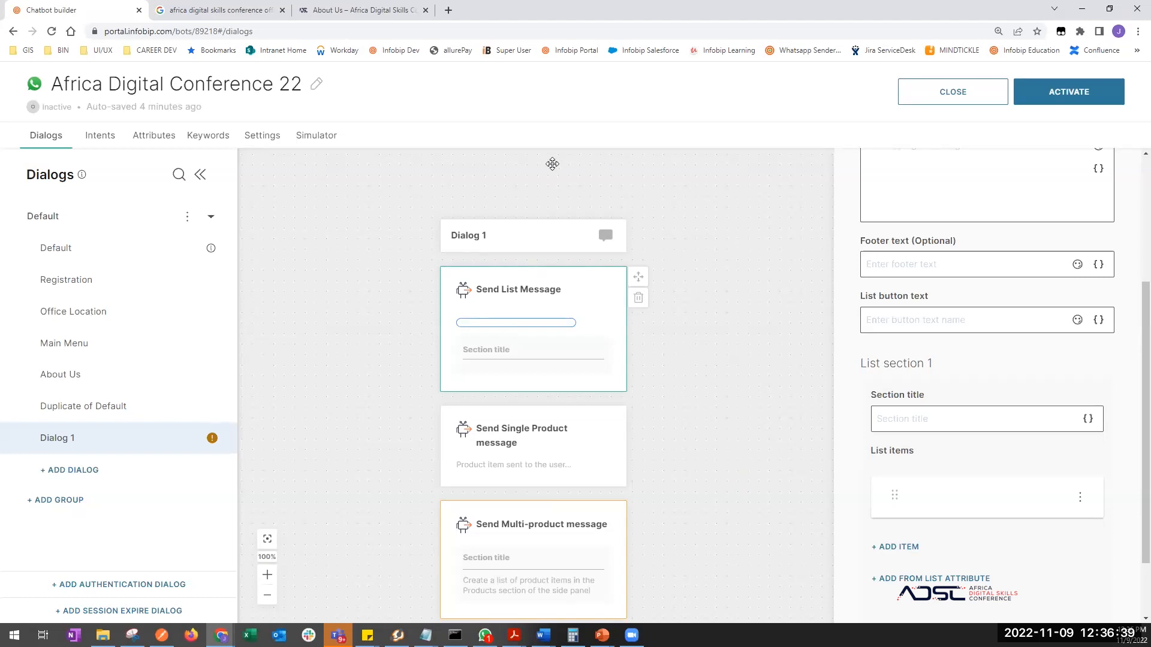
click(447, 11)
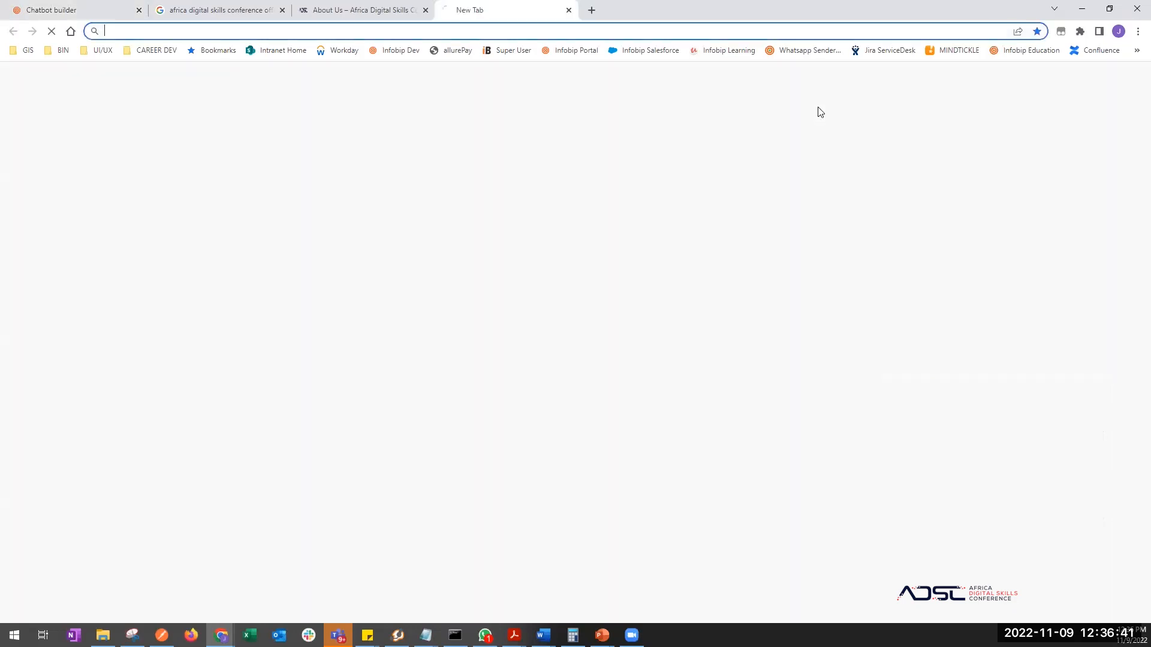
- Open the WhatsApp Thread Builder bookmark from the bookmarks overflow in a new tab
click(1137, 50)
scroll(1066, 187, down, 5)
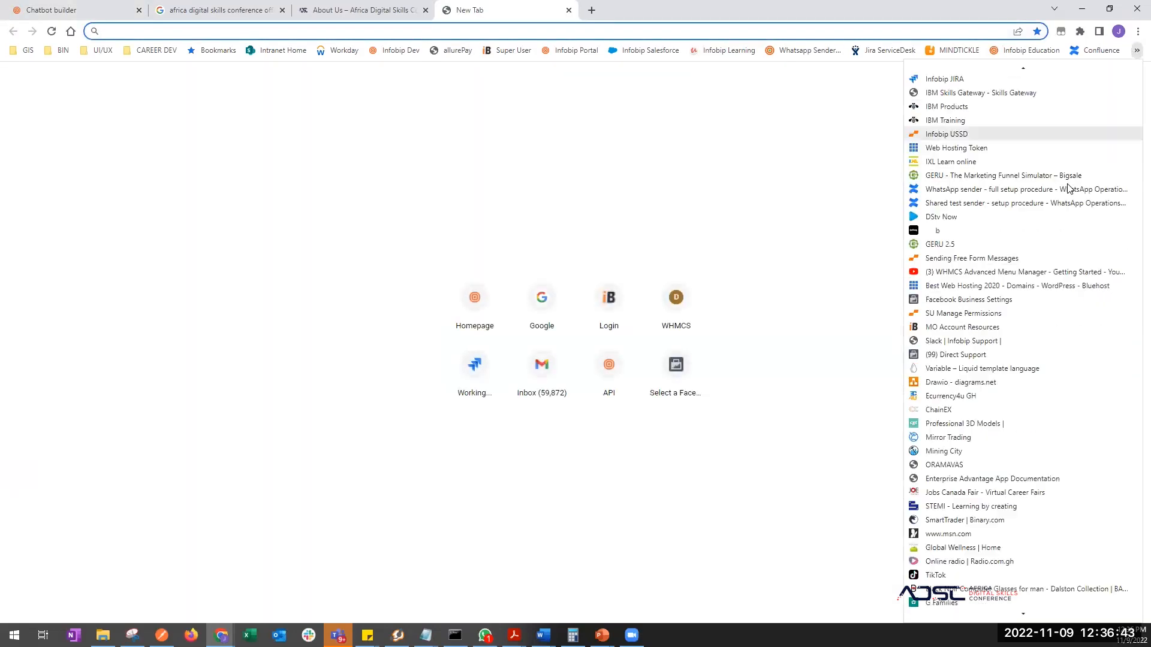
mouse_move(976, 590)
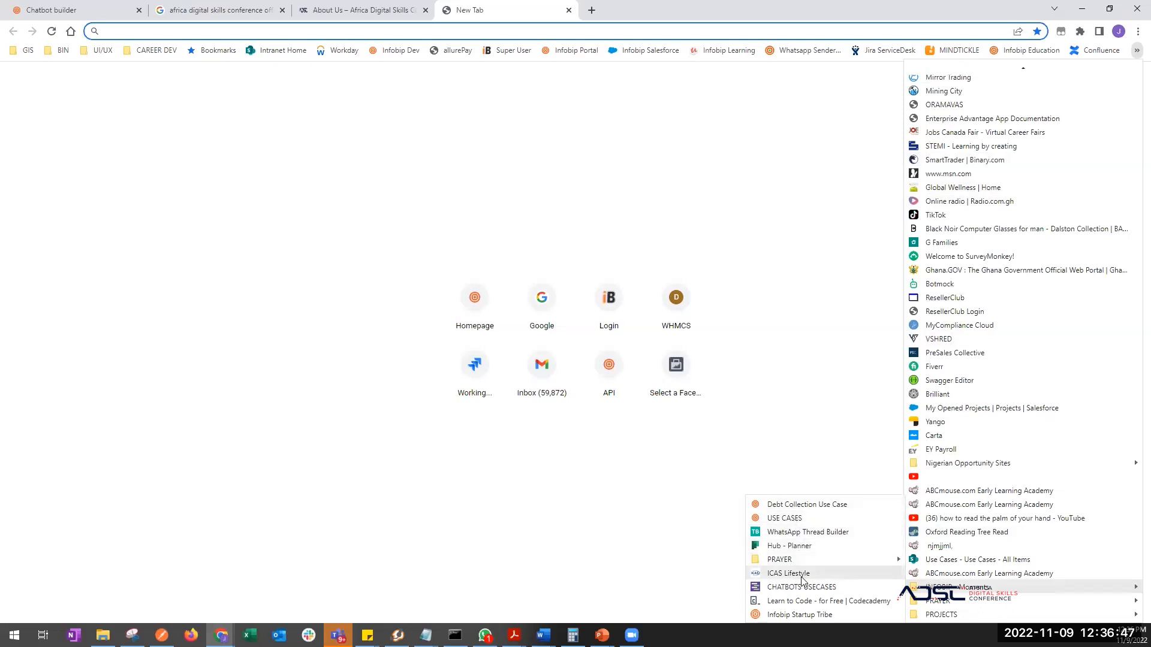
click(819, 533)
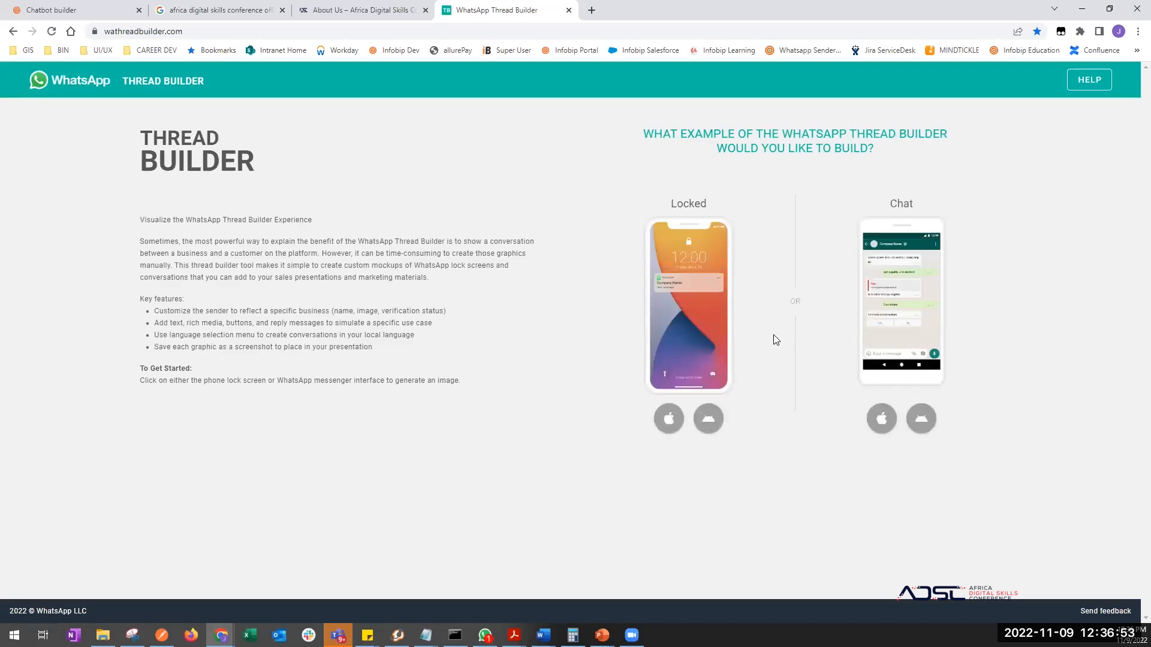
- Open the iOS locked-screen mockup, then close Thread Builder and return to the chatbot tab
click(668, 419)
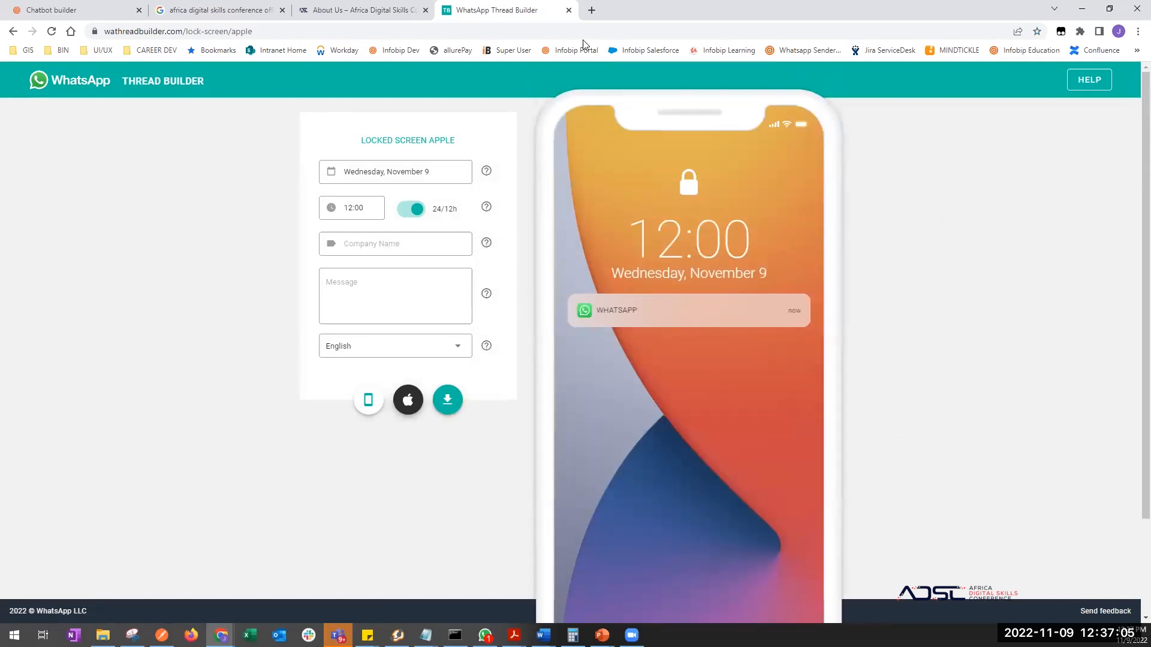
key(ctrl+1)
click(569, 10)
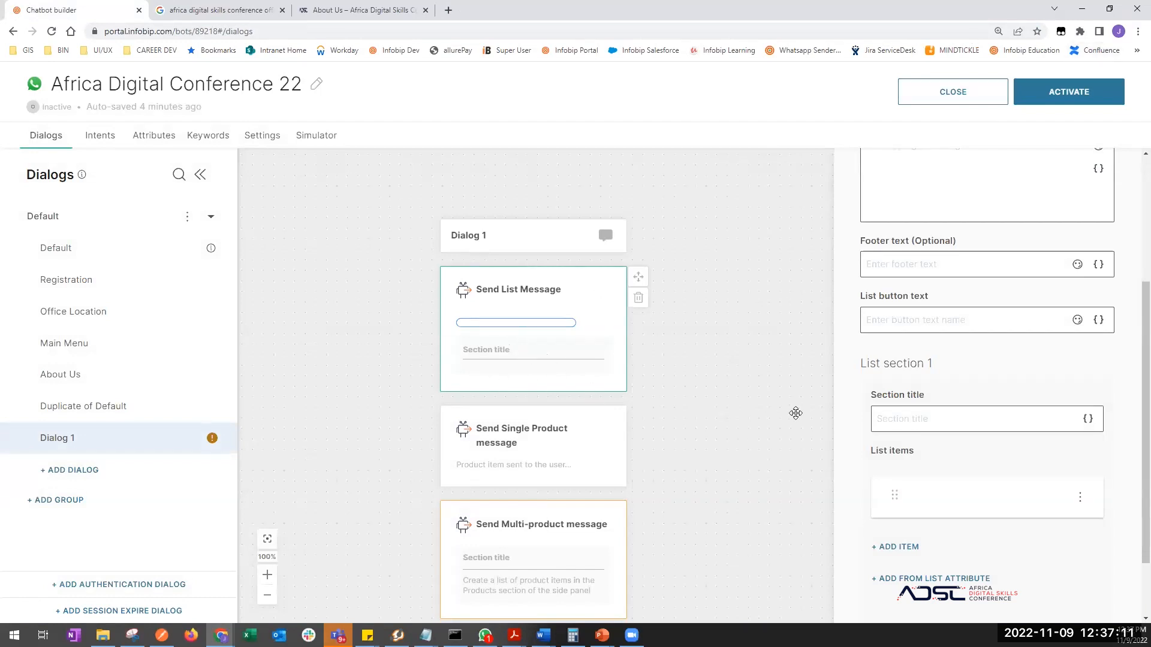
- Set the Send List Message body to 'Kindly select your product from the list'
click(718, 414)
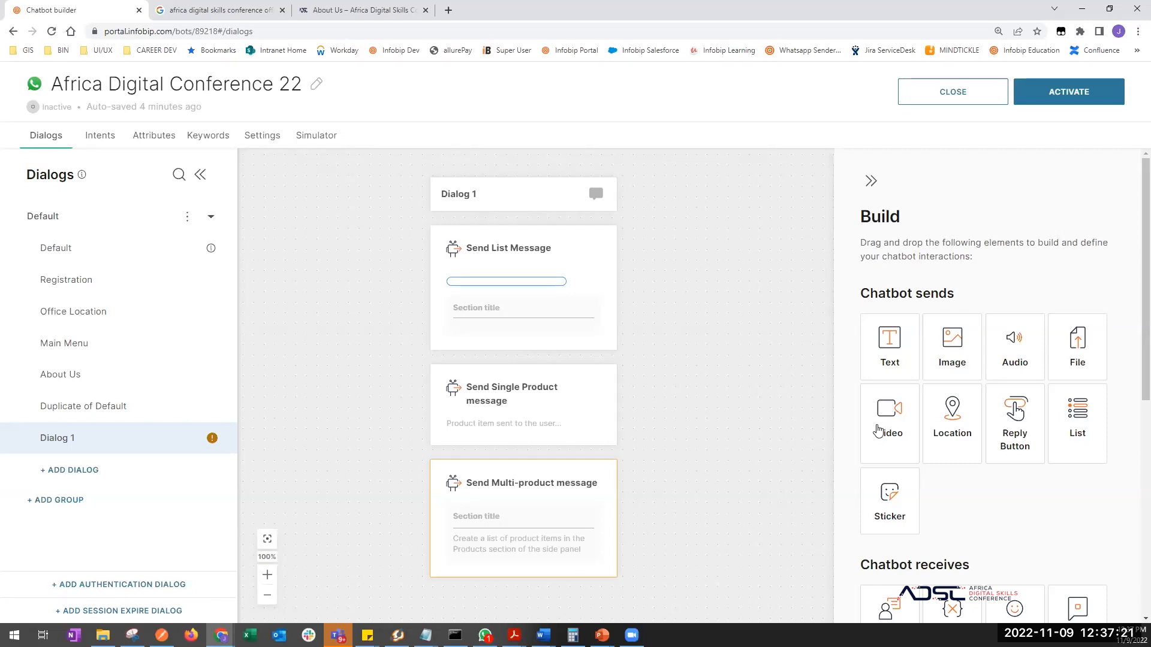
scroll(944, 570, down, 1)
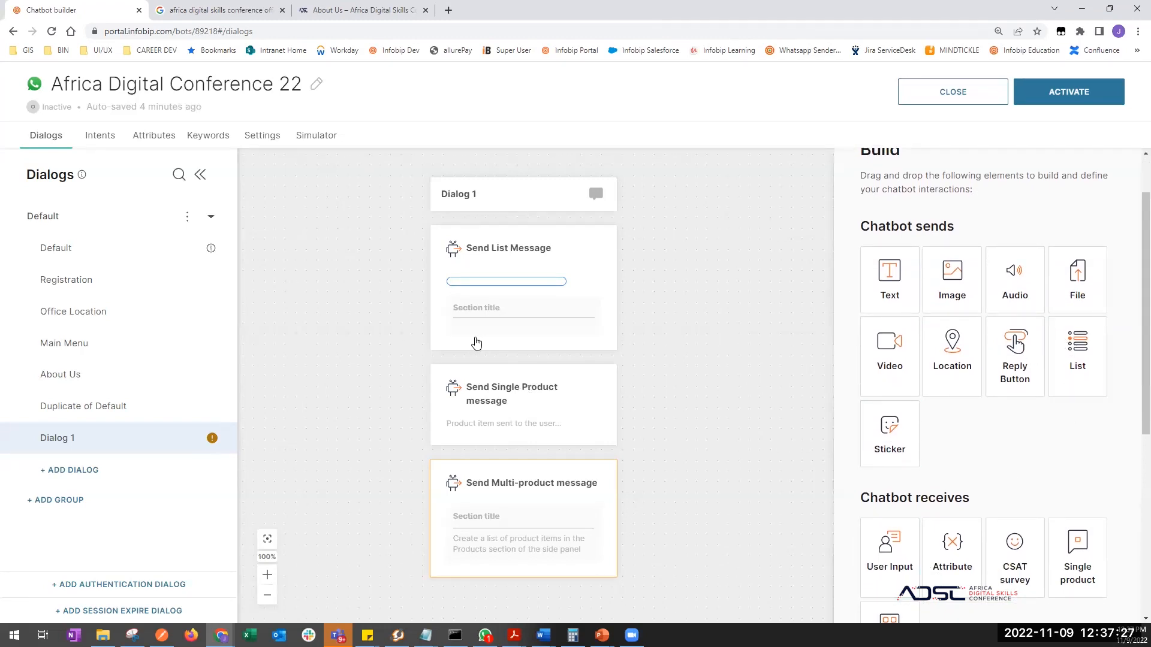
drag(402, 446, 436, 546)
click(516, 407)
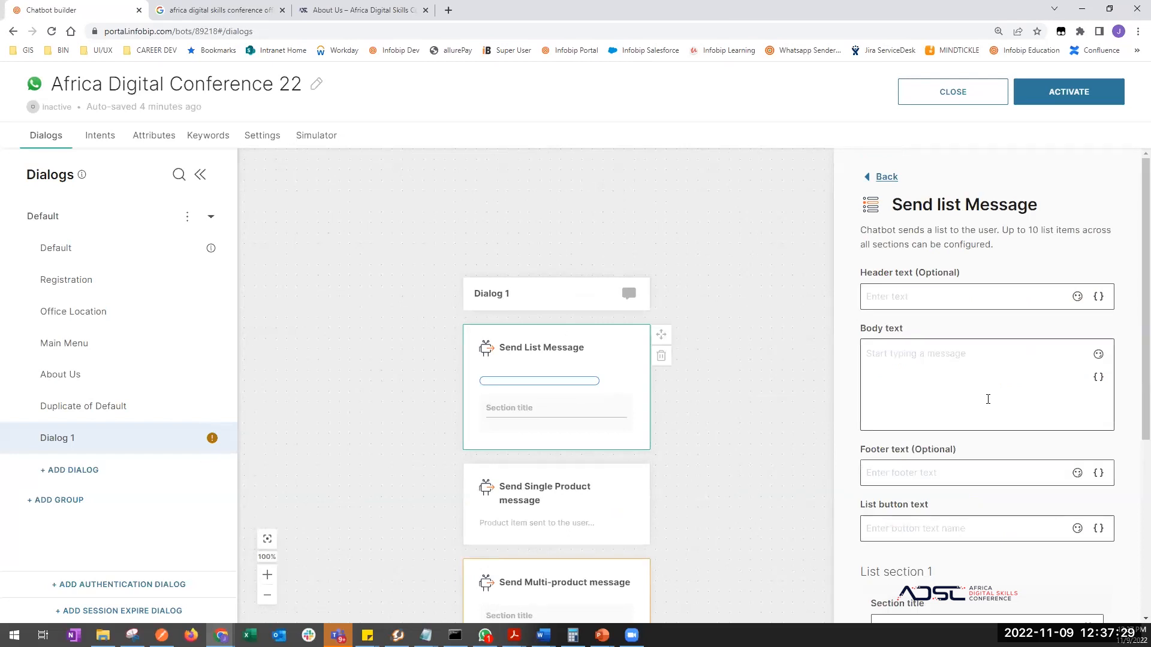
scroll(988, 399, down, 1)
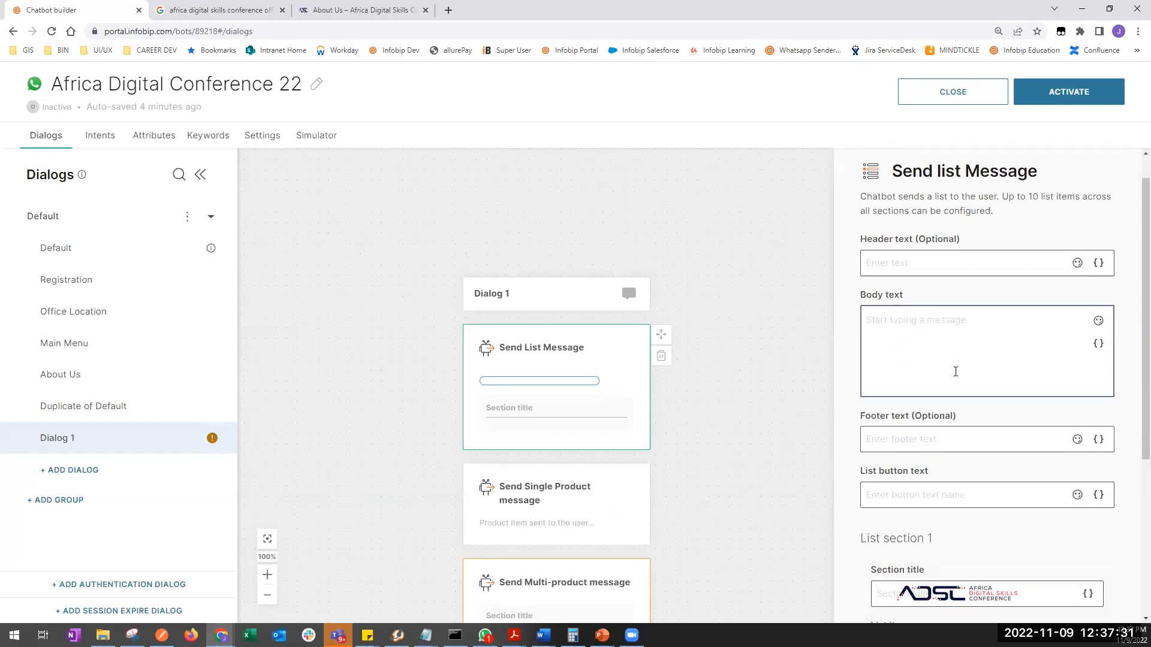
text(Kindly select )
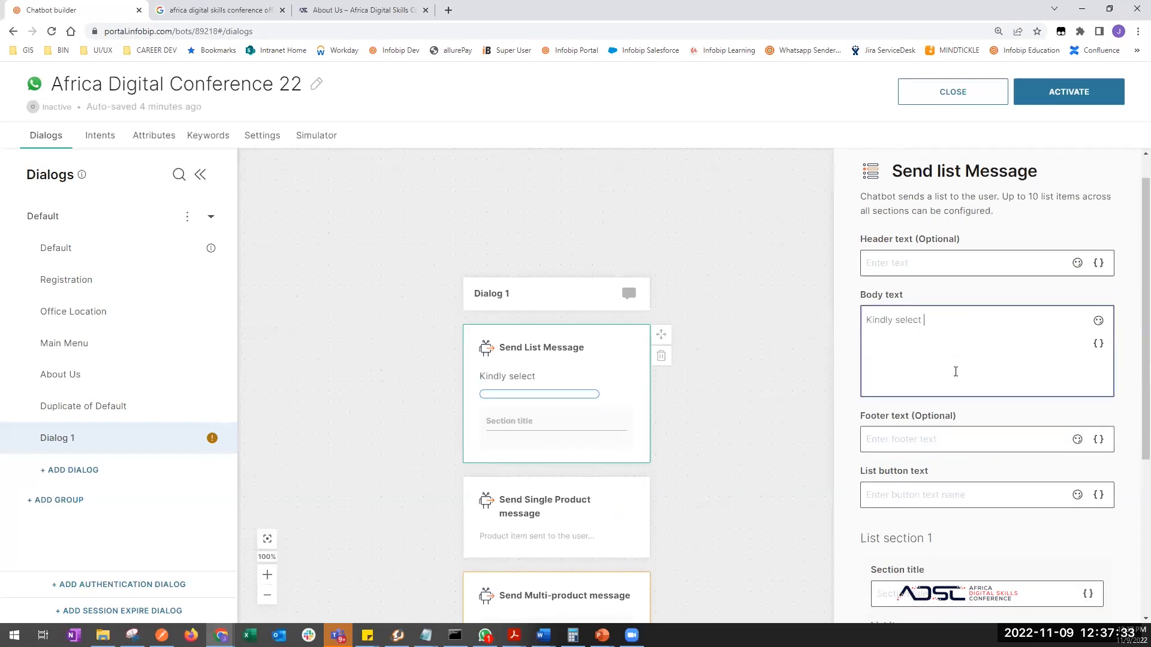
text(your product from the list)
scroll(957, 429, down, 5)
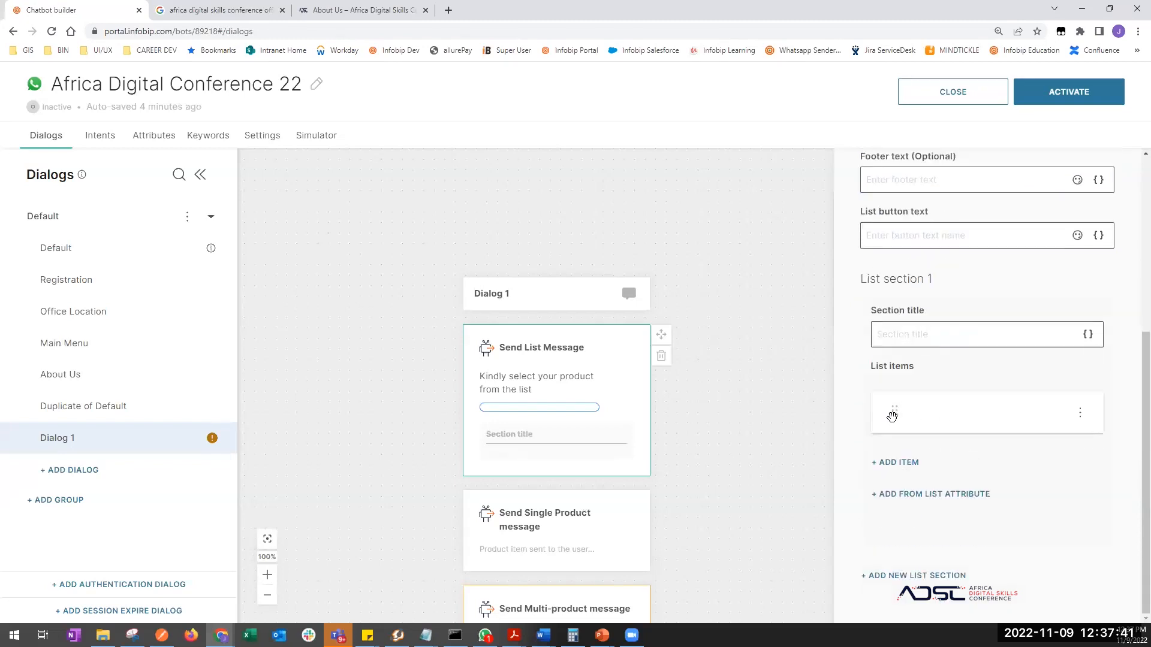
- Add a list item titled 'Kaftan' with postback 1
click(897, 462)
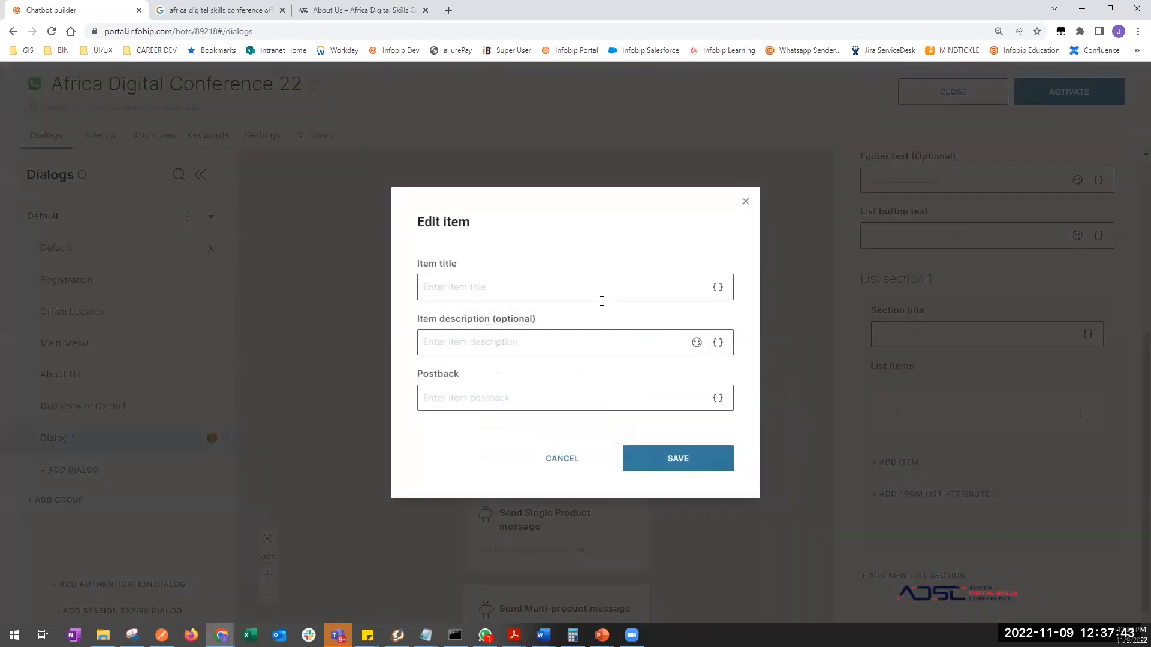
click(538, 291)
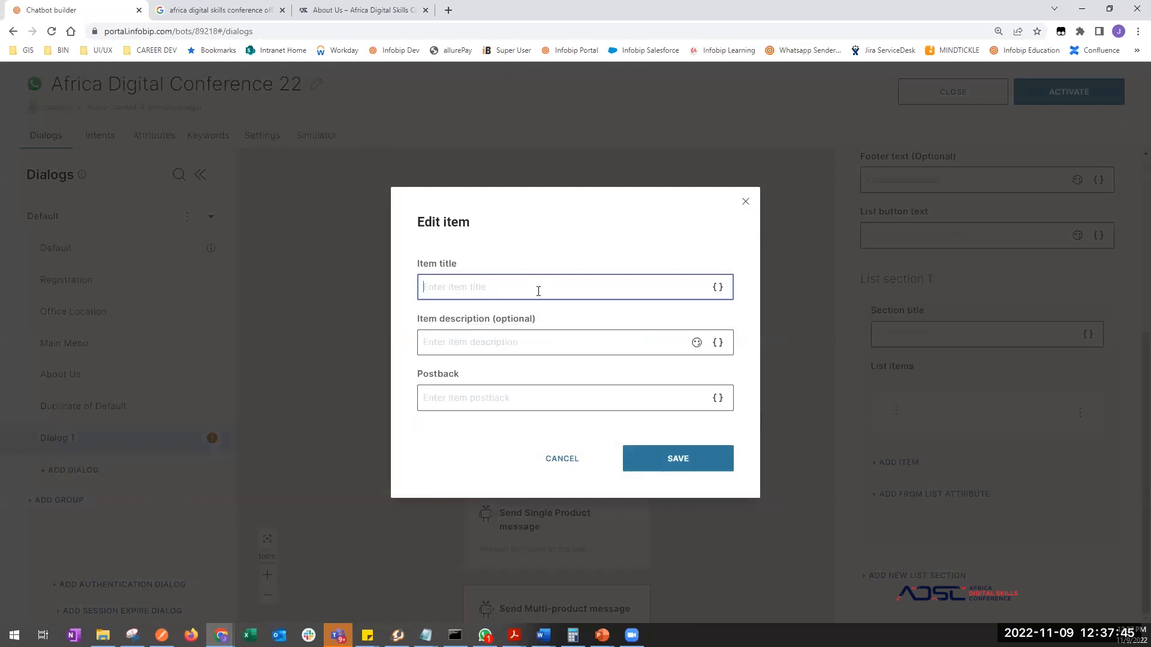
text(Kaftan)
key(Tab)
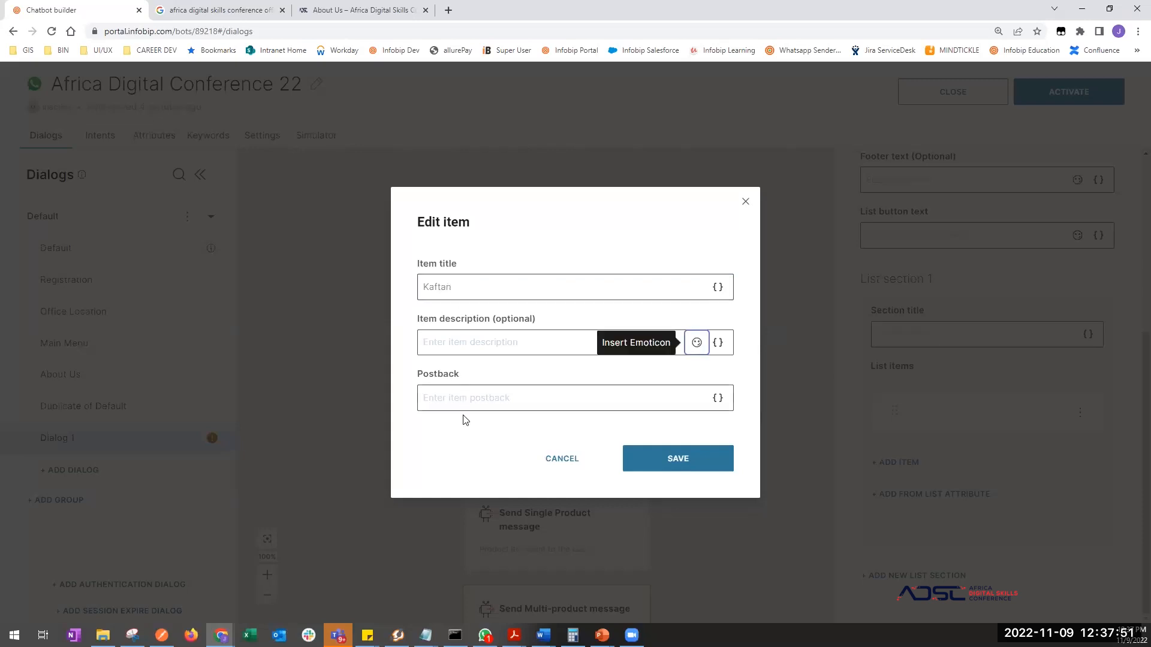
click(468, 398)
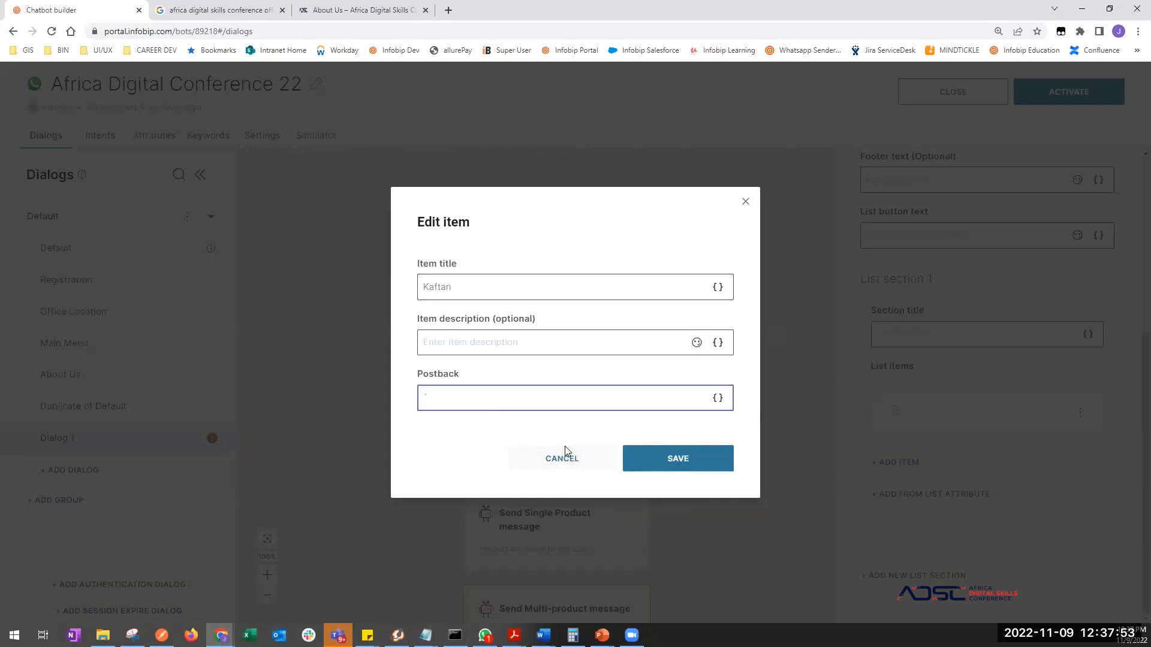
key(BackSpace)
text(1)
click(658, 462)
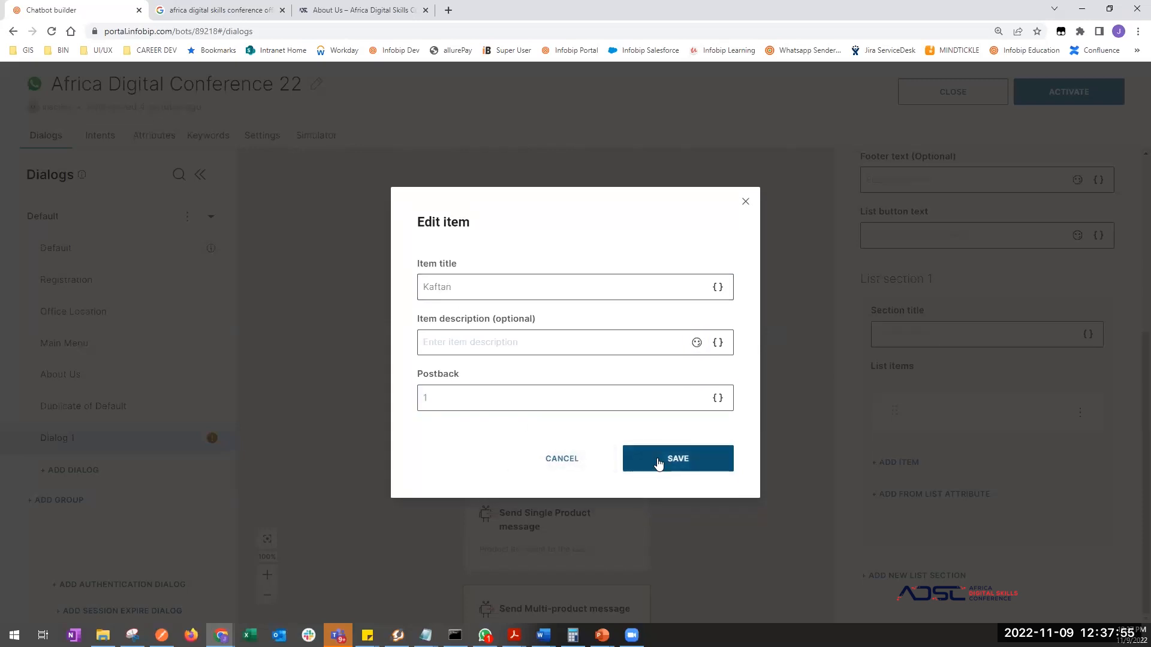
click(658, 463)
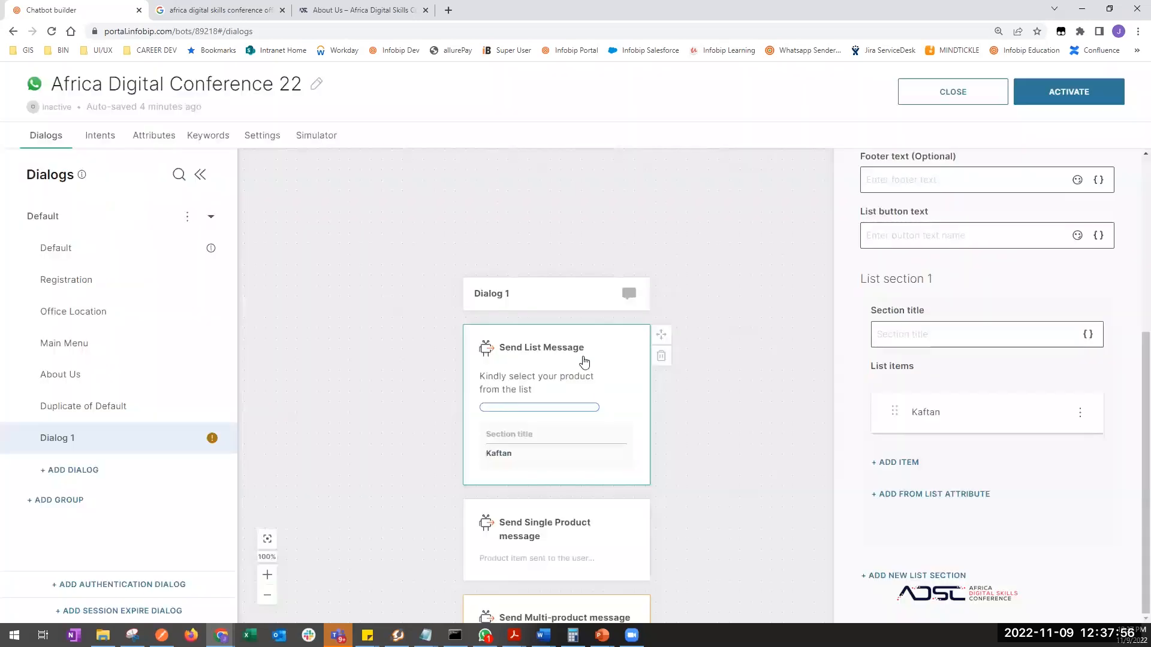
- Add a 'Shirts' item with postback 1 and description 'These are whites'
click(910, 464)
click(457, 282)
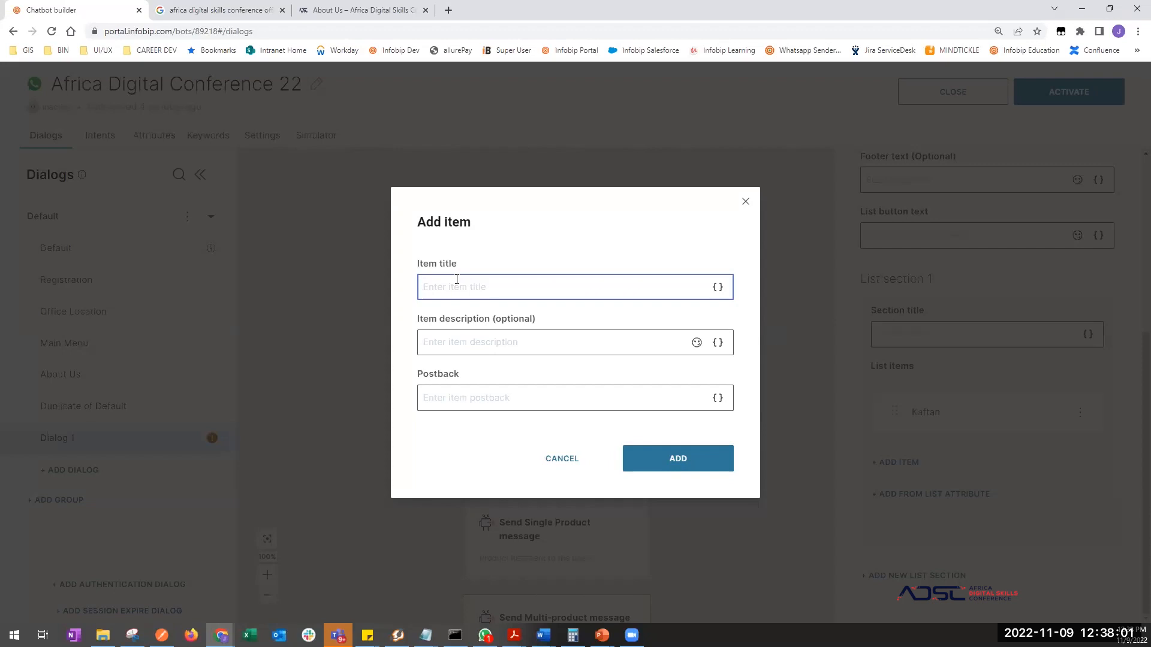
text(Shirts)
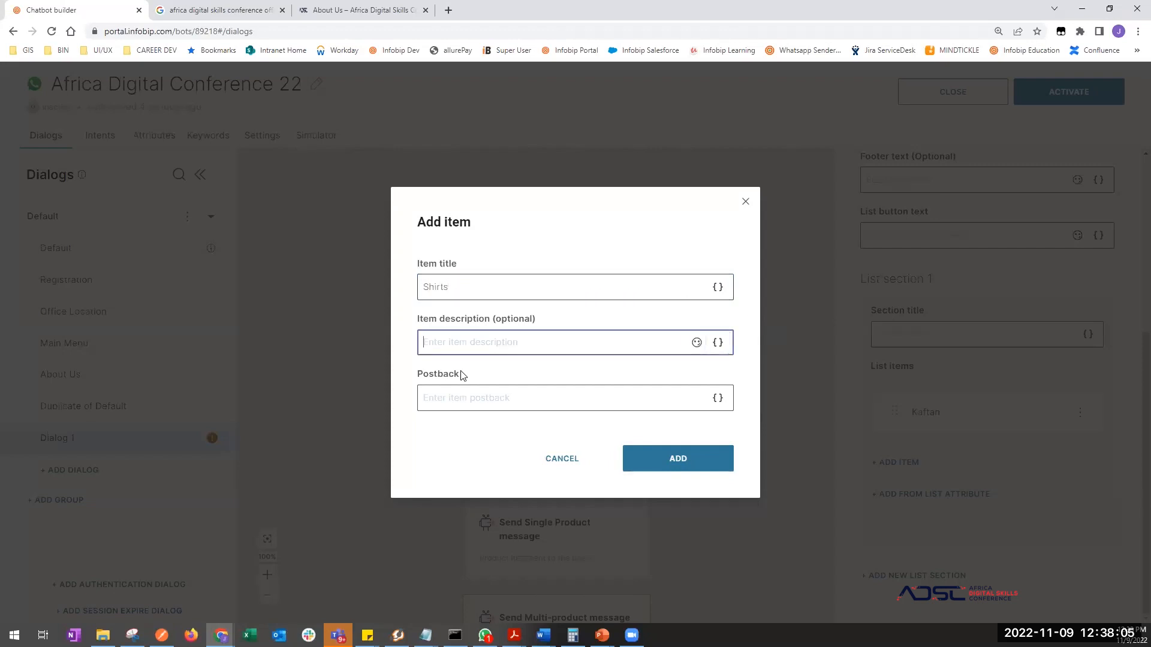
click(461, 398)
text(1)
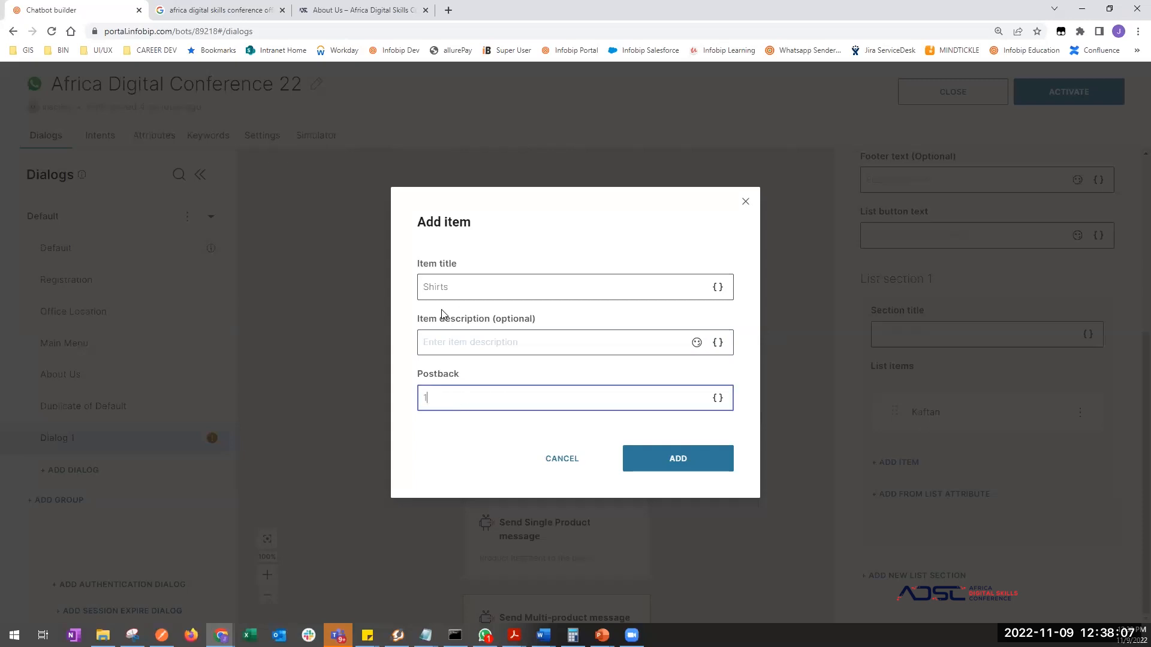
click(449, 342)
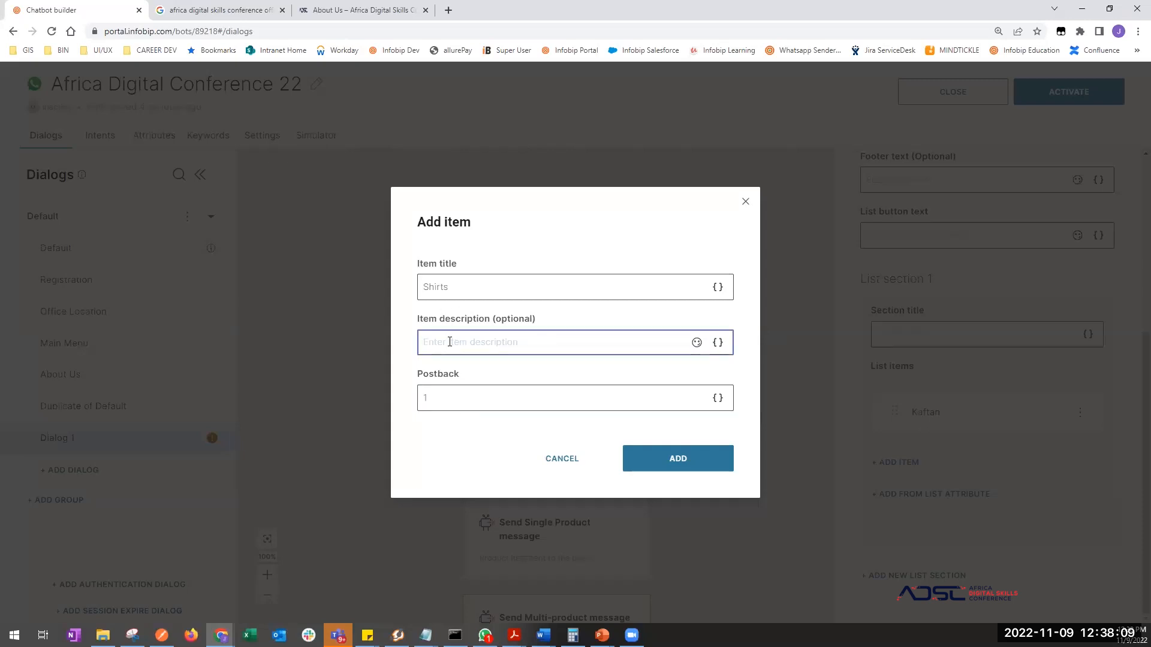
text(These are whites)
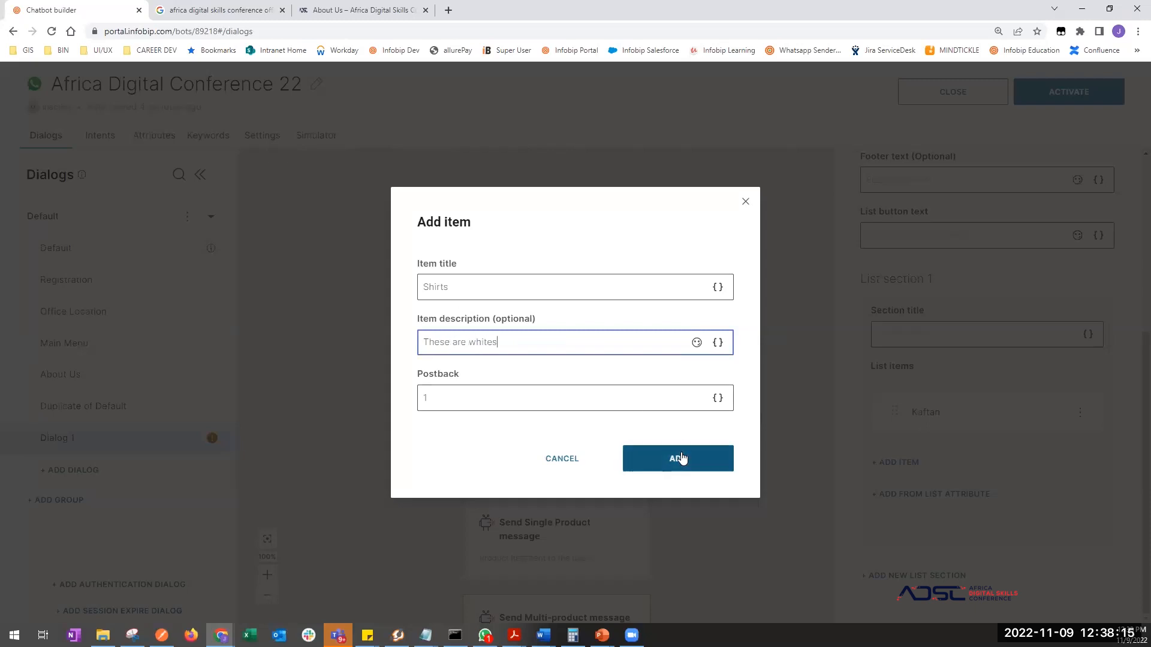
click(680, 461)
click(902, 510)
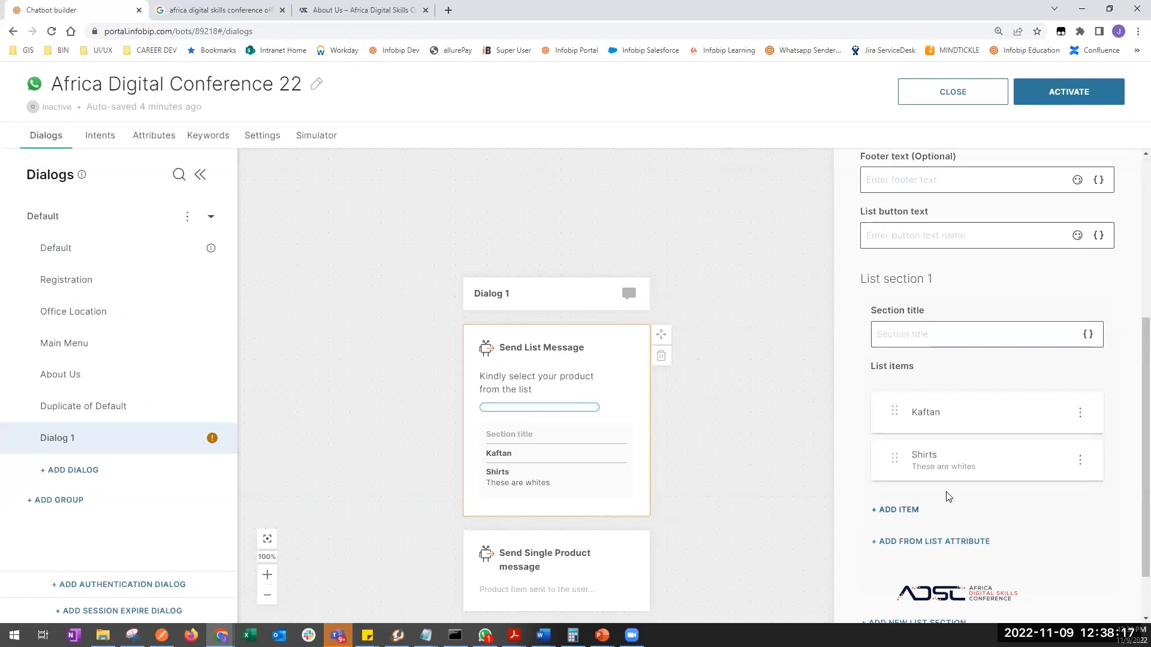
click(602, 471)
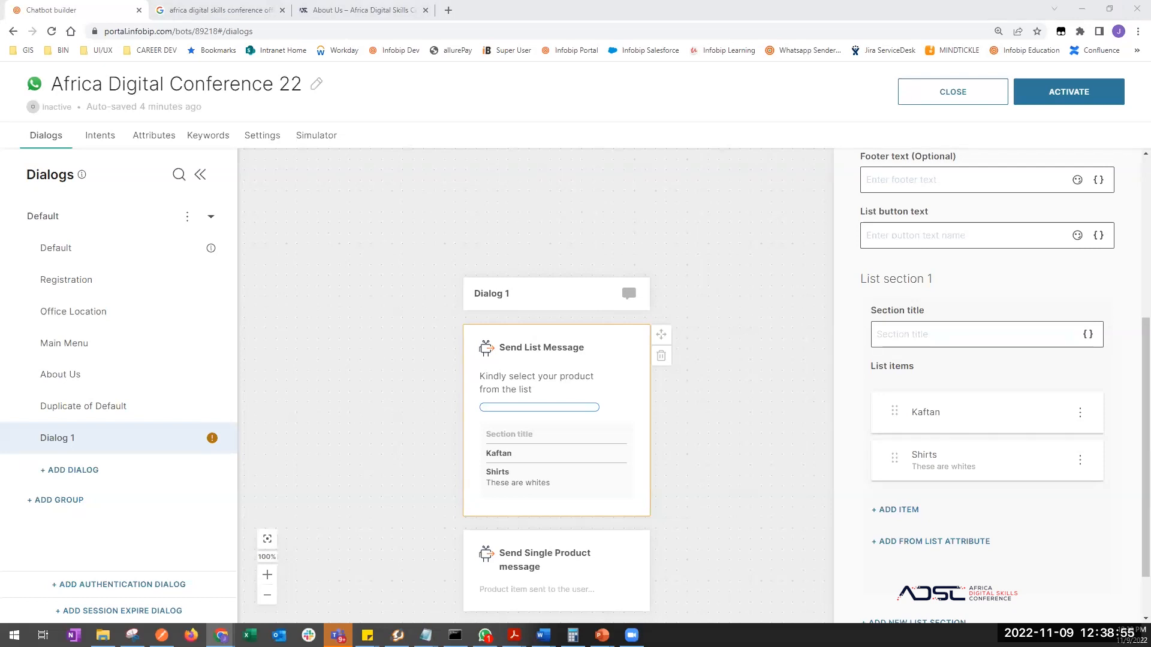
- Deselect the Kaftan-and-Shirts list block and reposition the canvas to show Dialog 1's header
click(681, 423)
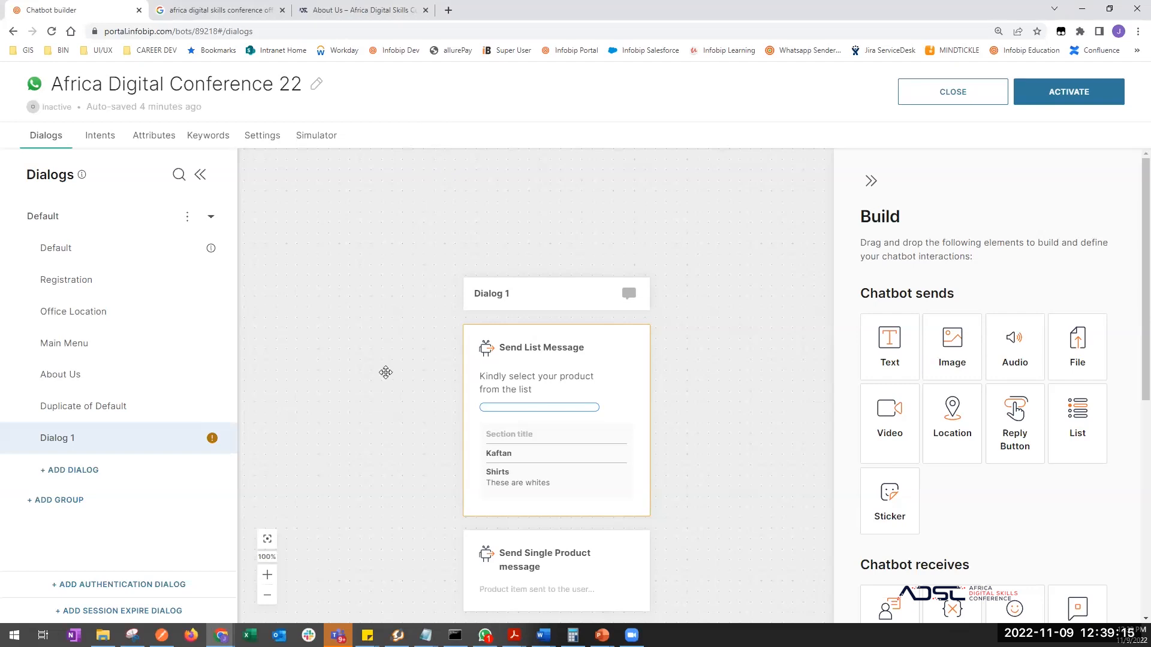
scroll(385, 359, down, 2)
scroll(384, 371, down, 2)
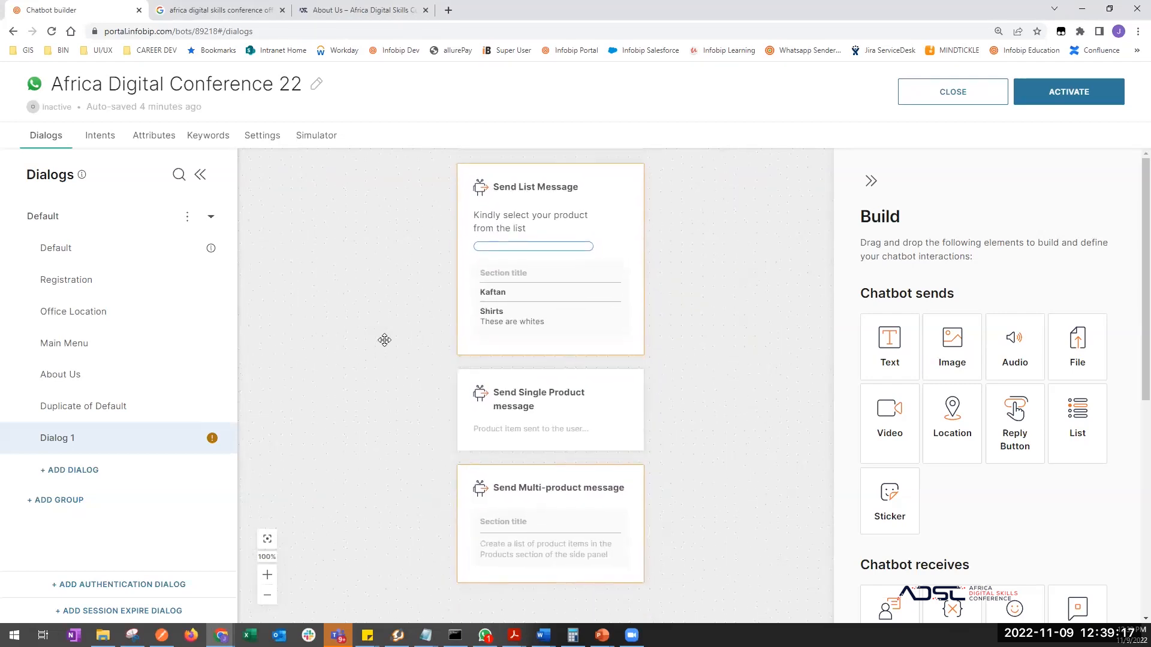
drag(380, 288, 391, 316)
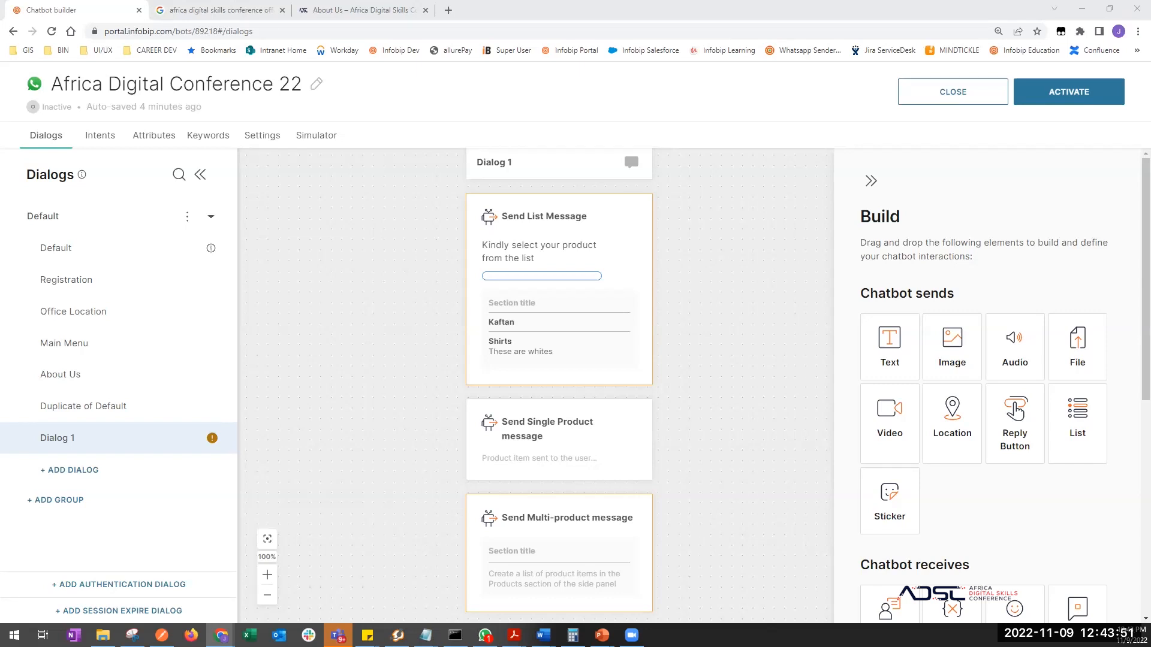
- Switch to the PowerPoint Answers training deck
key(alt+Tab)
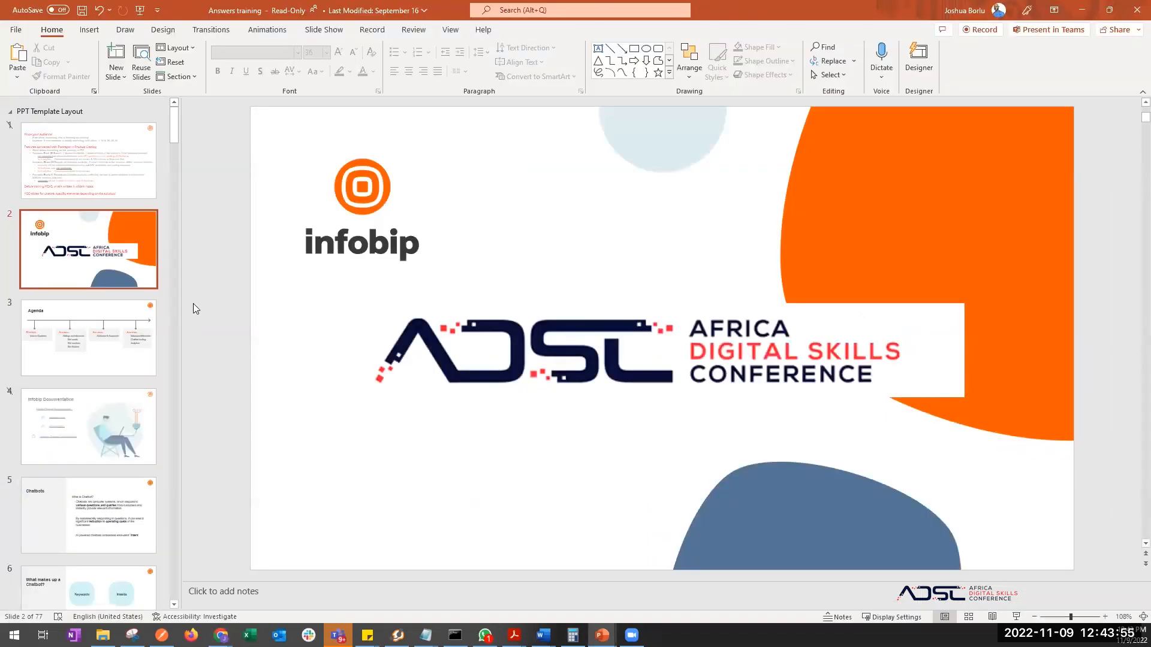
- Start Save As for the Answers training deck and browse recent save locations
scroll(97, 366, down, 5)
scroll(96, 364, up, 4)
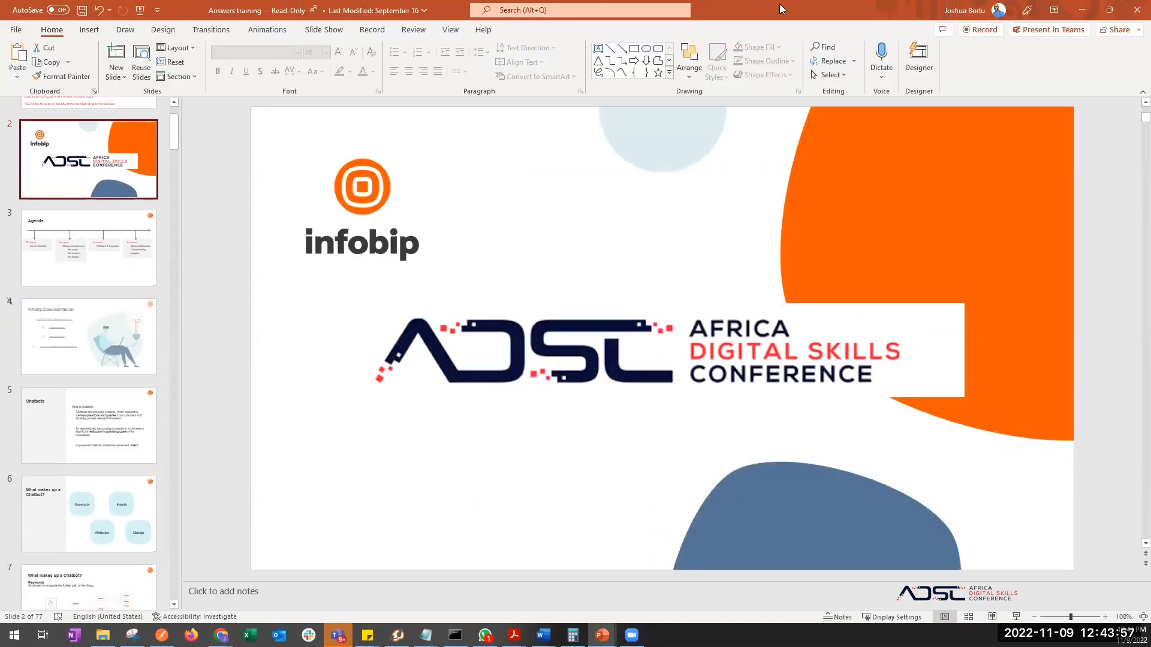
click(16, 30)
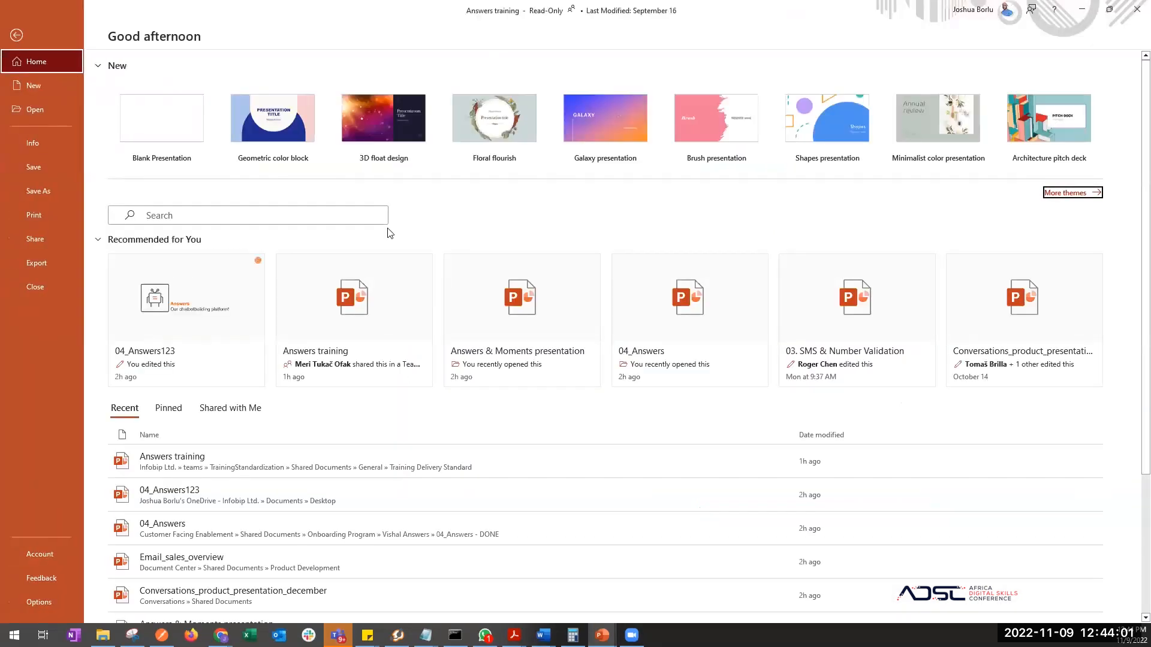
click(50, 190)
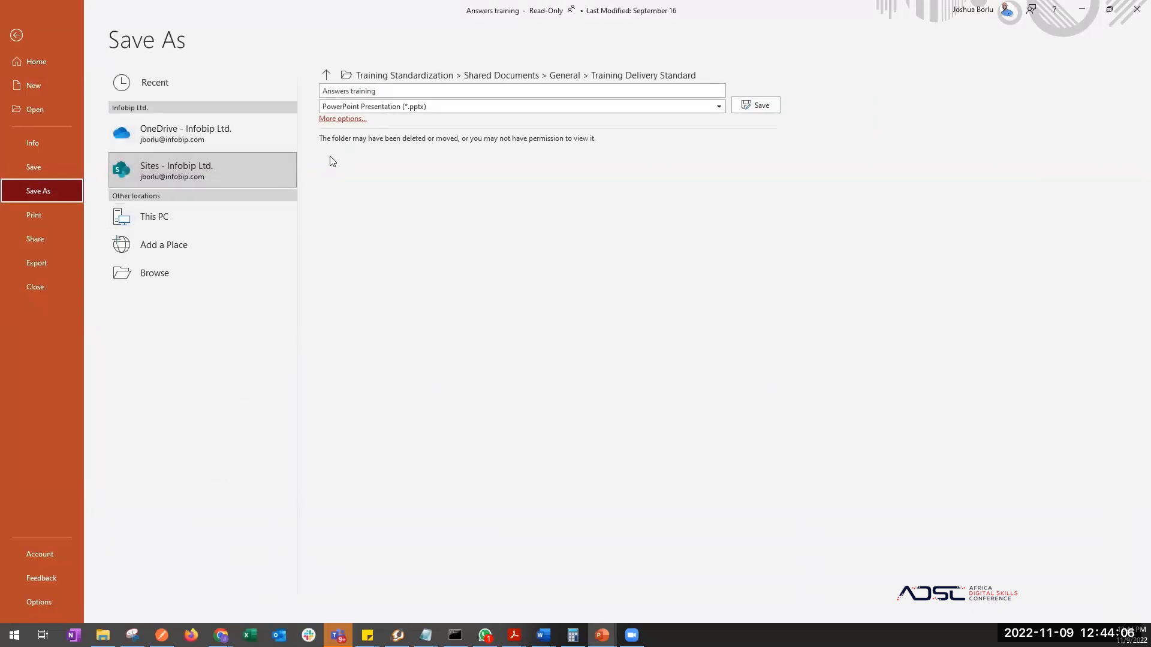
click(361, 111)
click(289, 72)
click(290, 72)
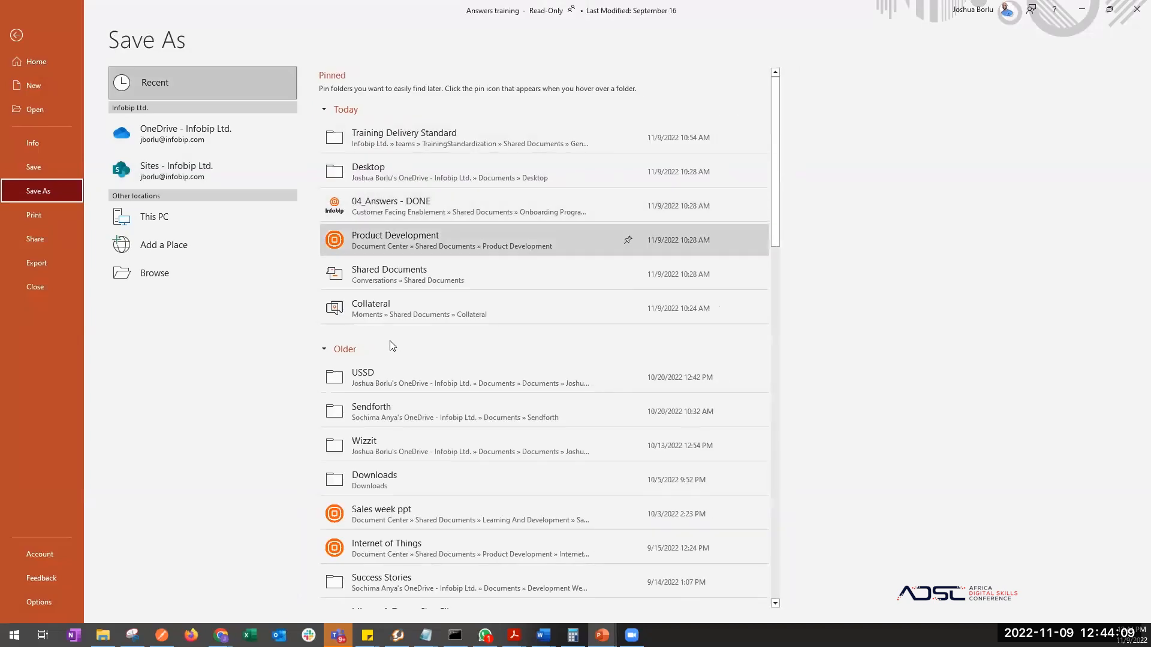
- Save the deck as PDF (*.pdf) in OneDrive Documents, then return to the chatbot builder
scroll(395, 369, down, 3)
scroll(396, 369, up, 3)
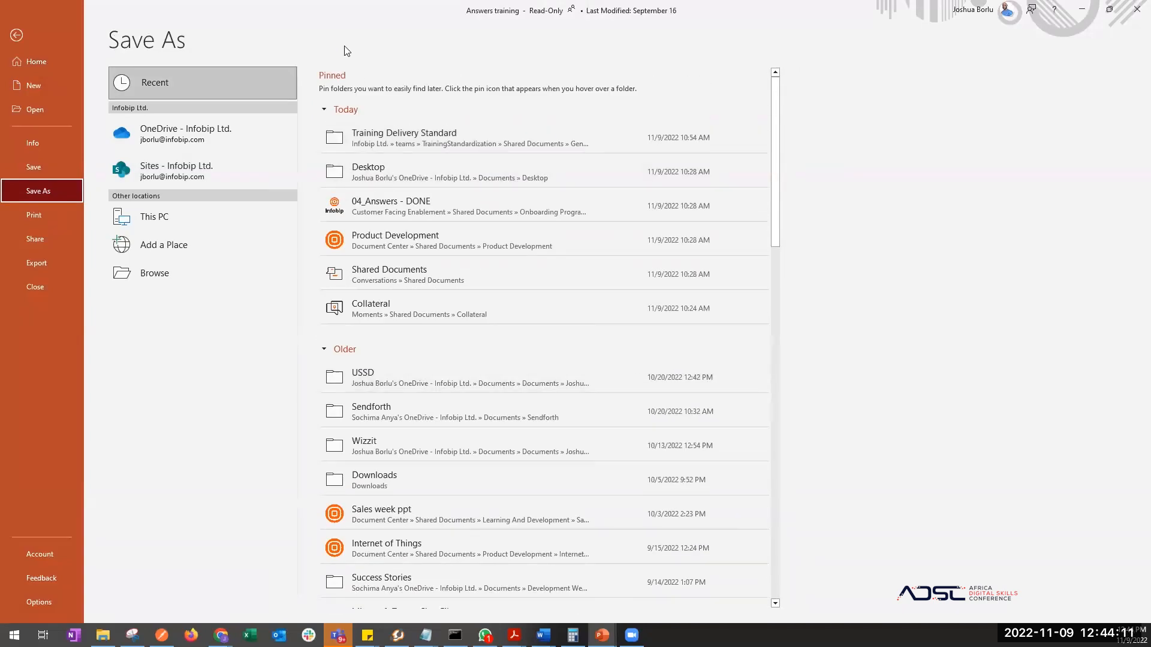
click(223, 129)
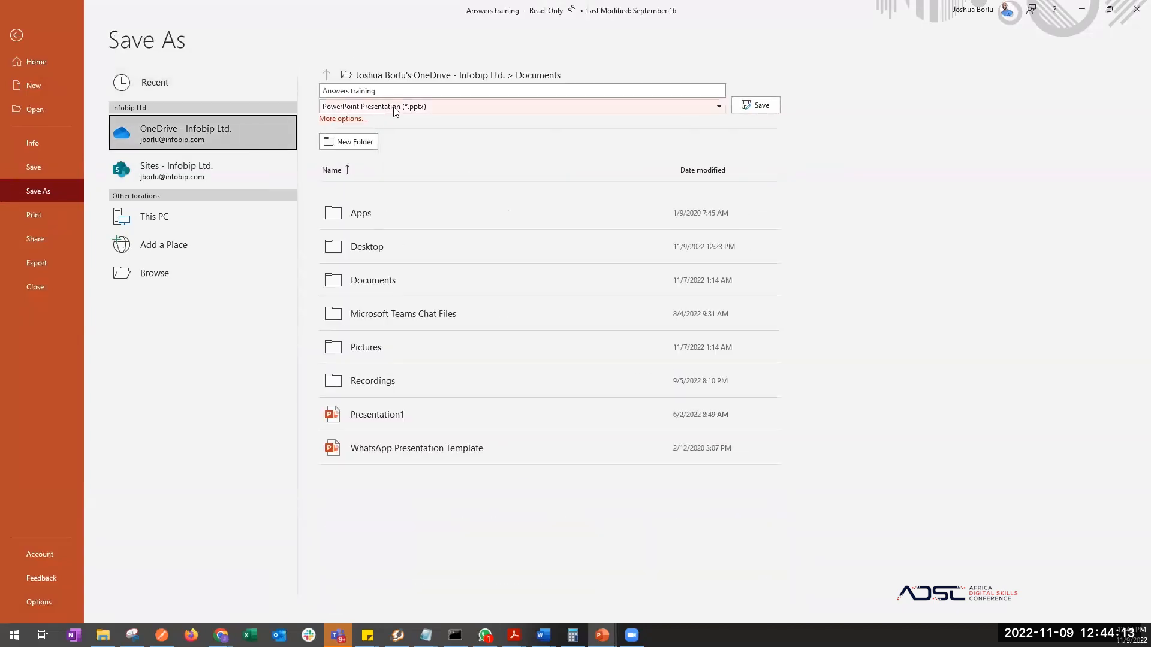
click(386, 107)
click(371, 154)
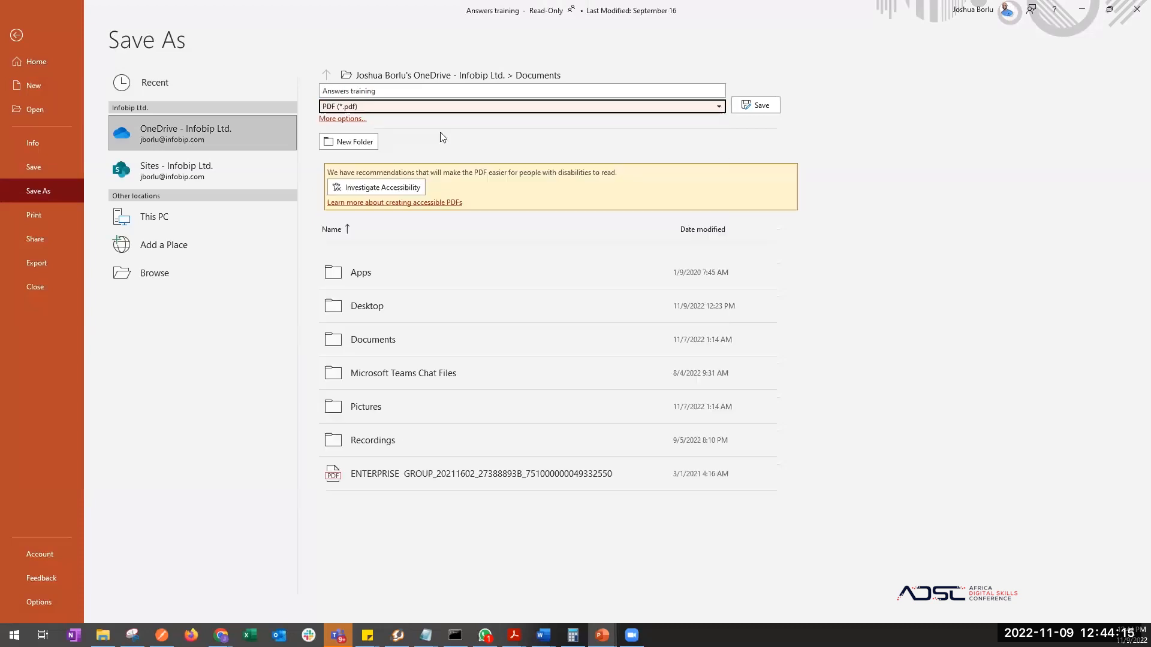
click(759, 106)
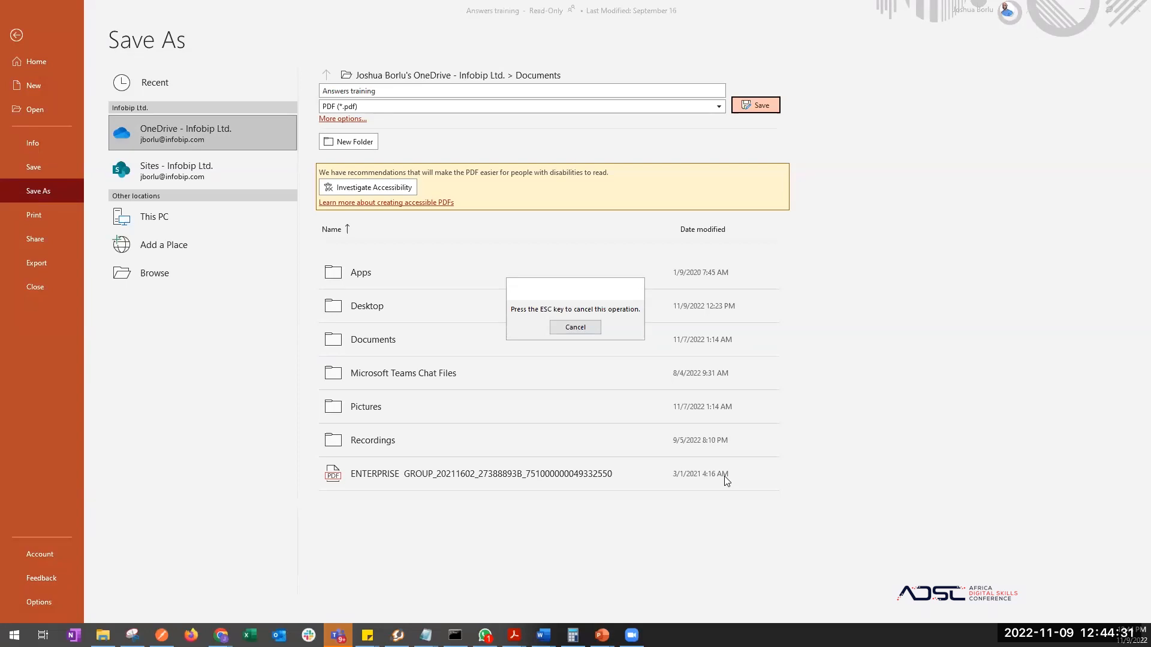
key(alt+Tab)
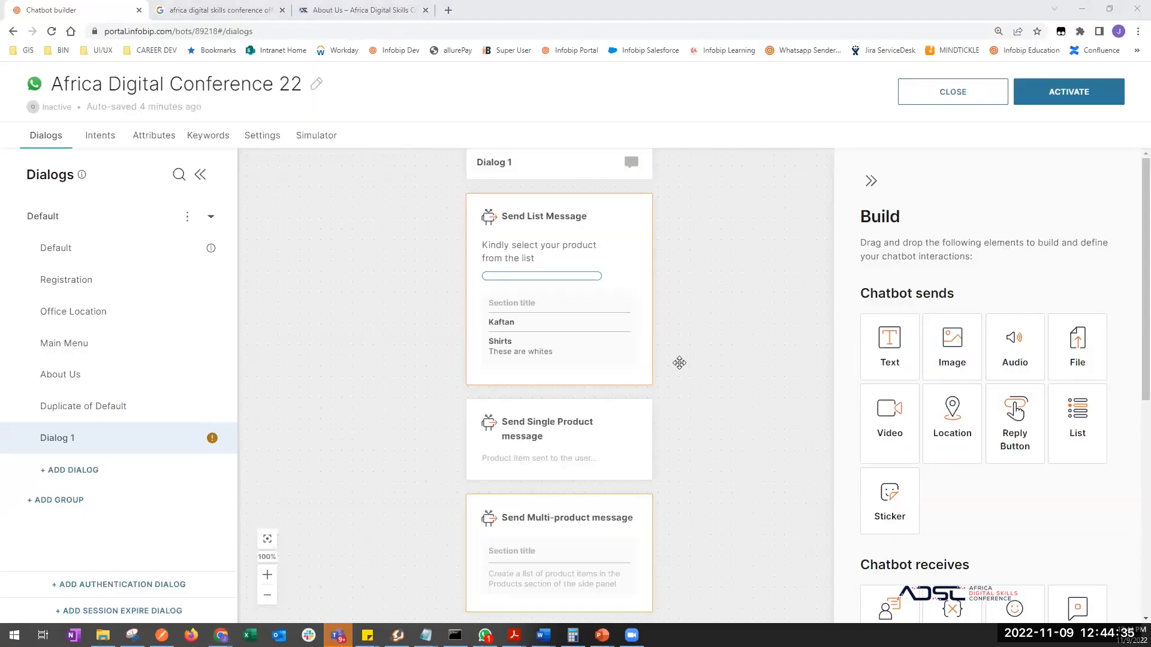
key(alt+Tab)
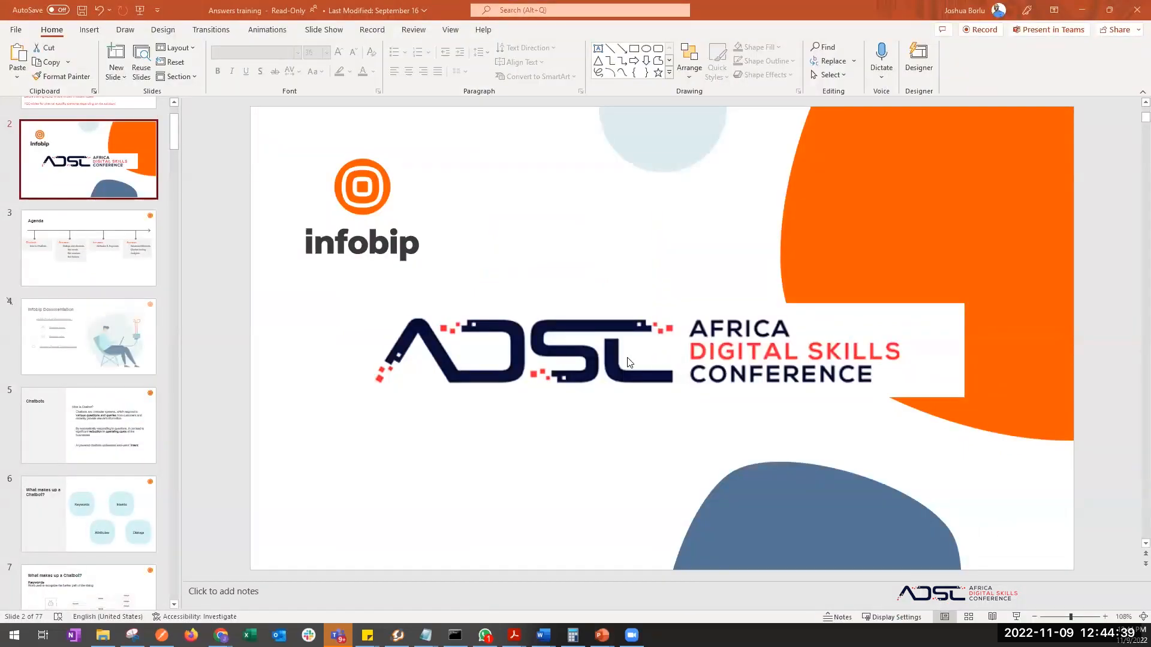
key(alt+Tab)
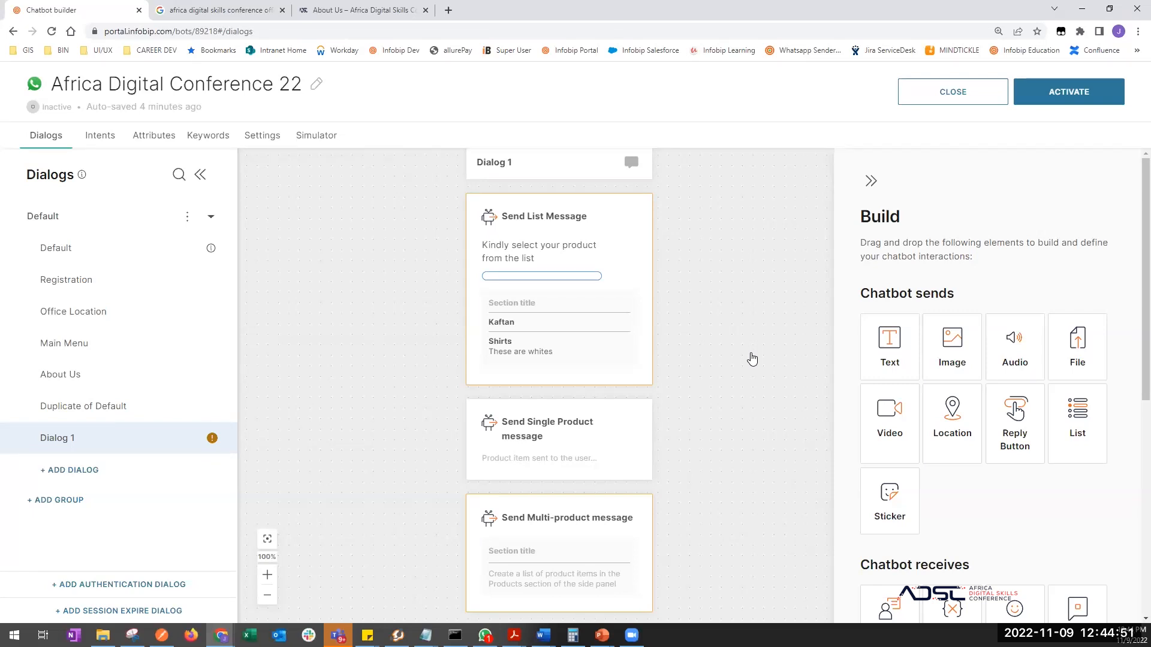
- Launch Adobe Acrobat, then switch to the Infobip signup page in Firefox
click(514, 635)
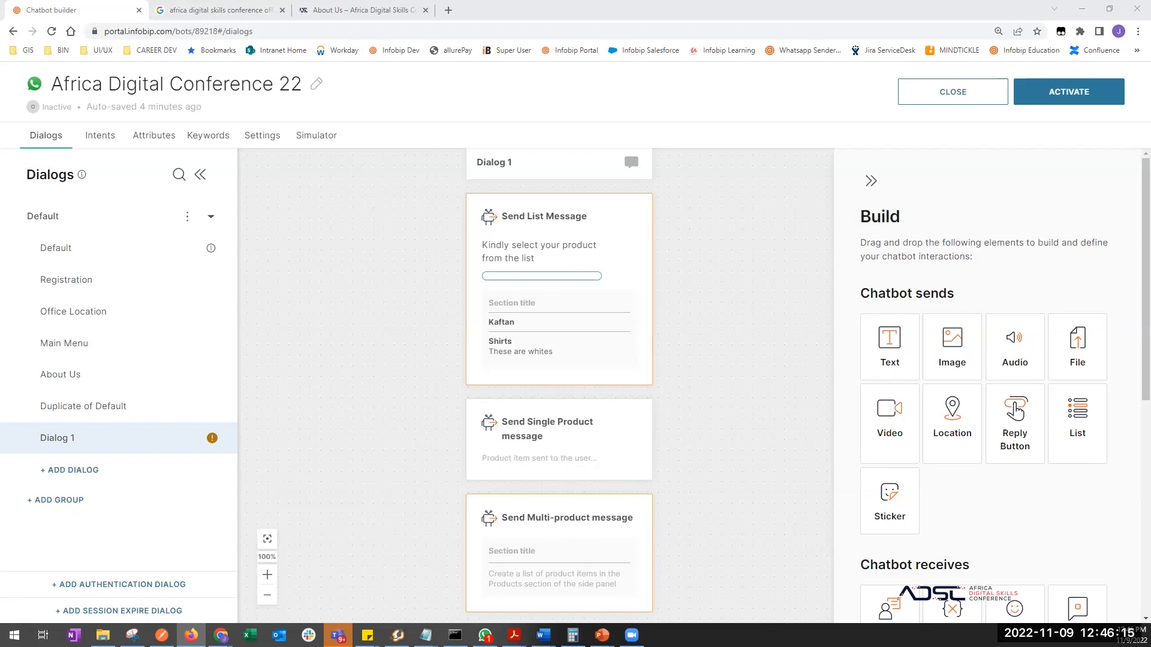
key(alt+Tab)
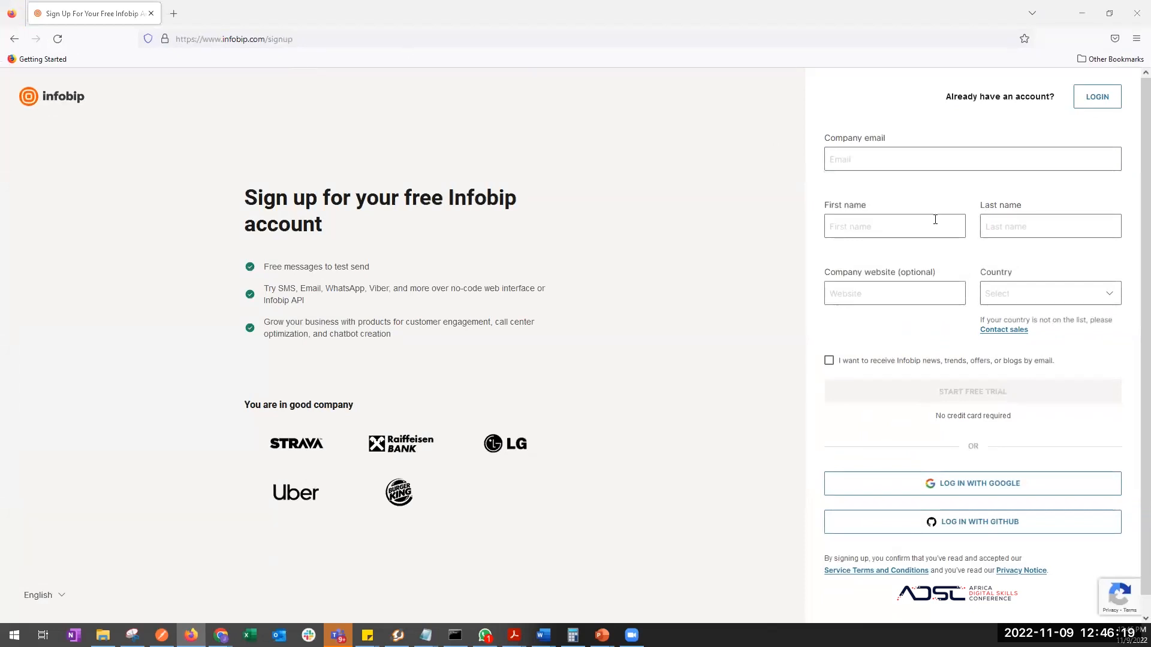
- Highlight the free test messages and supported channels benefits, then return to Chrome
scroll(1014, 359, down, 1)
drag(373, 269, 300, 287)
click(275, 289)
drag(381, 288, 390, 289)
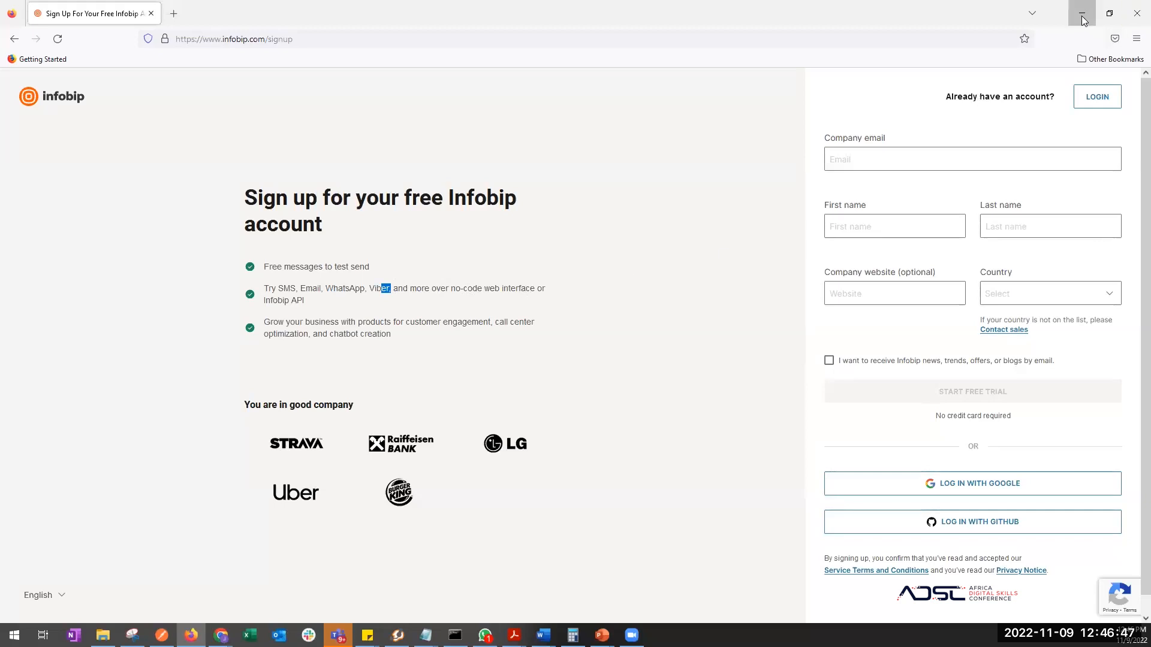
key(alt+Tab)
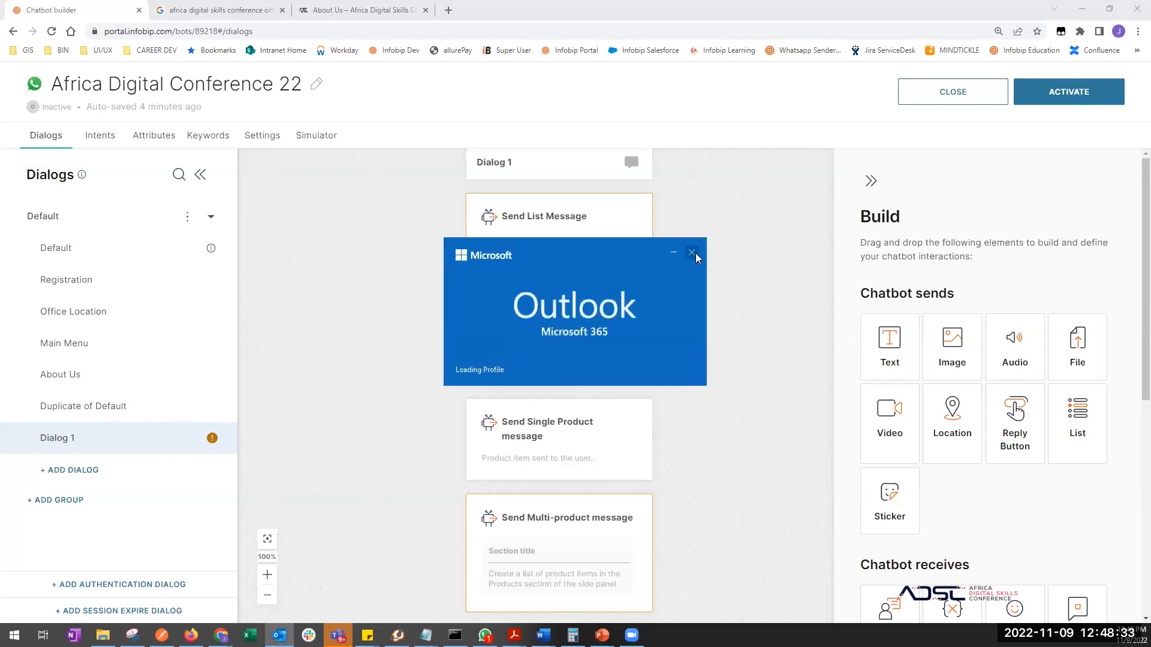
- Dismiss Outlook's splash, reopen last-session items, and restore Outlook to a smaller window
click(693, 253)
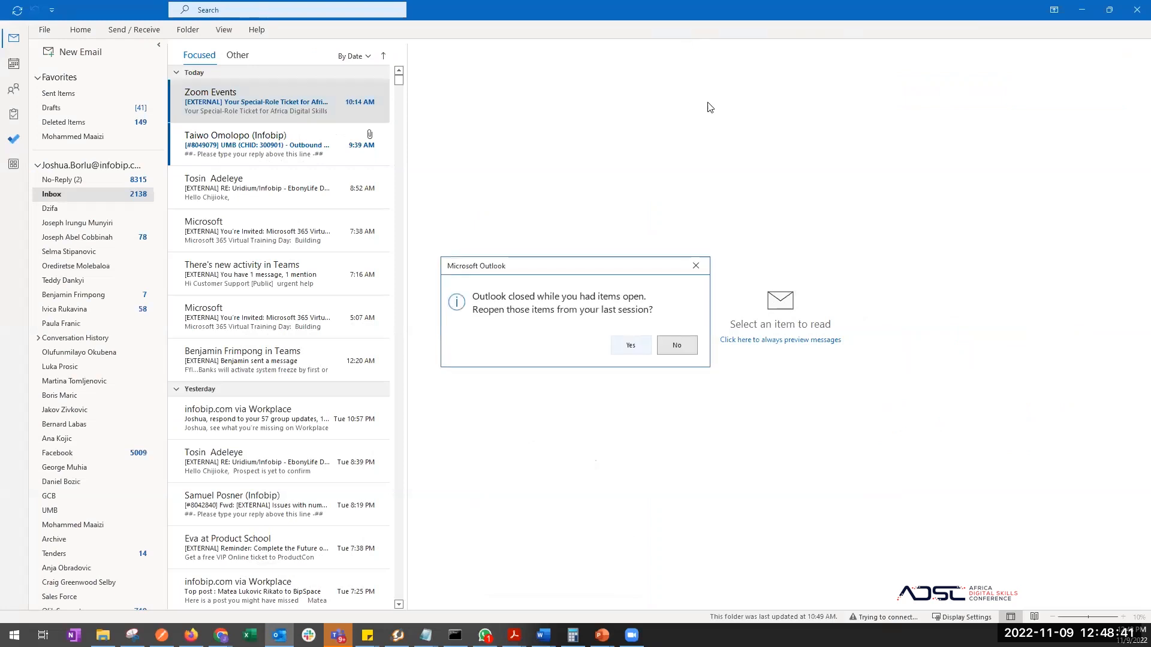
click(631, 346)
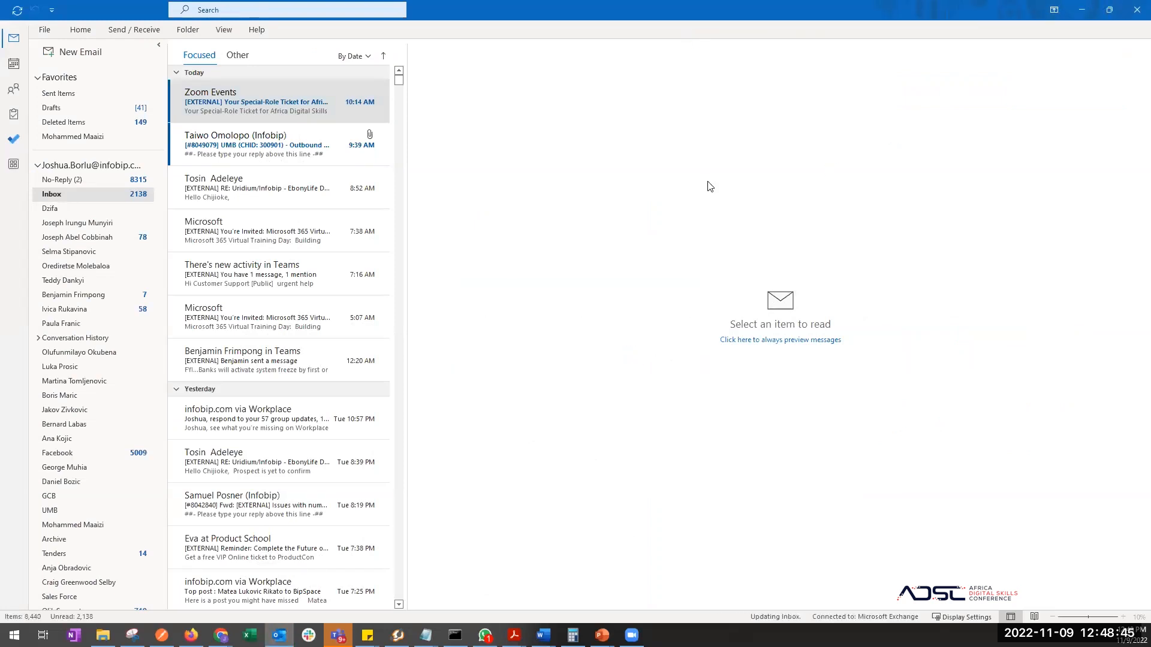
key(super+Down)
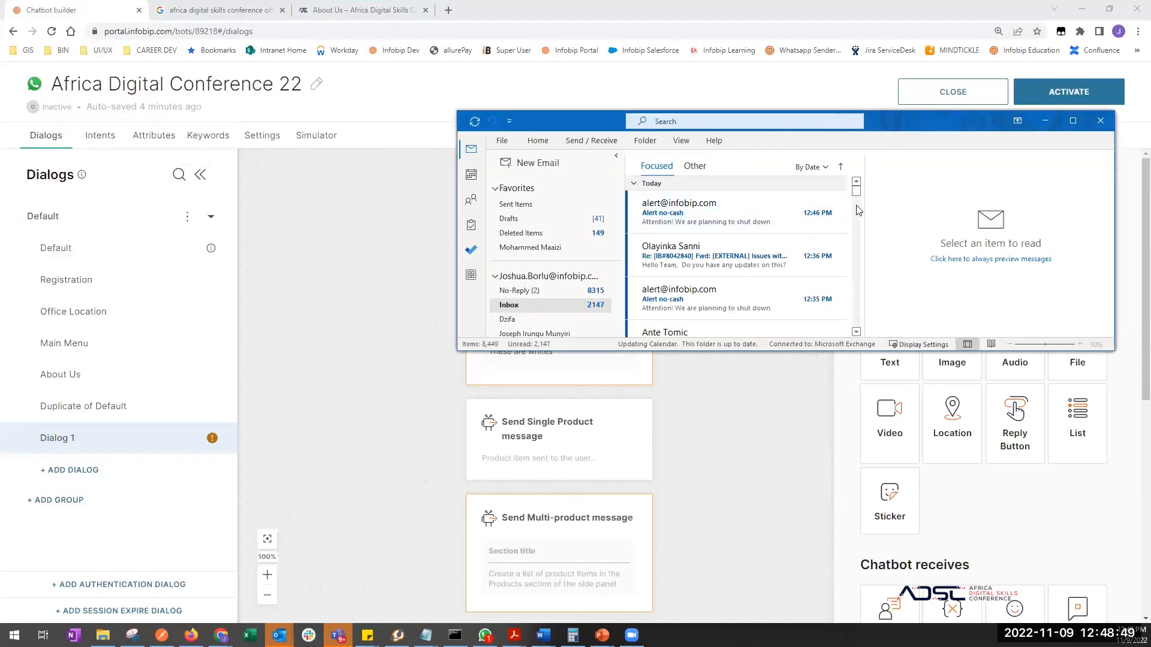
- Minimize Outlook to reveal Dialog 1's list and product steps
key(super+Down)
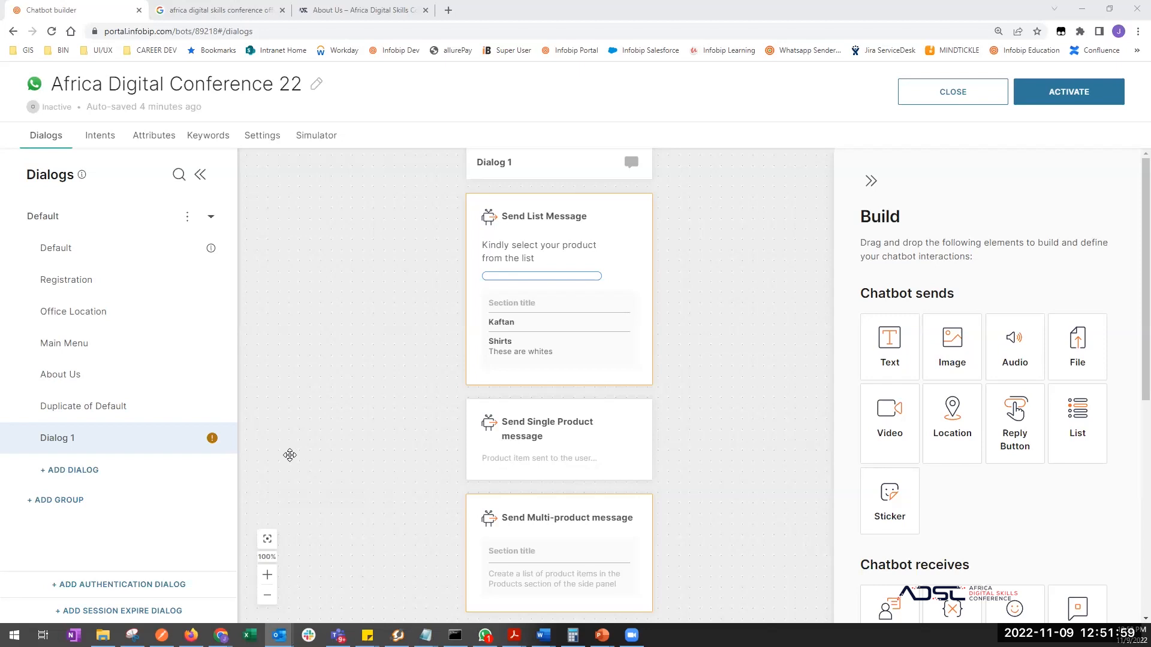
- Delete Dialog 1 and confirm, then view the Default and Main Menu dialog flows
click(189, 442)
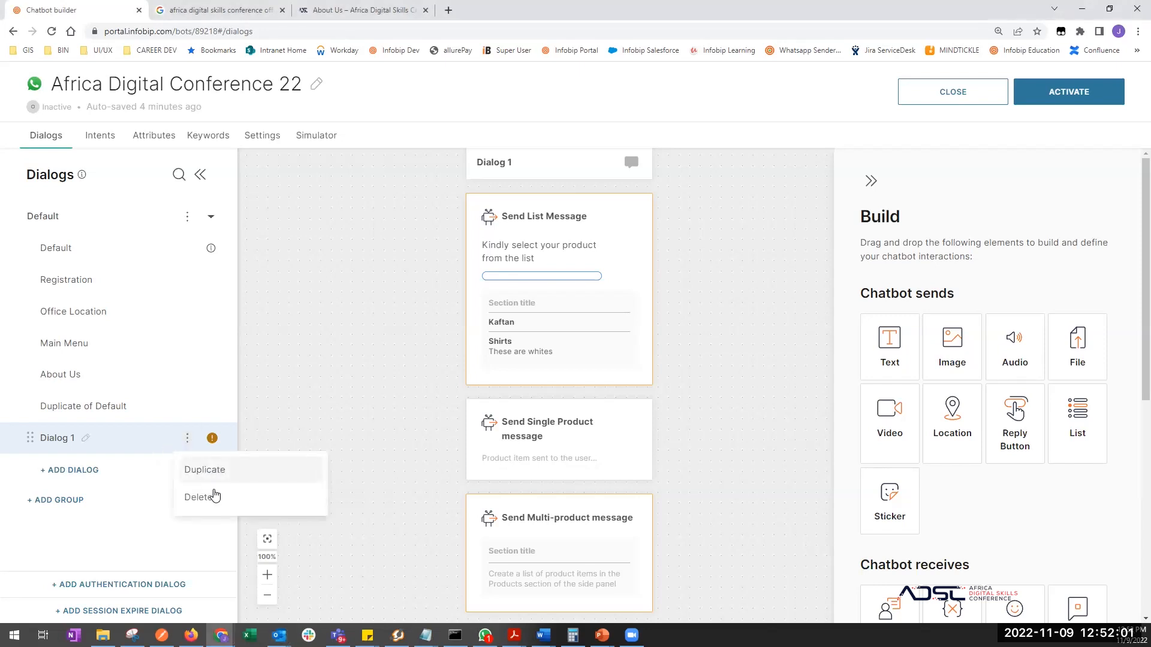
click(213, 500)
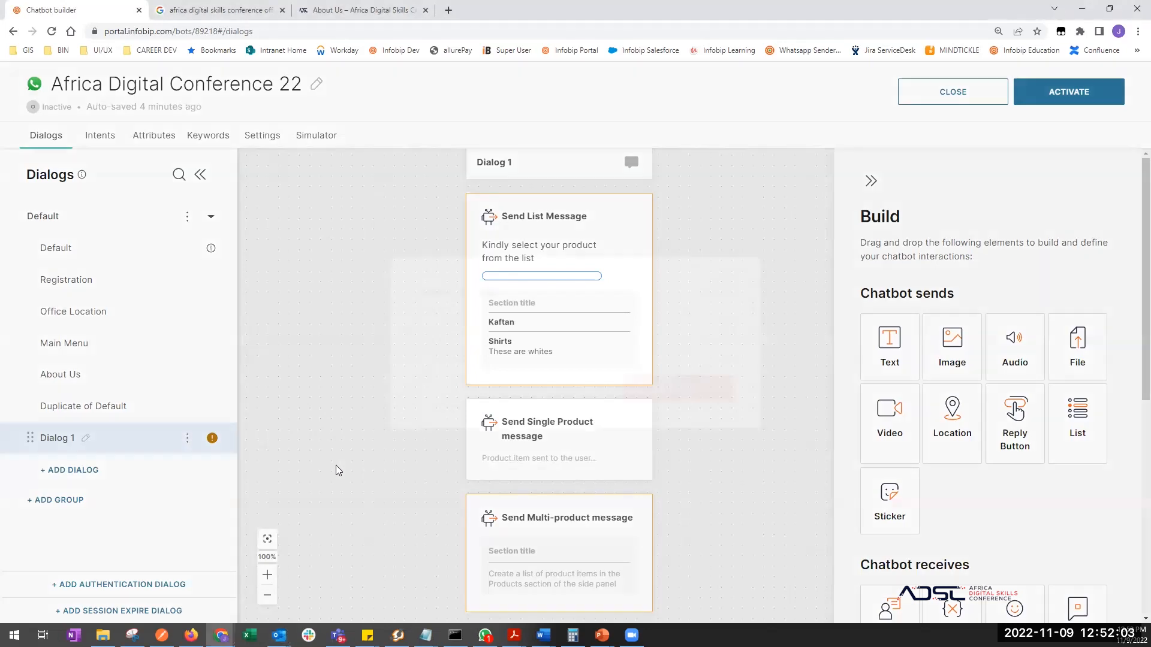
click(640, 405)
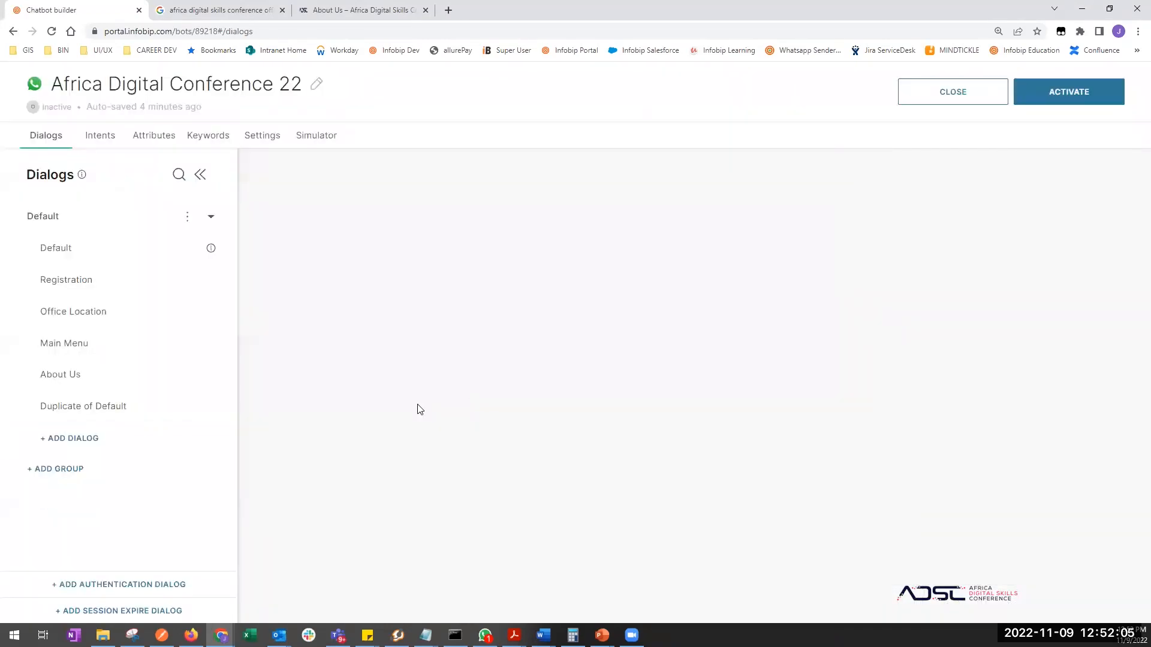
click(61, 250)
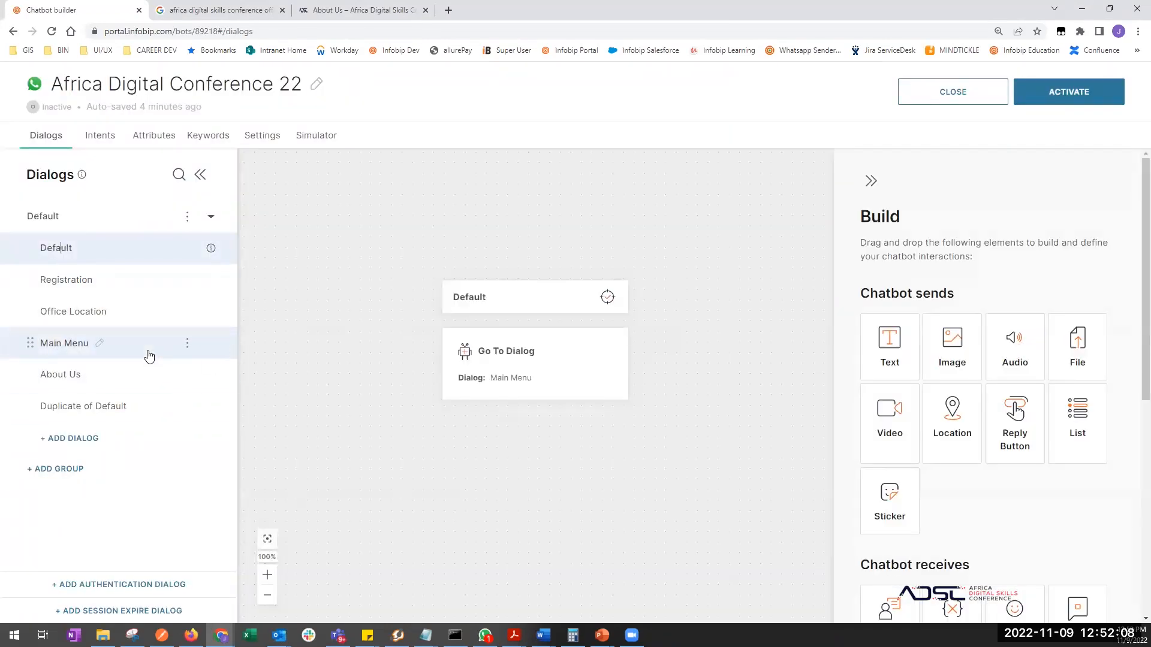
click(65, 343)
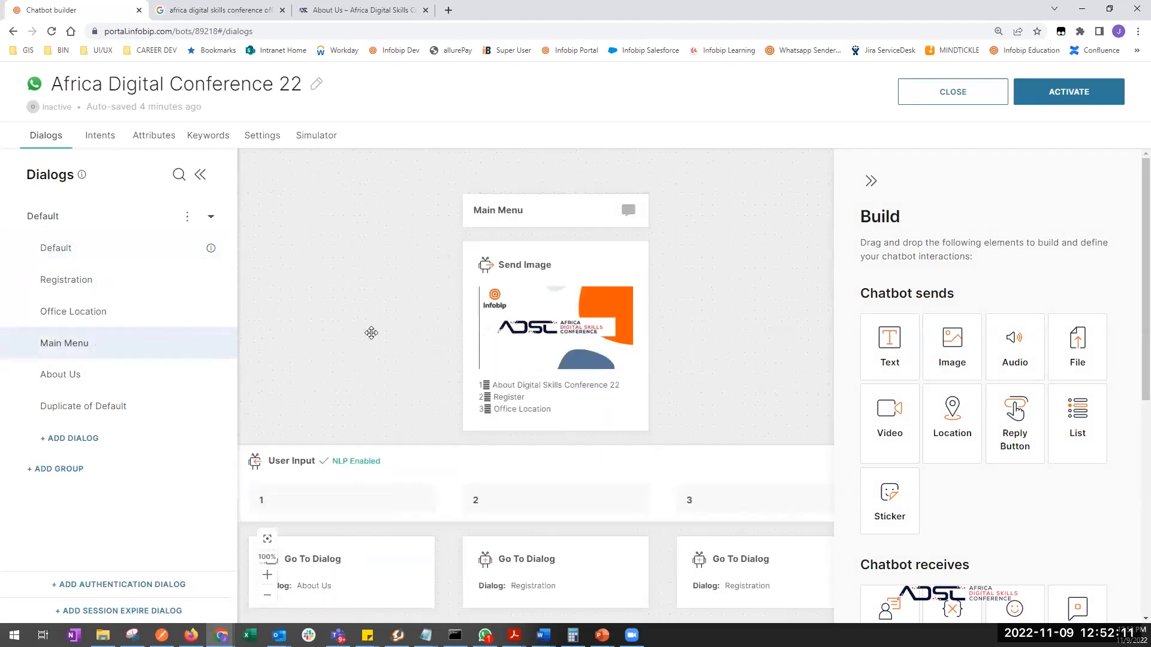